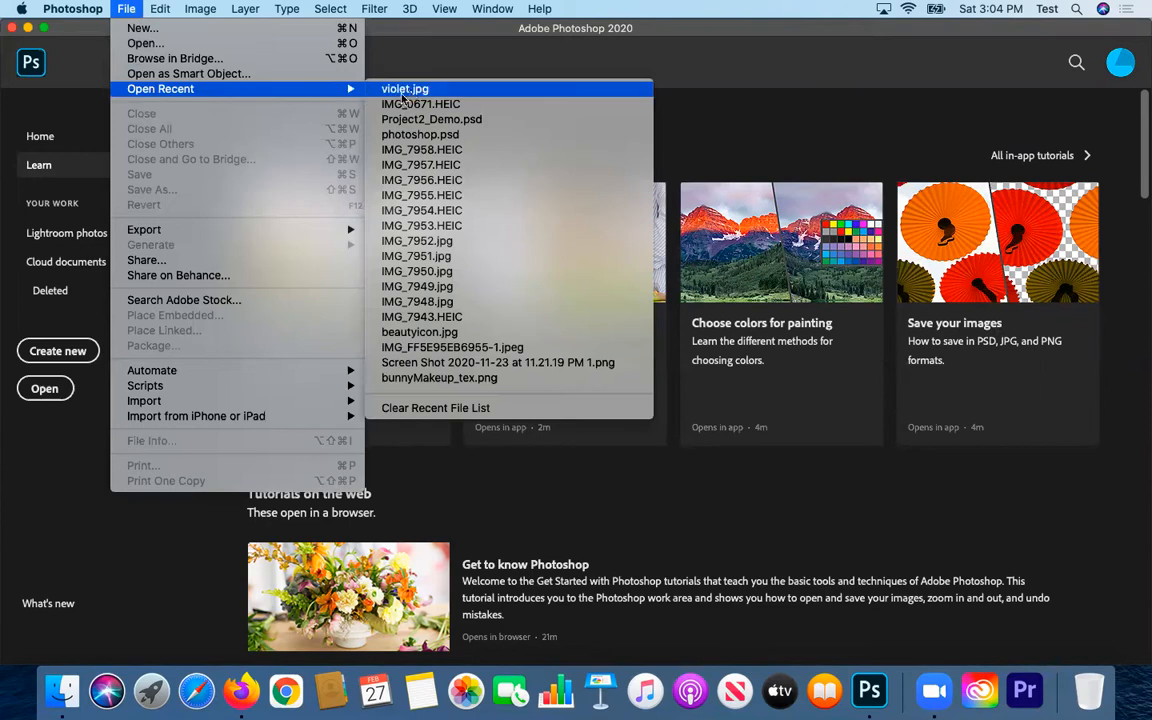
Open the recent file Project2_Demo.psd and start placing an embedded image, browsing to the 2021 > Core3 > Photoshop_Tutorial folder
{"action": "left_click", "coordinate": [467, 122]}
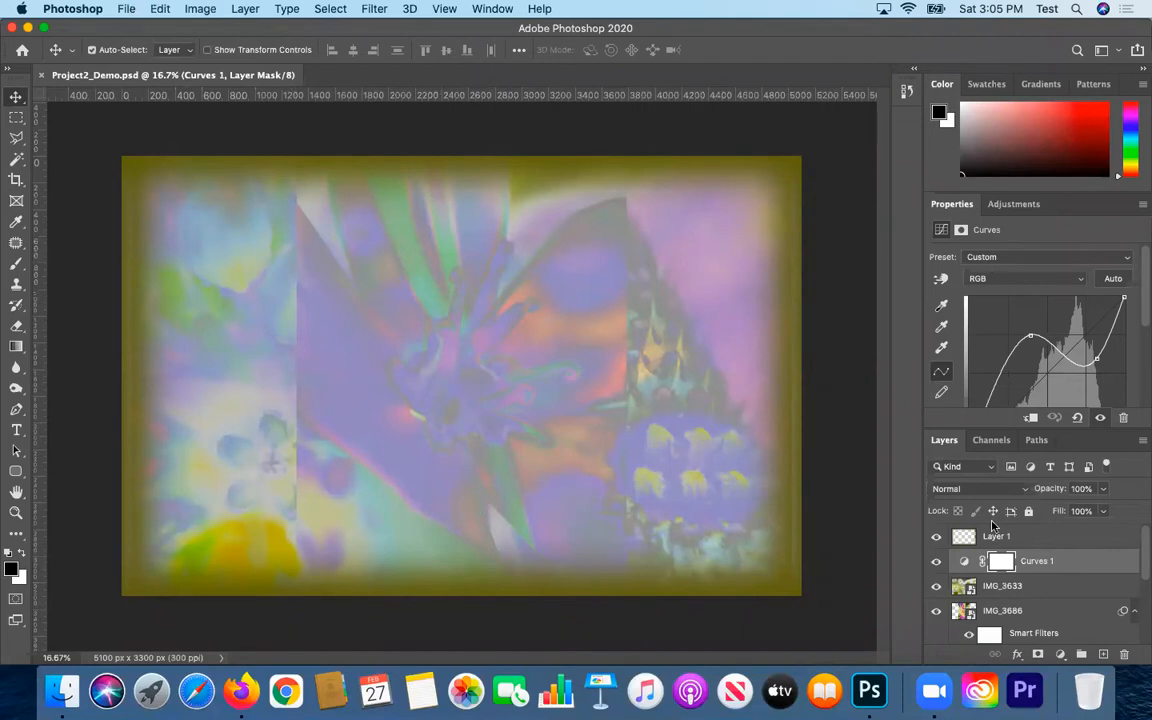
{"action": "left_click", "coordinate": [126, 9]}
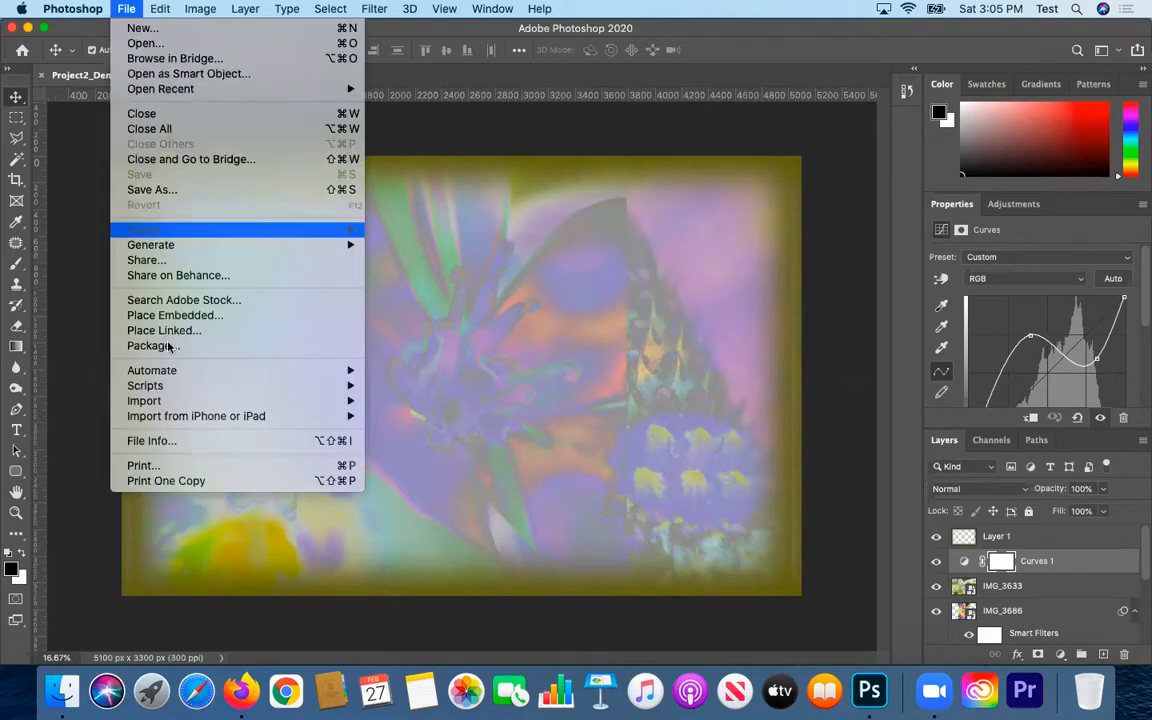
{"action": "left_click", "coordinate": [432, 352]}
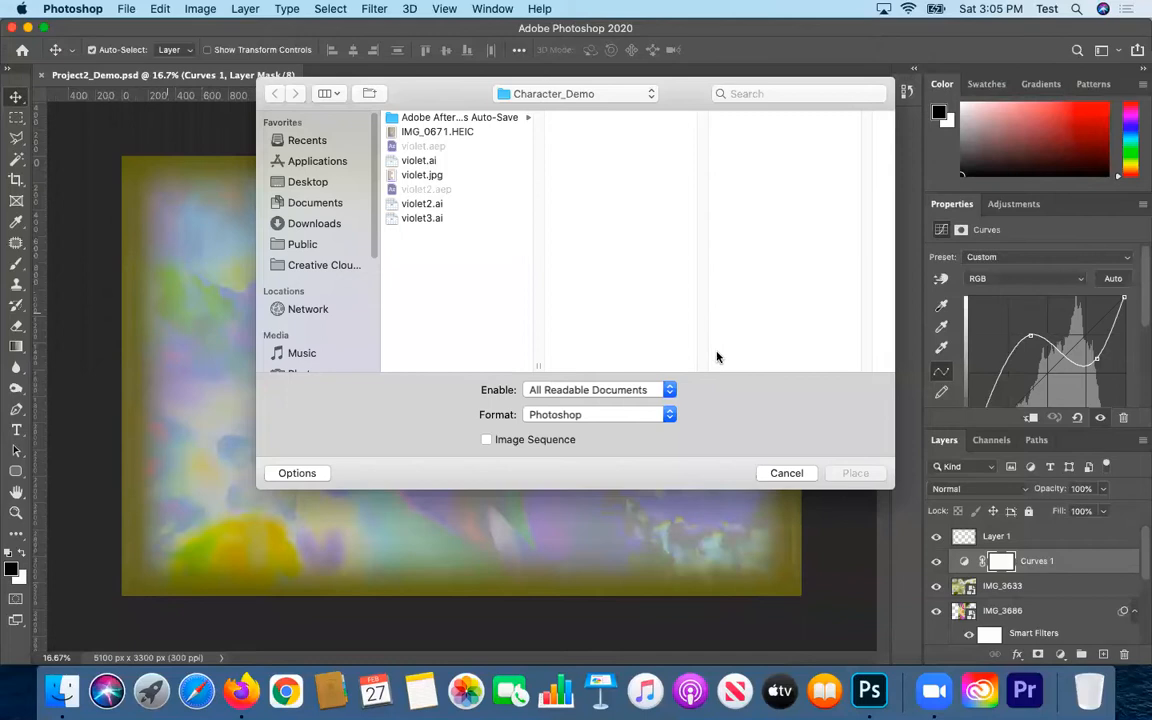
{"action": "left_click", "coordinate": [605, 94]}
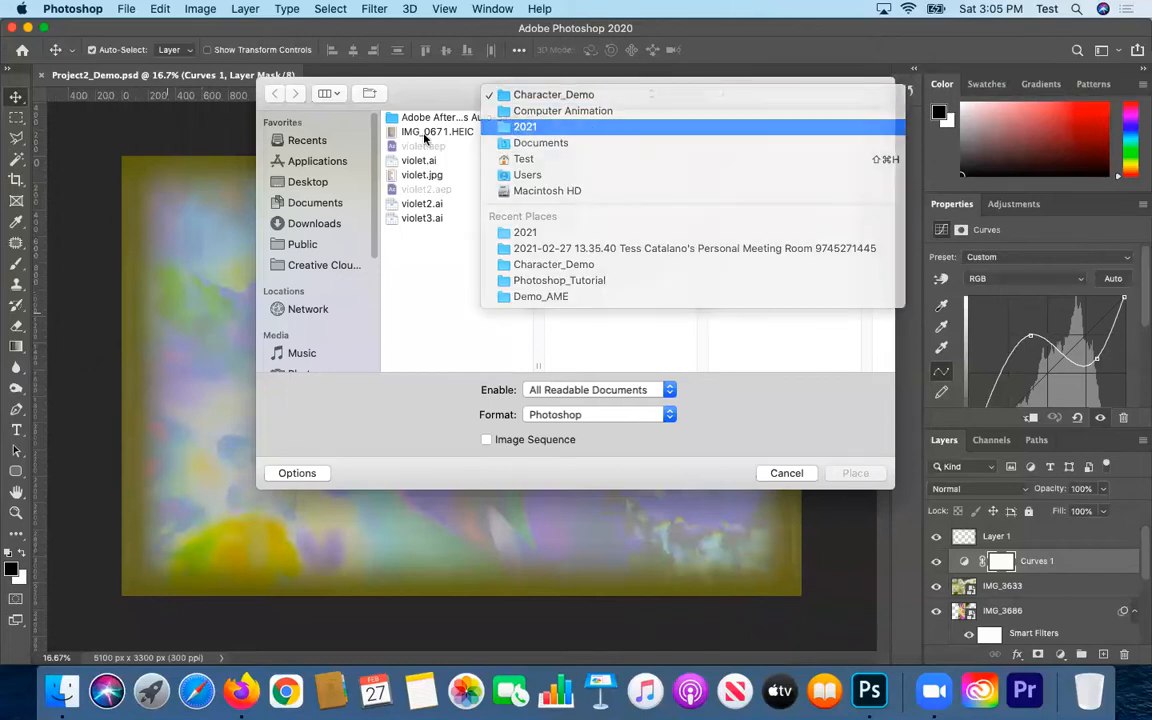
{"action": "left_click", "coordinate": [580, 127]}
{"action": "left_click", "coordinate": [638, 133]}
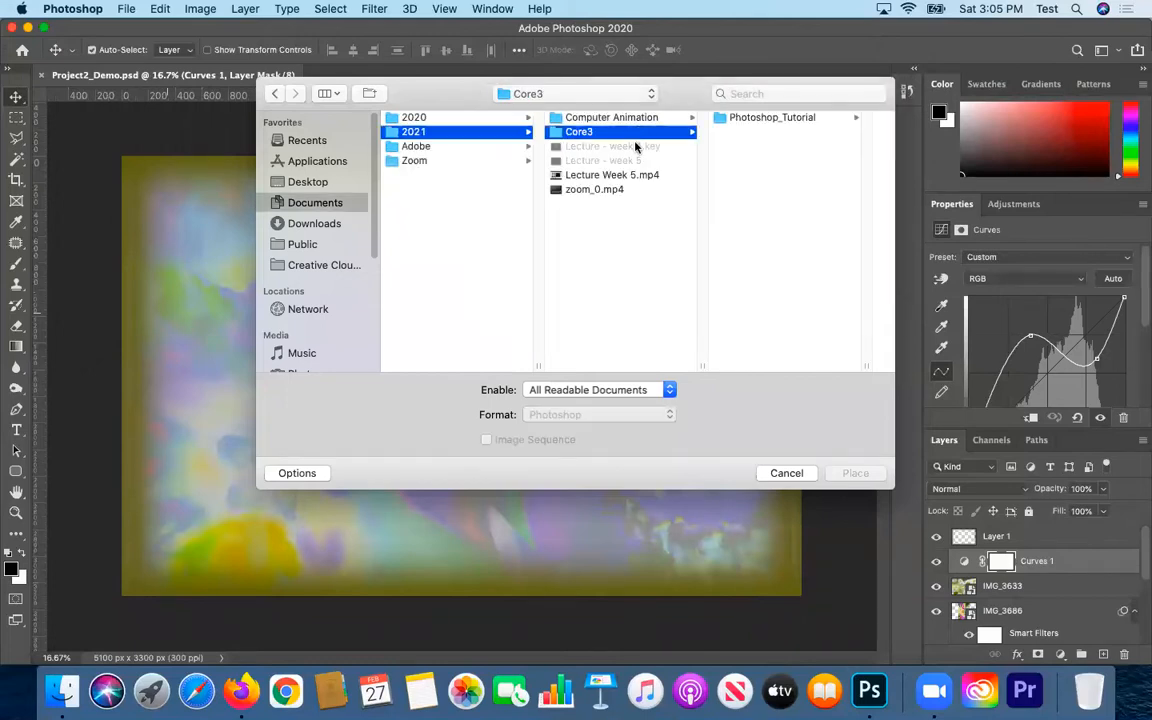
{"action": "left_click", "coordinate": [718, 117]}
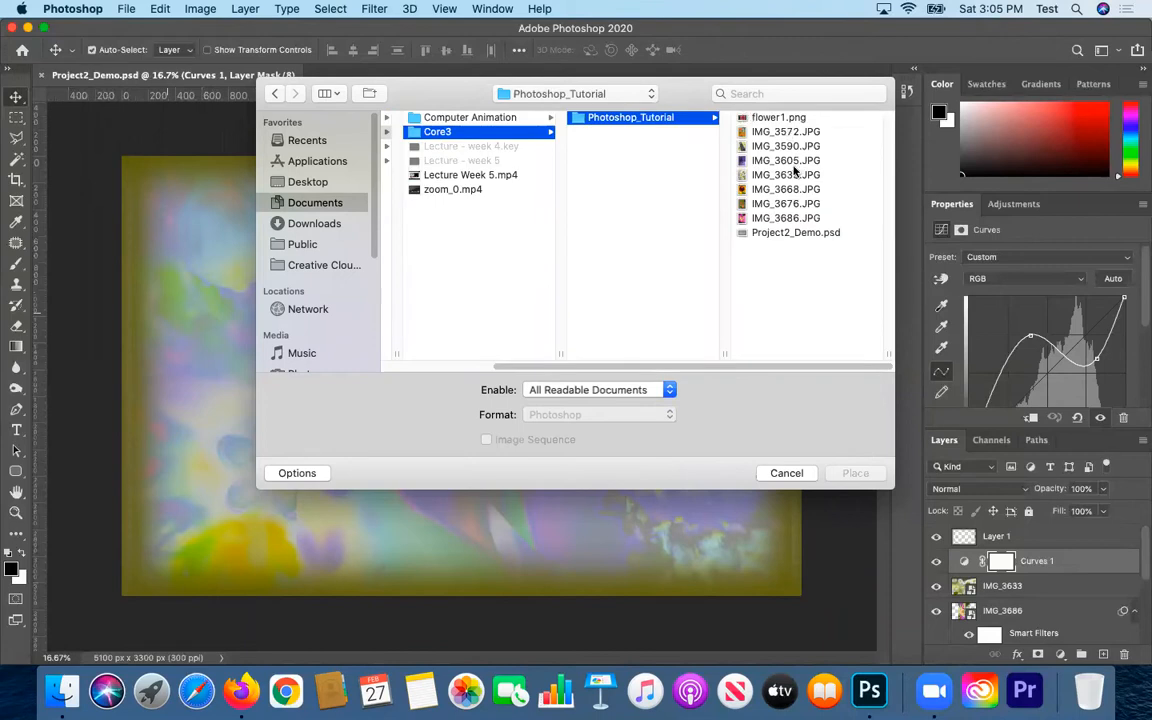
Place IMG_3676.JPG as an embedded smart object at its default size in the centre of the canvas
{"action": "left_click", "coordinate": [792, 162]}
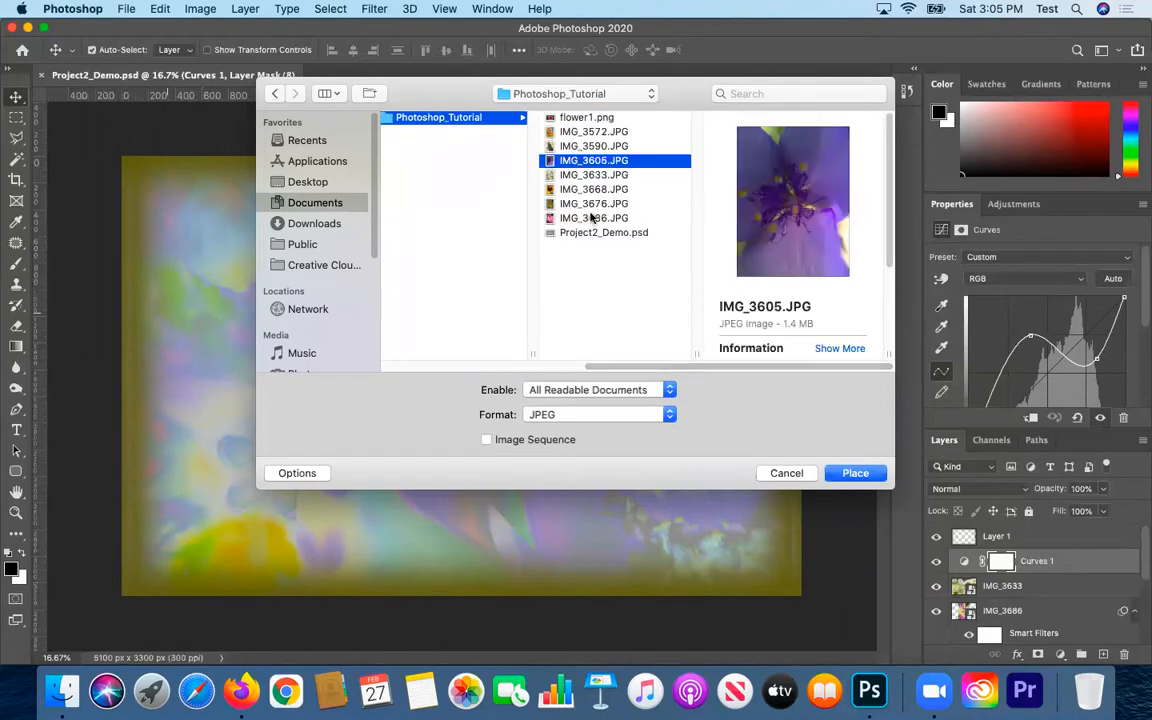
{"action": "left_click", "coordinate": [586, 216]}
{"action": "left_click", "coordinate": [586, 204]}
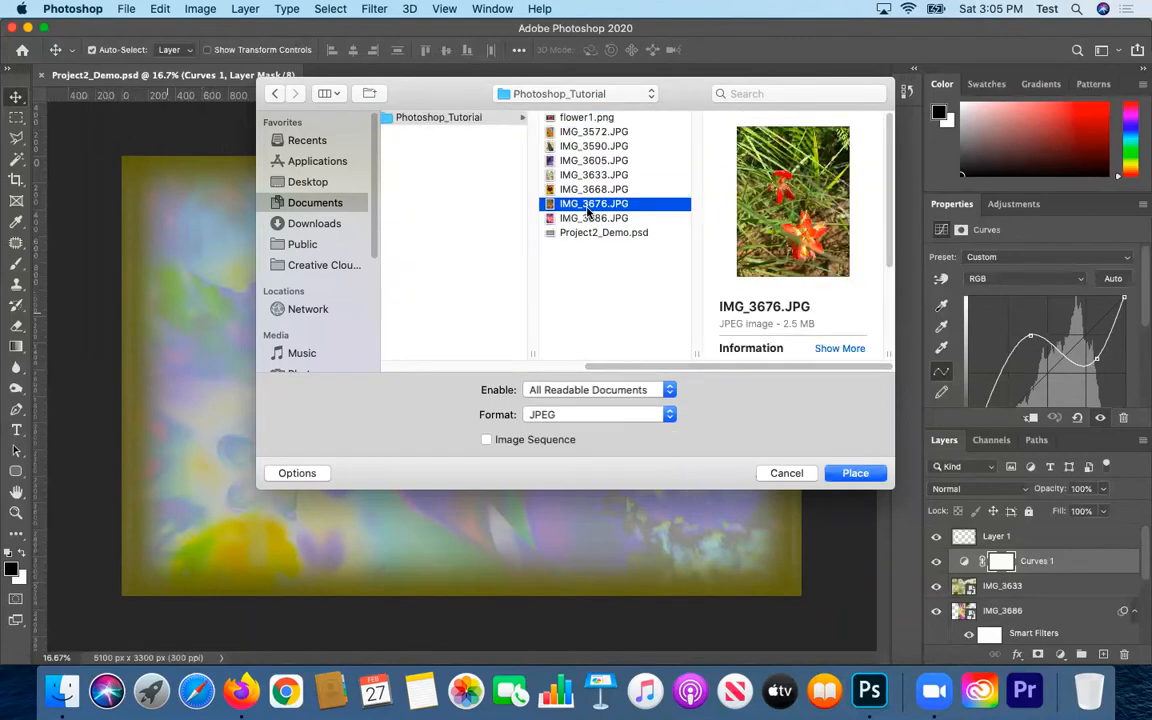
{"action": "left_click", "coordinate": [833, 473]}
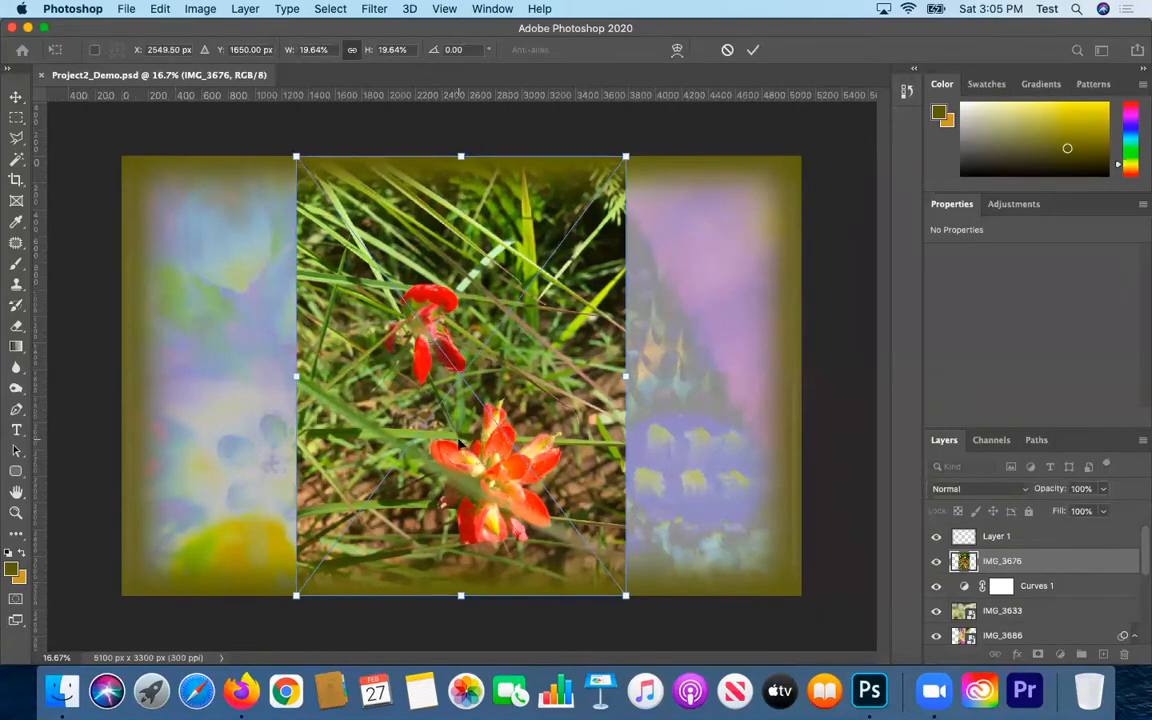
{"action": "left_click", "coordinate": [754, 50]}
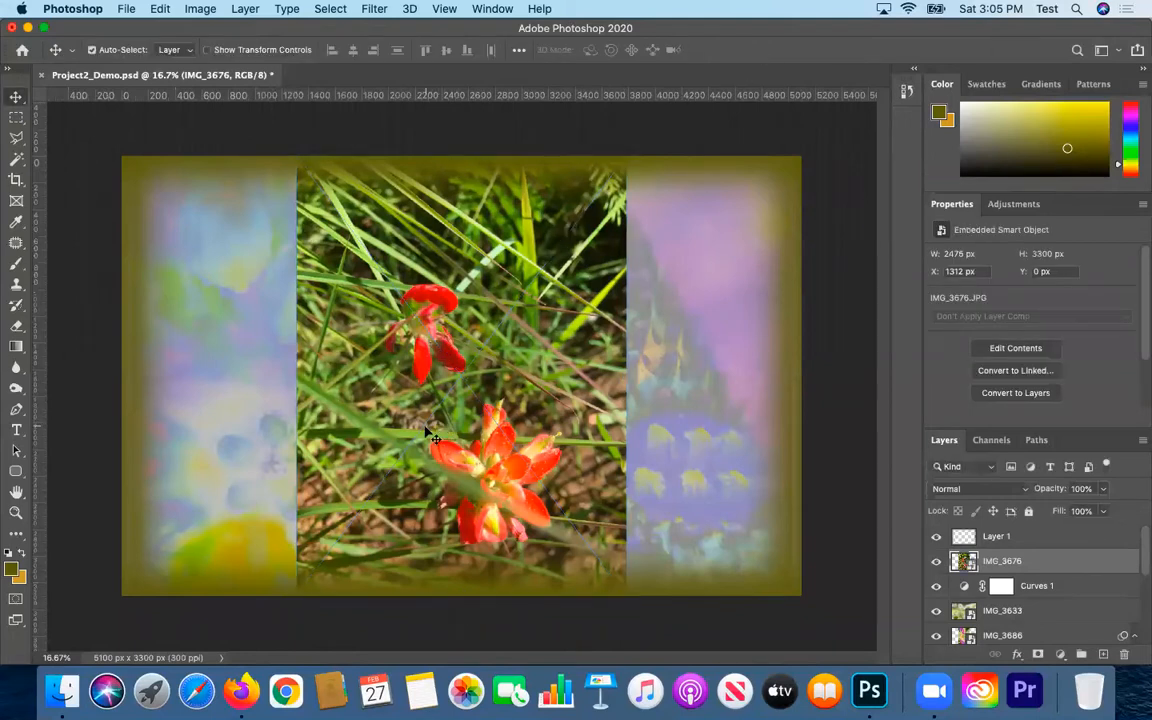
Draw an elliptical marquee selection around the upper red flower in the placed photo
{"action": "left_click", "coordinate": [24, 146]}
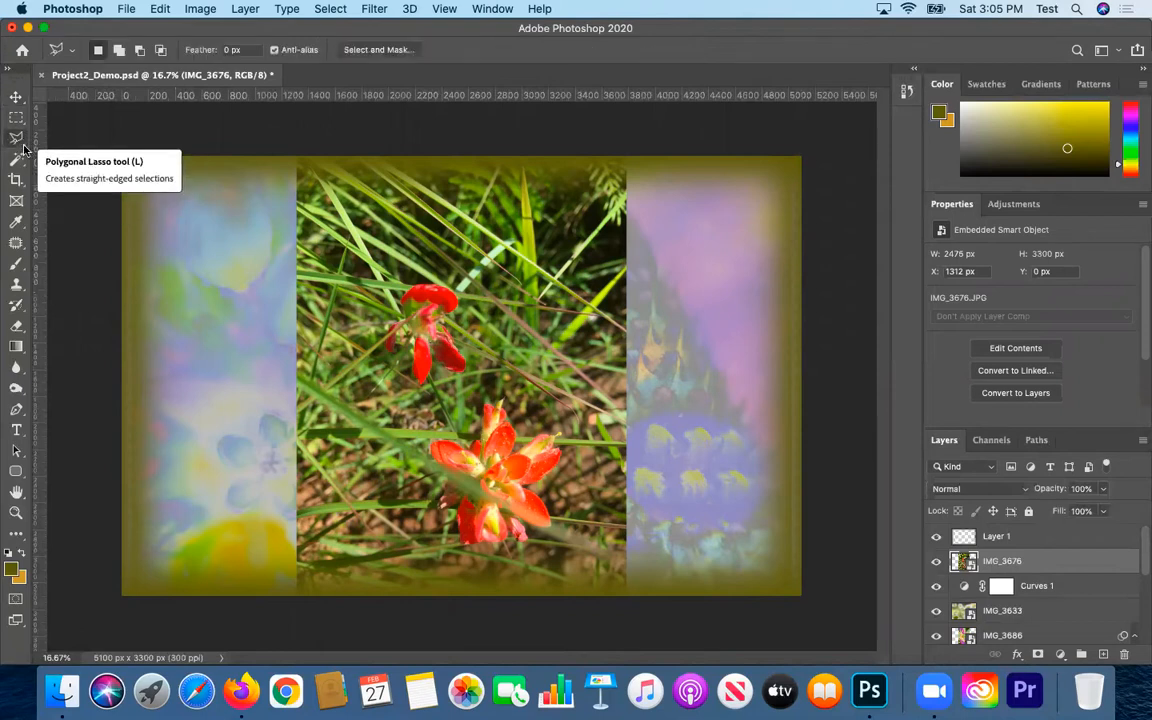
{"action": "left_click", "coordinate": [24, 148]}
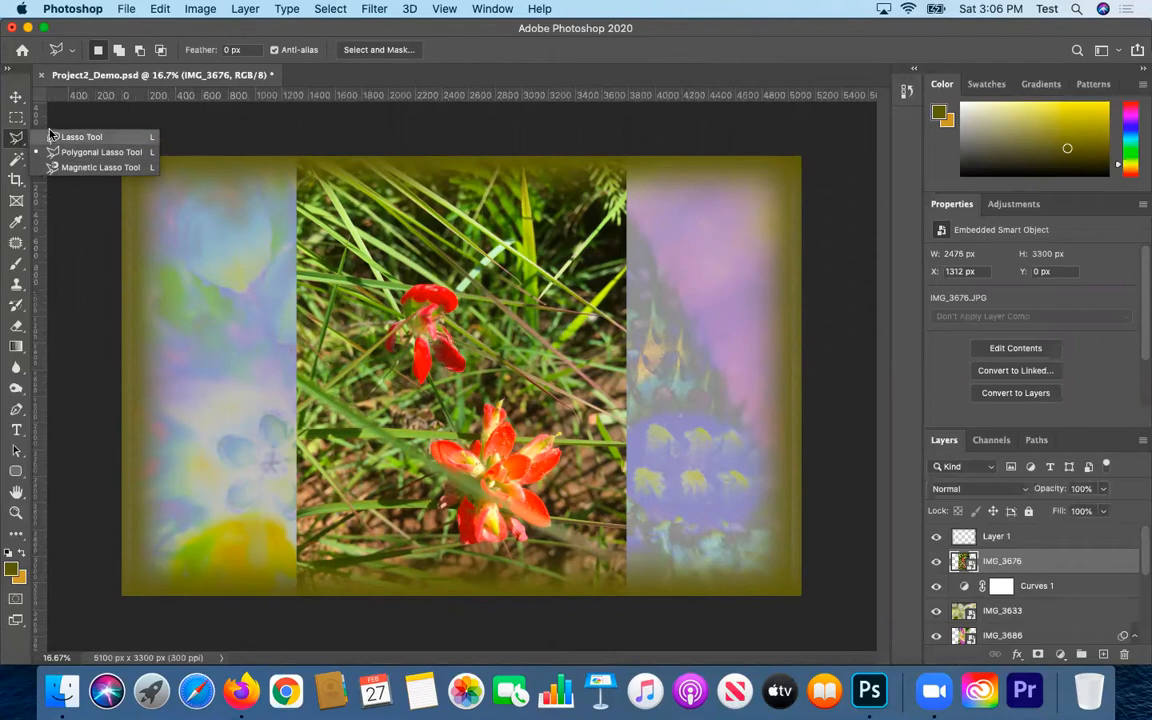
{"action": "left_click", "coordinate": [15, 117]}
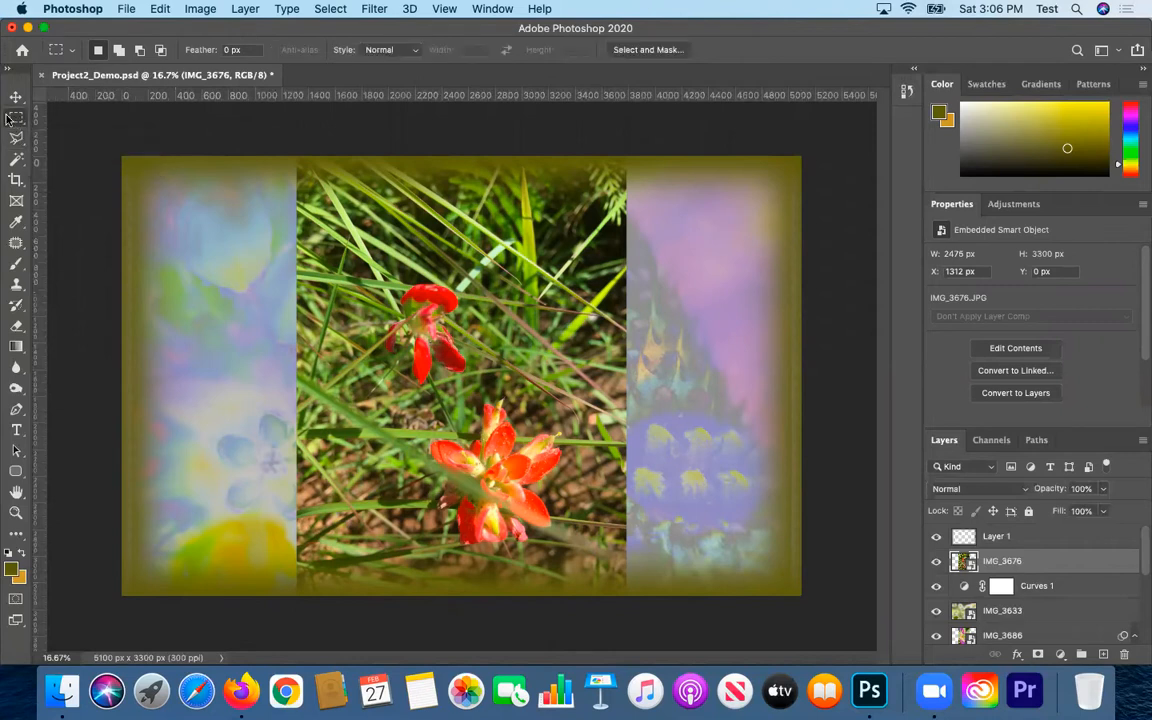
{"action": "right_click", "coordinate": [17, 124]}
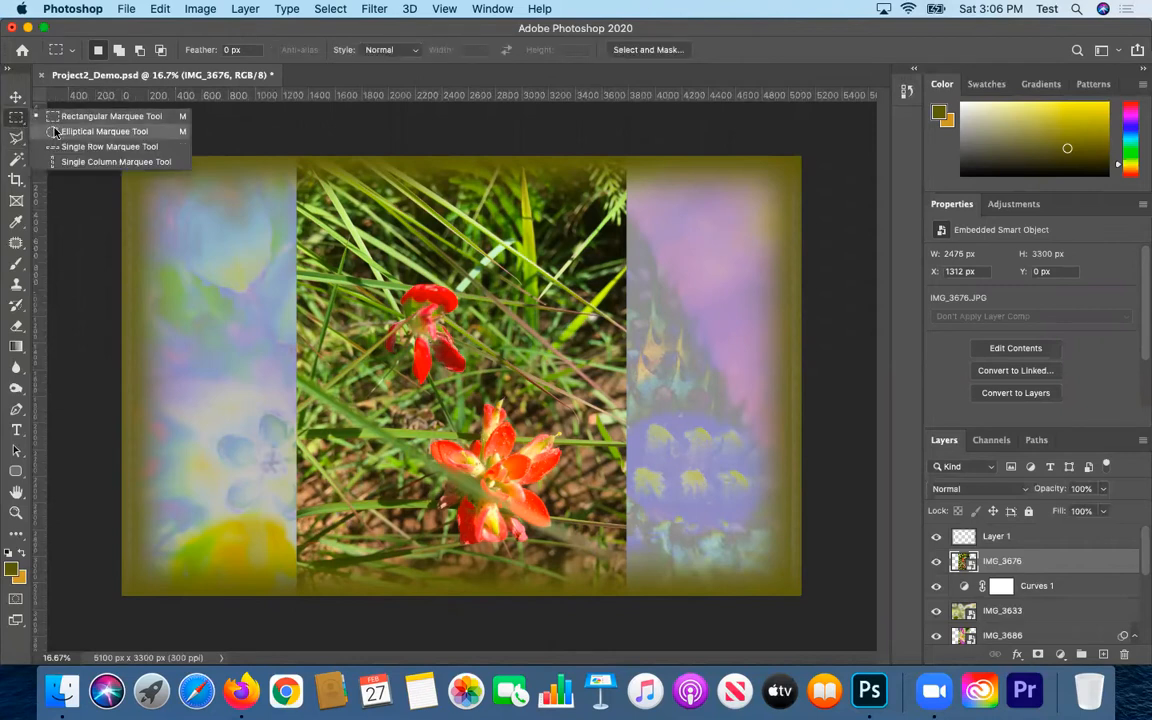
{"action": "left_click", "coordinate": [50, 131]}
{"action": "left_click_drag", "start_coordinate": [365, 263], "coordinate": [484, 397]}
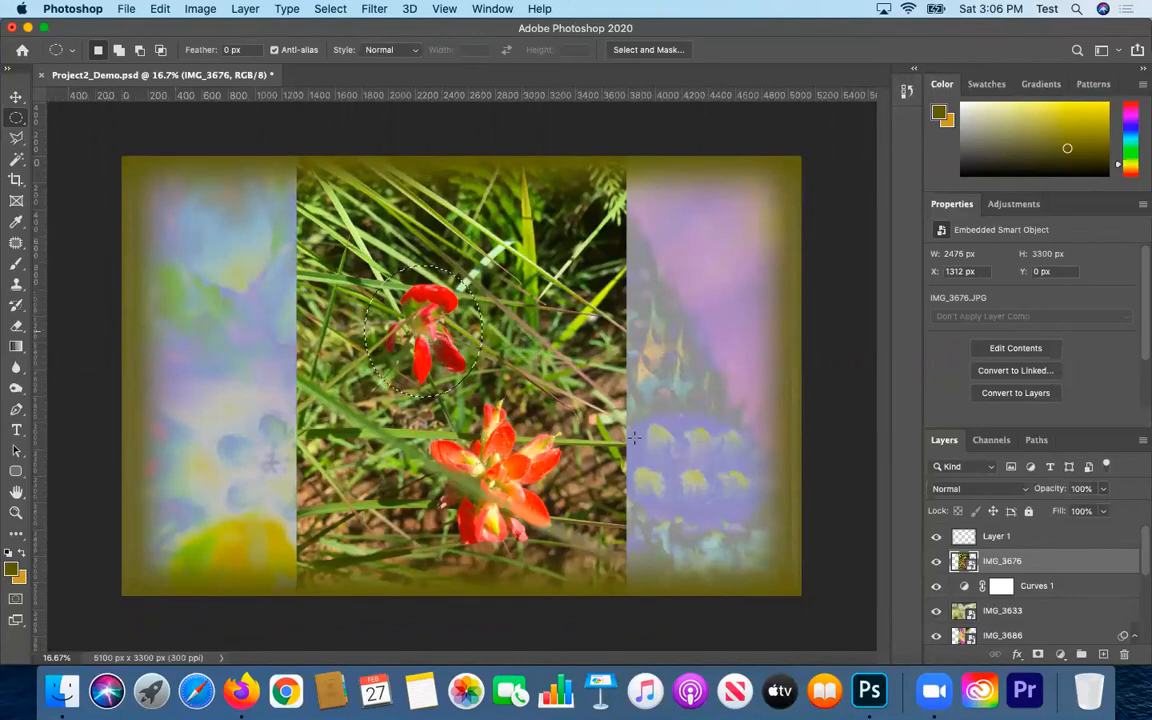
Open the contents of the IMG_3676 smart object, return to Project2_Demo.psd and try to delete the selected flower area
{"action": "left_click", "coordinate": [163, 8]}
{"action": "left_click", "coordinate": [424, 243]}
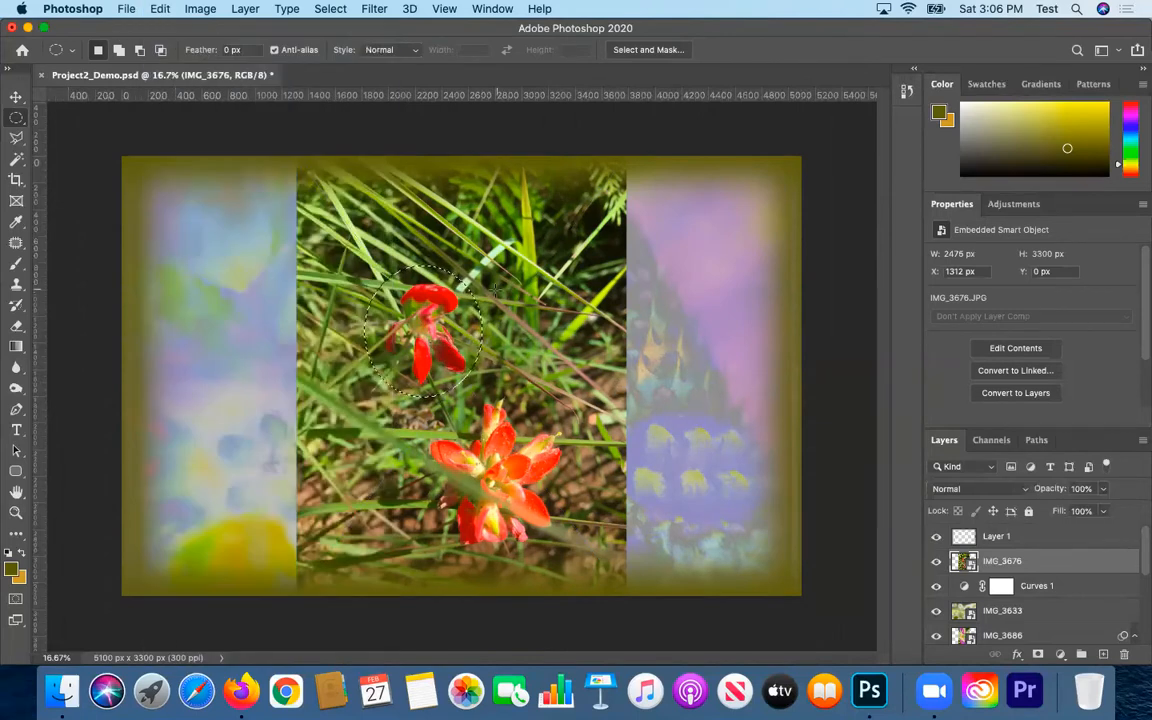
{"action": "double_click", "coordinate": [963, 562]}
{"action": "left_click", "coordinate": [185, 75]}
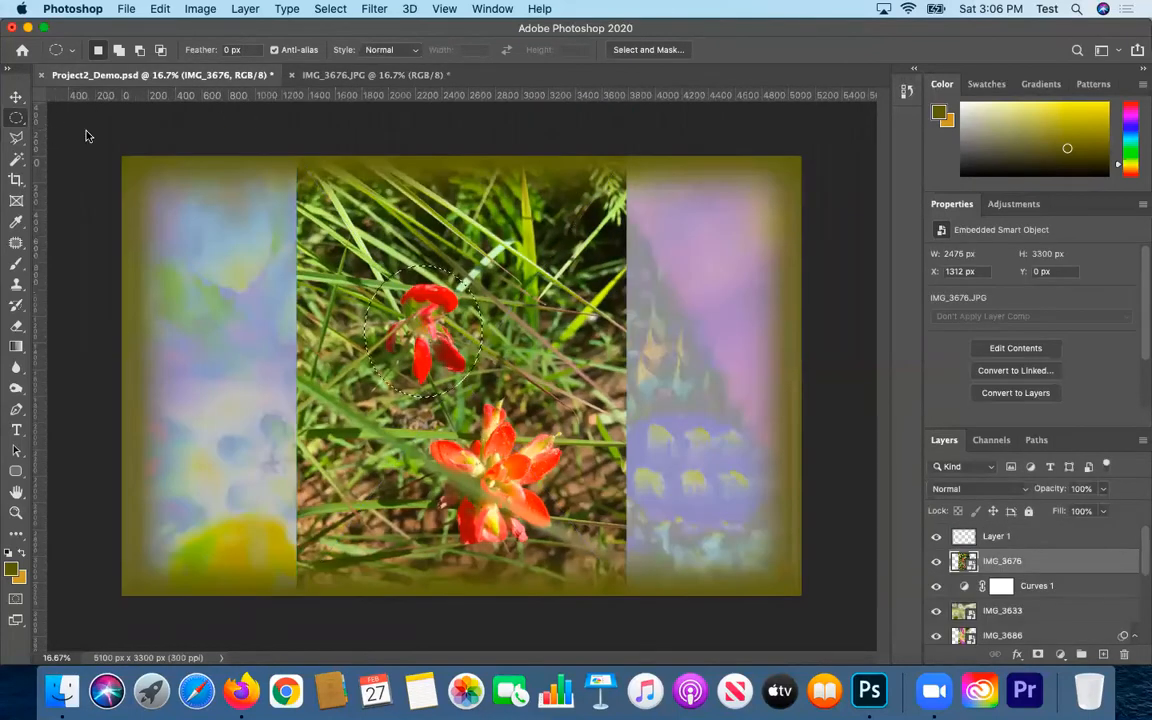
{"action": "key", "text": "BackSpace"}
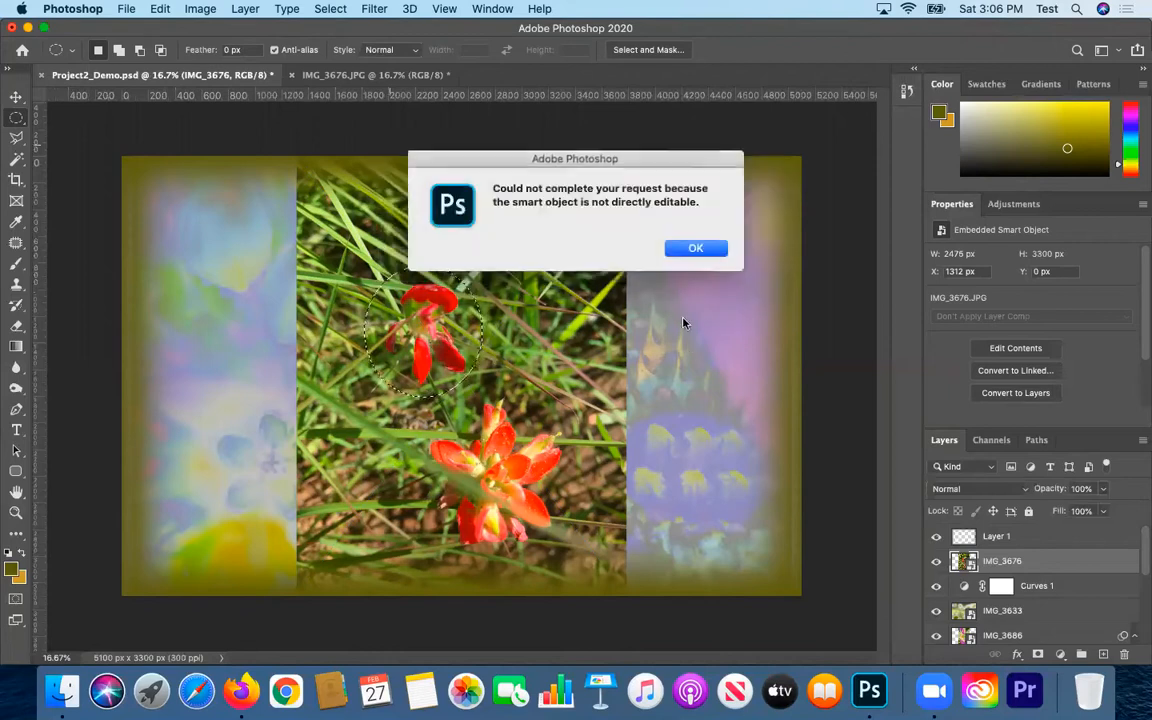
{"action": "left_click", "coordinate": [696, 252]}
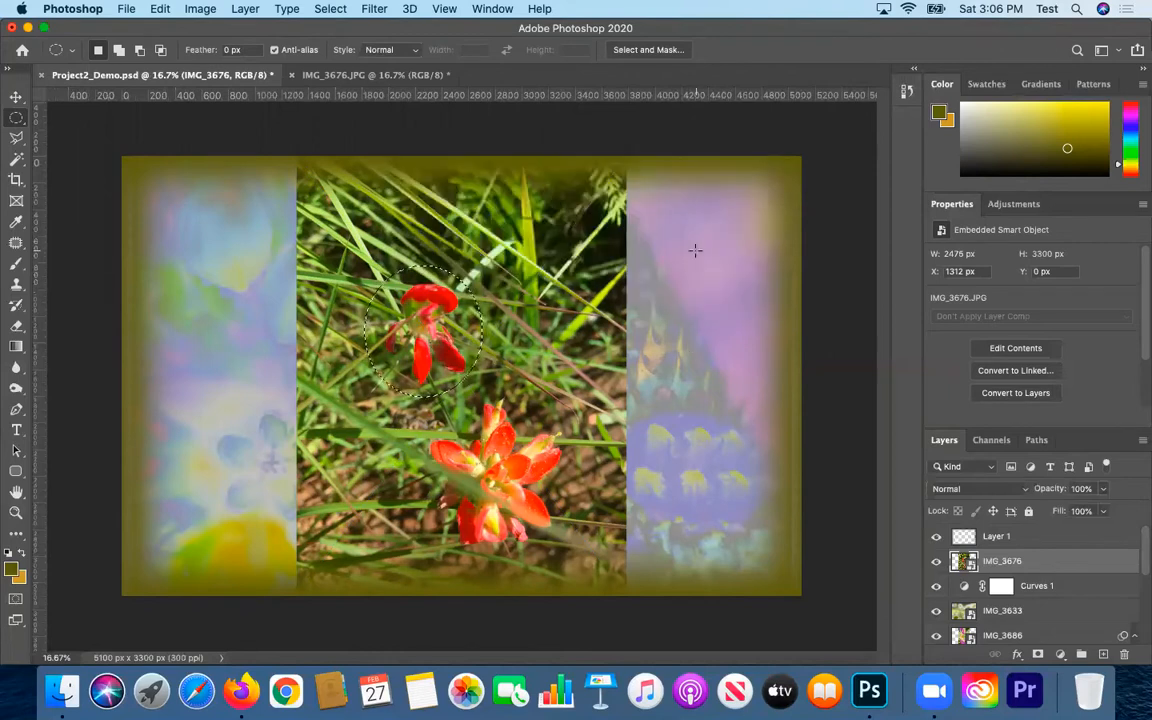
Deselect the flower area and rasterize the IMG_3676 smart object layer
{"action": "left_click", "coordinate": [245, 10]}
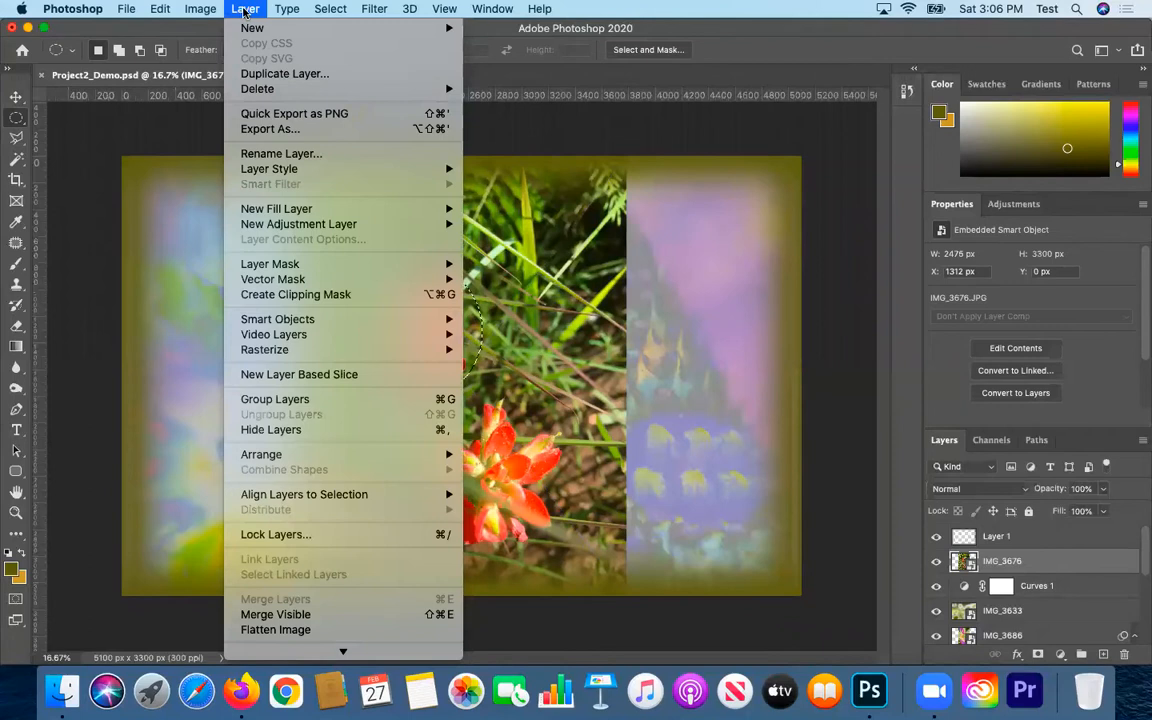
{"action": "mouse_move", "coordinate": [445, 350]}
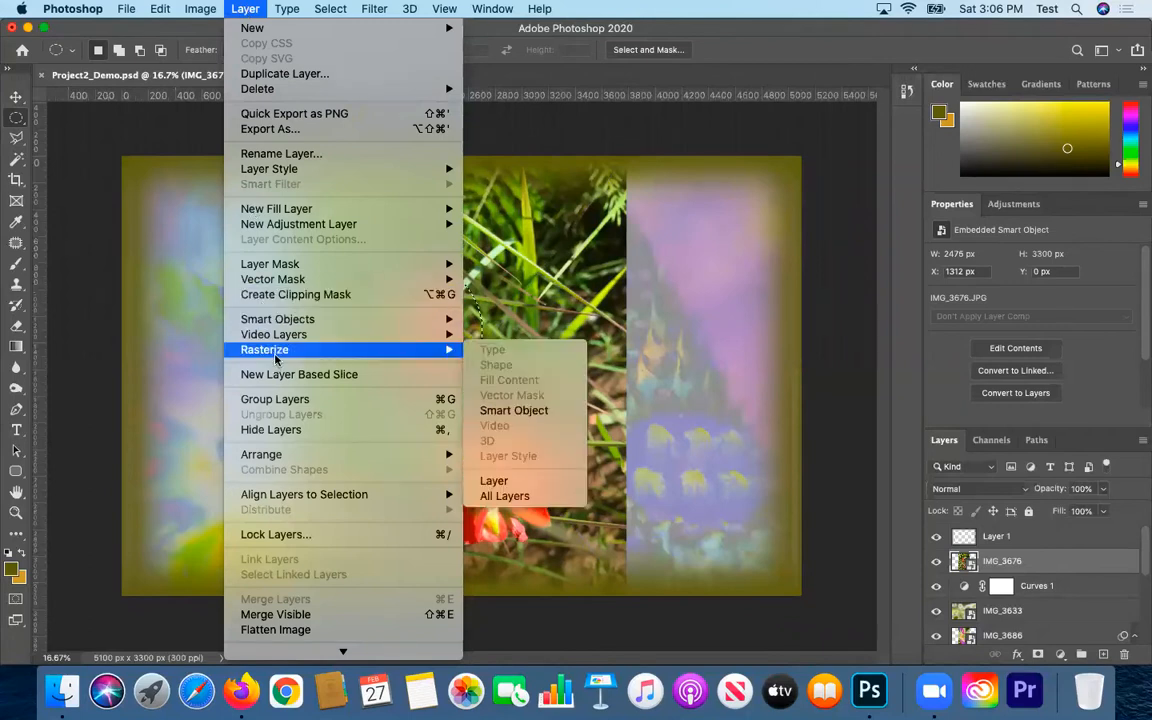
{"action": "left_click", "coordinate": [507, 412]}
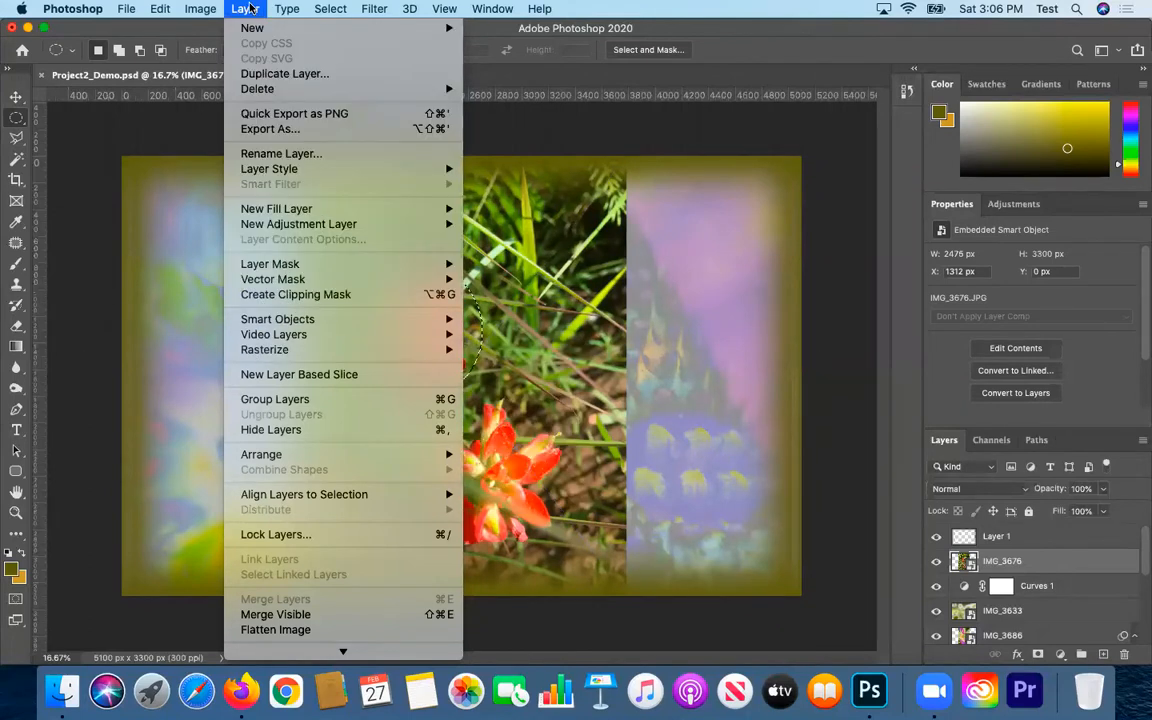
{"action": "key", "text": "super+d"}
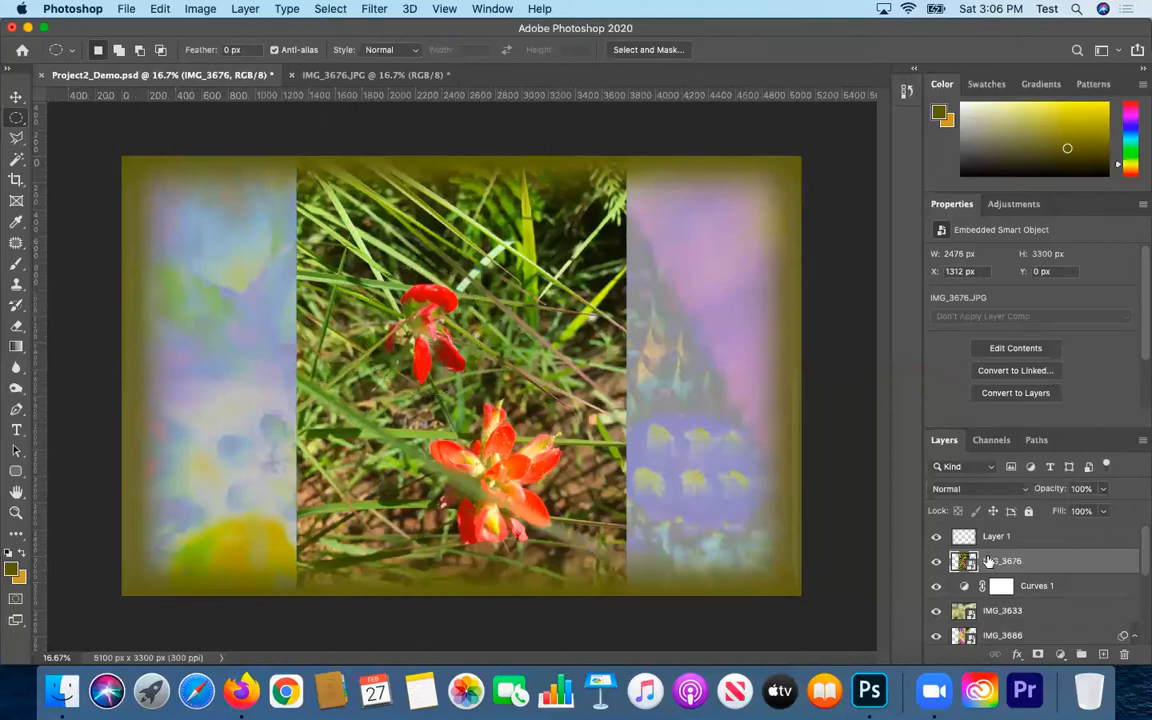
{"action": "left_click", "coordinate": [246, 8]}
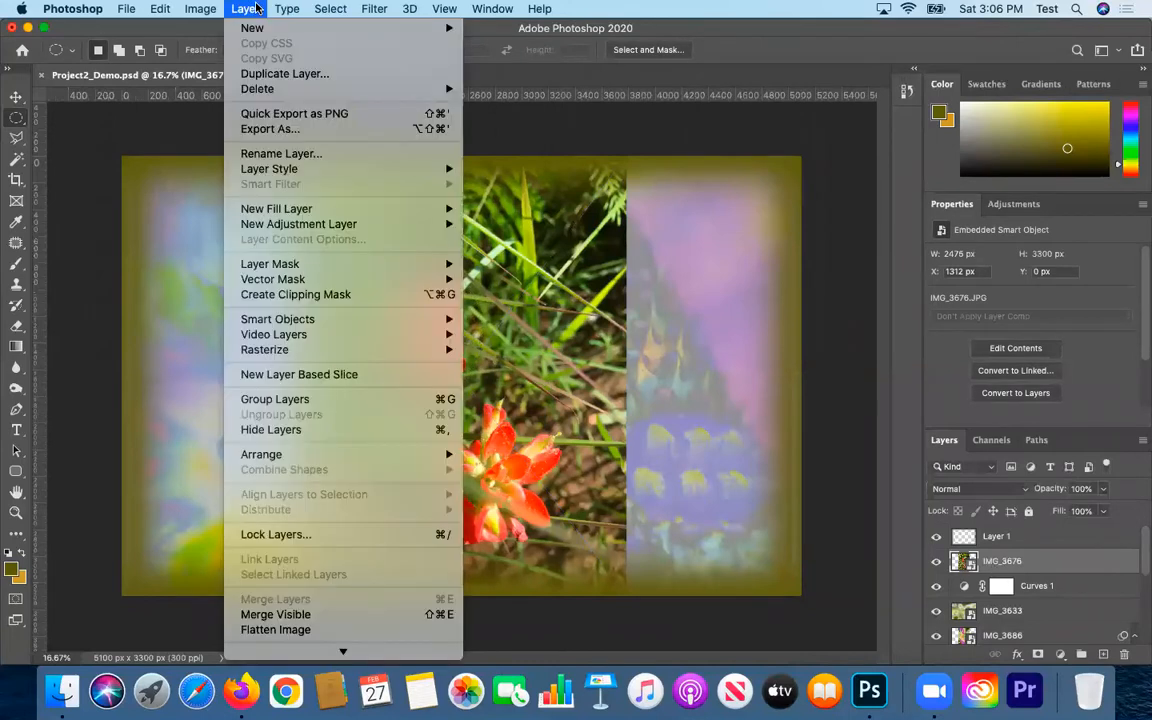
{"action": "left_click", "coordinate": [256, 8]}
{"action": "left_click", "coordinate": [246, 8]}
{"action": "mouse_move", "coordinate": [290, 349]}
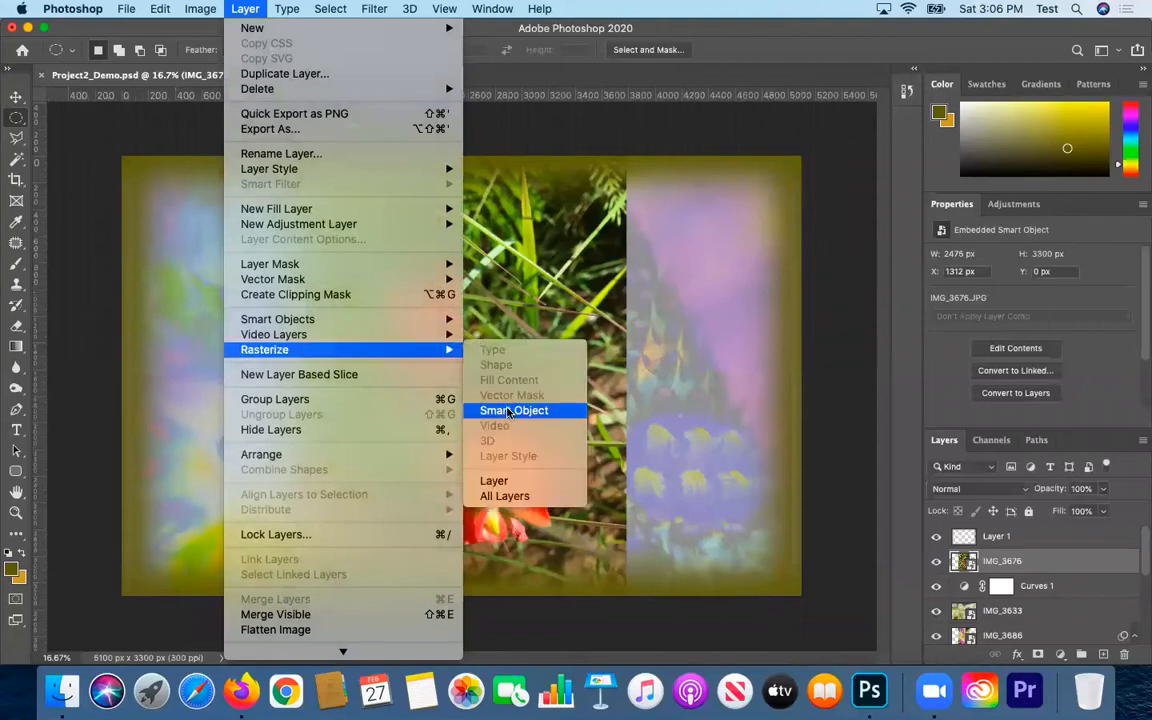
{"action": "left_click", "coordinate": [512, 410]}
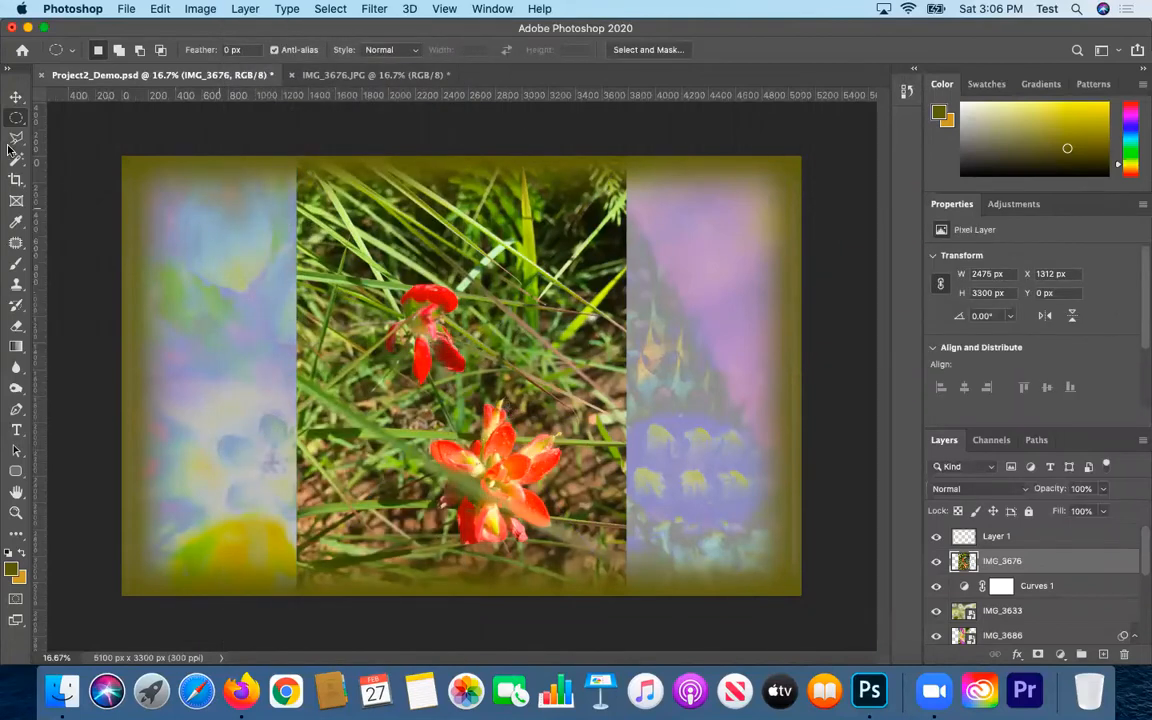
Try circling the upper red flower with the Elliptical Marquee in Project2_Demo.psd and again in the open IMG_3676.JPG document
{"action": "left_click_drag", "start_coordinate": [377, 276], "coordinate": [471, 384]}
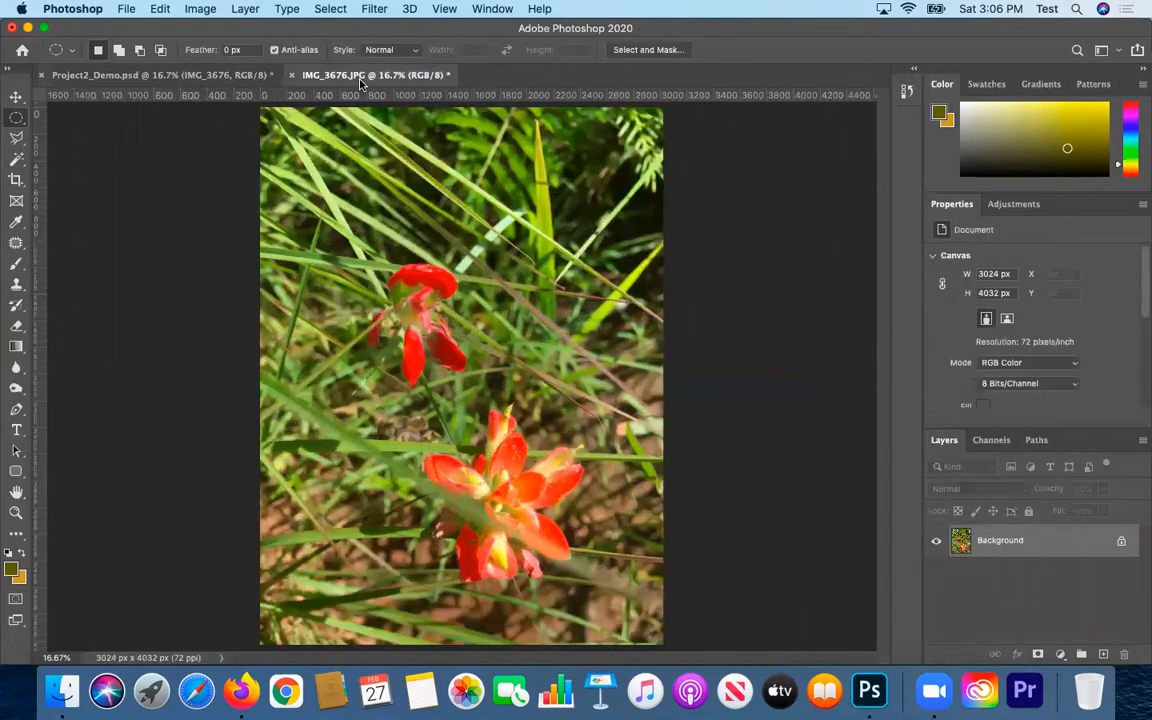
{"action": "left_click", "coordinate": [327, 75]}
{"action": "left_click_drag", "start_coordinate": [350, 253], "coordinate": [477, 390]}
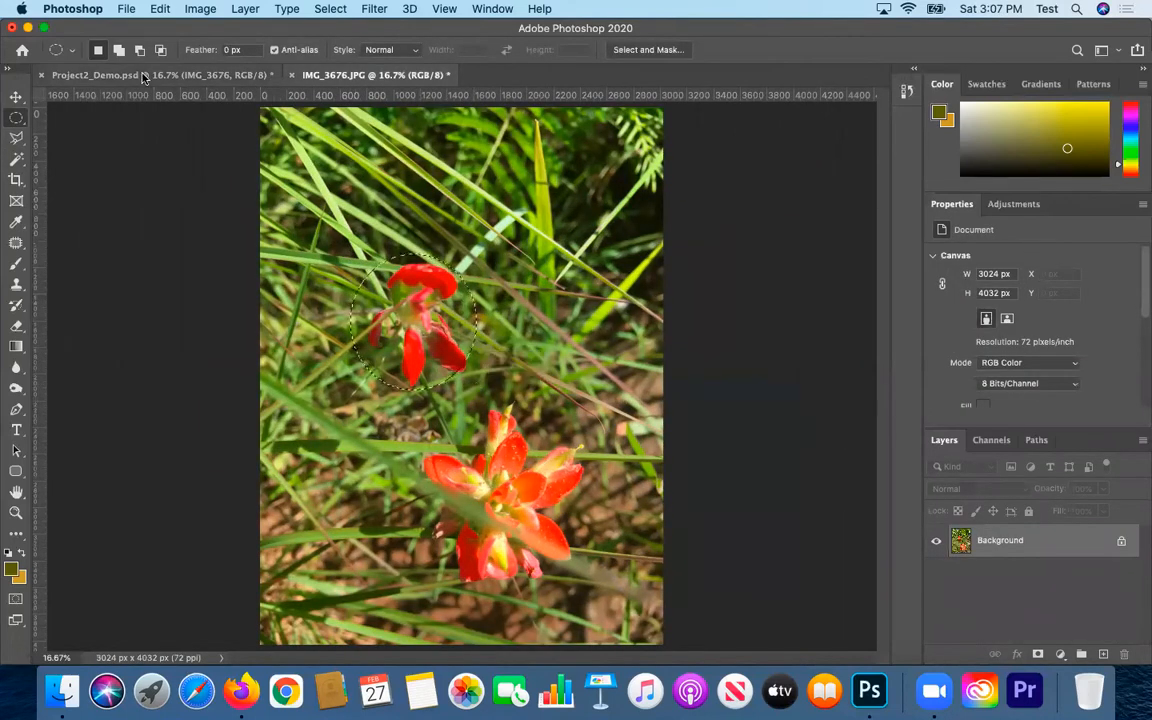
{"action": "left_click", "coordinate": [141, 75]}
{"action": "key", "text": "super+v"}
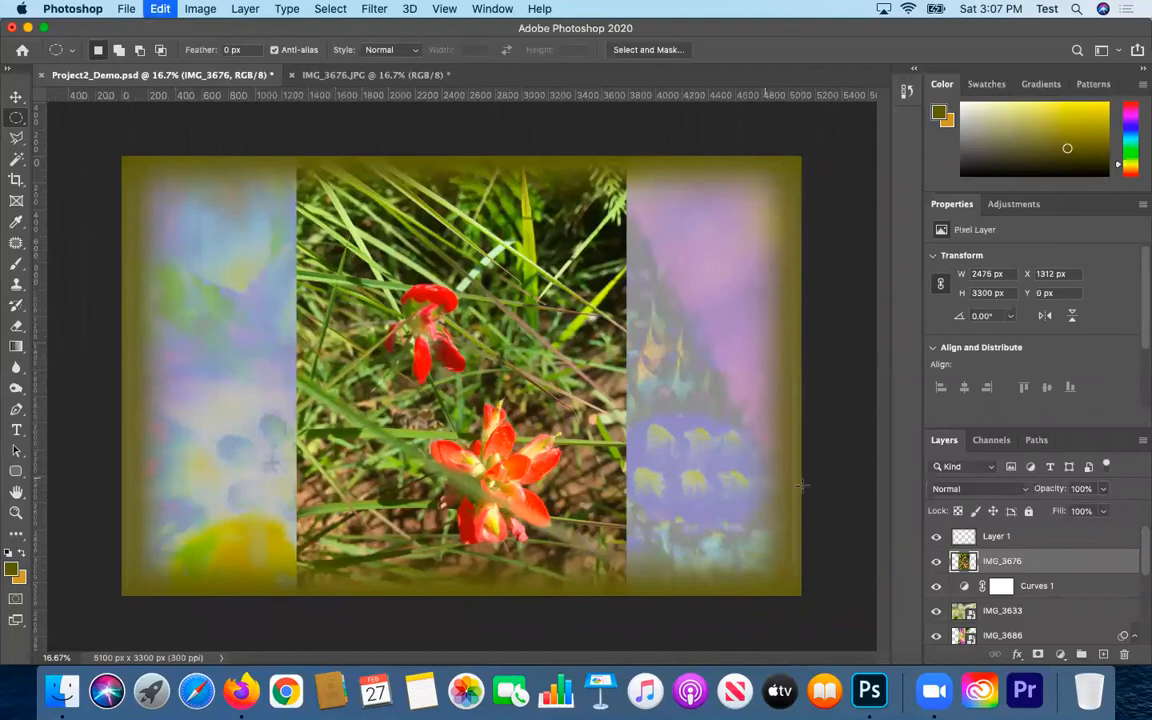
Redraw the elliptical selection around the upper flower in IMG_3676.JPG and undo the layer's rasterization in Project2_Demo.psd
{"action": "left_click", "coordinate": [366, 75]}
{"action": "left_click", "coordinate": [309, 221]}
{"action": "left_click_drag", "start_coordinate": [344, 247], "coordinate": [488, 397]}
{"action": "key", "text": "alt+BackSpace"}
{"action": "left_click", "coordinate": [160, 75]}
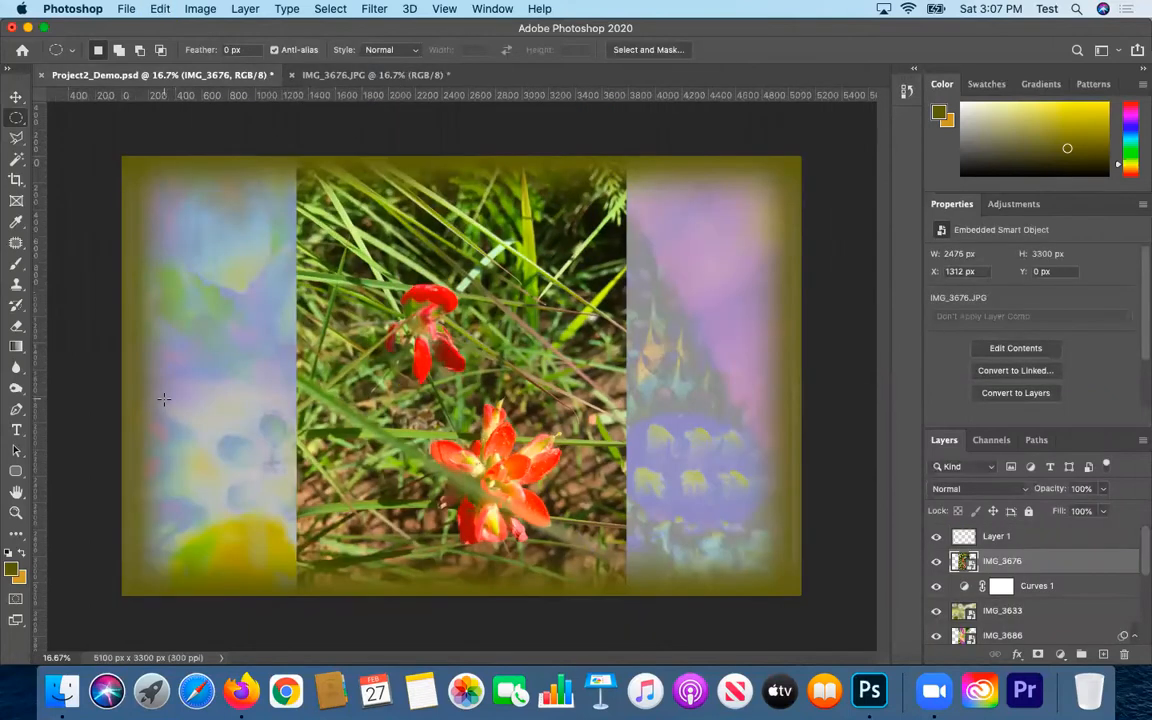
Rasterize the IMG_3676 smart object layer and draw an elliptical selection about 796 by 839 px around its upper red flower
{"action": "left_click", "coordinate": [16, 96]}
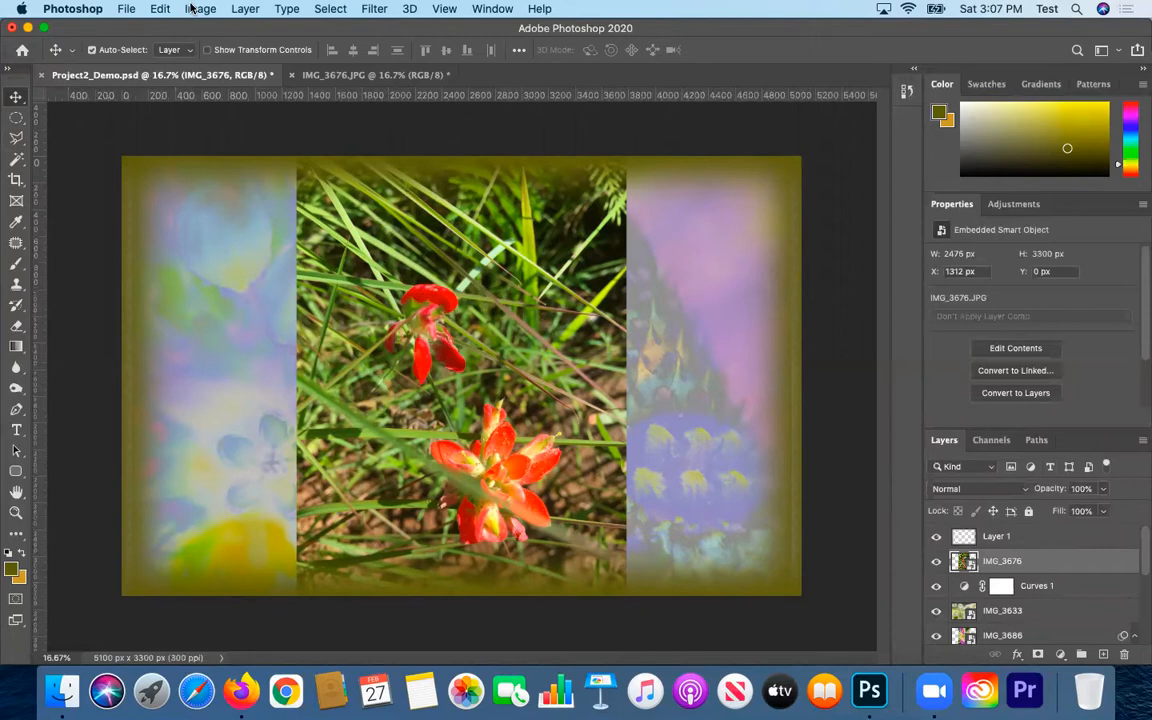
{"action": "left_click", "coordinate": [245, 8]}
{"action": "mouse_move", "coordinate": [320, 349]}
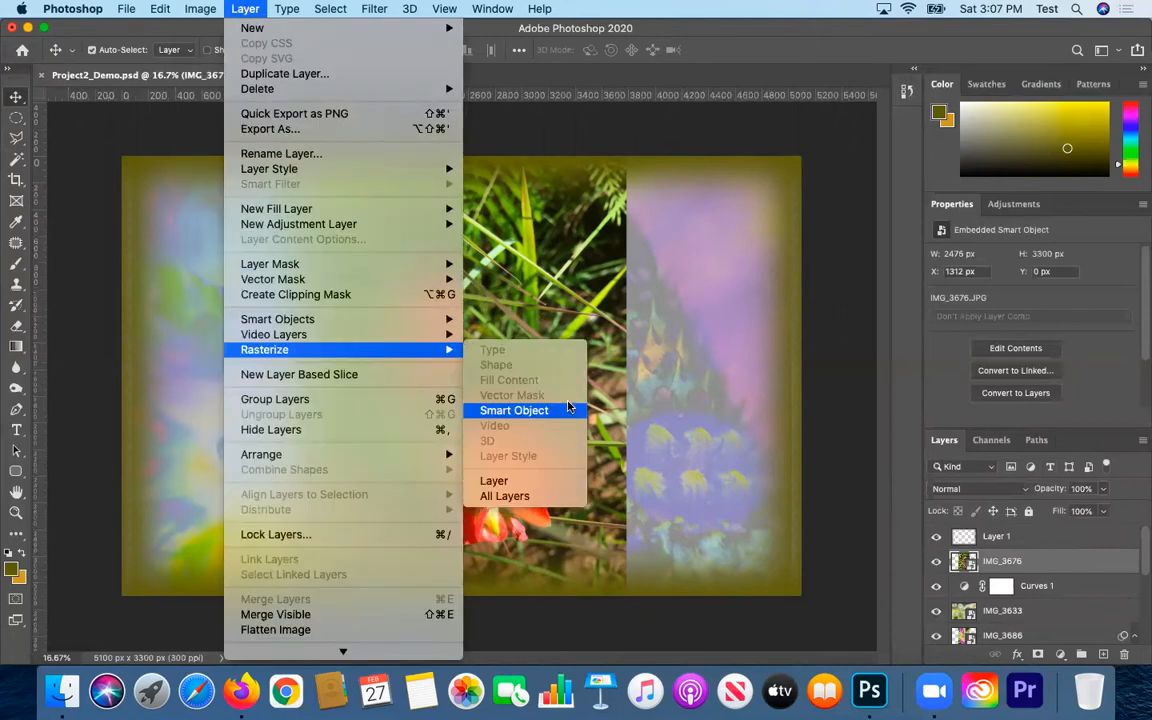
{"action": "left_click", "coordinate": [514, 410]}
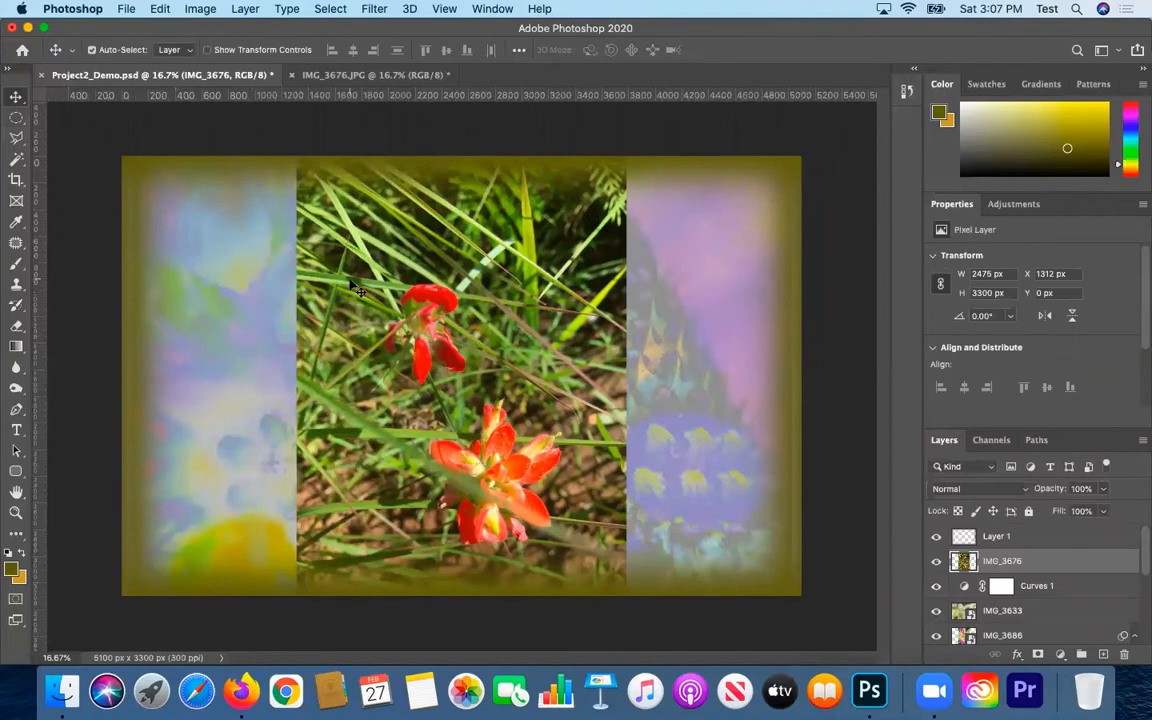
{"action": "key", "text": "m"}
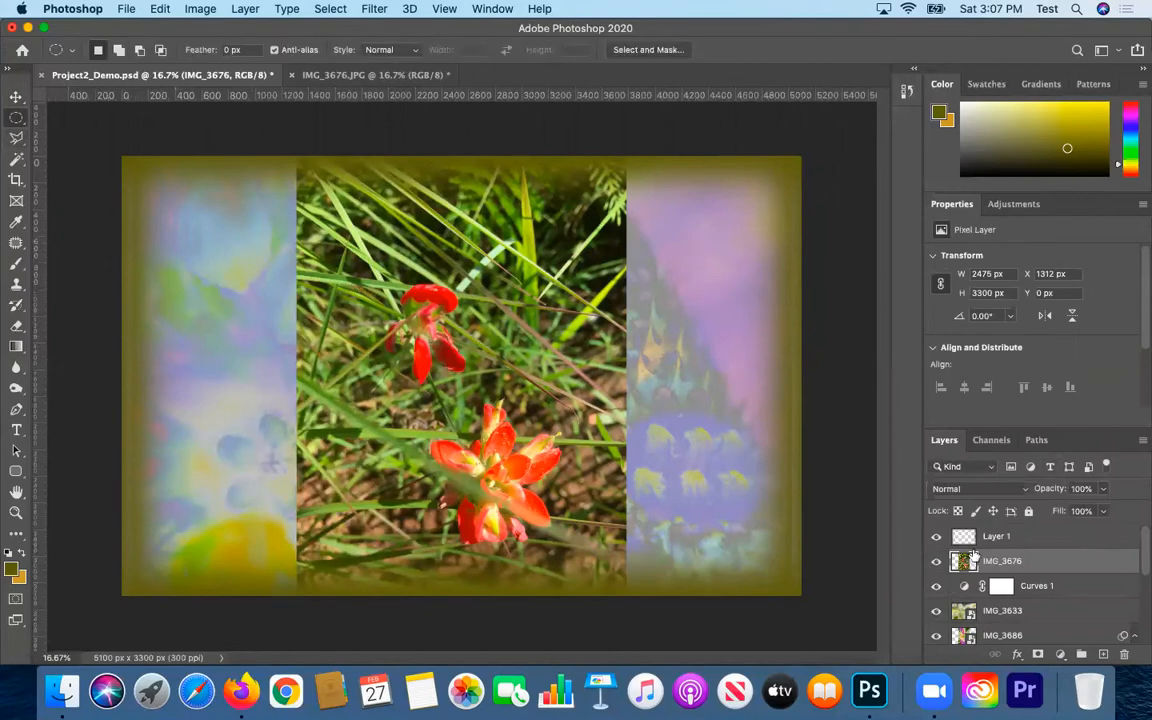
{"action": "mouse_move", "coordinate": [375, 283]}
{"action": "left_mouse_down"}
{"action": "mouse_move", "coordinate": [405, 295]}
{"action": "mouse_move", "coordinate": [483, 392]}
{"action": "left_mouse_up"}
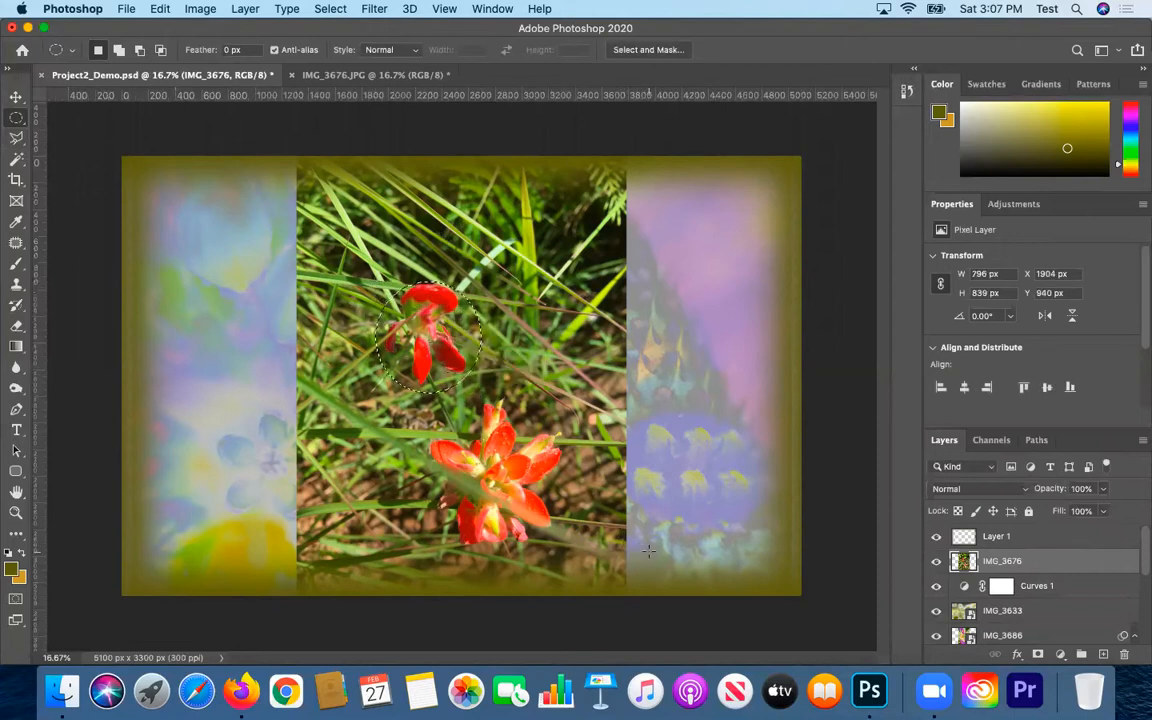
Cut the circled upper flower out of IMG_3676, paste it as a new layer and move it onto the collage's left strip
{"action": "key", "text": "super+x"}
{"action": "key", "text": "super+shift+v"}
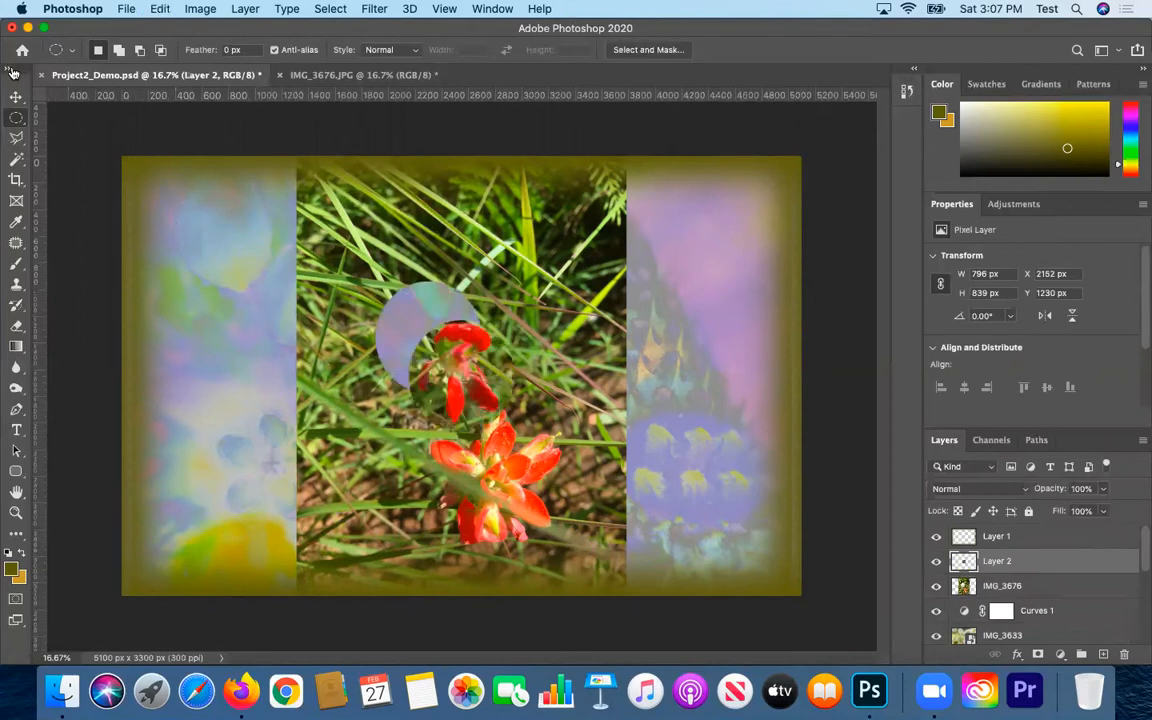
{"action": "left_click", "coordinate": [16, 96]}
{"action": "left_click_drag", "start_coordinate": [428, 424], "coordinate": [186, 316]}
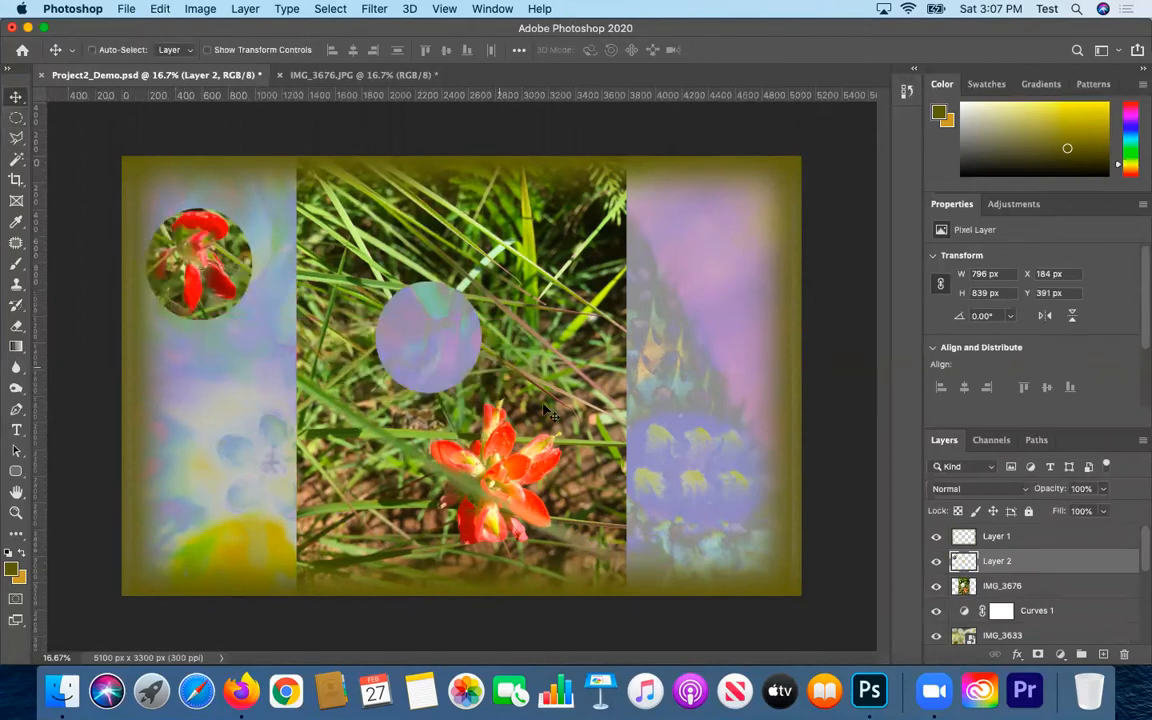
Undo the move, paste and cut of the circled flower
{"action": "key", "text": "super+z"}
{"action": "key", "text": "super+z"}
{"action": "key", "text": "super+z"}
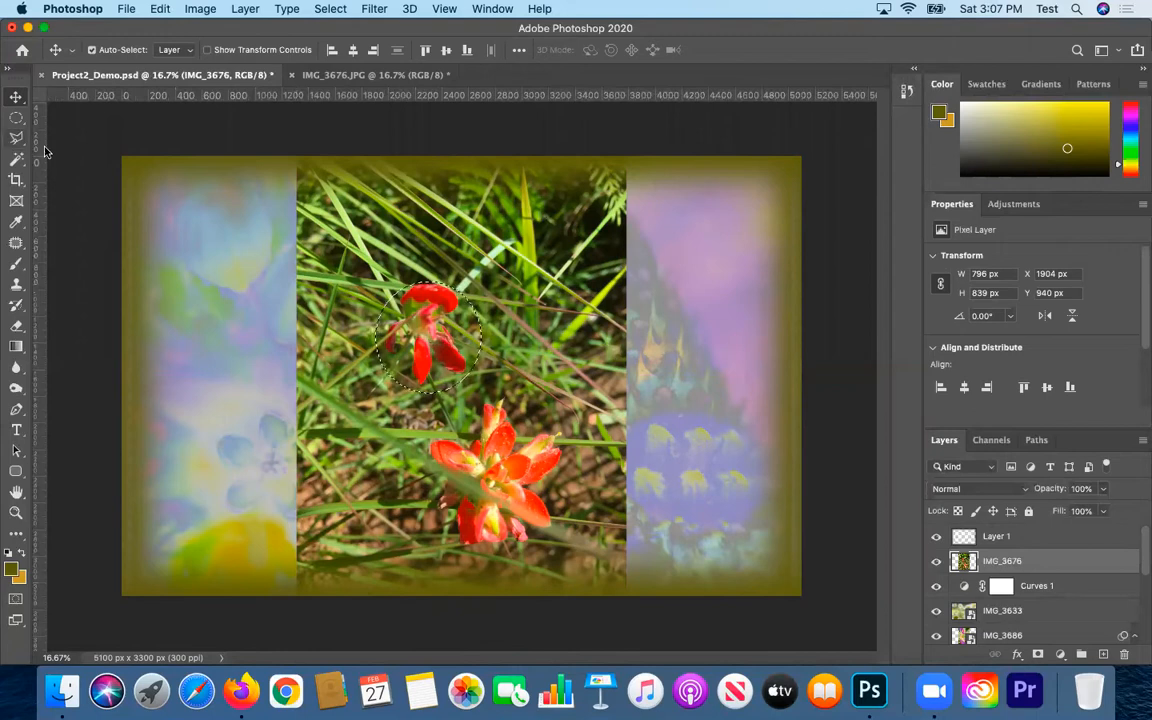
Switch to the freehand Lasso tool and clear the elliptical selection around the upper flower
{"action": "left_click", "coordinate": [16, 118]}
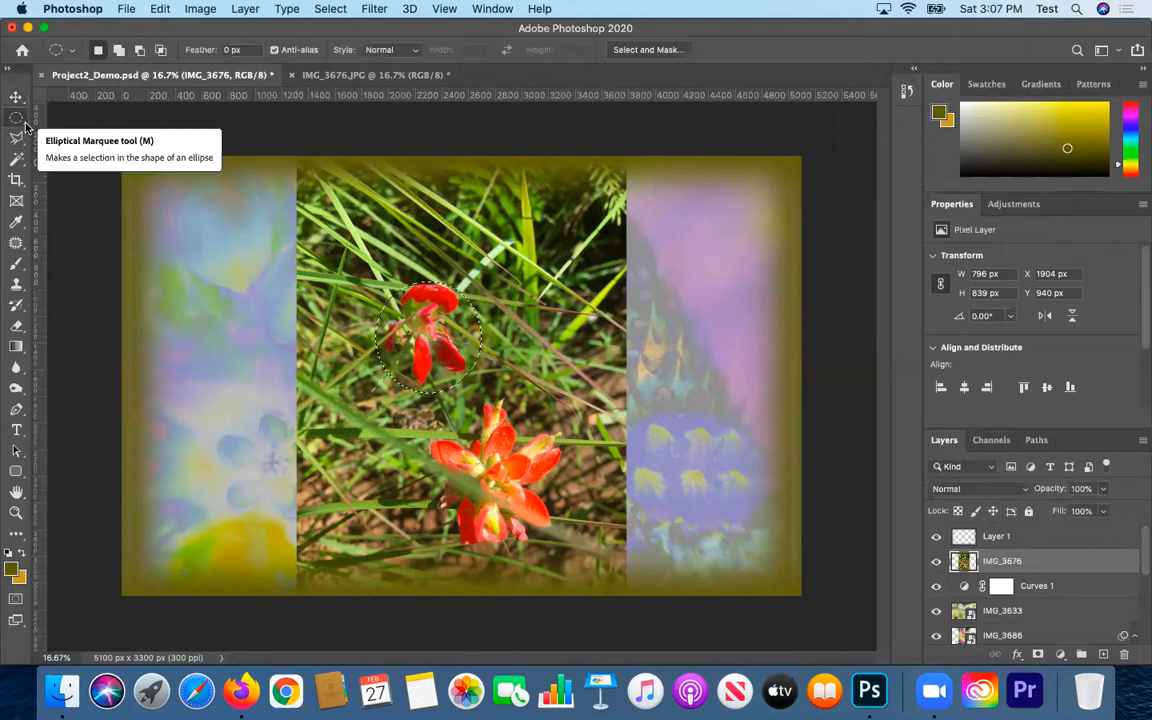
{"action": "left_click", "coordinate": [16, 140]}
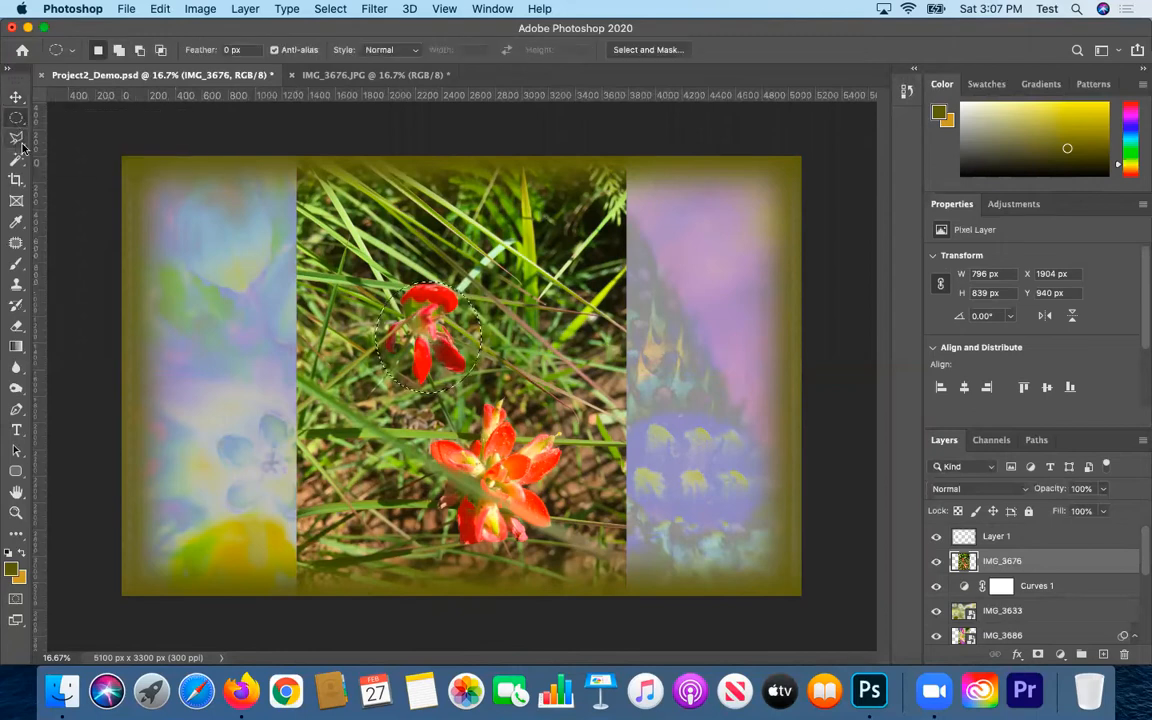
{"action": "left_click", "coordinate": [66, 137]}
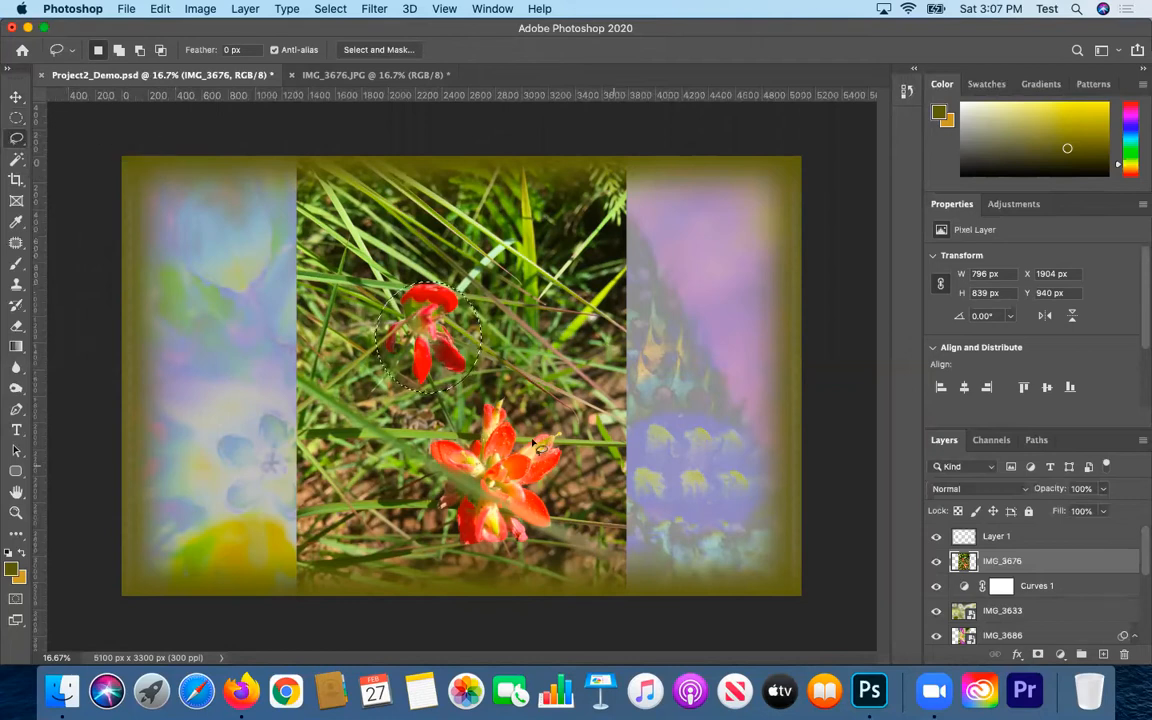
{"action": "key", "text": "super+d"}
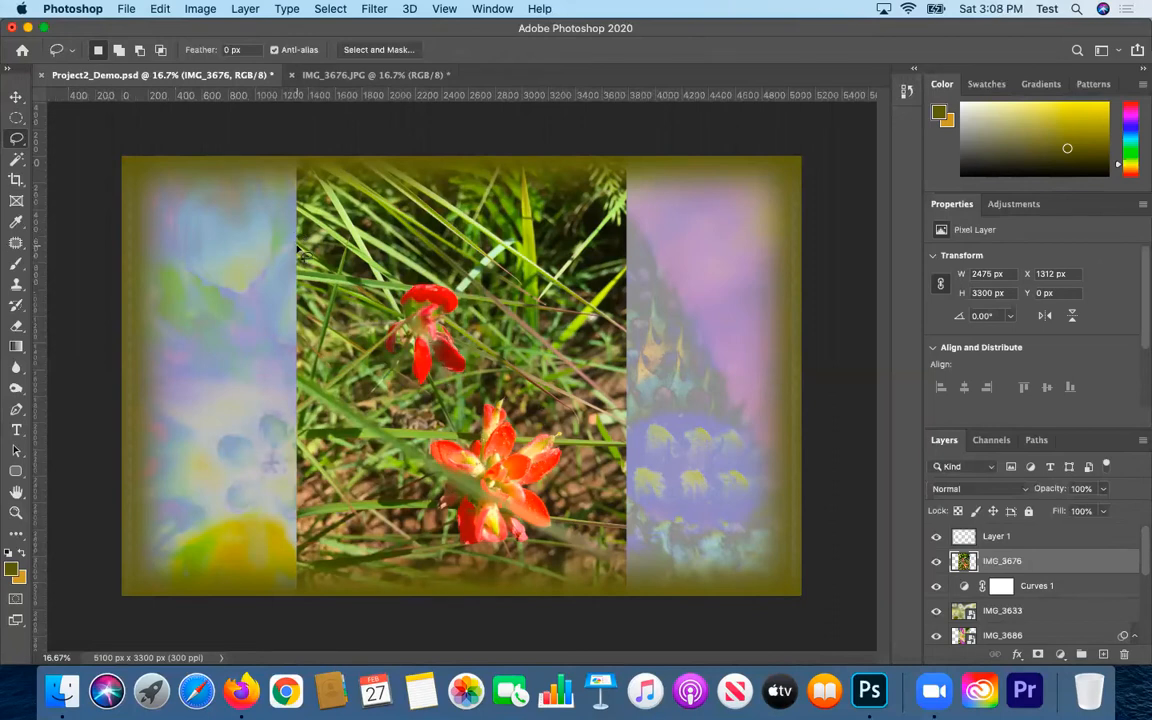
Select the entire canvas and deselect it again
{"action": "left_click", "coordinate": [320, 9]}
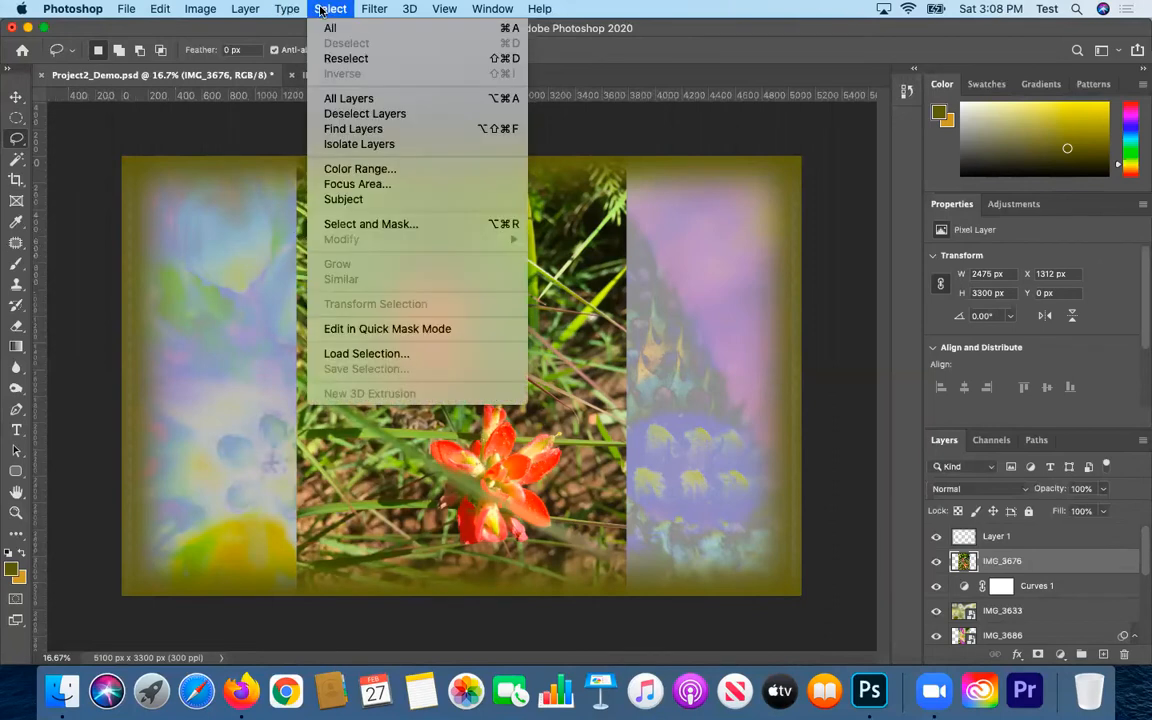
{"action": "left_click", "coordinate": [330, 28]}
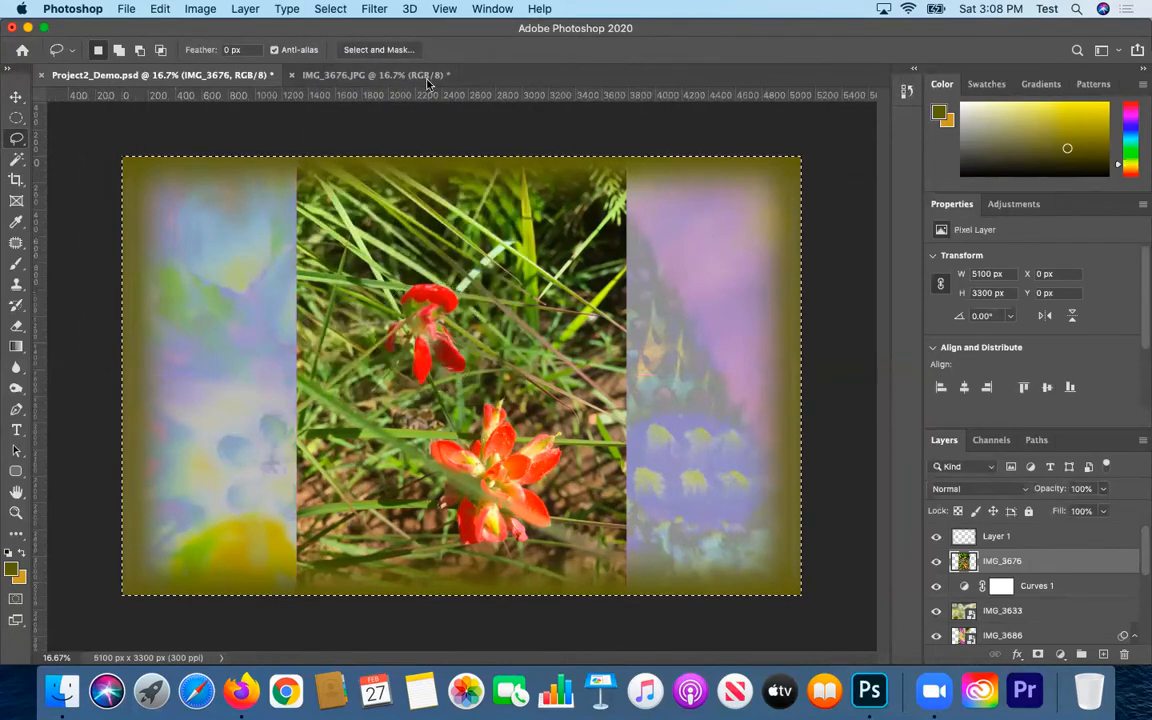
{"action": "key", "text": "super+d"}
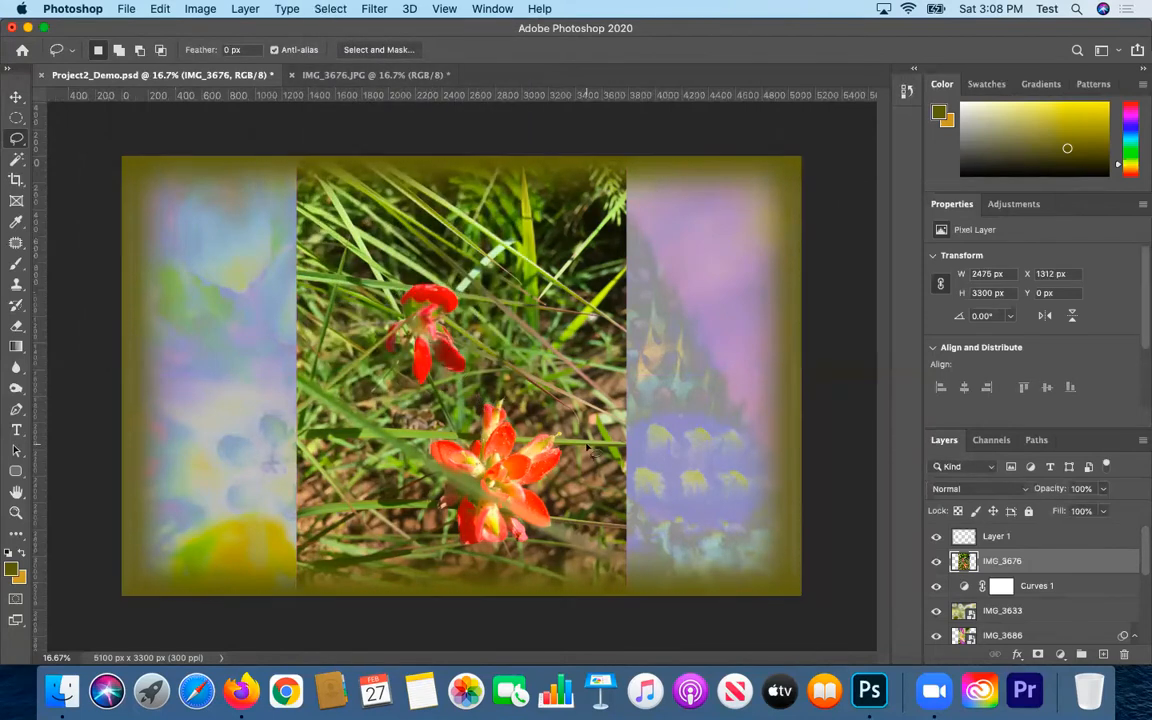
Draw a freehand lasso selection about 836 by 869 px around the upper red flower
{"action": "mouse_move", "coordinate": [420, 283]}
{"action": "left_mouse_down"}
{"action": "mouse_move", "coordinate": [388, 252]}
{"action": "mouse_move", "coordinate": [412, 252]}
{"action": "mouse_move", "coordinate": [465, 319]}
{"action": "mouse_move", "coordinate": [466, 341]}
{"action": "mouse_move", "coordinate": [456, 375]}
{"action": "mouse_move", "coordinate": [405, 381]}
{"action": "left_mouse_up"}
{"action": "left_click_drag", "start_coordinate": [378, 317], "coordinate": [380, 318]}
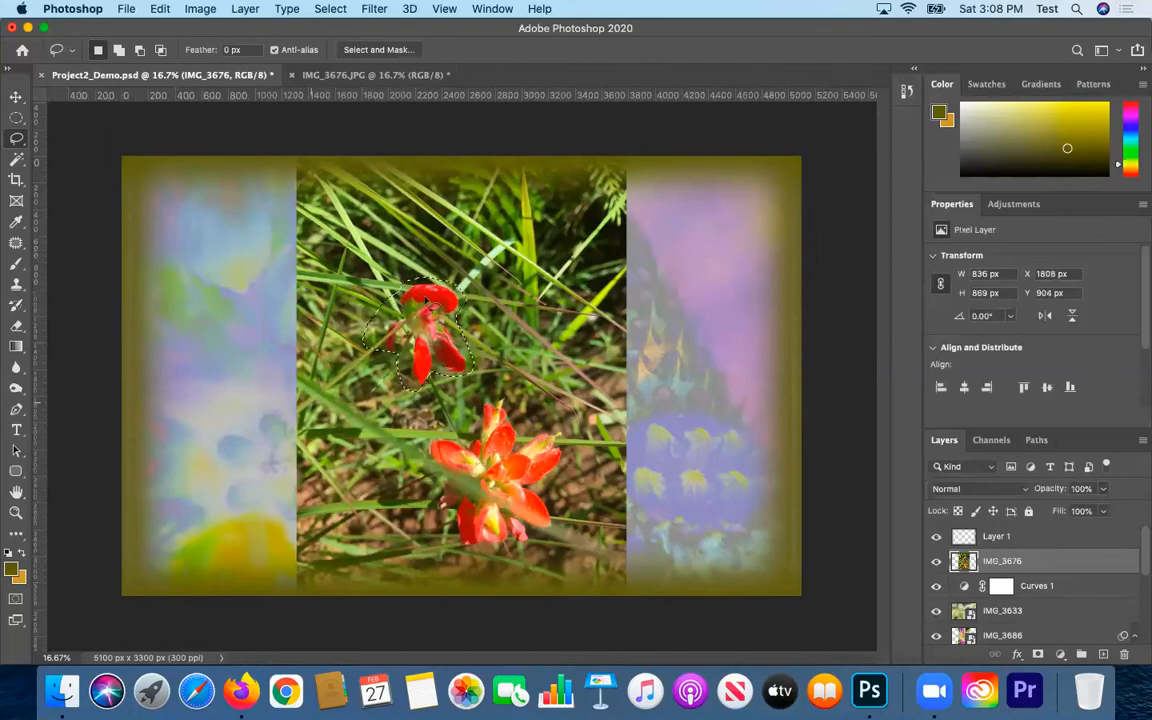
Trace the right half of the lower flower with the Polygonal Lasso, about 574 by 1088 px, and clear the selection
{"action": "left_click", "coordinate": [20, 140]}
{"action": "left_click", "coordinate": [100, 152]}
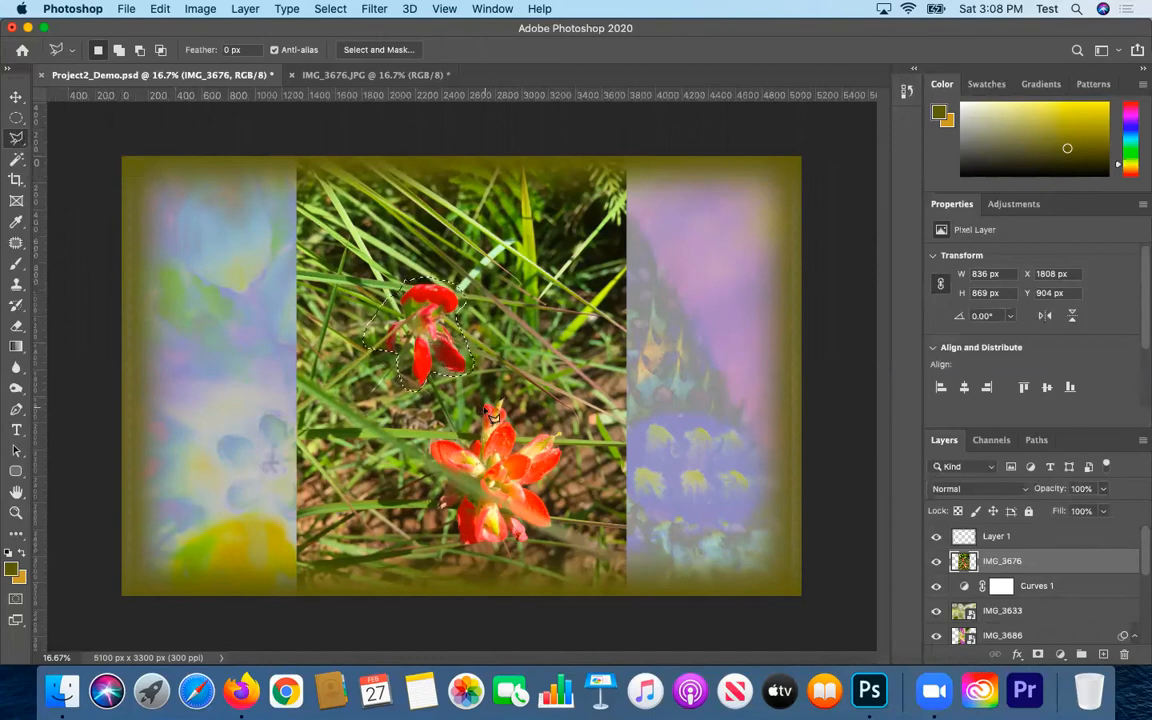
{"action": "left_click", "coordinate": [493, 413]}
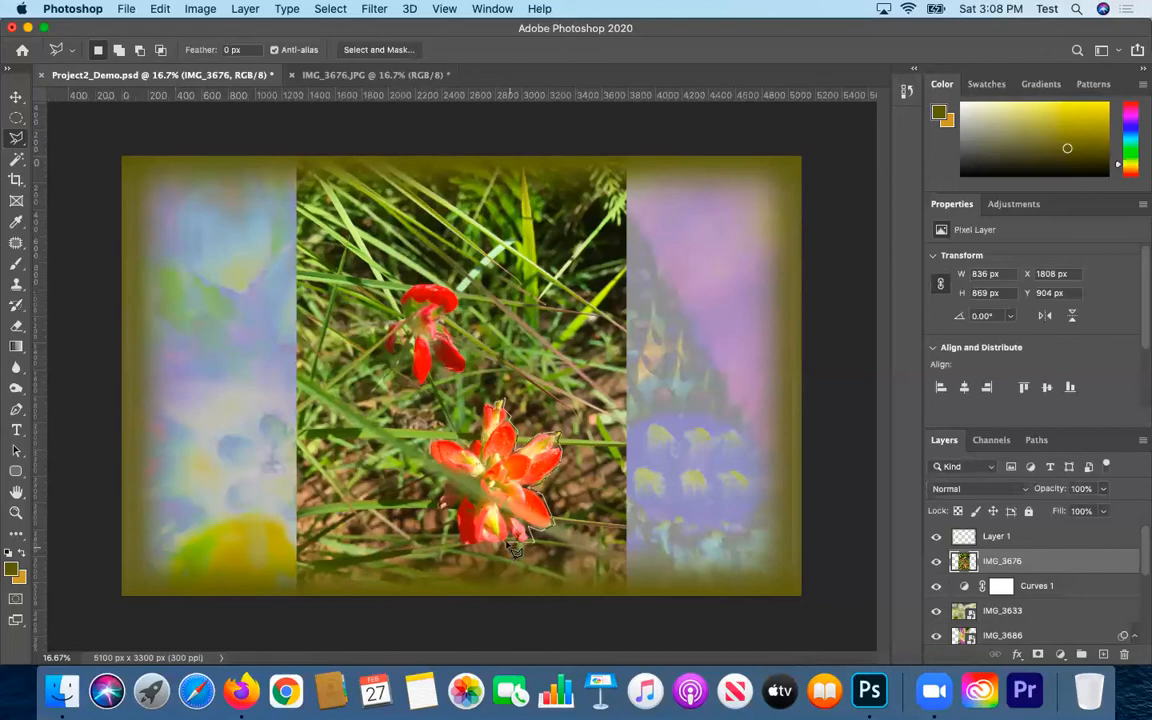
{"action": "left_click", "coordinate": [497, 443]}
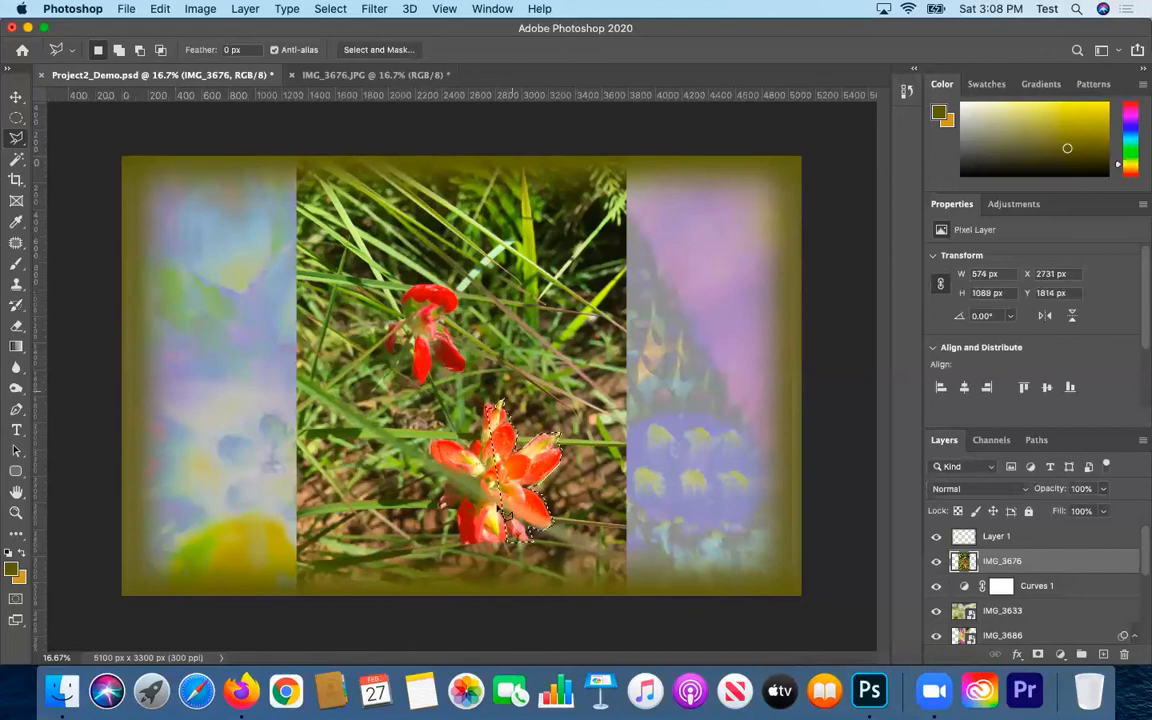
{"action": "key", "text": "super+d"}
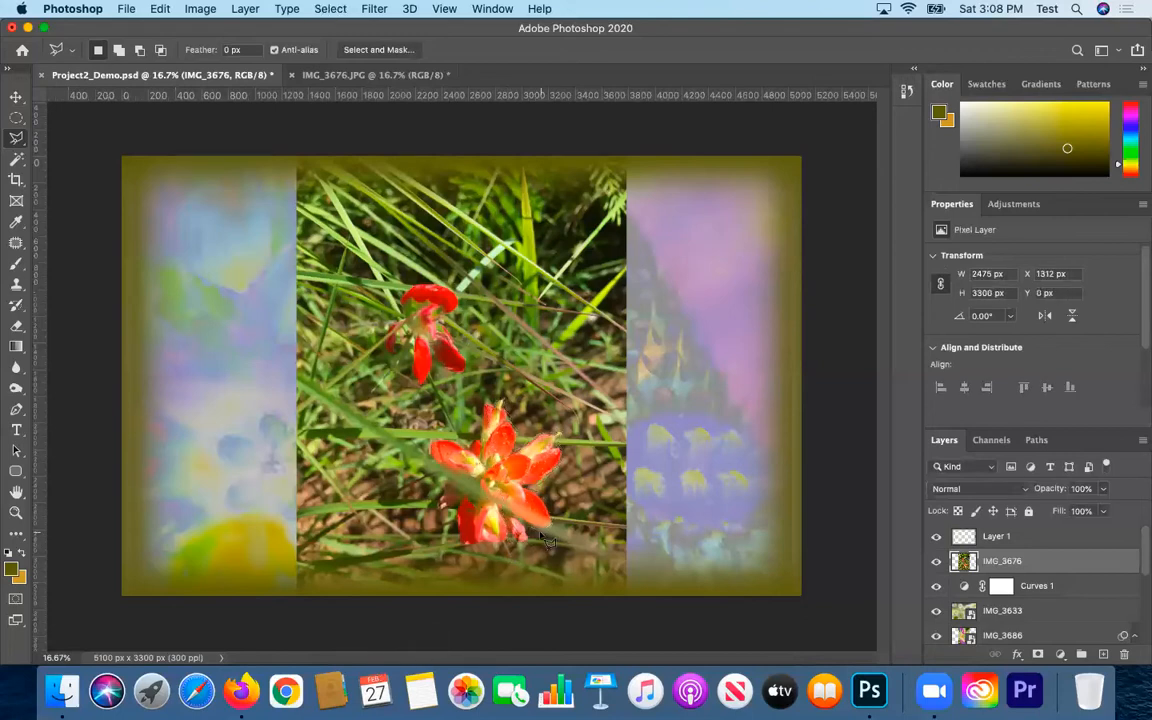
Try tracing the upper flower's edges with the Magnetic Lasso and cancel the outline
{"action": "right_click", "coordinate": [24, 146]}
{"action": "left_click", "coordinate": [51, 167]}
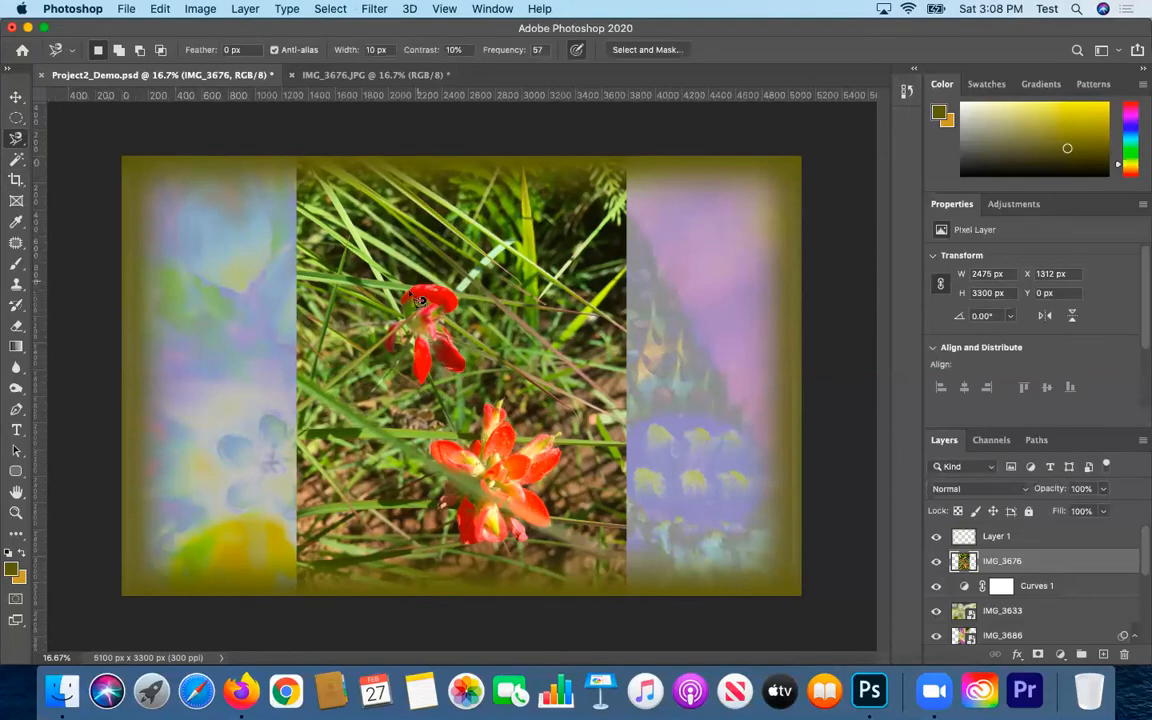
{"action": "left_click", "coordinate": [419, 300]}
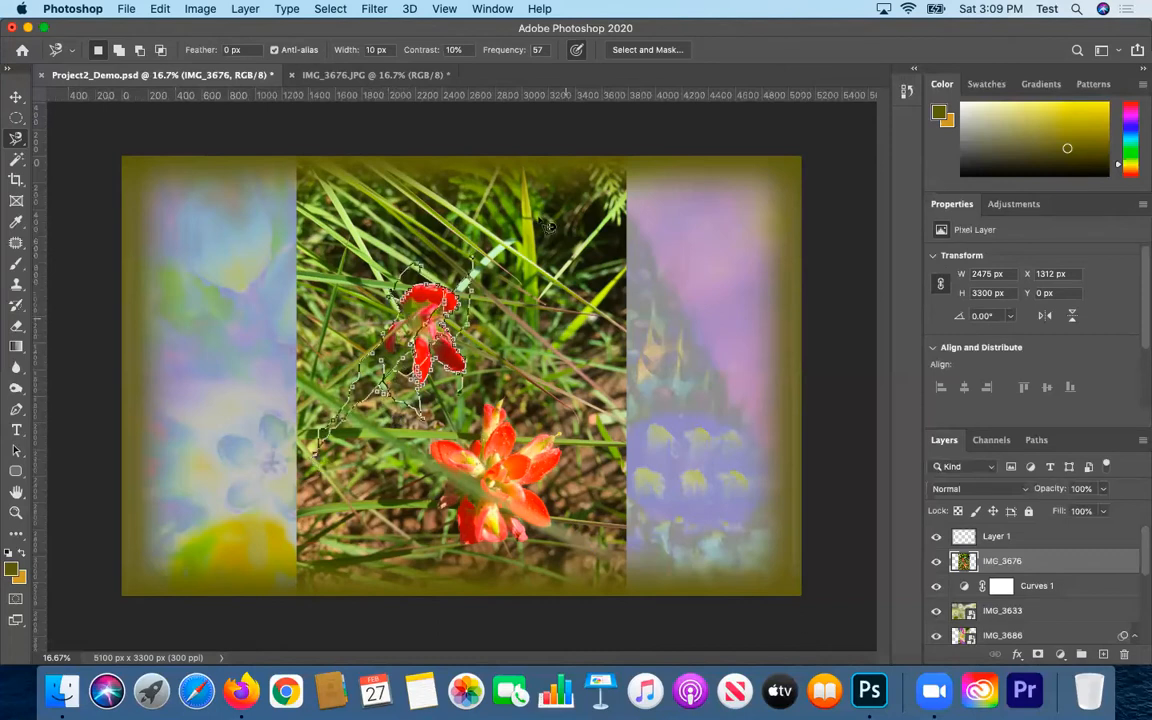
{"action": "key", "text": "Escape"}
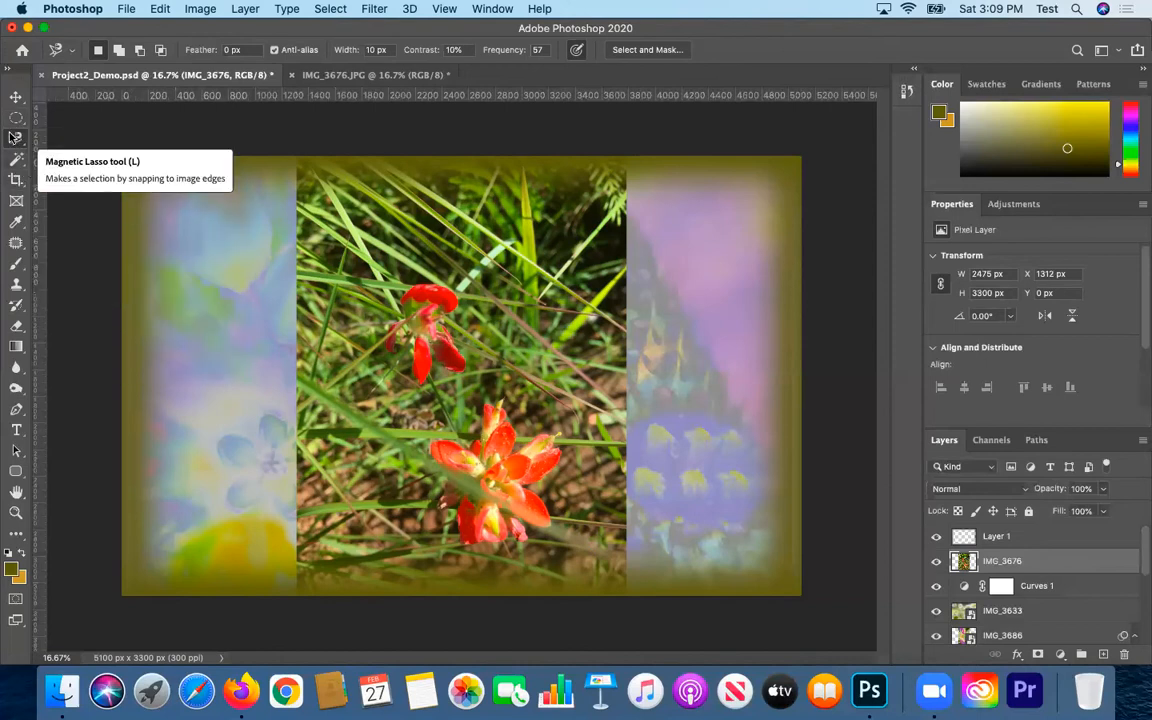
Try selecting the upper flower's petals with the Magic Wand, adding neighbouring areas, and clear the selection
{"action": "left_click", "coordinate": [24, 170]}
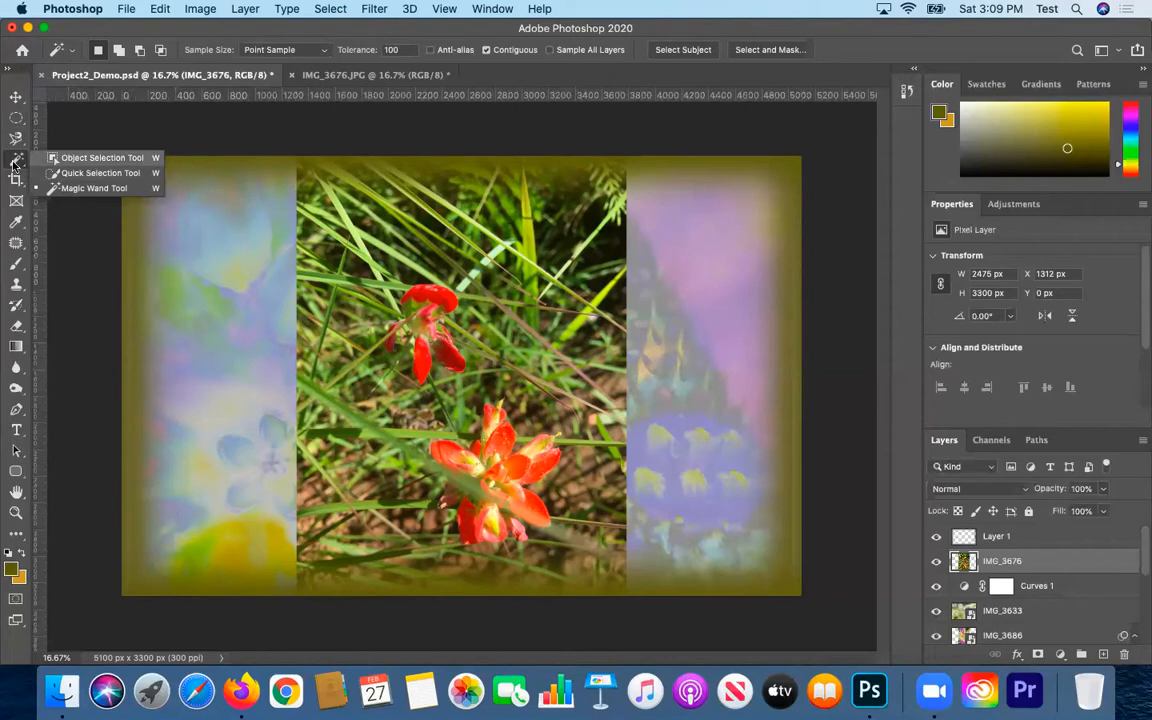
{"action": "left_click", "coordinate": [69, 189]}
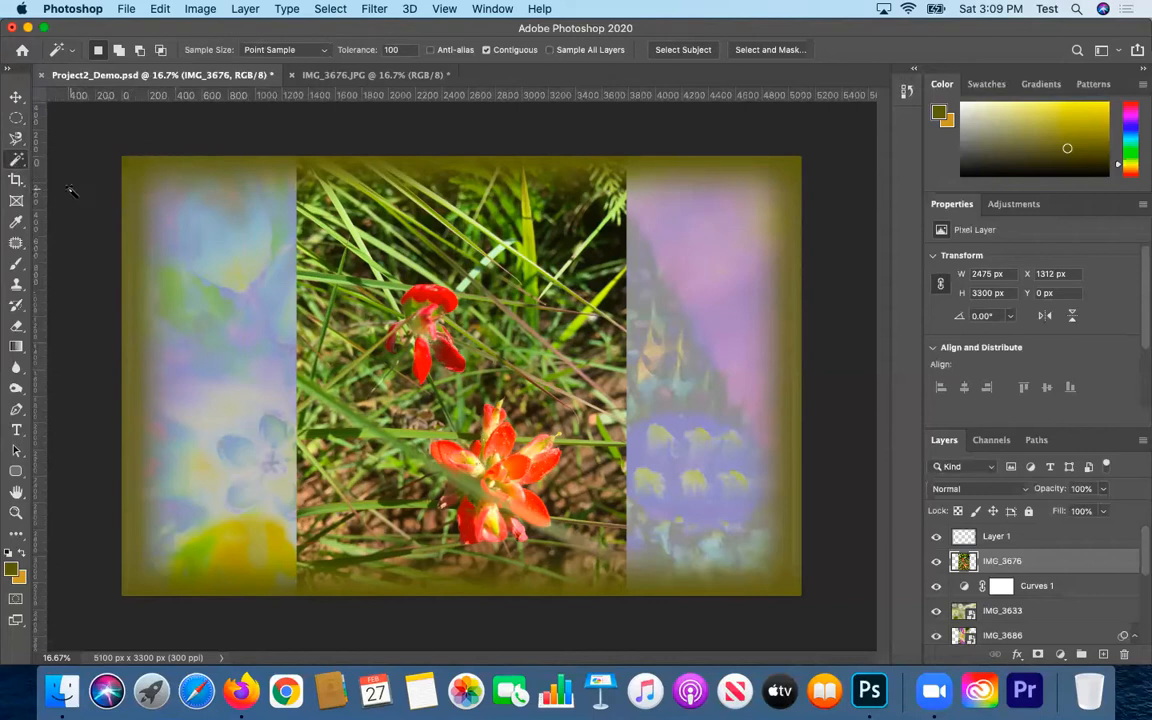
{"action": "left_click", "coordinate": [416, 297]}
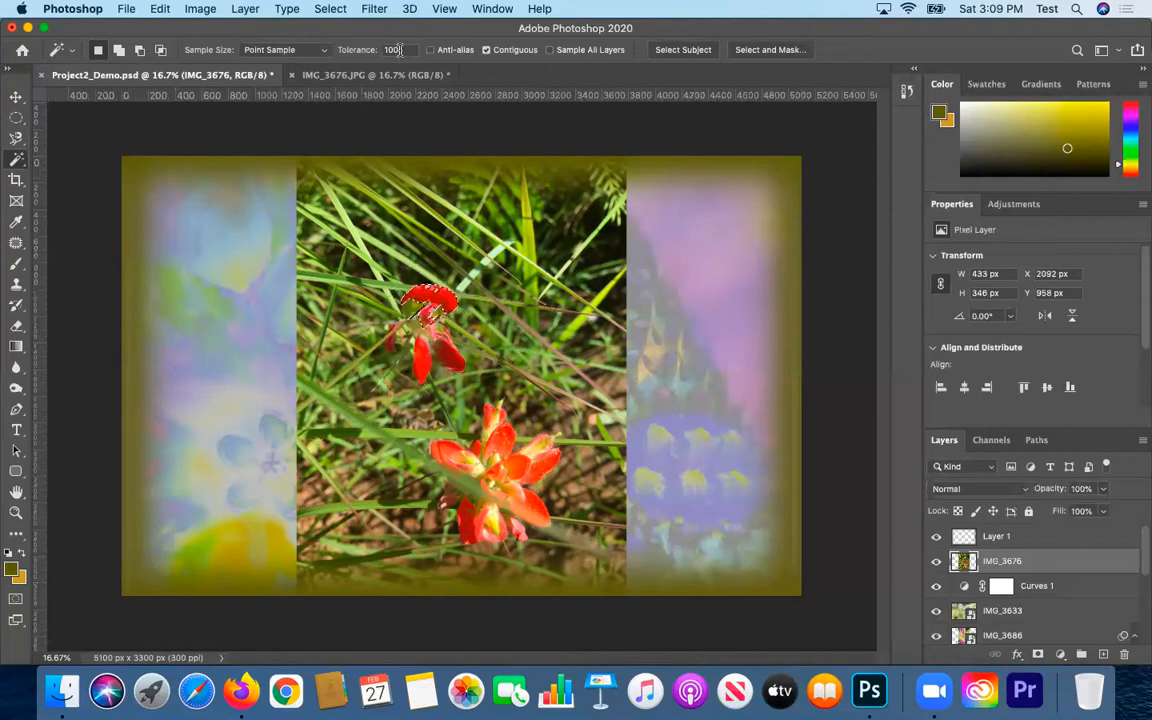
{"action": "left_click", "coordinate": [453, 357], "text": "shift"}
{"action": "left_click", "coordinate": [422, 359], "text": "shift"}
{"action": "left_click", "coordinate": [391, 340], "text": "shift"}
{"action": "left_click", "coordinate": [407, 310], "text": "shift"}
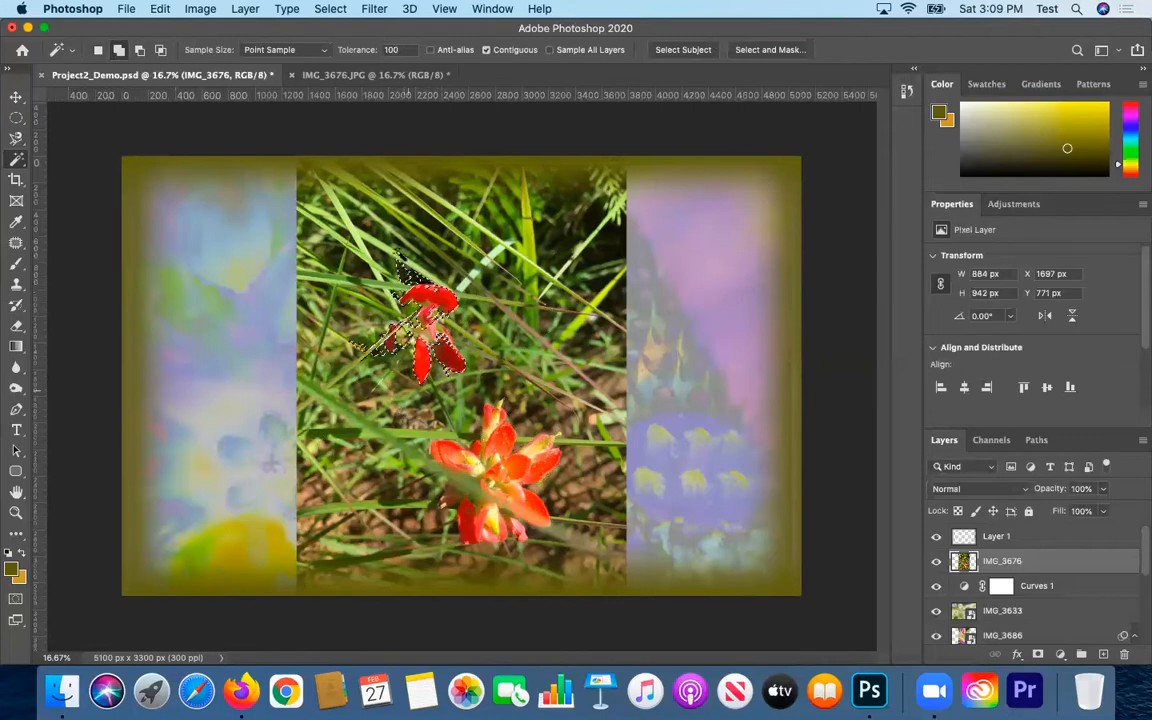
{"action": "left_click", "coordinate": [402, 337], "text": "shift"}
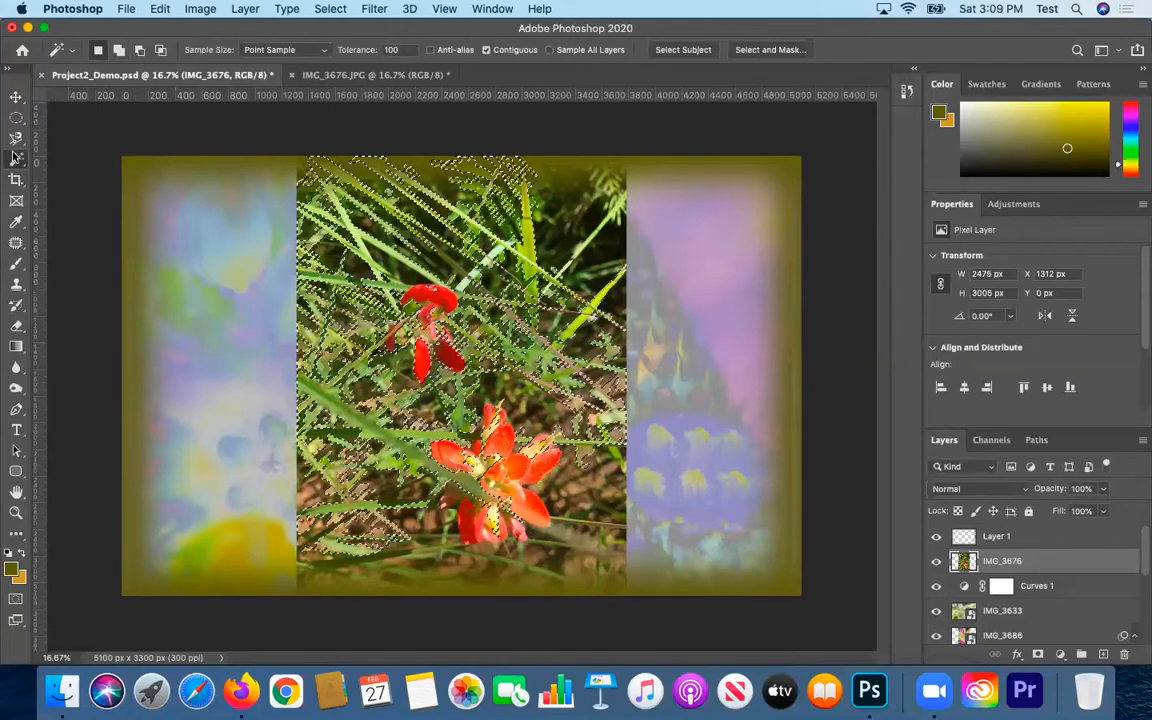
{"action": "key", "text": "super+d"}
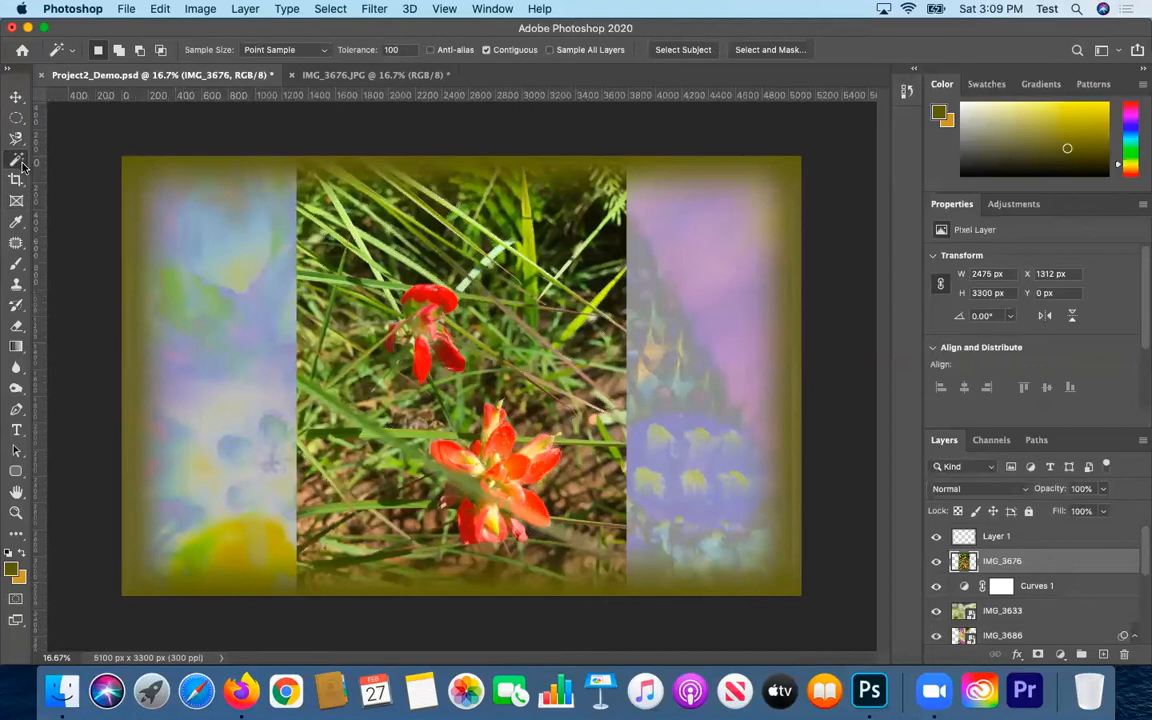
Select the upper flower with the Object Selection tool, using a rectangle of about 846 by 945 px around it
{"action": "left_click", "coordinate": [21, 164]}
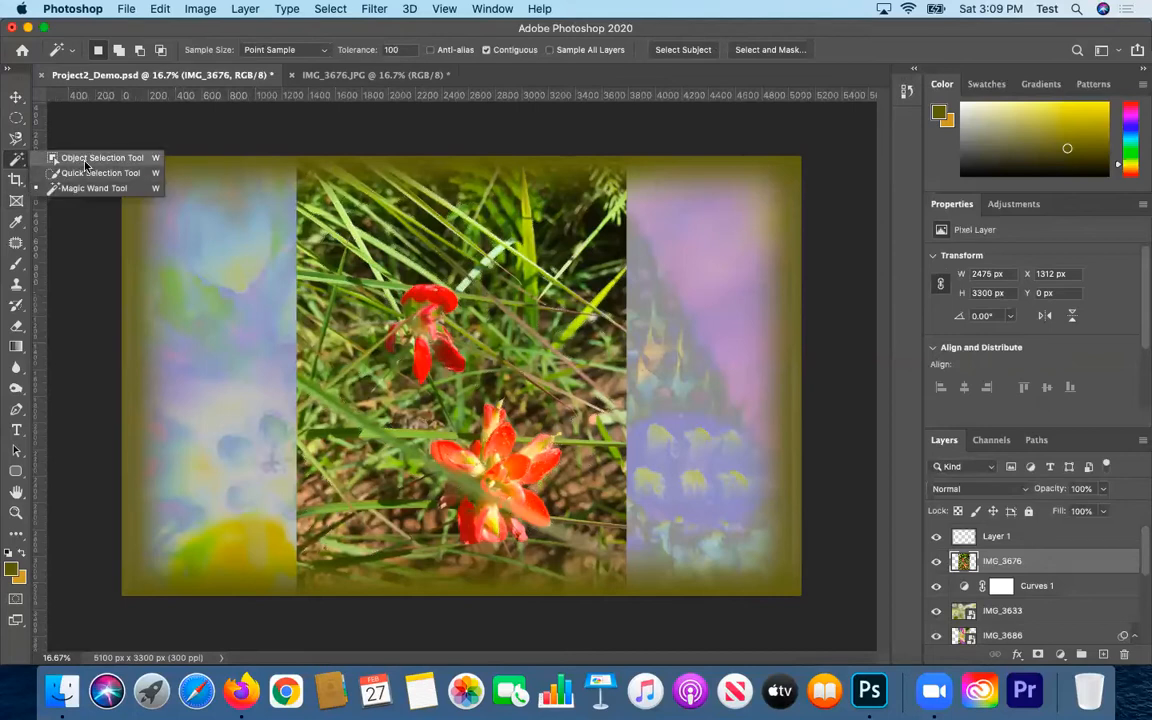
{"action": "left_click", "coordinate": [86, 160]}
{"action": "left_click_drag", "start_coordinate": [370, 273], "coordinate": [480, 396]}
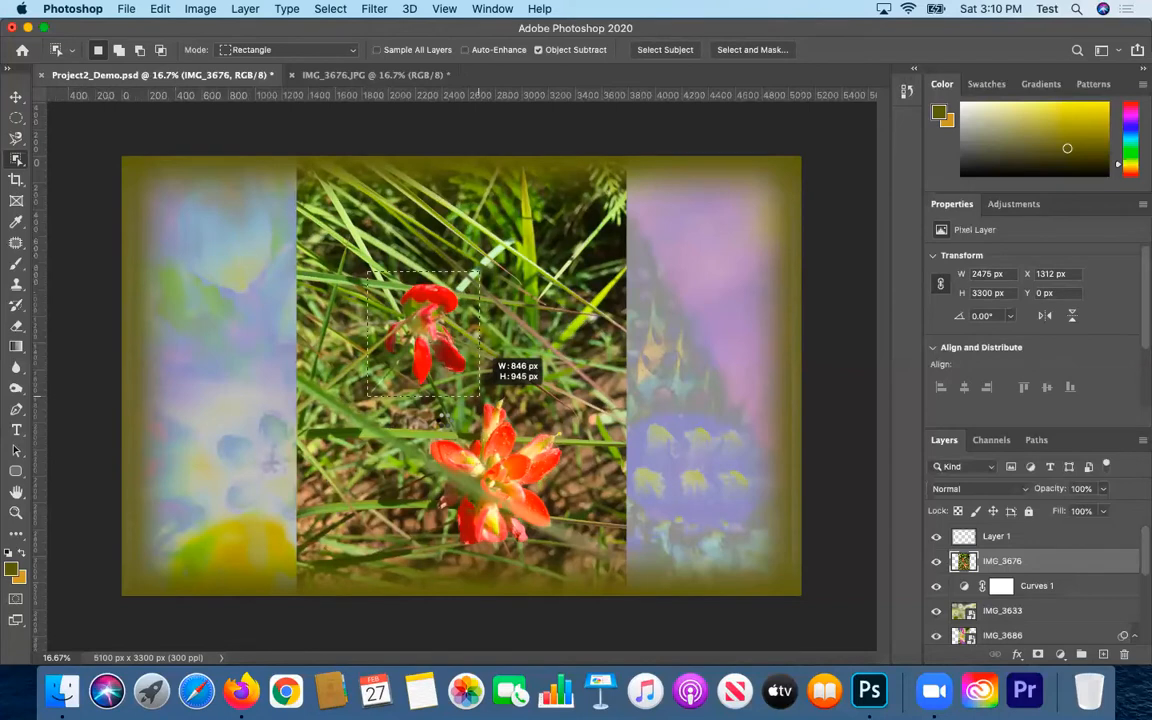
{"action": "left_click_drag", "start_coordinate": [480, 395], "coordinate": [480, 395]}
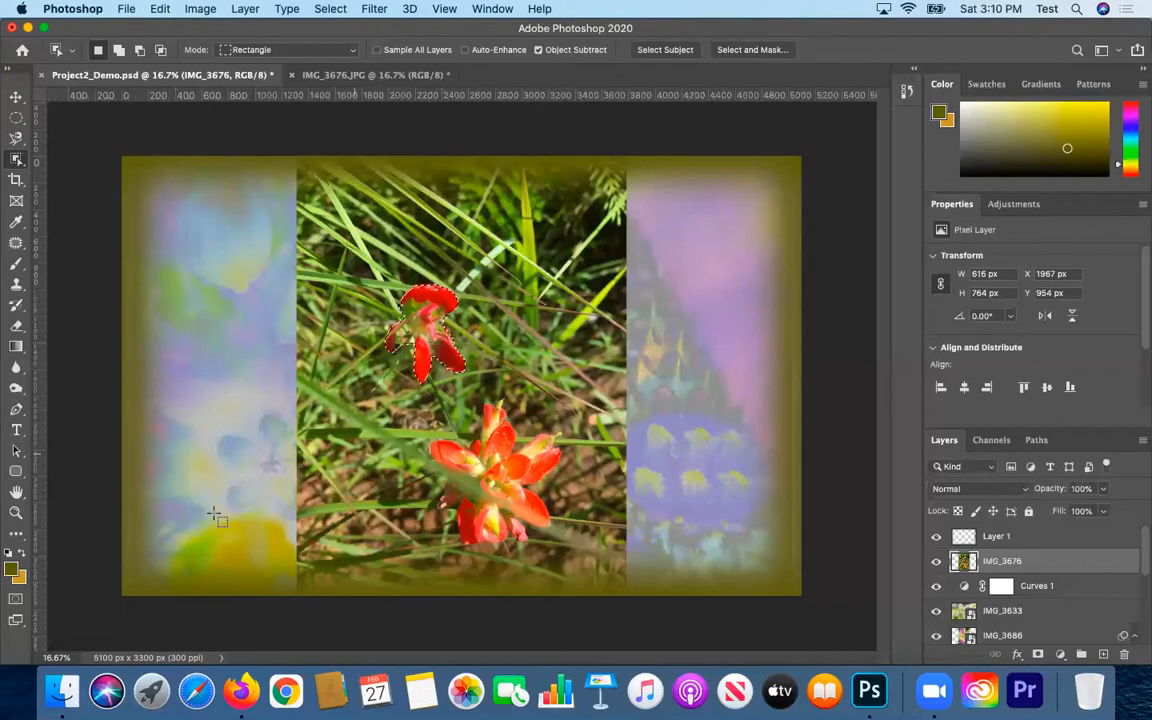
Add the whole lower flower to the selection with the Quick Selection tool
{"action": "right_click", "coordinate": [16, 158]}
{"action": "left_click", "coordinate": [100, 173]}
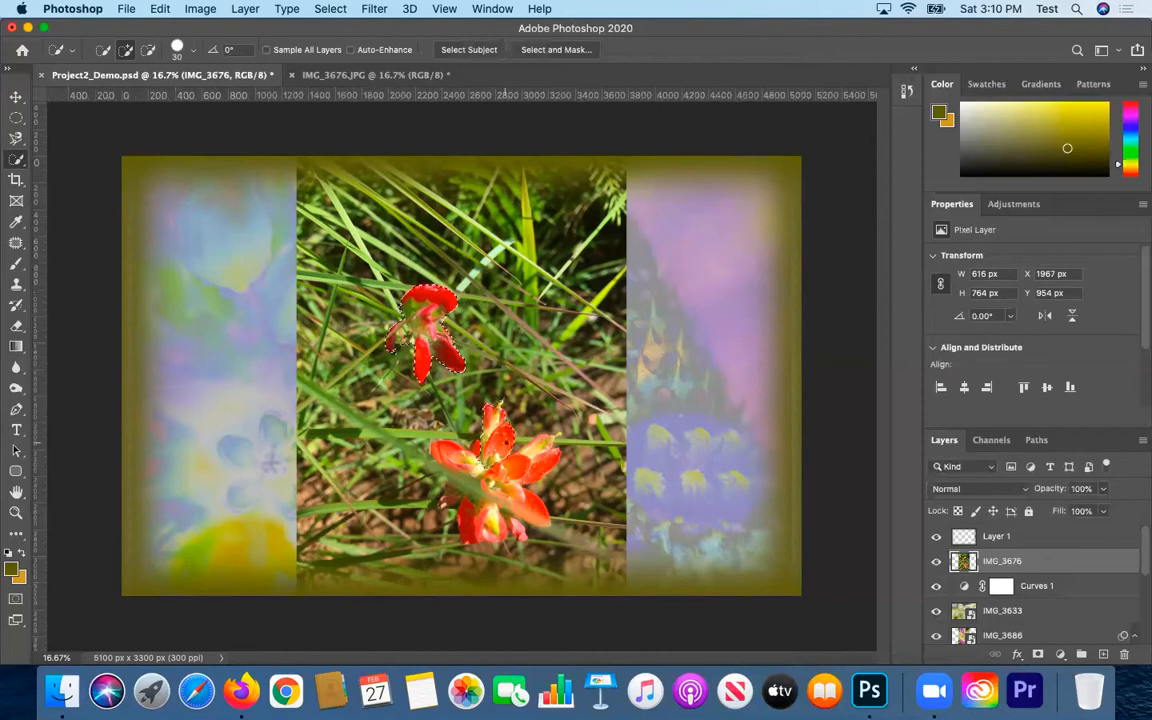
{"action": "mouse_move", "coordinate": [494, 411]}
{"action": "left_mouse_down"}
{"action": "mouse_move", "coordinate": [534, 463]}
{"action": "mouse_move", "coordinate": [539, 514]}
{"action": "left_mouse_up"}
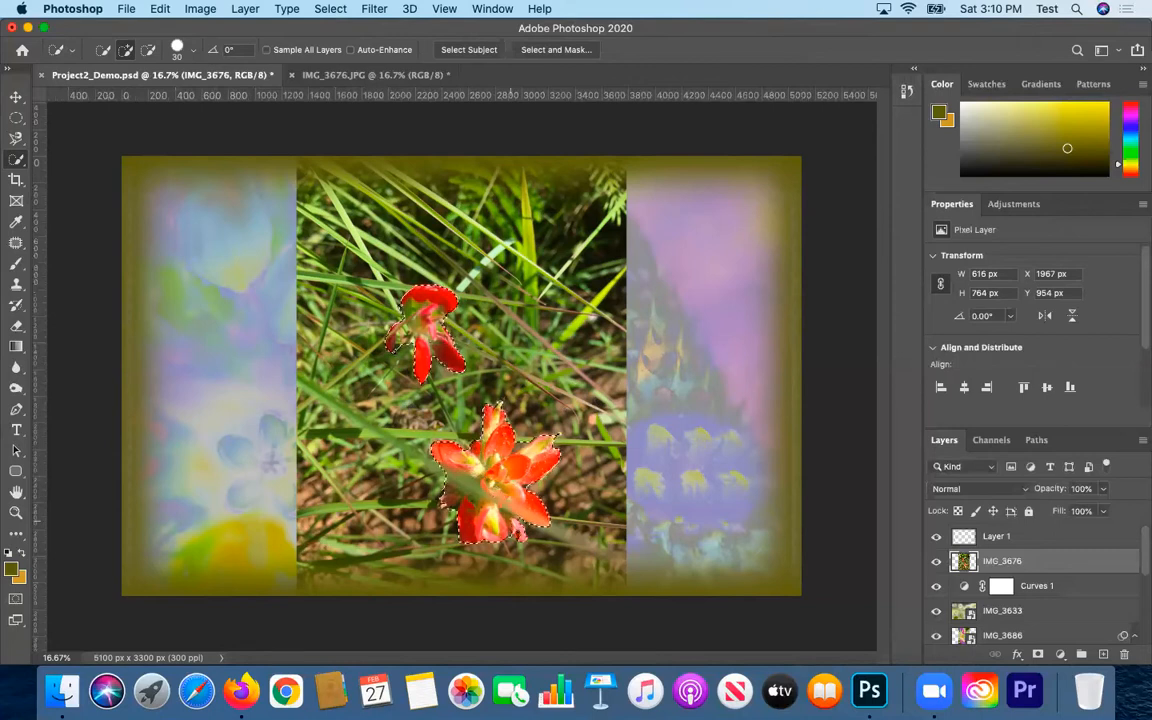
{"action": "left_click", "coordinate": [521, 531]}
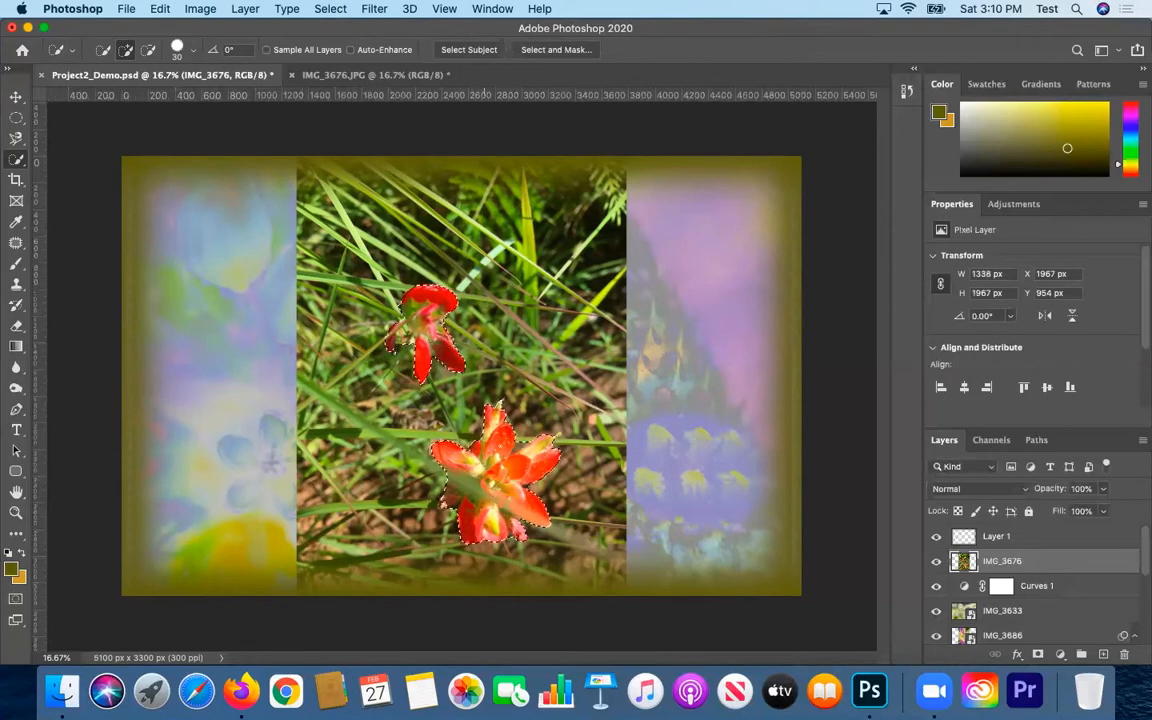
Zoom in to 50% and examine the selection edges around the lower flower
{"action": "left_click", "coordinate": [16, 512]}
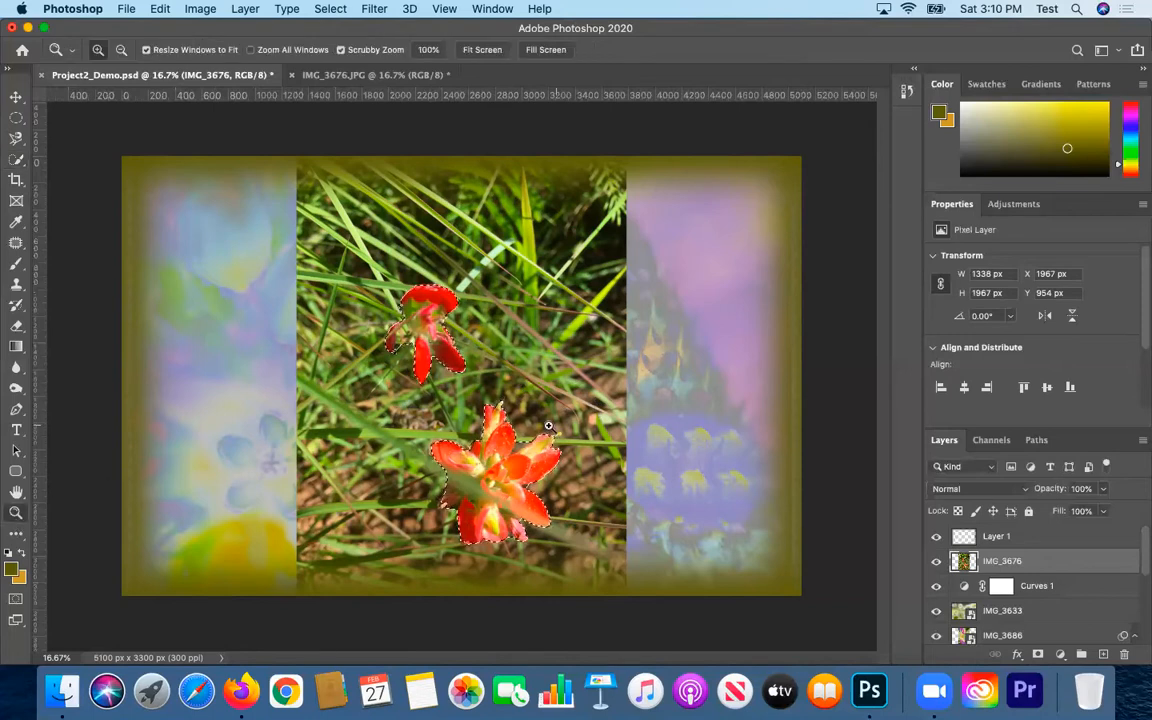
{"action": "left_click", "coordinate": [515, 455]}
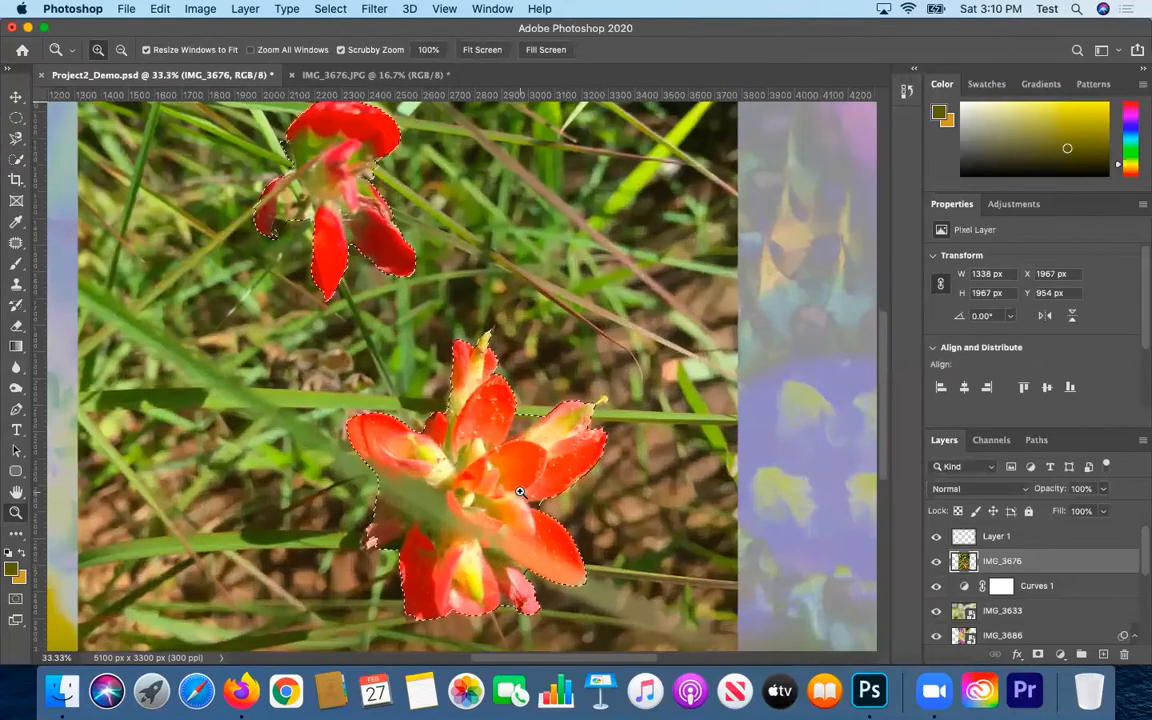
{"action": "left_click", "coordinate": [362, 208]}
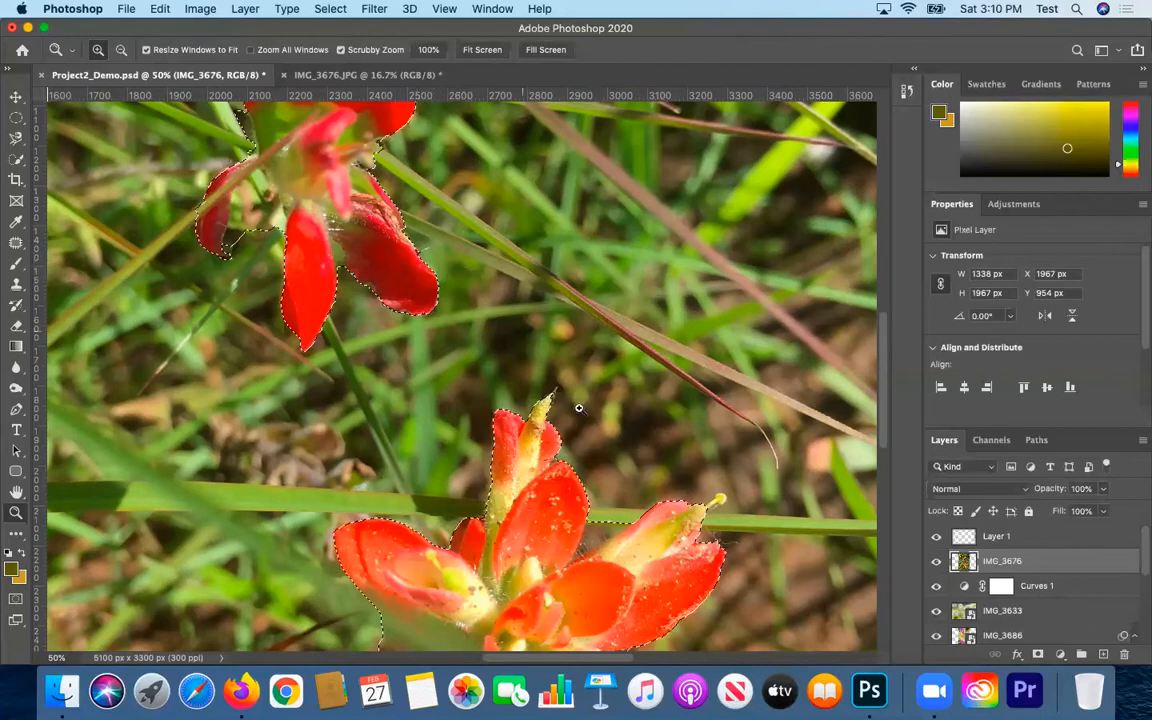
{"action": "scroll", "coordinate": [590, 415], "scroll_direction": "down", "scroll_amount": 5}
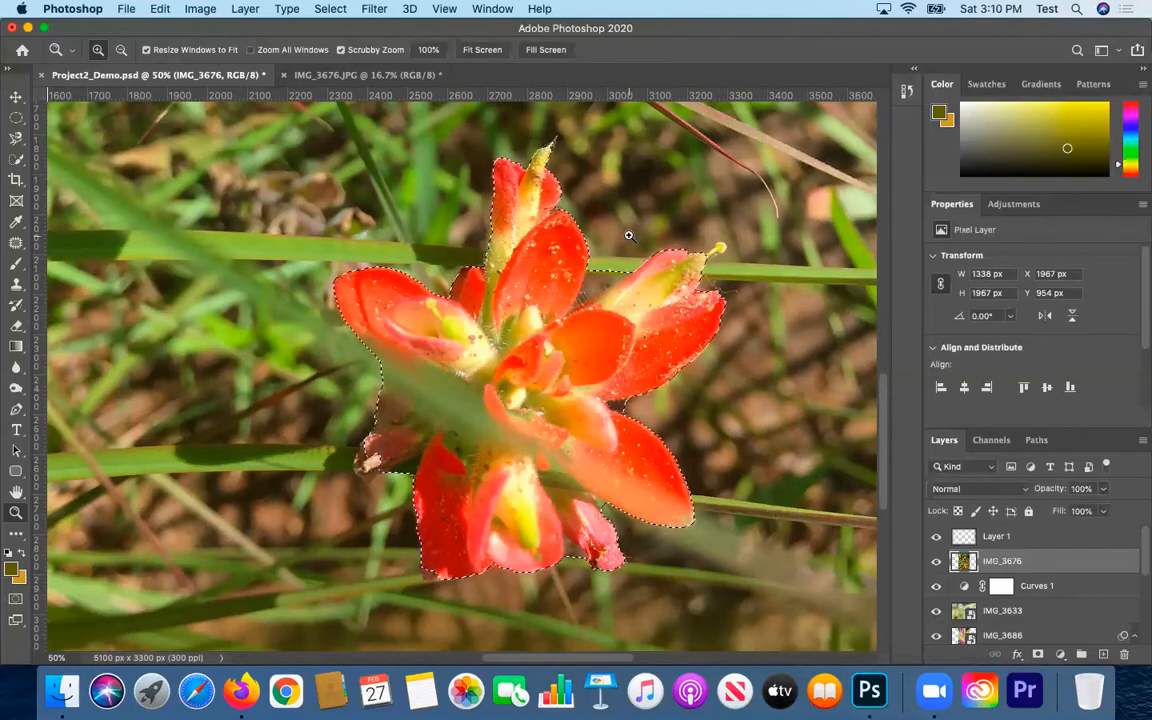
Open the flower selection in Select and Mask and close the workspace without adjusting any setting
{"action": "left_click", "coordinate": [320, 10]}
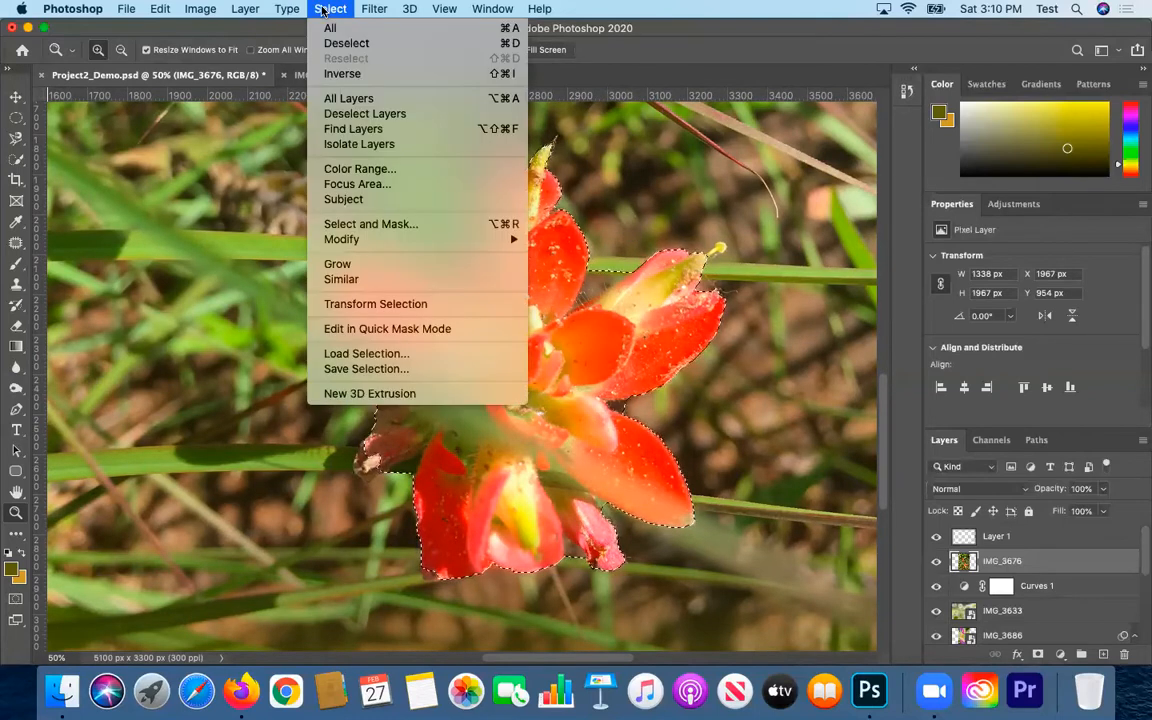
{"action": "left_click", "coordinate": [343, 224]}
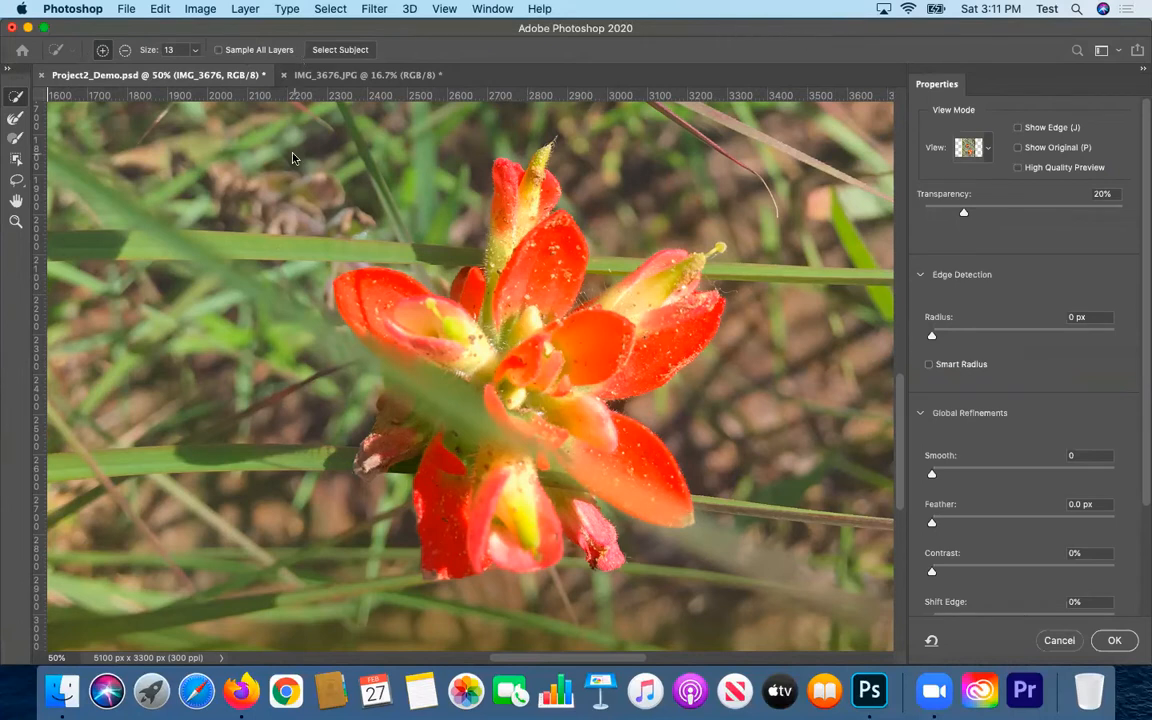
{"action": "left_click", "coordinate": [159, 8]}
{"action": "left_click", "coordinate": [132, 76]}
{"action": "left_click", "coordinate": [1128, 640]}
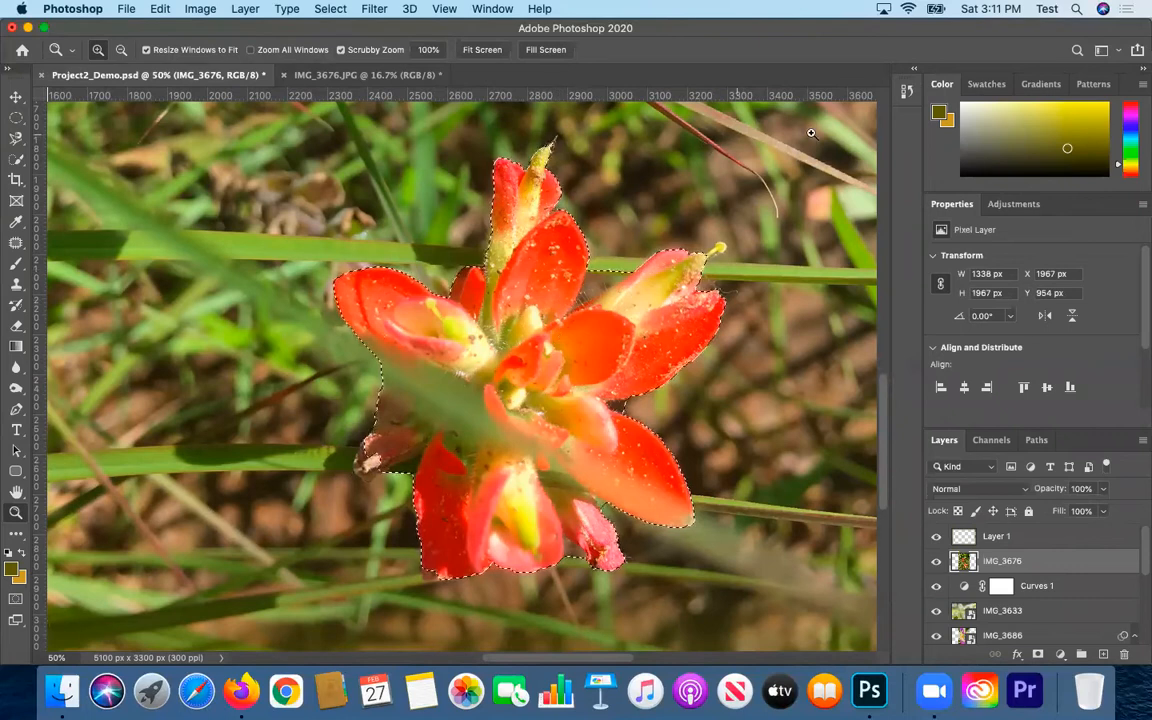
Reopen the flower selection in Select and Mask from the Elliptical Marquee tool's options
{"action": "left_click", "coordinate": [16, 117]}
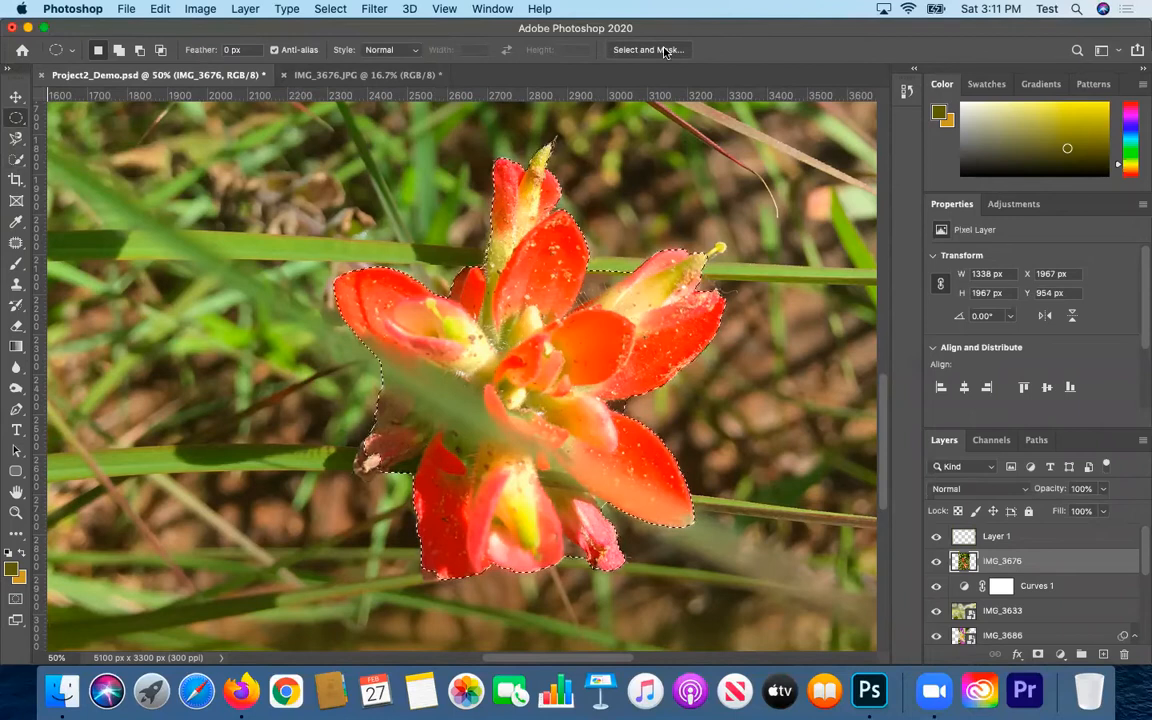
{"action": "left_click", "coordinate": [330, 8]}
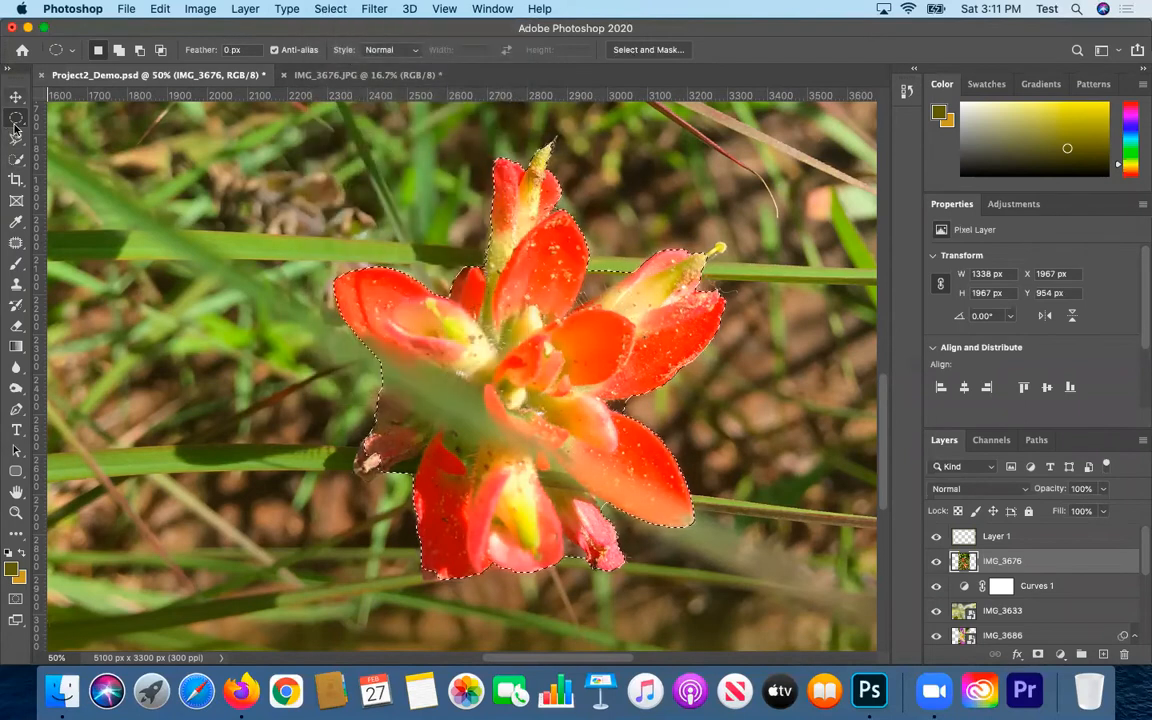
{"action": "left_click", "coordinate": [660, 50]}
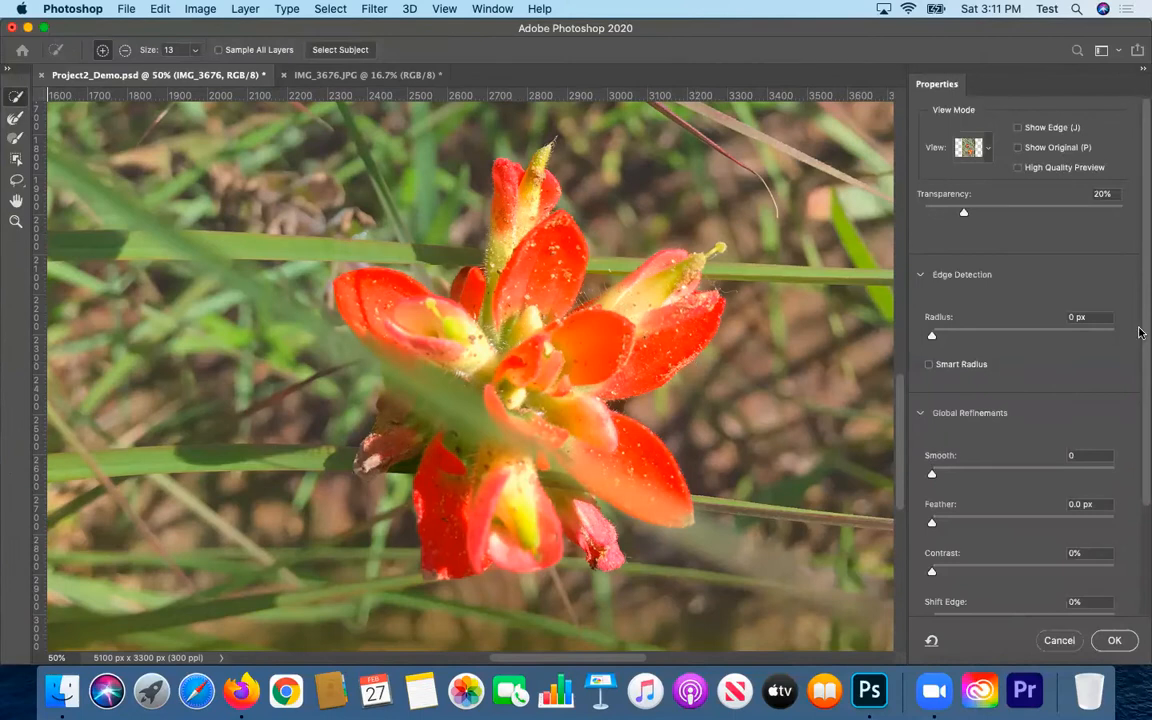
Look through the Select and Mask refinement settings and preview the Show Edge option, leaving it switched off
{"action": "scroll", "coordinate": [1038, 365], "scroll_direction": "down", "scroll_amount": 3}
{"action": "scroll", "coordinate": [451, 365], "scroll_direction": "up", "scroll_amount": 5}
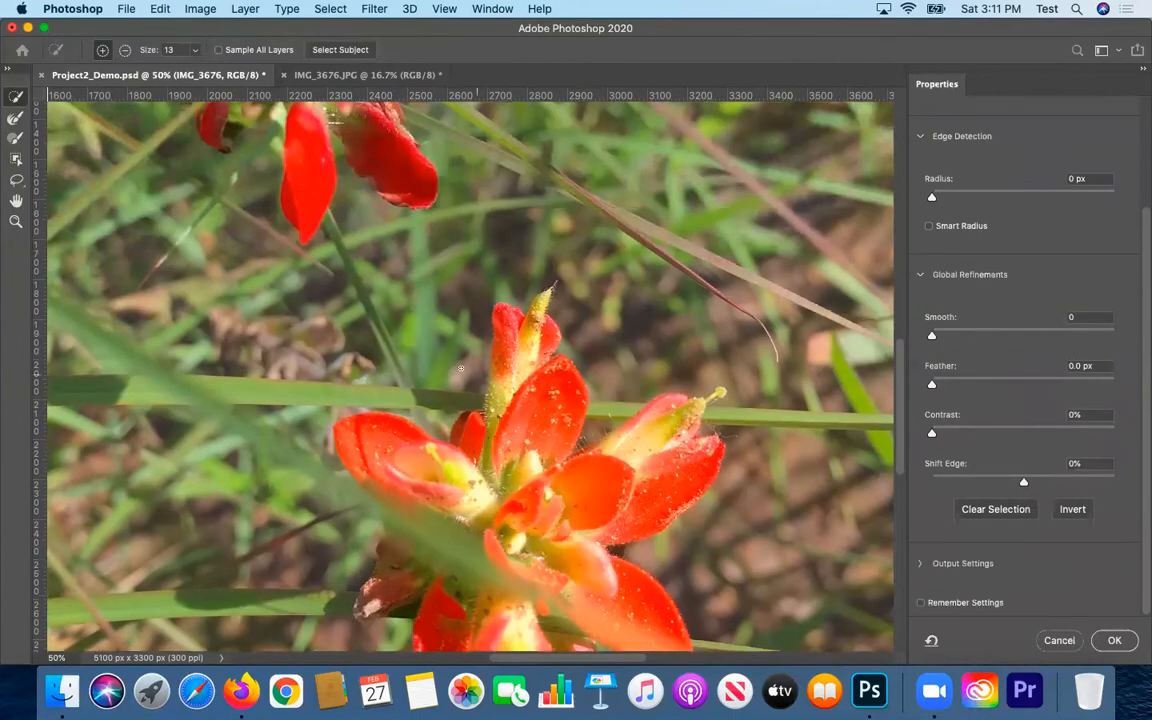
{"action": "scroll", "coordinate": [486, 380], "scroll_direction": "down", "scroll_amount": 2}
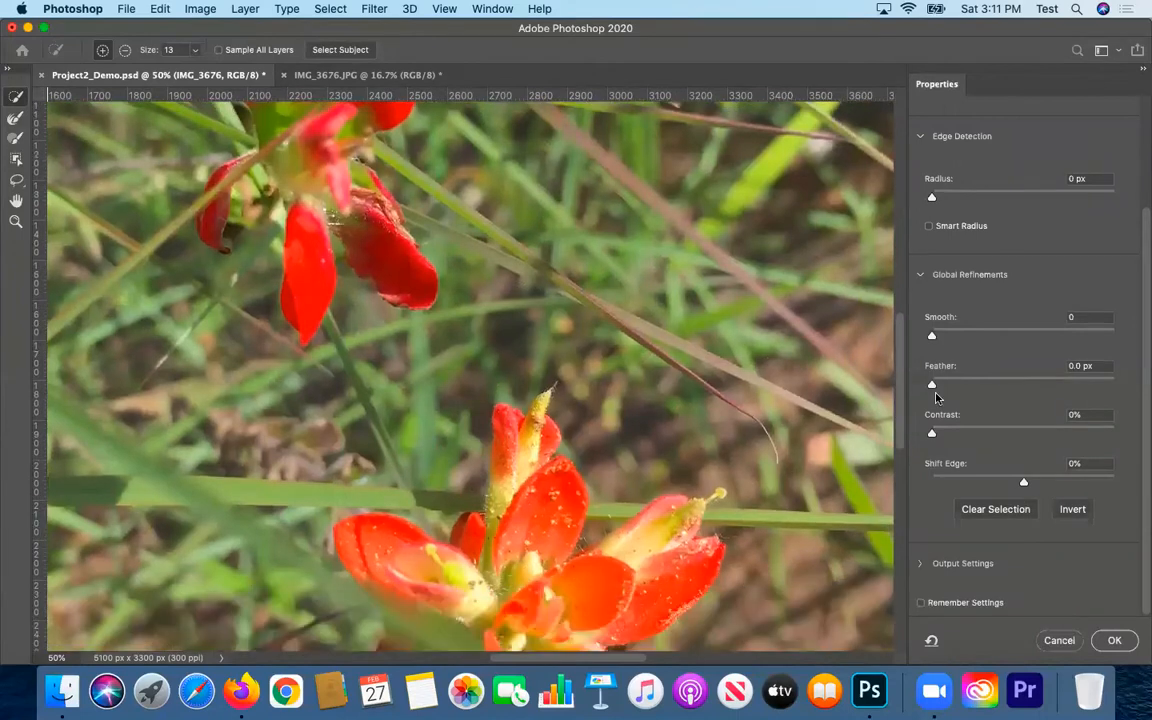
{"action": "scroll", "coordinate": [940, 375], "scroll_direction": "up", "scroll_amount": 3}
{"action": "scroll", "coordinate": [940, 375], "scroll_direction": "up", "scroll_amount": 1}
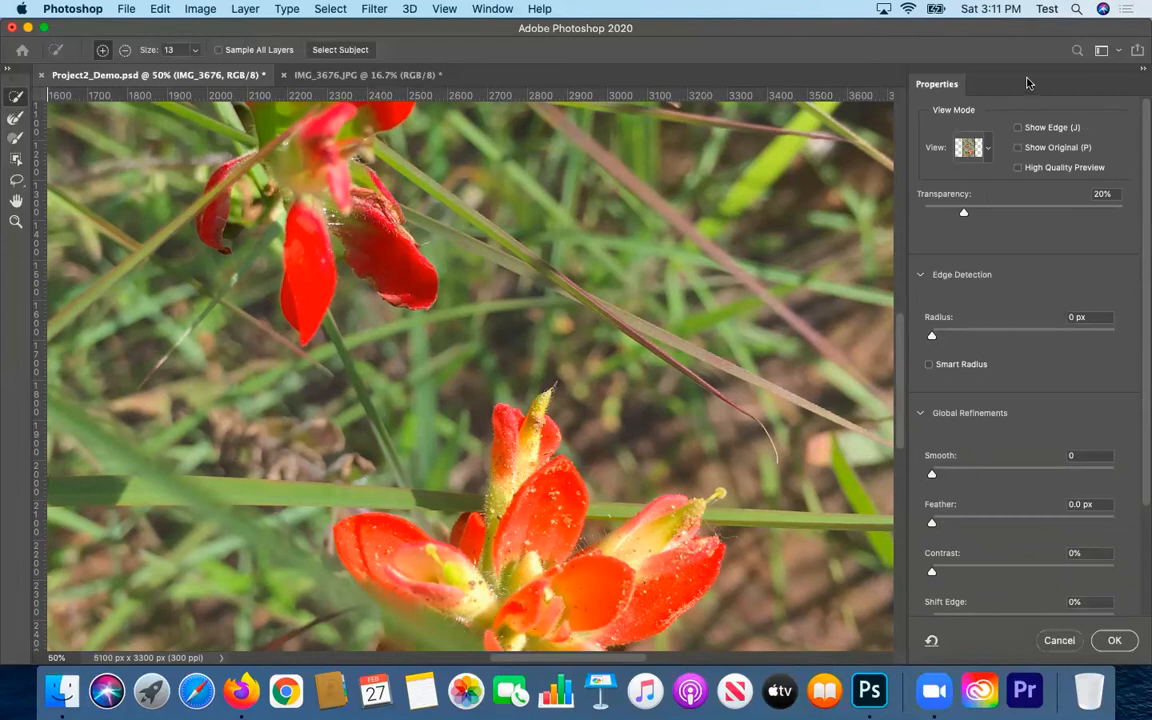
{"action": "left_click", "coordinate": [1018, 129]}
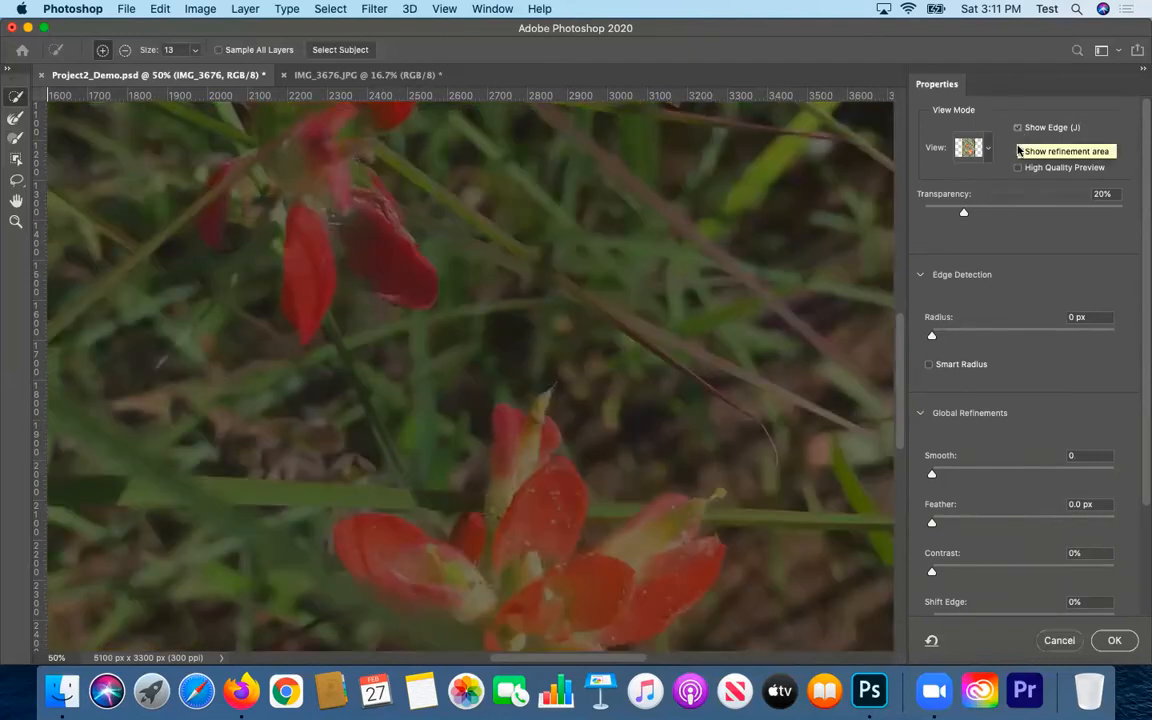
{"action": "left_click", "coordinate": [1018, 129]}
{"action": "left_click", "coordinate": [1018, 148]}
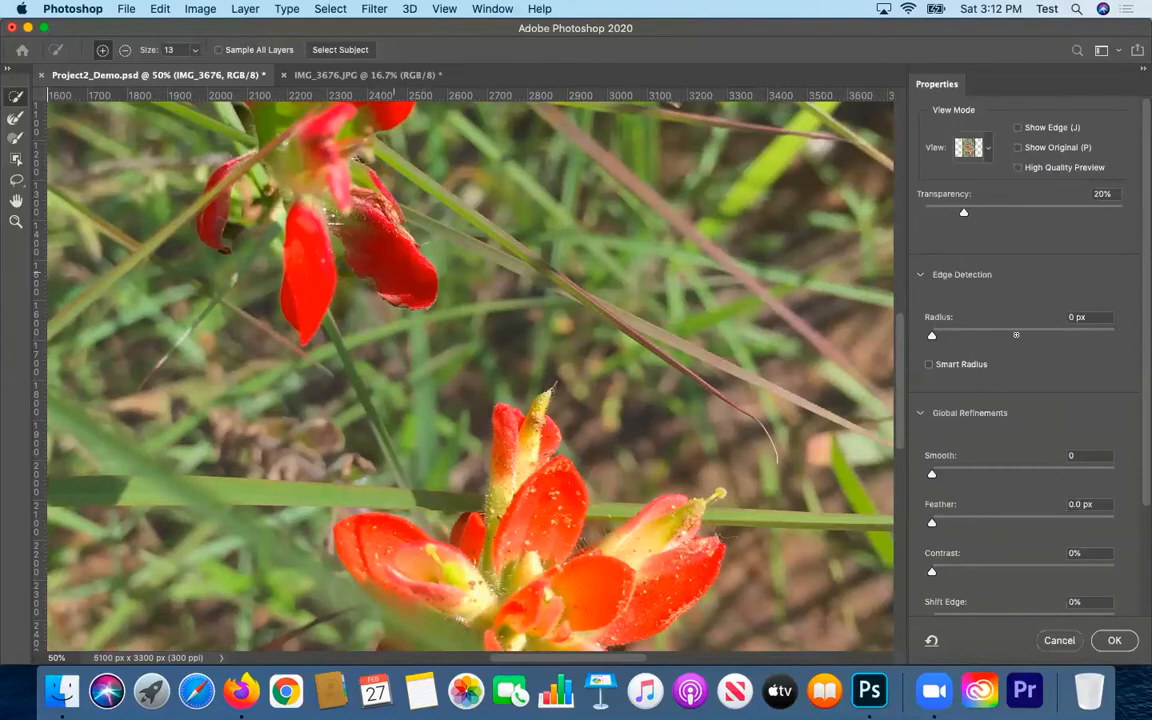
Expand Output Settings to examine the colour decontamination and output options, and collapse it again
{"action": "scroll", "coordinate": [1021, 340], "scroll_direction": "down", "scroll_amount": 3}
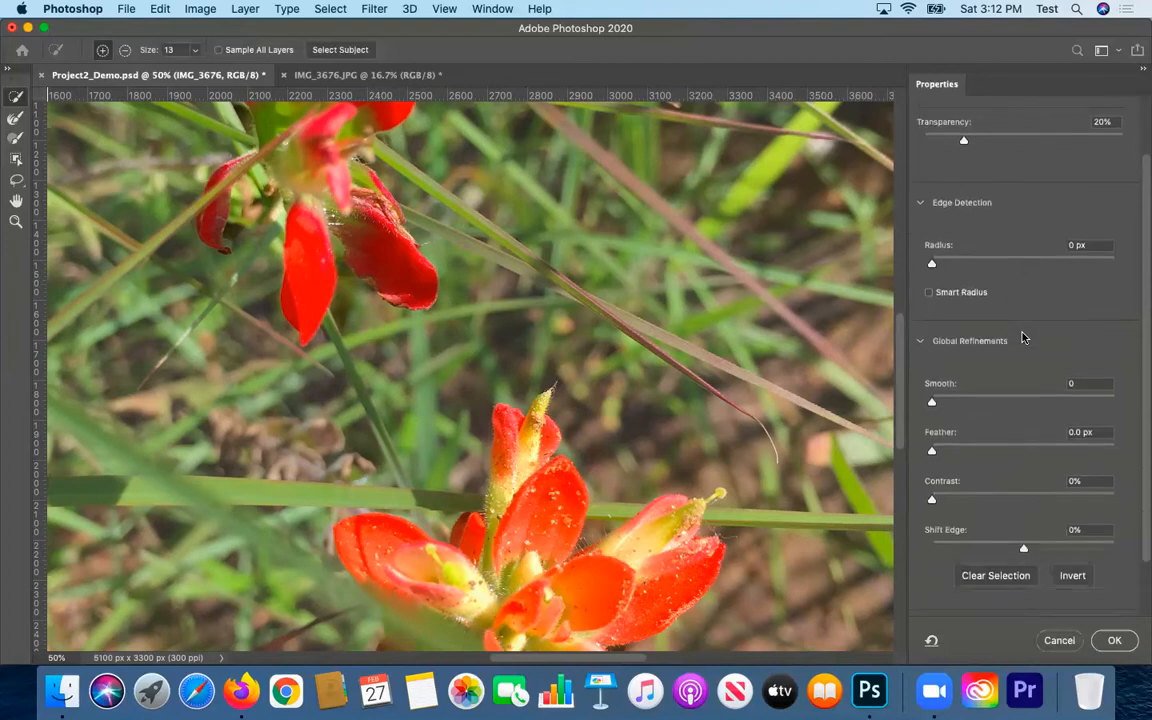
{"action": "left_click", "coordinate": [919, 564]}
{"action": "scroll", "coordinate": [945, 450], "scroll_direction": "down", "scroll_amount": 2}
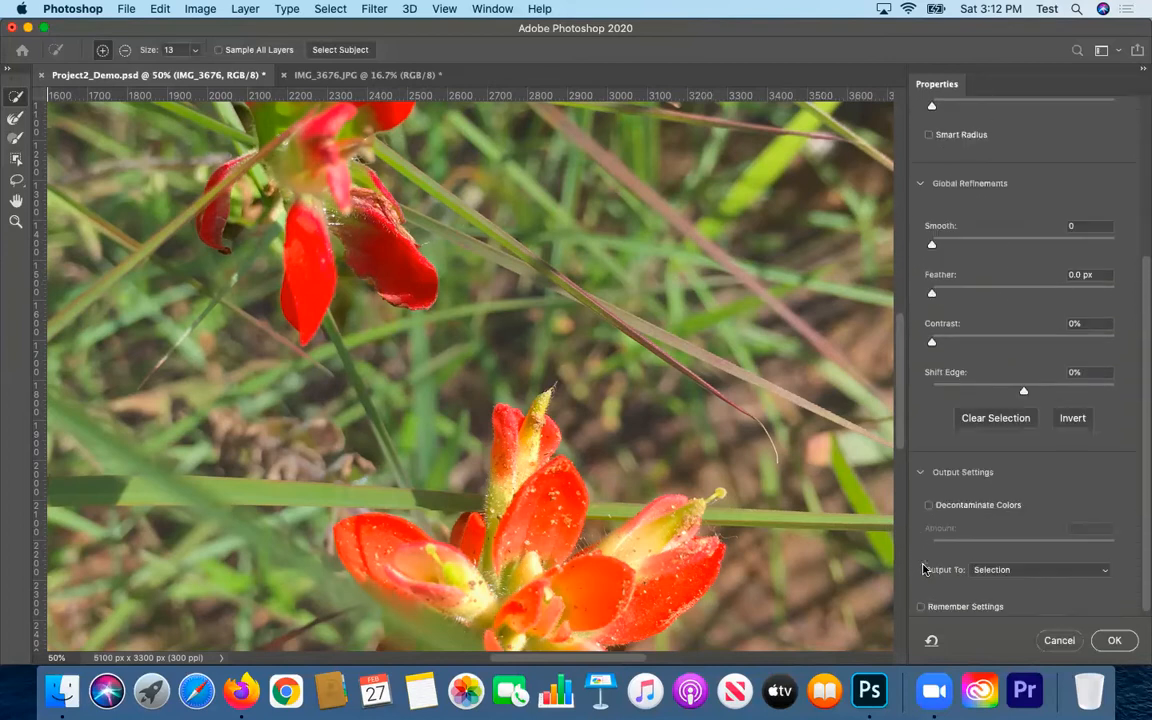
{"action": "left_click", "coordinate": [921, 474]}
{"action": "scroll", "coordinate": [950, 328], "scroll_direction": "up", "scroll_amount": 2}
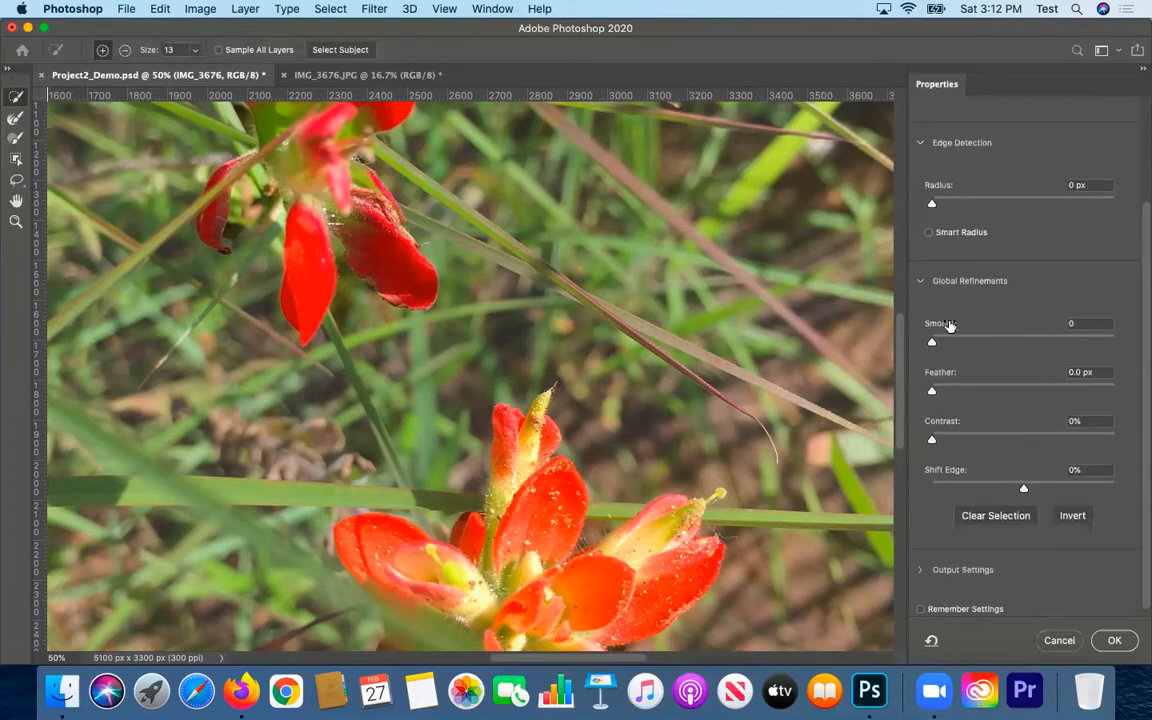
{"action": "scroll", "coordinate": [950, 326], "scroll_direction": "up", "scroll_amount": 2}
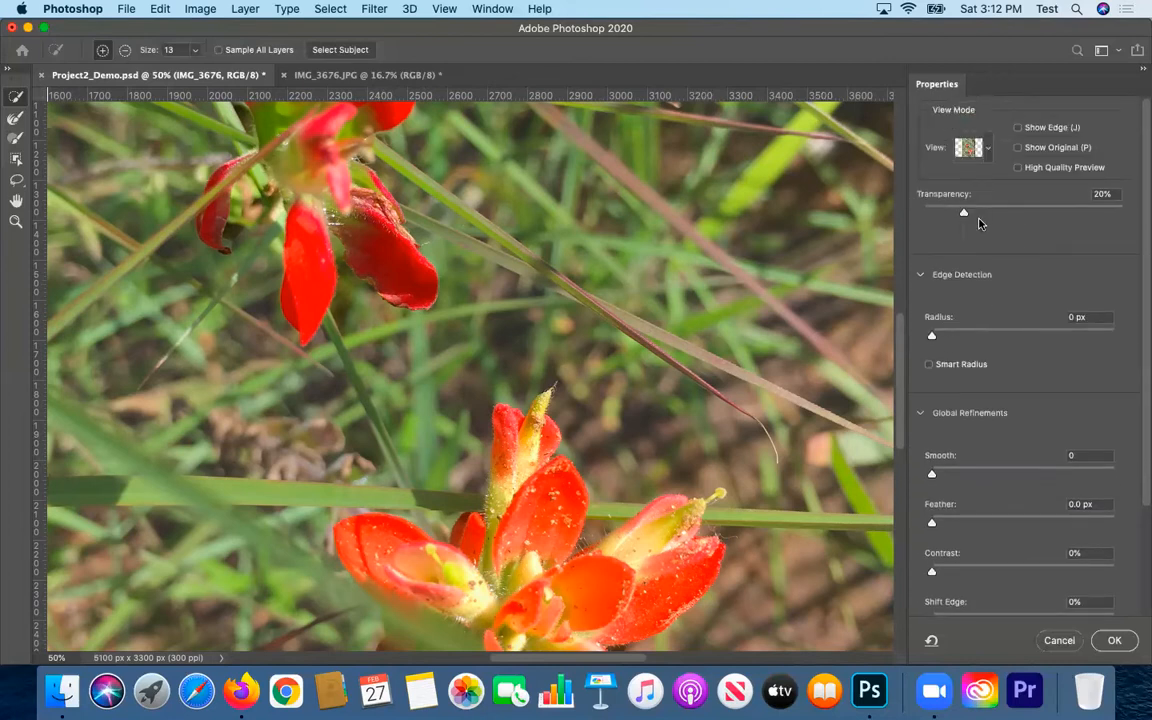
Set the Select and Mask preview's transparency to 85% so the area outside the flowers is mostly hidden
{"action": "left_click_drag", "start_coordinate": [965, 212], "coordinate": [1093, 221]}
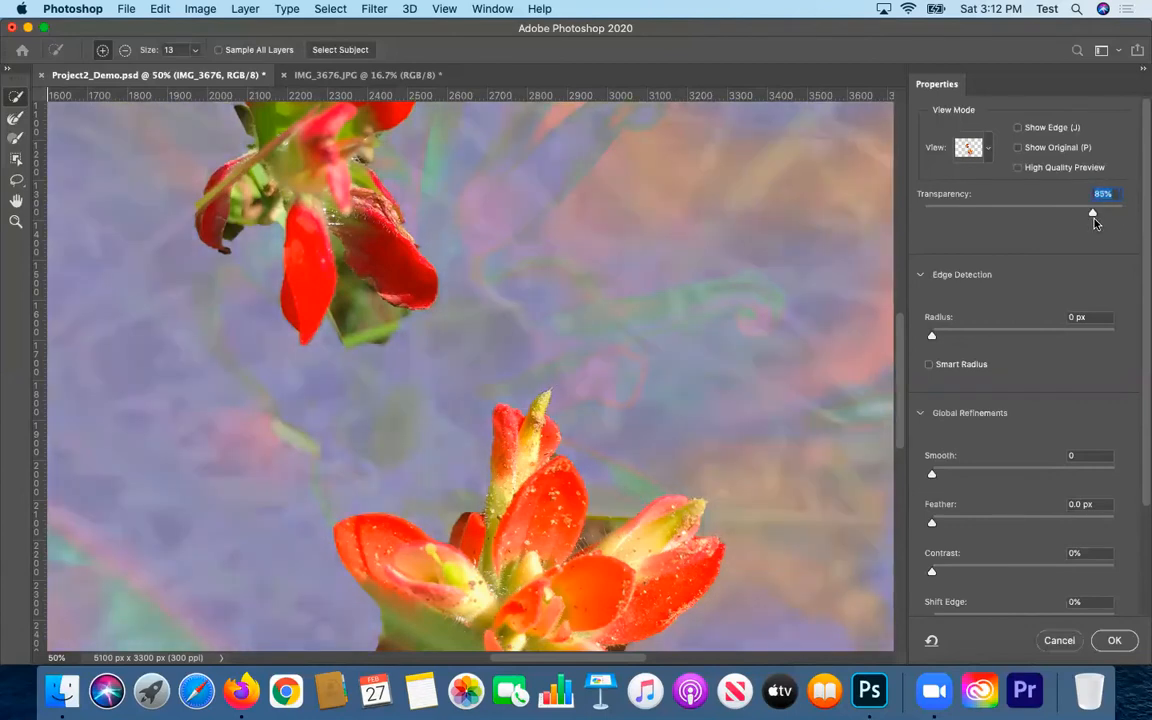
{"action": "scroll", "coordinate": [486, 429], "scroll_direction": "down", "scroll_amount": 1}
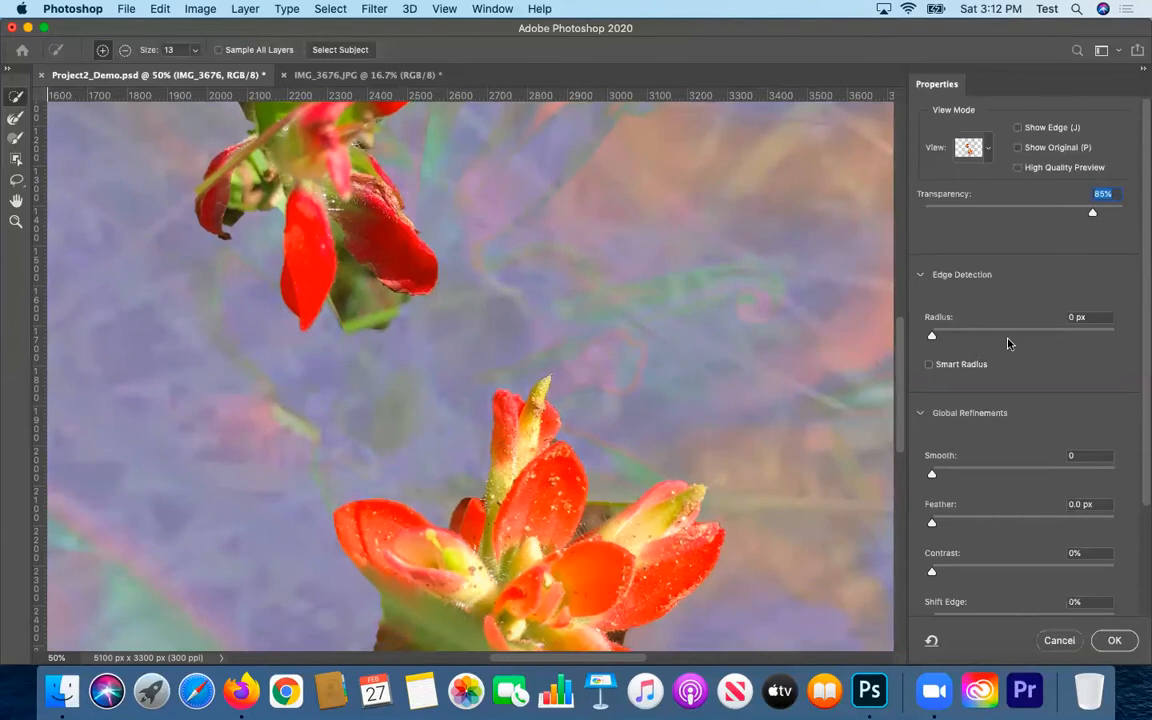
{"action": "scroll", "coordinate": [1008, 343], "scroll_direction": "down", "scroll_amount": 4}
{"action": "scroll", "coordinate": [930, 560], "scroll_direction": "up", "scroll_amount": 4}
Subtract the green background patch between the upper flower's two lower petals with the Quick Selection tool
{"action": "mouse_move", "coordinate": [358, 299]}
{"action": "left_mouse_down"}
{"action": "mouse_move", "coordinate": [322, 274]}
{"action": "mouse_move", "coordinate": [380, 309]}
{"action": "left_mouse_up"}
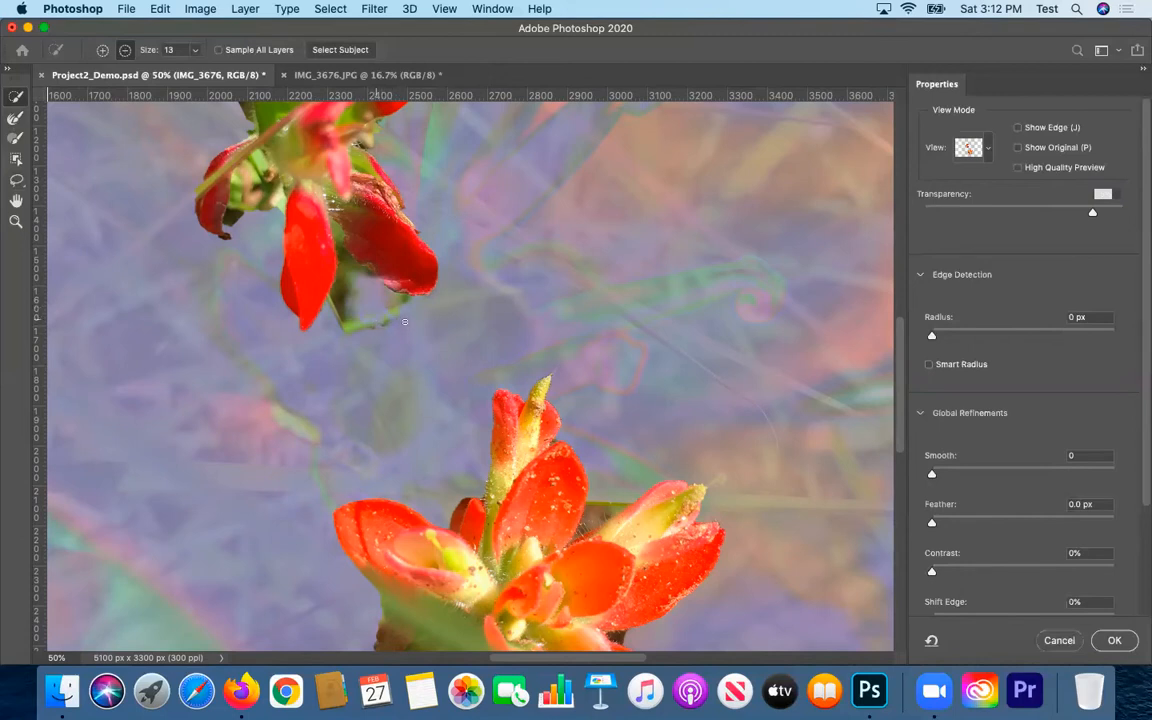
{"action": "left_click_drag", "start_coordinate": [361, 331], "coordinate": [344, 261]}
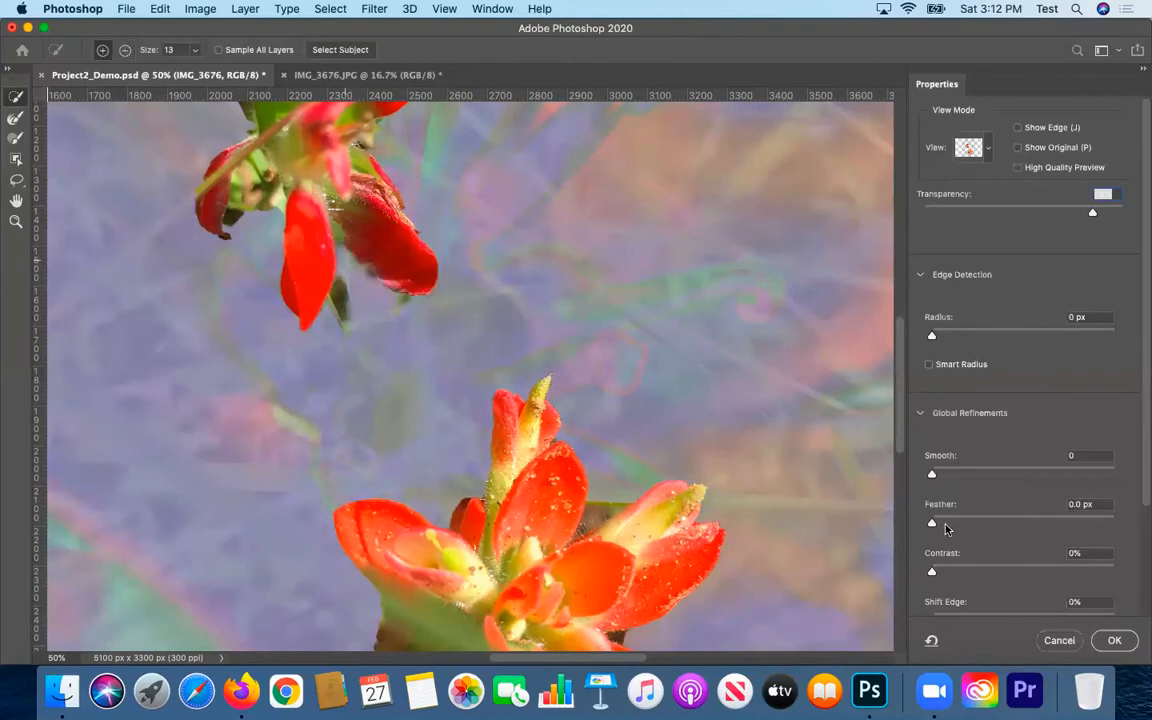
{"action": "left_click_drag", "start_coordinate": [336, 226], "coordinate": [346, 291]}
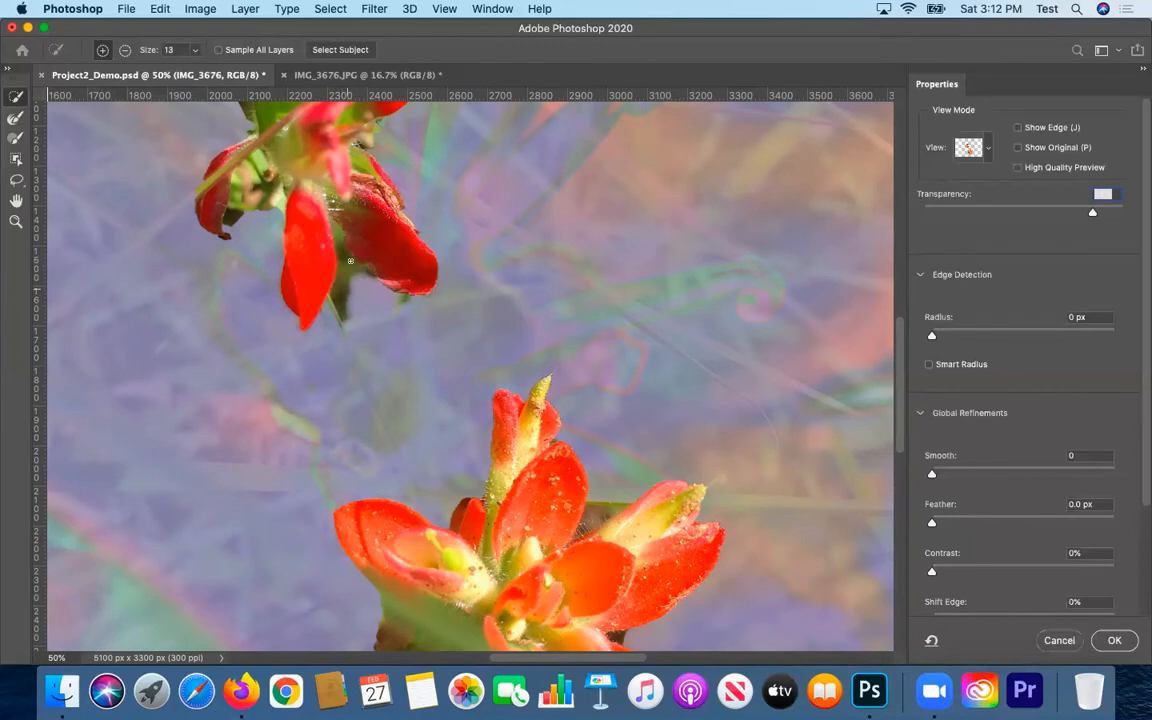
{"action": "key", "text": "alt"}
{"action": "mouse_move", "coordinate": [351, 285]}
{"action": "left_mouse_down"}
{"action": "mouse_move", "coordinate": [327, 317]}
{"action": "mouse_move", "coordinate": [342, 273]}
{"action": "mouse_move", "coordinate": [343, 323]}
{"action": "mouse_move", "coordinate": [334, 224]}
{"action": "left_mouse_up"}
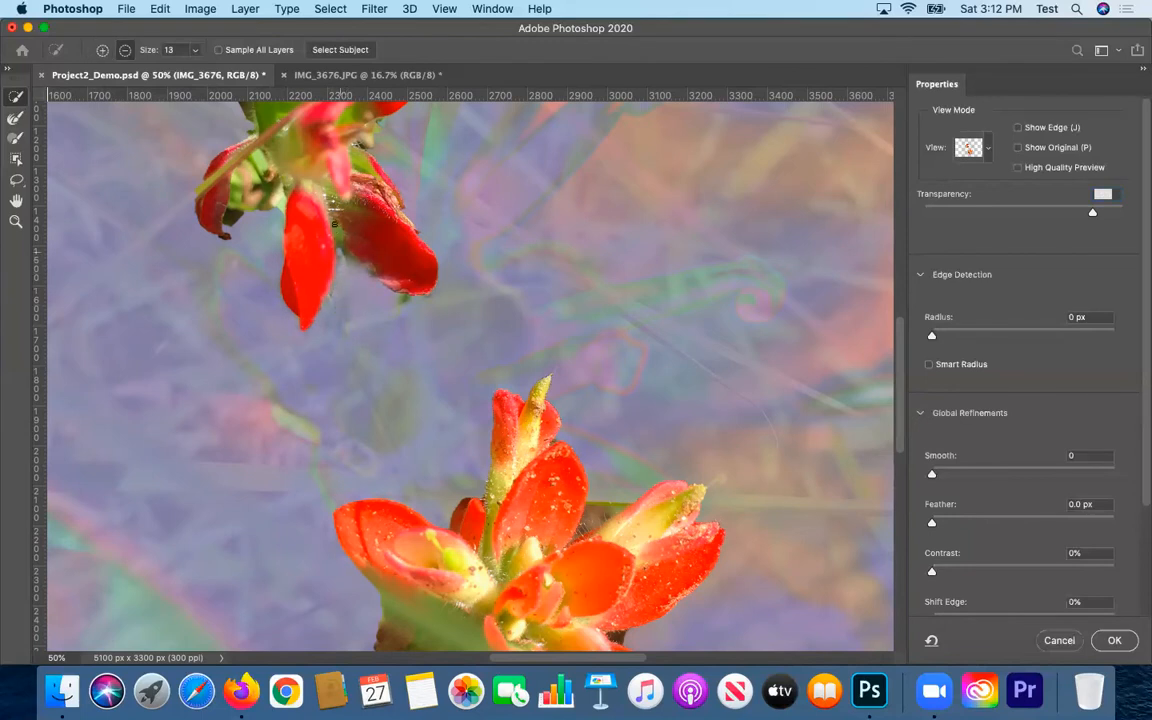
Examine the Refine Edge Brush and Brush tools, including the size, hardness and spacing settings of the brush
{"action": "left_click", "coordinate": [14, 120]}
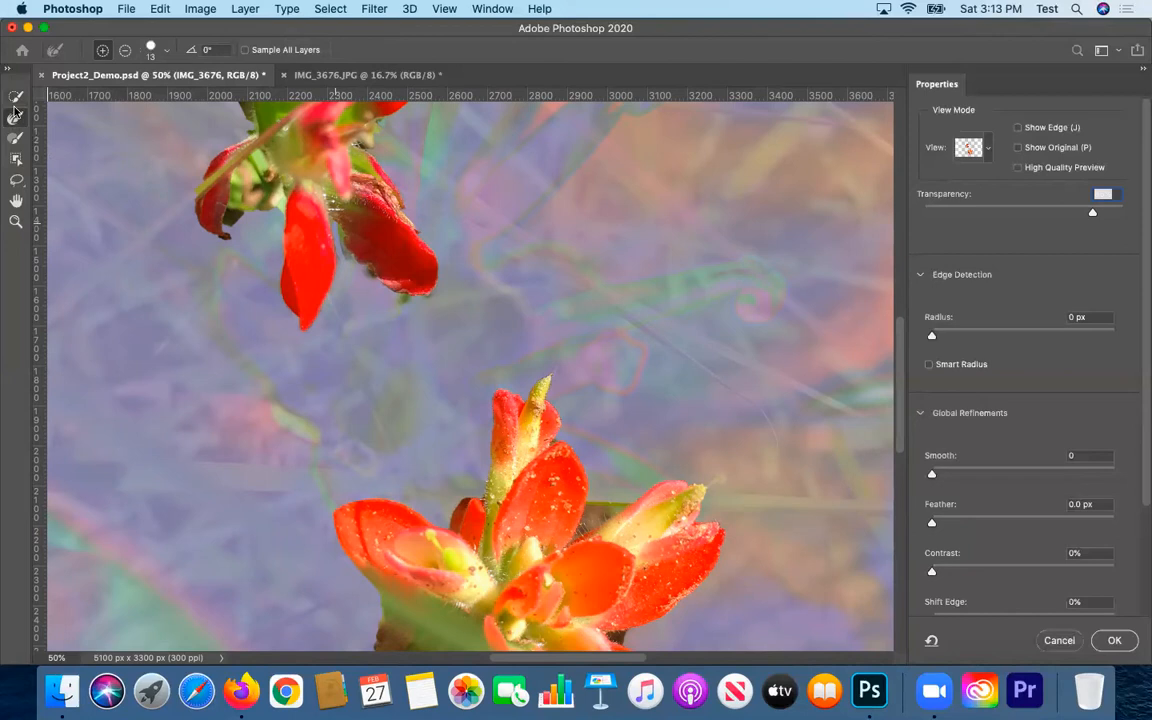
{"action": "left_click", "coordinate": [16, 96]}
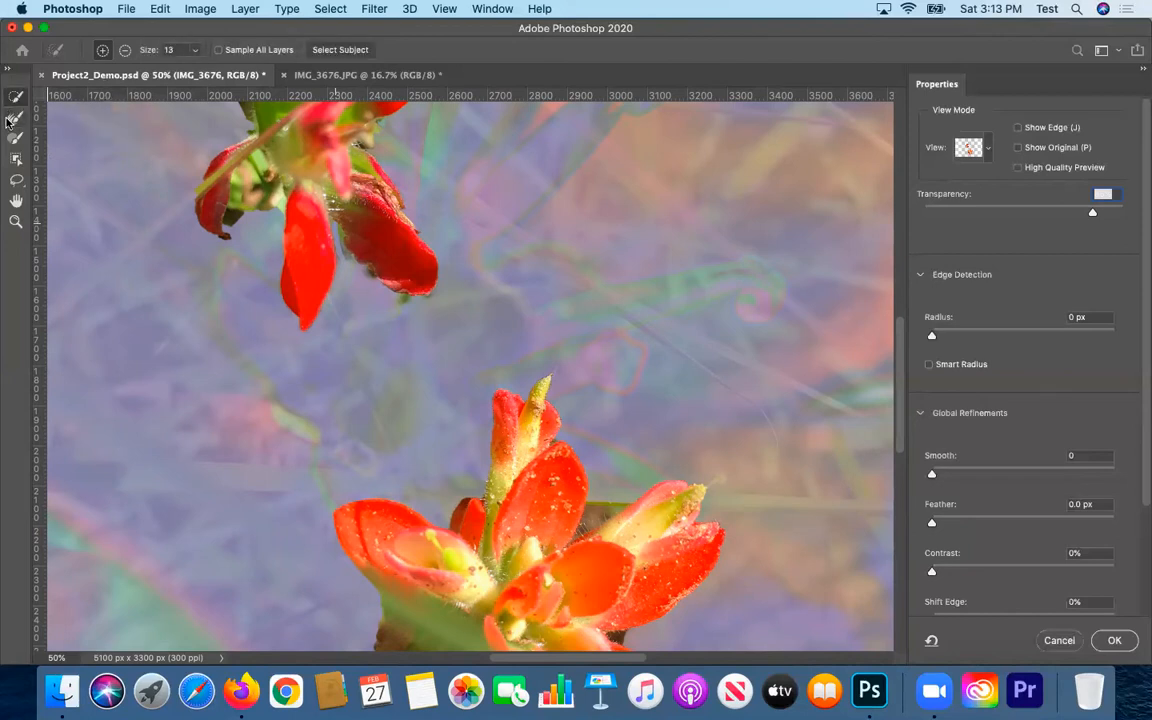
{"action": "left_click", "coordinate": [11, 120]}
{"action": "left_click", "coordinate": [166, 55]}
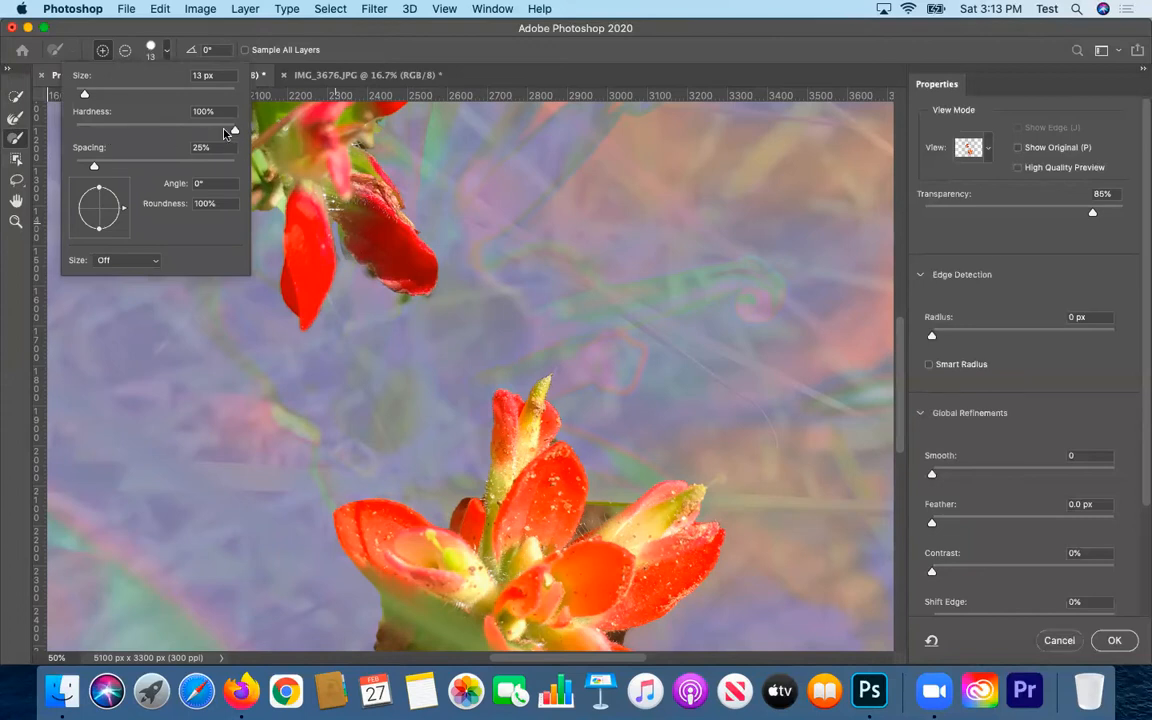
{"action": "left_click", "coordinate": [363, 50]}
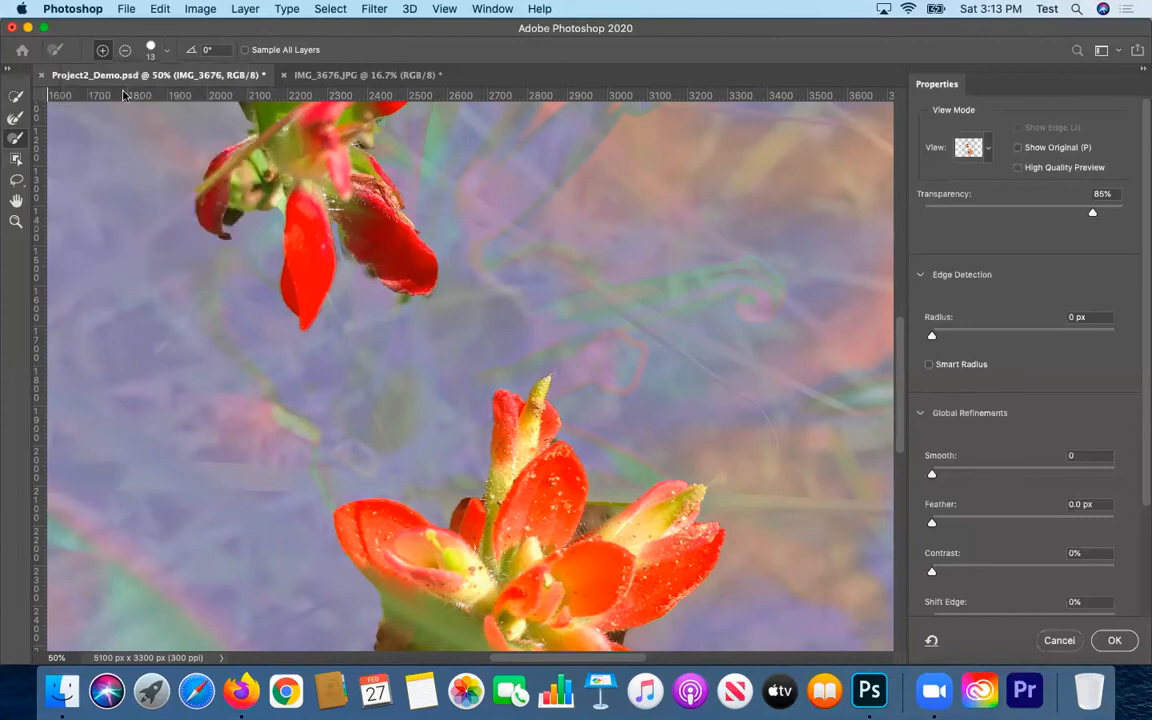
{"action": "left_click", "coordinate": [14, 119]}
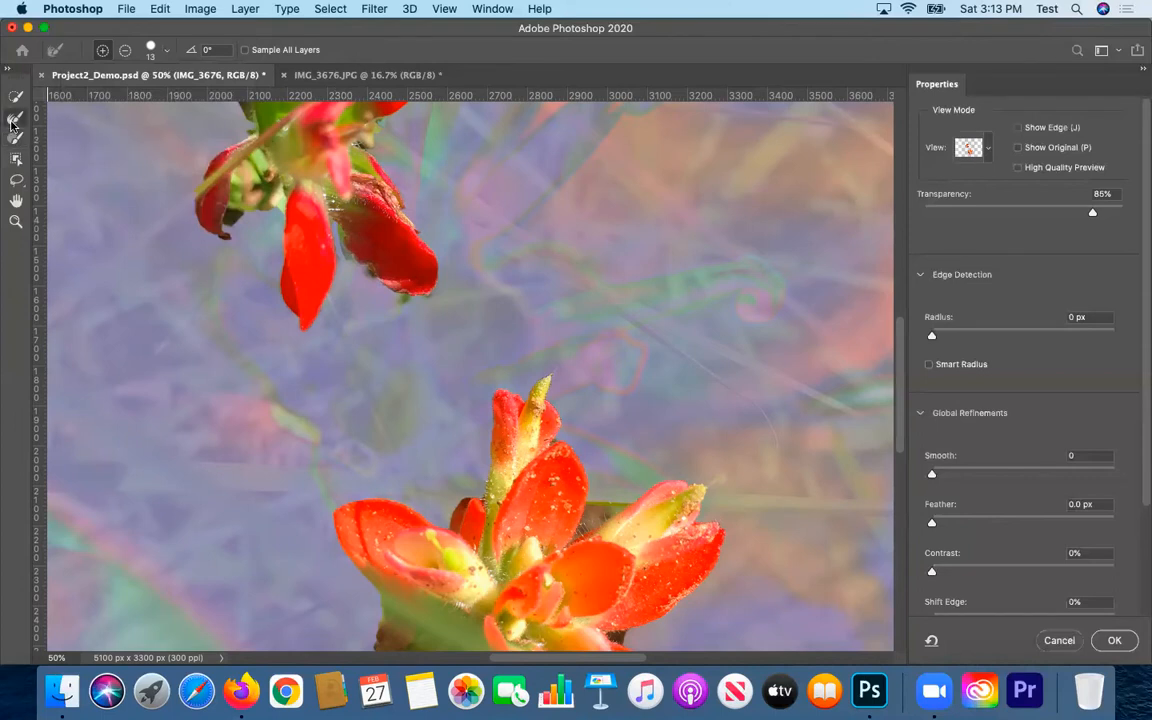
{"action": "left_click", "coordinate": [168, 51]}
{"action": "left_click", "coordinate": [168, 54]}
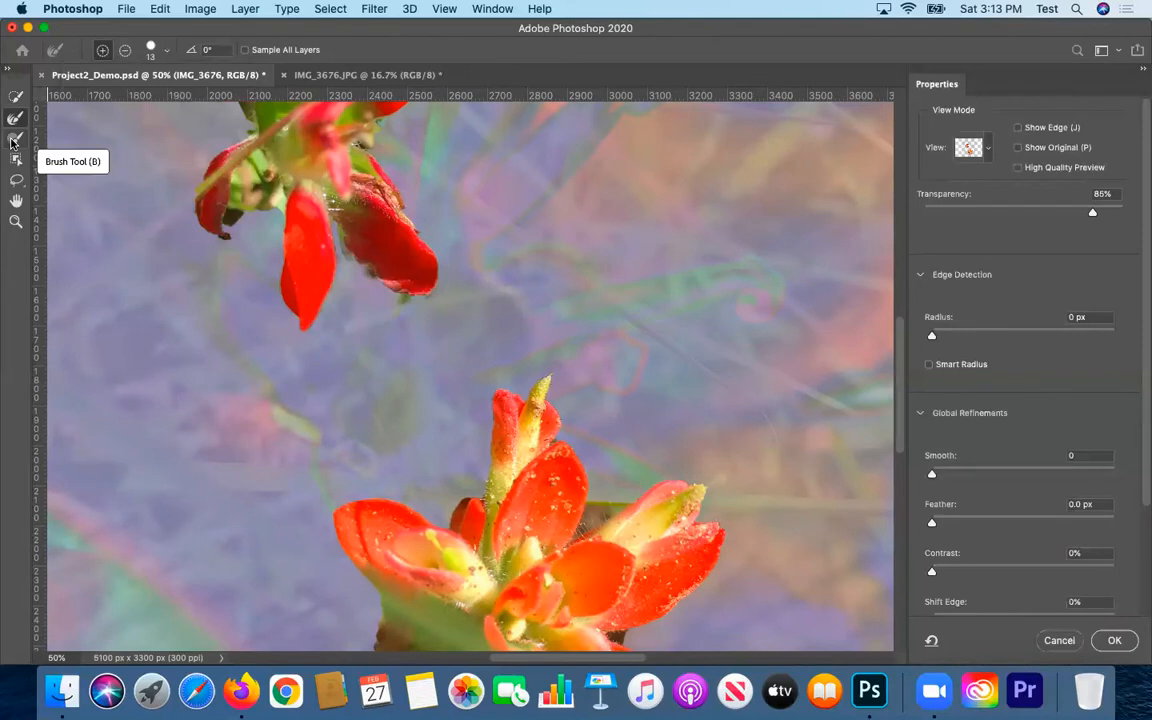
Subtract the background patch between the lower flower's upper petals with the Quick Selection tool
{"action": "left_click", "coordinate": [16, 96]}
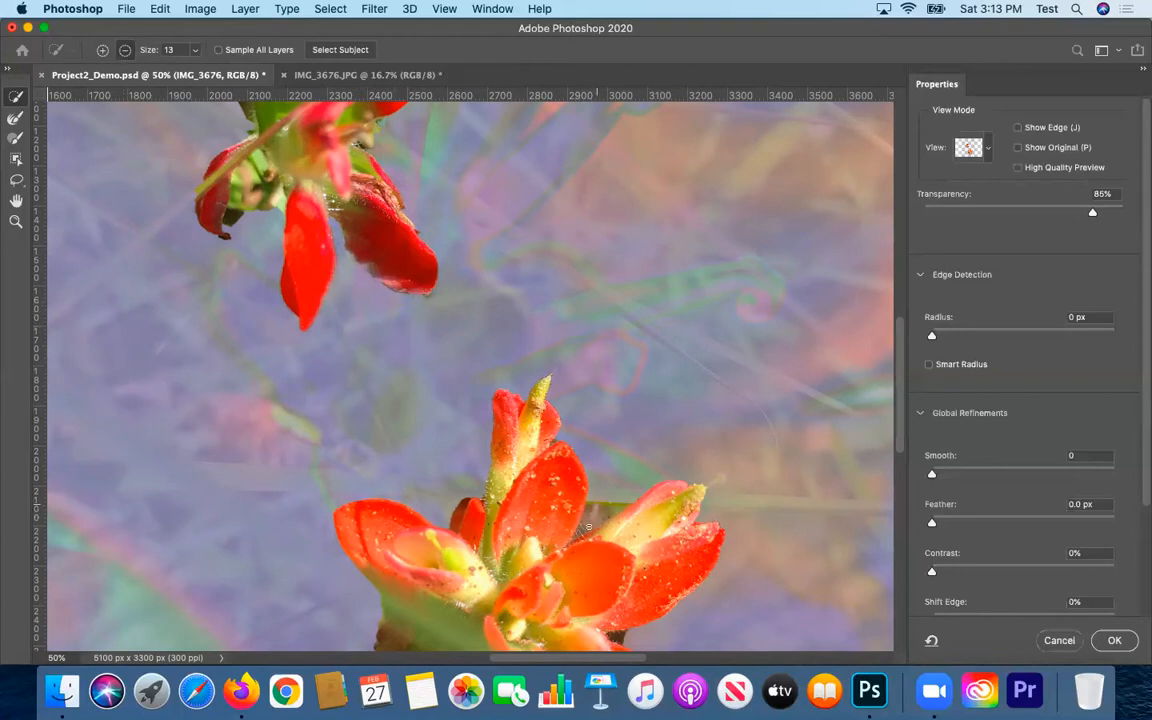
{"action": "left_click", "coordinate": [588, 508], "text": "alt"}
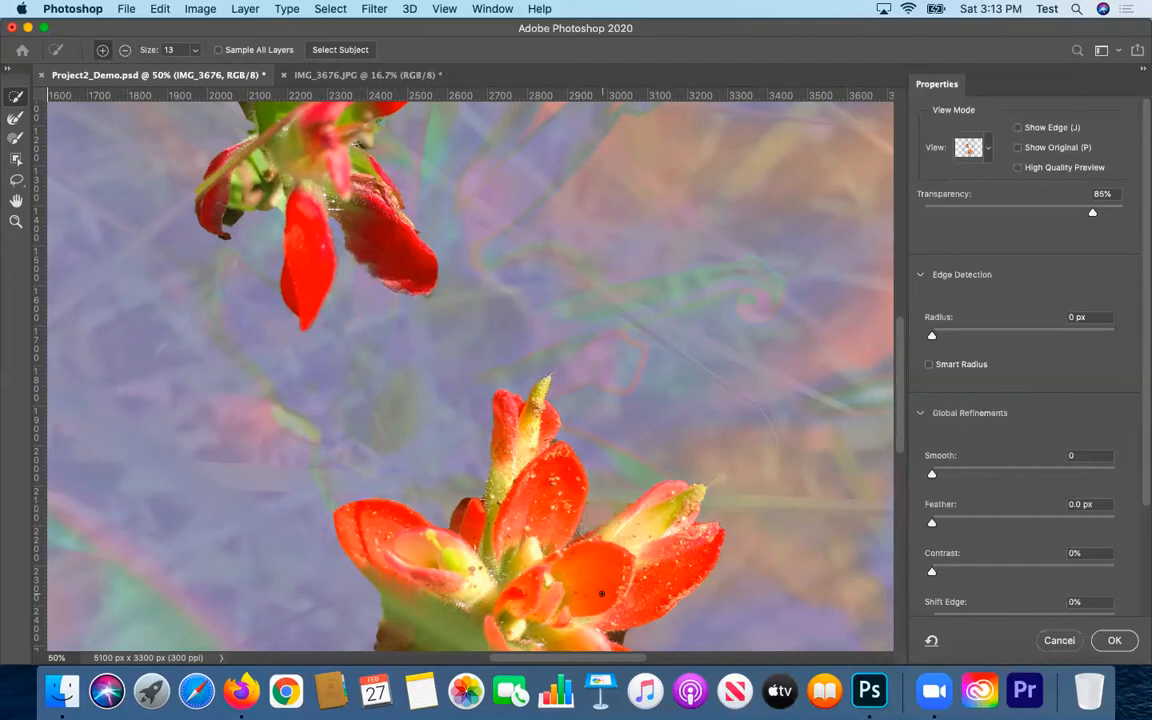
{"action": "key", "text": "alt"}
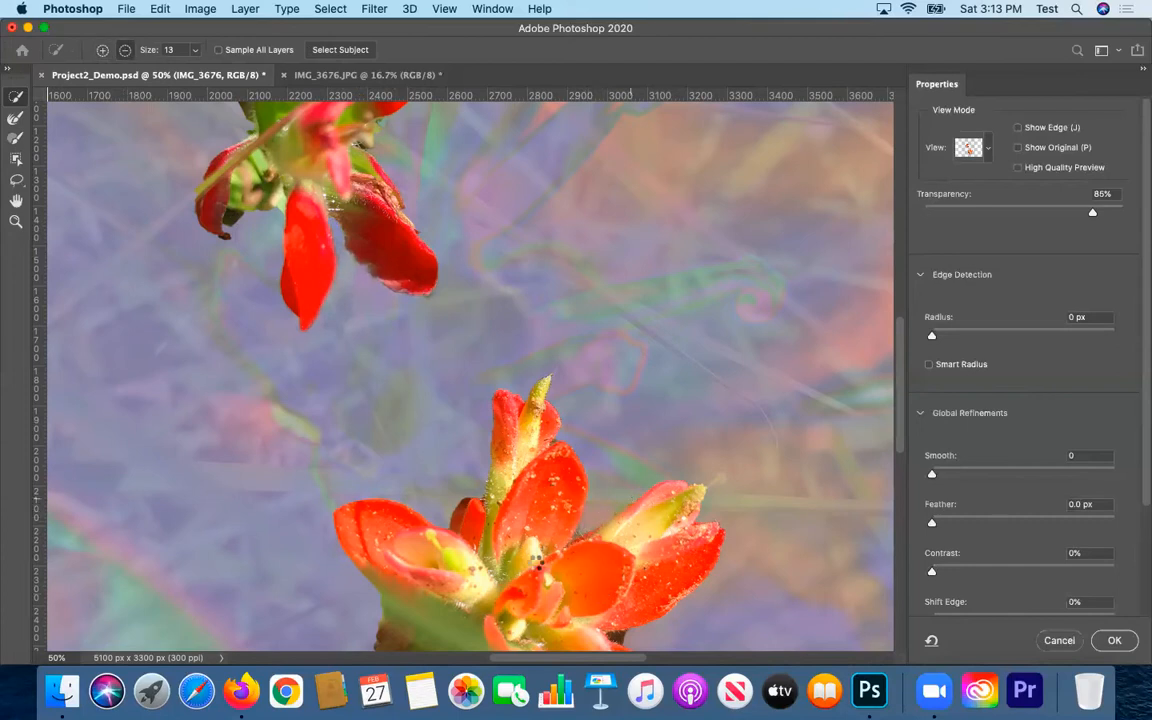
{"action": "scroll", "coordinate": [566, 516], "scroll_direction": "down", "scroll_amount": 3}
{"action": "scroll", "coordinate": [566, 516], "scroll_direction": "down", "scroll_amount": 4}
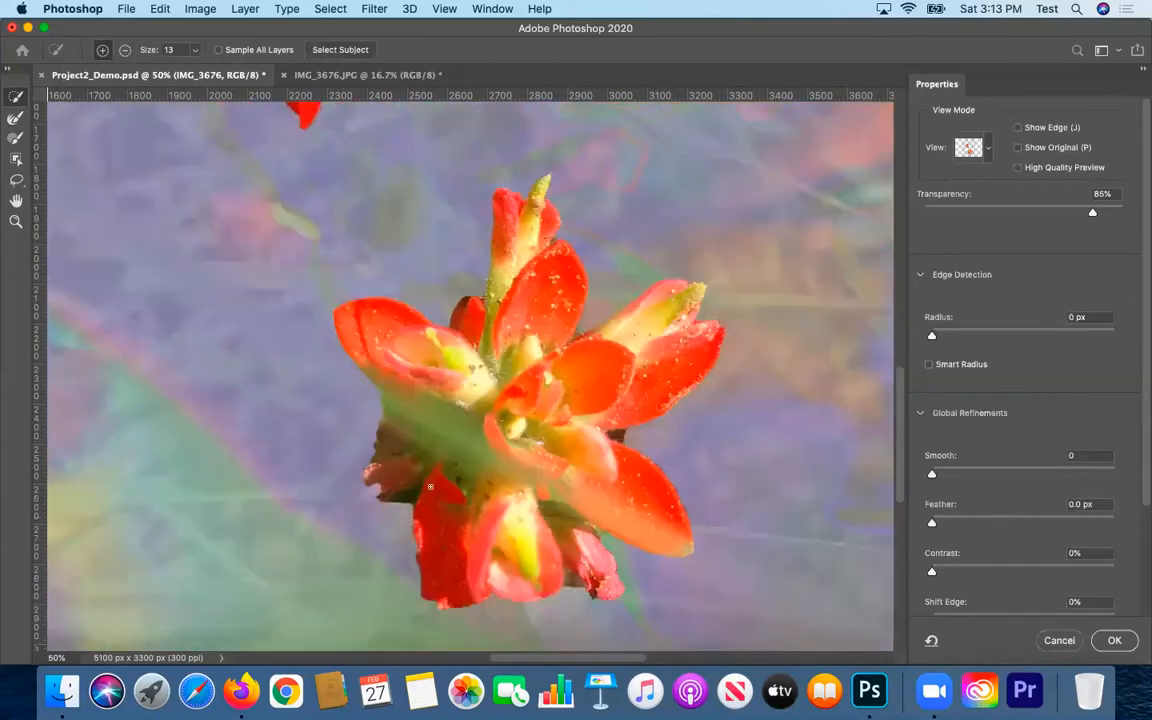
Subtract the dark background patch between the lower flower's left-side petals and apply the Select and Mask refinement
{"action": "key", "text": "alt"}
{"action": "left_click_drag", "start_coordinate": [414, 488], "coordinate": [397, 499]}
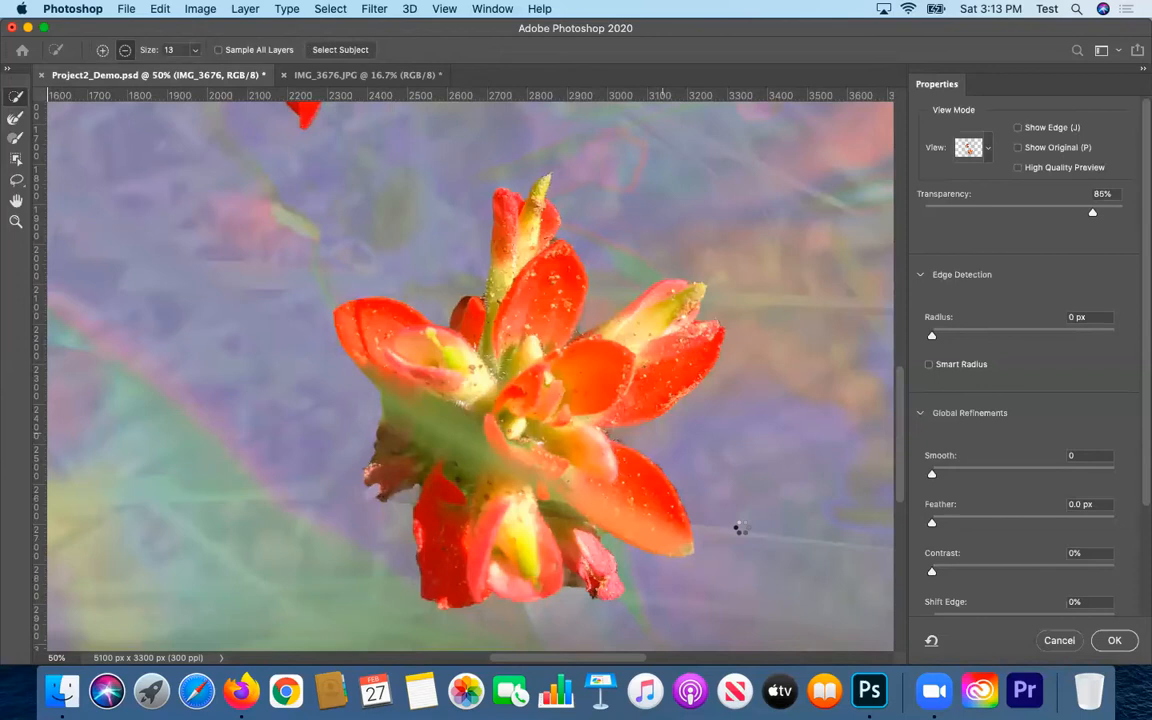
{"action": "scroll", "coordinate": [715, 545], "scroll_direction": "down", "scroll_amount": 1}
{"action": "scroll", "coordinate": [715, 544], "scroll_direction": "up", "scroll_amount": 5}
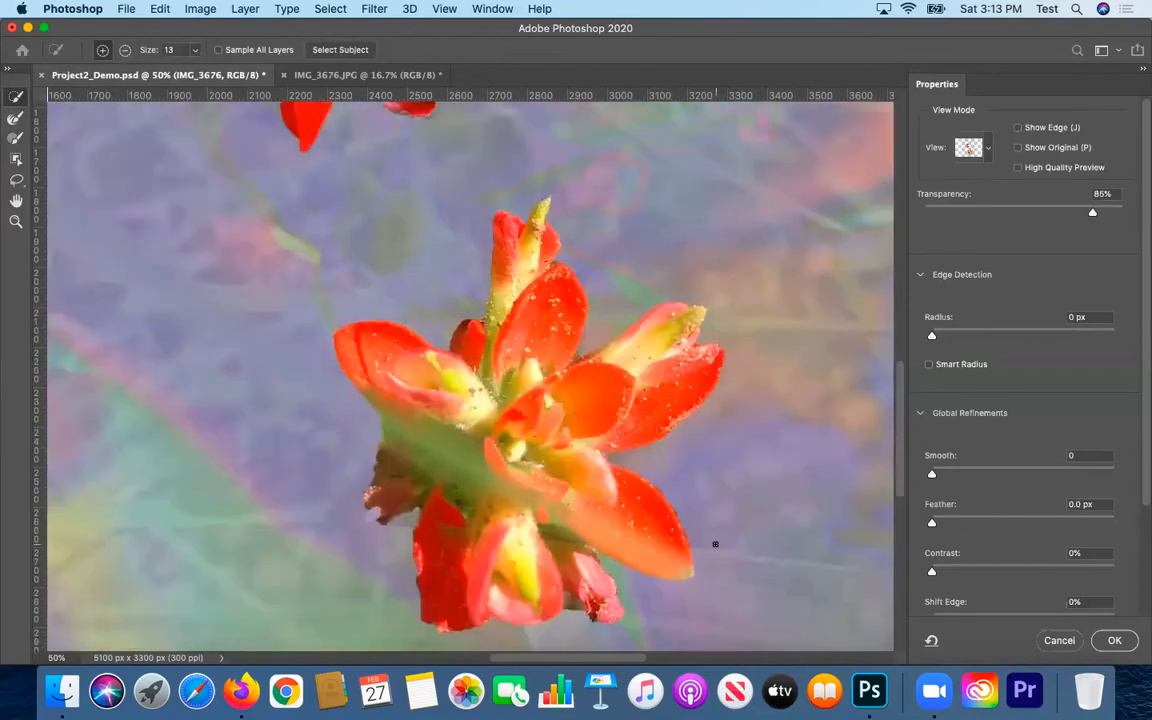
{"action": "scroll", "coordinate": [715, 544], "scroll_direction": "up", "scroll_amount": 2}
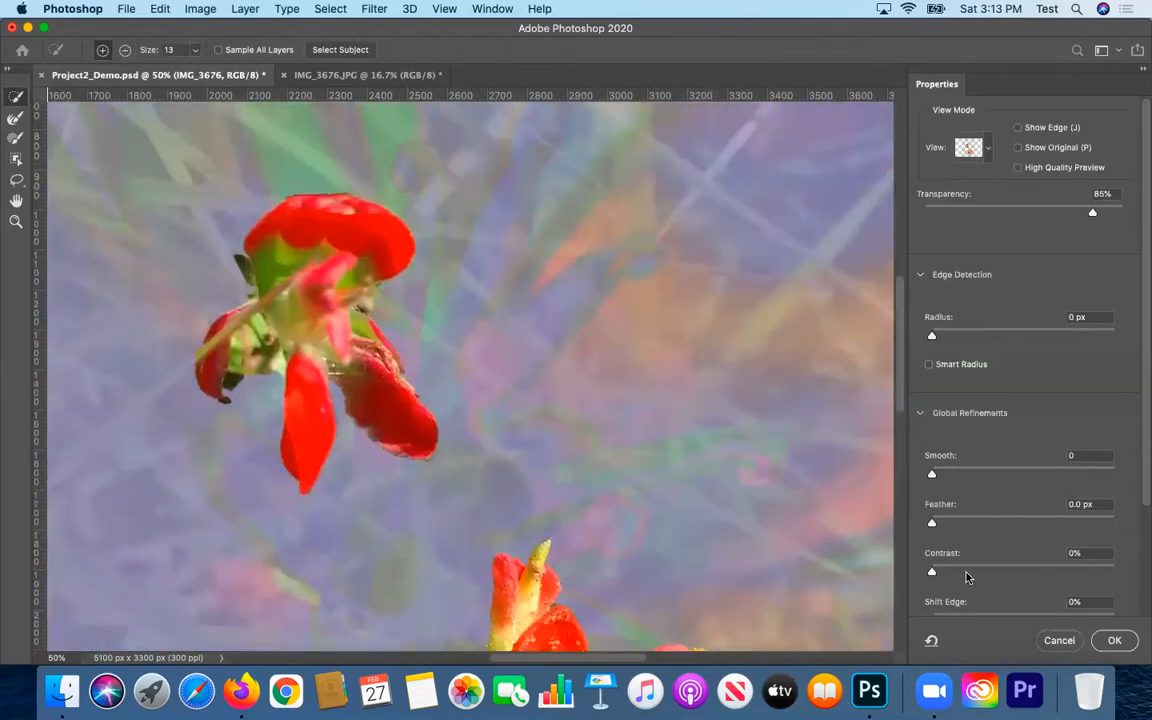
{"action": "key", "text": "Return"}
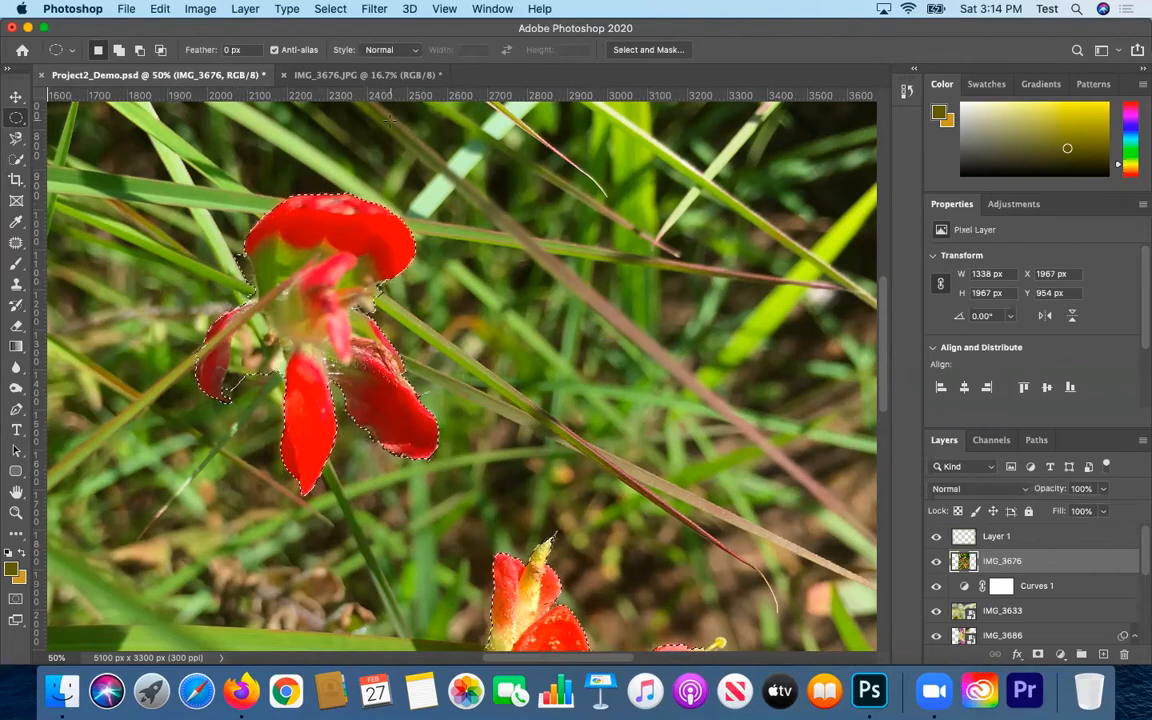
Subtract a sliver of background beside the upper flower's left petal with the Quick Selection tool
{"action": "left_click", "coordinate": [16, 160]}
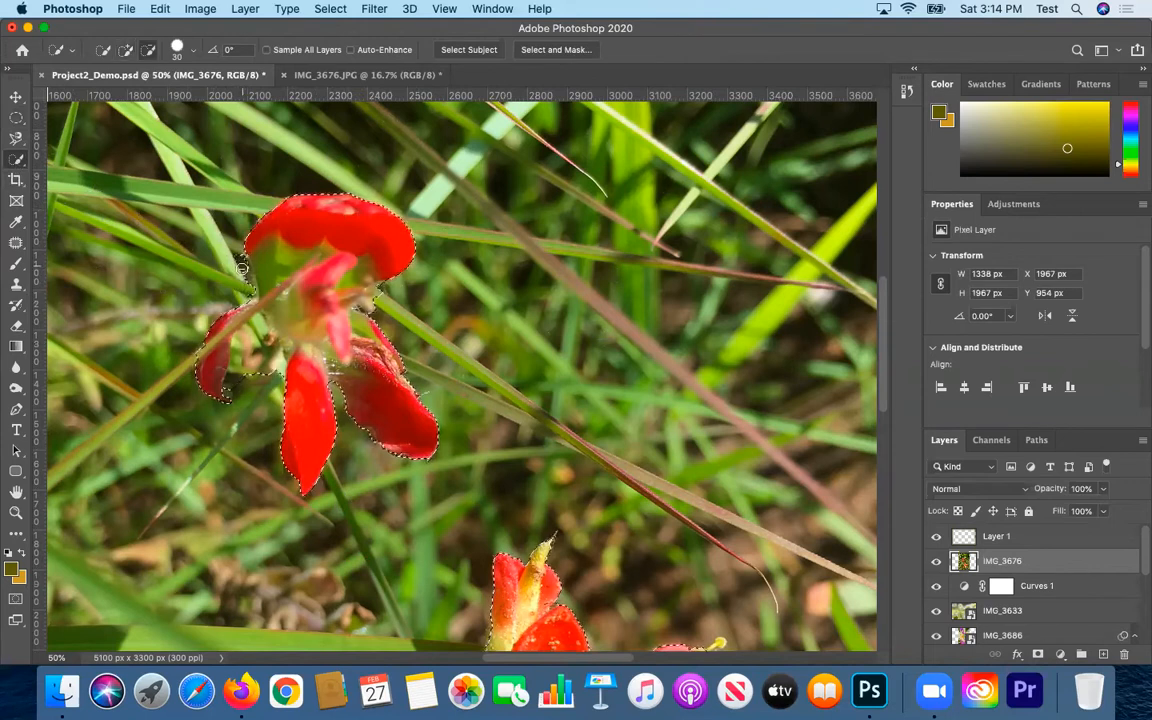
{"action": "left_click_drag", "start_coordinate": [246, 286], "coordinate": [261, 324]}
{"action": "key", "text": "super+z"}
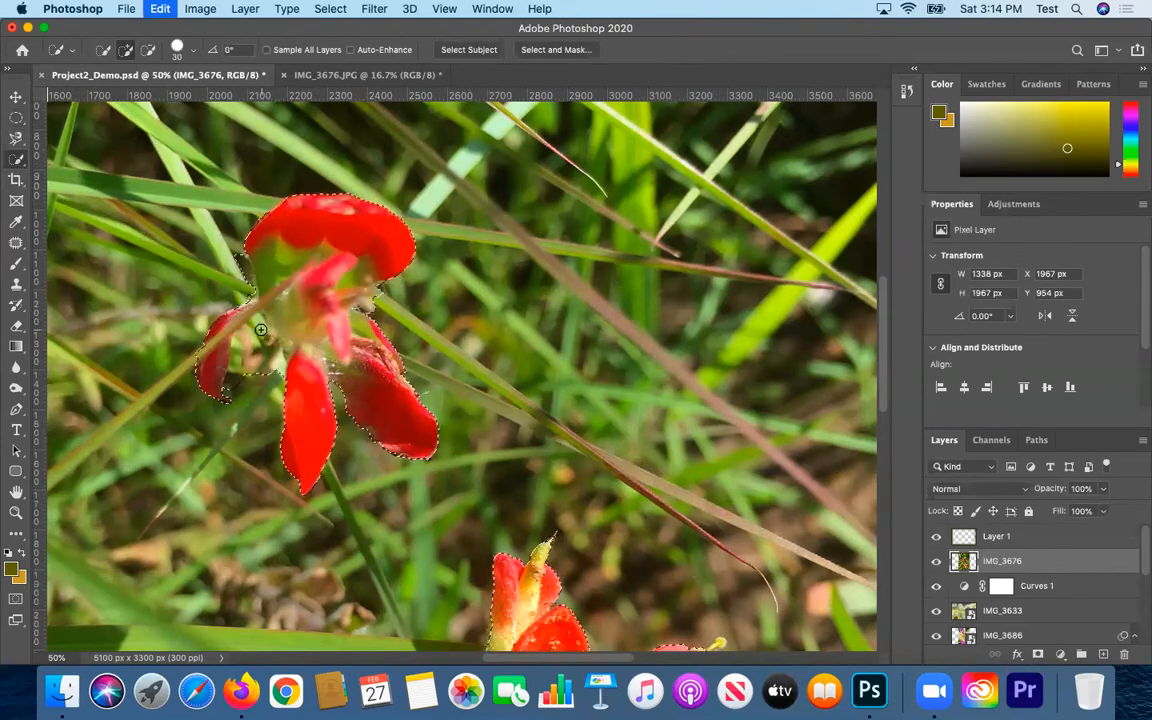
{"action": "key", "text": "alt"}
{"action": "key", "text": "alt"}
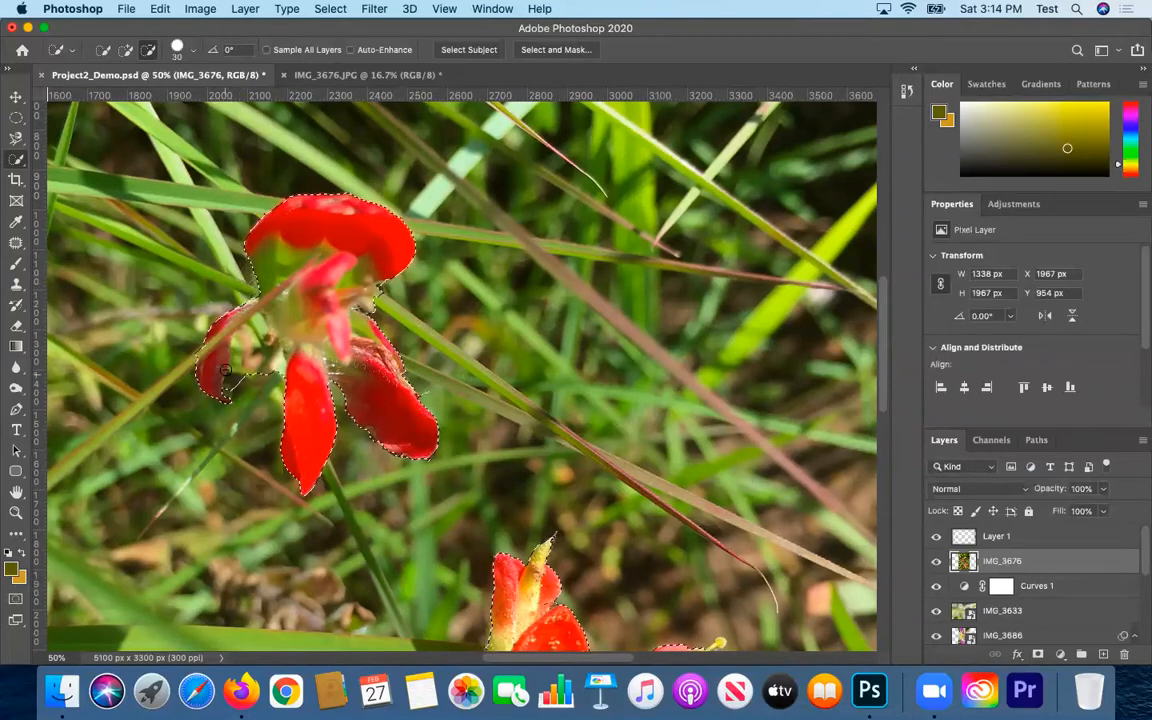
{"action": "left_click", "coordinate": [236, 383], "text": "alt"}
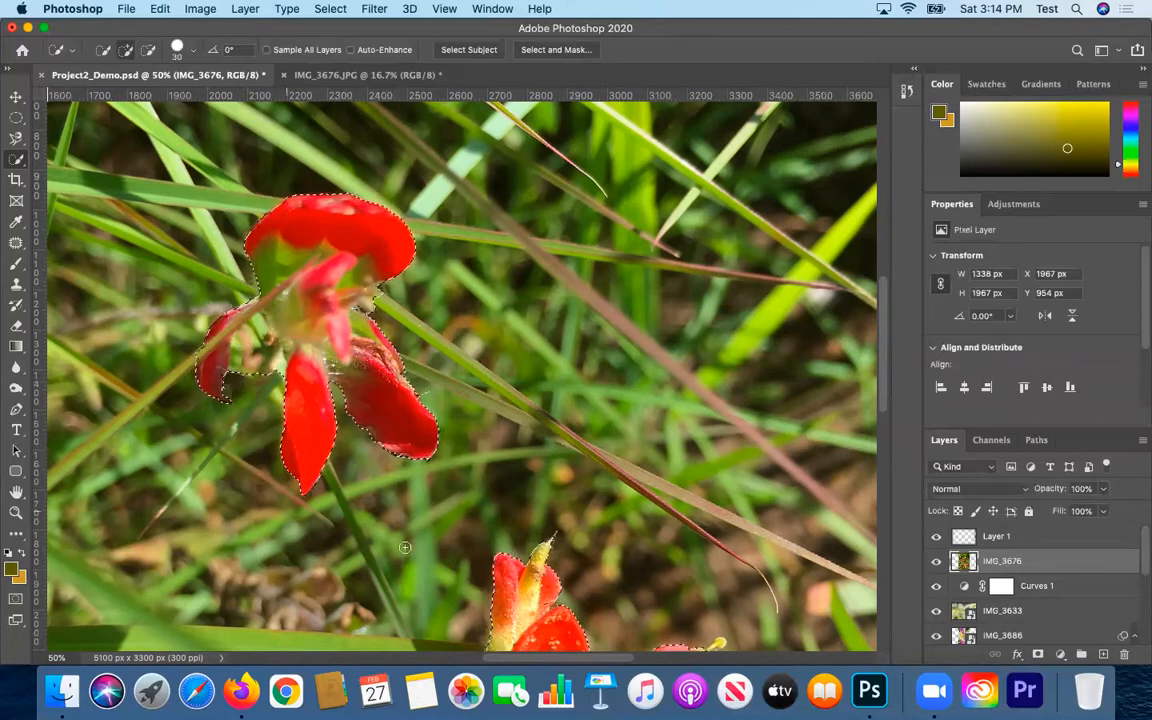
Invert the flower selection and delete the background around both flowers on the IMG_3676 layer
{"action": "scroll", "coordinate": [510, 510], "scroll_direction": "down", "scroll_amount": 10}
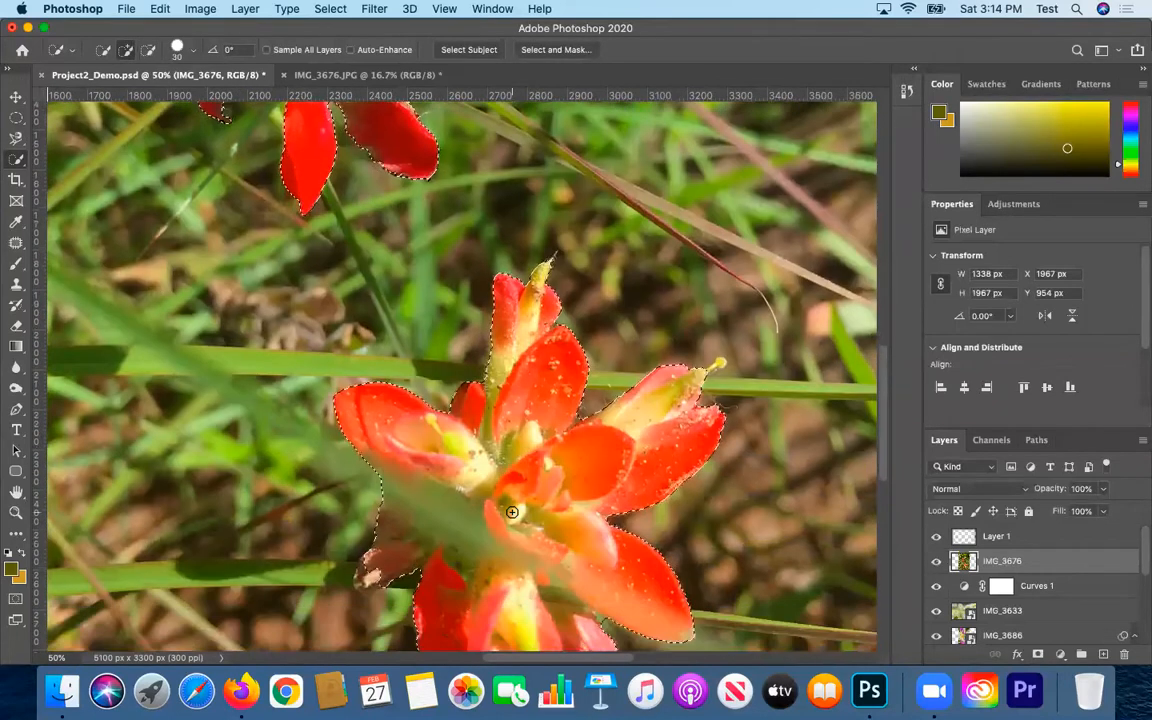
{"action": "scroll", "coordinate": [511, 512], "scroll_direction": "down", "scroll_amount": 6}
{"action": "key", "text": "alt"}
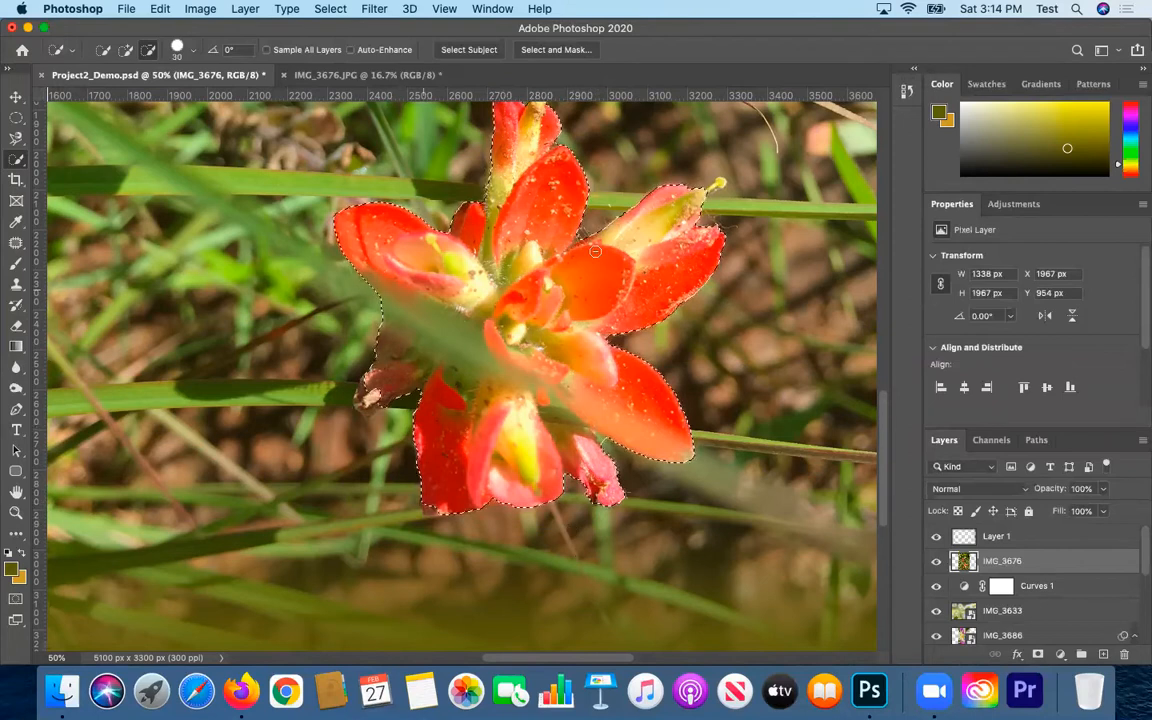
{"action": "scroll", "coordinate": [430, 335], "scroll_direction": "up", "scroll_amount": 10}
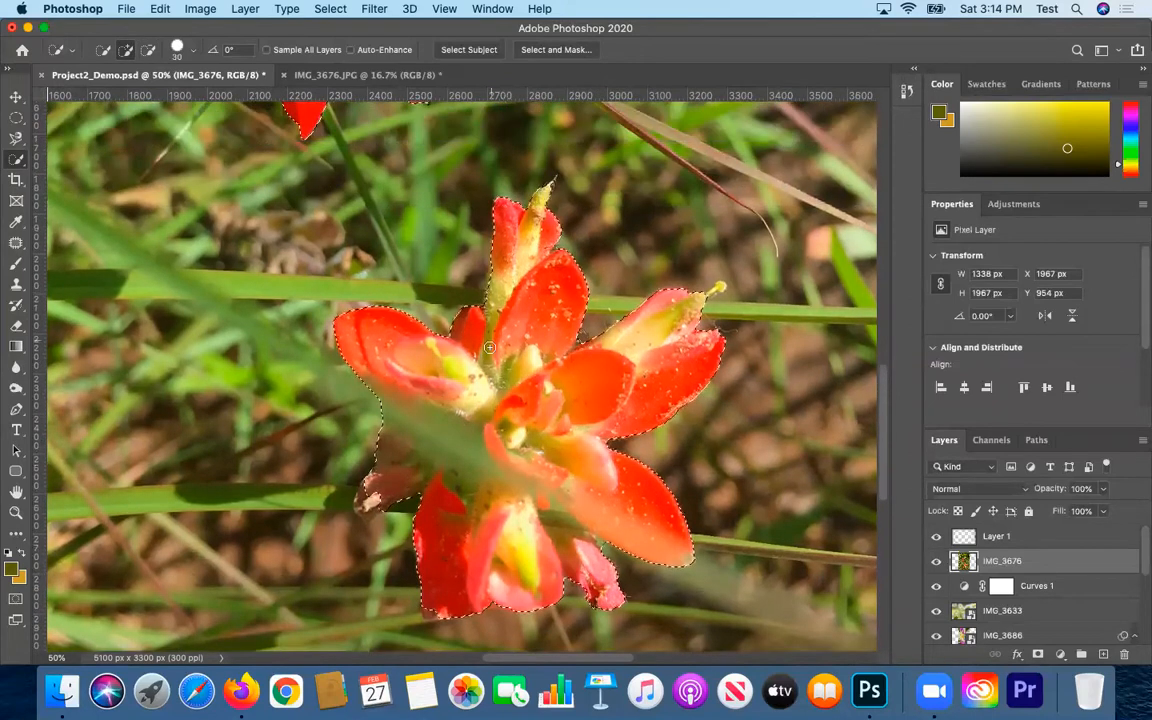
{"action": "scroll", "coordinate": [489, 347], "scroll_direction": "down", "scroll_amount": 4}
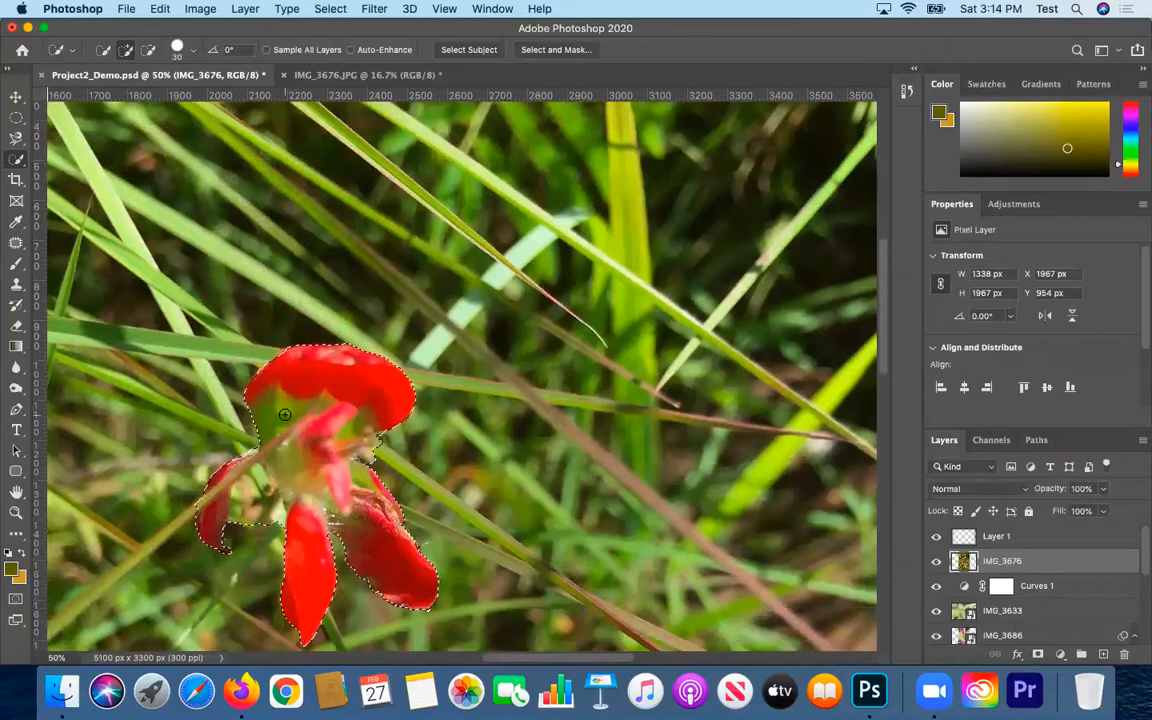
{"action": "key", "text": "z"}
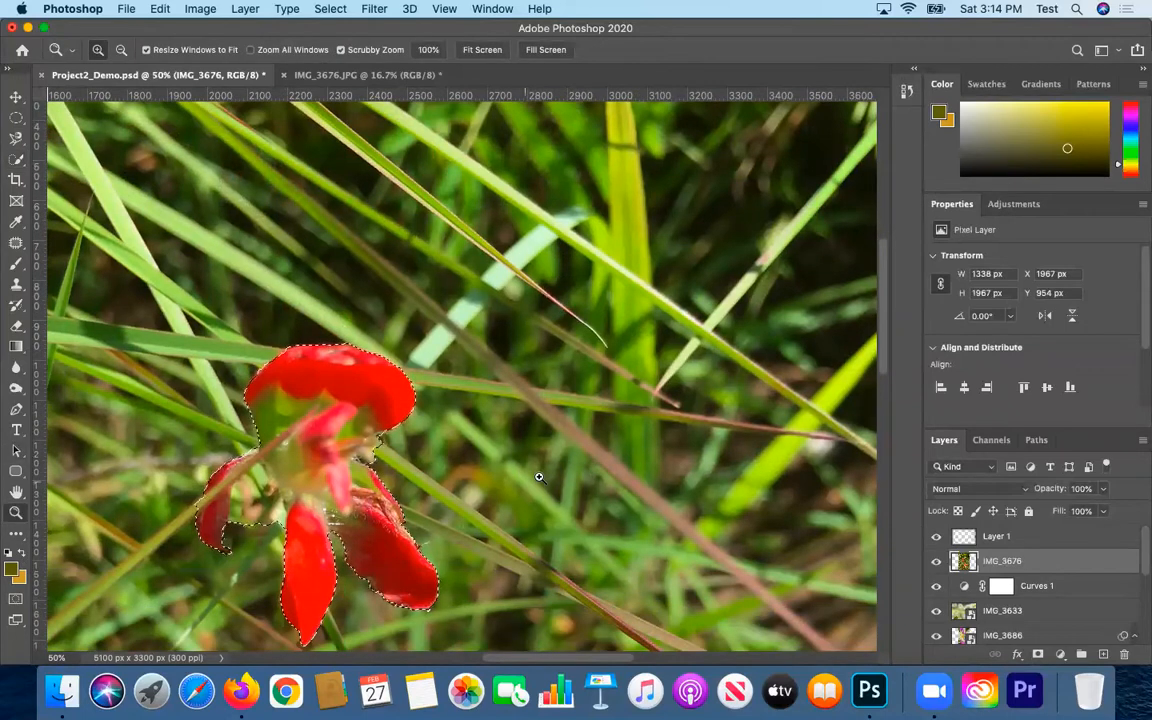
{"action": "left_click", "coordinate": [540, 476], "text": "alt"}
{"action": "left_click", "coordinate": [540, 476], "text": "alt"}
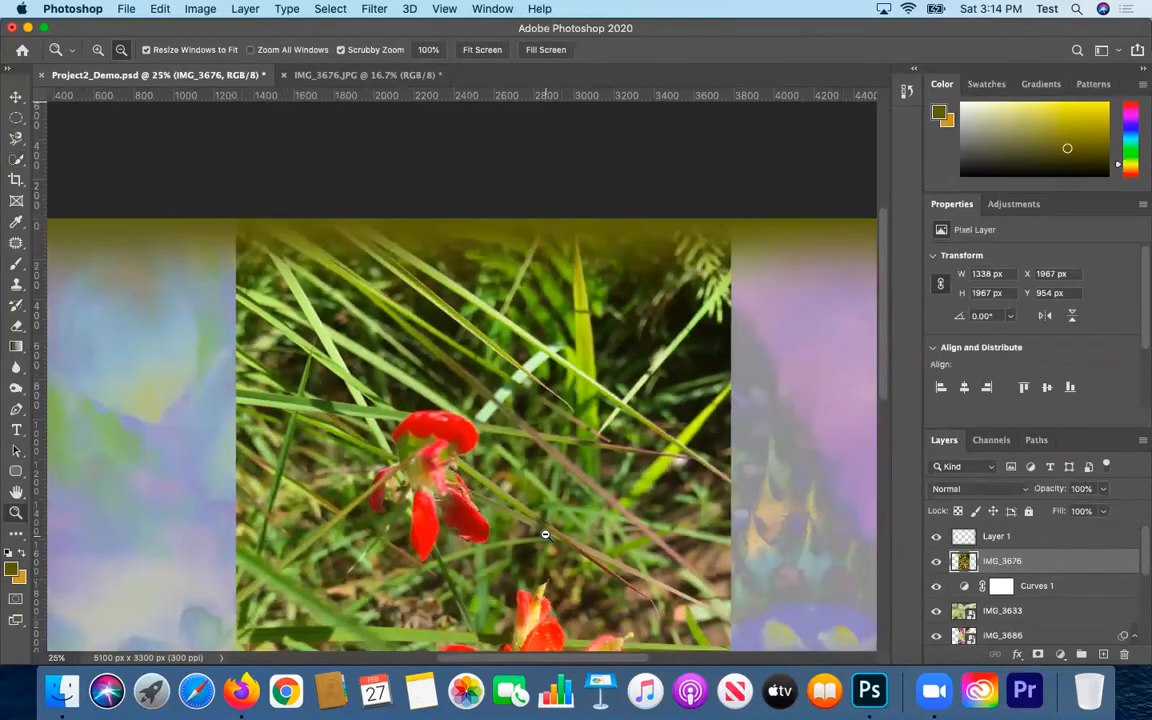
{"action": "left_click", "coordinate": [545, 535], "text": "alt"}
{"action": "left_click", "coordinate": [330, 9]}
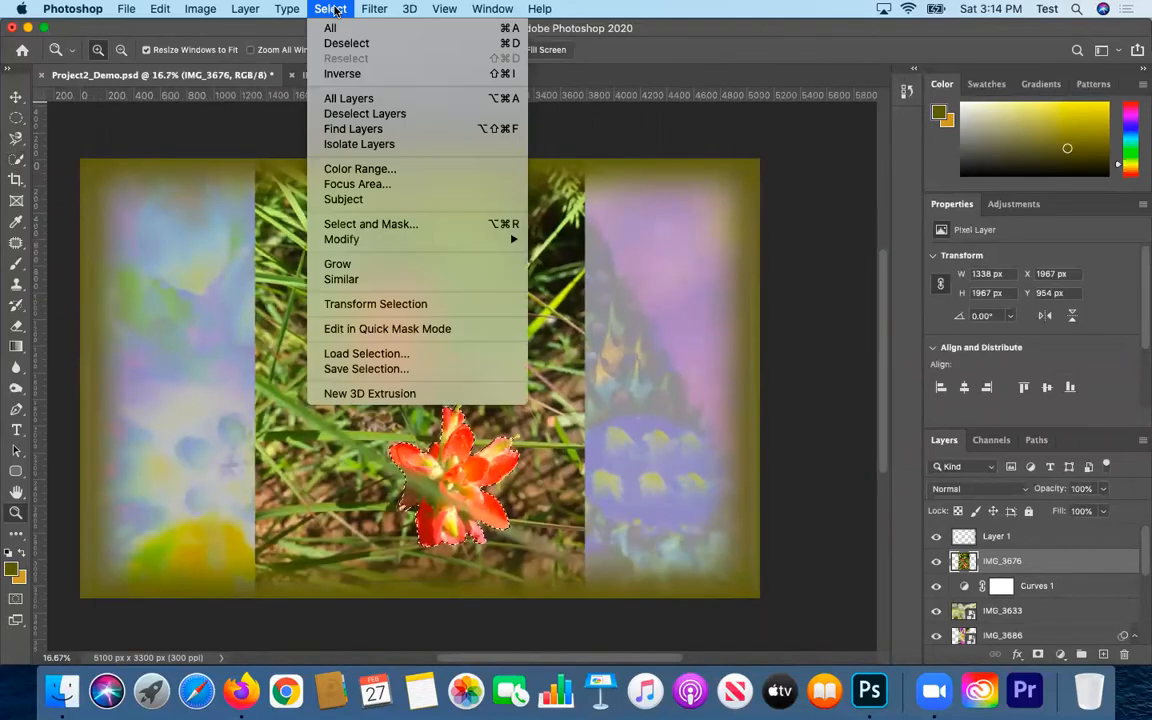
{"action": "left_click", "coordinate": [344, 73]}
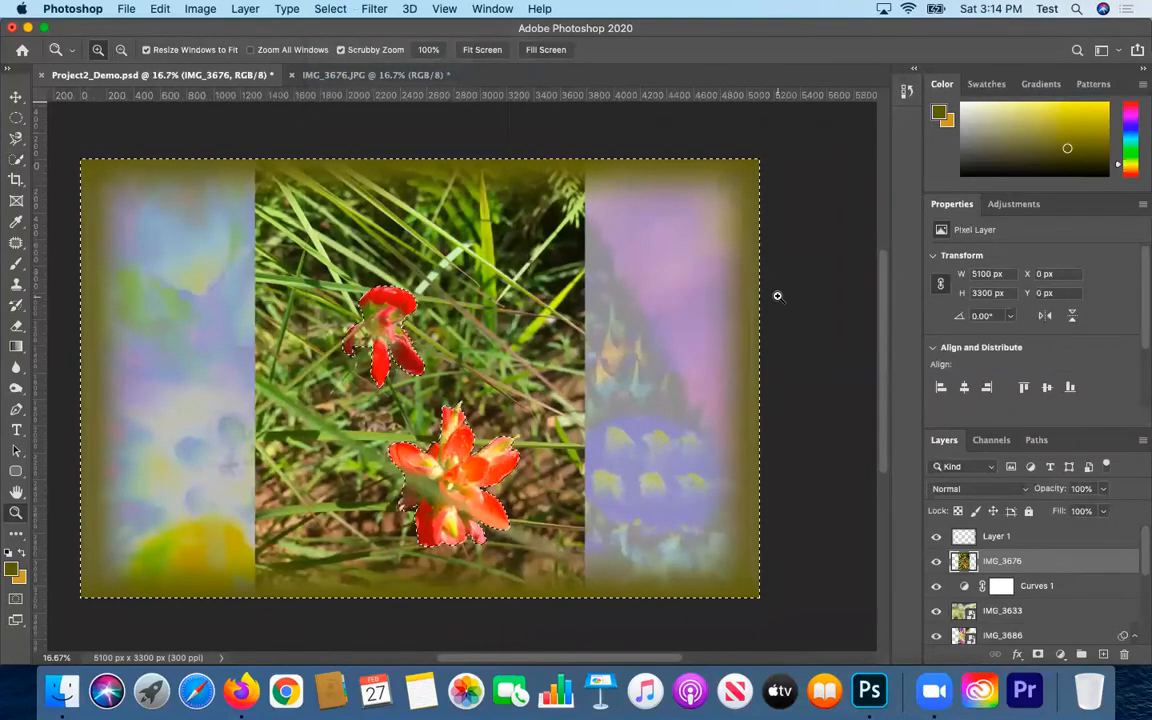
{"action": "key", "text": "BackSpace"}
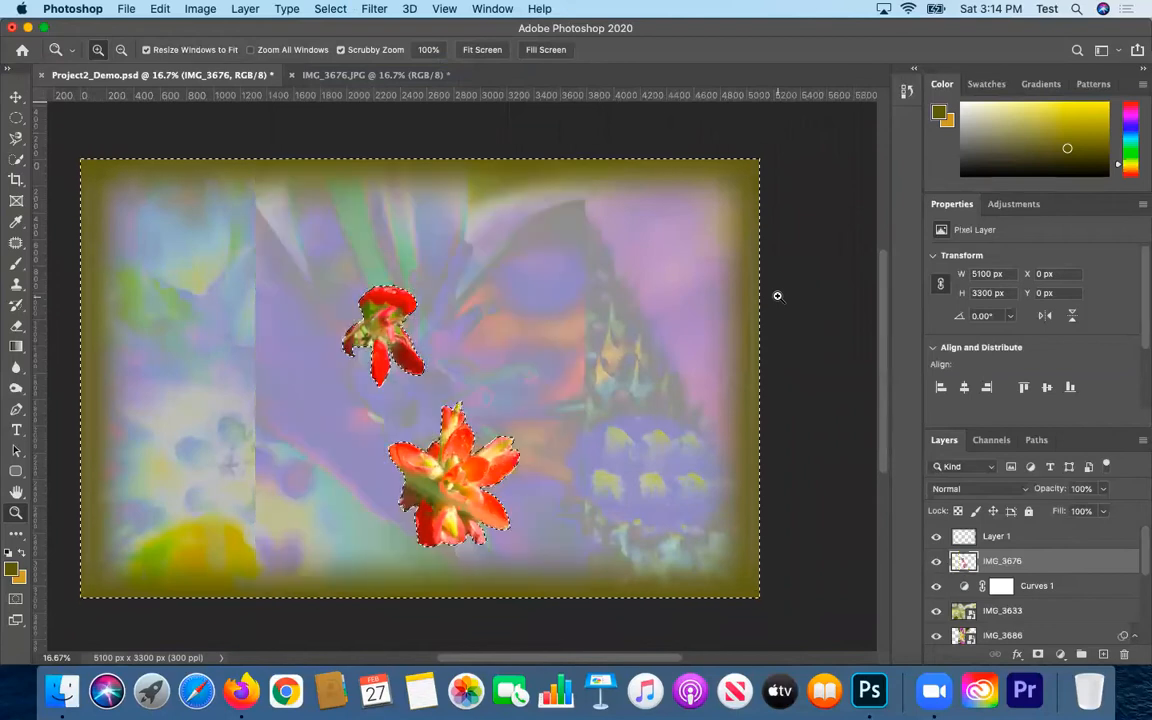
Switch to the Rectangular Marquee tool and clear the selection
{"action": "left_click", "coordinate": [16, 118]}
{"action": "left_click", "coordinate": [80, 105]}
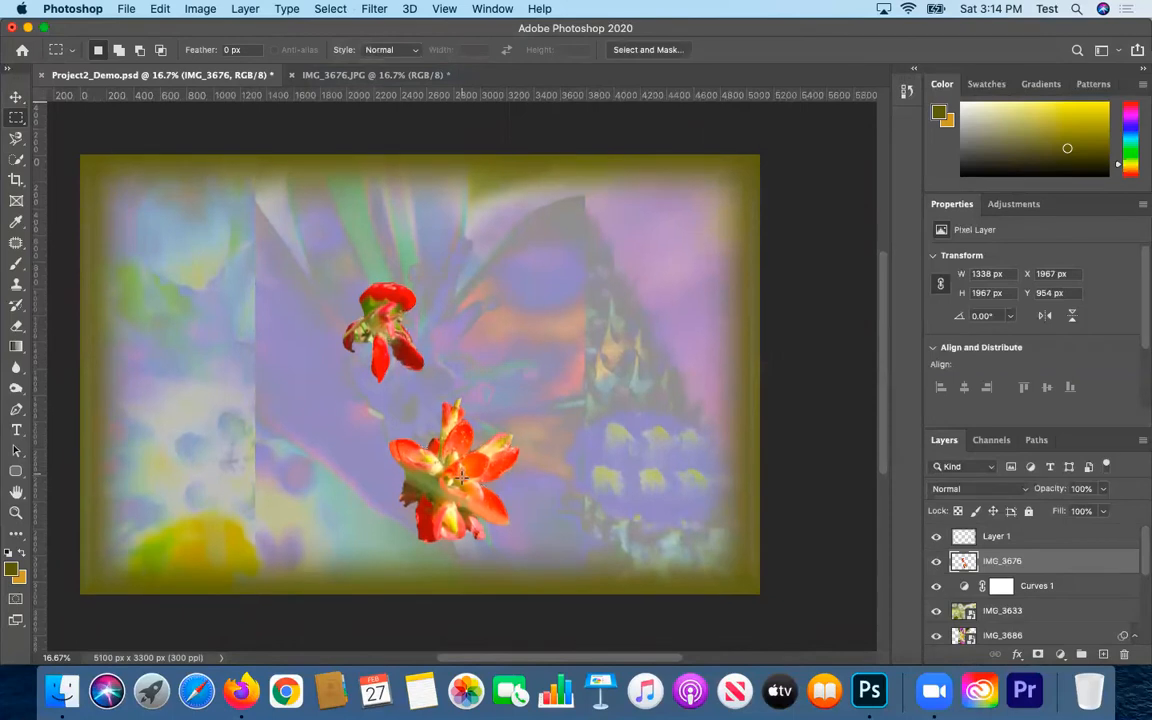
{"action": "scroll", "coordinate": [709, 632], "scroll_direction": "down", "scroll_amount": 1}
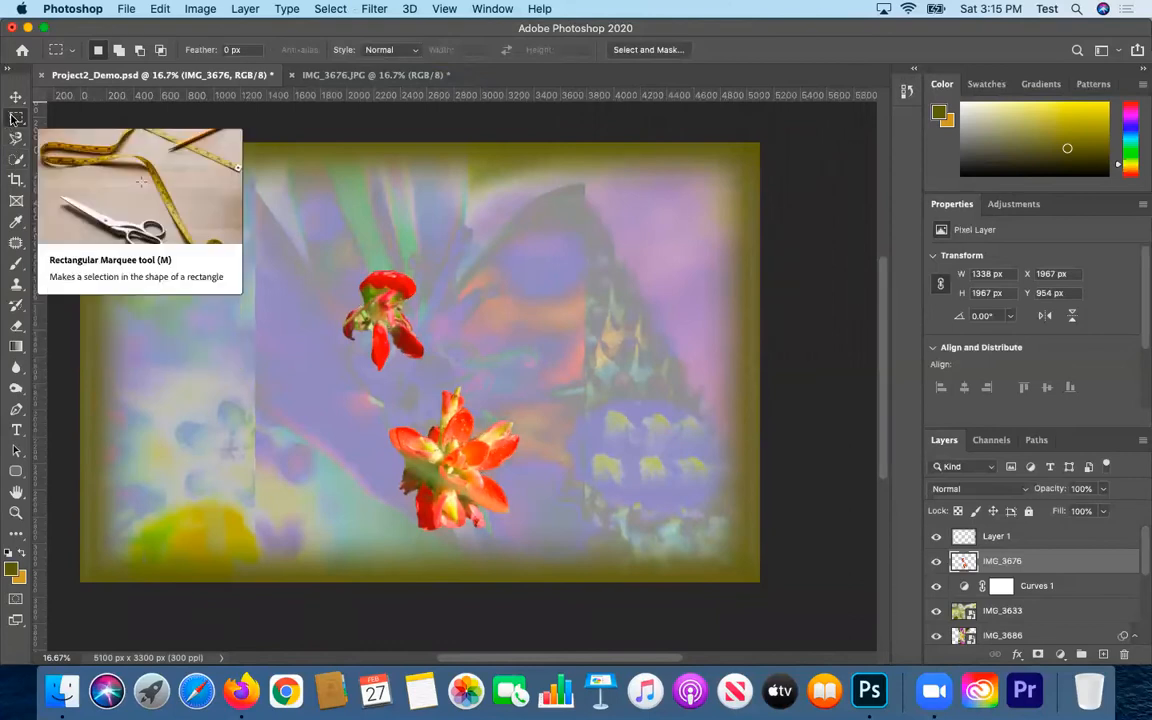
Set up the Clone Stamp tool with an 1100 px brush at 92% hardness
{"action": "left_click", "coordinate": [16, 288]}
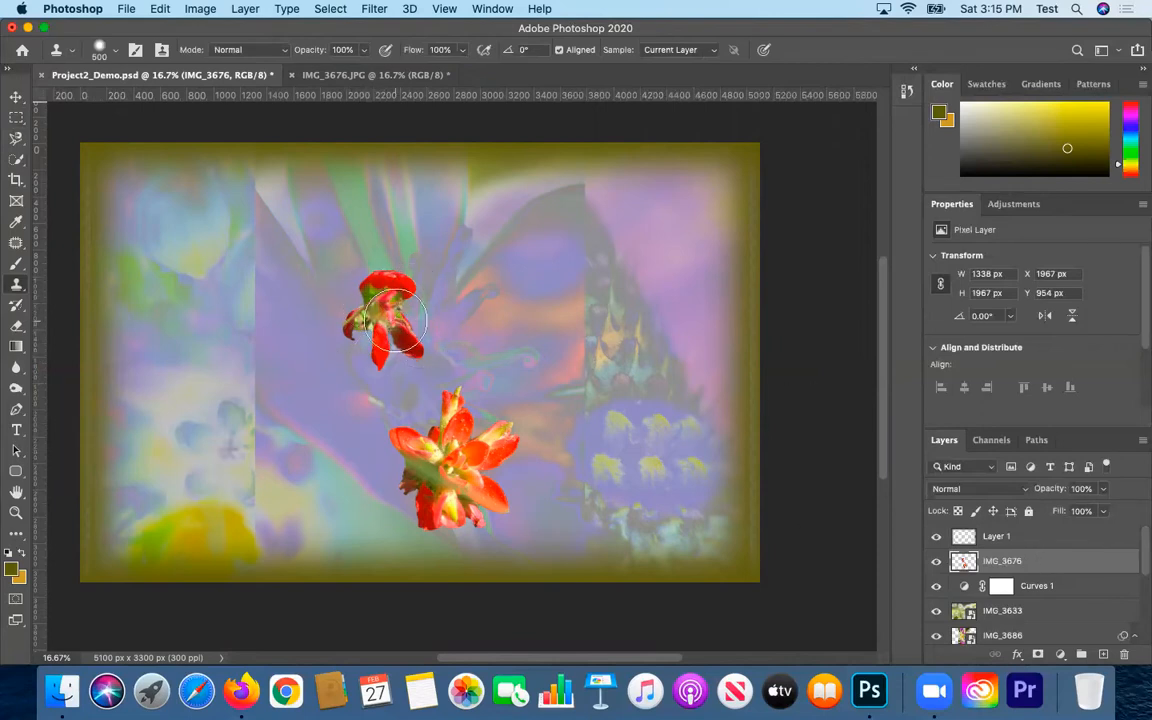
{"action": "left_click", "coordinate": [386, 303], "text": "alt"}
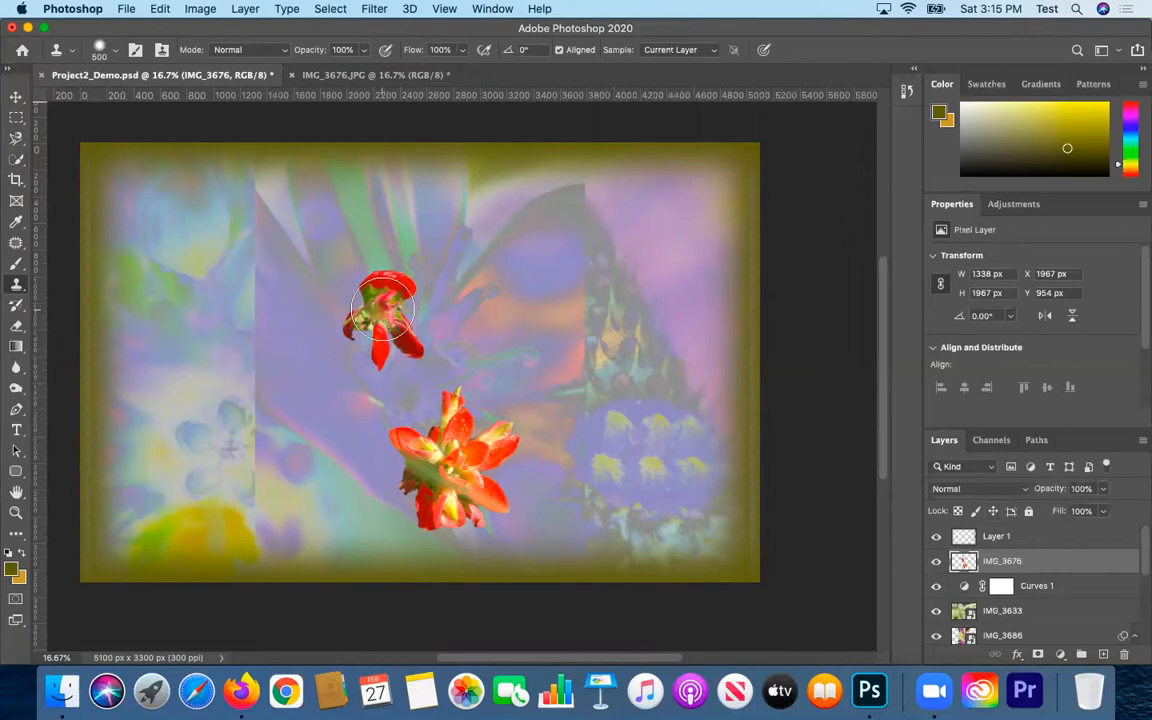
{"action": "key", "text": "bracketright"}
{"action": "key", "text": "bracketright"}
{"action": "key", "text": "bracketright"}
{"action": "key", "text": "bracketright"}
{"action": "key", "text": "bracketright"}
{"action": "left_click", "coordinate": [116, 52]}
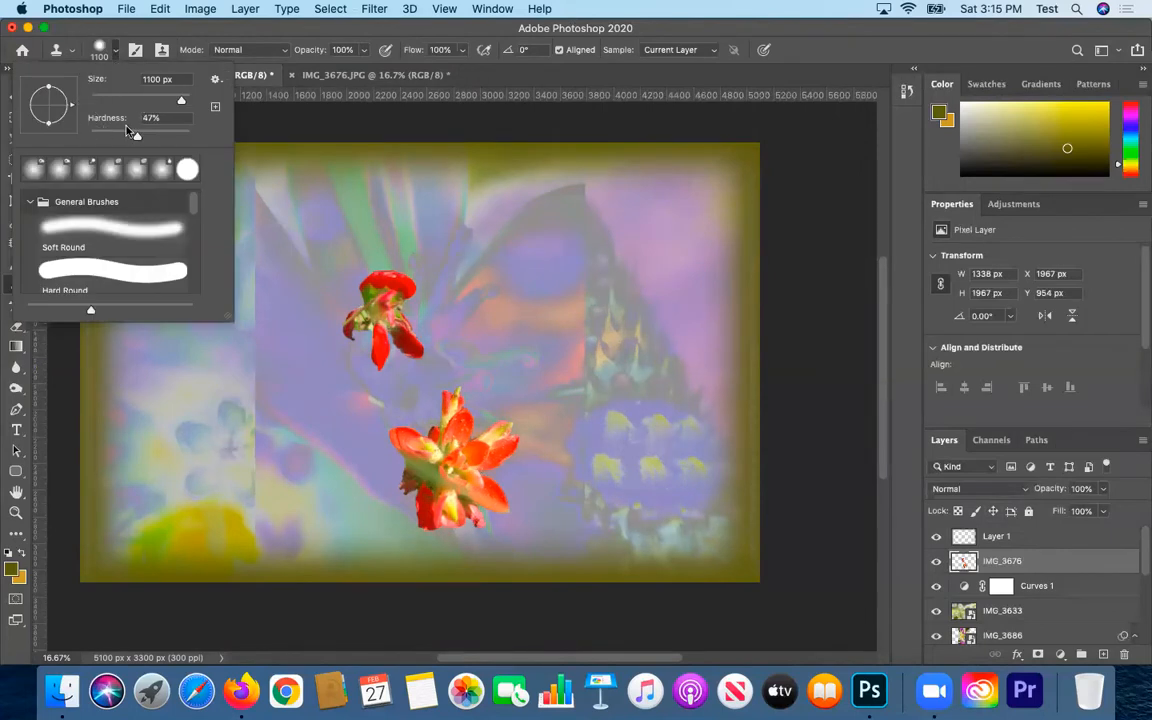
{"action": "left_click_drag", "start_coordinate": [138, 140], "coordinate": [172, 142]}
{"action": "left_click_drag", "start_coordinate": [192, 142], "coordinate": [182, 140]}
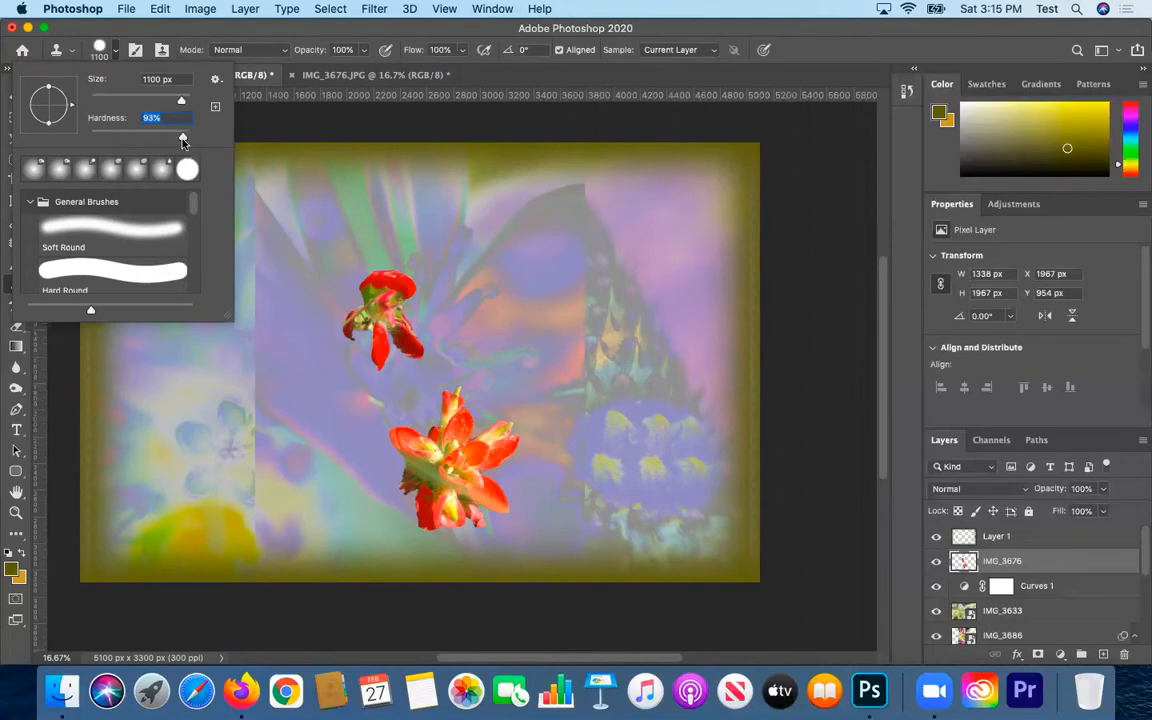
{"action": "left_click", "coordinate": [105, 52]}
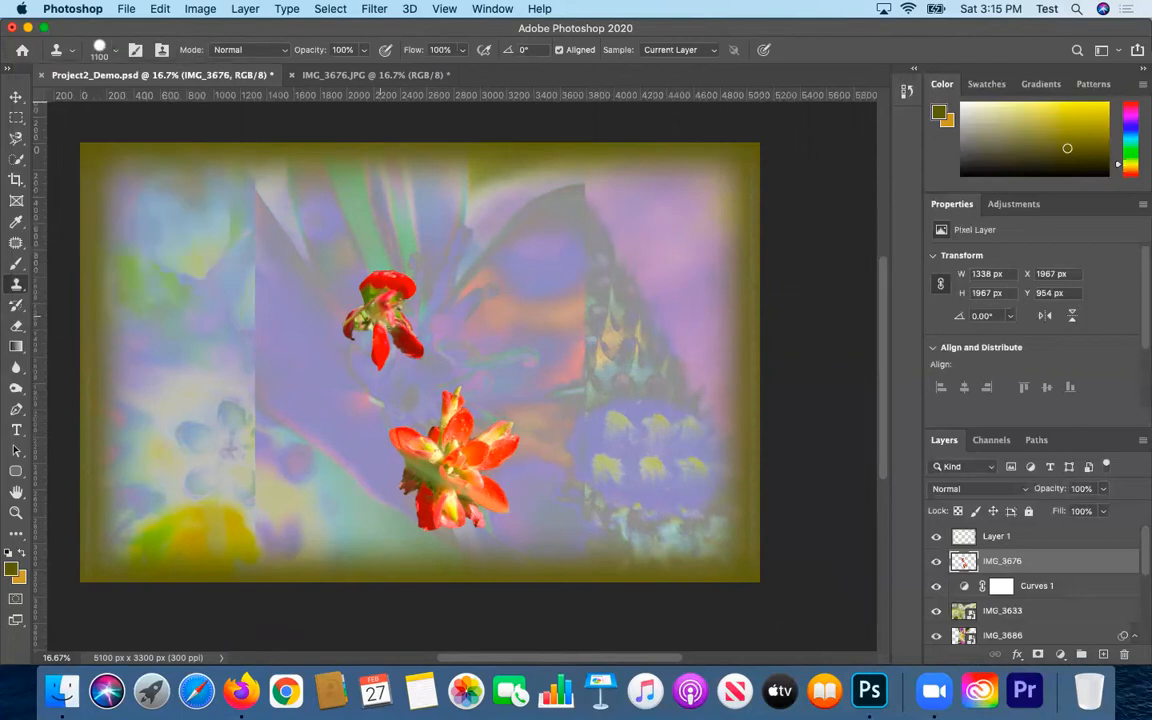
Try to clone the upper flower with a single stamp, undo it and restore the cleared selection
{"action": "left_click", "coordinate": [380, 316], "text": "alt"}
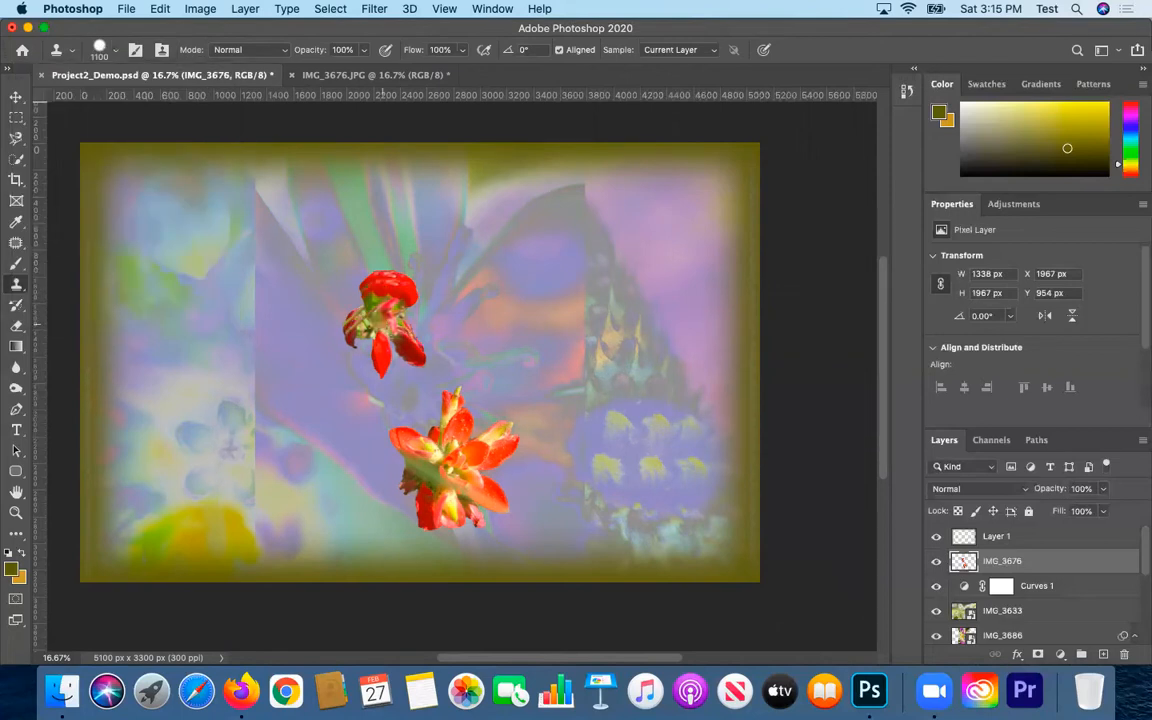
{"action": "left_click", "coordinate": [630, 314]}
{"action": "key", "text": "super+z"}
{"action": "key", "text": "super+z"}
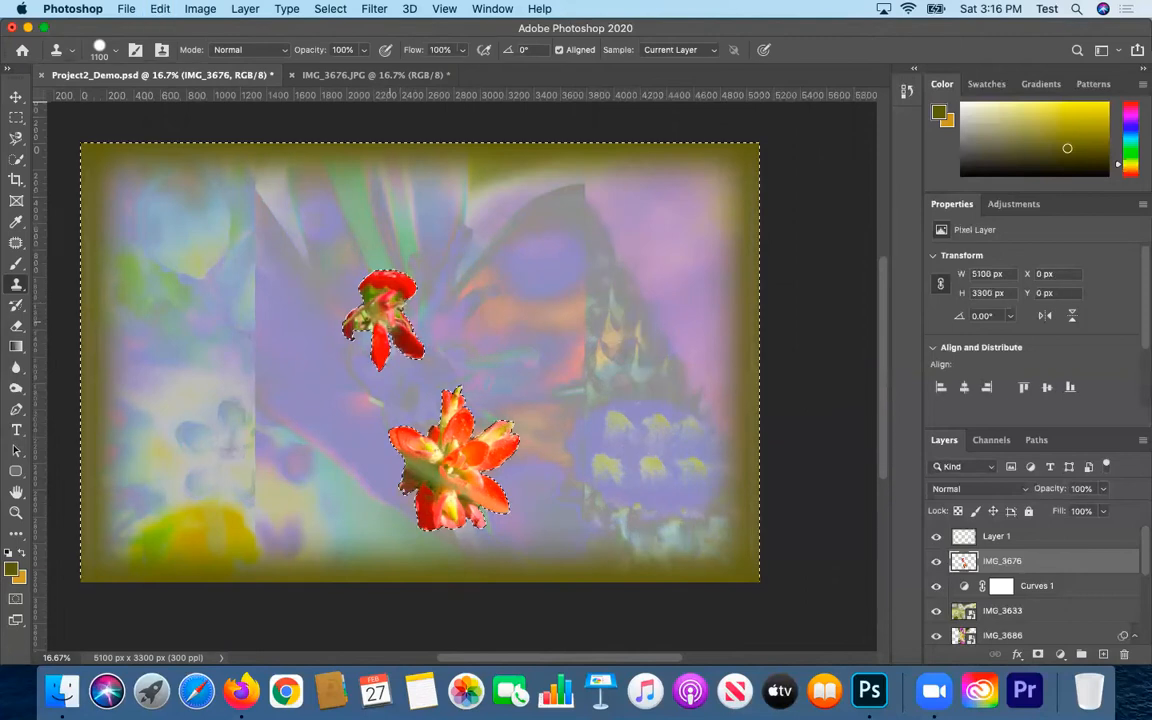
{"action": "left_click", "coordinate": [160, 9]}
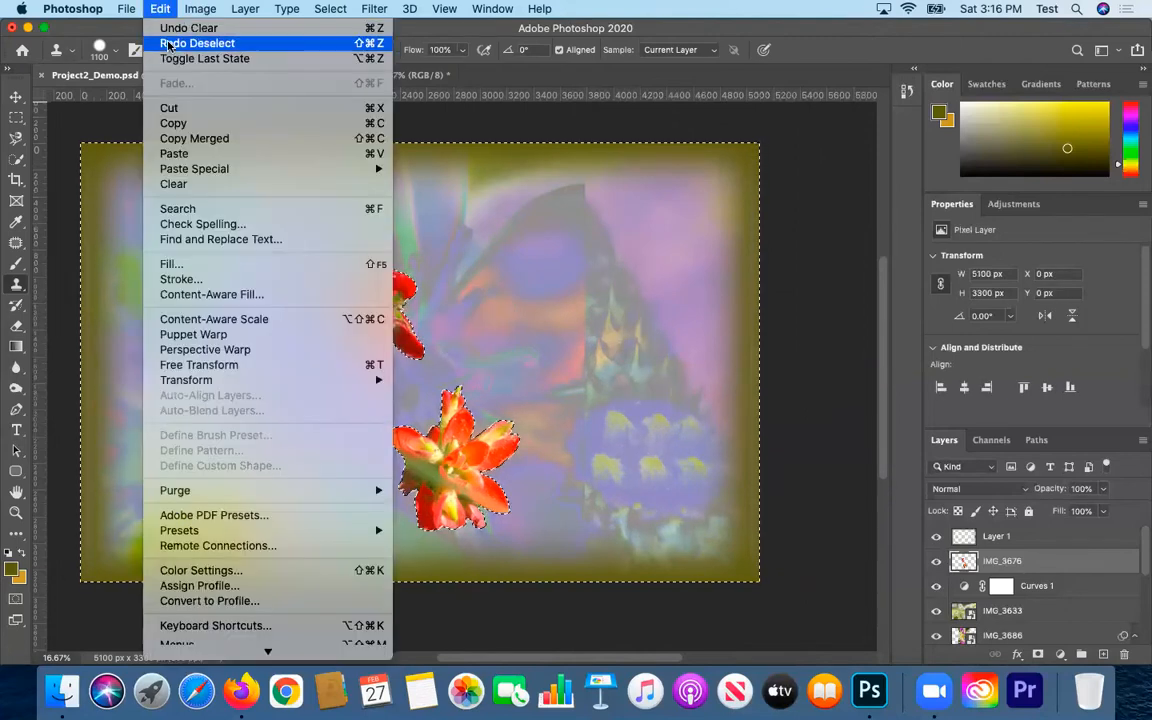
{"action": "left_click", "coordinate": [168, 45]}
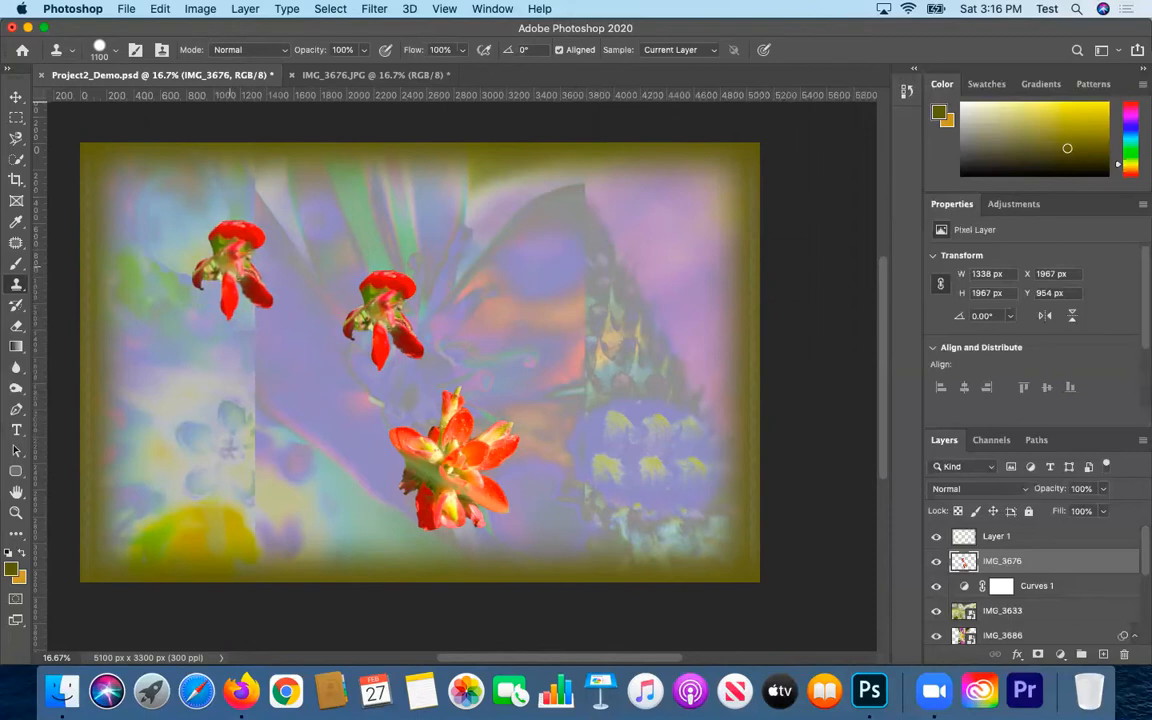
Stamp two clones of the upper flower in the canvas's left part, one level with the original and one beside the lower flower
{"action": "left_click", "coordinate": [231, 447]}
{"action": "left_click", "coordinate": [301, 526]}
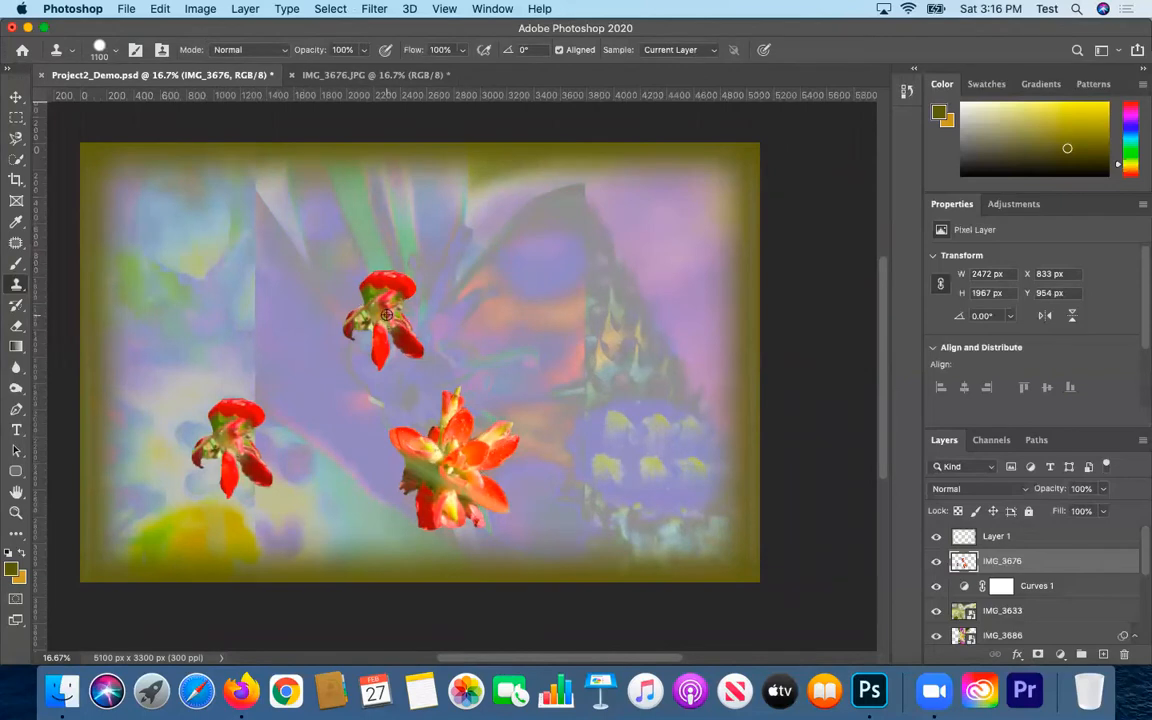
{"action": "left_click", "coordinate": [178, 318]}
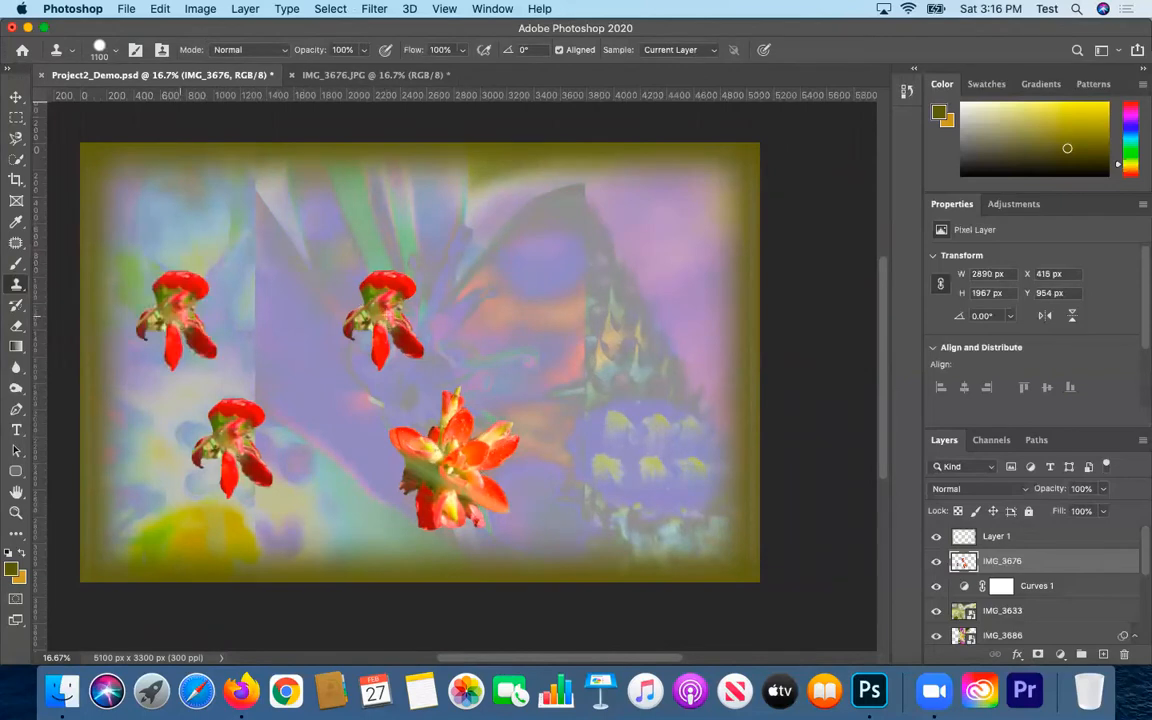
Reduce the Clone Stamp brush to 250 px and paint a copy of the upper flower diagonally above the original
{"action": "key", "text": "bracketleft"}
{"action": "key", "text": "bracketleft"}
{"action": "key", "text": "bracketleft"}
{"action": "key", "text": "bracketleft"}
{"action": "key", "text": "bracketleft"}
{"action": "key", "text": "bracketleft"}
{"action": "key", "text": "bracketleft"}
{"action": "key", "text": "bracketleft"}
{"action": "key", "text": "bracketleft"}
{"action": "left_click", "coordinate": [374, 308], "text": "alt"}
{"action": "mouse_move", "coordinate": [294, 231]}
{"action": "left_mouse_down"}
{"action": "mouse_move", "coordinate": [261, 257]}
{"action": "mouse_move", "coordinate": [313, 265]}
{"action": "mouse_move", "coordinate": [312, 288]}
{"action": "mouse_move", "coordinate": [304, 273]}
{"action": "mouse_move", "coordinate": [328, 226]}
{"action": "mouse_move", "coordinate": [316, 203]}
{"action": "mouse_move", "coordinate": [289, 200]}
{"action": "mouse_move", "coordinate": [323, 195]}
{"action": "mouse_move", "coordinate": [341, 228]}
{"action": "mouse_move", "coordinate": [323, 244]}
{"action": "mouse_move", "coordinate": [341, 269]}
{"action": "mouse_move", "coordinate": [299, 243]}
{"action": "mouse_move", "coordinate": [335, 262]}
{"action": "mouse_move", "coordinate": [336, 281]}
{"action": "mouse_move", "coordinate": [288, 233]}
{"action": "mouse_move", "coordinate": [272, 265]}
{"action": "mouse_move", "coordinate": [293, 266]}
{"action": "mouse_move", "coordinate": [296, 295]}
{"action": "mouse_move", "coordinate": [311, 284]}
{"action": "mouse_move", "coordinate": [286, 246]}
{"action": "mouse_move", "coordinate": [301, 201]}
{"action": "mouse_move", "coordinate": [276, 200]}
{"action": "mouse_move", "coordinate": [292, 222]}
{"action": "mouse_move", "coordinate": [330, 199]}
{"action": "mouse_move", "coordinate": [314, 218]}
{"action": "mouse_move", "coordinate": [318, 244]}
{"action": "mouse_move", "coordinate": [346, 264]}
{"action": "mouse_move", "coordinate": [325, 269]}
{"action": "mouse_move", "coordinate": [270, 245]}
{"action": "left_mouse_up"}
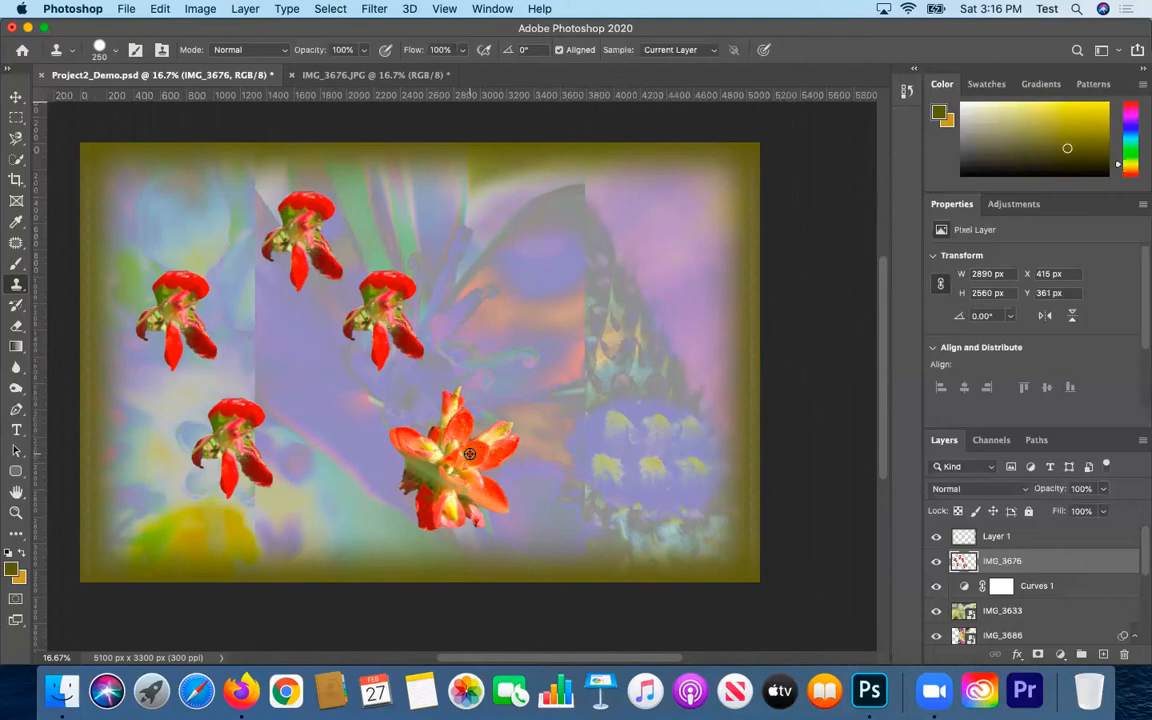
Try to clone petals over the green blade crossing the lower flower and undo the cloning
{"action": "mouse_move", "coordinate": [455, 457]}
{"action": "left_mouse_down"}
{"action": "mouse_move", "coordinate": [424, 472]}
{"action": "mouse_move", "coordinate": [485, 490]}
{"action": "left_mouse_up"}
{"action": "key", "text": "super+z"}
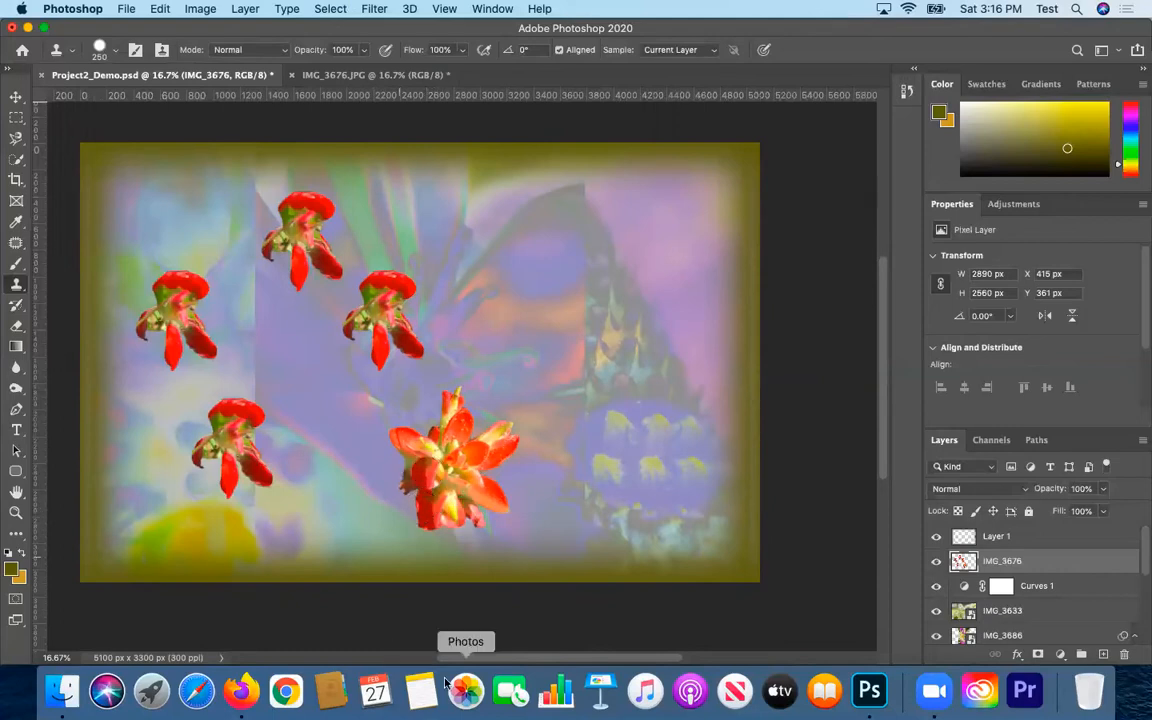
{"action": "left_click", "coordinate": [428, 473]}
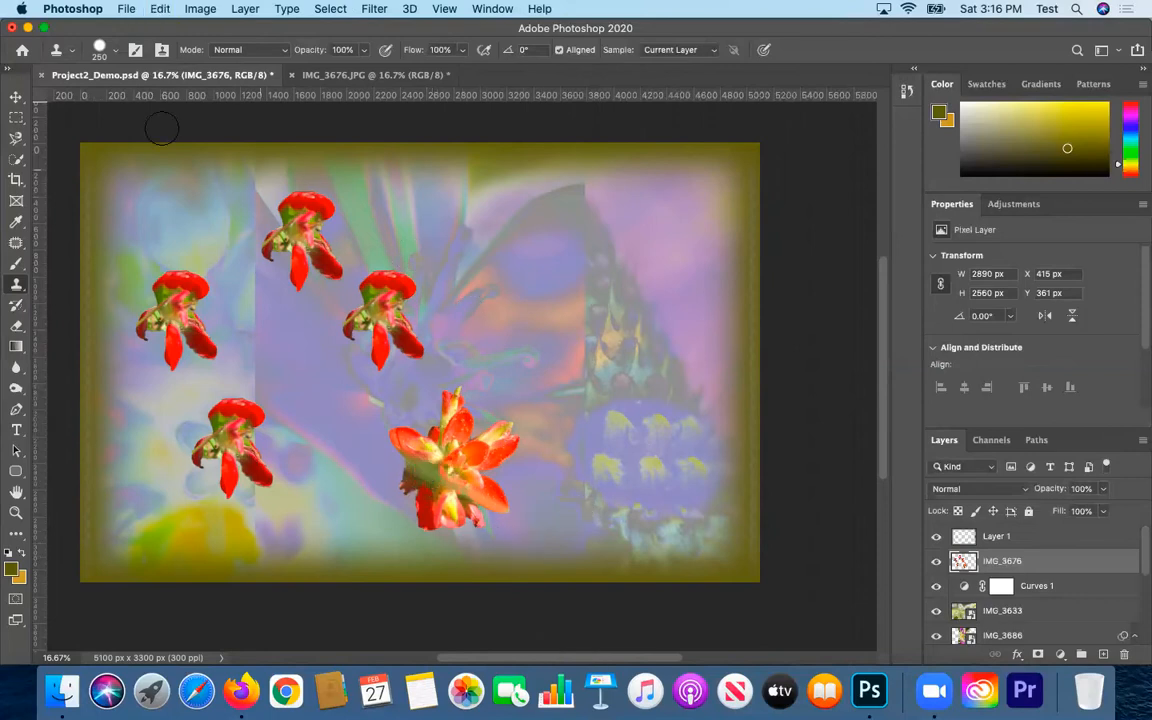
Reduce the Clone Stamp hardness to 49% and clone petals over the green blade crossing the lower flower
{"action": "left_click", "coordinate": [115, 57]}
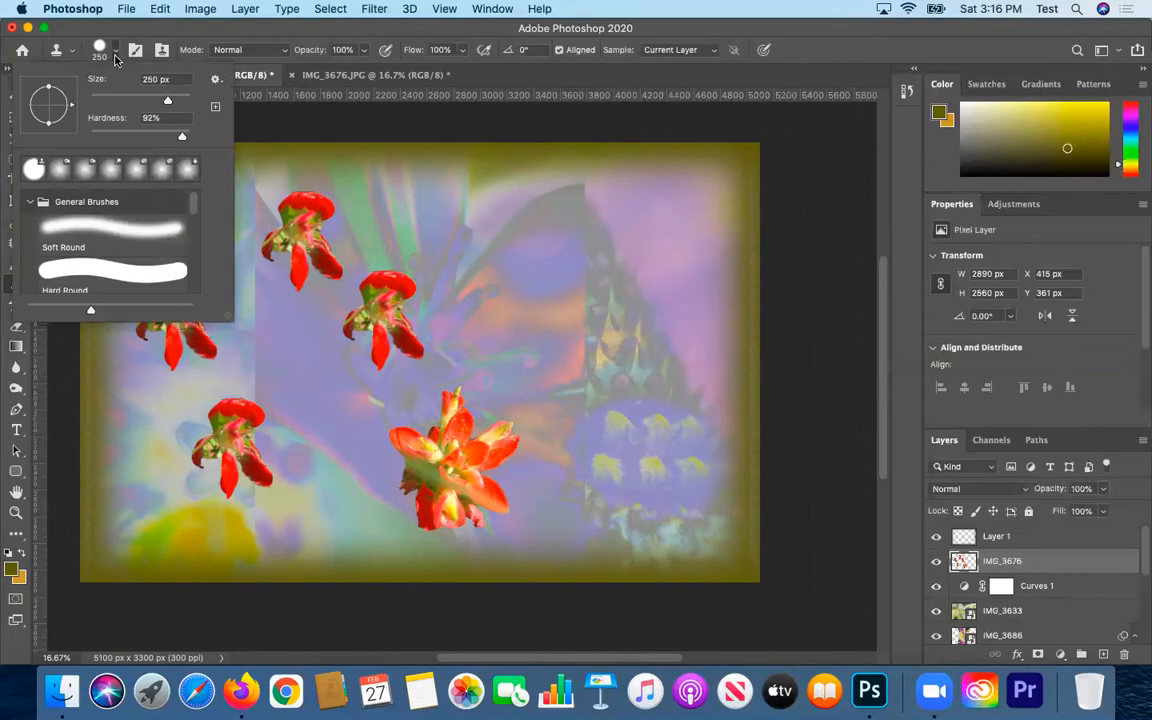
{"action": "left_click", "coordinate": [139, 134]}
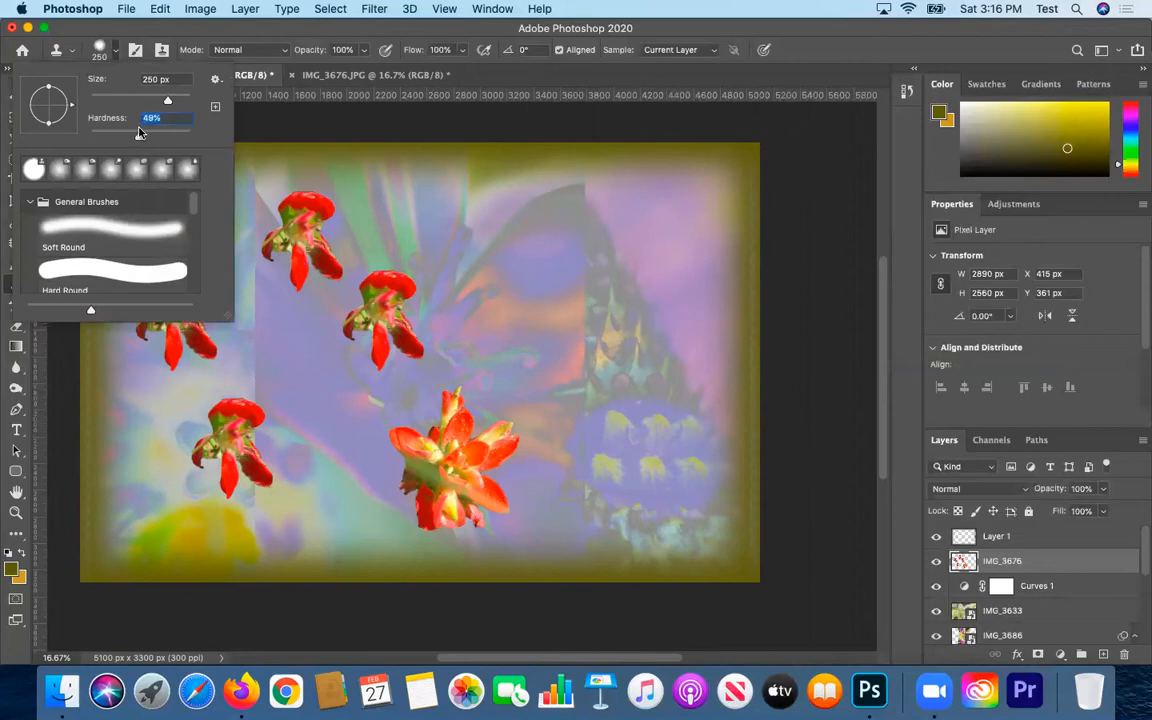
{"action": "left_click", "coordinate": [432, 478], "text": "alt"}
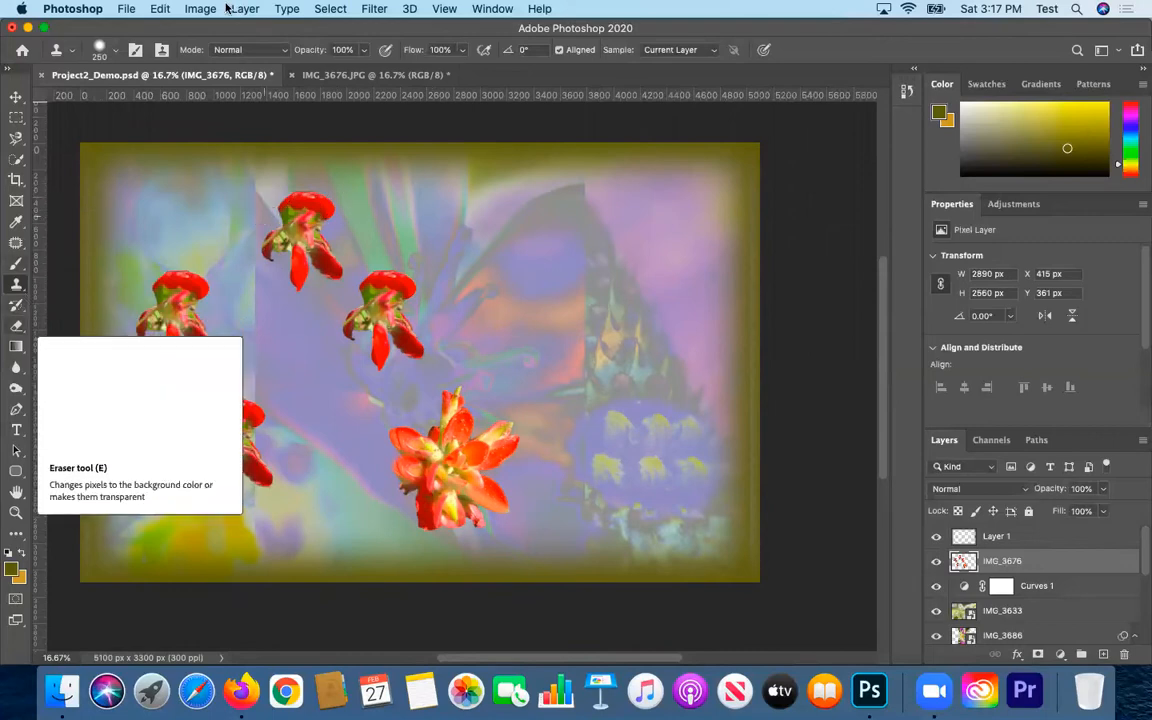
Place IMG_3676.JPG from the Photoshop_Tutorial folder as an embedded smart object and move it over the canvas's right part
{"action": "left_click", "coordinate": [126, 9]}
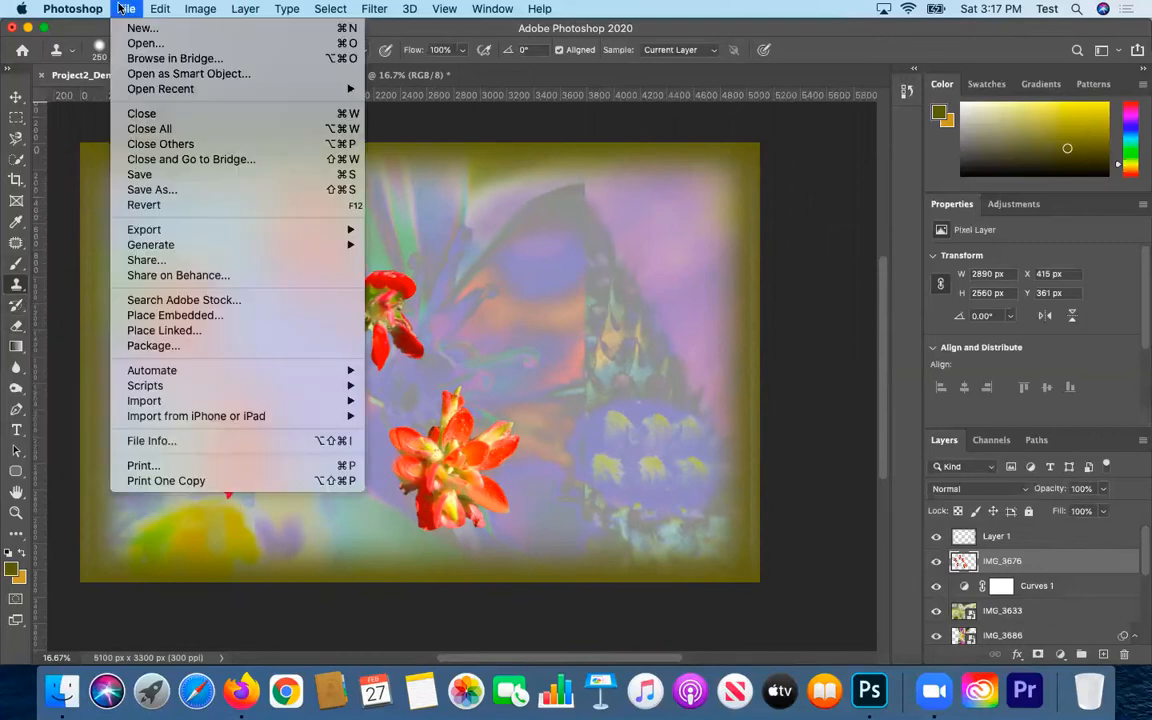
{"action": "left_click", "coordinate": [160, 331]}
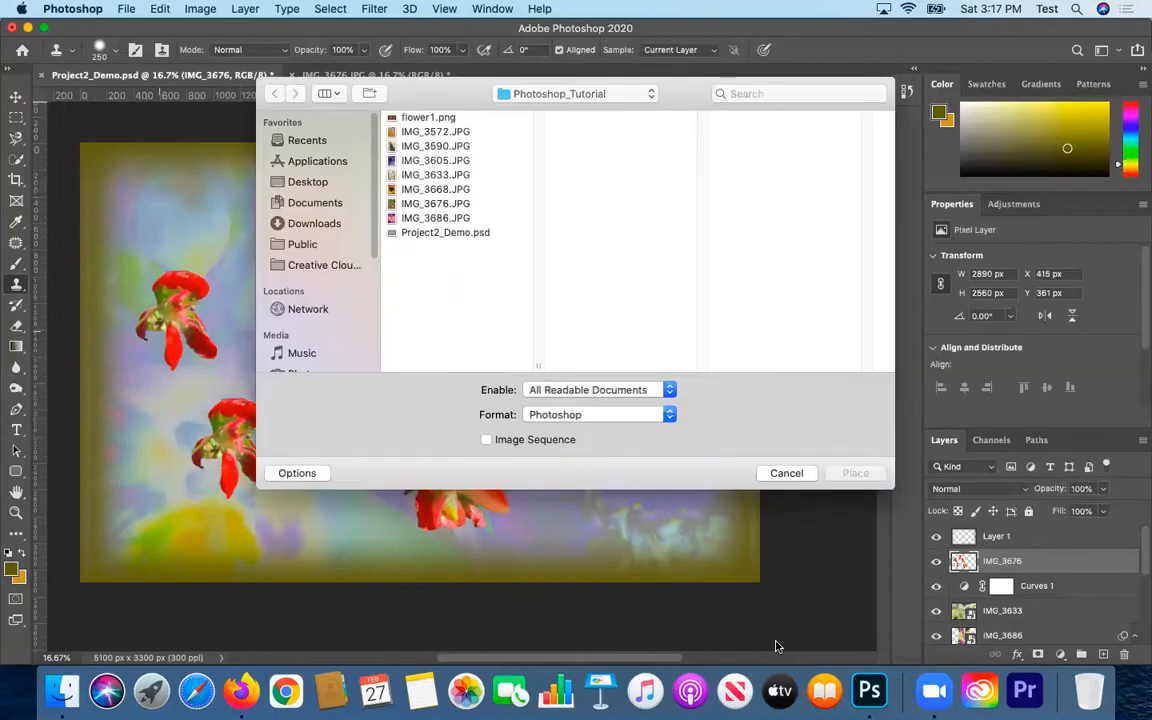
{"action": "left_click", "coordinate": [435, 163]}
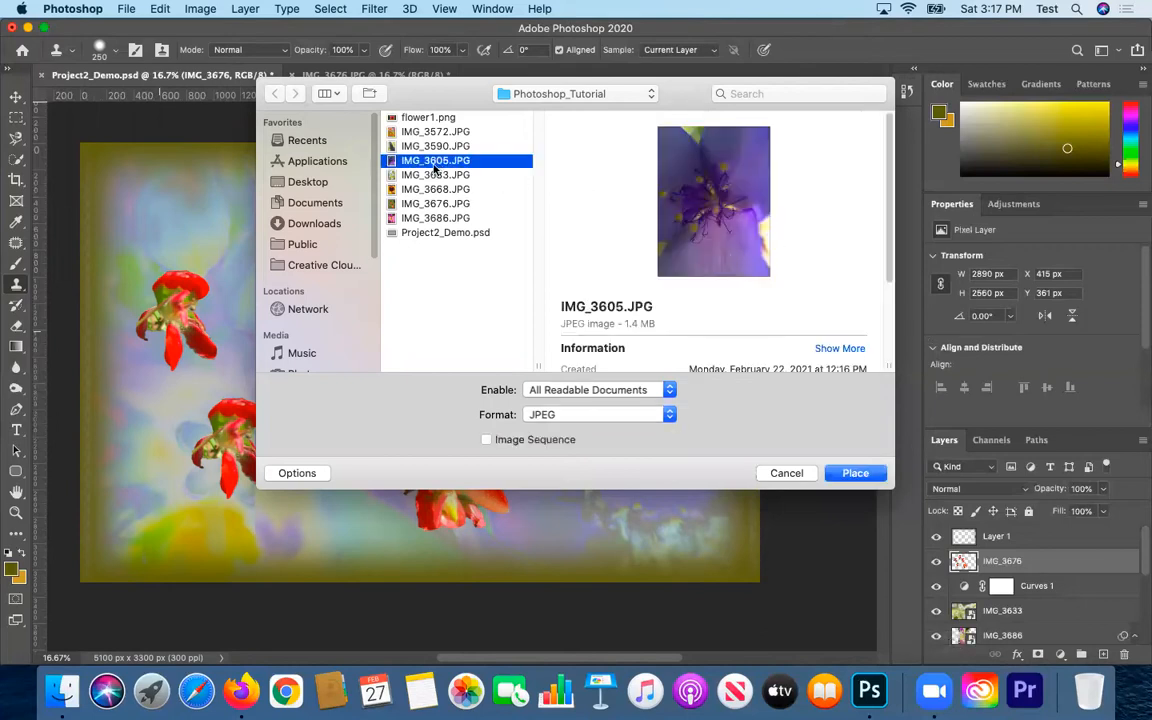
{"action": "left_click", "coordinate": [413, 136]}
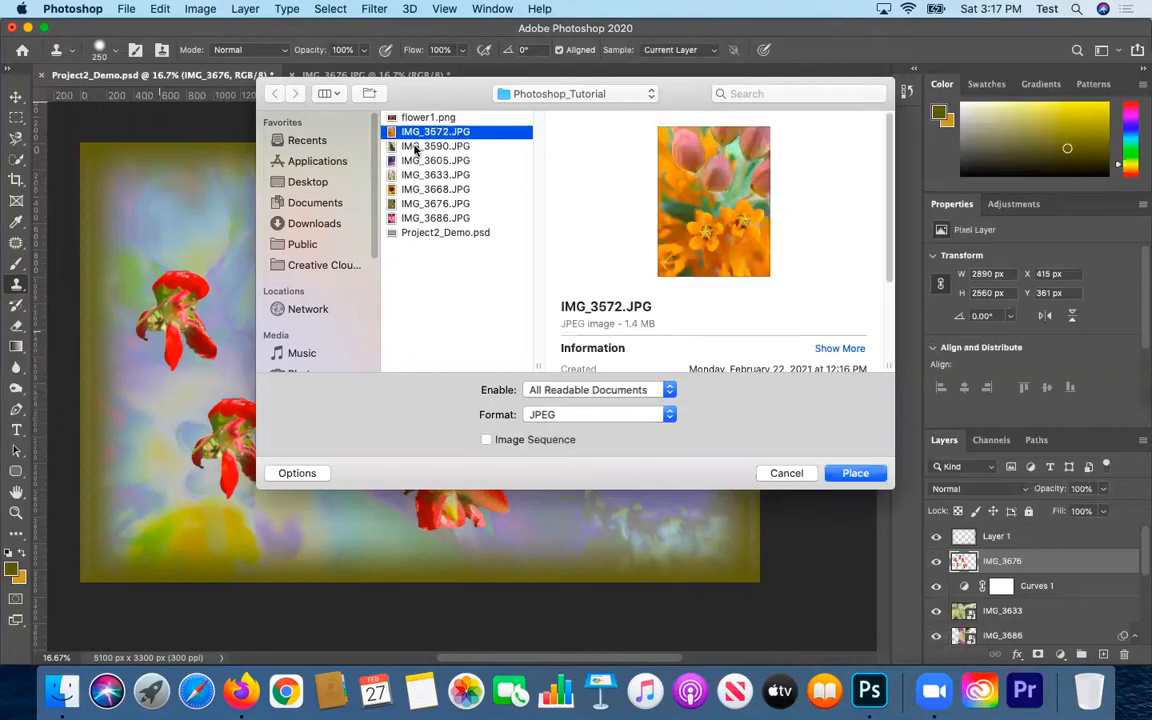
{"action": "left_click", "coordinate": [416, 147]}
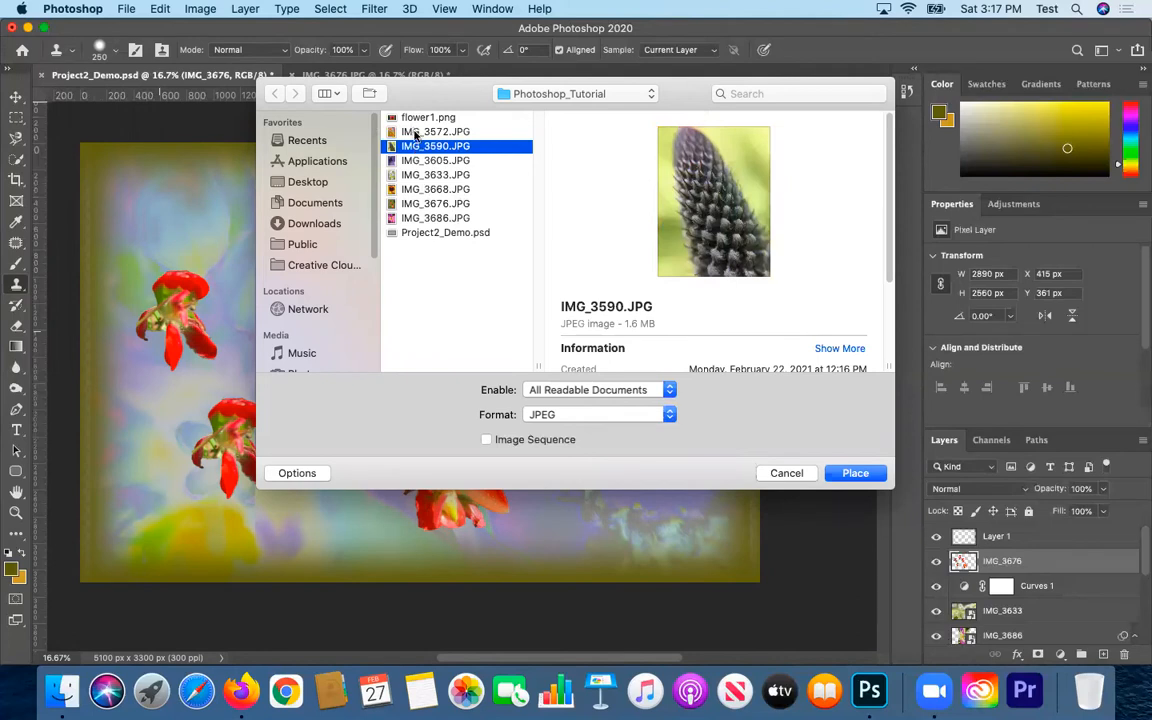
{"action": "left_click", "coordinate": [416, 132]}
{"action": "left_click", "coordinate": [431, 219]}
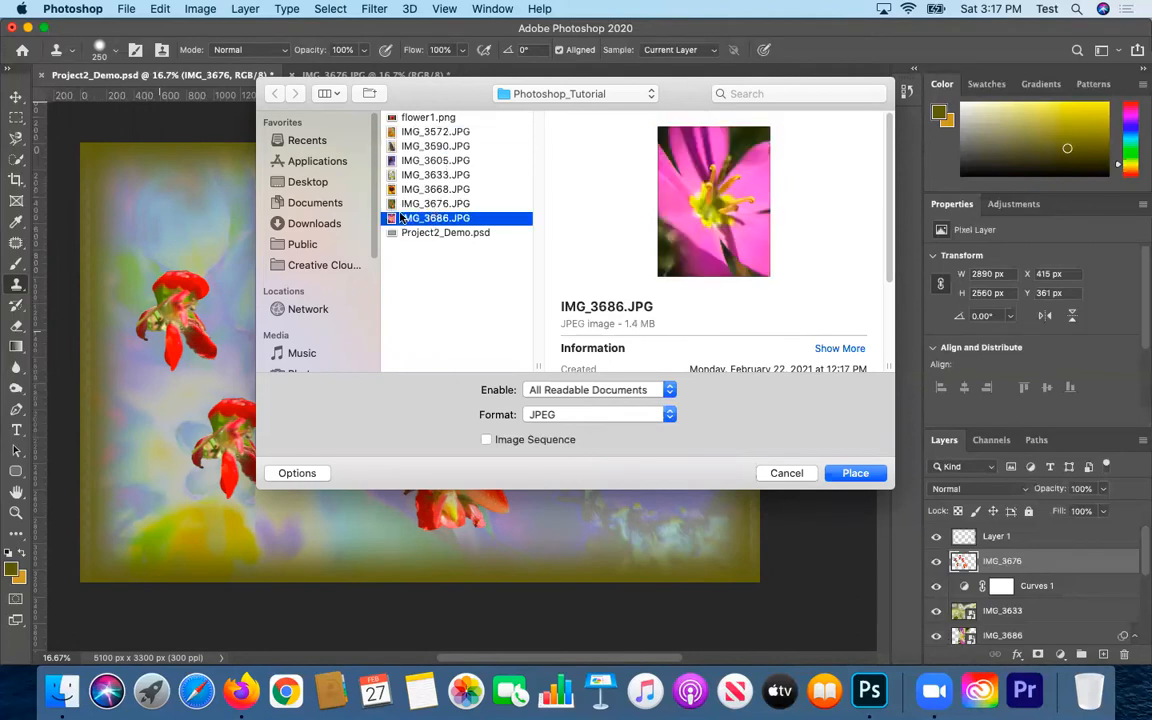
{"action": "left_click", "coordinate": [404, 205]}
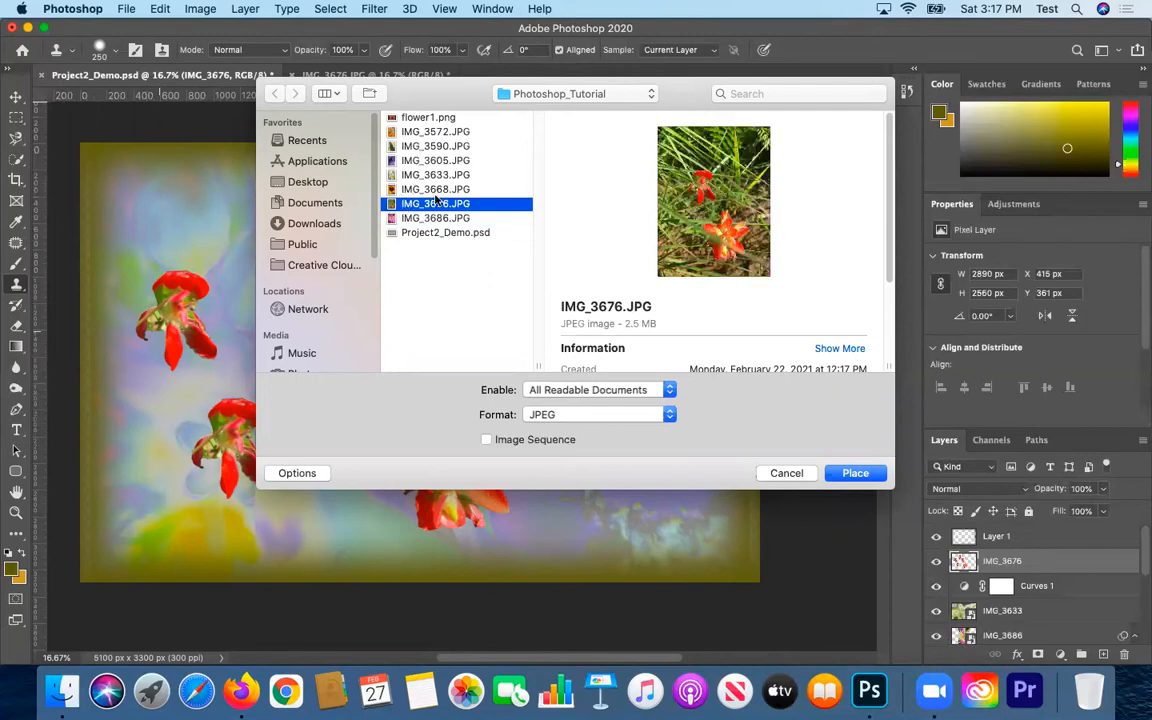
{"action": "left_click", "coordinate": [432, 190]}
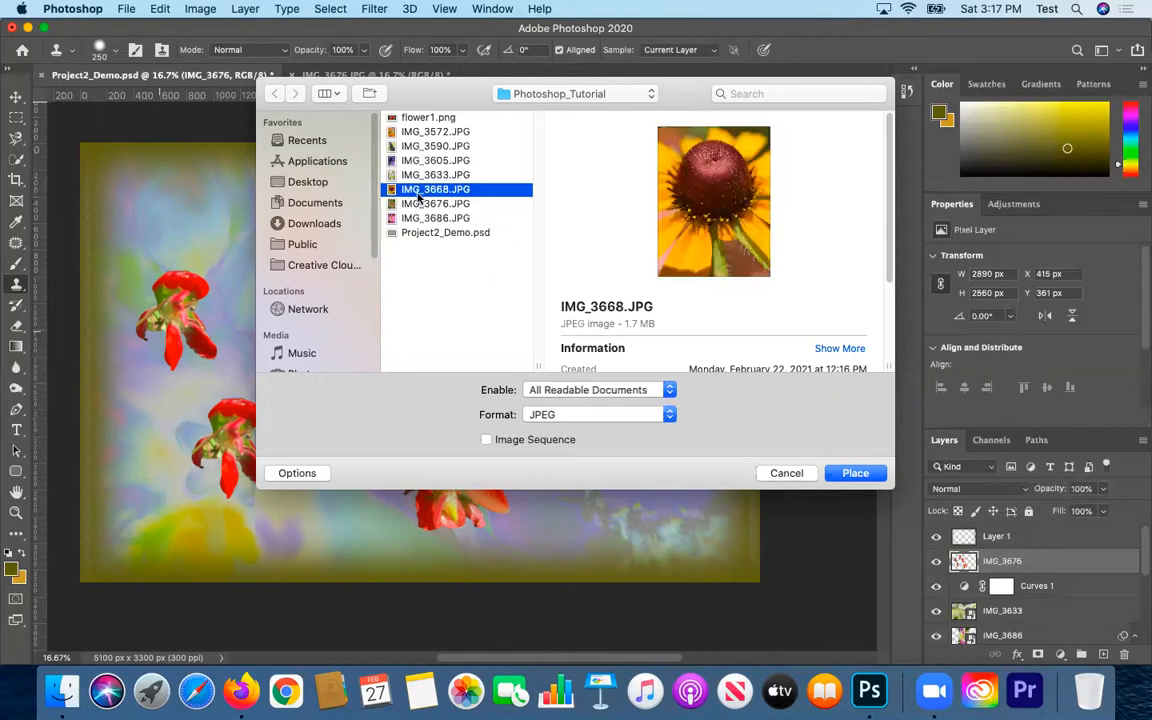
{"action": "left_click", "coordinate": [430, 204]}
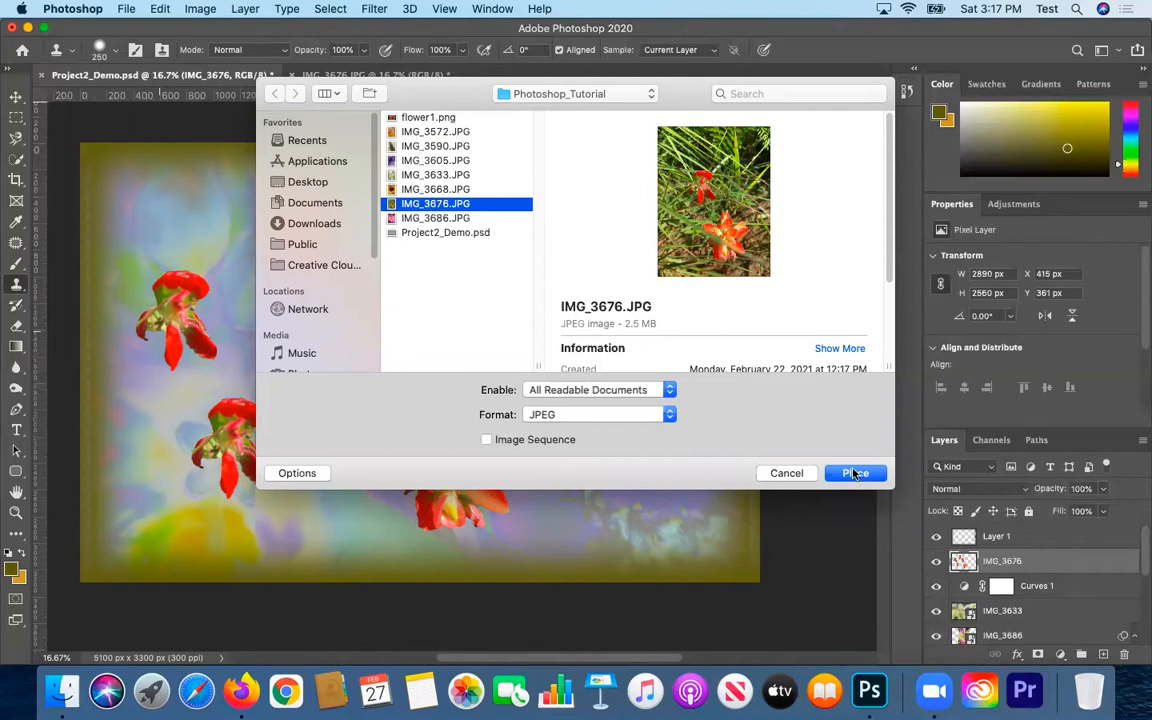
{"action": "left_click", "coordinate": [855, 474]}
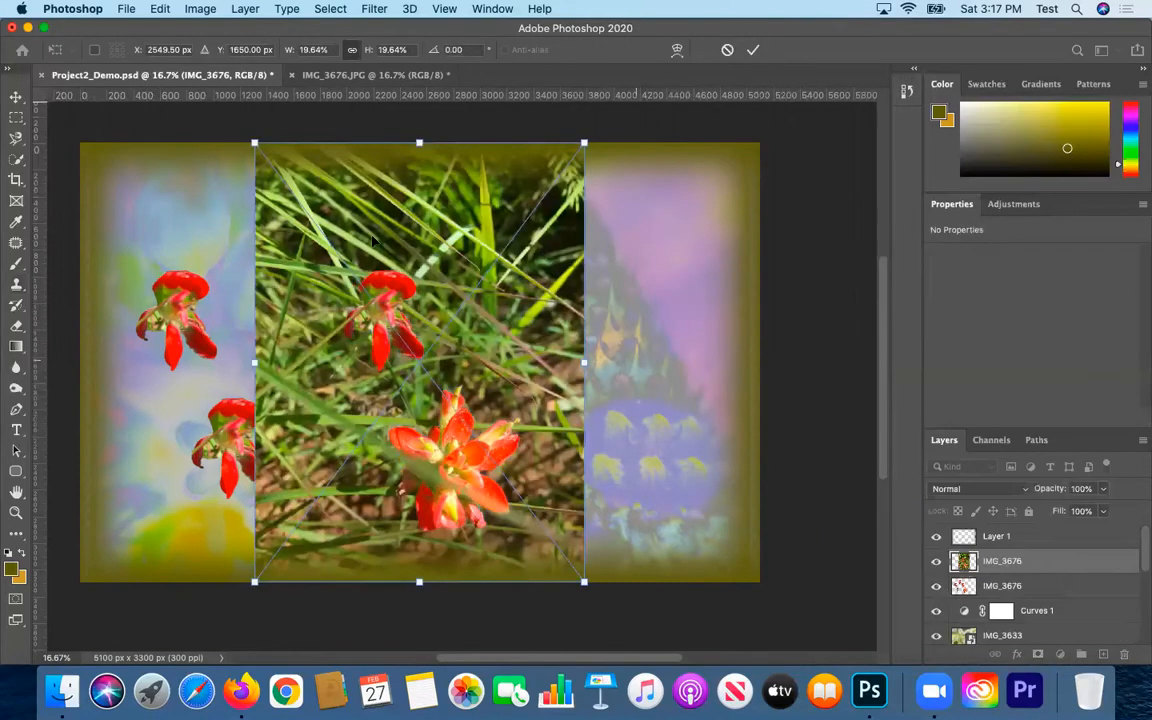
{"action": "left_click", "coordinate": [16, 96]}
{"action": "left_click_drag", "start_coordinate": [531, 273], "coordinate": [692, 272]}
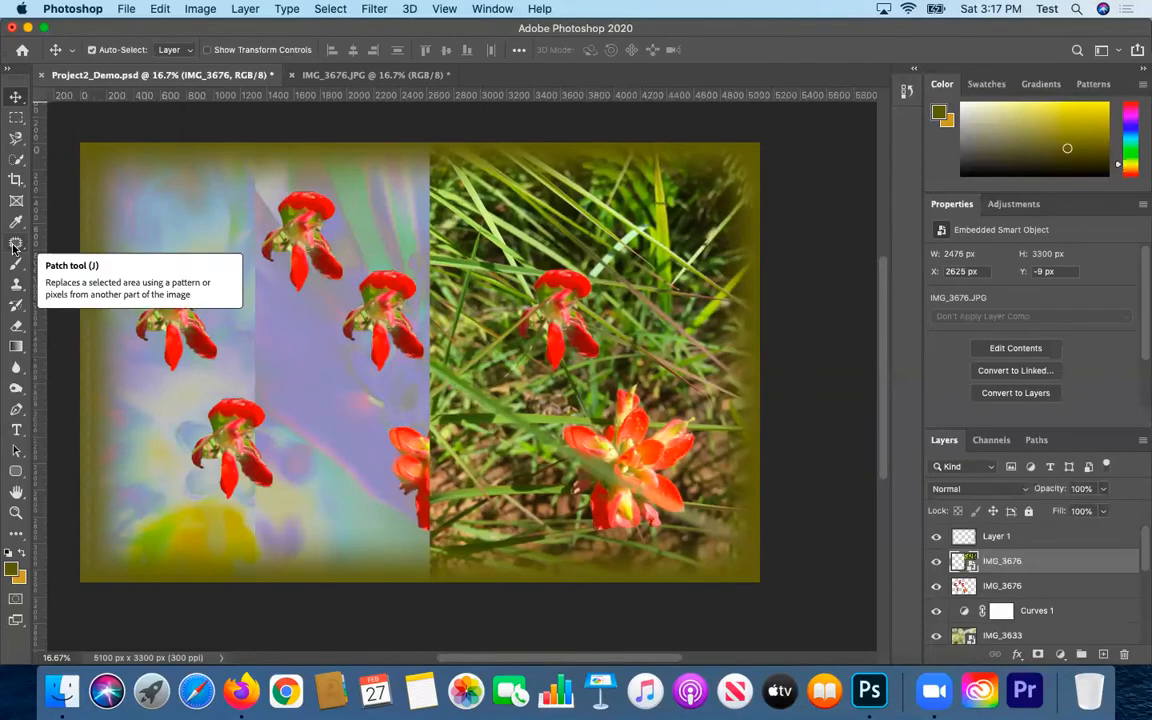
Try to outline the upper flower of the placed photo with the Patch tool and clear the selection
{"action": "left_click", "coordinate": [22, 288]}
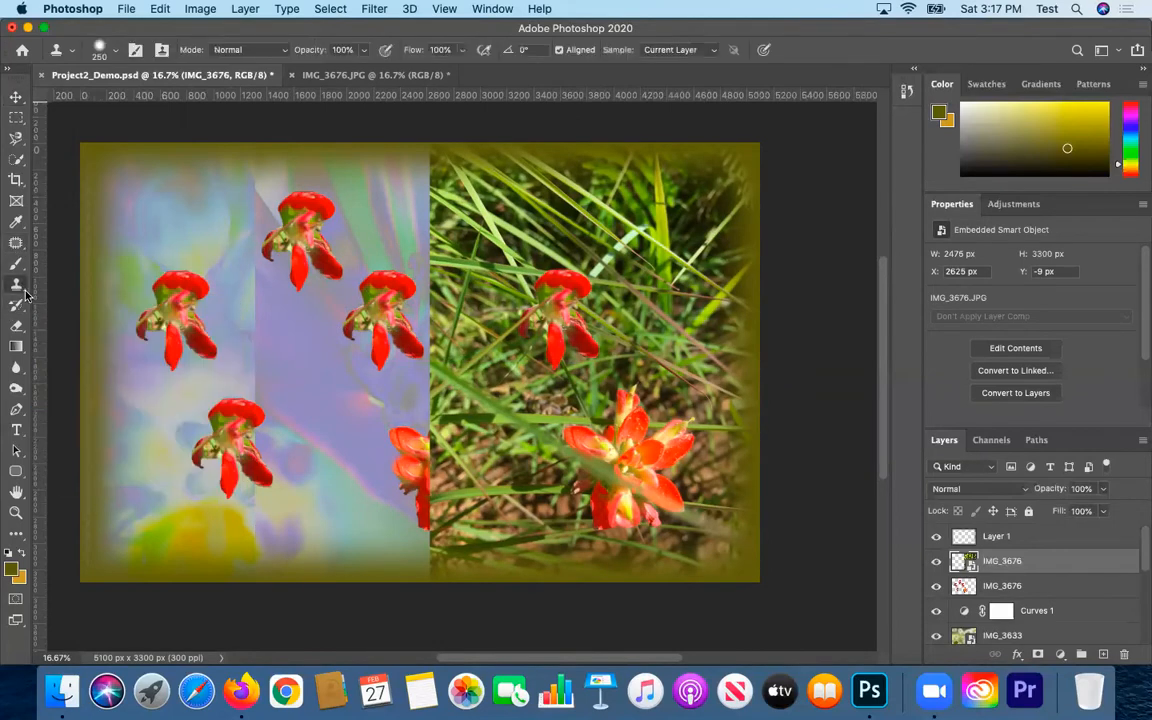
{"action": "left_click", "coordinate": [25, 292]}
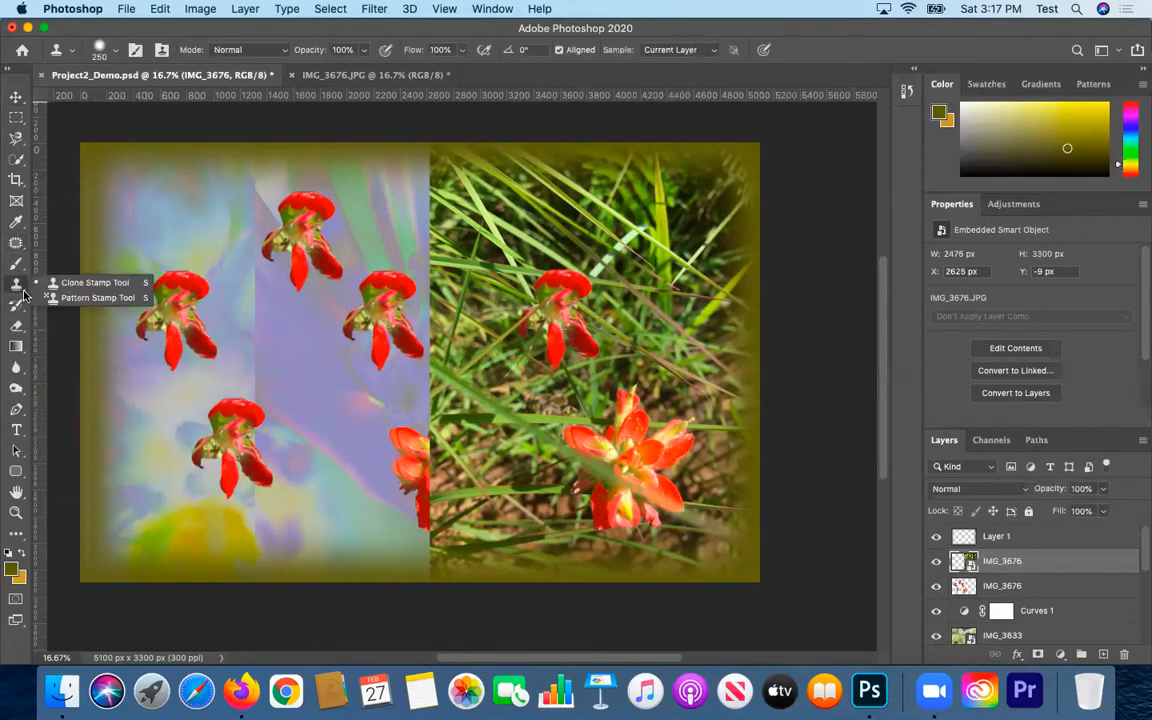
{"action": "left_click", "coordinate": [22, 238]}
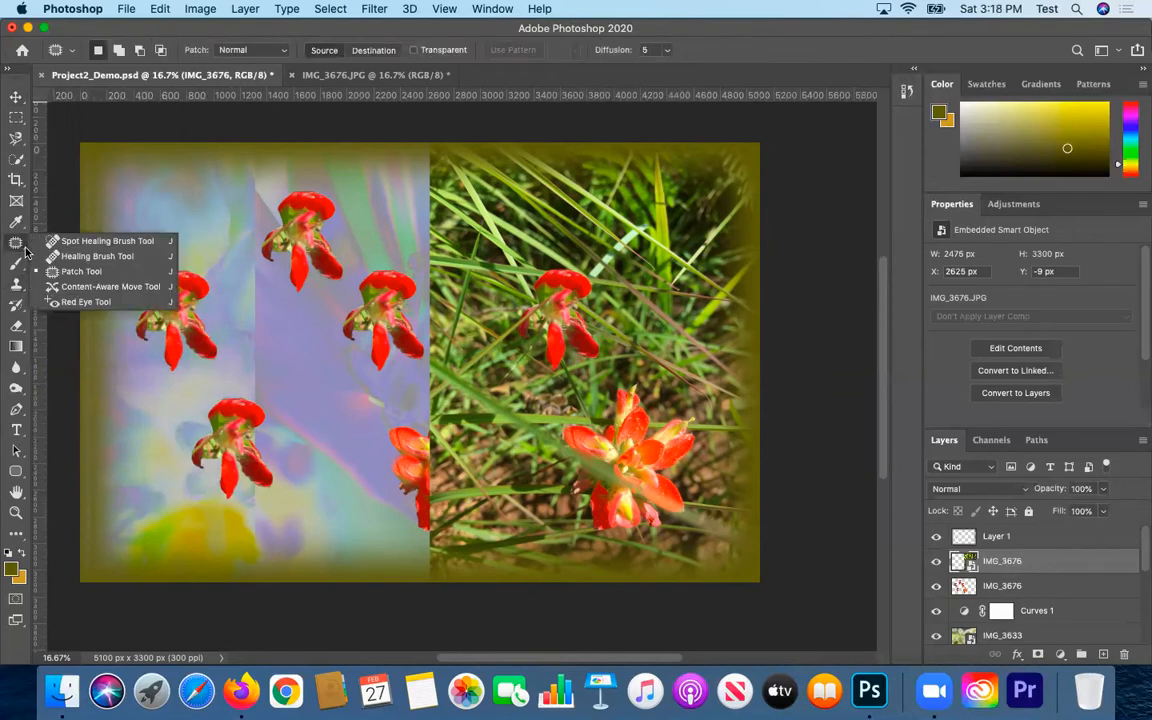
{"action": "left_click", "coordinate": [69, 273]}
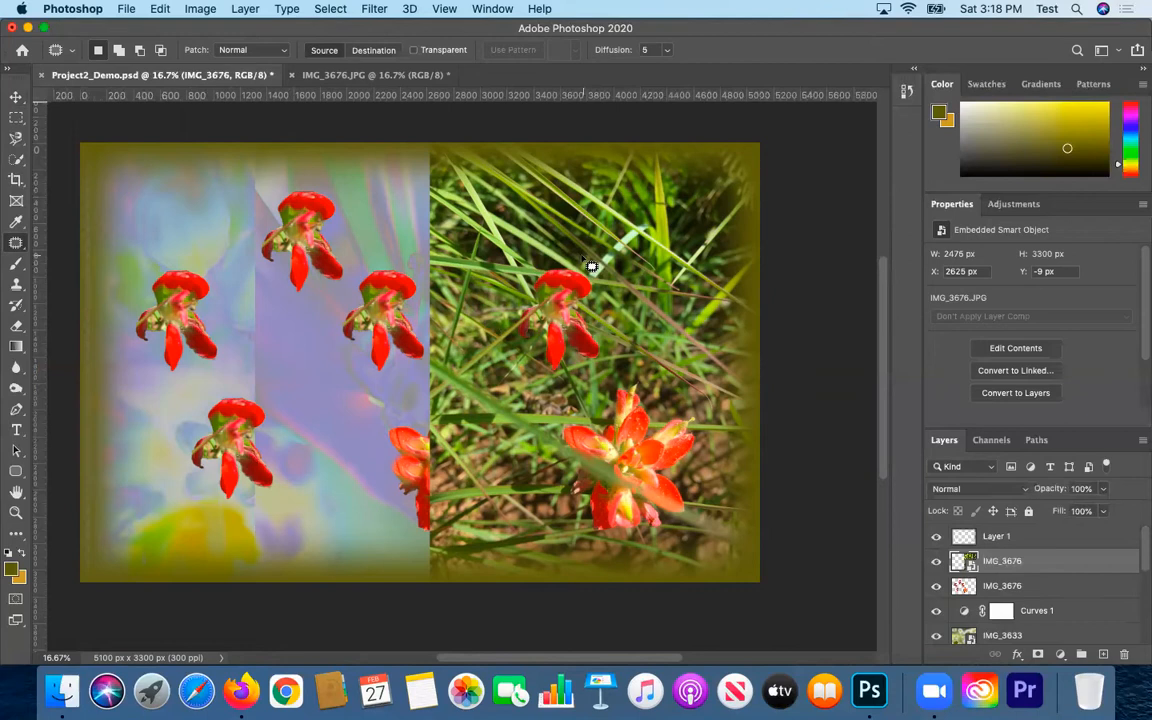
{"action": "mouse_move", "coordinate": [498, 332]}
{"action": "left_mouse_down"}
{"action": "mouse_move", "coordinate": [522, 368]}
{"action": "mouse_move", "coordinate": [561, 384]}
{"action": "left_mouse_up"}
{"action": "left_click_drag", "start_coordinate": [594, 263], "coordinate": [588, 258]}
{"action": "key", "text": "super+d"}
Open the contents of the placed IMG_3676 smart object for editing
{"action": "left_click", "coordinate": [296, 8]}
{"action": "mouse_move", "coordinate": [245, 8]}
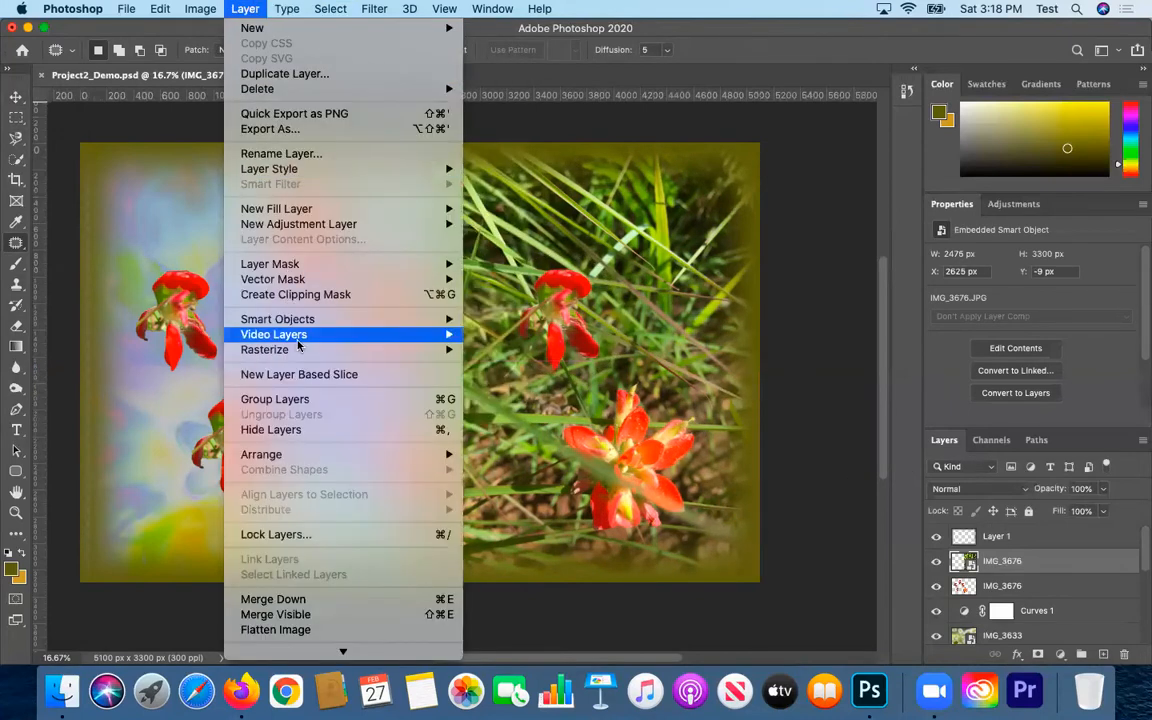
{"action": "mouse_move", "coordinate": [301, 350]}
{"action": "mouse_move", "coordinate": [301, 322]}
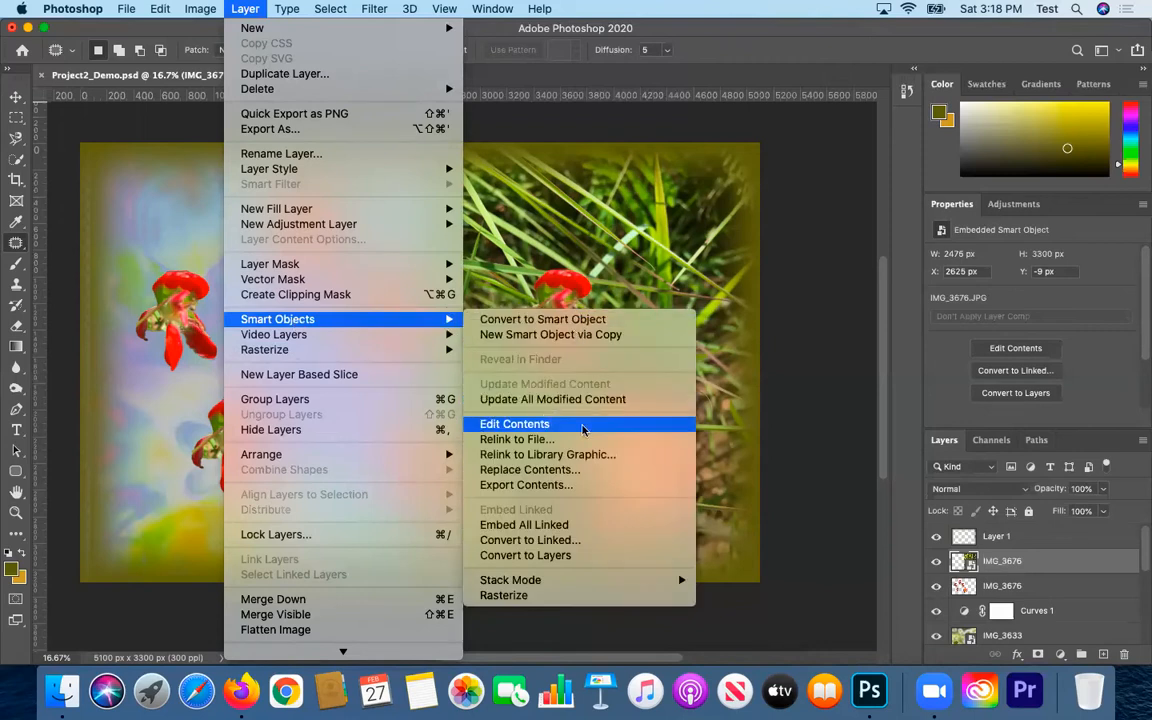
{"action": "left_click", "coordinate": [531, 425]}
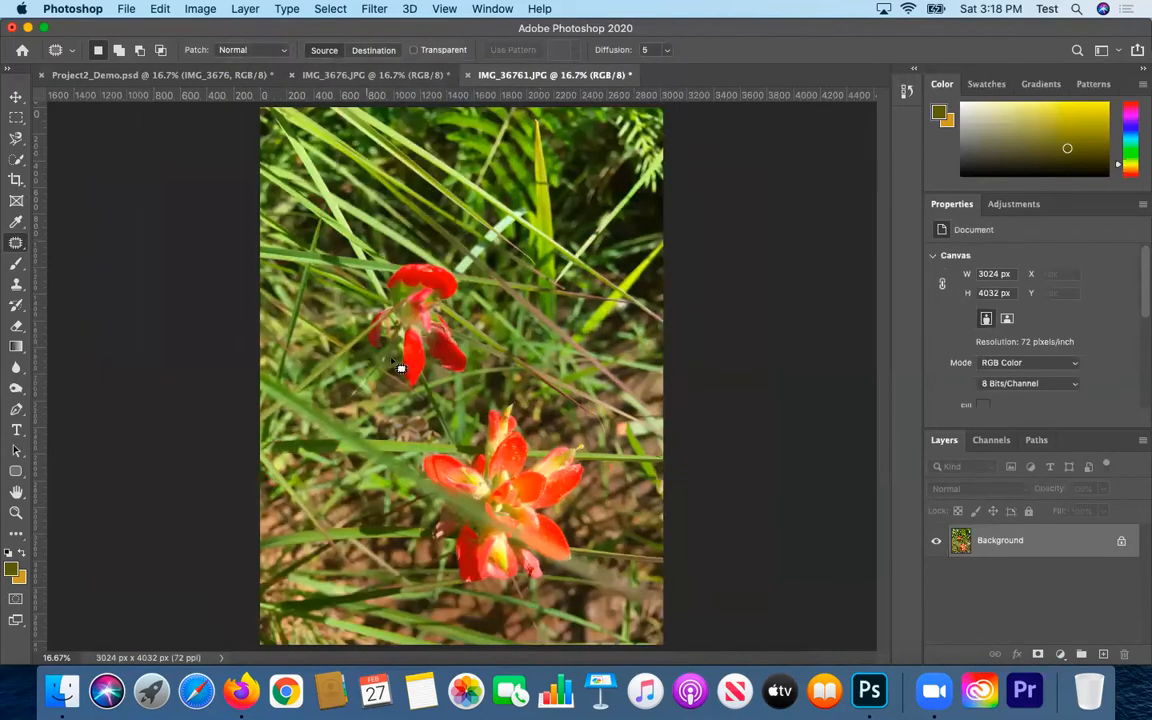
Try to patch the upper flower with the grass area beside it and undo the patch
{"action": "mouse_move", "coordinate": [480, 250]}
{"action": "left_mouse_down"}
{"action": "mouse_move", "coordinate": [420, 242]}
{"action": "mouse_move", "coordinate": [357, 300]}
{"action": "mouse_move", "coordinate": [342, 339]}
{"action": "mouse_move", "coordinate": [460, 430]}
{"action": "mouse_move", "coordinate": [458, 275]}
{"action": "mouse_move", "coordinate": [410, 225]}
{"action": "left_mouse_up"}
{"action": "left_click_drag", "start_coordinate": [400, 322], "coordinate": [533, 295]}
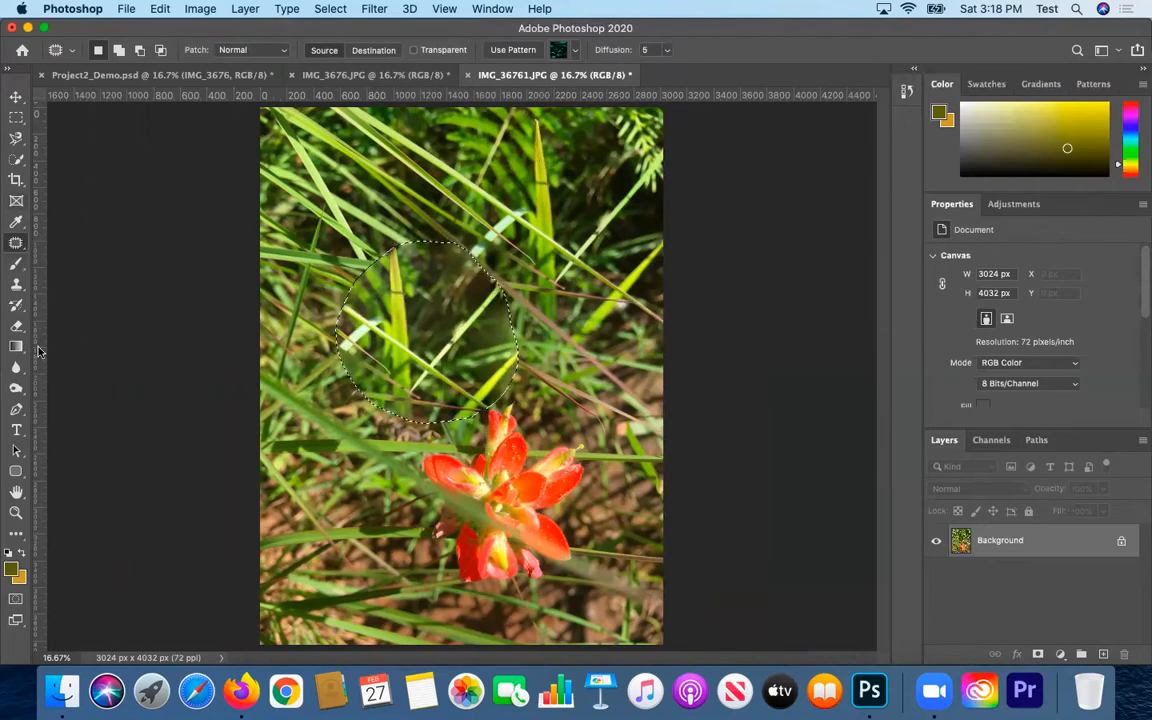
{"action": "left_click", "coordinate": [427, 216]}
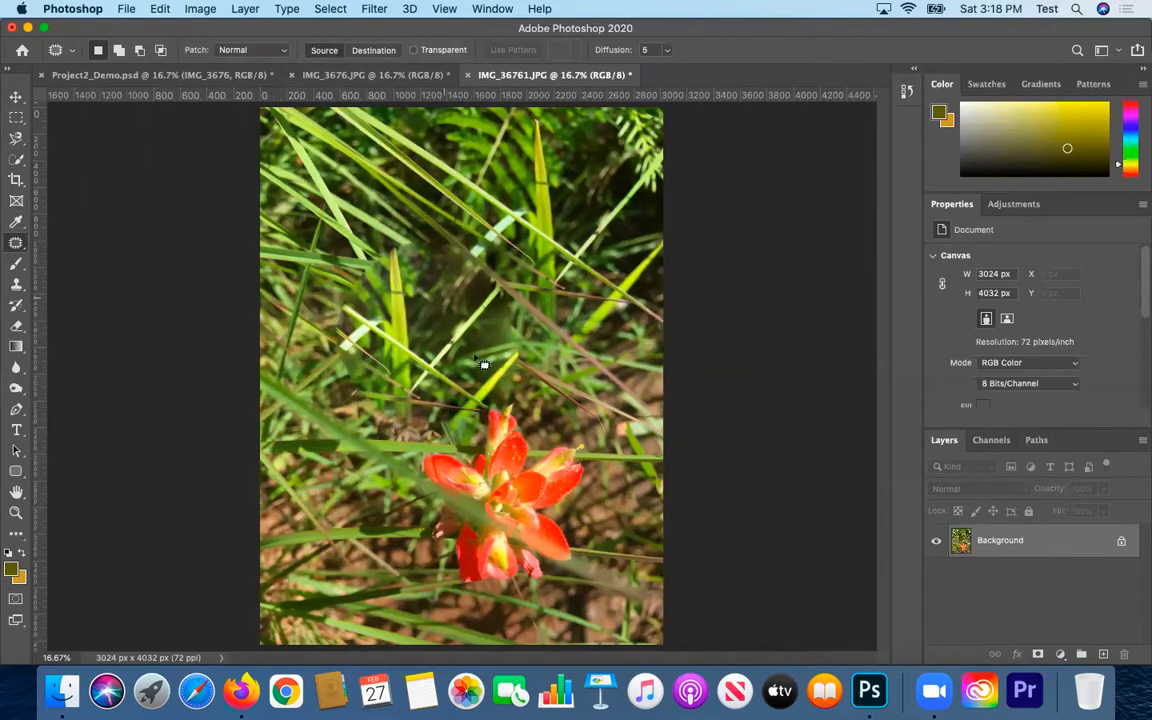
{"action": "key", "text": "super+z"}
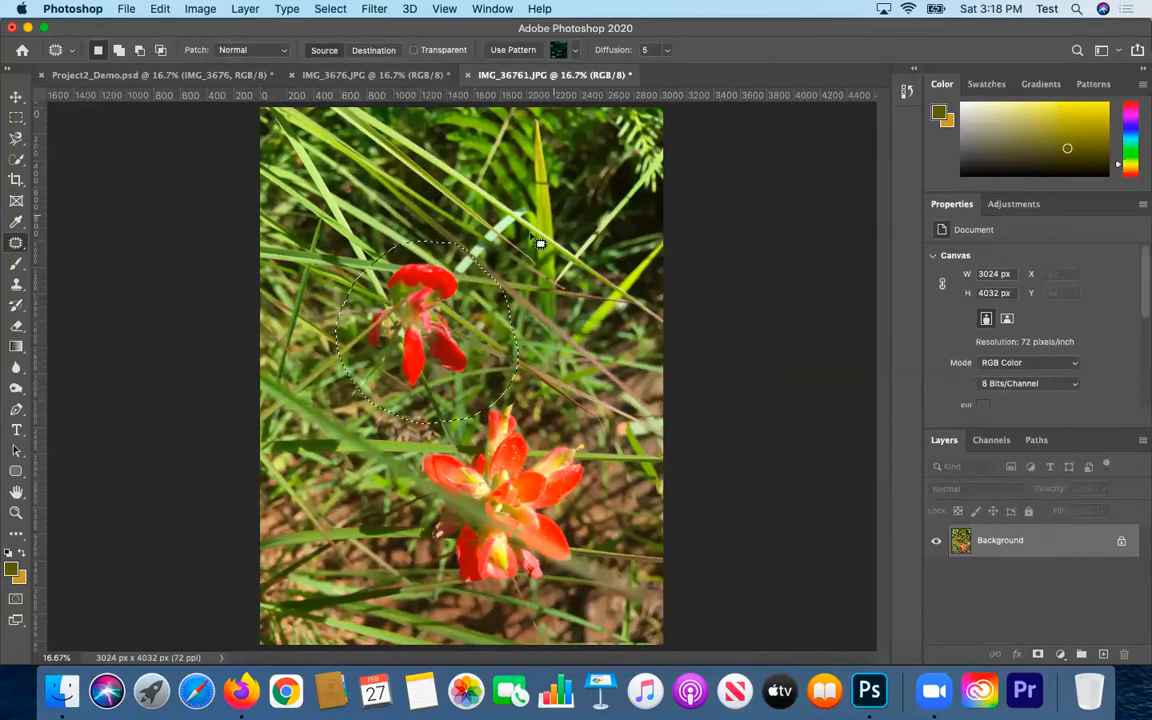
Remove the upper flower with the Content-Aware Spot Healing Brush at 1300 px after clearing the patch selection
{"action": "right_click", "coordinate": [17, 243]}
{"action": "left_click", "coordinate": [62, 241]}
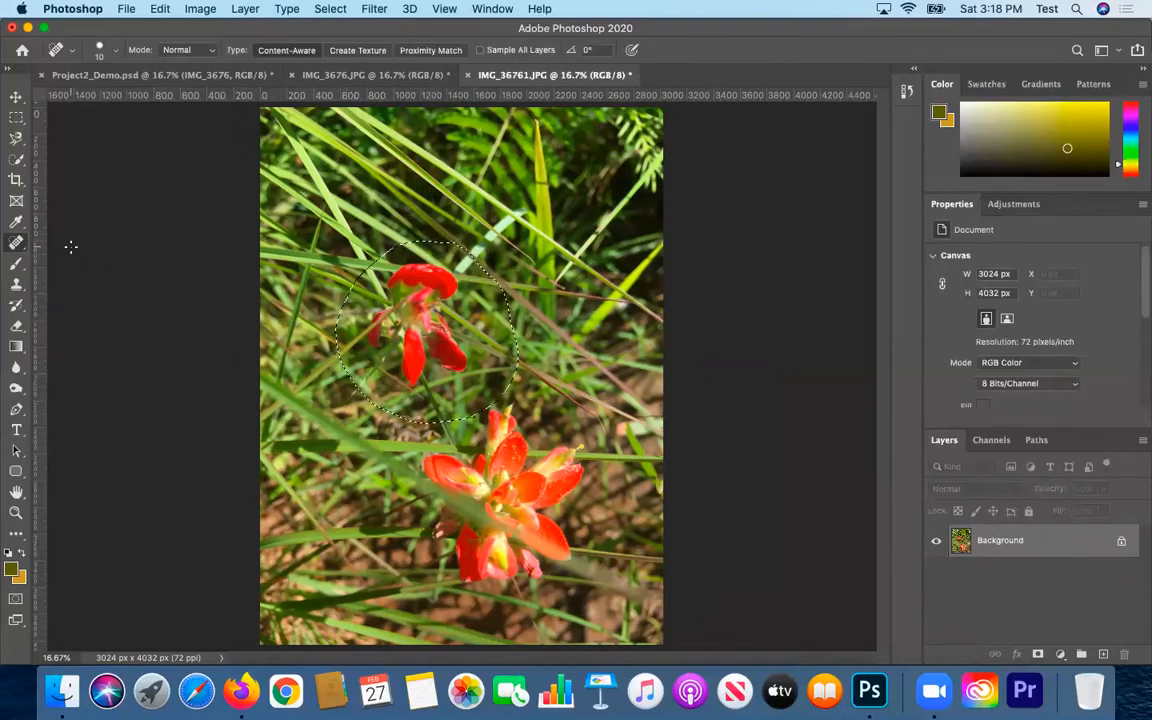
{"action": "key", "text": "bracketright"}
{"action": "key", "text": "bracketright"}
{"action": "key", "text": "bracketright"}
{"action": "key", "text": "super+d"}
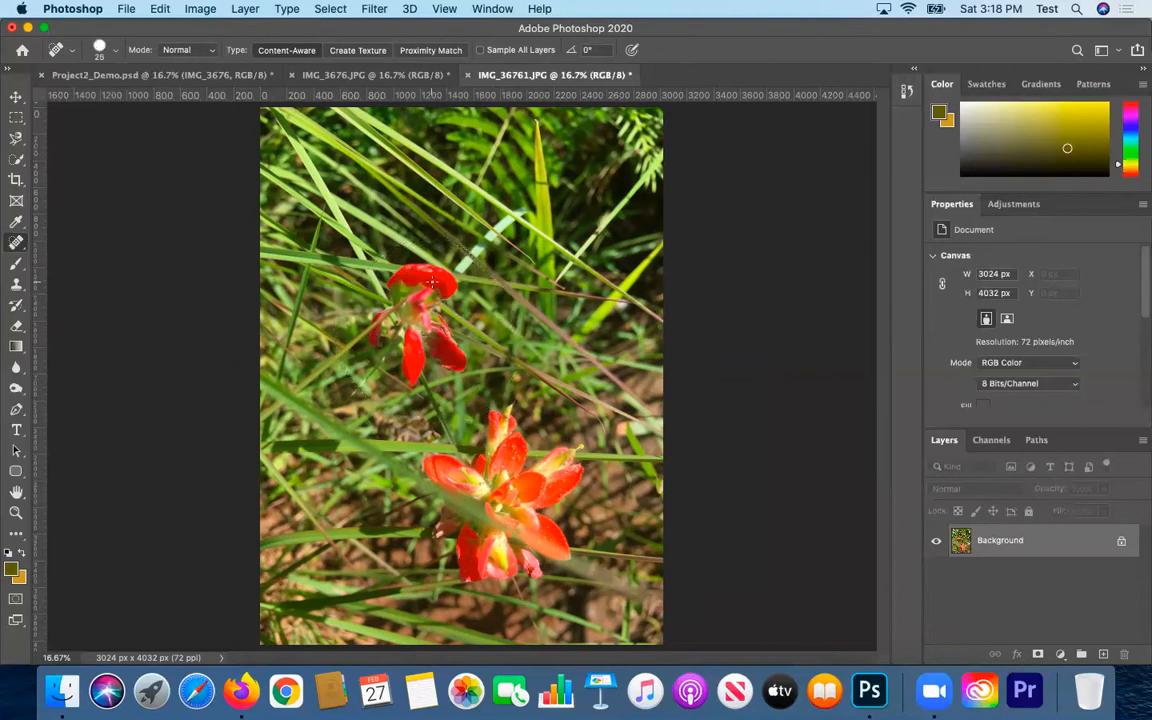
{"action": "key", "text": "bracketright"}
{"action": "key", "text": "bracketright"}
{"action": "key", "text": "bracketright"}
{"action": "key", "text": "bracketright"}
{"action": "key", "text": "bracketright"}
{"action": "key", "text": "bracketright"}
{"action": "key", "text": "bracketright"}
{"action": "key", "text": "bracketright"}
{"action": "key", "text": "bracketright"}
{"action": "key", "text": "bracketright"}
{"action": "key", "text": "bracketright"}
{"action": "key", "text": "bracketright"}
{"action": "key", "text": "bracketright"}
{"action": "key", "text": "bracketright"}
{"action": "key", "text": "bracketright"}
{"action": "left_click", "coordinate": [416, 316]}
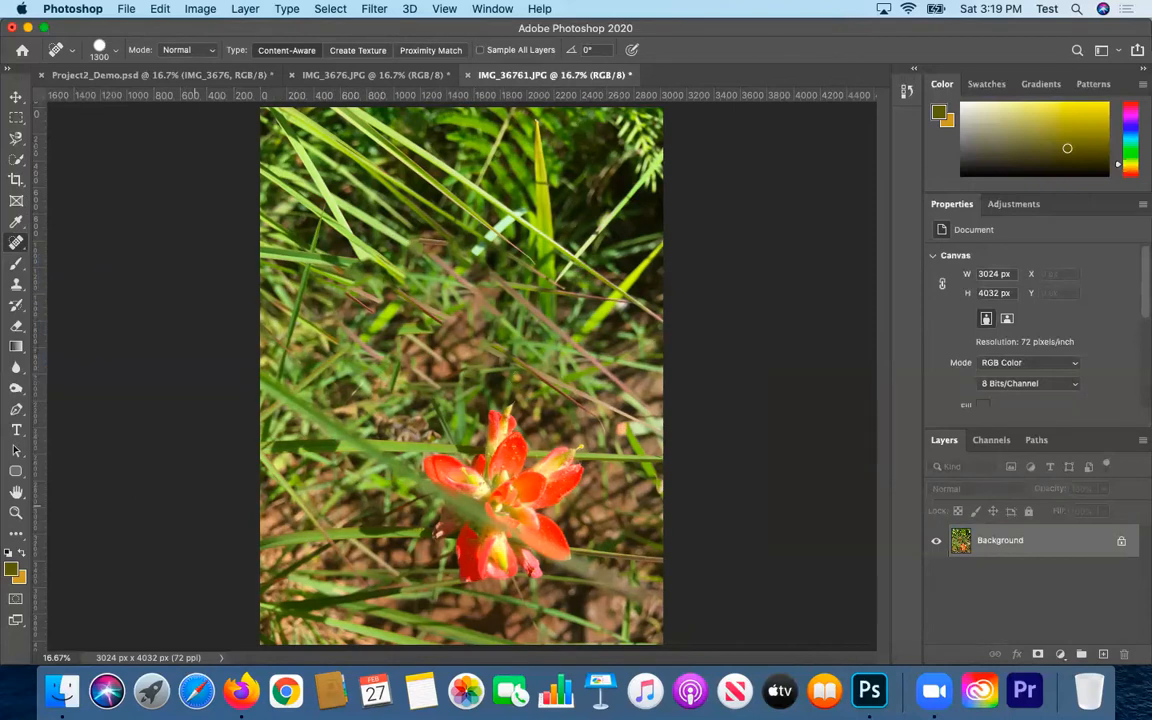
Save the retouched smart object contents and return to Project2_Demo.psd to check the updated photo
{"action": "left_click", "coordinate": [205, 75]}
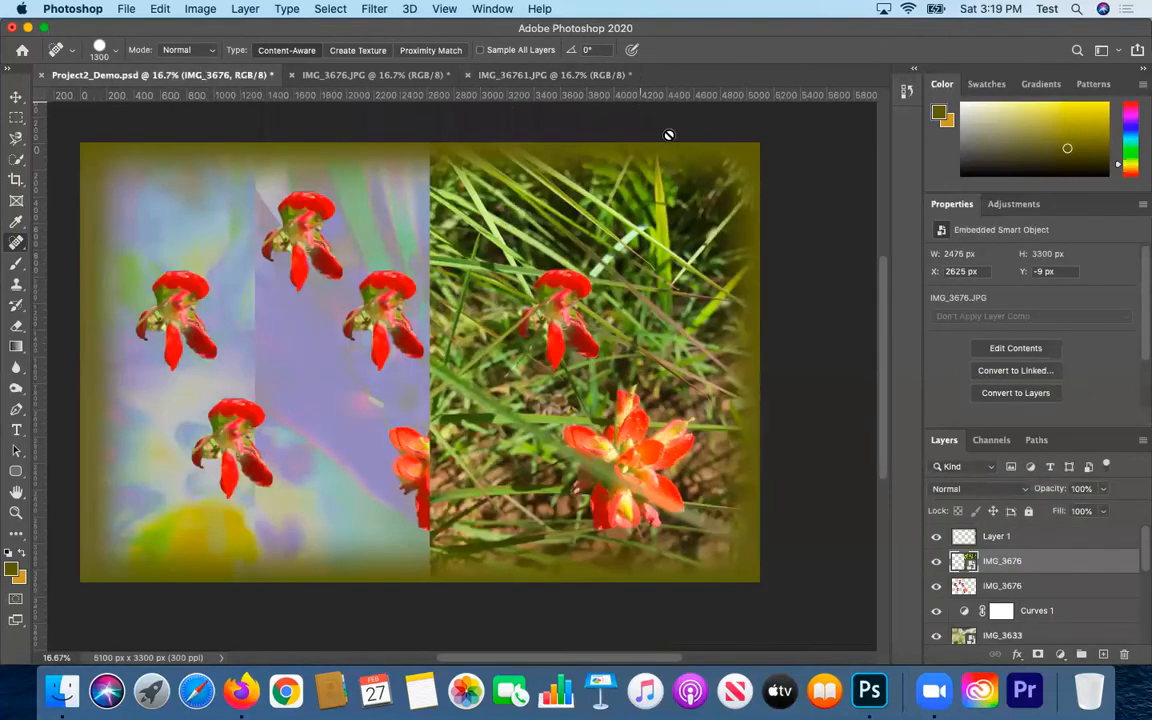
{"action": "left_click", "coordinate": [557, 77]}
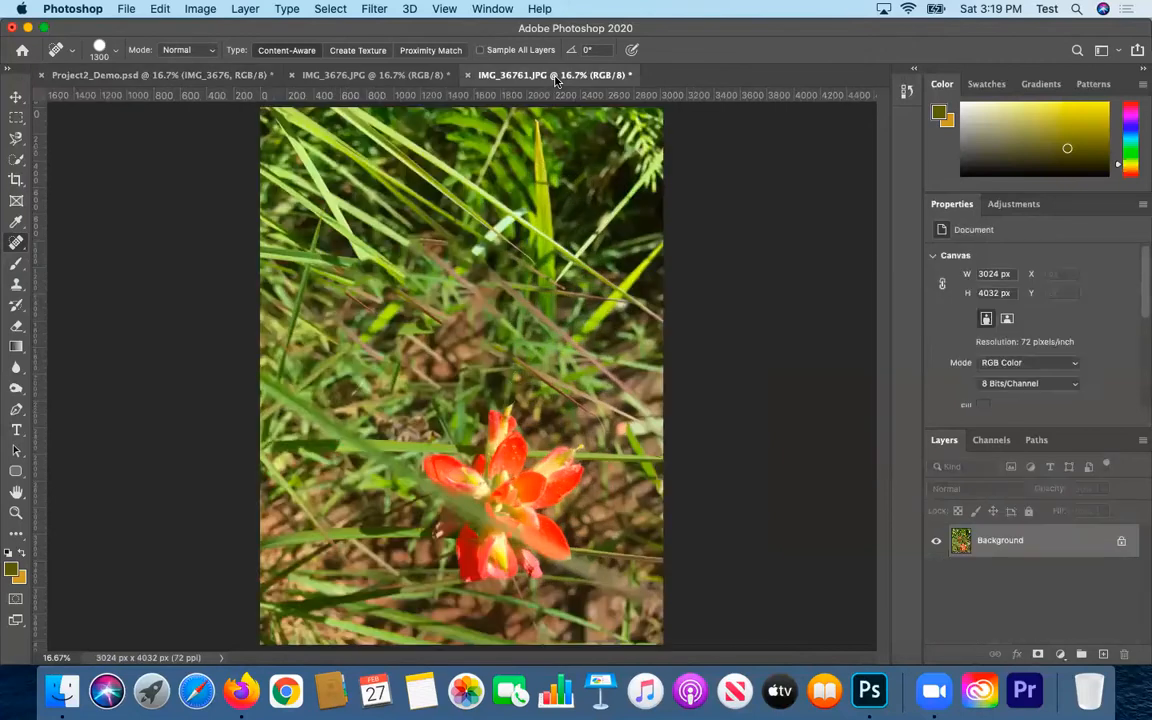
{"action": "left_click", "coordinate": [126, 8]}
{"action": "left_click", "coordinate": [140, 162]}
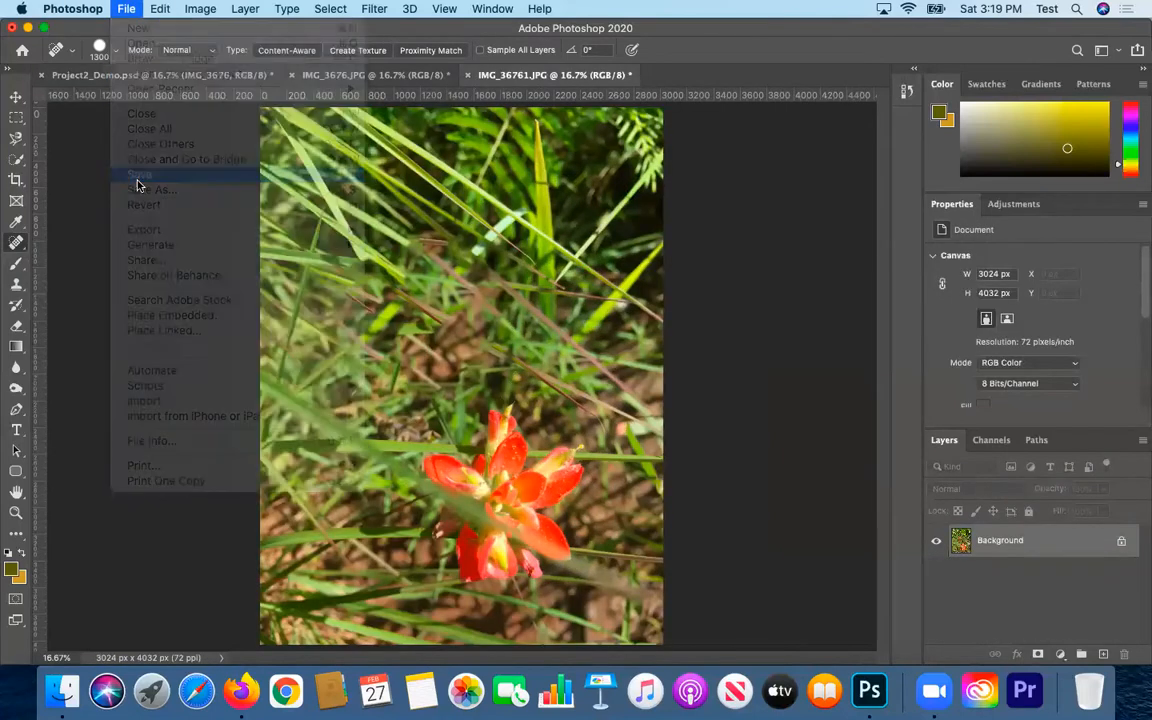
{"action": "left_click", "coordinate": [862, 251]}
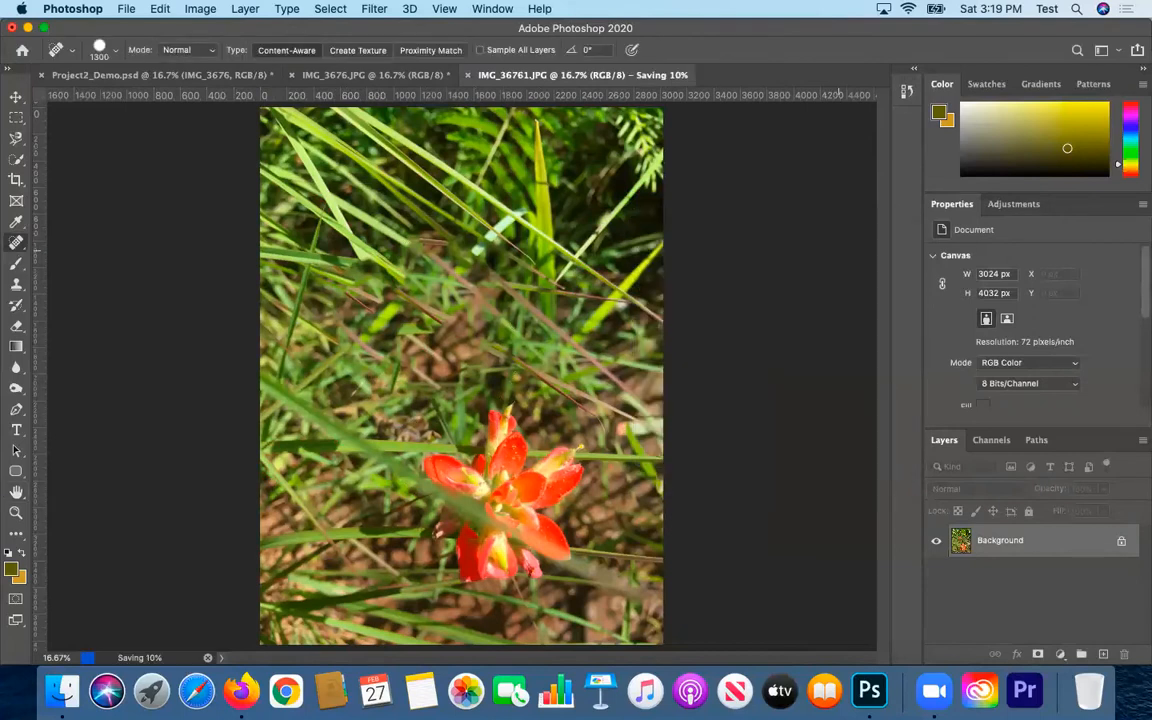
{"action": "left_click", "coordinate": [123, 76]}
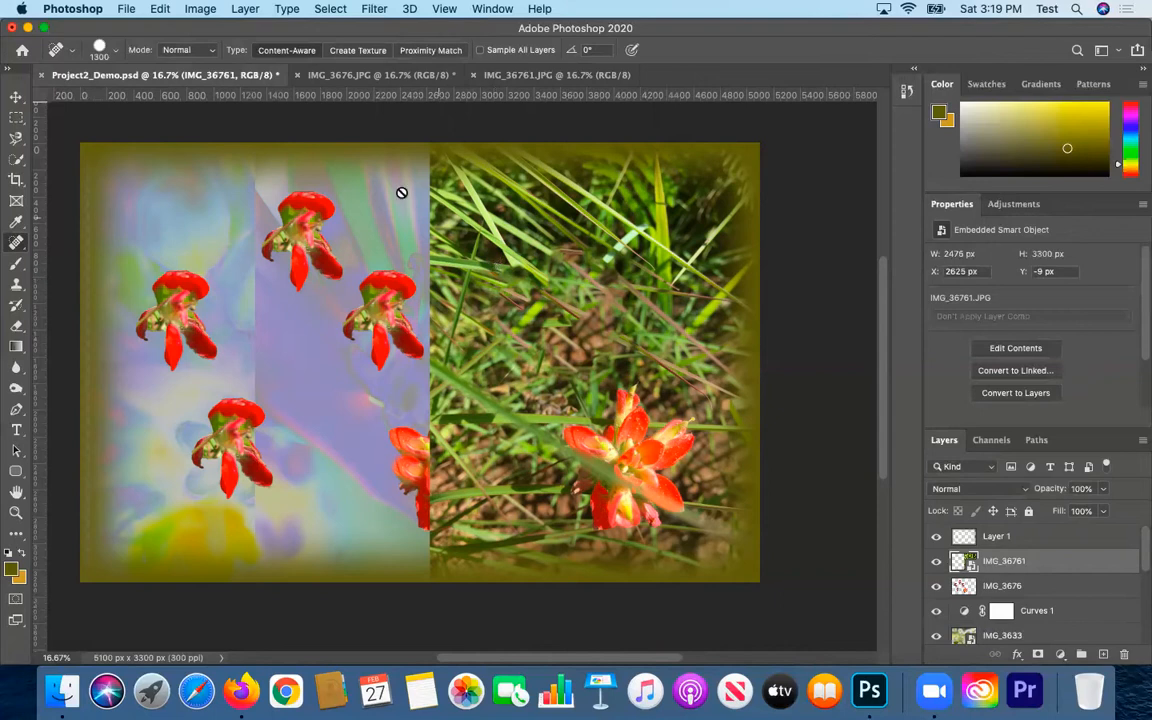
Reopen the IMG_36761 smart object's contents from its layer thumbnail and return to Project2_Demo.psd
{"action": "double_click", "coordinate": [985, 560]}
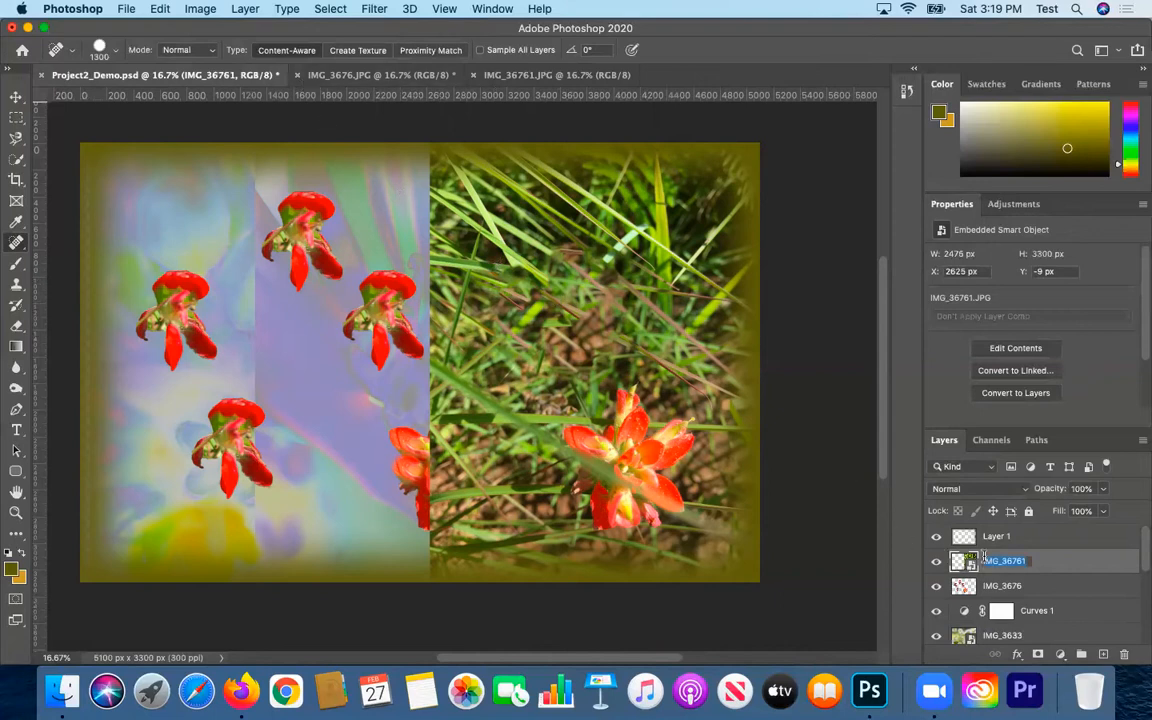
{"action": "double_click", "coordinate": [969, 562]}
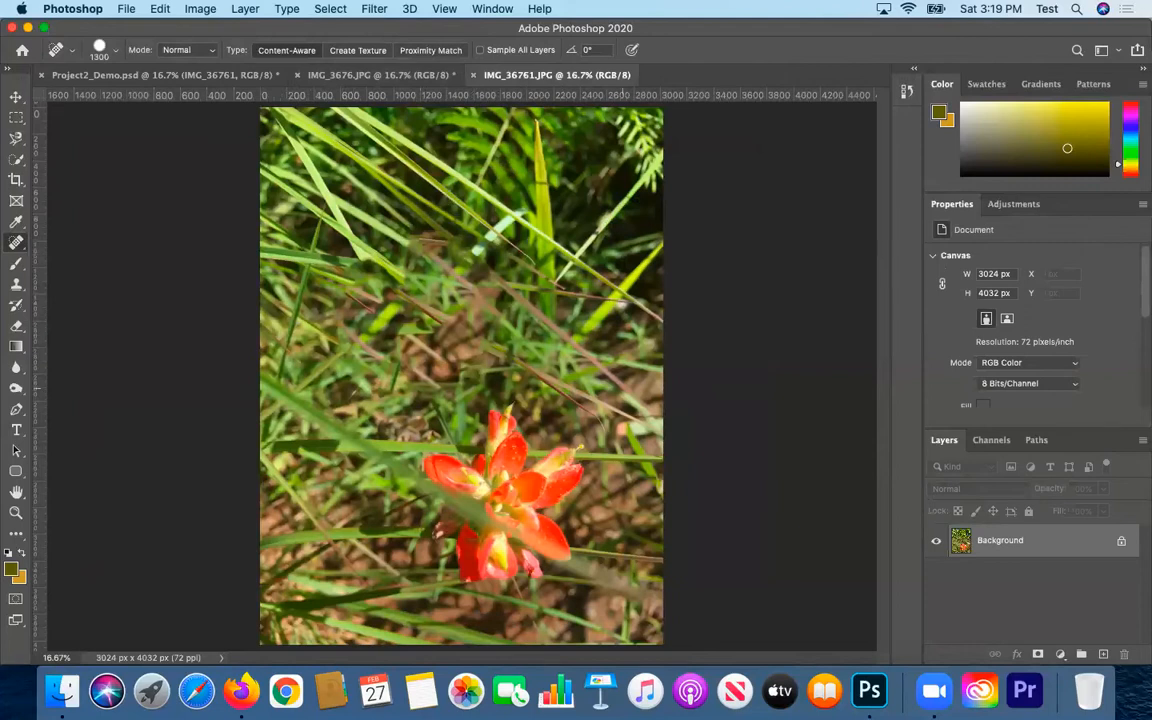
{"action": "left_click", "coordinate": [148, 78]}
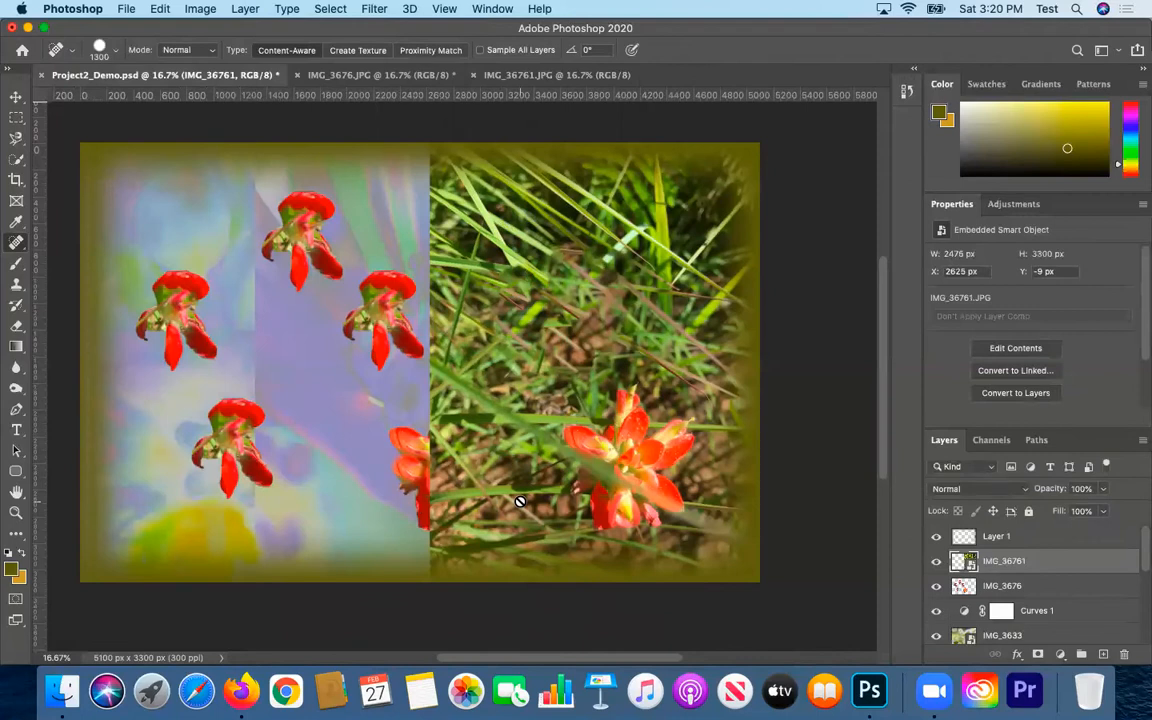
Return to the IMG_36761.JPG contents and remove the remaining red flower with the Content-Aware Spot Healing Brush at 1800 px
{"action": "key", "text": "v"}
{"action": "mouse_move", "coordinate": [517, 364]}
{"action": "left_mouse_down"}
{"action": "mouse_move", "coordinate": [433, 365]}
{"action": "mouse_move", "coordinate": [425, 445]}
{"action": "mouse_move", "coordinate": [520, 360]}
{"action": "mouse_move", "coordinate": [541, 365]}
{"action": "left_mouse_up"}
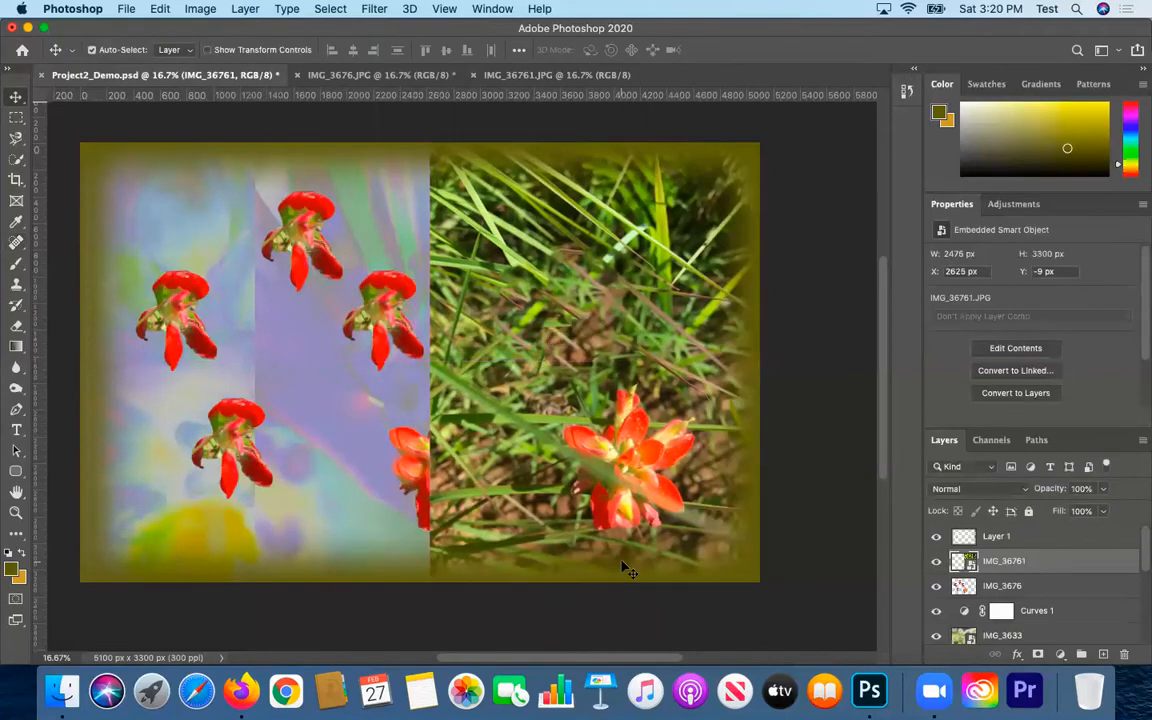
{"action": "left_click", "coordinate": [557, 75]}
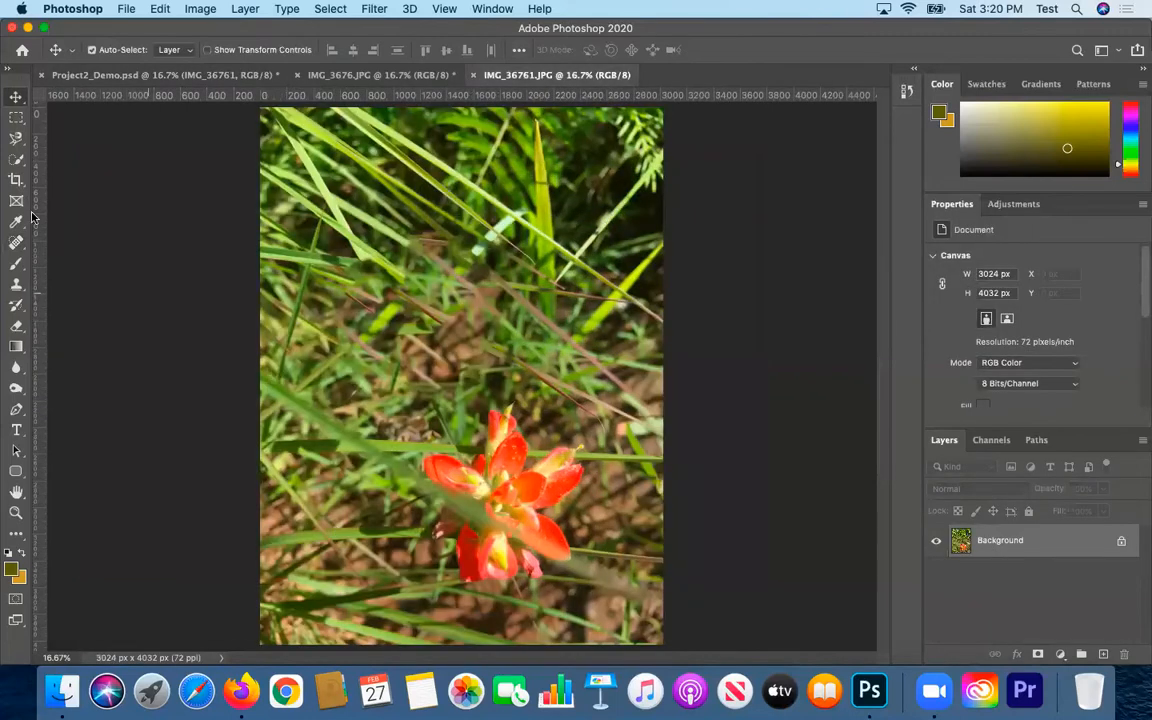
{"action": "left_click", "coordinate": [17, 243]}
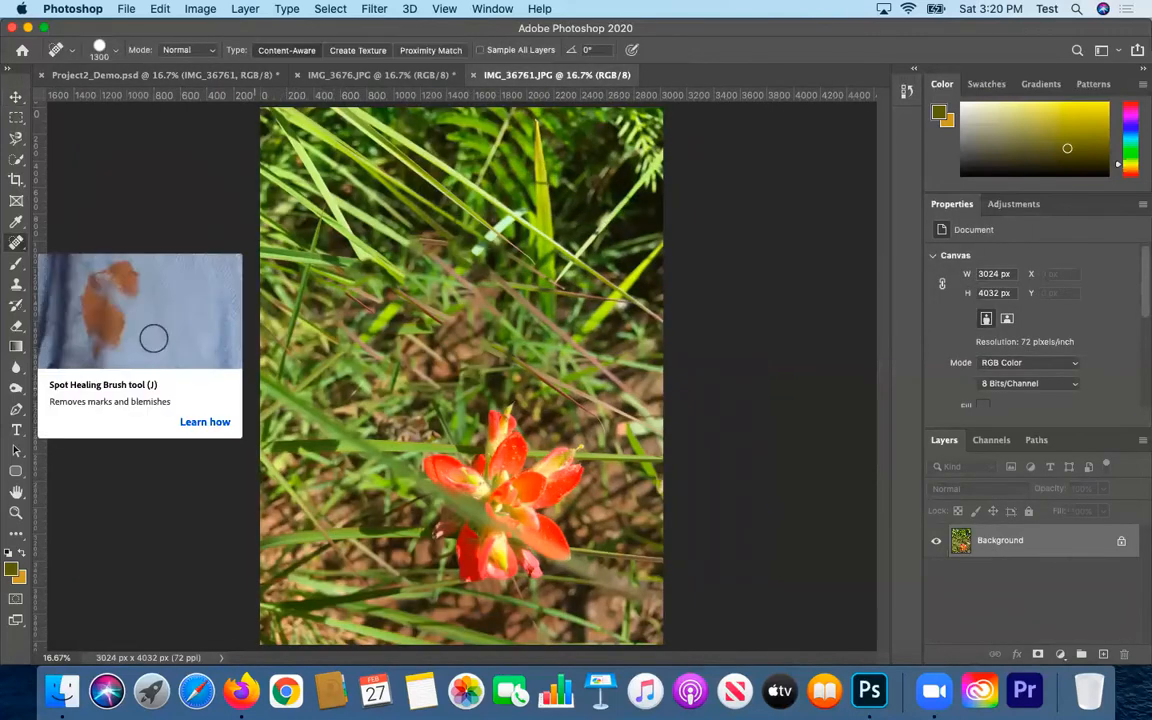
{"action": "key", "text": "bracketright"}
{"action": "key", "text": "bracketright"}
{"action": "key", "text": "bracketright"}
{"action": "key", "text": "bracketright"}
{"action": "key", "text": "bracketright"}
{"action": "left_click", "coordinate": [497, 491]}
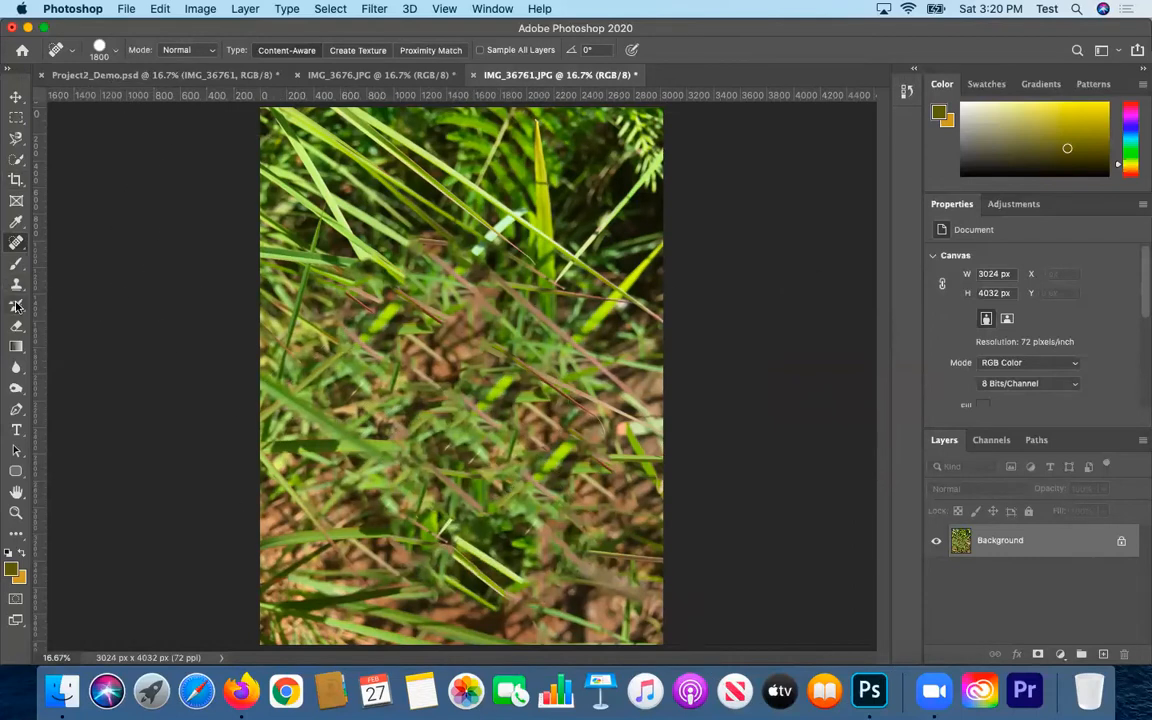
Sample the grass blade in the upper part with the 250 px Clone Stamp and try extending it diagonally down across the healed area
{"action": "right_click", "coordinate": [25, 252]}
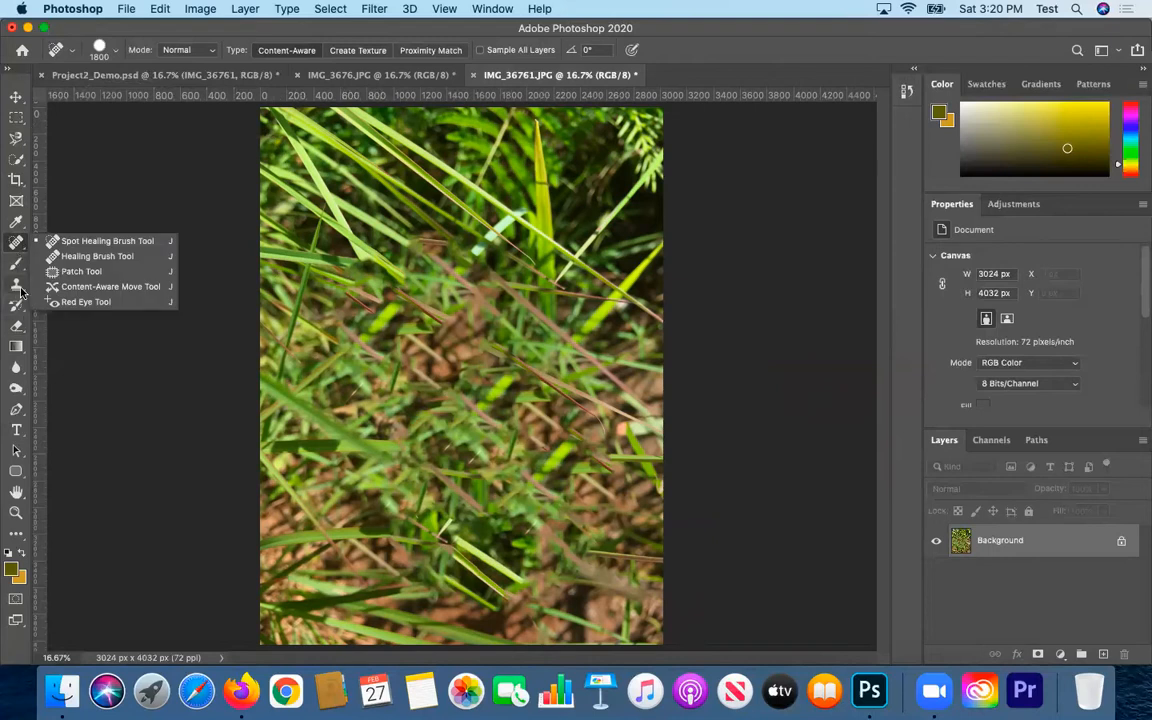
{"action": "left_click", "coordinate": [18, 286]}
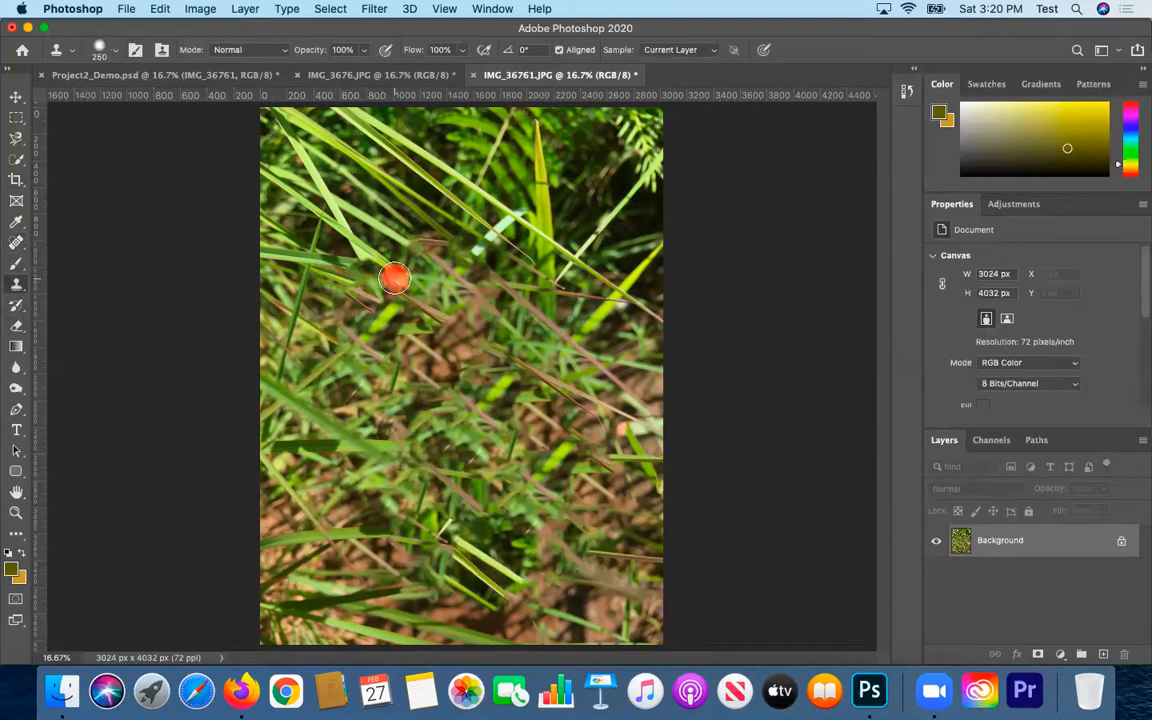
{"action": "left_click", "coordinate": [394, 278], "text": "alt"}
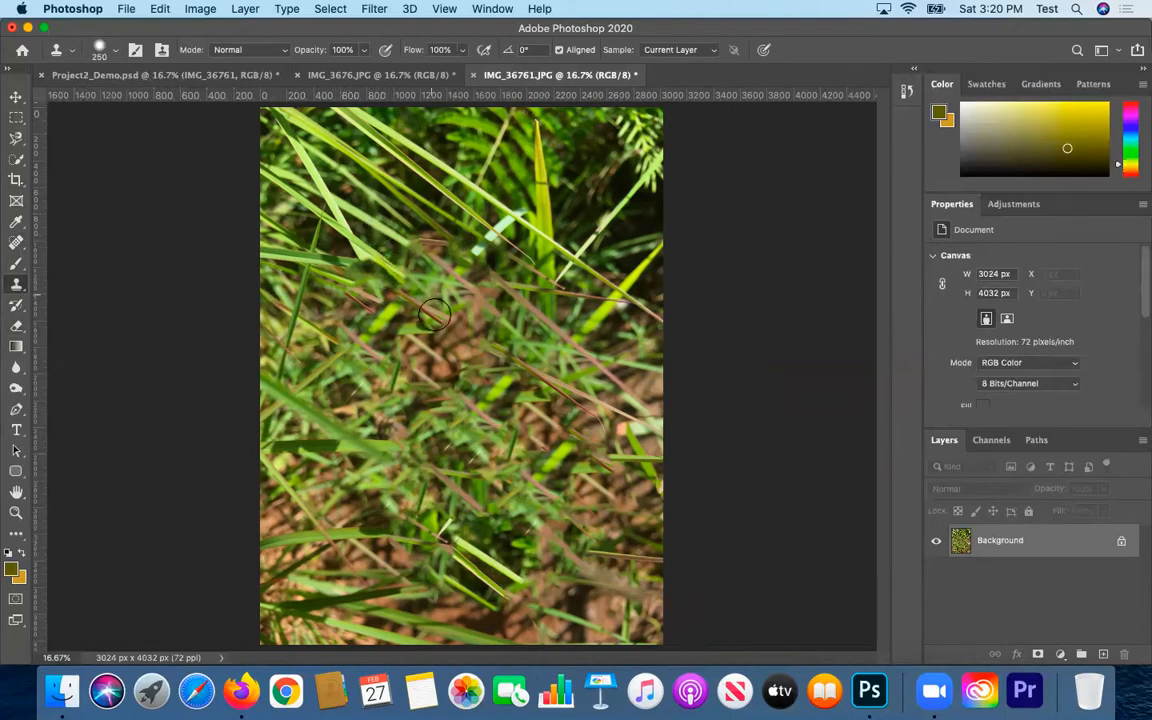
{"action": "left_click_drag", "start_coordinate": [448, 324], "coordinate": [486, 341]}
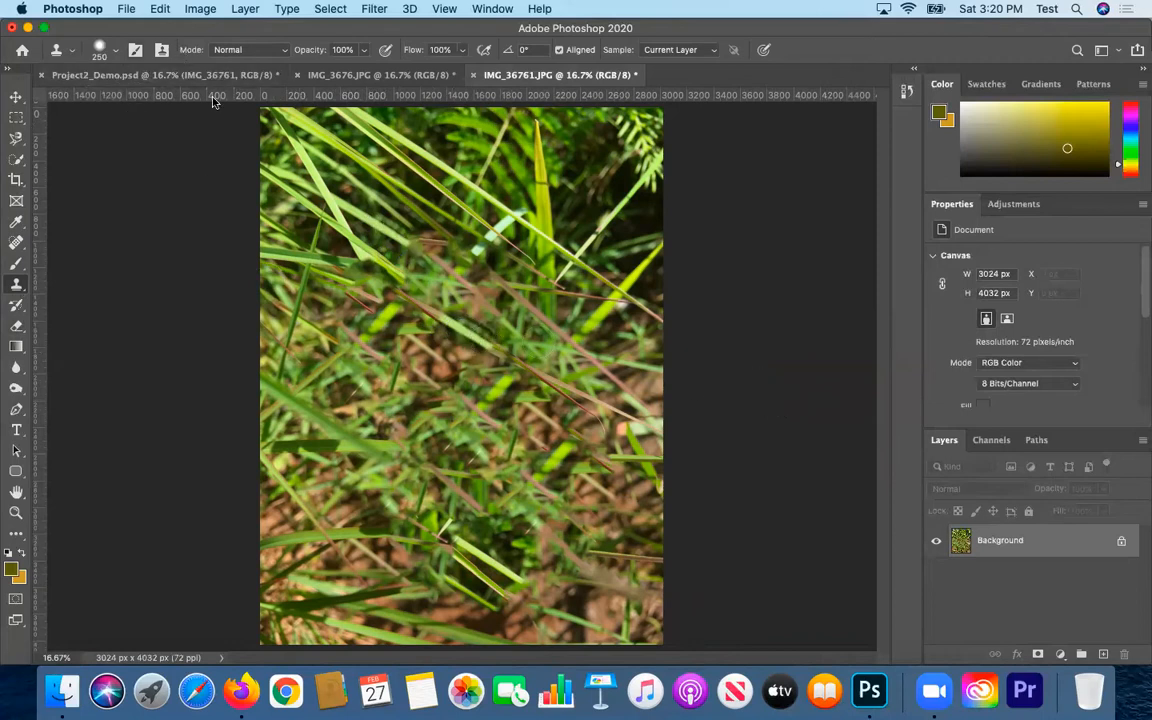
Set the Clone Stamp's opacity to 71% and its brush hardness to 20%
{"action": "left_click", "coordinate": [363, 50]}
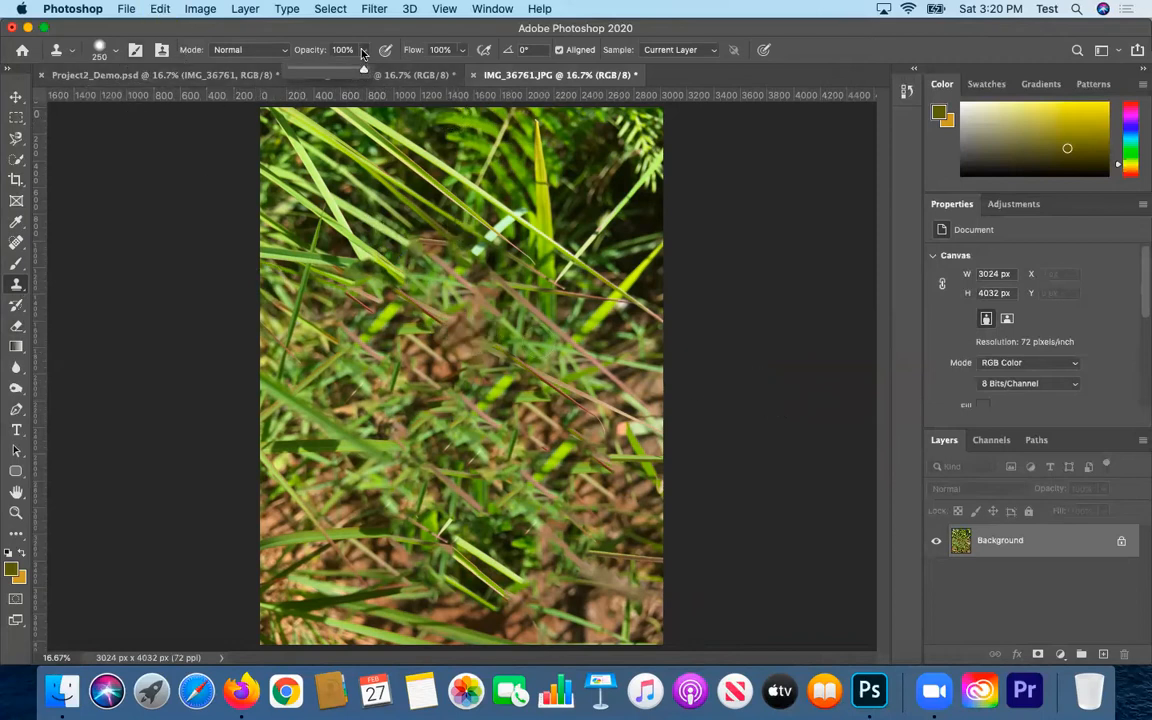
{"action": "left_click", "coordinate": [323, 69]}
{"action": "left_click", "coordinate": [344, 69]}
{"action": "left_click", "coordinate": [117, 53]}
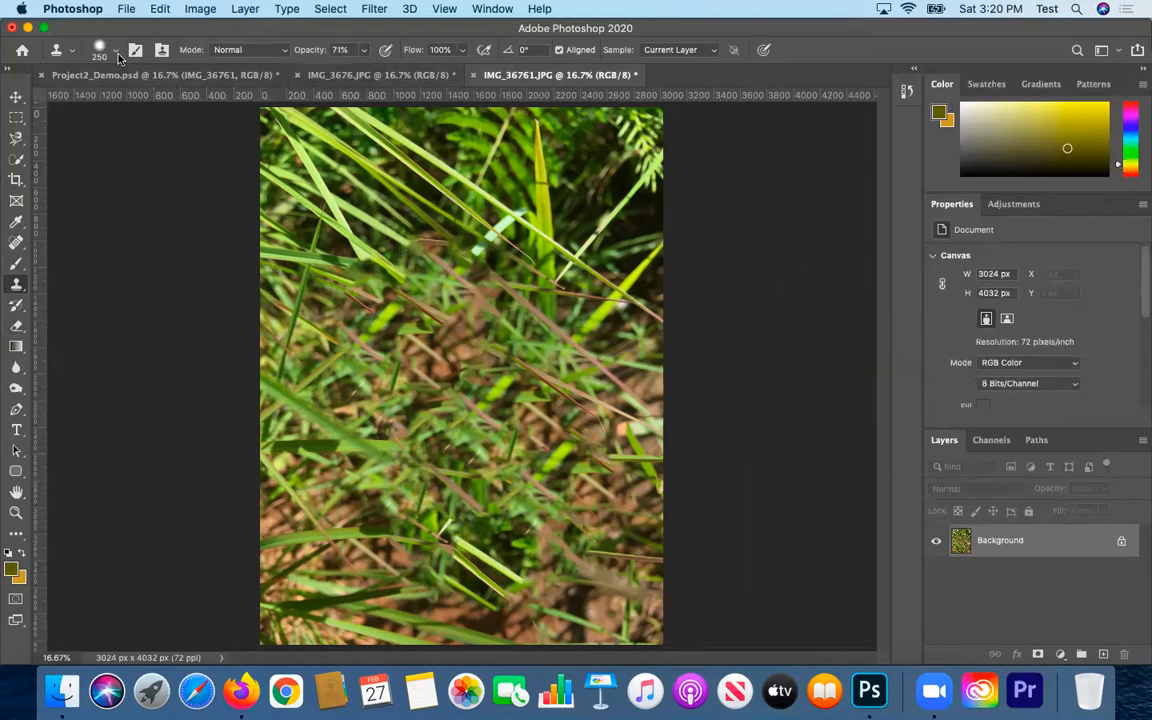
{"action": "left_click_drag", "start_coordinate": [117, 136], "coordinate": [110, 136]}
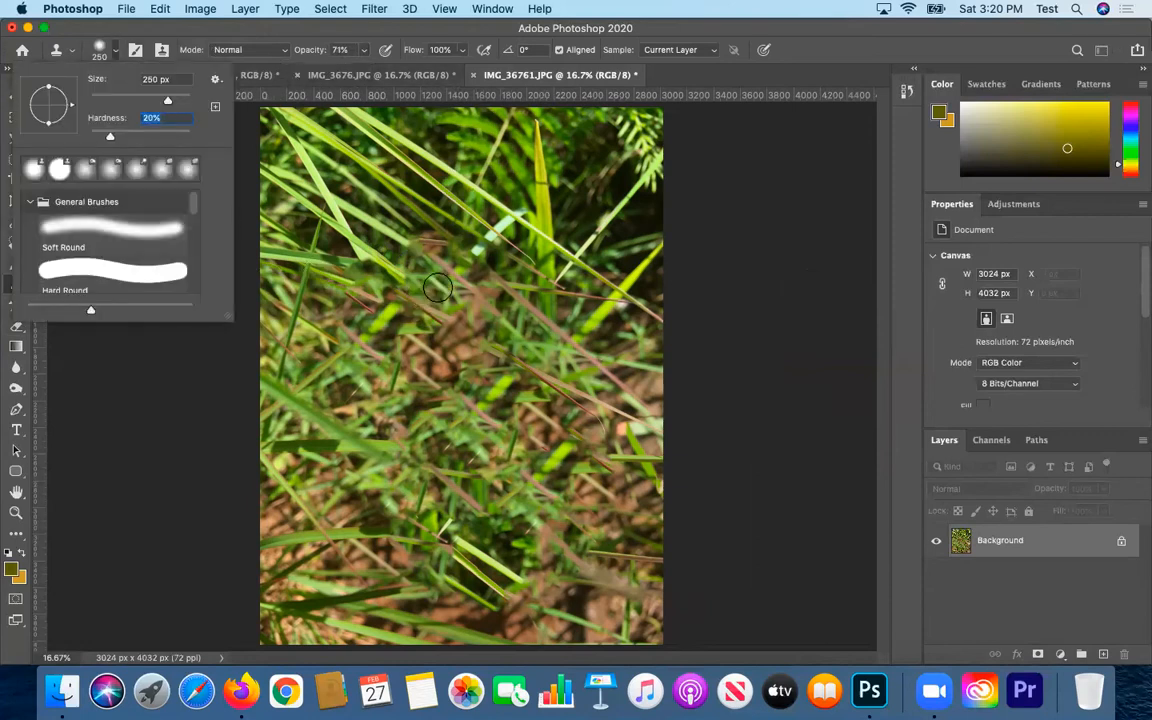
{"action": "left_click_drag", "start_coordinate": [167, 99], "coordinate": [170, 99]}
{"action": "left_click", "coordinate": [116, 51]}
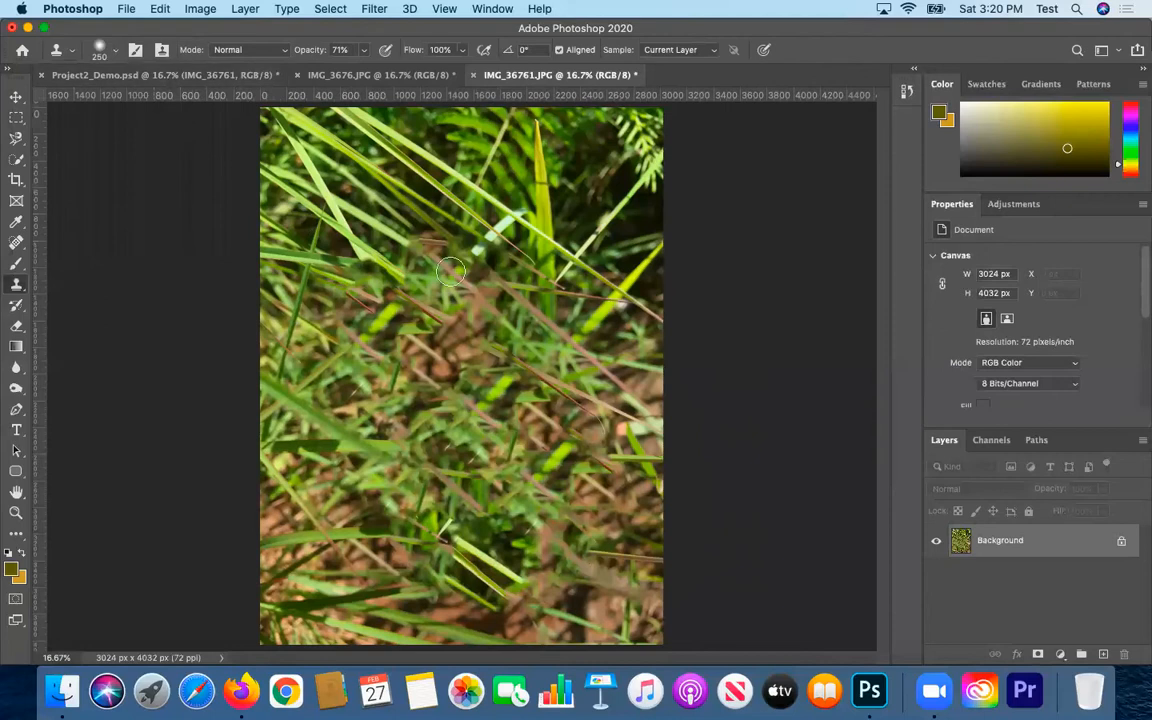
Clone grass blades over the healed areas with a 500 px brush, resampling from several spots and undoing a stray stroke
{"action": "key", "text": "bracketright"}
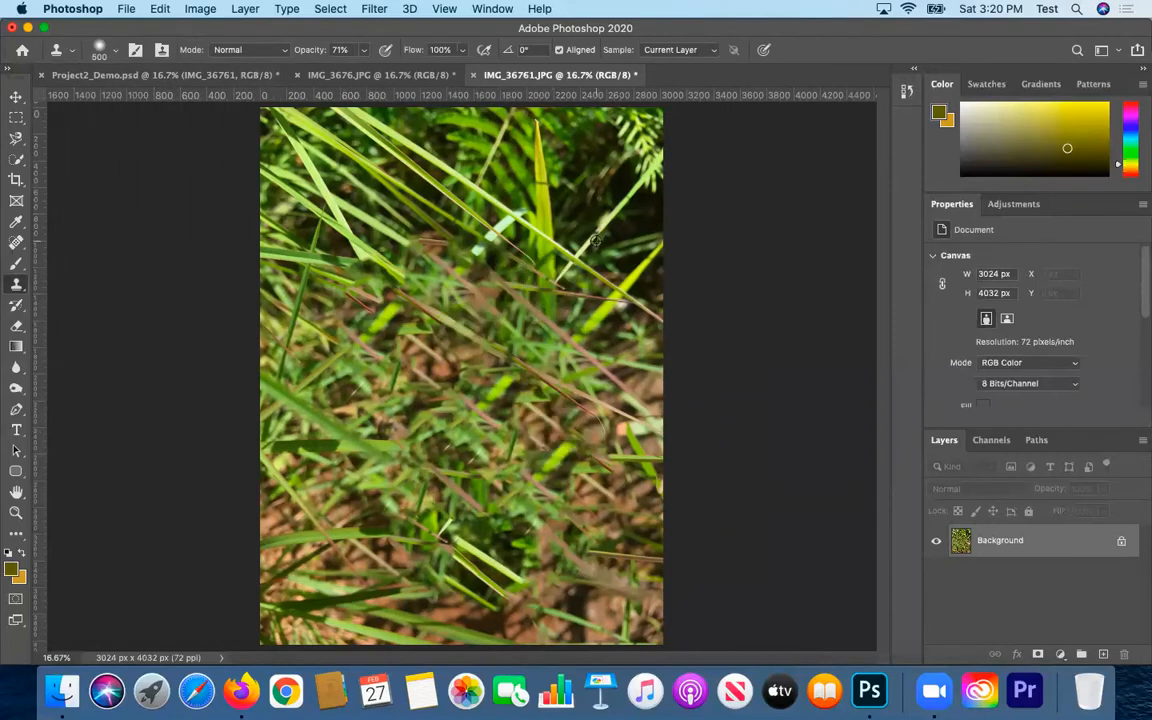
{"action": "mouse_move", "coordinate": [546, 406]}
{"action": "left_mouse_down"}
{"action": "mouse_move", "coordinate": [547, 427]}
{"action": "mouse_move", "coordinate": [557, 409]}
{"action": "left_mouse_up"}
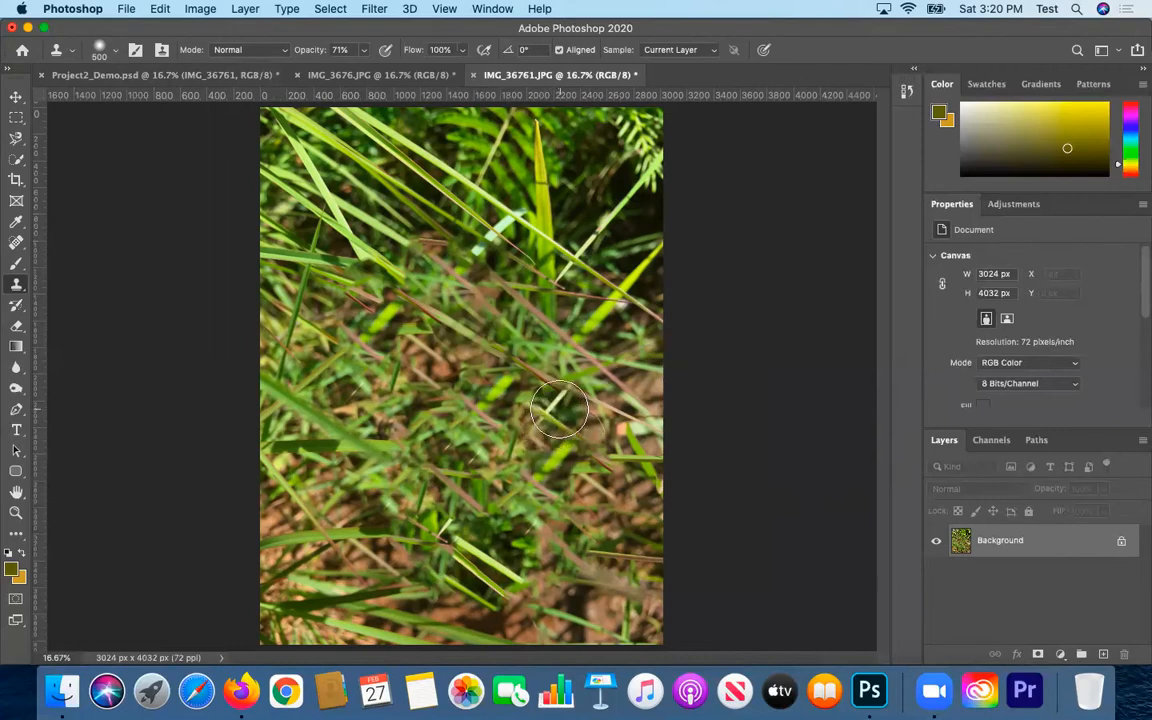
{"action": "left_click", "coordinate": [276, 371], "text": "alt"}
{"action": "left_click_drag", "start_coordinate": [349, 427], "coordinate": [401, 474]}
{"action": "left_click", "coordinate": [359, 427], "text": "alt"}
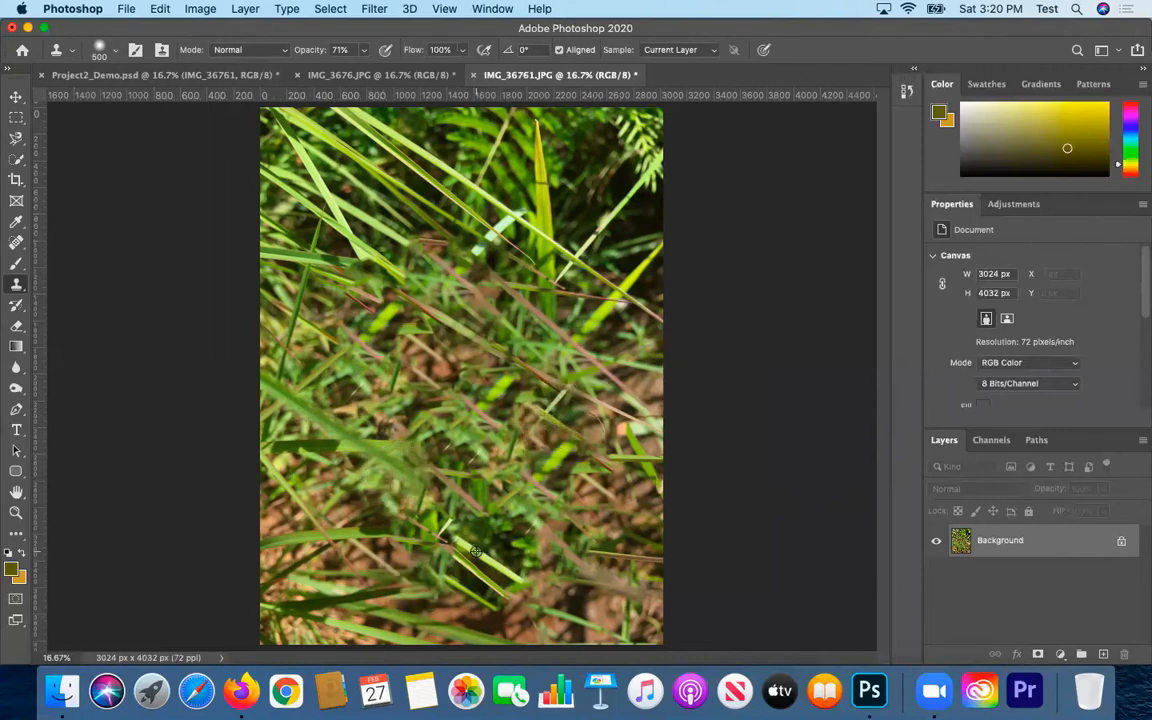
{"action": "left_click_drag", "start_coordinate": [427, 515], "coordinate": [401, 494]}
{"action": "key", "text": "super+z"}
{"action": "left_click", "coordinate": [415, 192], "text": "alt"}
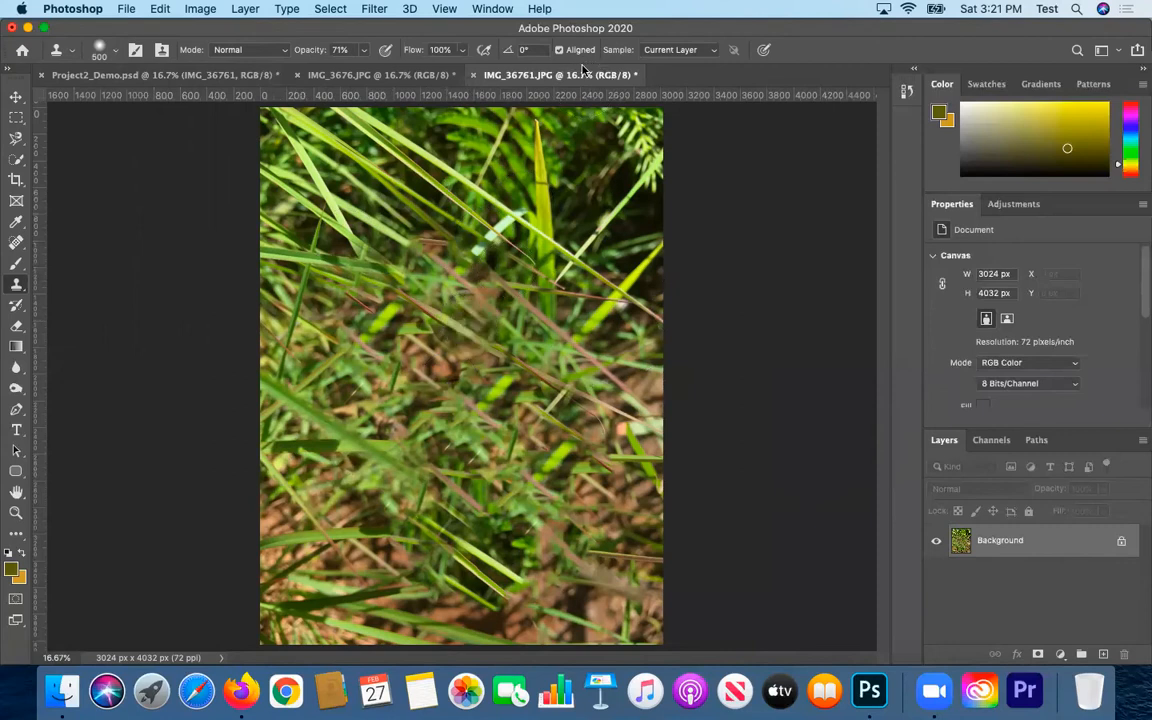
Save the retouched smart object contents and move the IMG_36761 layer below IMG_3676 in Project2_Demo.psd
{"action": "left_click", "coordinate": [126, 8]}
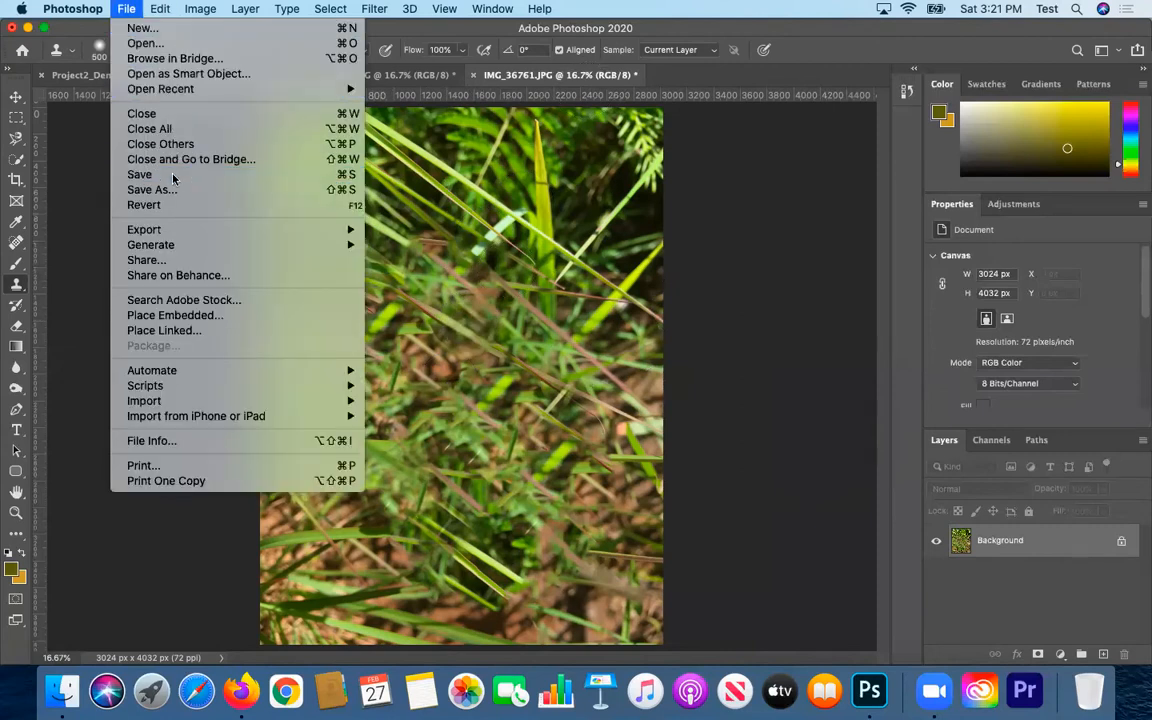
{"action": "left_click", "coordinate": [170, 175]}
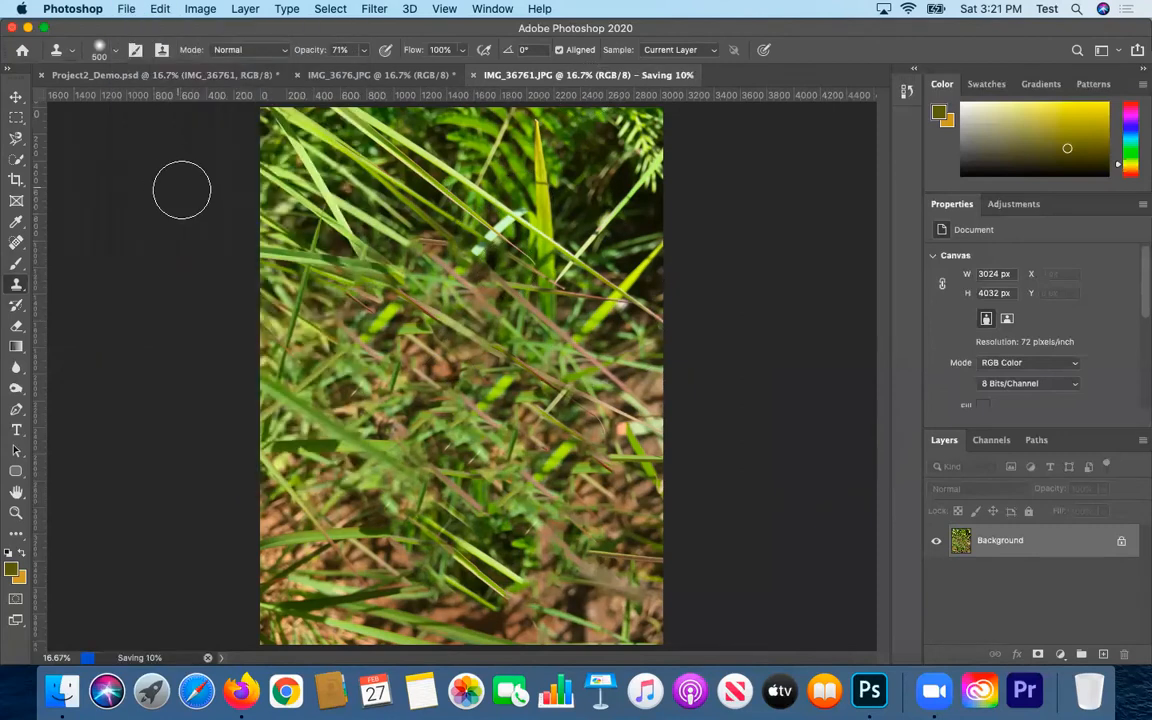
{"action": "left_click", "coordinate": [165, 74]}
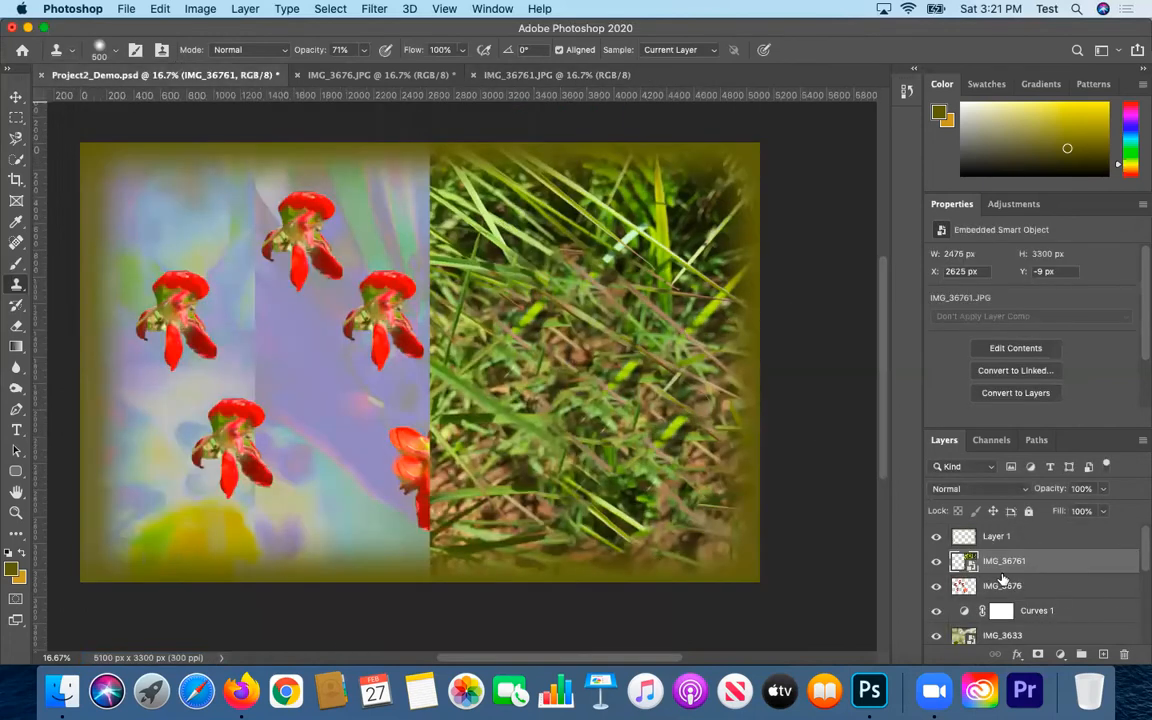
{"action": "left_click_drag", "start_coordinate": [1000, 587], "coordinate": [997, 595]}
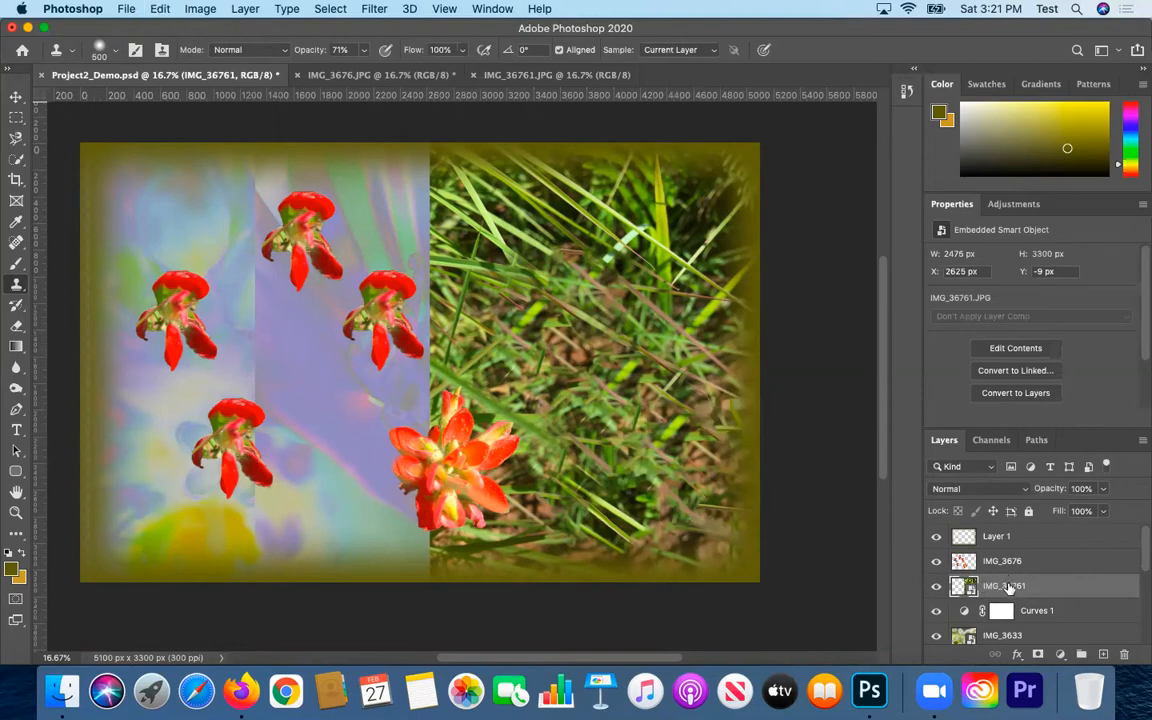
Paste a copy of the IMG_36761 layer and move it over the left half to X 489 px, Y 0 px
{"action": "key", "text": "super+v"}
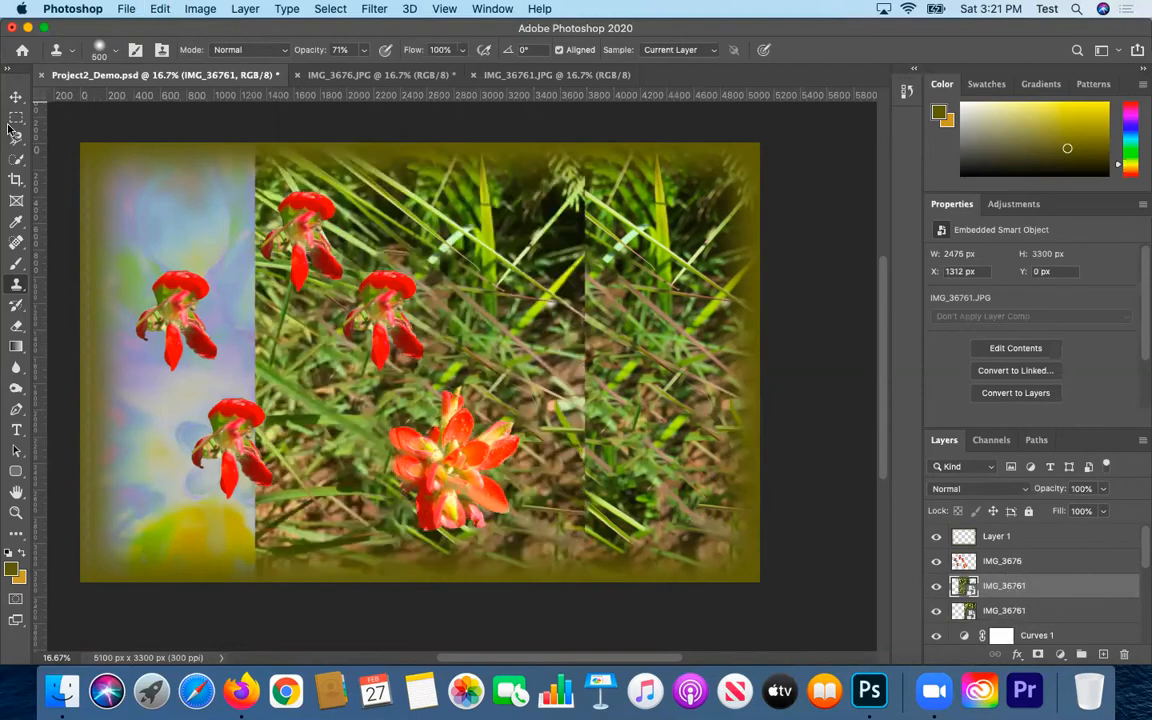
{"action": "left_click", "coordinate": [16, 96]}
{"action": "left_click_drag", "start_coordinate": [477, 268], "coordinate": [368, 291]}
{"action": "left_click_drag", "start_coordinate": [472, 377], "coordinate": [472, 376]}
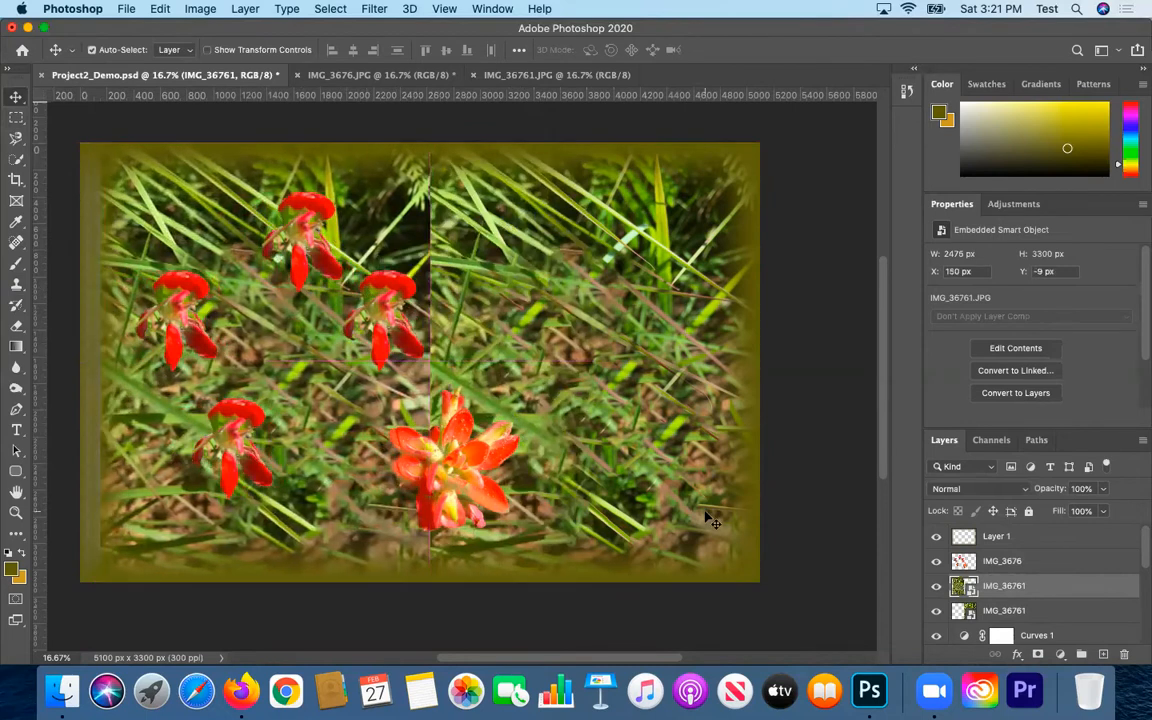
{"action": "left_click_drag", "start_coordinate": [262, 408], "coordinate": [319, 409]}
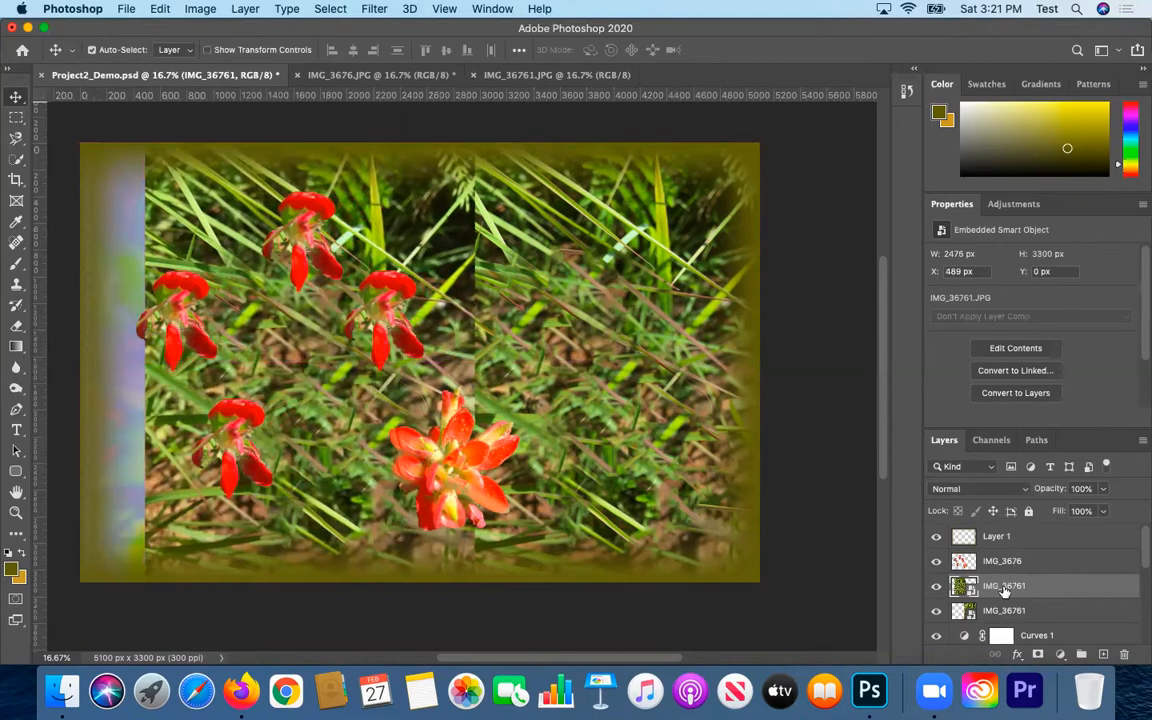
Select the whole canvas and contract the selection by 5 pixels
{"action": "key", "text": "super+a"}
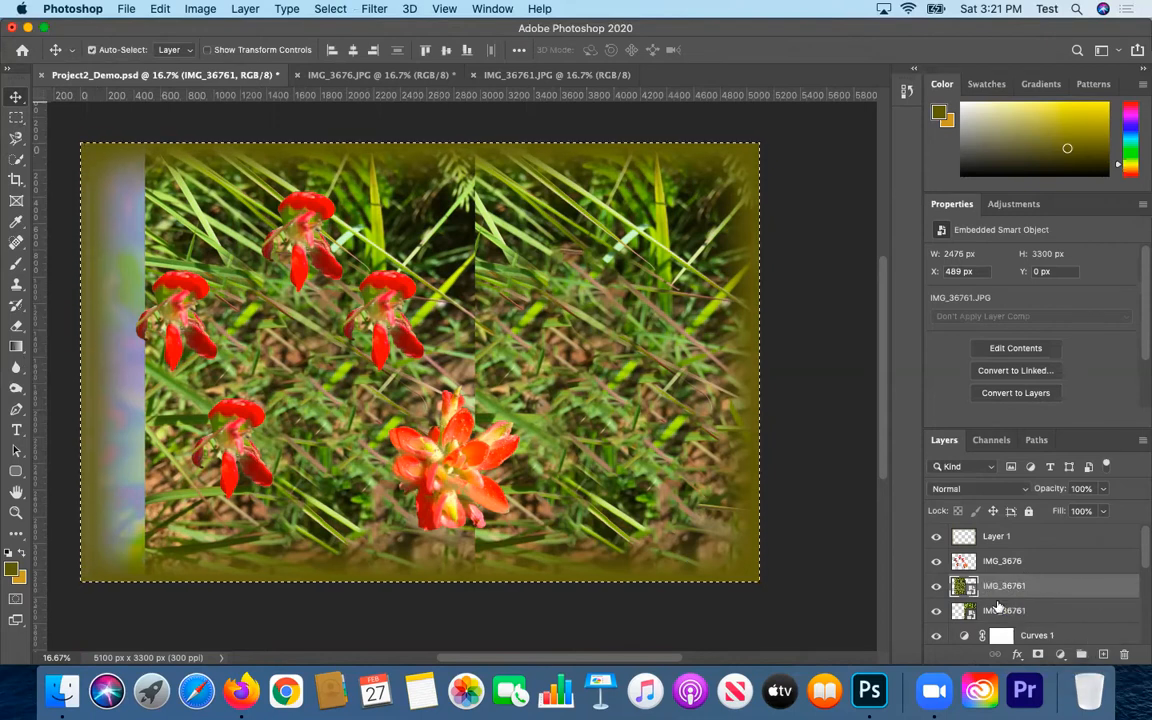
{"action": "left_click", "coordinate": [331, 10]}
{"action": "left_click", "coordinate": [338, 30]}
{"action": "left_click", "coordinate": [331, 9]}
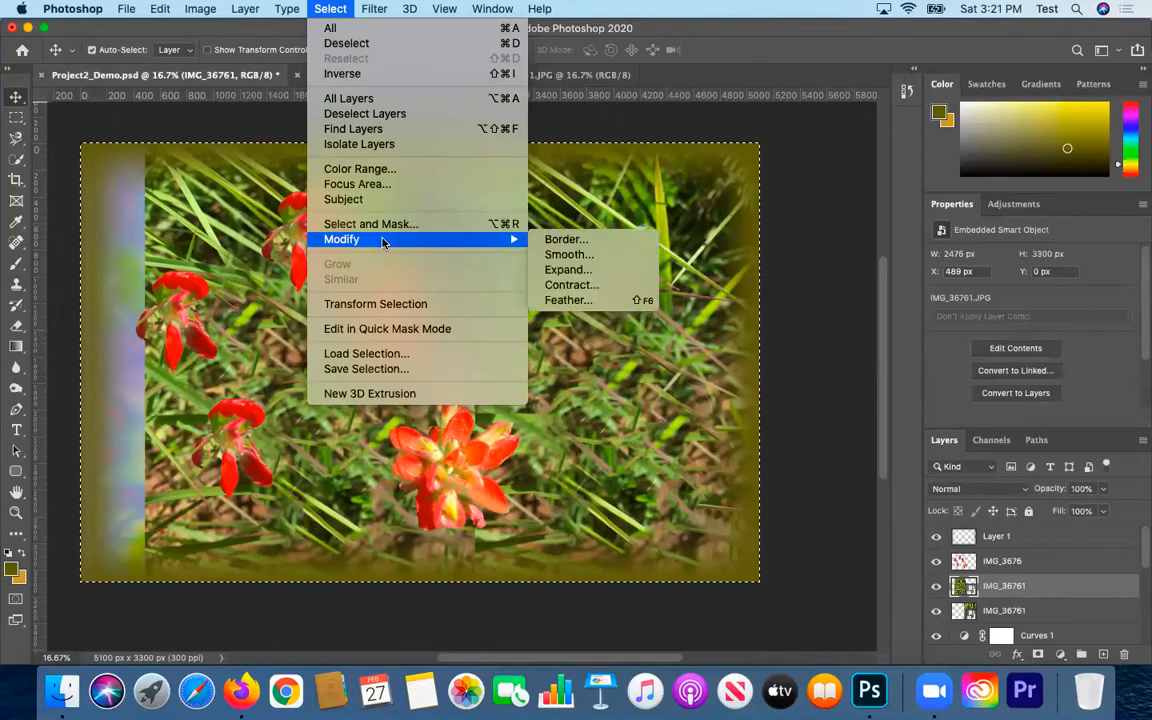
{"action": "mouse_move", "coordinate": [505, 239]}
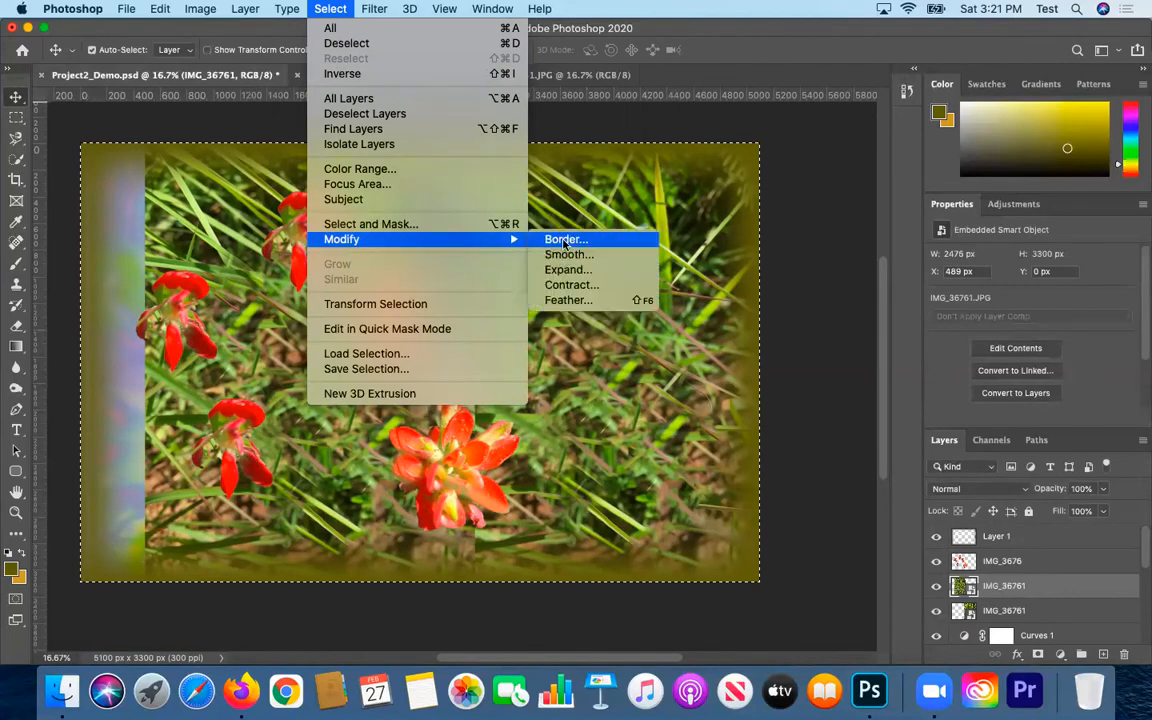
{"action": "left_click", "coordinate": [567, 286]}
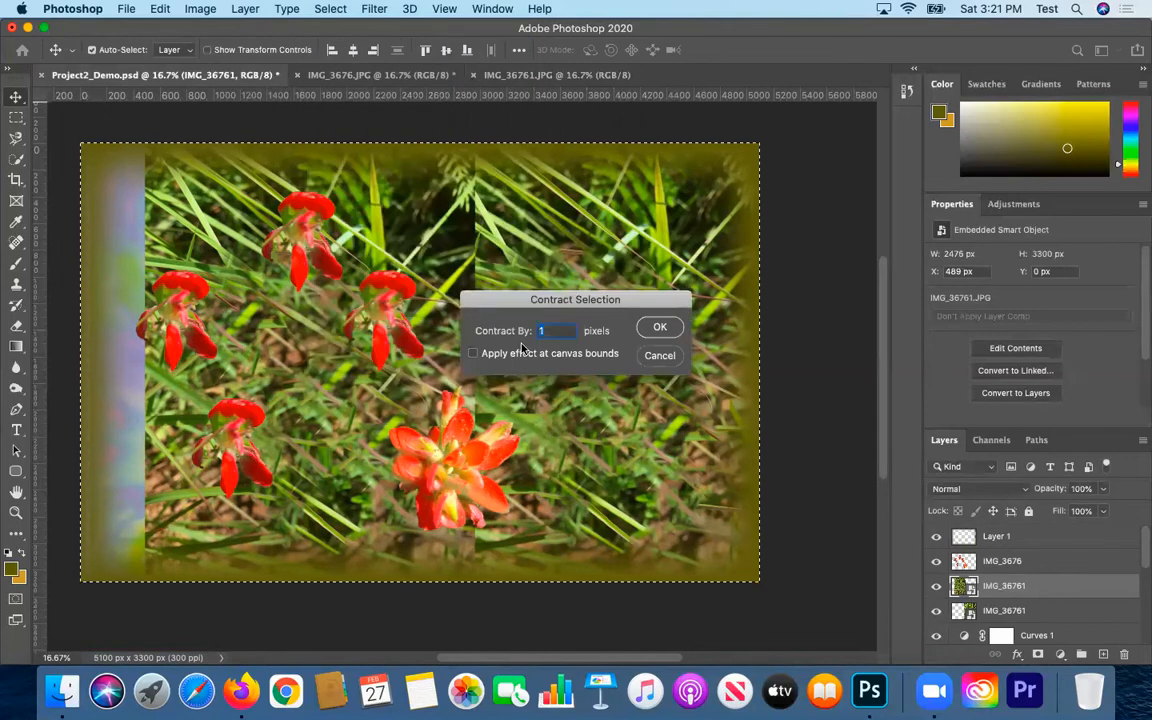
{"action": "type", "text": "5"}
{"action": "key", "text": "Return"}
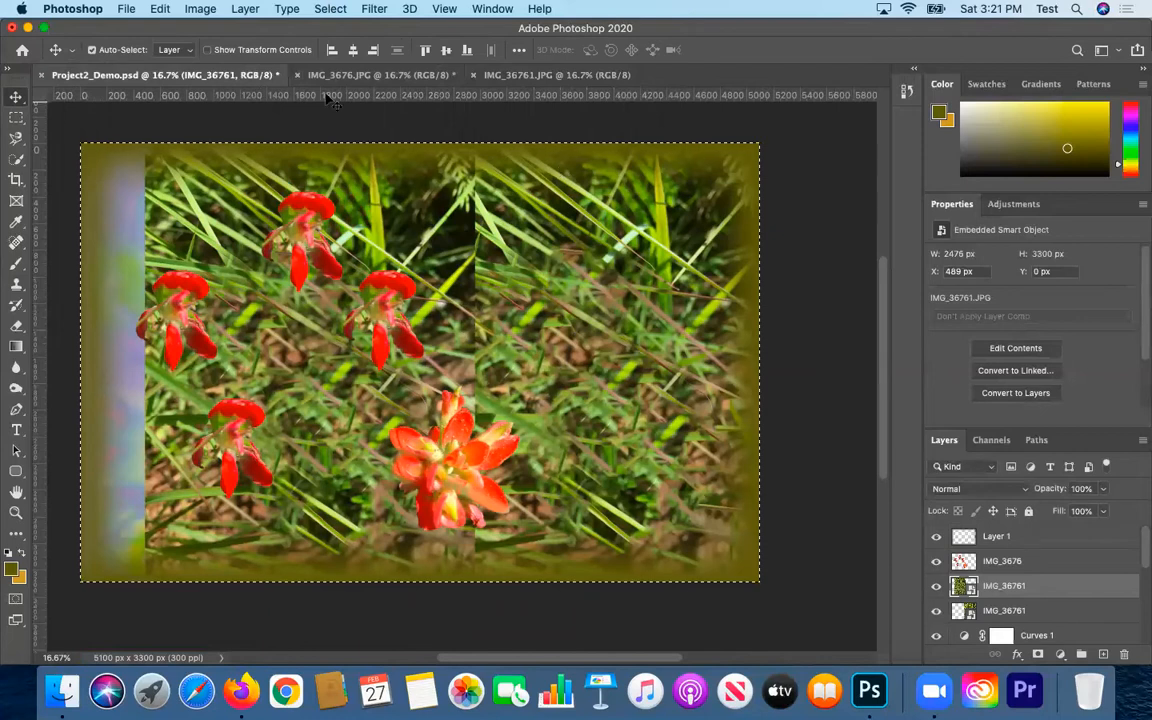
Draw a rectangular marquee selection around the pasted IMG_36761 copy over the full canvas height
{"action": "left_click", "coordinate": [281, 9]}
{"action": "left_click", "coordinate": [281, 9]}
{"action": "left_click", "coordinate": [15, 118]}
{"action": "left_click", "coordinate": [143, 153]}
{"action": "left_click_drag", "start_coordinate": [145, 146], "coordinate": [474, 581]}
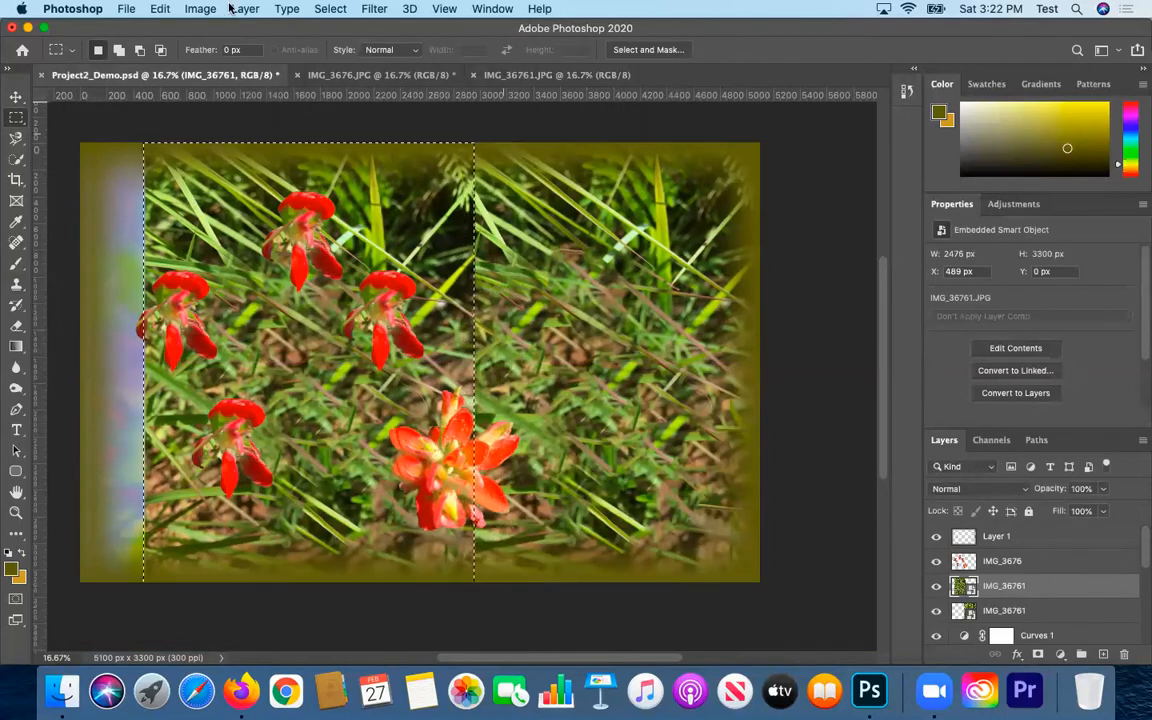
Contract the rectangular selection around the pasted copy by 10 pixels
{"action": "left_click", "coordinate": [330, 9]}
{"action": "mouse_move", "coordinate": [470, 239]}
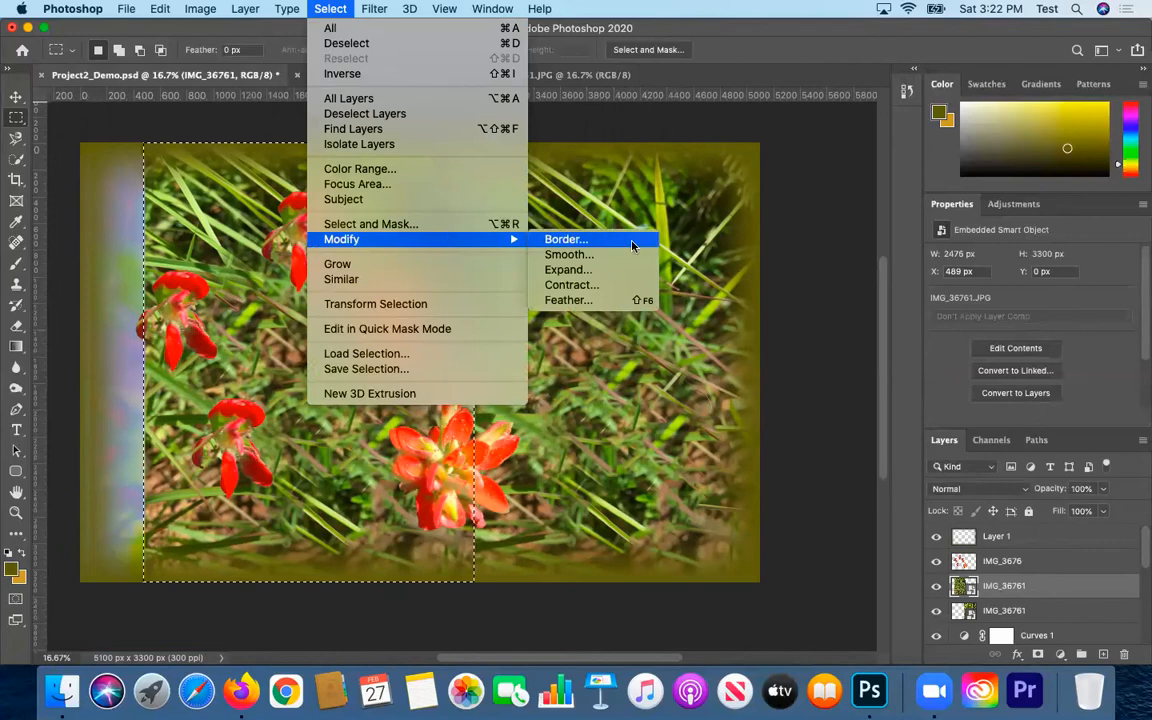
{"action": "left_click", "coordinate": [571, 285]}
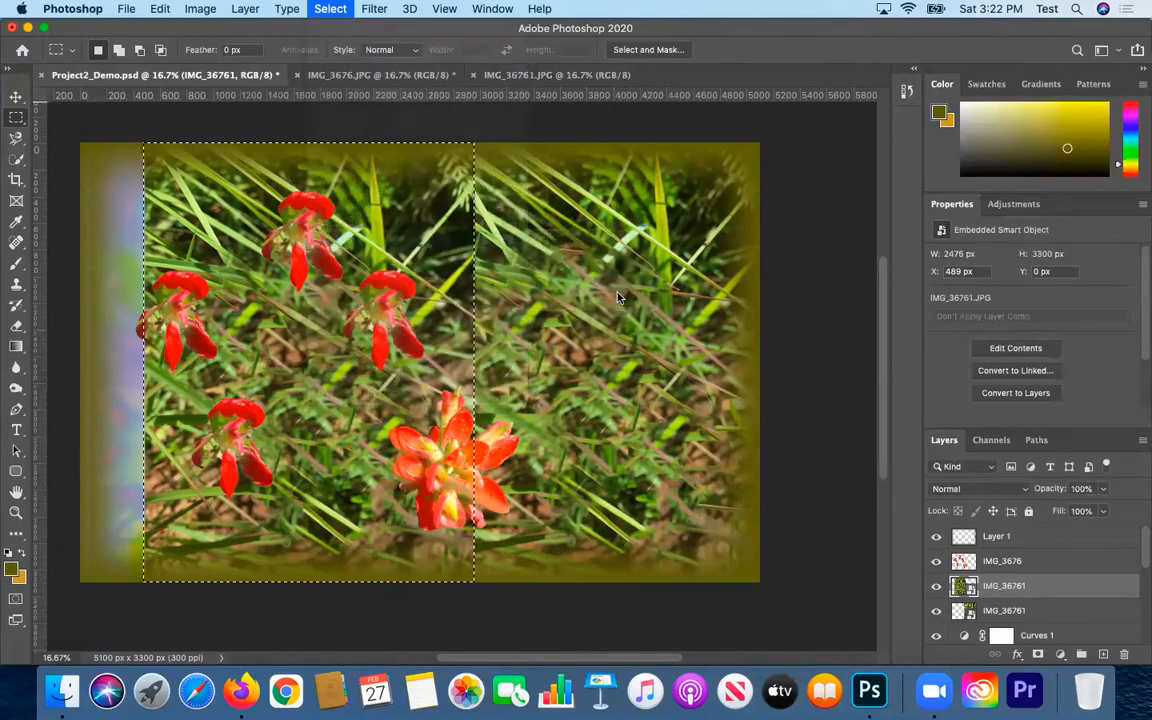
{"action": "type", "text": "10"}
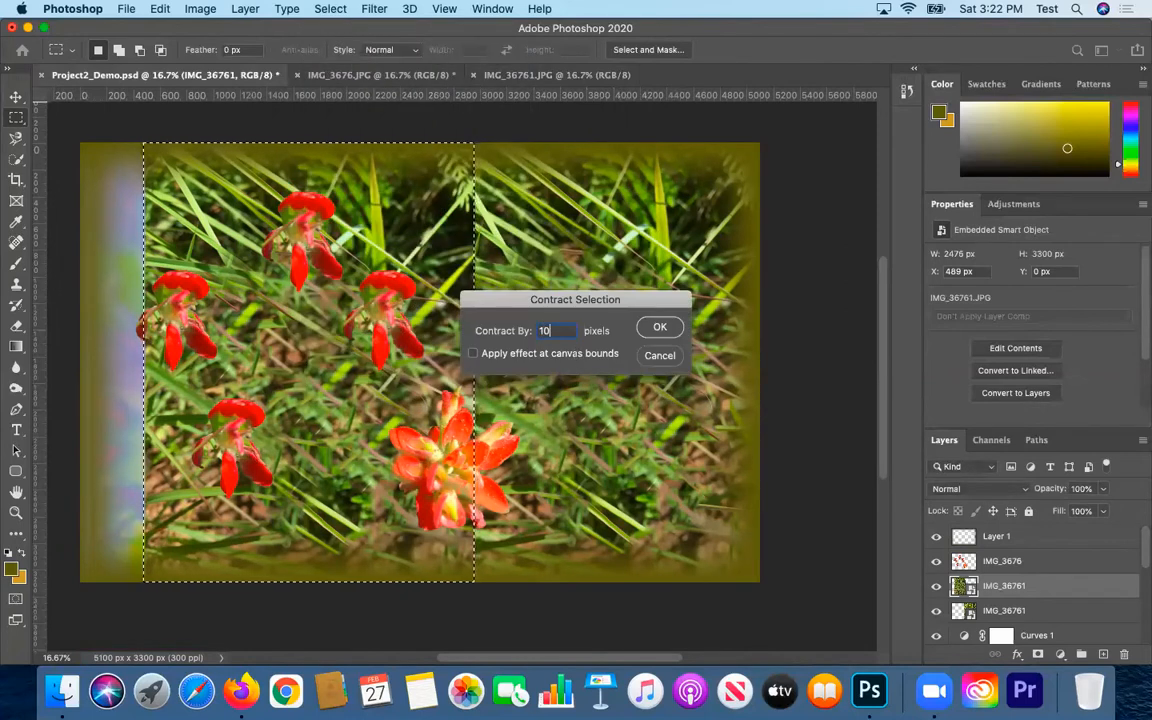
{"action": "key", "text": "Return"}
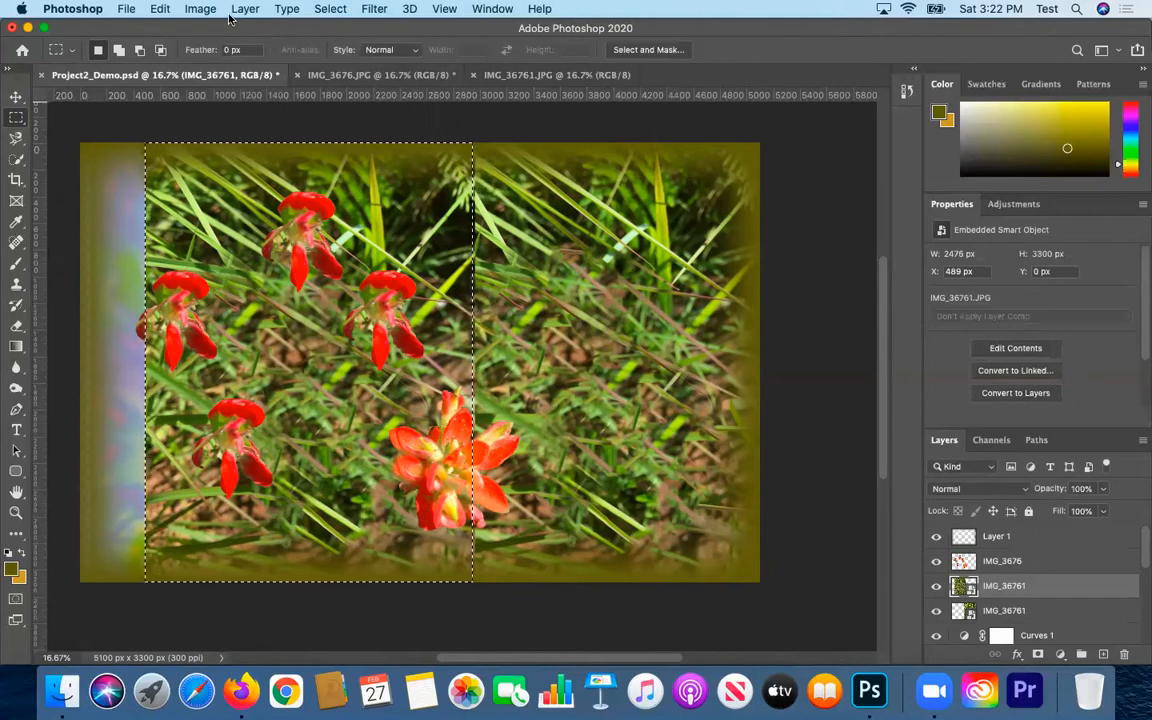
Contract the rectangular selection around the pasted IMG_36761 copy by 30 pixels
{"action": "left_click", "coordinate": [330, 9]}
{"action": "mouse_move", "coordinate": [500, 239]}
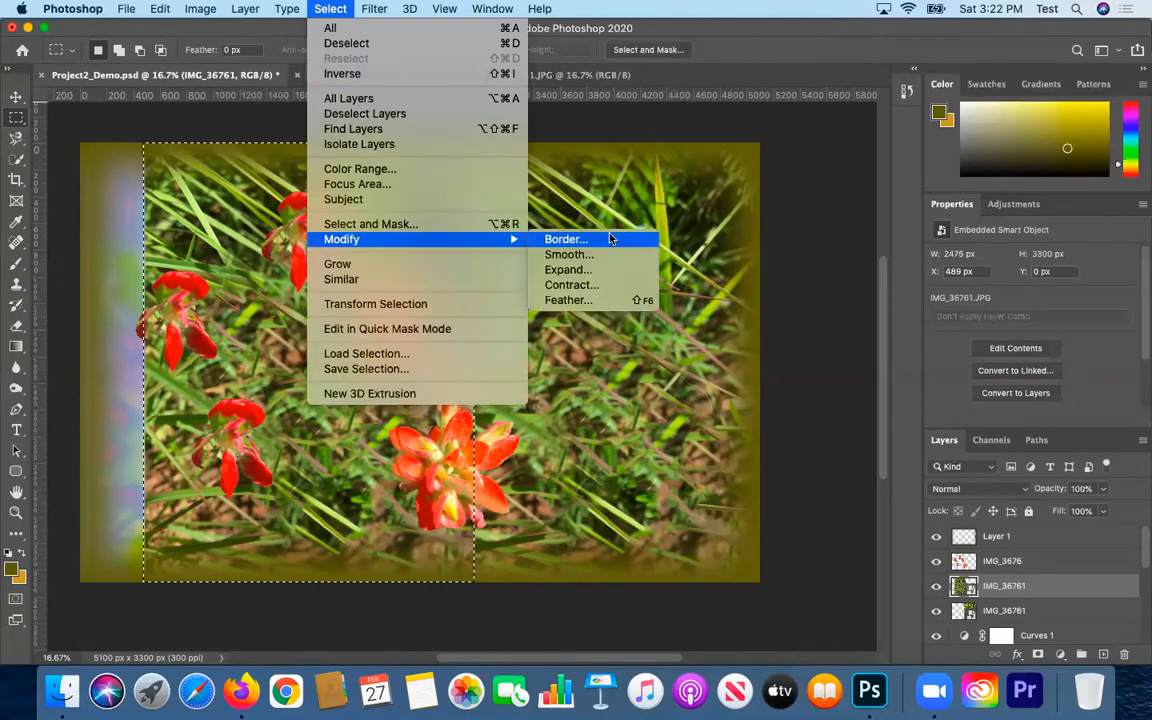
{"action": "left_click", "coordinate": [575, 285]}
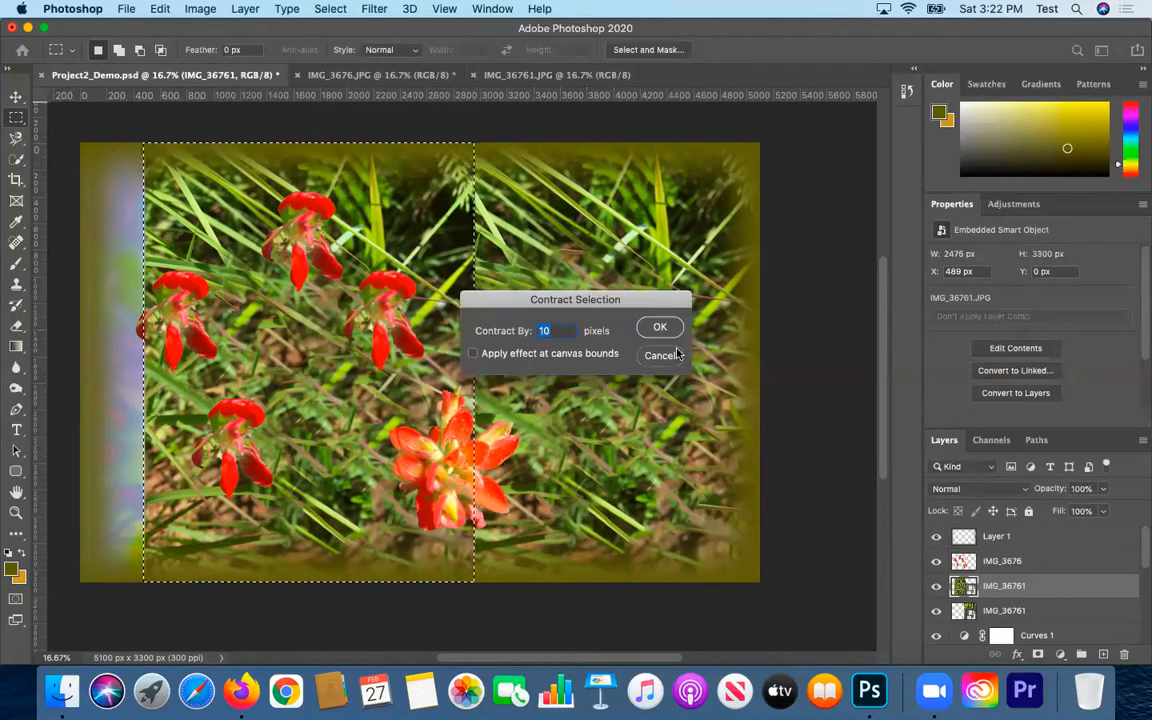
{"action": "type", "text": "30"}
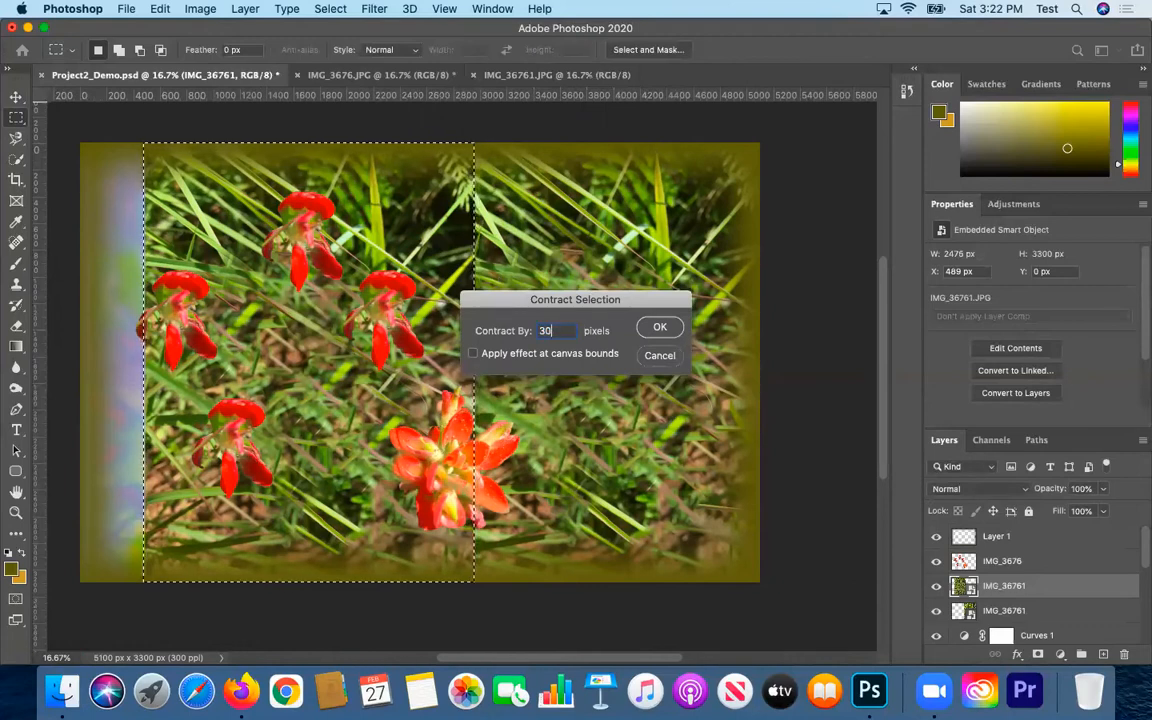
{"action": "key", "text": "Return"}
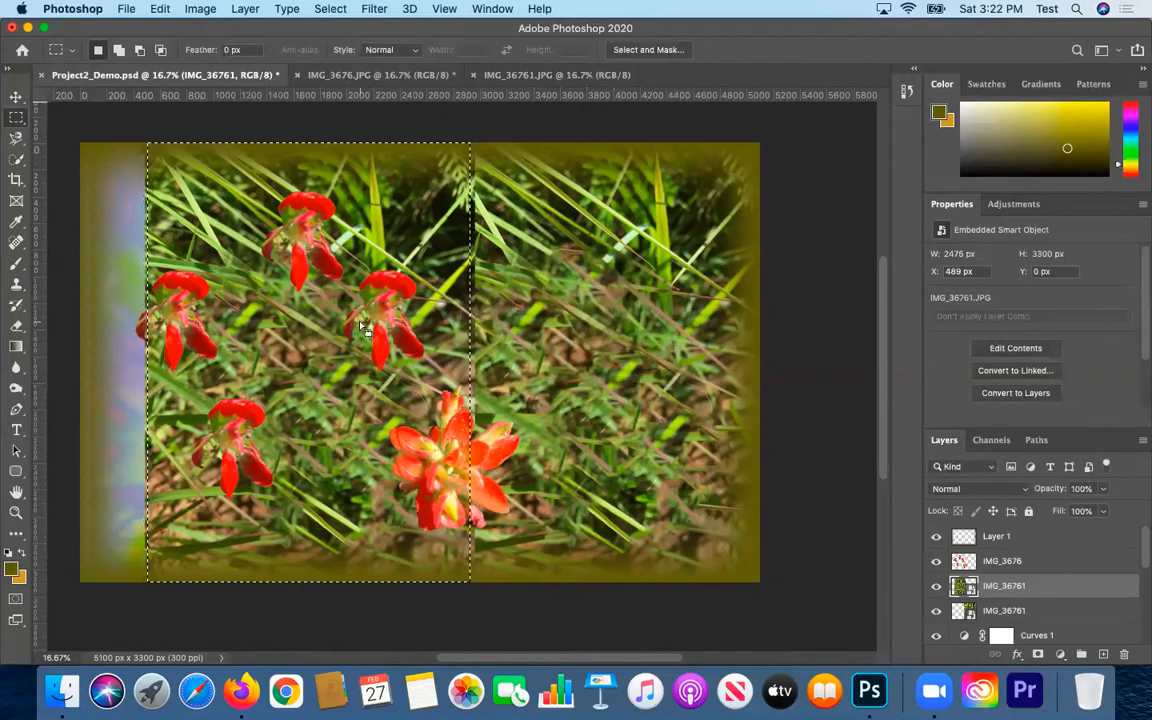
Feather the contracted selection with a radius of 30 pixels
{"action": "left_click", "coordinate": [330, 9]}
{"action": "mouse_move", "coordinate": [480, 239]}
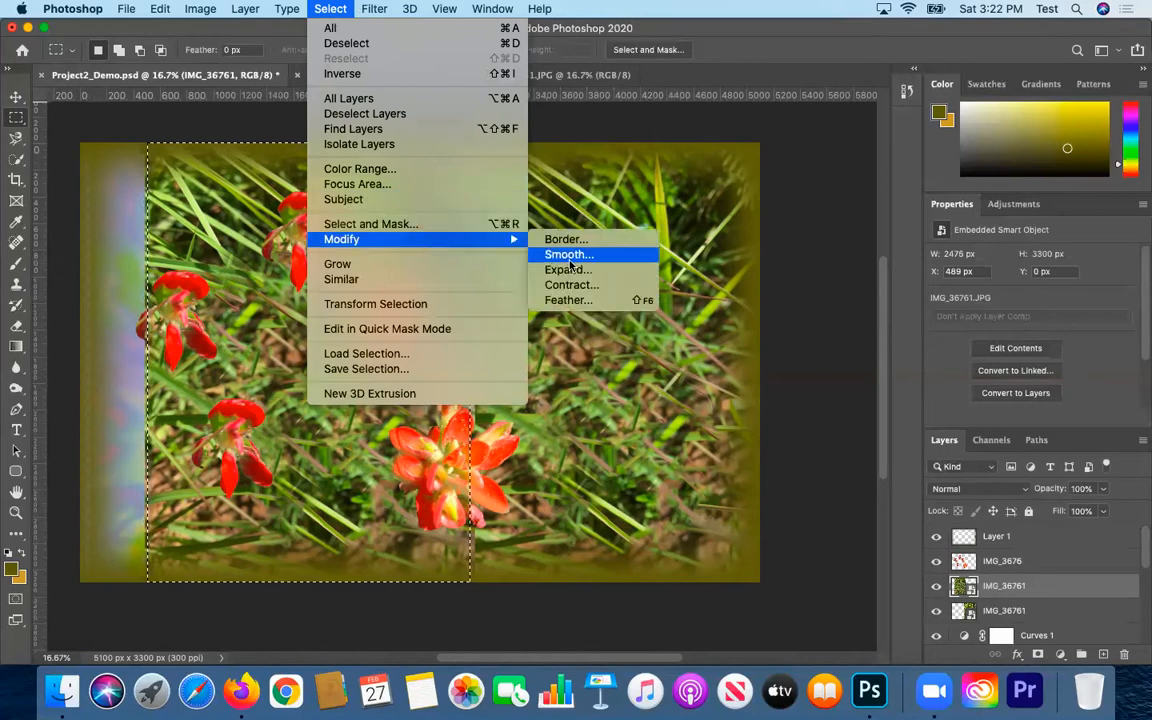
{"action": "left_click", "coordinate": [568, 299]}
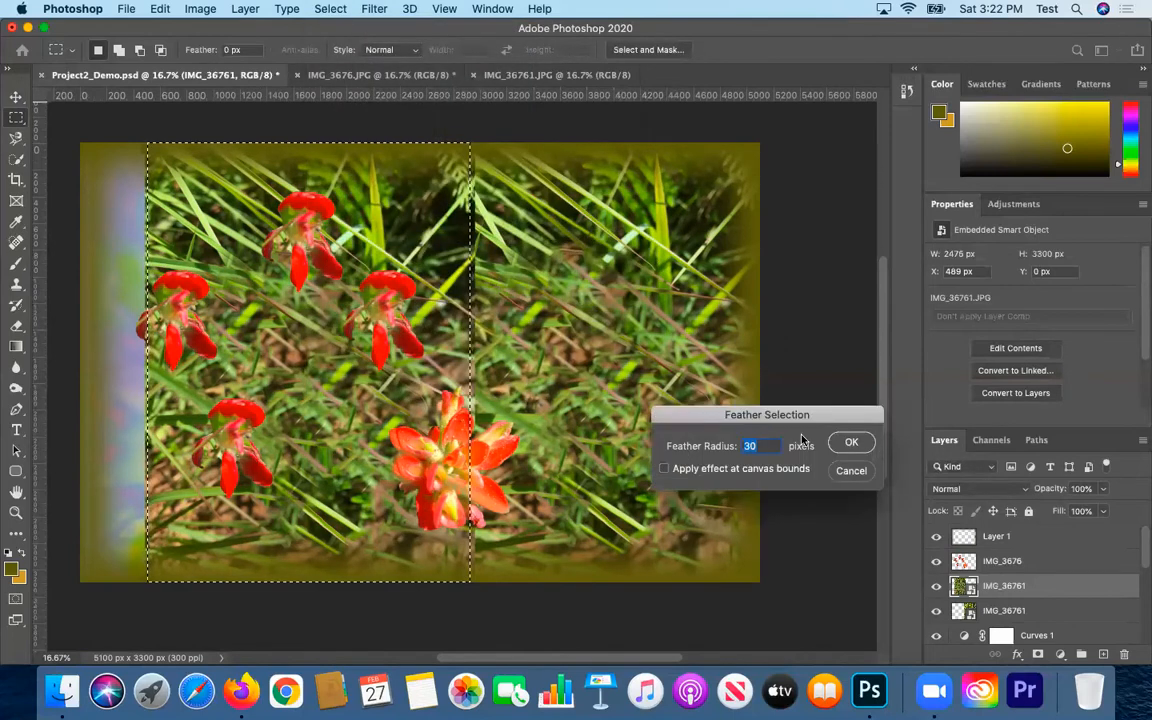
{"action": "left_click", "coordinate": [866, 442]}
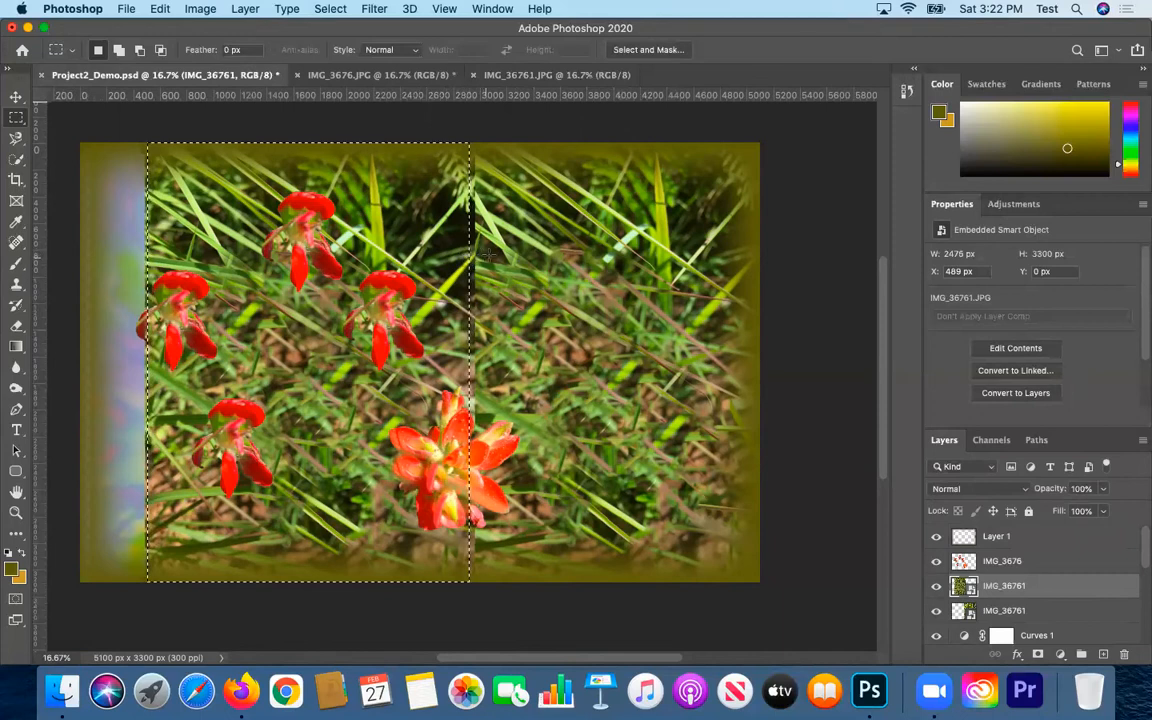
Invert the feathered selection and try to delete the edges of the pasted IMG_36761 smart object
{"action": "left_click", "coordinate": [331, 9]}
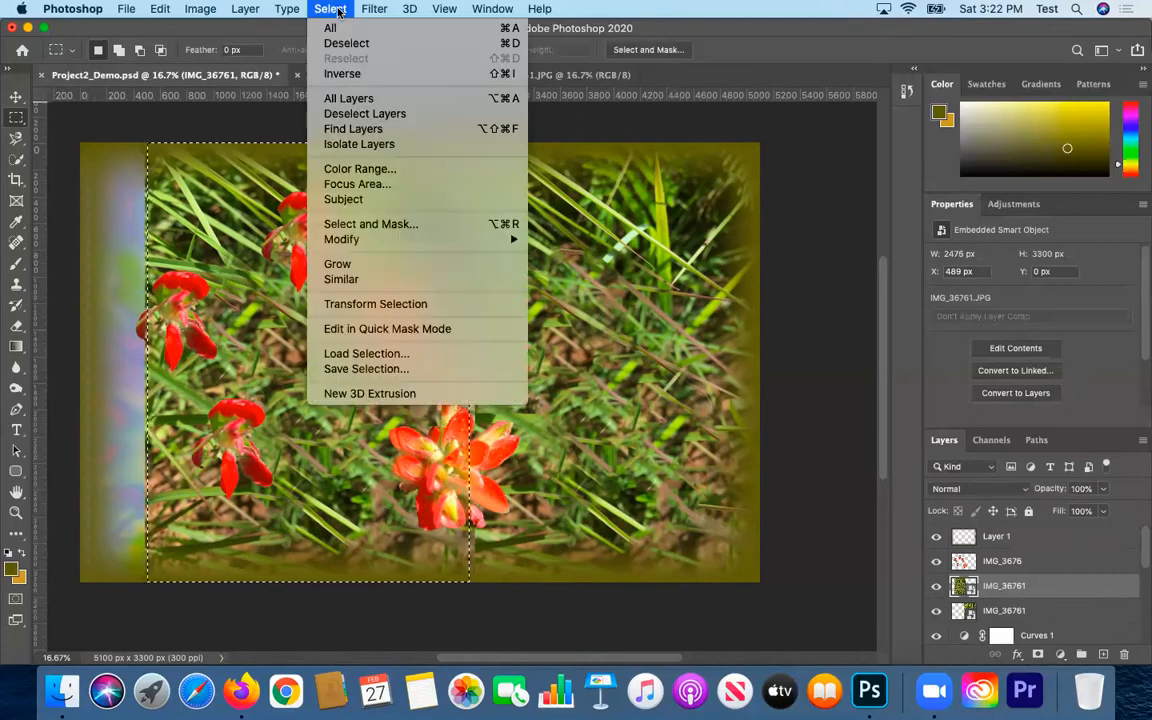
{"action": "left_click", "coordinate": [320, 73]}
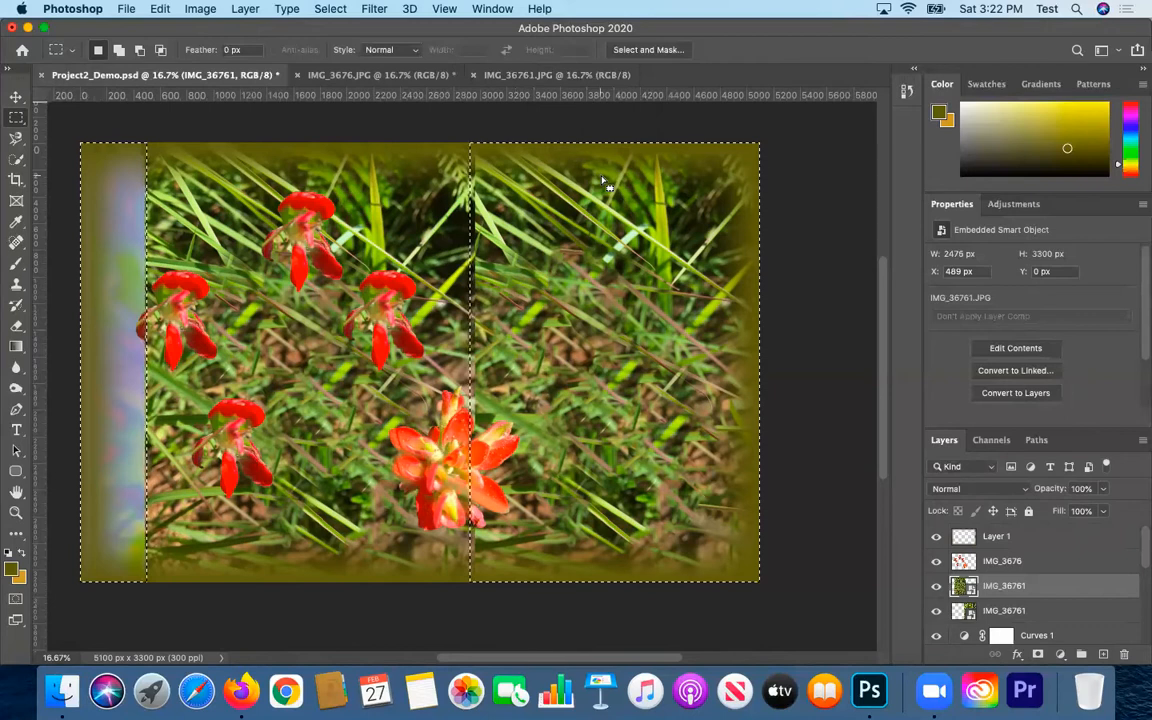
{"action": "key", "text": "BackSpace"}
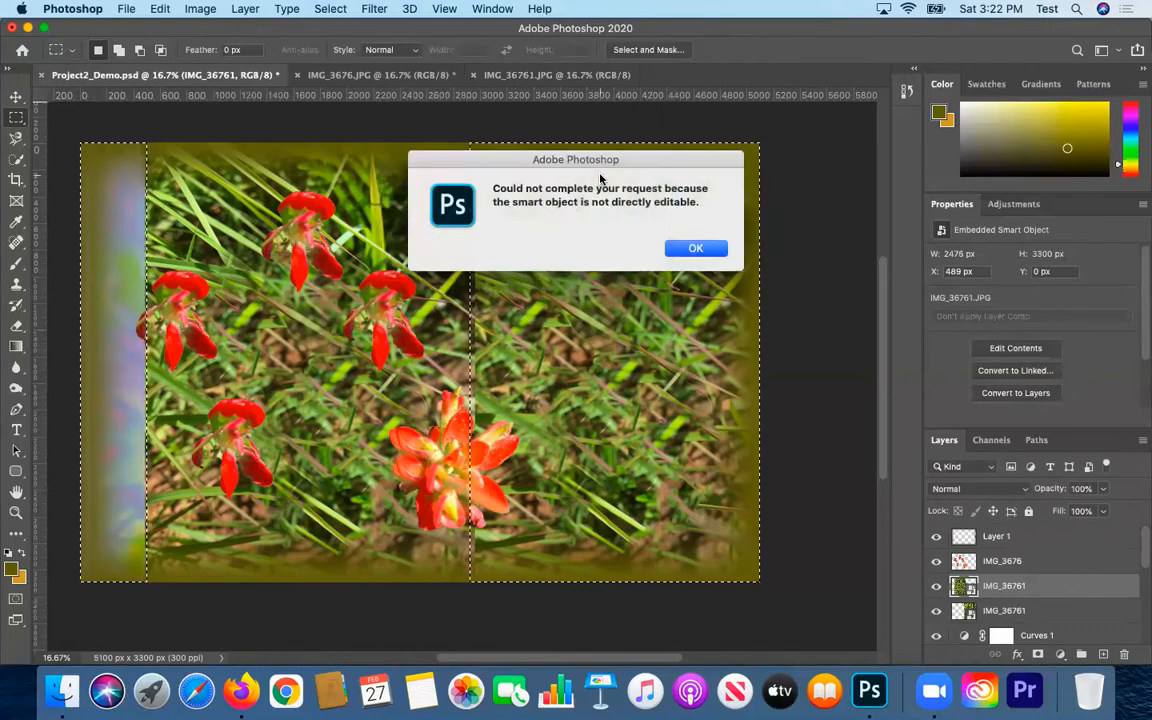
{"action": "left_click", "coordinate": [696, 249]}
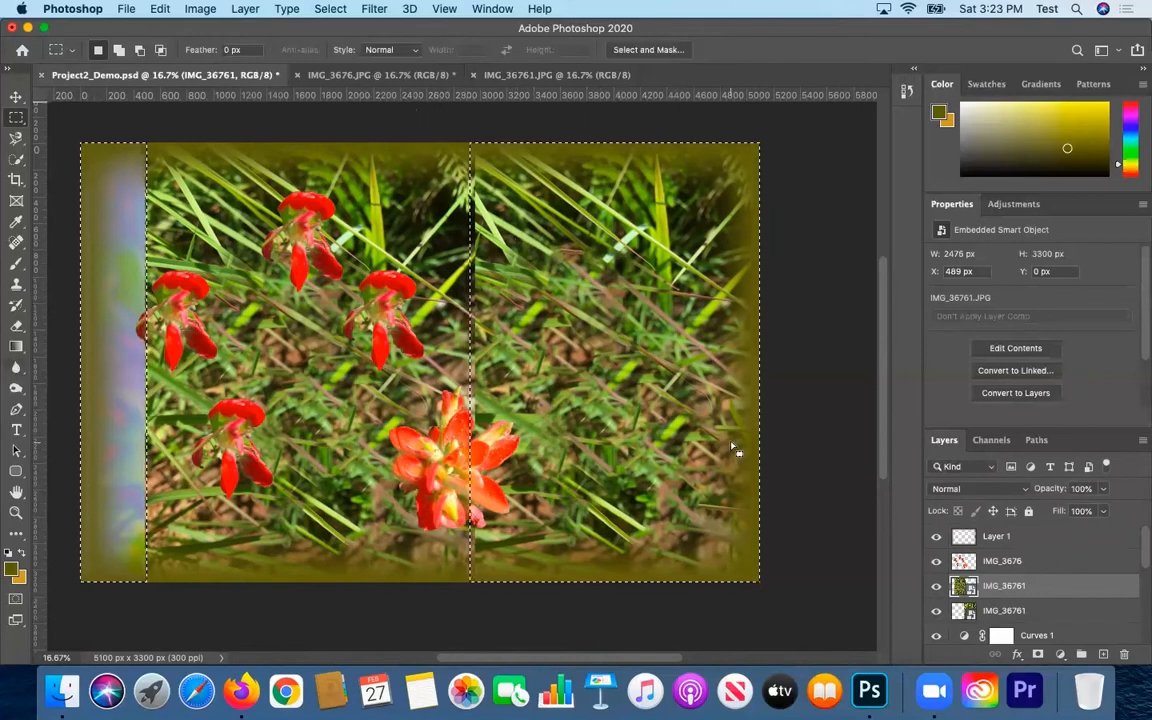
Rasterize the upper IMG_36761 smart object into a pixel layer
{"action": "left_click", "coordinate": [330, 9]}
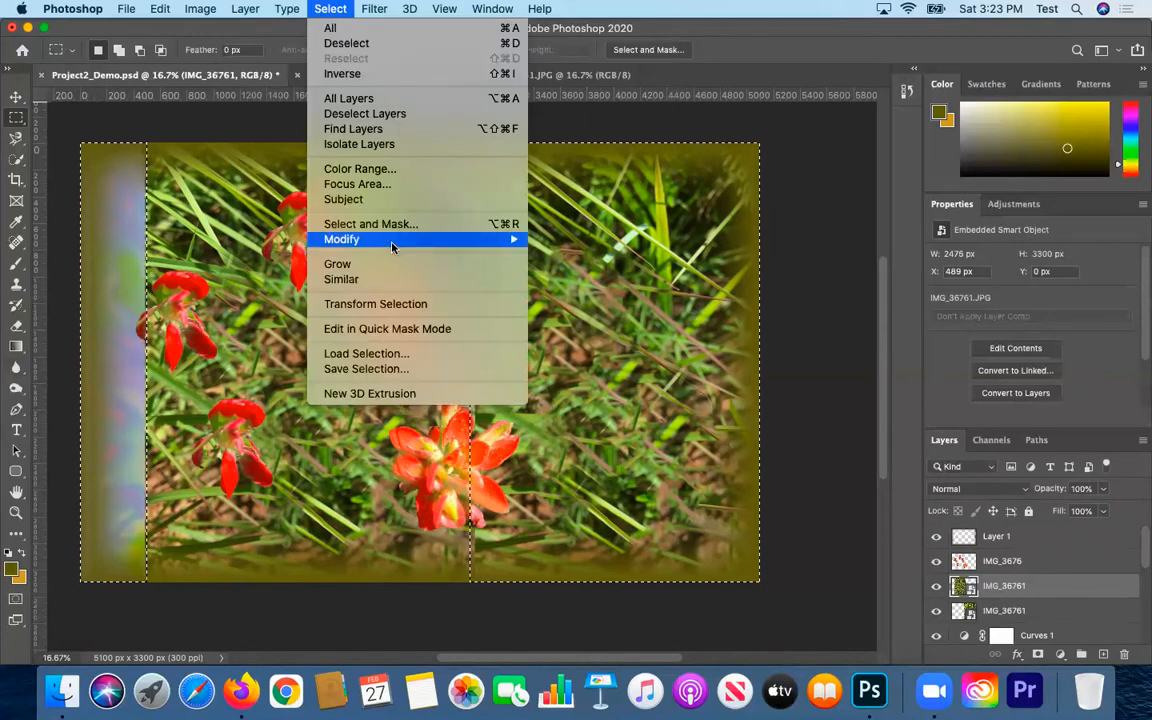
{"action": "mouse_move", "coordinate": [282, 10]}
{"action": "mouse_move", "coordinate": [245, 9]}
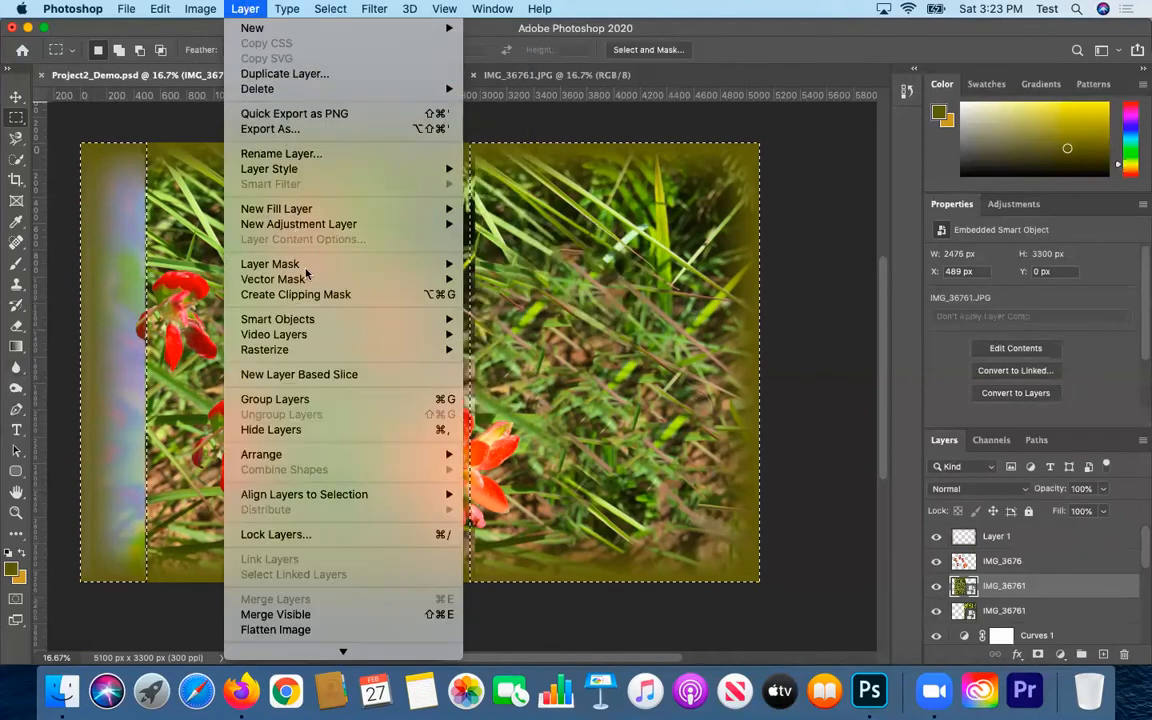
{"action": "mouse_move", "coordinate": [300, 349]}
{"action": "left_click", "coordinate": [514, 411]}
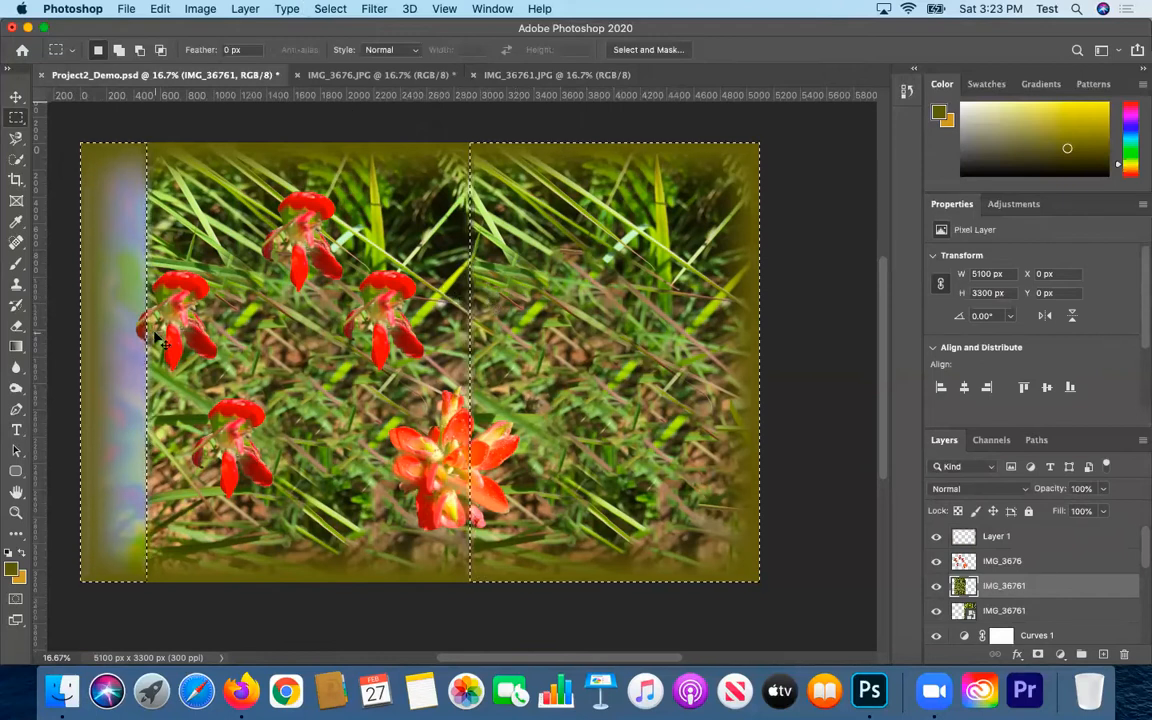
Delete the rasterized copy's edges within the inverted selection to soften the seam between the two grass photos
{"action": "key", "text": "z"}
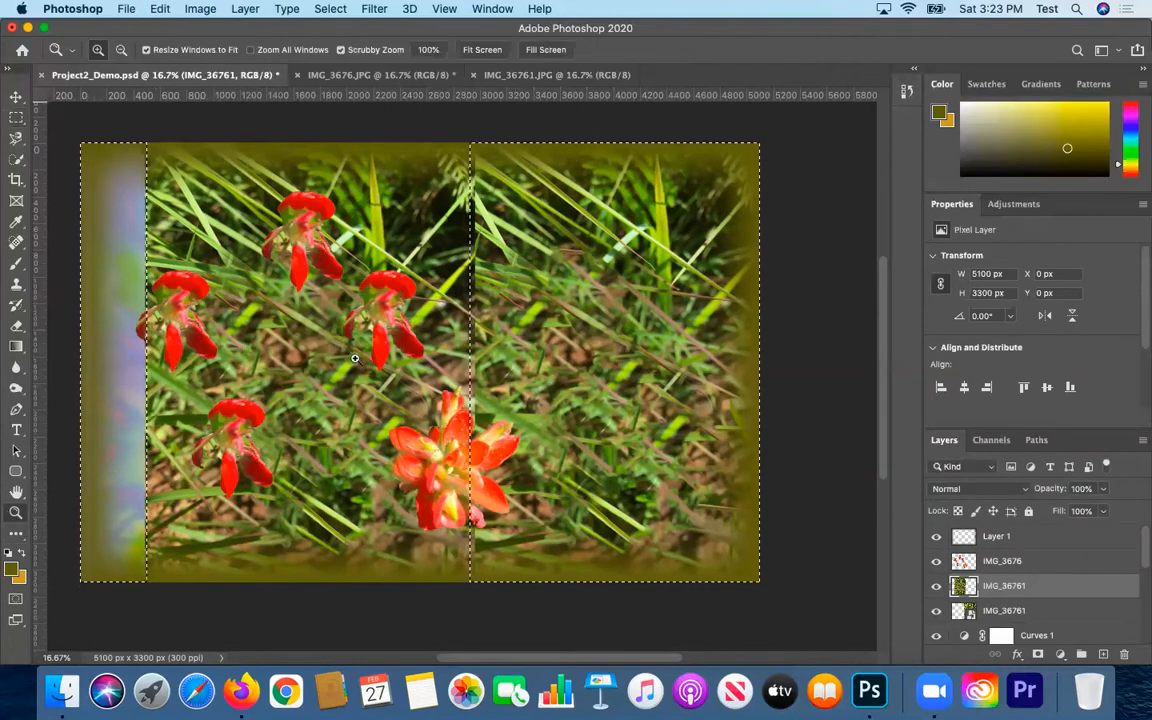
{"action": "left_click", "coordinate": [455, 265]}
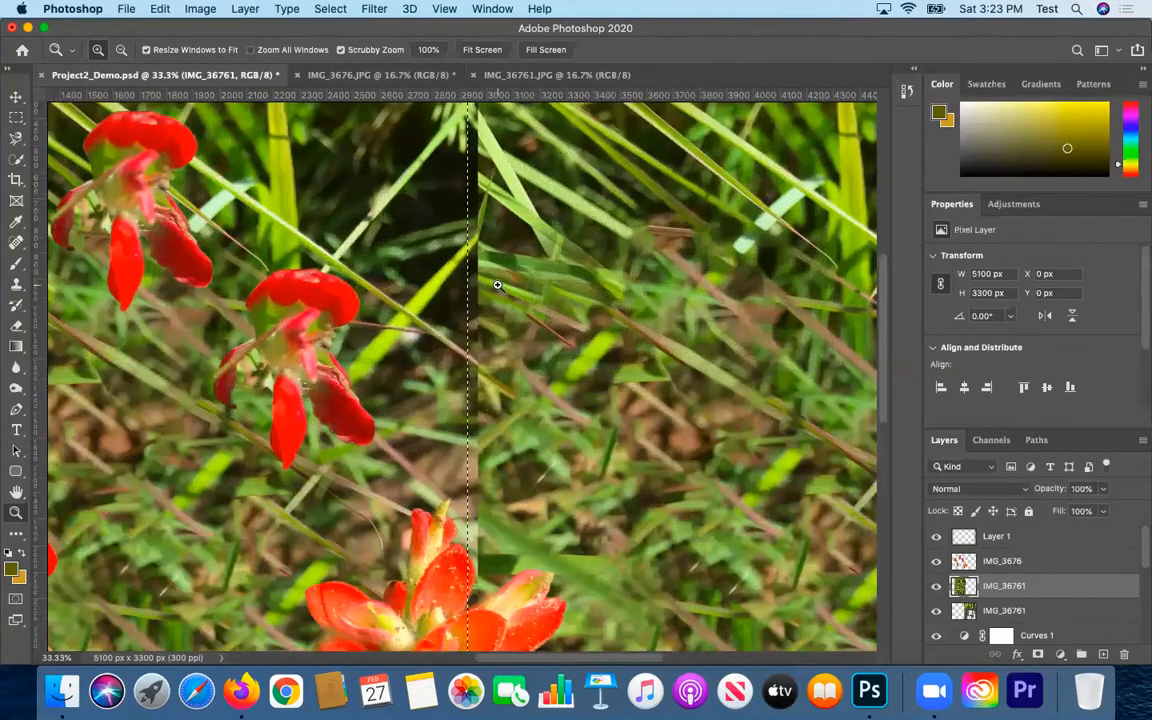
{"action": "key", "text": "Delete"}
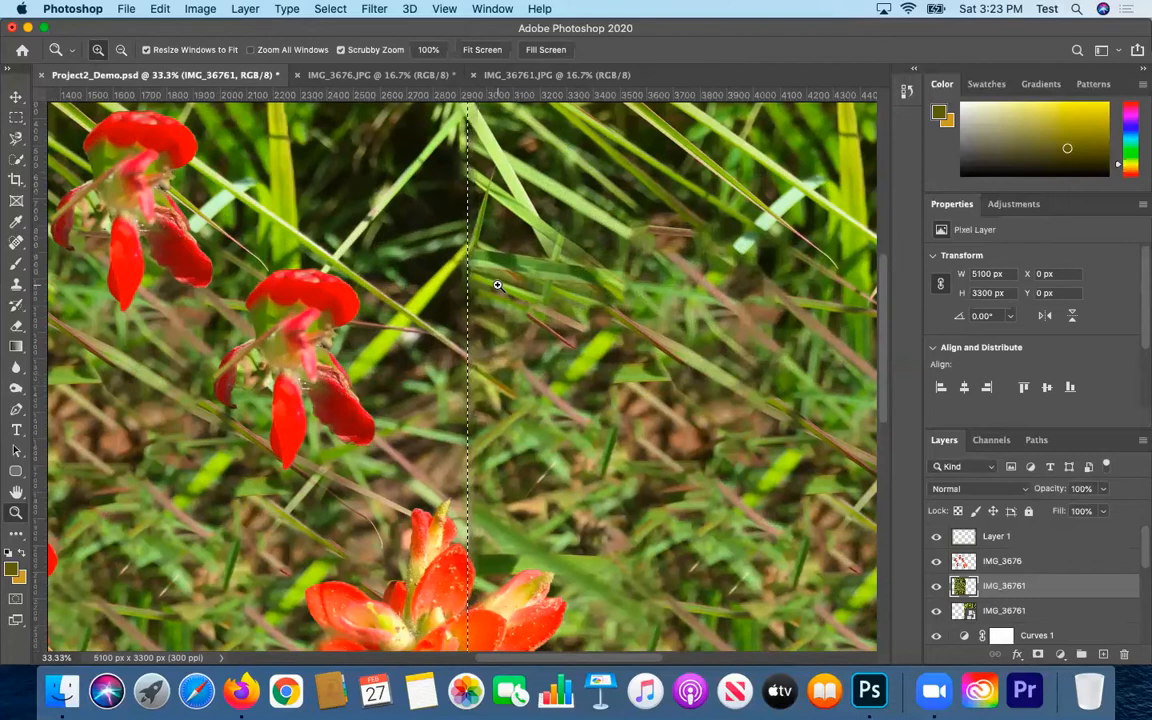
{"action": "left_click", "coordinate": [15, 97]}
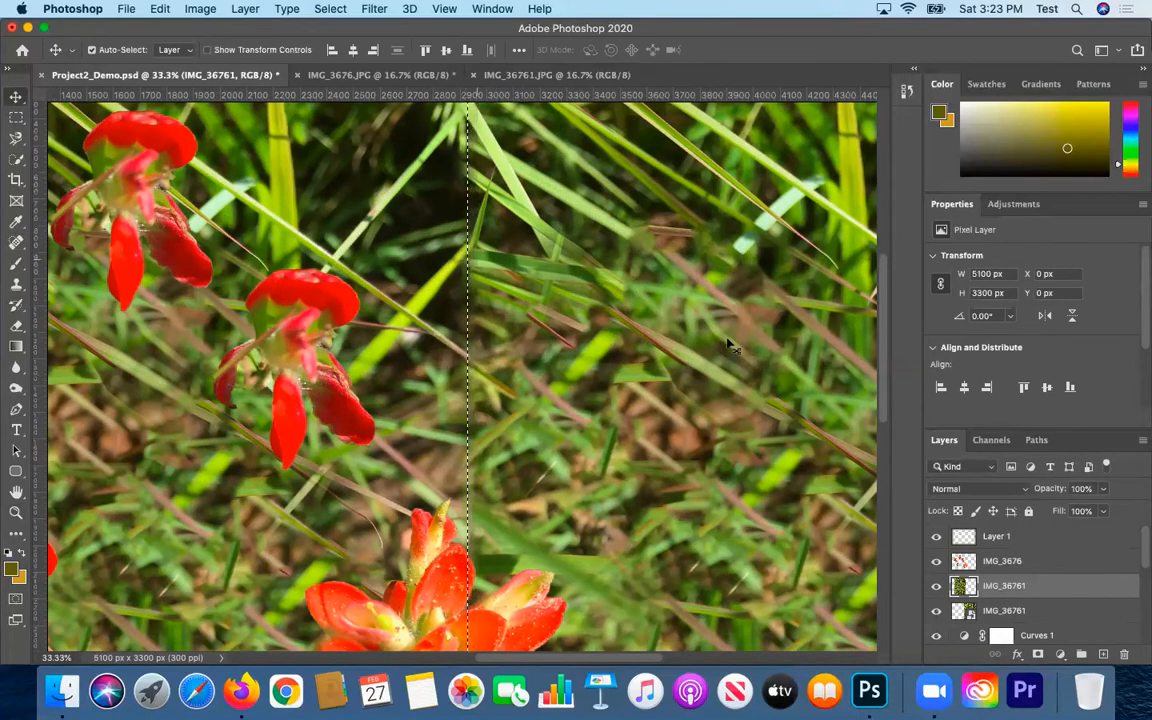
{"action": "scroll", "coordinate": [680, 325], "scroll_direction": "down", "scroll_amount": 2}
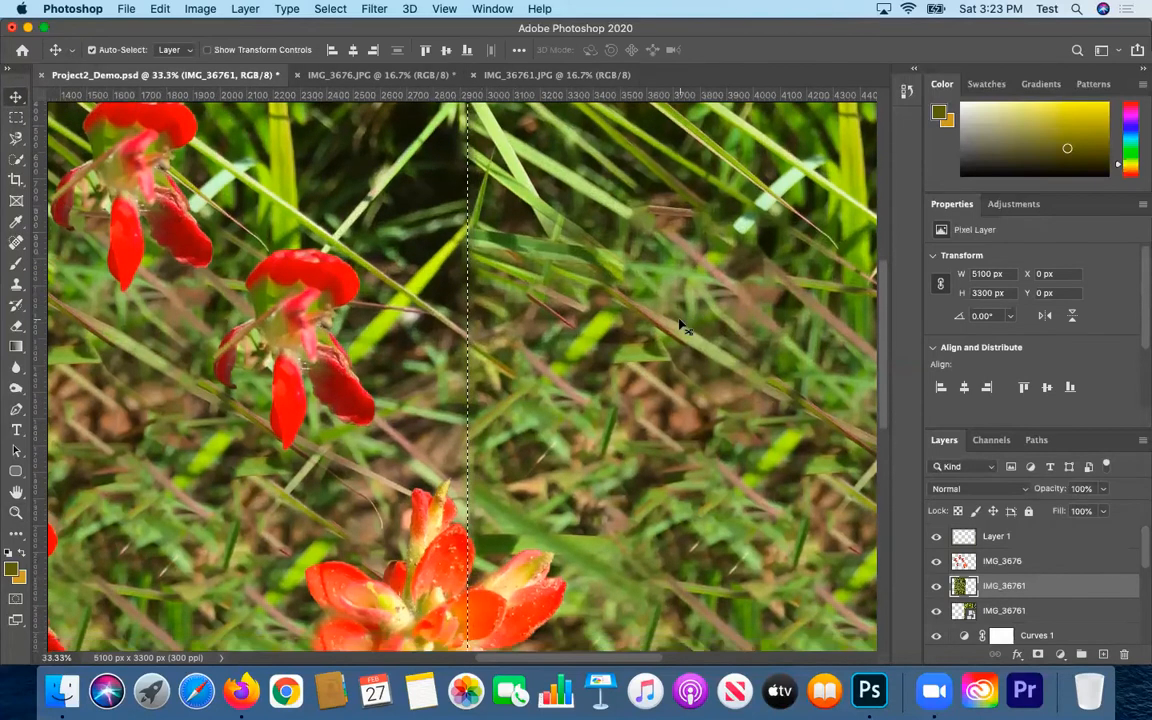
Rasterize the lower IMG_36761 smart object above the Curves 1 layer
{"action": "left_click", "coordinate": [1001, 612]}
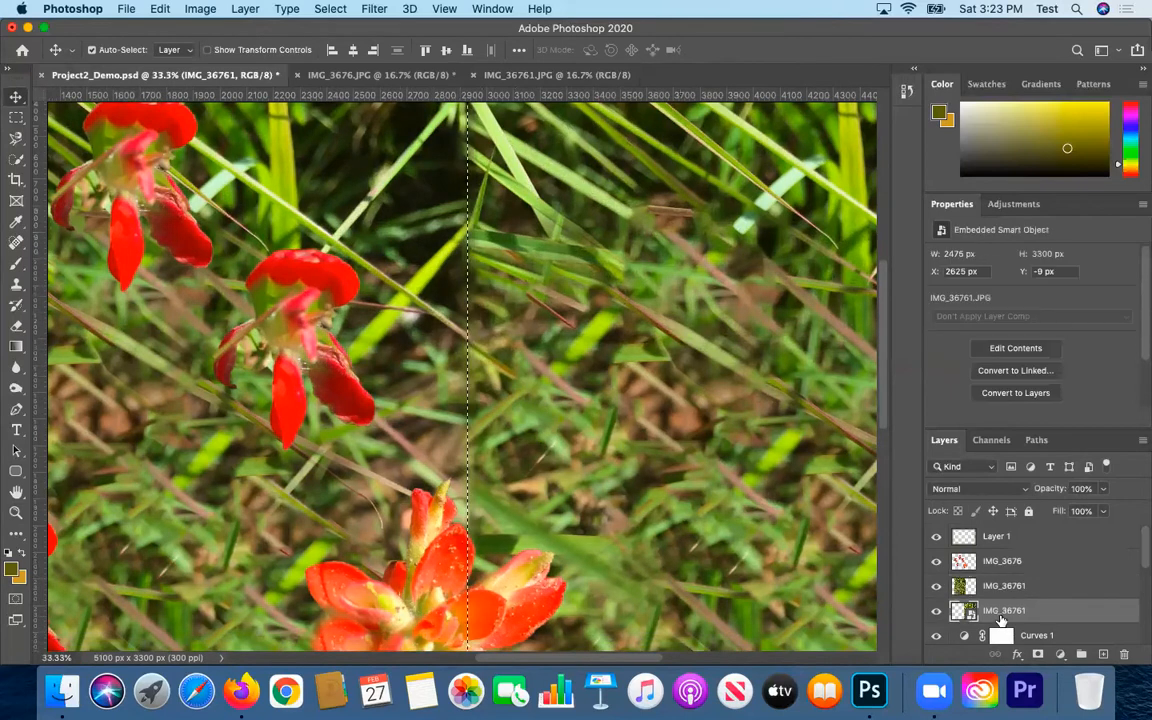
{"action": "left_click", "coordinate": [327, 9]}
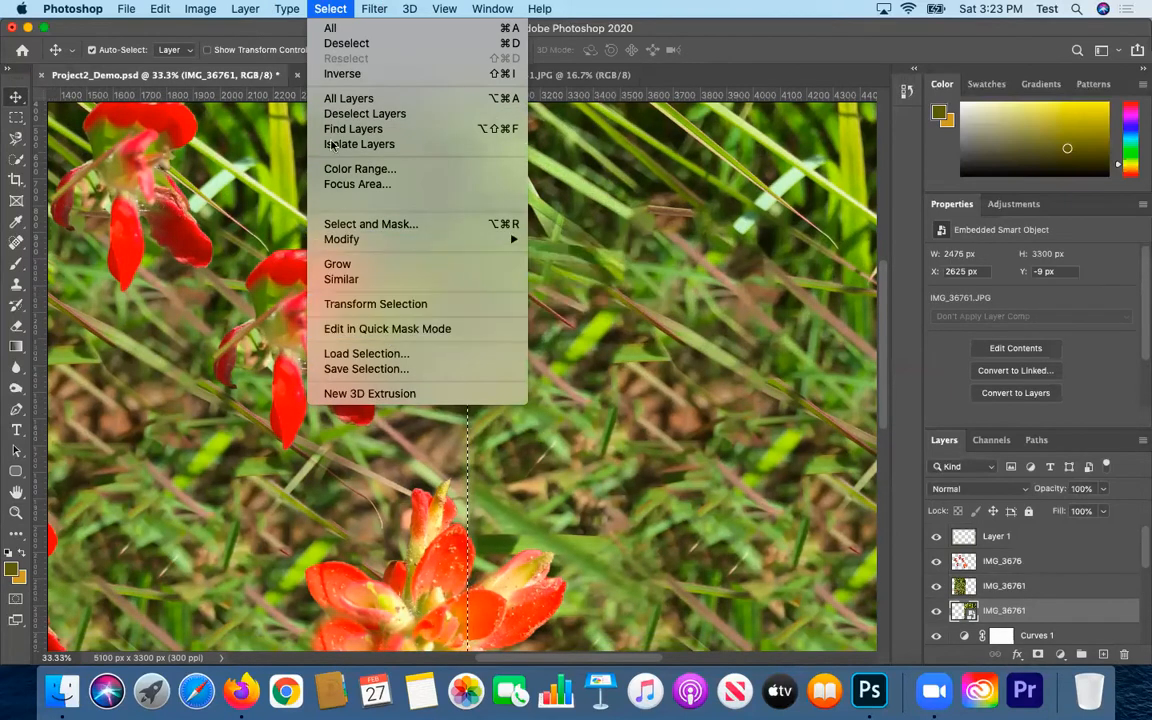
{"action": "mouse_move", "coordinate": [238, 8]}
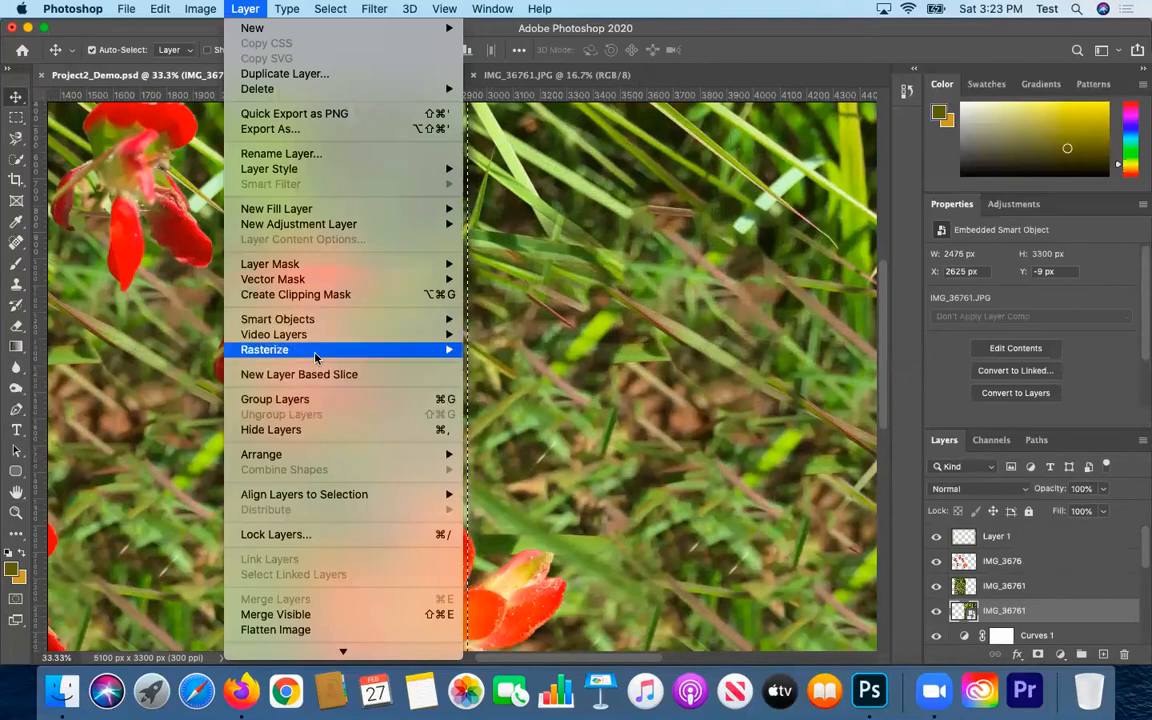
{"action": "mouse_move", "coordinate": [315, 352]}
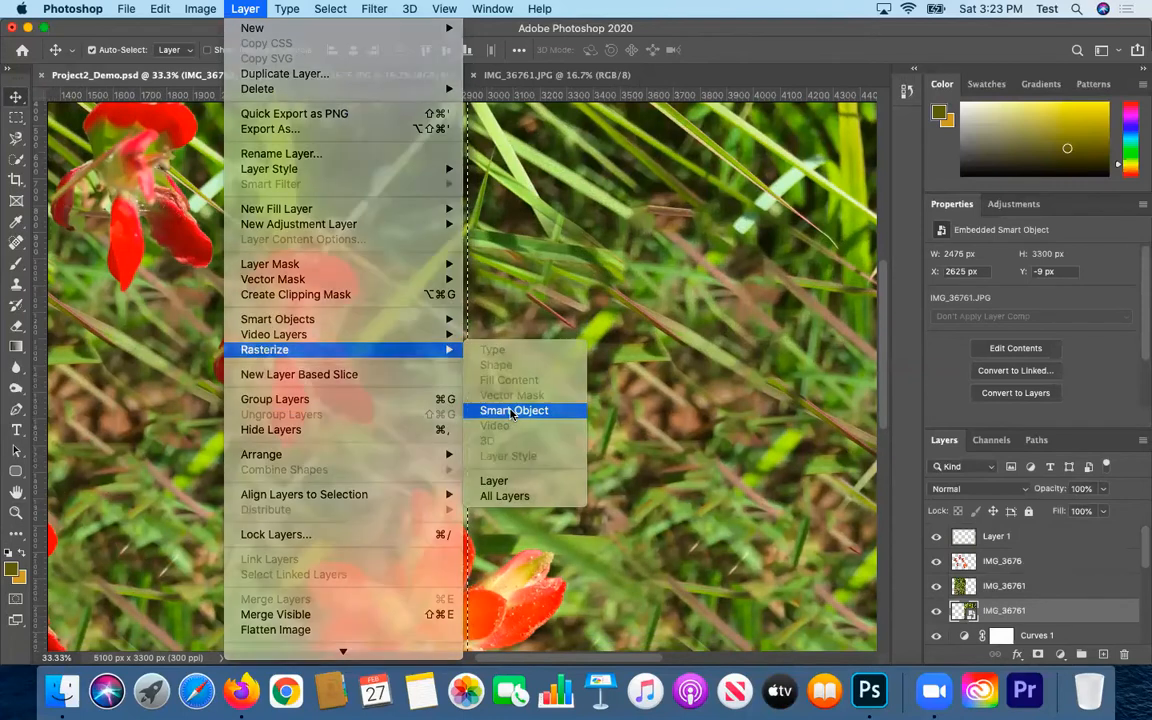
{"action": "left_click", "coordinate": [512, 411]}
Merge the upper IMG_36761 layer down into the lower IMG_36761 layer
{"action": "left_click", "coordinate": [1032, 586]}
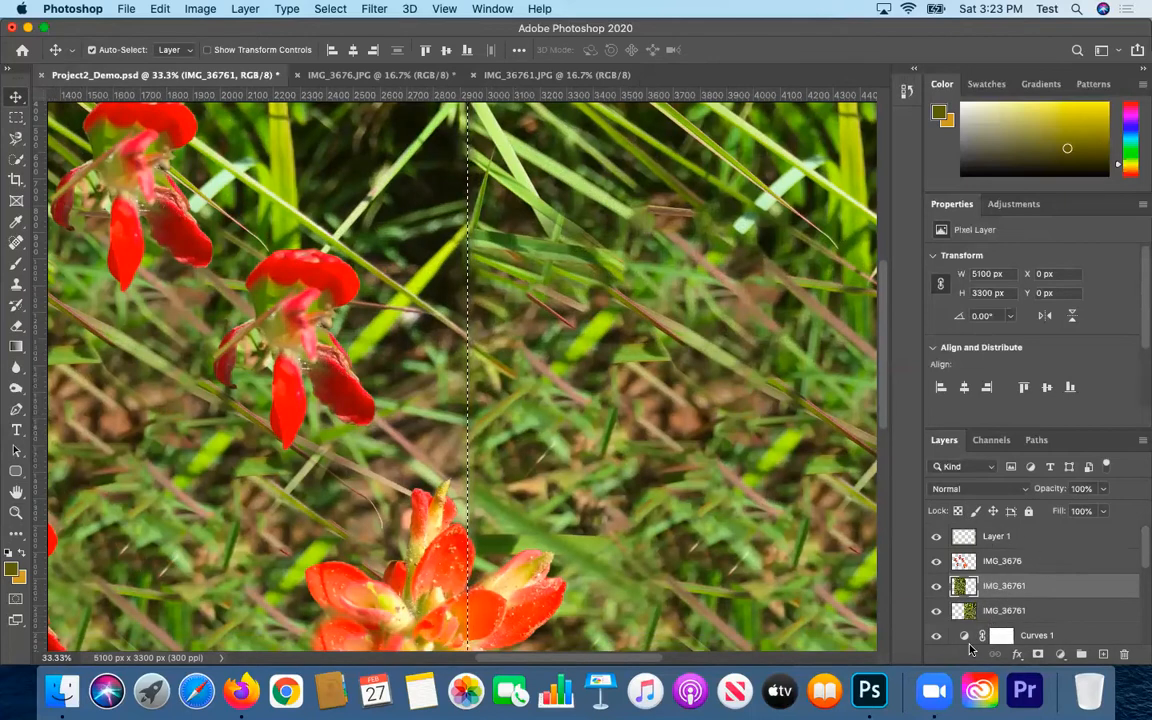
{"action": "left_click", "coordinate": [240, 9]}
{"action": "left_click", "coordinate": [238, 9]}
{"action": "left_click", "coordinate": [237, 10]}
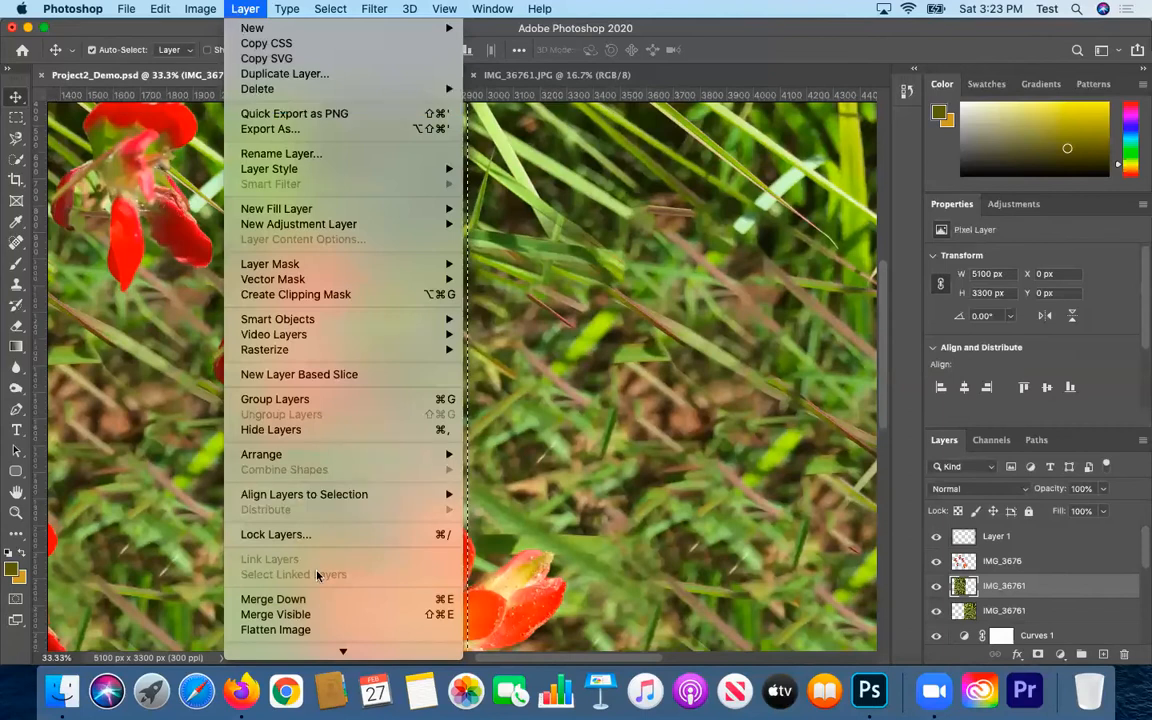
{"action": "left_click", "coordinate": [318, 600]}
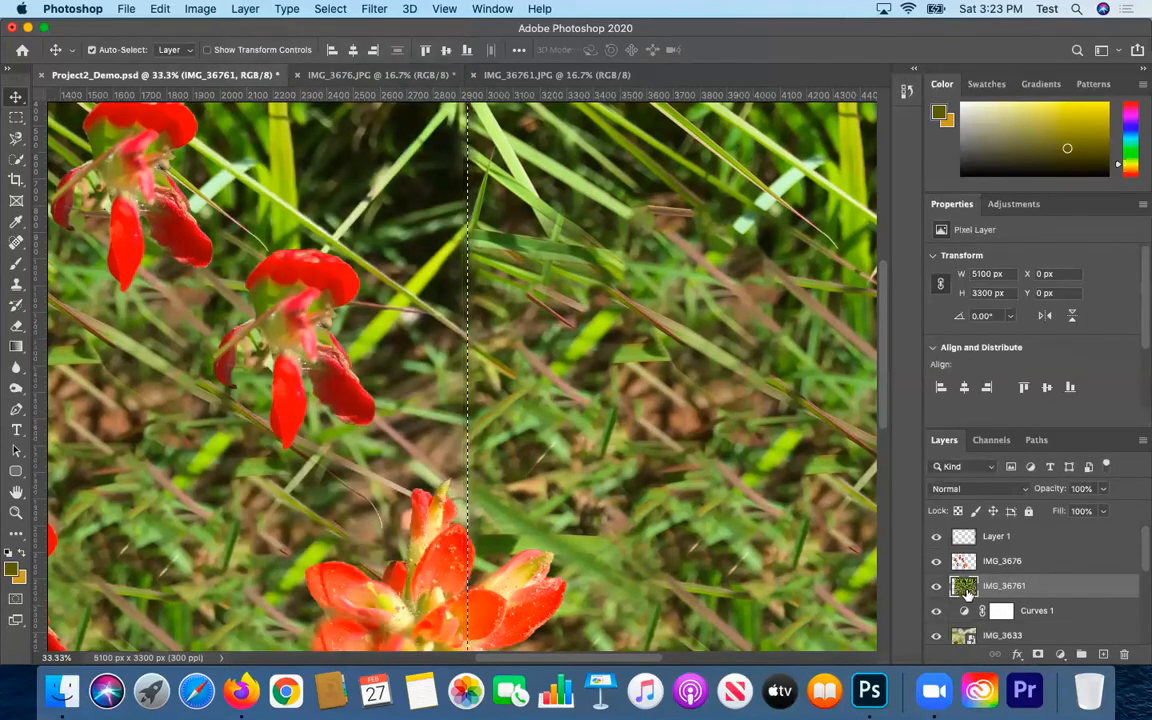
Undo the last layer merge and hide every layer except the two IMG_36761 grass layers
{"action": "key", "text": "super+z"}
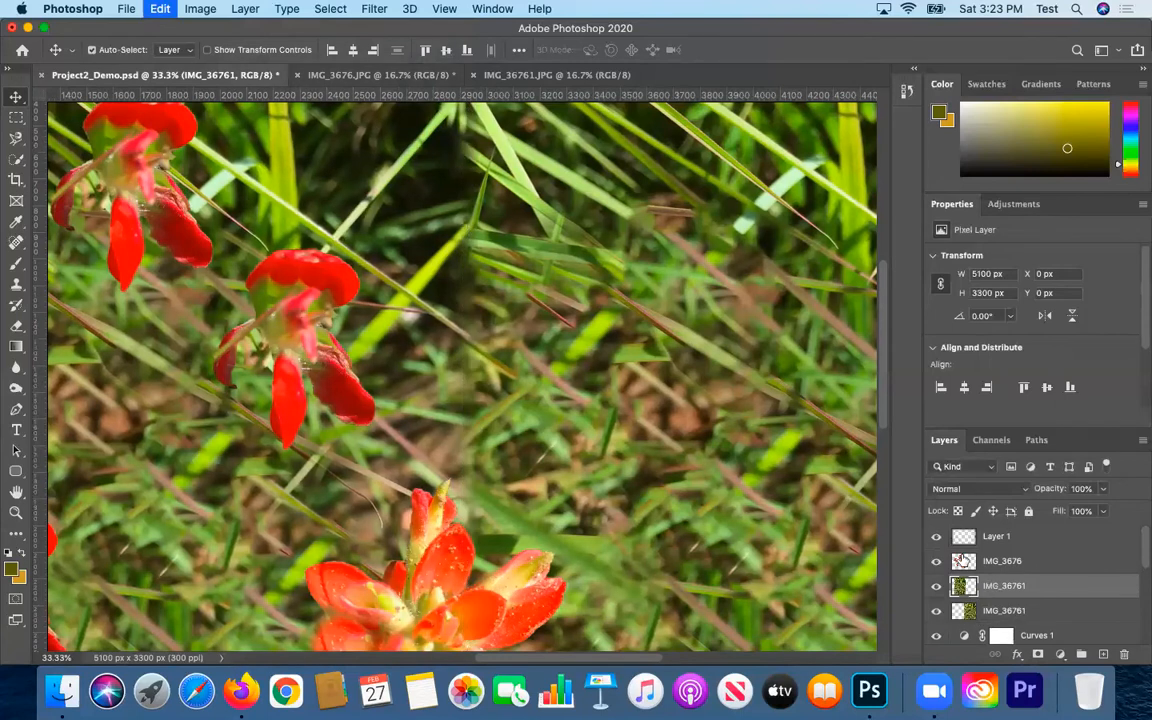
{"action": "left_click", "coordinate": [936, 540]}
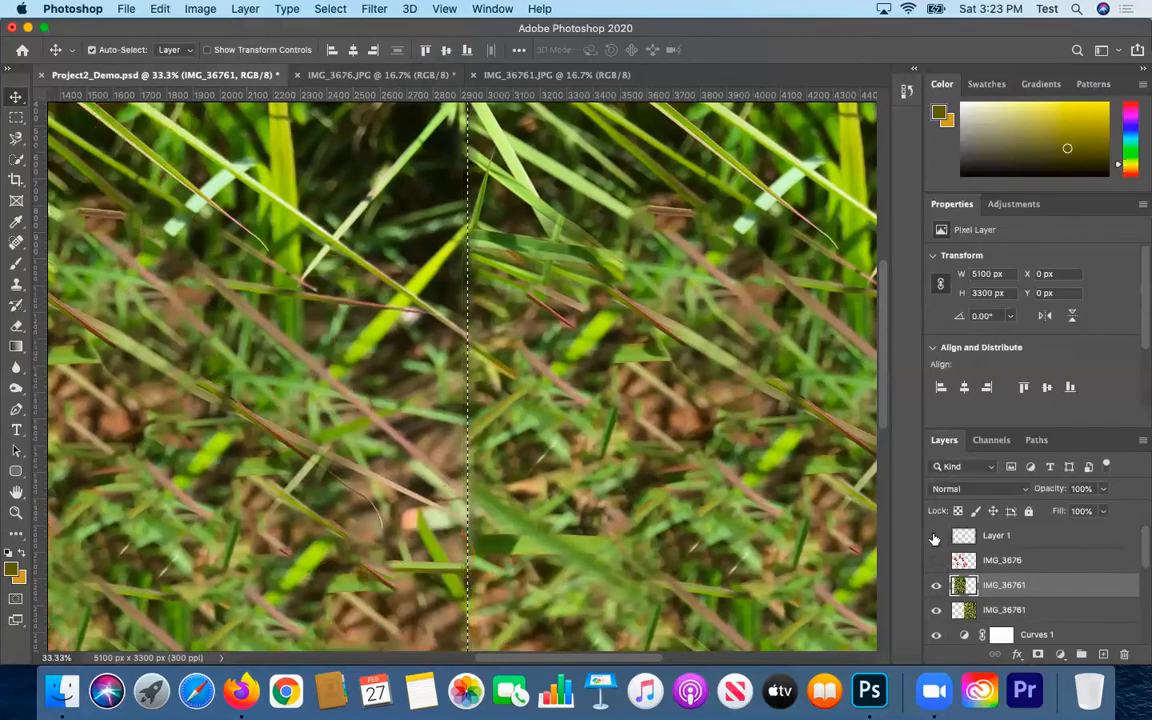
{"action": "scroll", "coordinate": [930, 562], "scroll_direction": "down", "scroll_amount": 2}
{"action": "left_click", "coordinate": [937, 589]}
{"action": "left_click", "coordinate": [937, 613]}
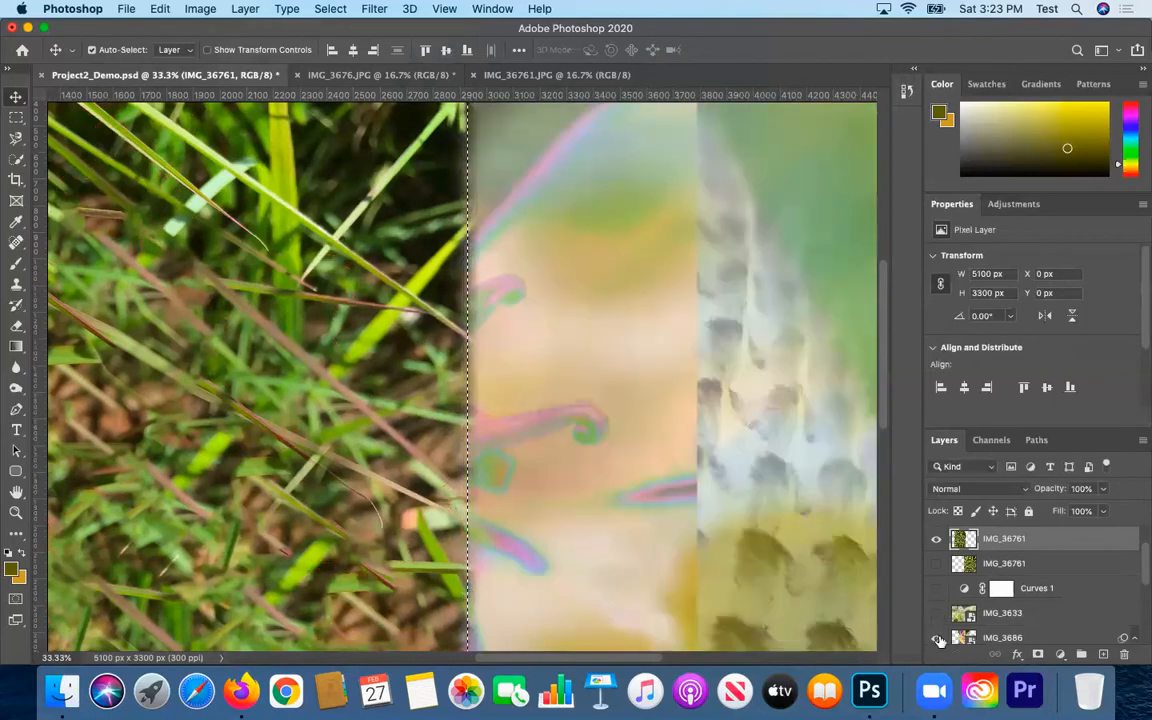
{"action": "left_click", "coordinate": [937, 638]}
{"action": "scroll", "coordinate": [995, 625], "scroll_direction": "down", "scroll_amount": 3}
{"action": "scroll", "coordinate": [995, 625], "scroll_direction": "down", "scroll_amount": 2}
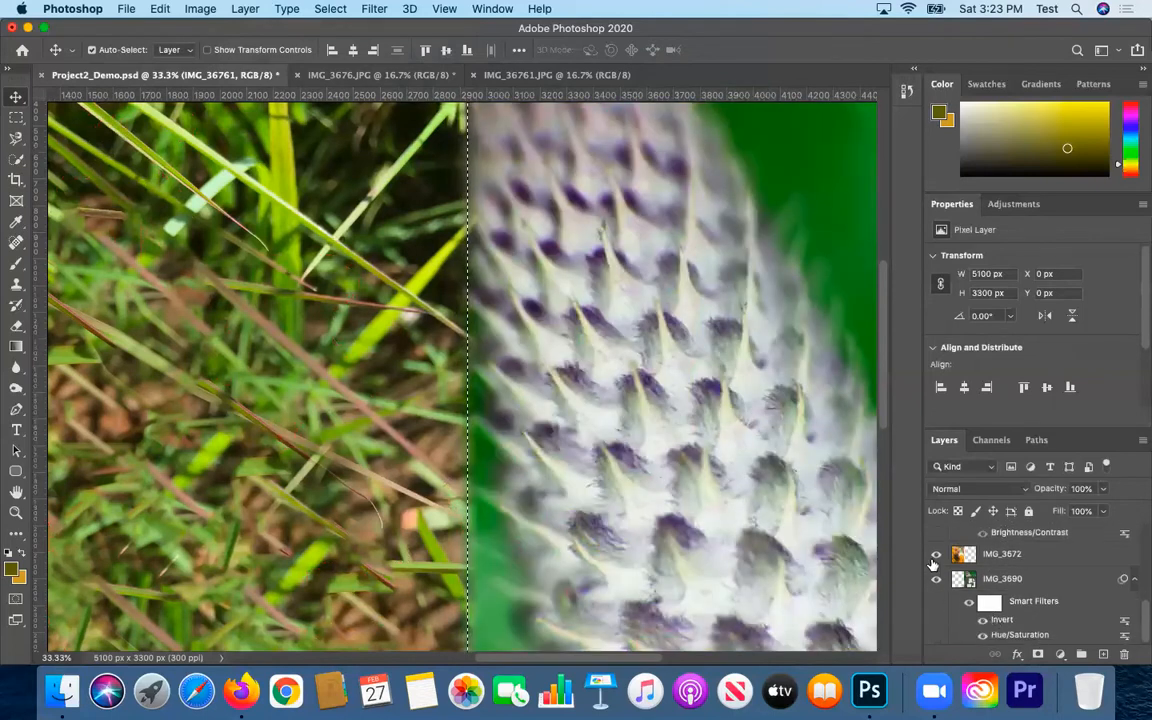
{"action": "left_click", "coordinate": [936, 580]}
{"action": "scroll", "coordinate": [990, 590], "scroll_direction": "down", "scroll_amount": 3}
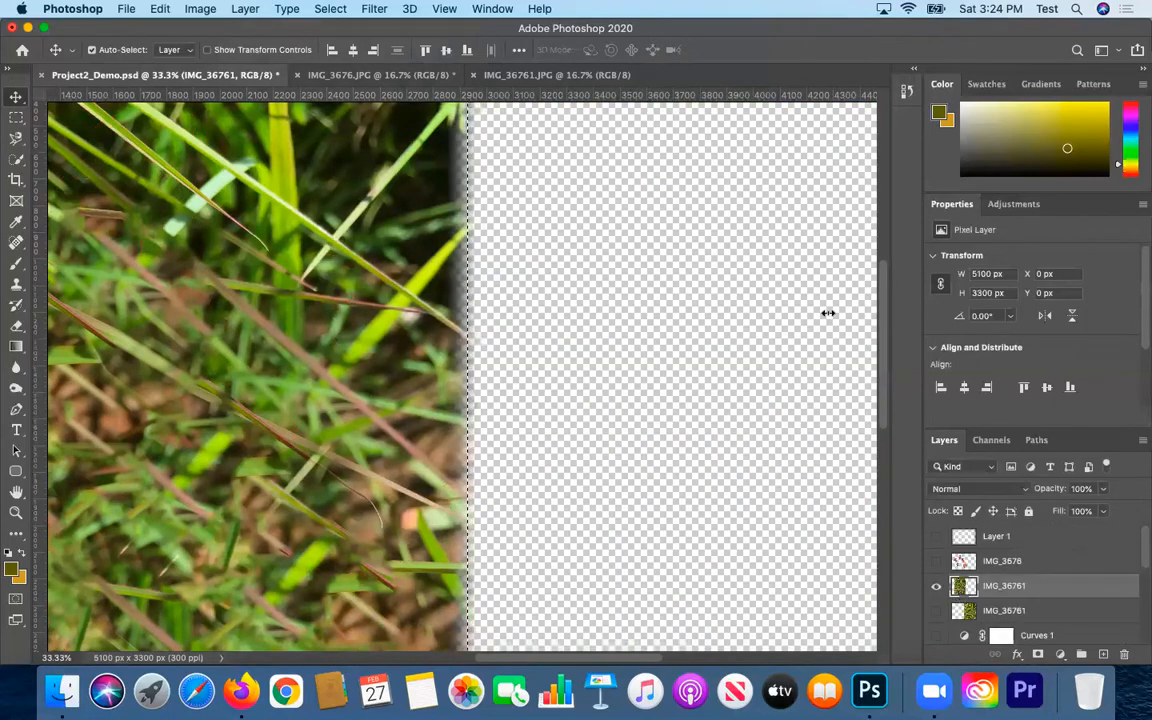
{"action": "left_click", "coordinate": [937, 611]}
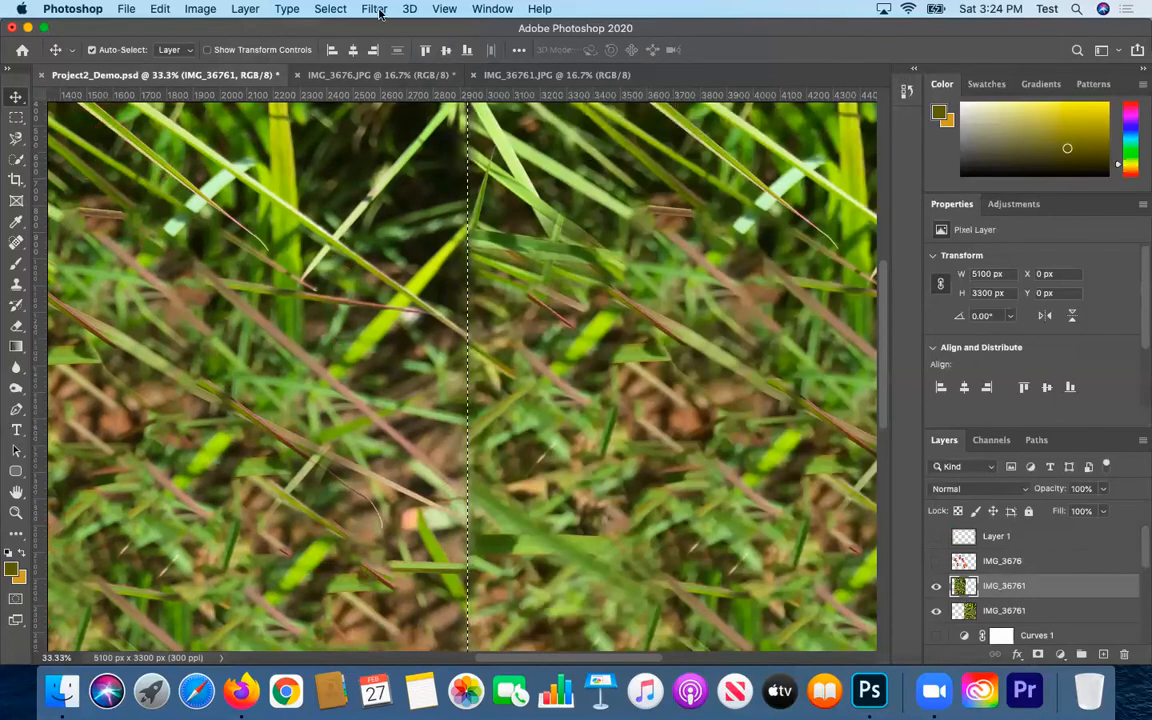
Merge the two visible IMG_36761 grass layers into a single layer
{"action": "left_click", "coordinate": [287, 9]}
{"action": "mouse_move", "coordinate": [245, 9]}
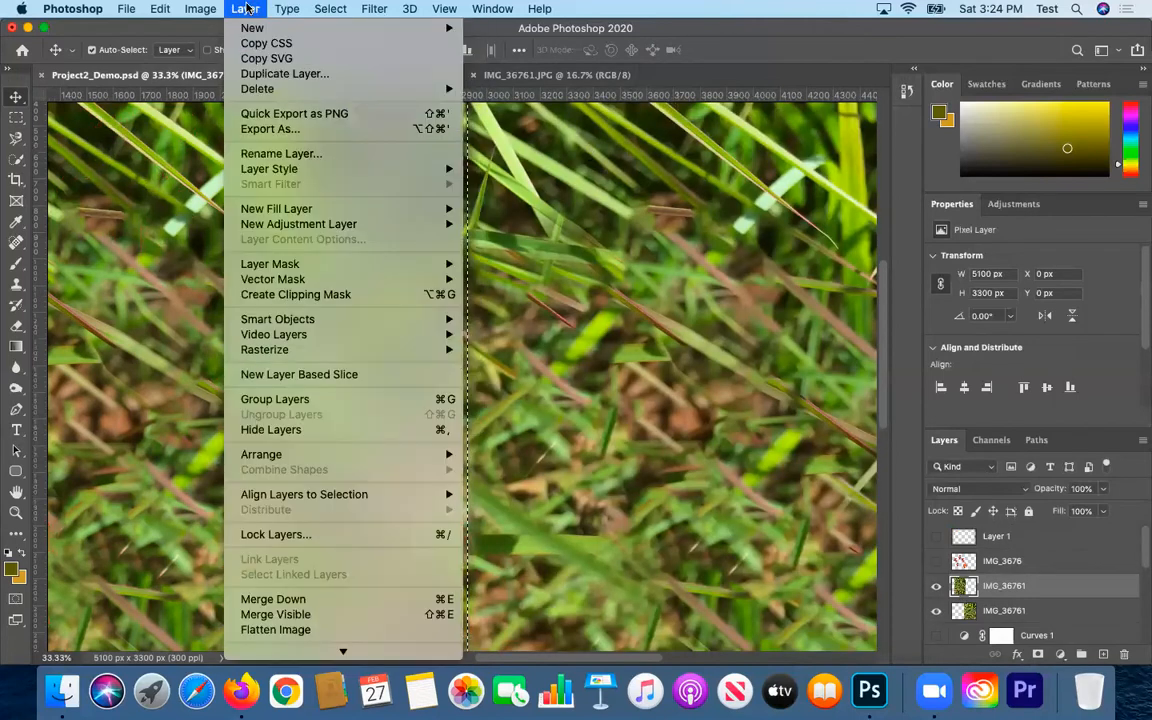
{"action": "left_click", "coordinate": [345, 615]}
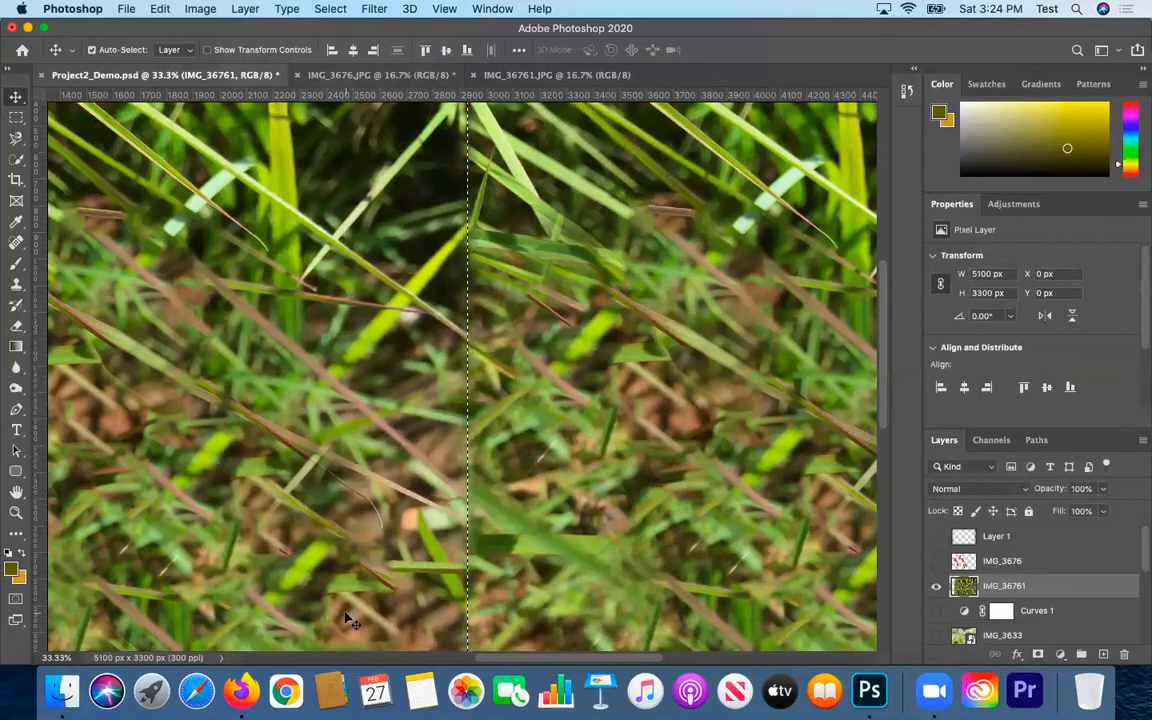
Show the IMG_3676 flower layer above the merged grass background
{"action": "left_click", "coordinate": [16, 512]}
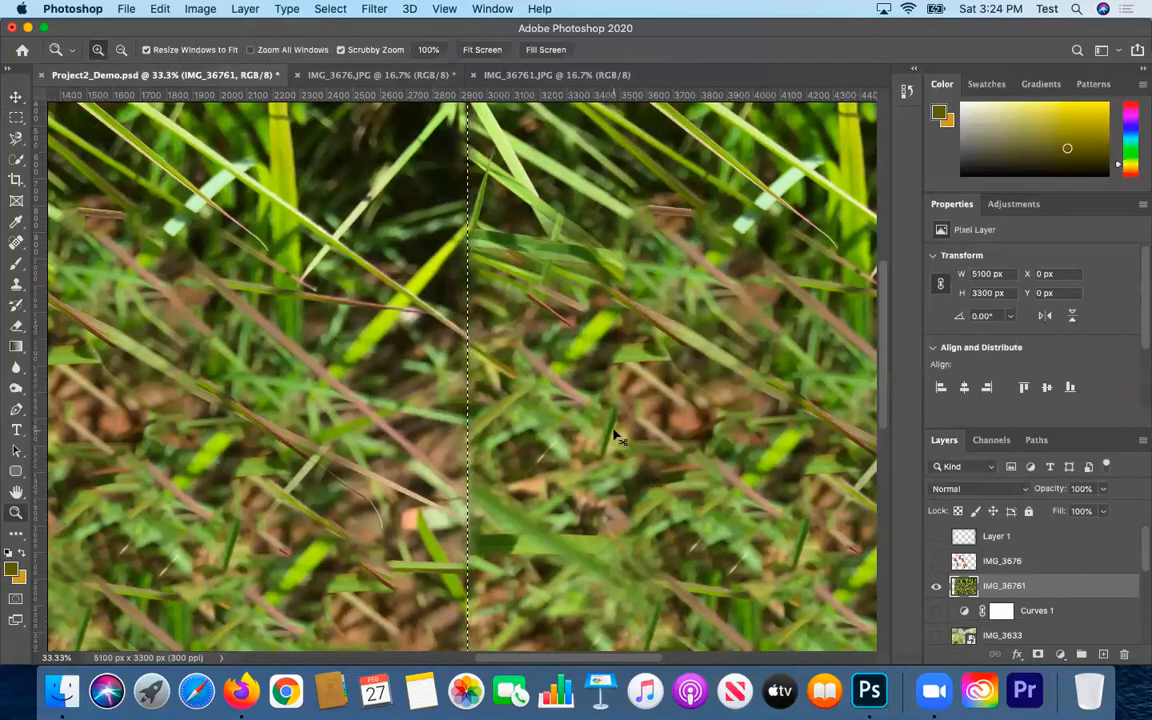
{"action": "left_click", "coordinate": [530, 442], "text": "alt"}
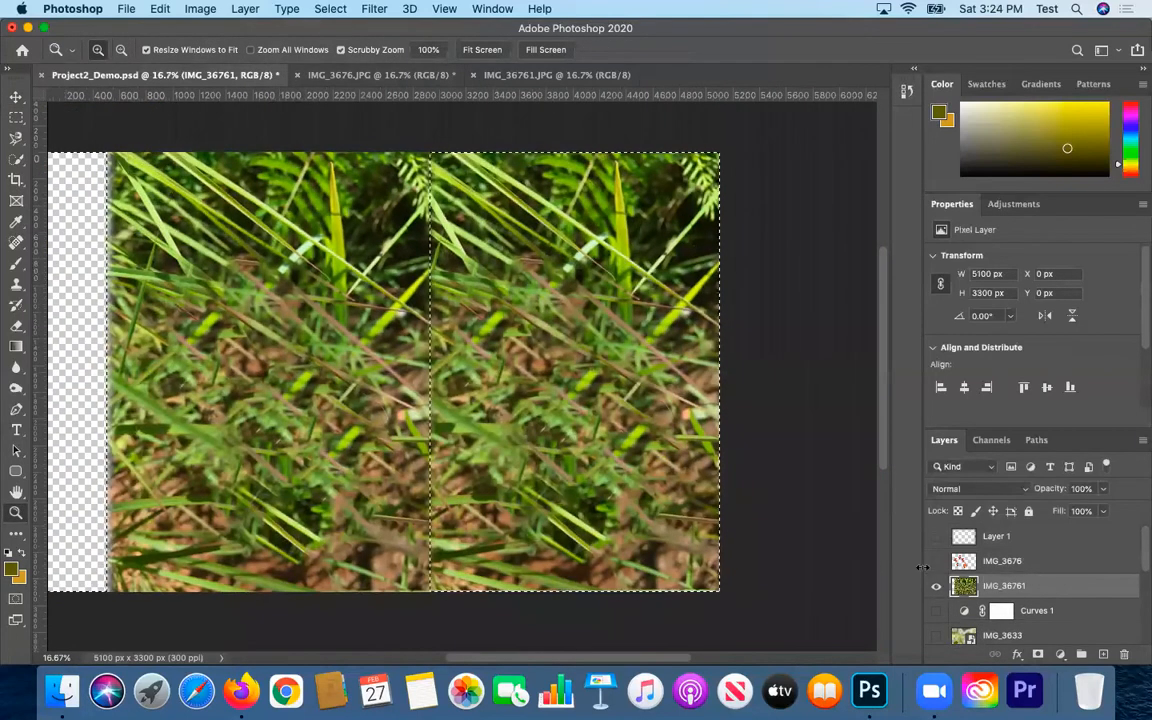
{"action": "left_click", "coordinate": [936, 561]}
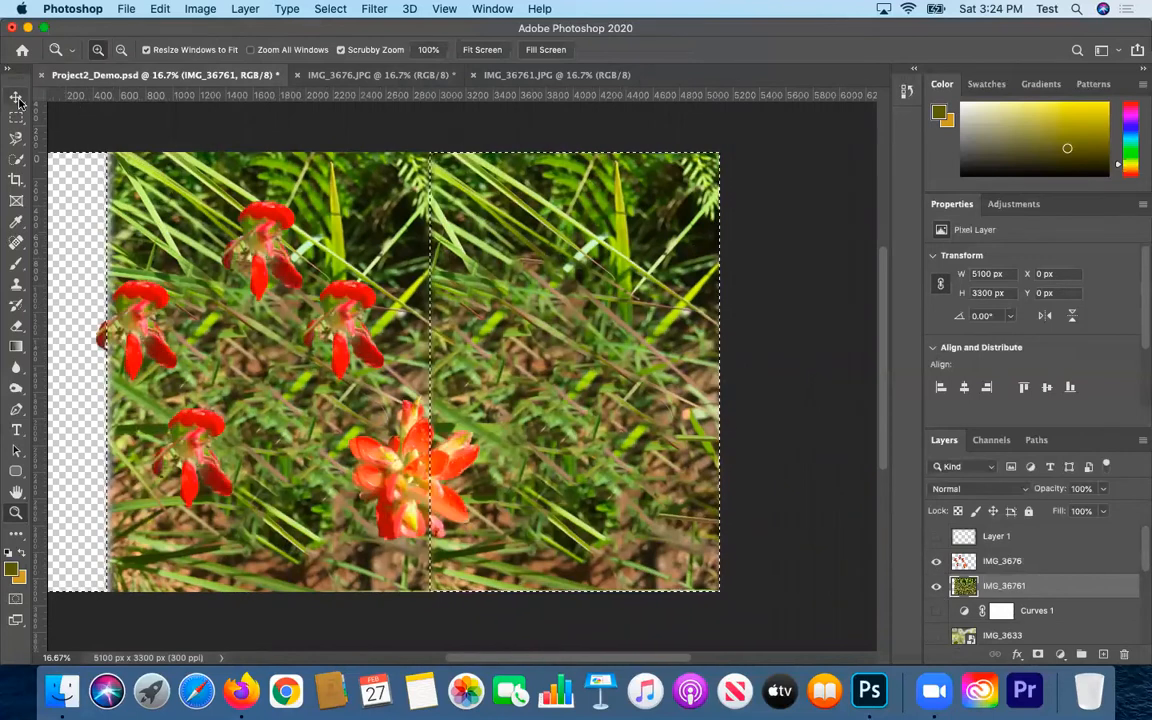
Select the IMG_36761 layer, clear the selection, and clone grass over the vertical seam with the Clone Stamp
{"action": "left_click", "coordinate": [16, 97]}
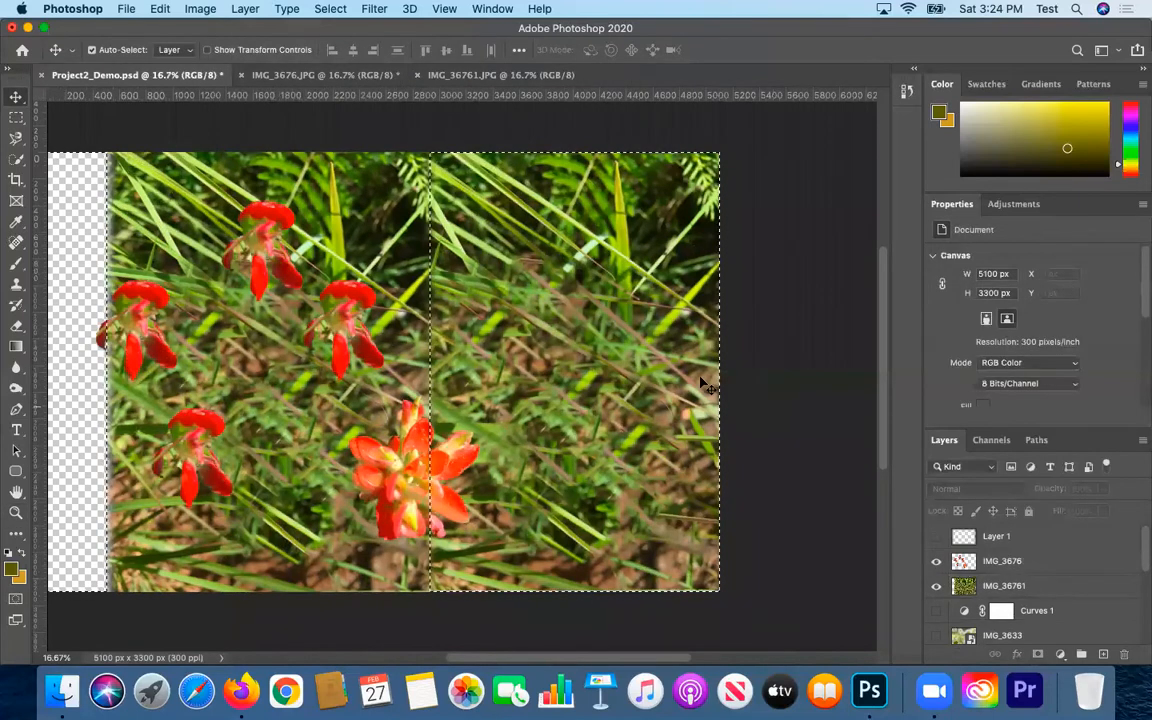
{"action": "left_click", "coordinate": [435, 345]}
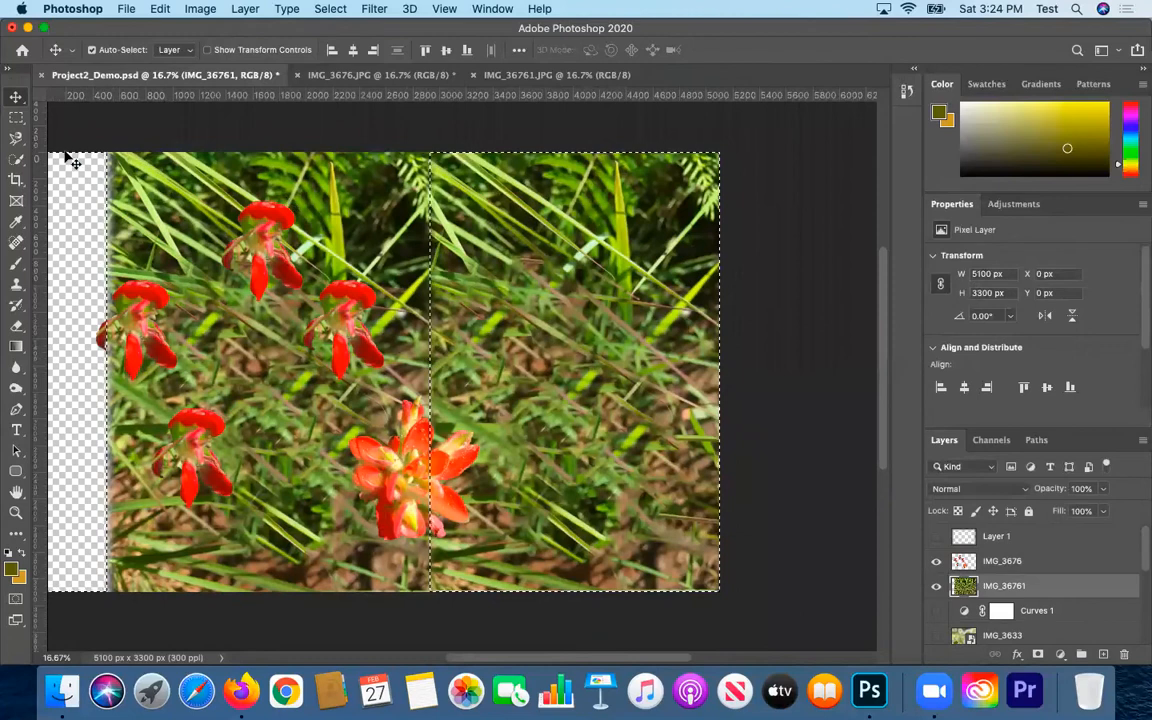
{"action": "left_click", "coordinate": [17, 288]}
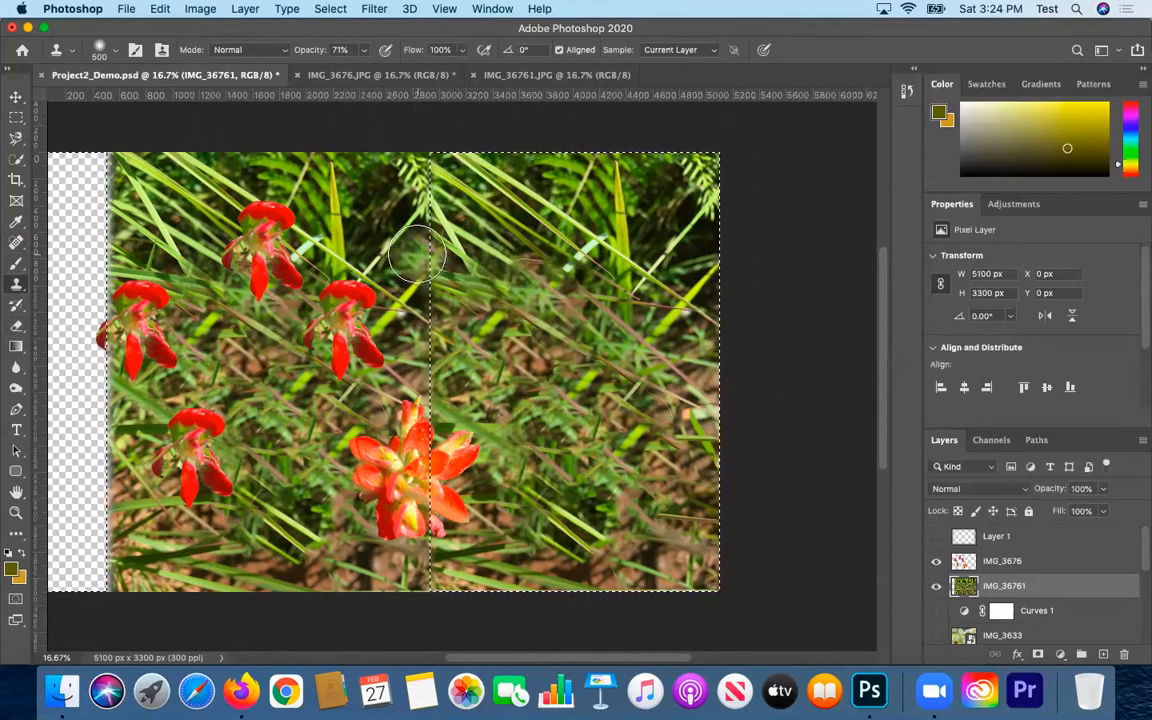
{"action": "key", "text": "super+d"}
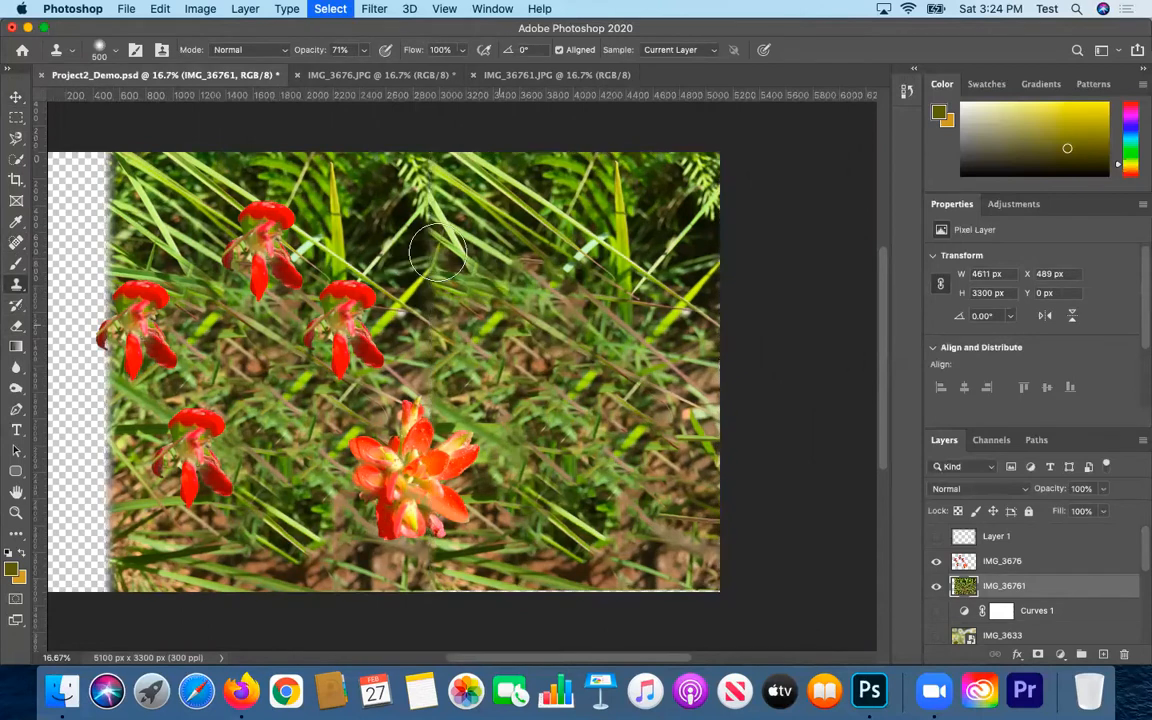
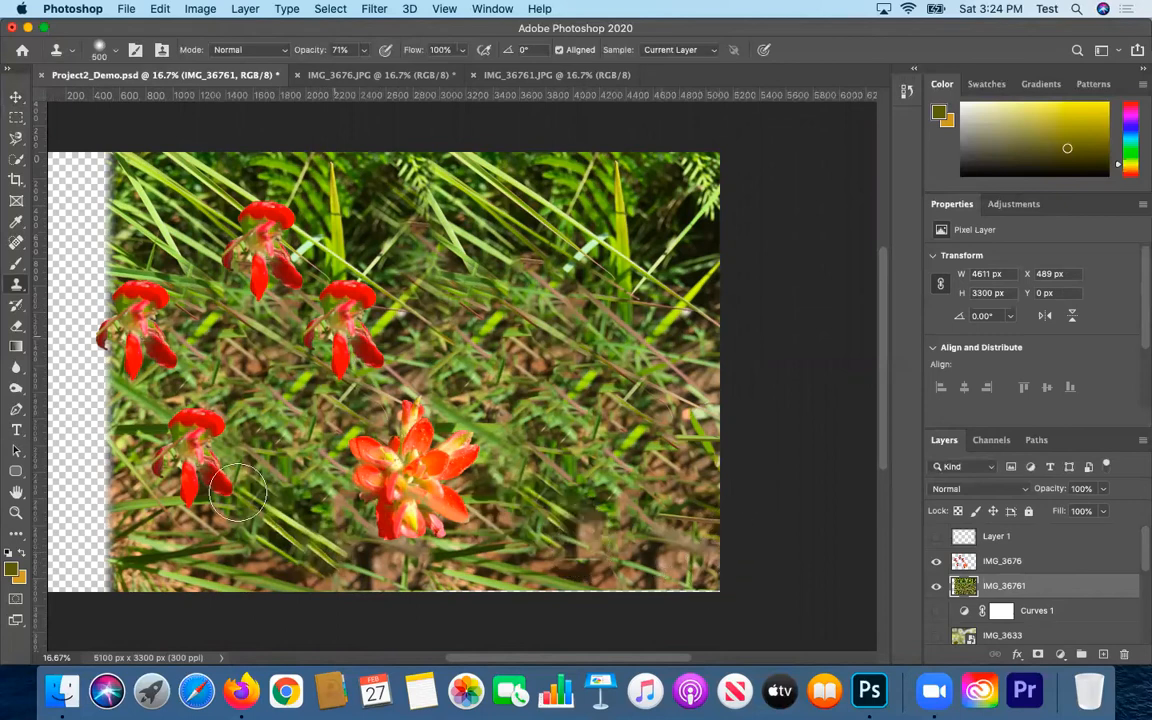
Try cloning on the empty strip beside the grass and over the orange flower, undoing each dab
{"action": "left_click", "coordinate": [78, 395]}
{"action": "key", "text": "super+z"}
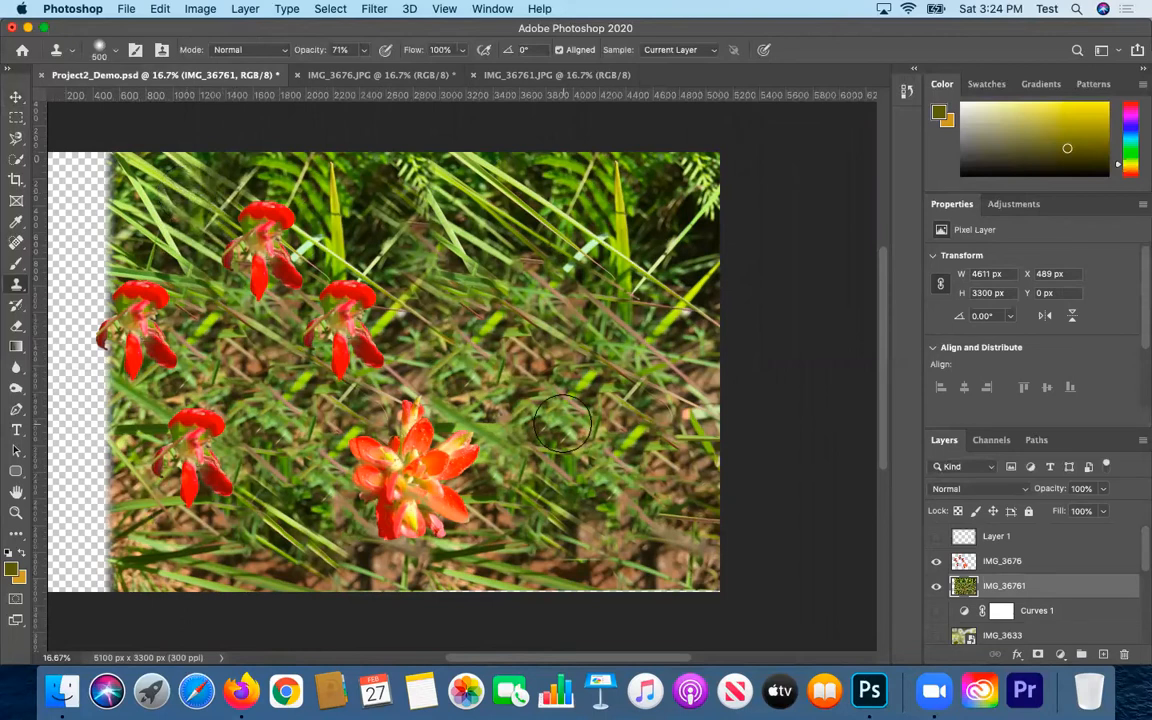
{"action": "left_click", "coordinate": [418, 485]}
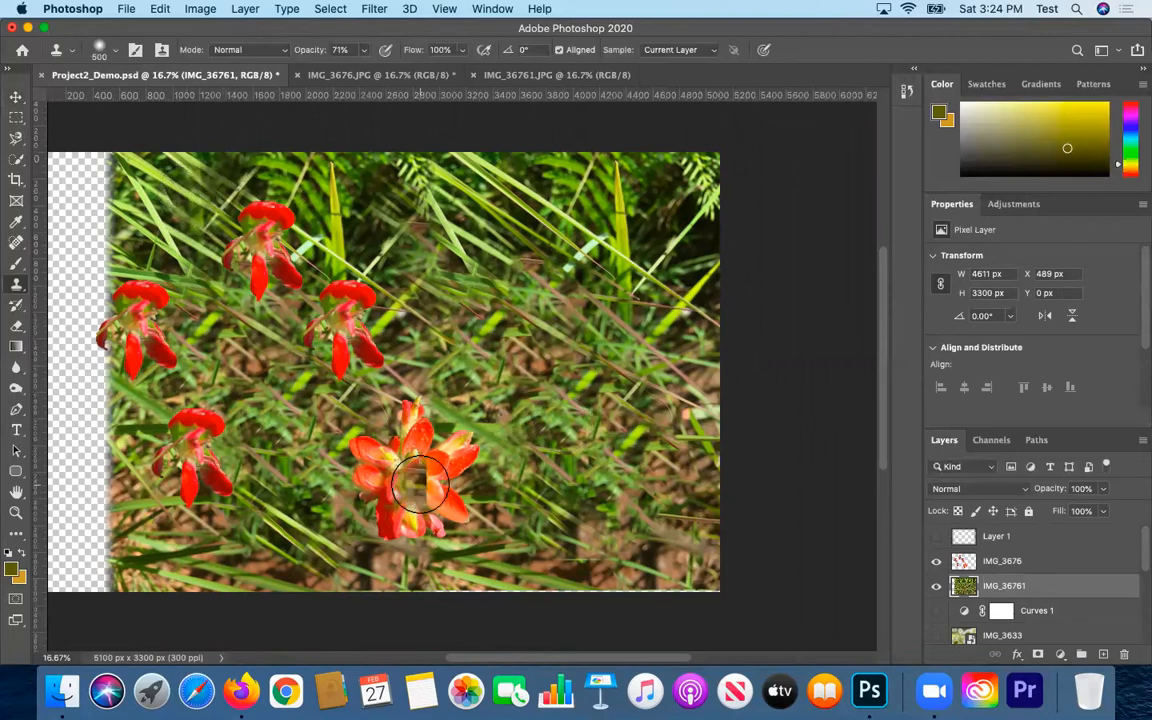
{"action": "key", "text": "super+z"}
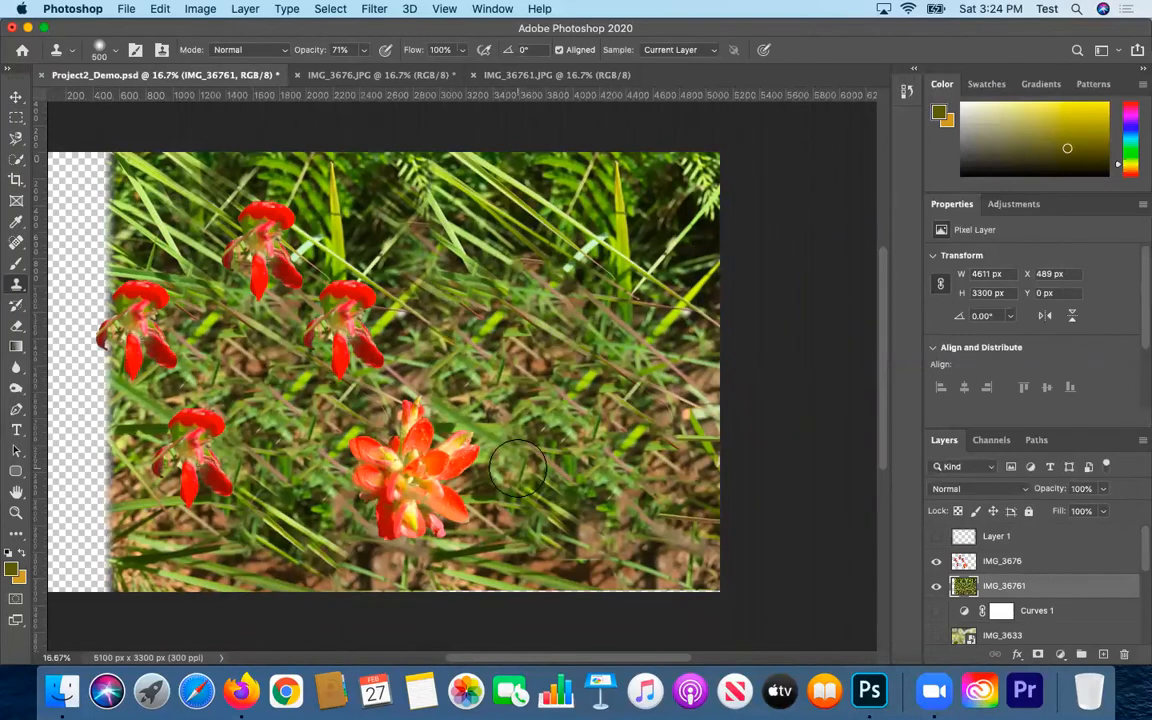
{"action": "left_click", "coordinate": [403, 455]}
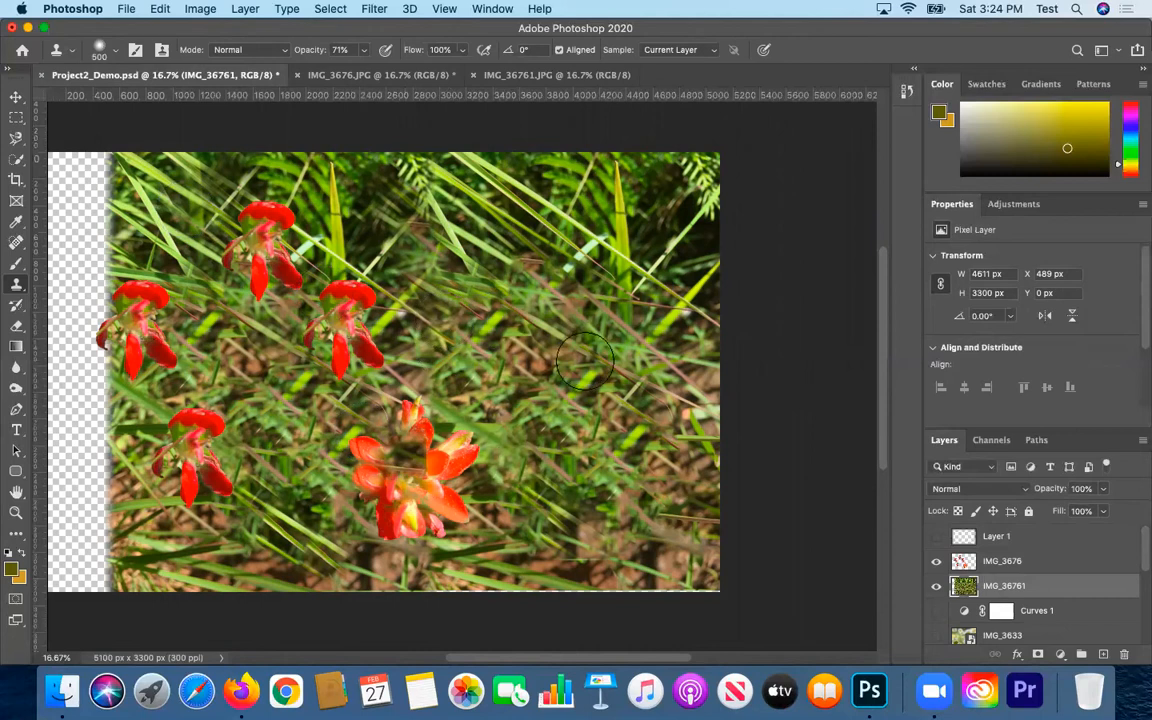
{"action": "key", "text": "super+z"}
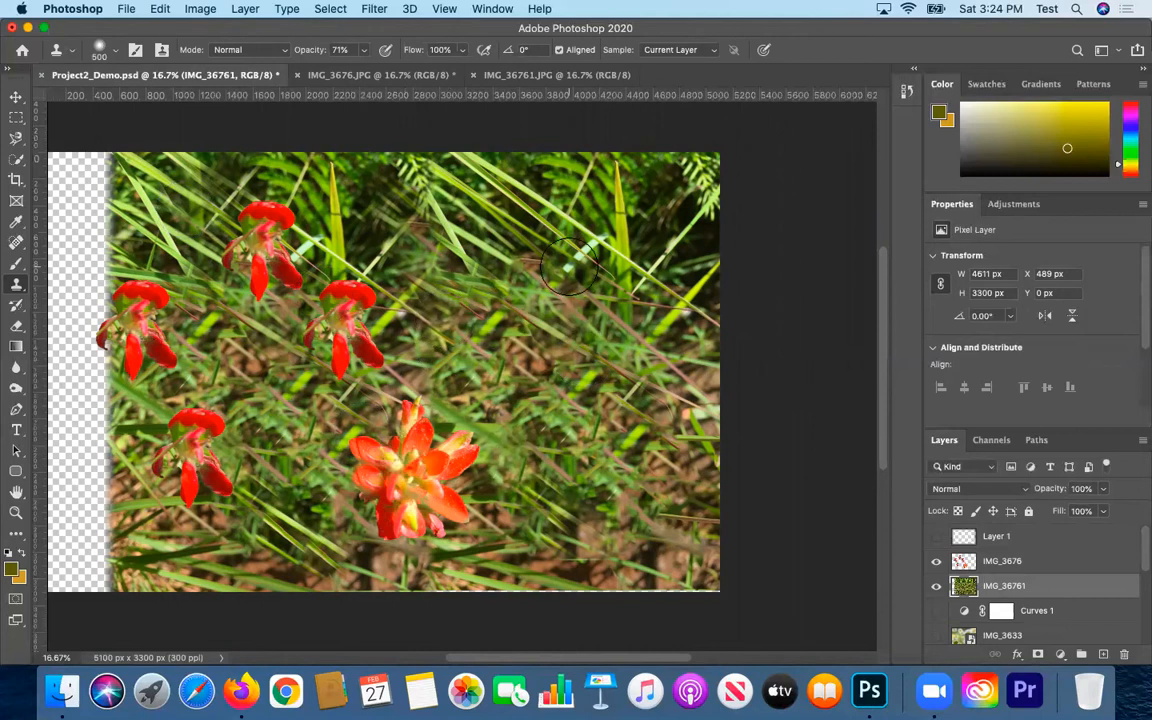
Move the IMG_3676 flower layer rightward across the grass to X 1607 px
{"action": "left_click", "coordinate": [17, 98]}
{"action": "left_click_drag", "start_coordinate": [366, 450], "coordinate": [566, 458]}
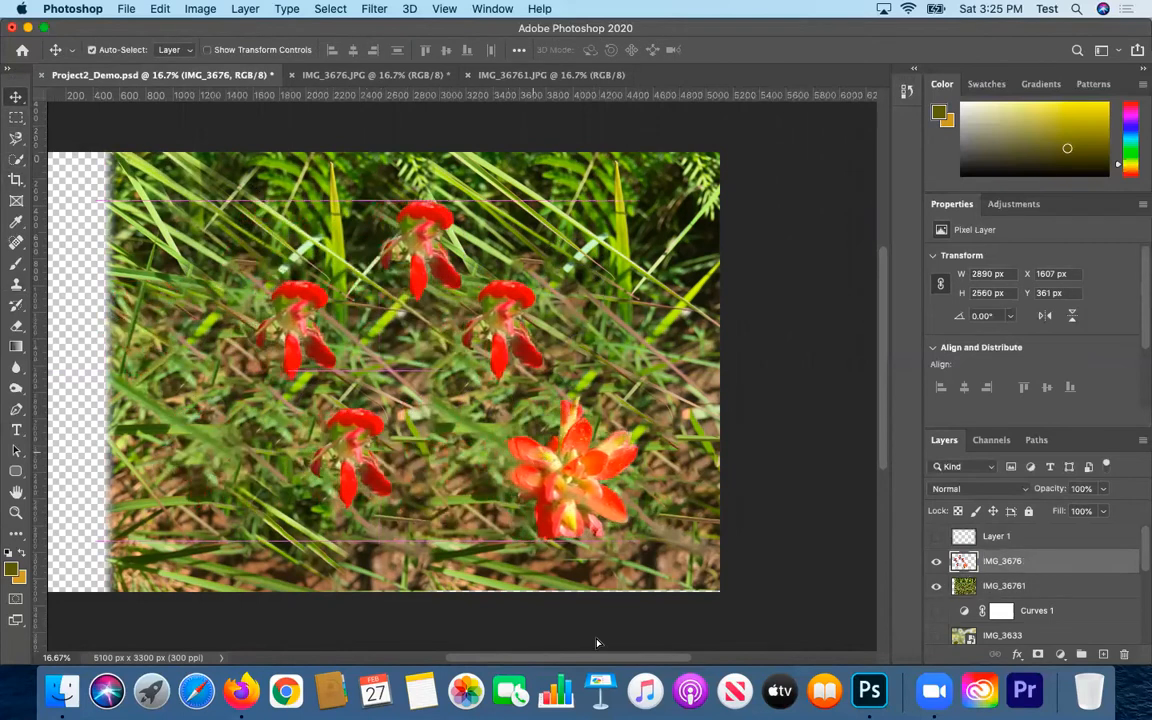
Enlarge the Clone Stamp brush to 1600 px, sample the orange flower, and try a copy in the upper-right grass, undoing it
{"action": "left_click", "coordinate": [16, 288]}
{"action": "key", "text": "bracketright"}
{"action": "key", "text": "bracketright"}
{"action": "key", "text": "bracketright"}
{"action": "key", "text": "bracketright"}
{"action": "key", "text": "bracketright"}
{"action": "key", "text": "bracketright"}
{"action": "key", "text": "bracketright"}
{"action": "key", "text": "bracketright"}
{"action": "key", "text": "bracketright"}
{"action": "key", "text": "bracketright"}
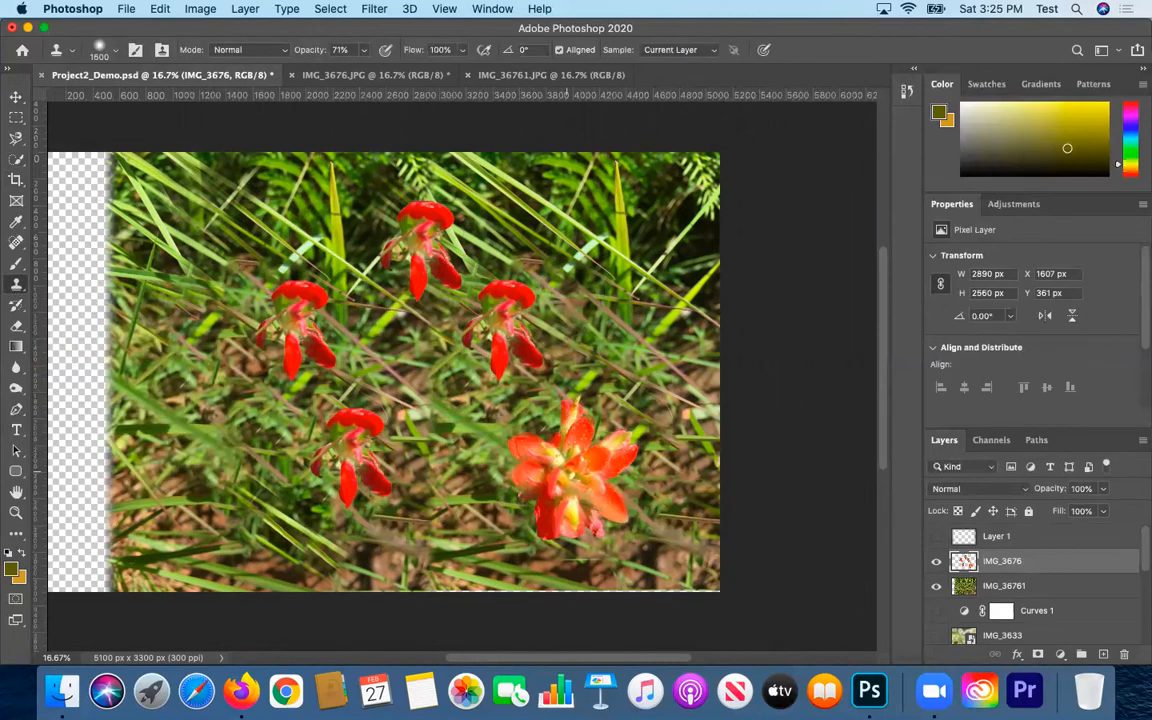
{"action": "key", "text": "bracketright"}
{"action": "left_click", "coordinate": [567, 471], "text": "alt"}
{"action": "left_click", "coordinate": [610, 256]}
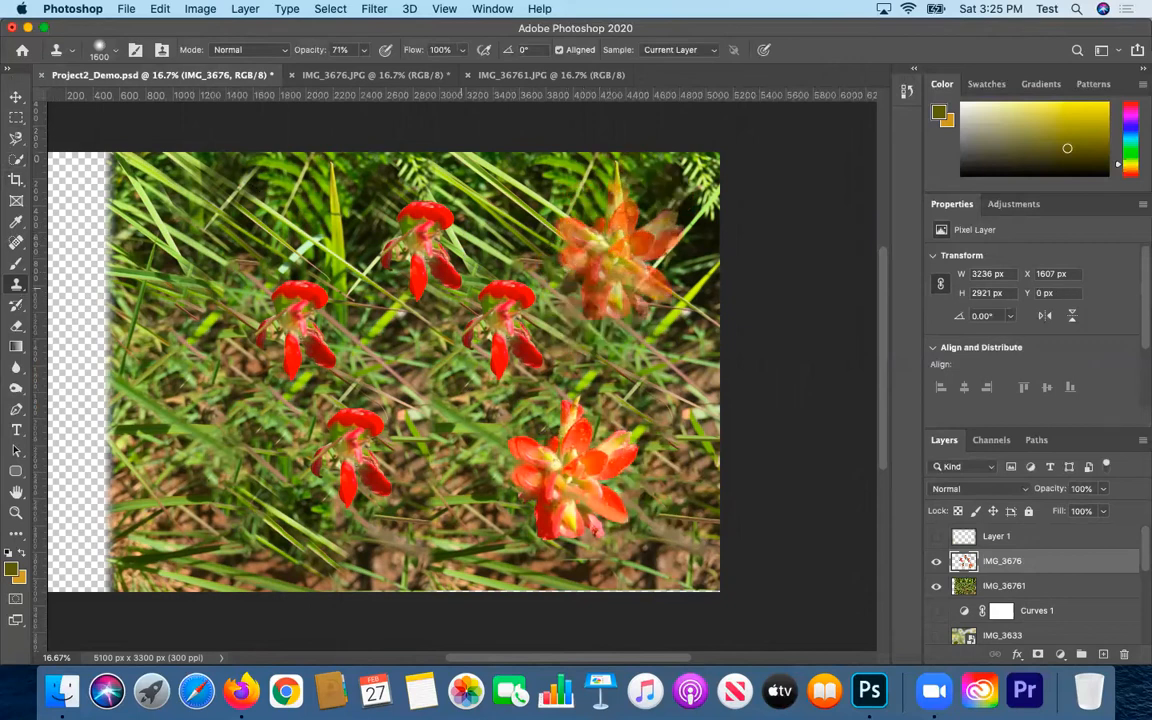
{"action": "key", "text": "super+z"}
Set the Clone Stamp opacity to 100% and try another copy of the orange flower in the upper-right grass, undoing it
{"action": "left_click", "coordinate": [364, 50]}
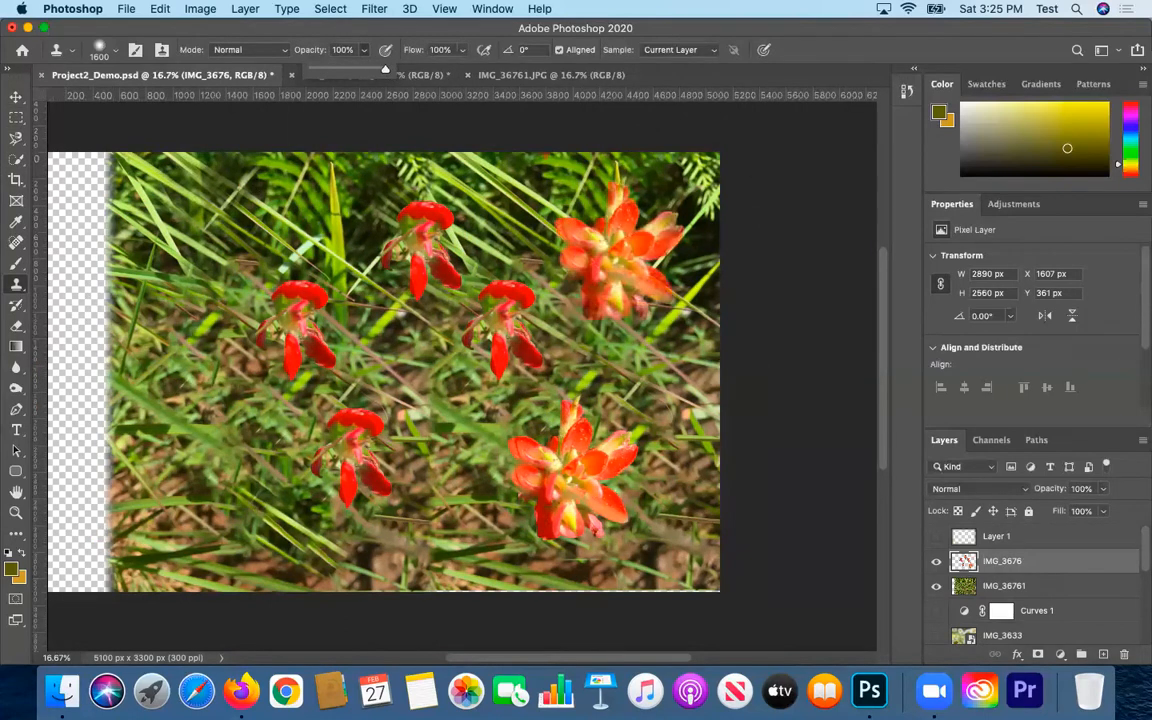
{"action": "left_click", "coordinate": [612, 246]}
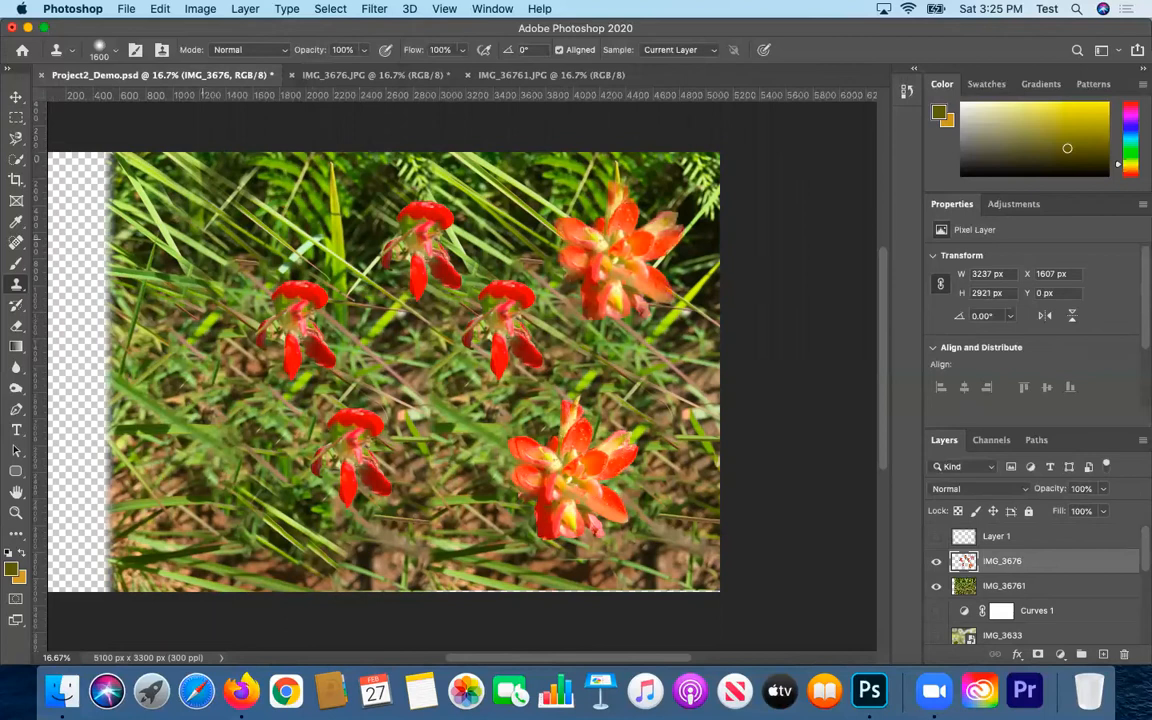
{"action": "key", "text": "super+z"}
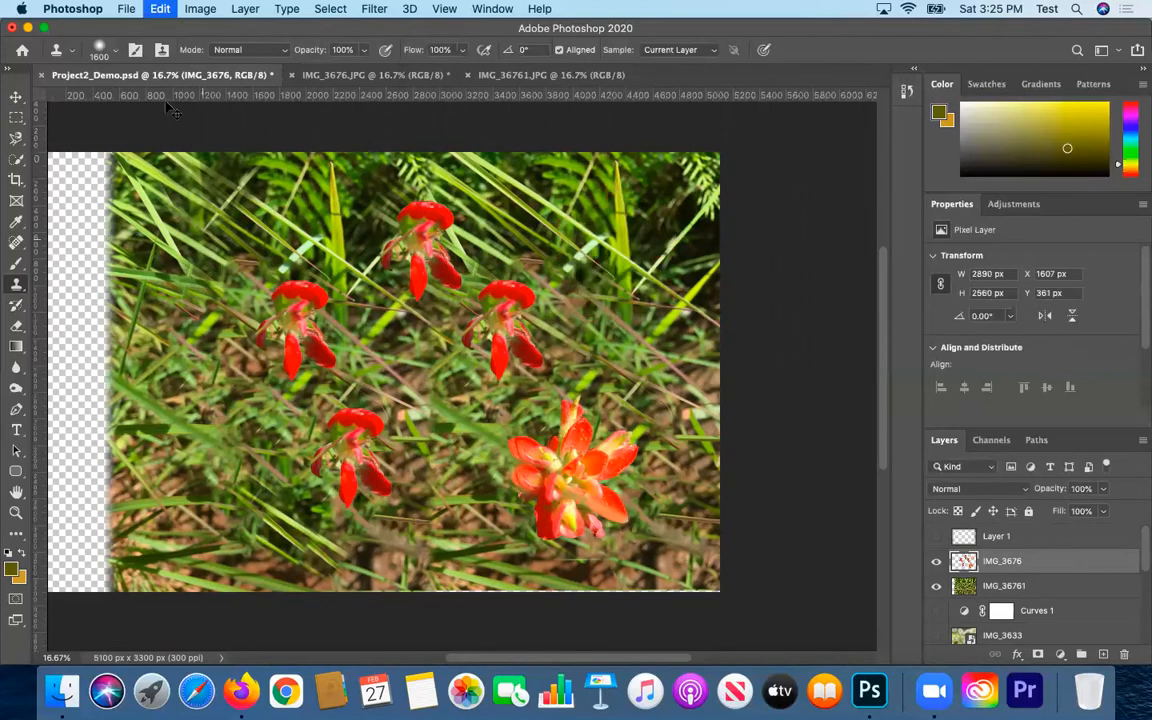
Set the brush hardness to 100% and stamp copies of the orange flower in the upper-right and upper-left grass
{"action": "left_click", "coordinate": [106, 49]}
{"action": "left_click_drag", "start_coordinate": [112, 137], "coordinate": [190, 136]}
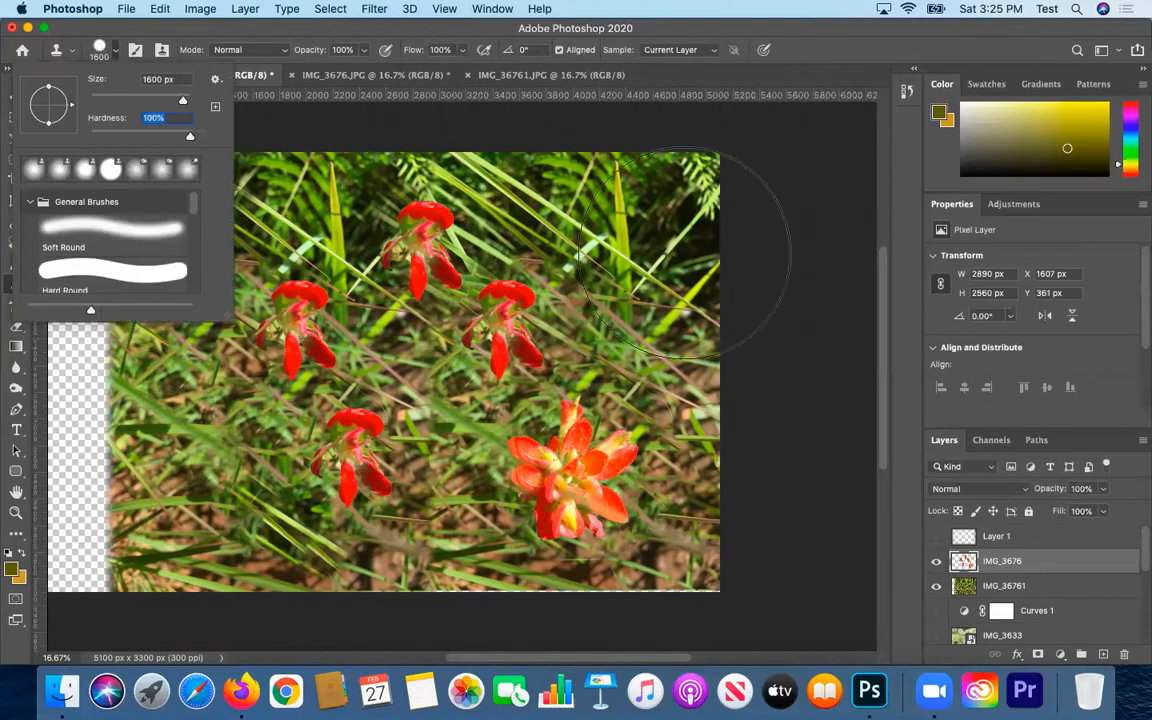
{"action": "left_click", "coordinate": [612, 255]}
{"action": "left_click", "coordinate": [612, 255]}
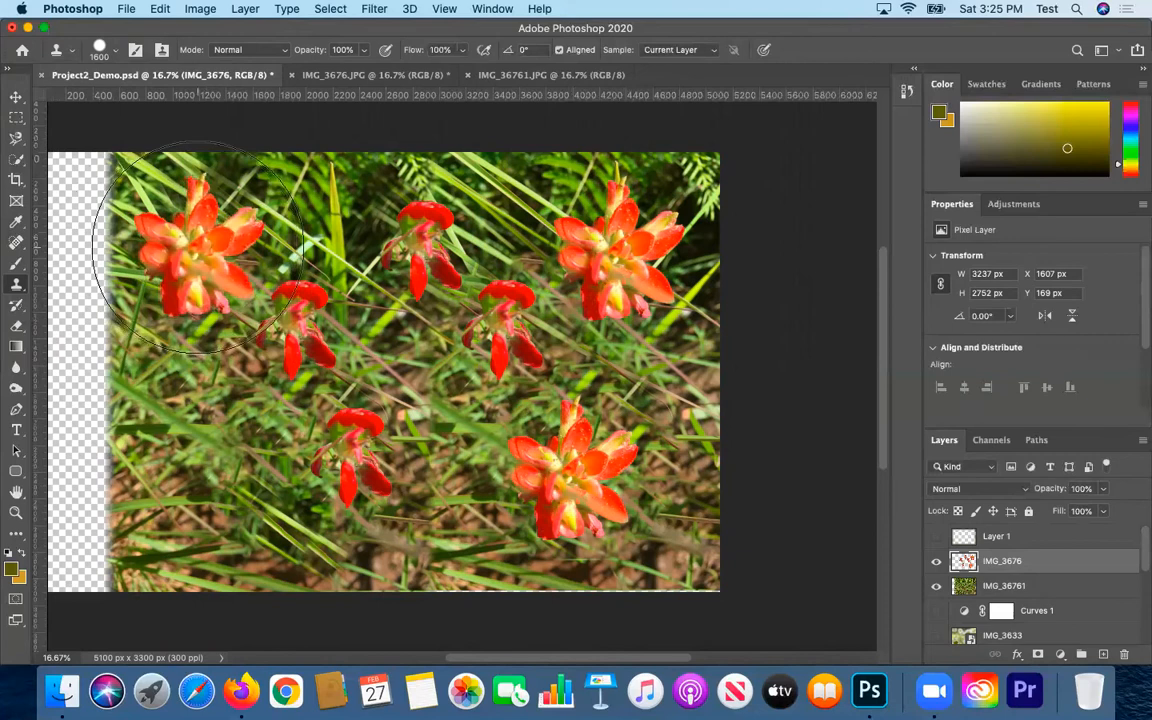
{"action": "left_click", "coordinate": [197, 247]}
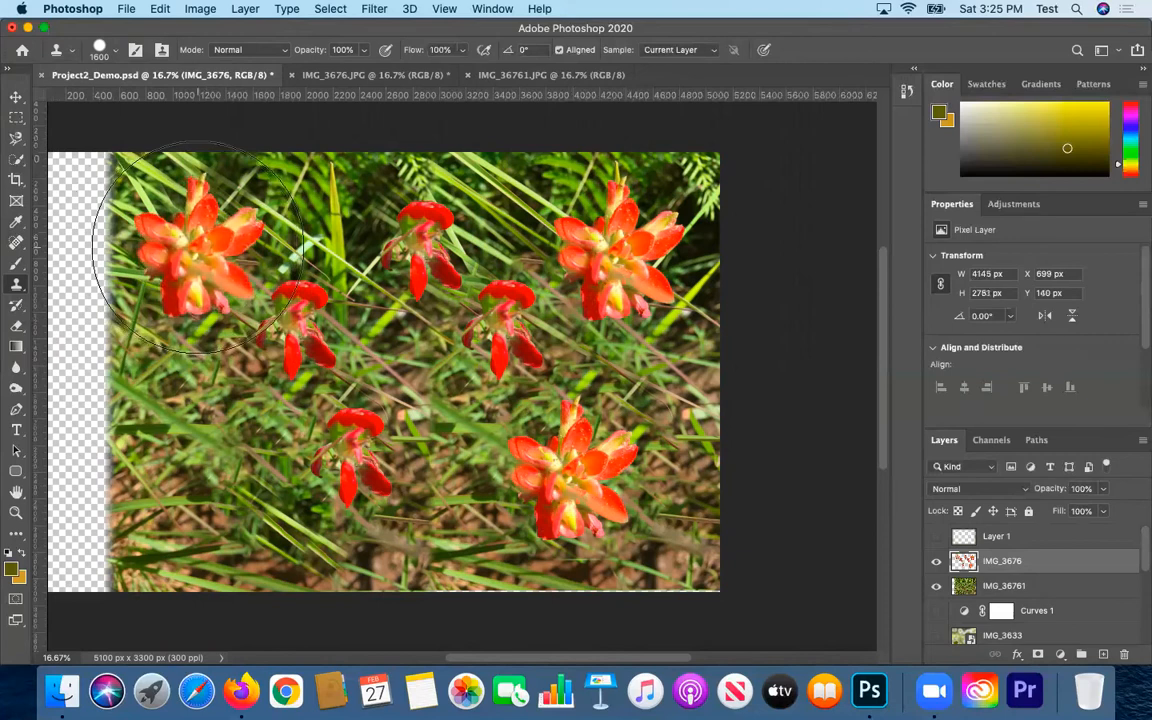
Draw a freehand Lasso selection around the cloned orange flower in the upper-left part of the image
{"action": "left_click", "coordinate": [10, 121]}
{"action": "left_click", "coordinate": [95, 131]}
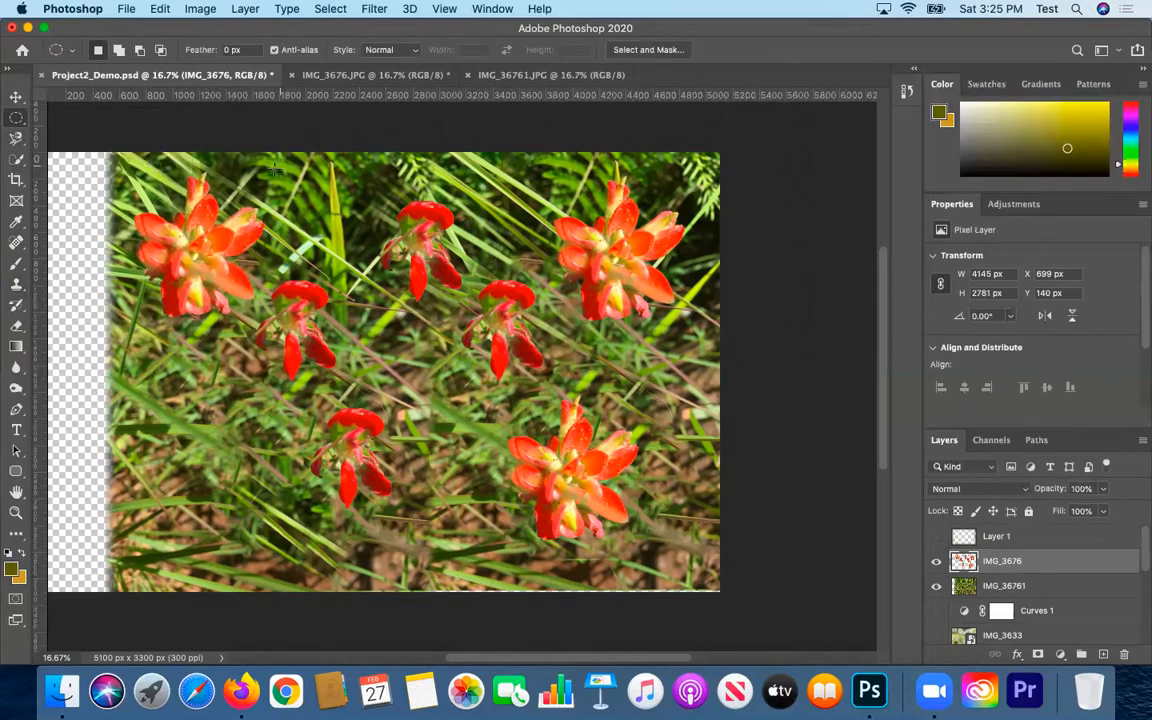
{"action": "left_click", "coordinate": [17, 121]}
{"action": "left_click", "coordinate": [17, 141]}
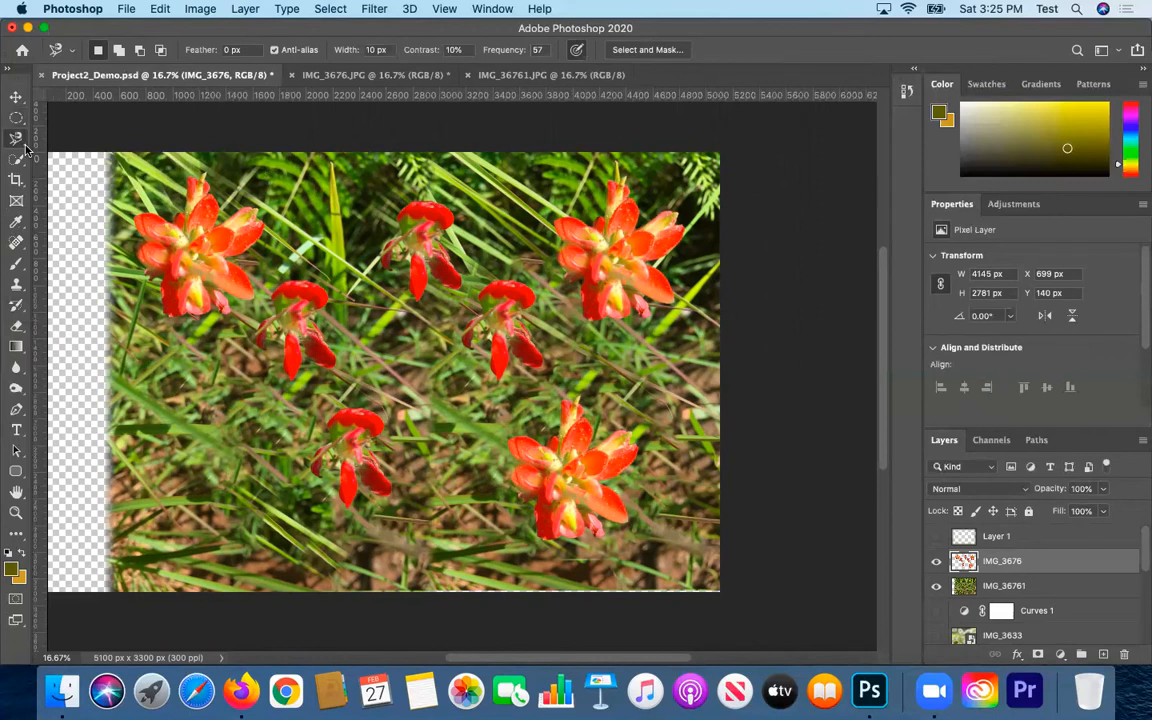
{"action": "left_click", "coordinate": [22, 140]}
{"action": "left_click", "coordinate": [70, 137]}
{"action": "mouse_move", "coordinate": [170, 170]}
{"action": "left_mouse_down"}
{"action": "mouse_move", "coordinate": [230, 172]}
{"action": "mouse_move", "coordinate": [272, 210]}
{"action": "left_mouse_up"}
{"action": "mouse_move", "coordinate": [265, 295]}
{"action": "left_mouse_down"}
{"action": "mouse_move", "coordinate": [218, 332]}
{"action": "mouse_move", "coordinate": [188, 338]}
{"action": "mouse_move", "coordinate": [157, 325]}
{"action": "mouse_move", "coordinate": [110, 270]}
{"action": "mouse_move", "coordinate": [108, 236]}
{"action": "mouse_move", "coordinate": [150, 186]}
{"action": "left_mouse_up"}
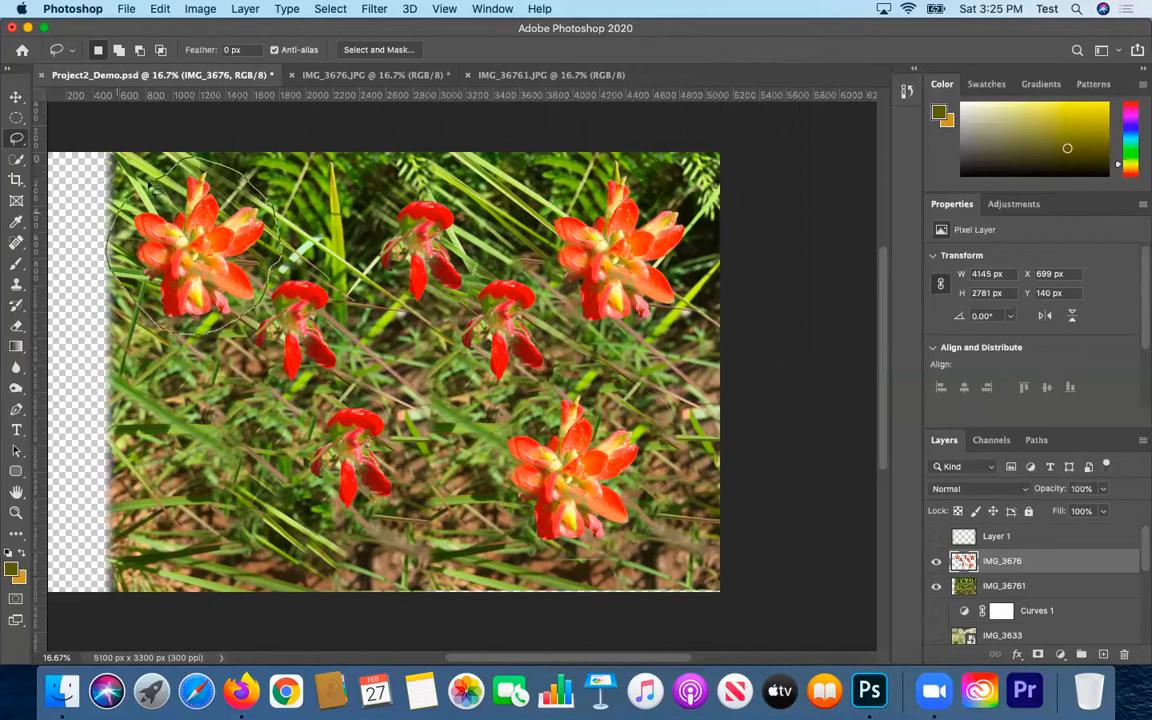
Hide the IMG_36761 layer and rotate the selected orange flower in the upper-left area to about -141°
{"action": "left_click", "coordinate": [936, 586]}
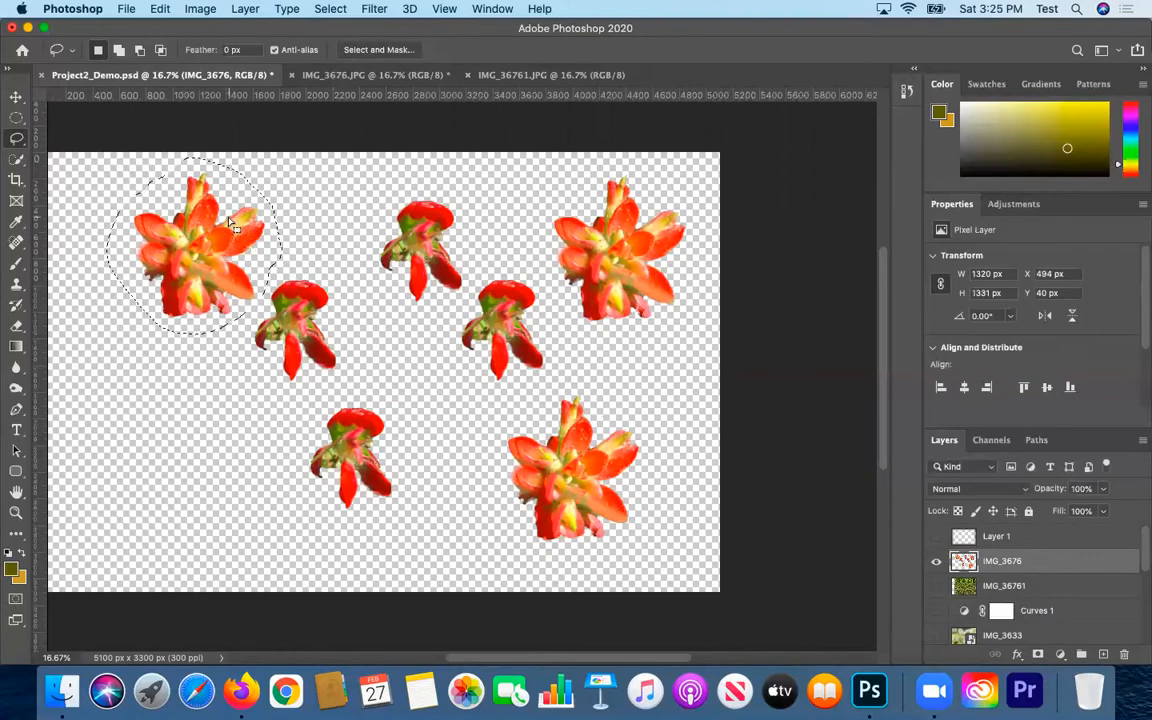
{"action": "left_click", "coordinate": [195, 9]}
{"action": "mouse_move", "coordinate": [236, 8]}
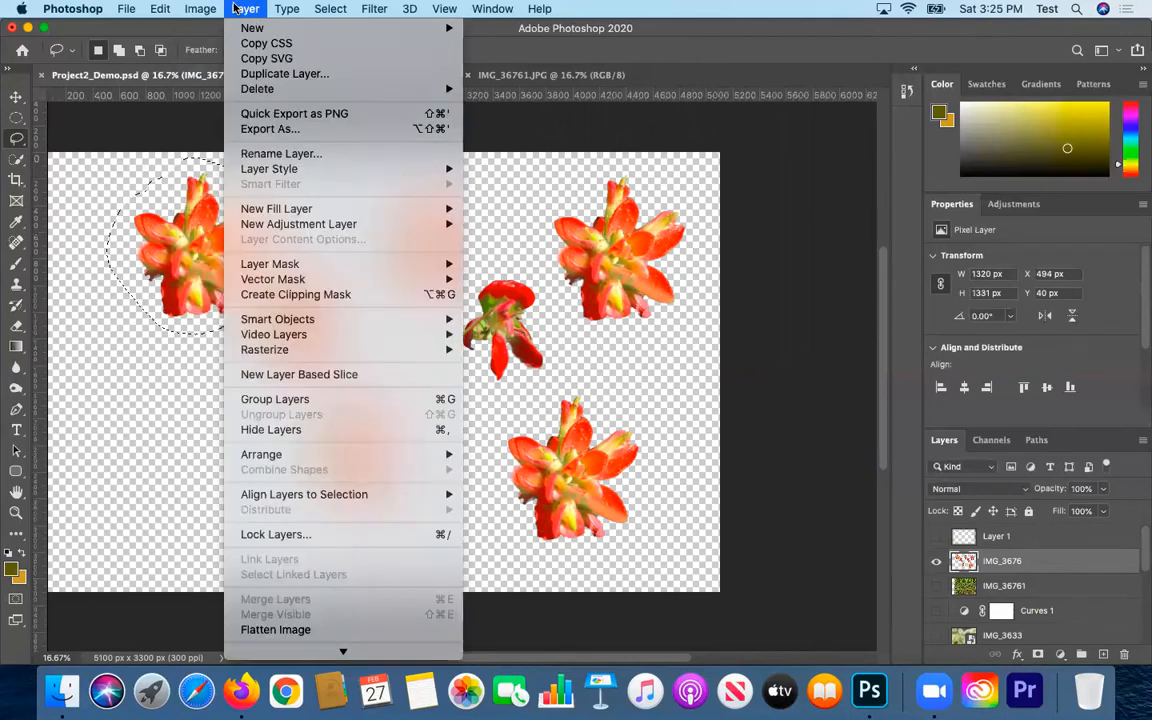
{"action": "mouse_move", "coordinate": [160, 9]}
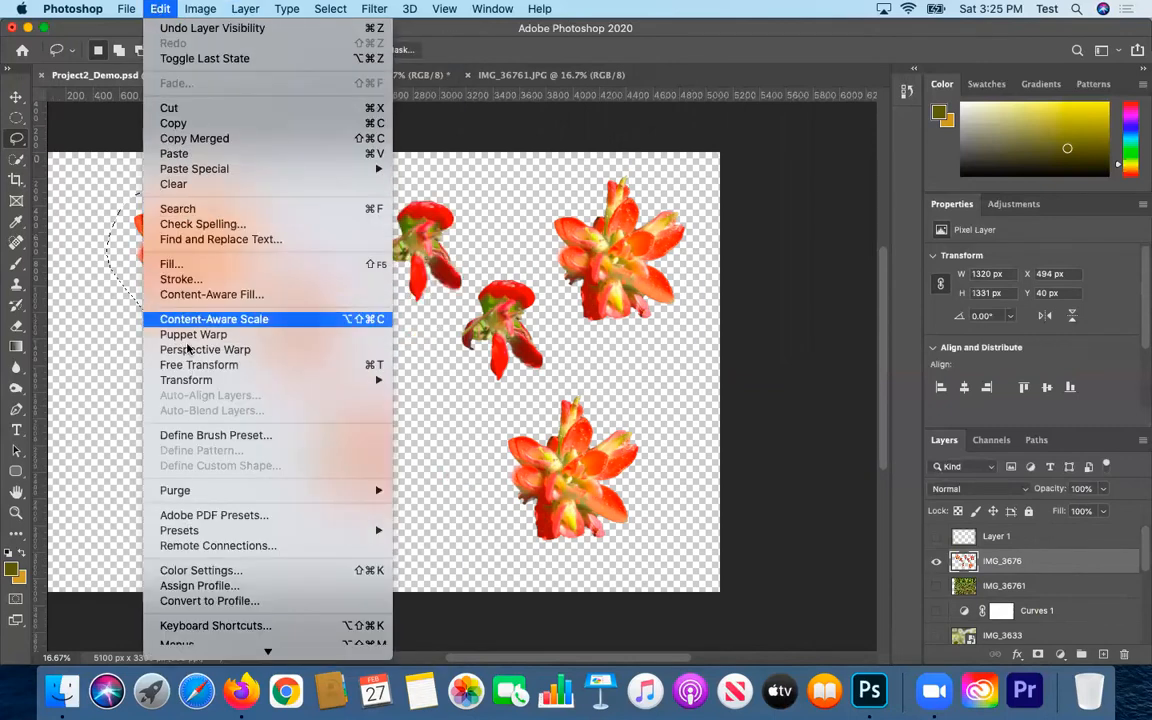
{"action": "mouse_move", "coordinate": [195, 388]}
{"action": "left_click", "coordinate": [426, 420]}
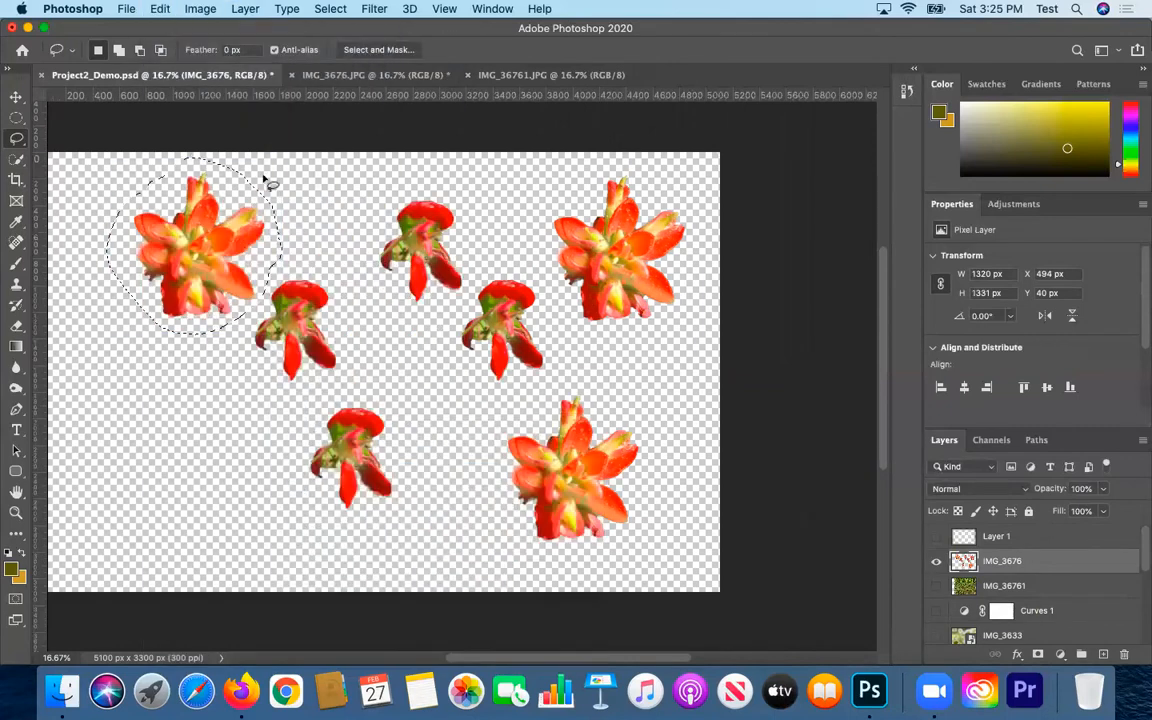
{"action": "left_click_drag", "start_coordinate": [323, 188], "coordinate": [244, 391]}
{"action": "left_click_drag", "start_coordinate": [167, 398], "coordinate": [160, 262]}
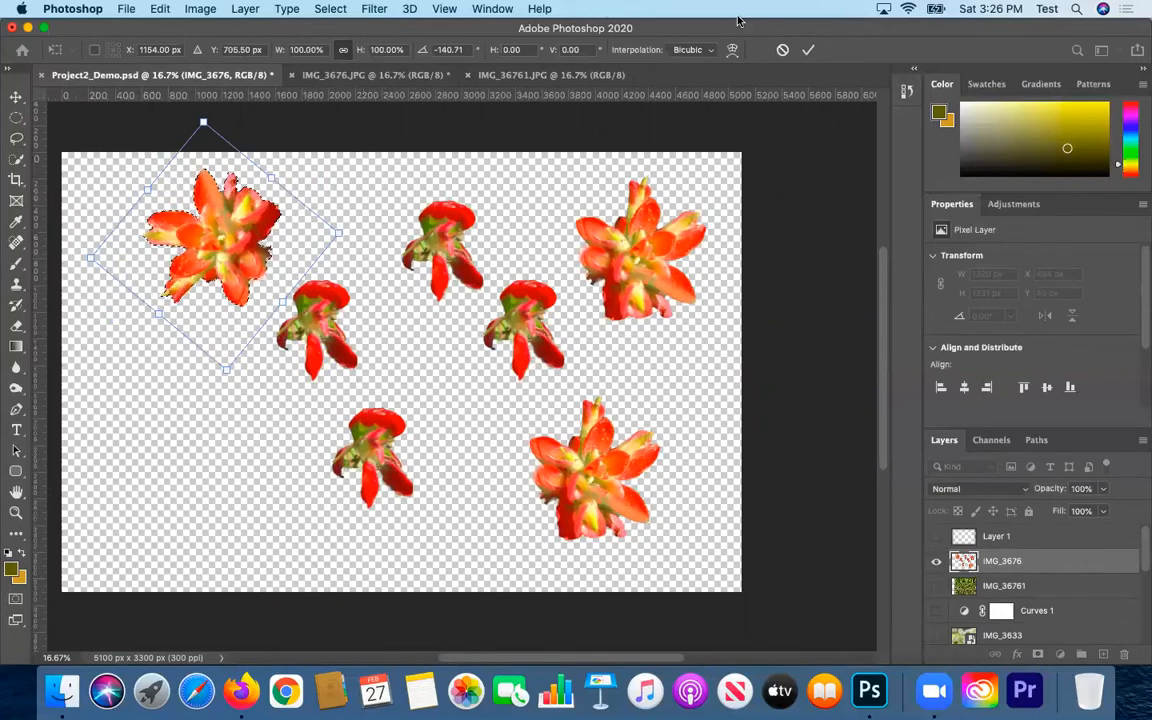
{"action": "key", "text": "Return"}
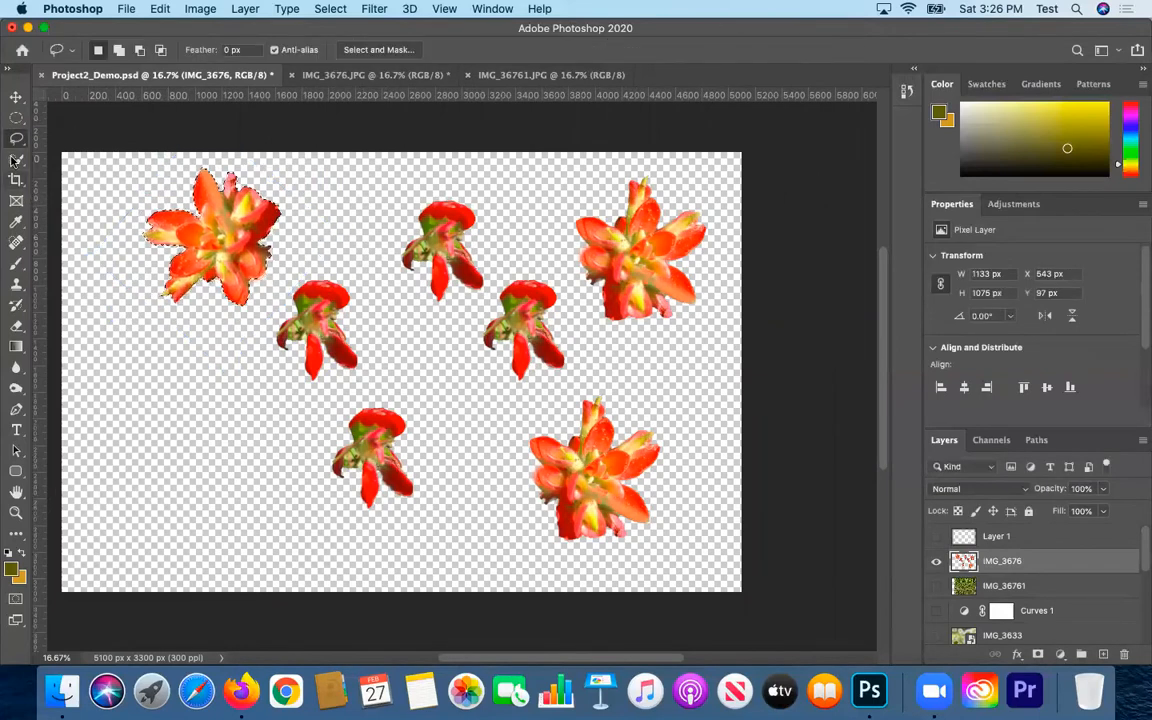
Lasso the red flower below the rotated orange one, flip it horizontally, and deselect it
{"action": "left_click", "coordinate": [383, 275]}
{"action": "mouse_move", "coordinate": [372, 282]}
{"action": "left_mouse_down"}
{"action": "mouse_move", "coordinate": [319, 248]}
{"action": "mouse_move", "coordinate": [273, 268]}
{"action": "mouse_move", "coordinate": [268, 364]}
{"action": "mouse_move", "coordinate": [316, 394]}
{"action": "mouse_move", "coordinate": [372, 356]}
{"action": "mouse_move", "coordinate": [368, 283]}
{"action": "left_mouse_up"}
{"action": "left_click", "coordinate": [200, 9]}
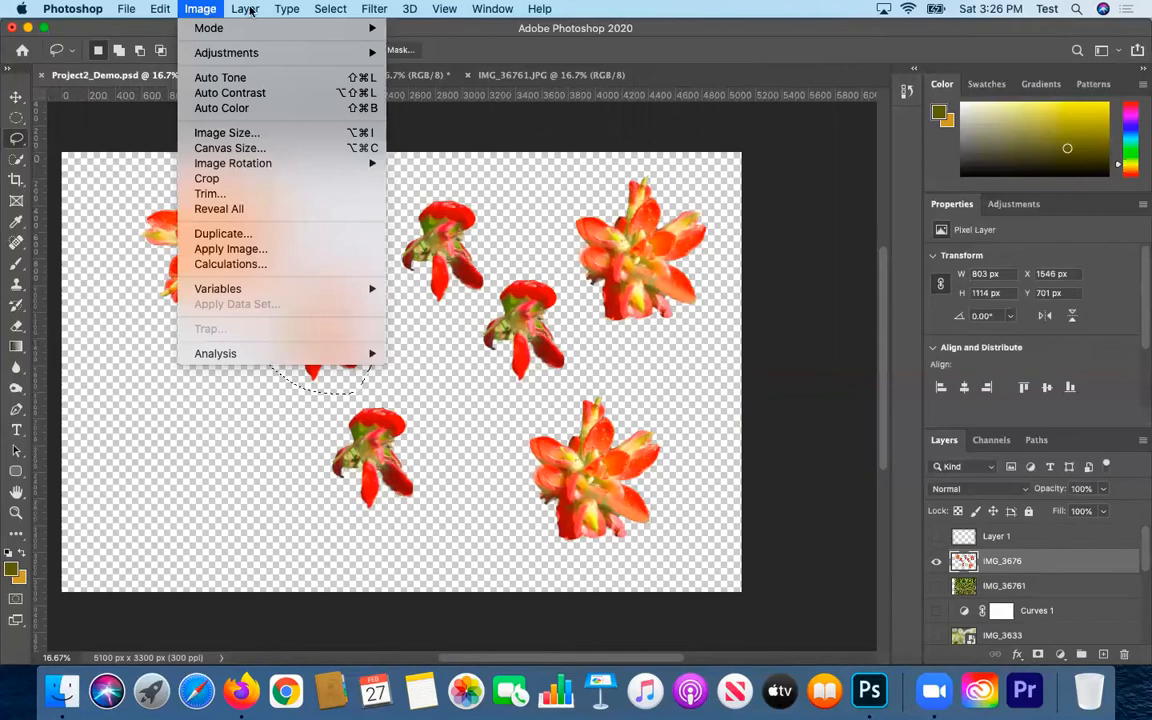
{"action": "mouse_move", "coordinate": [155, 9]}
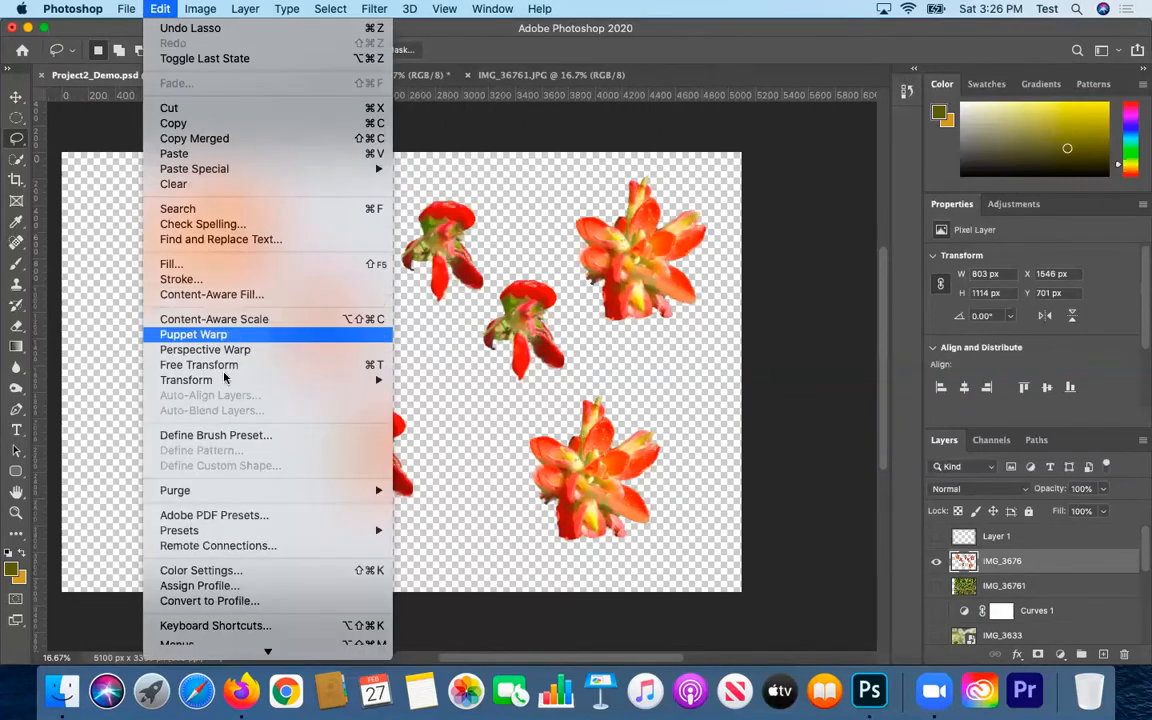
{"action": "mouse_move", "coordinate": [245, 387]}
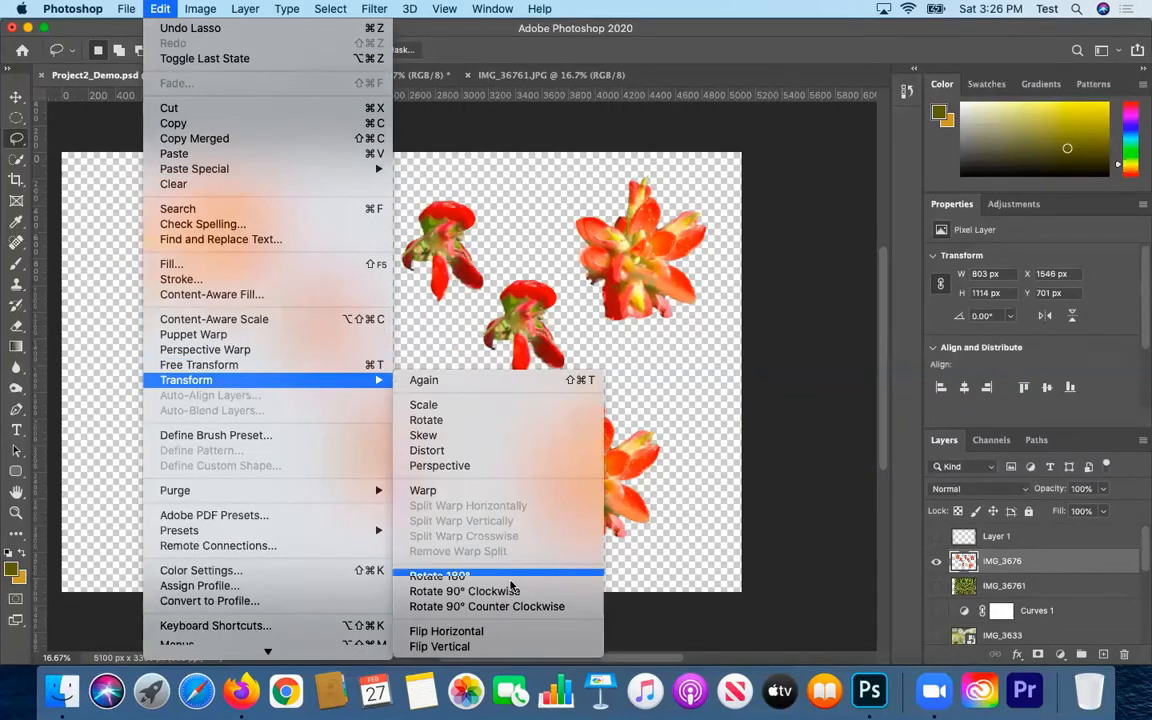
{"action": "left_click", "coordinate": [516, 631]}
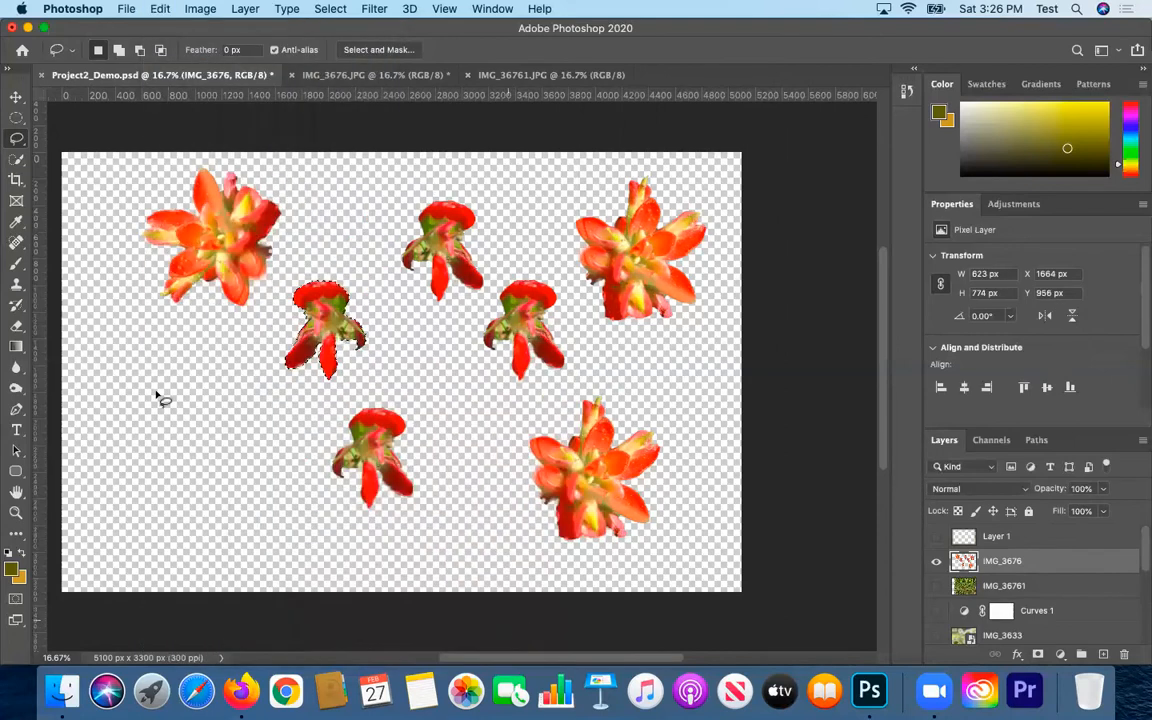
{"action": "left_click", "coordinate": [197, 435]}
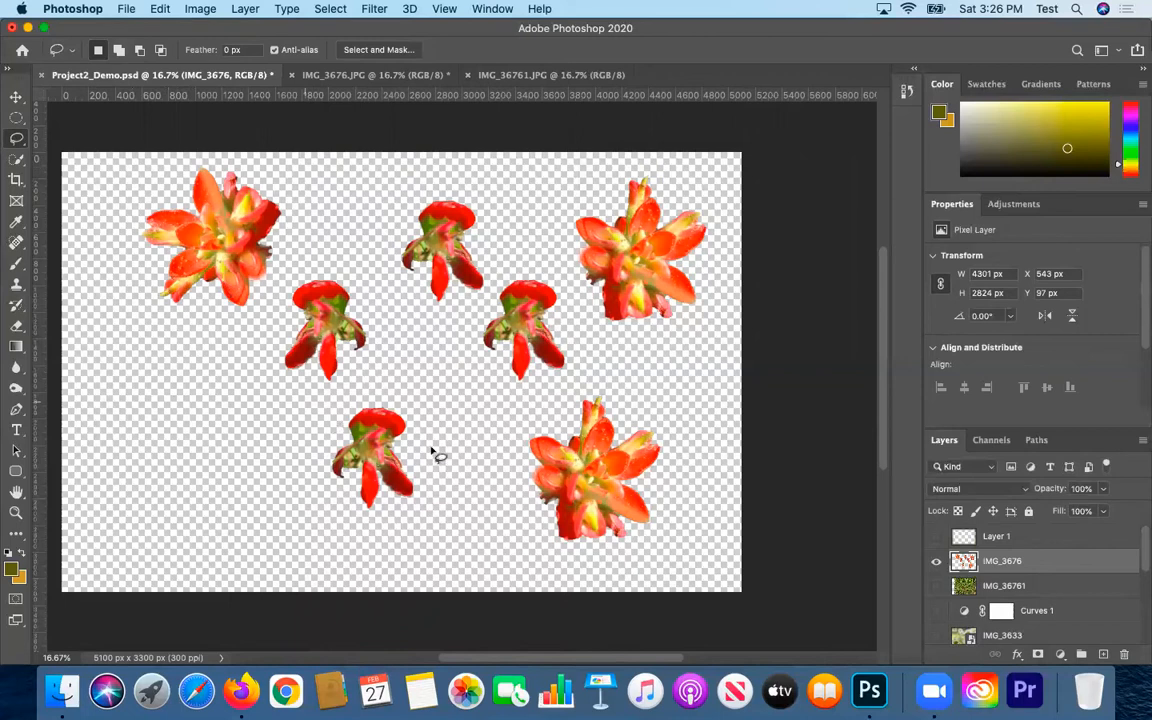
Show the IMG_36761 layer again and make it the active layer
{"action": "left_click", "coordinate": [936, 586]}
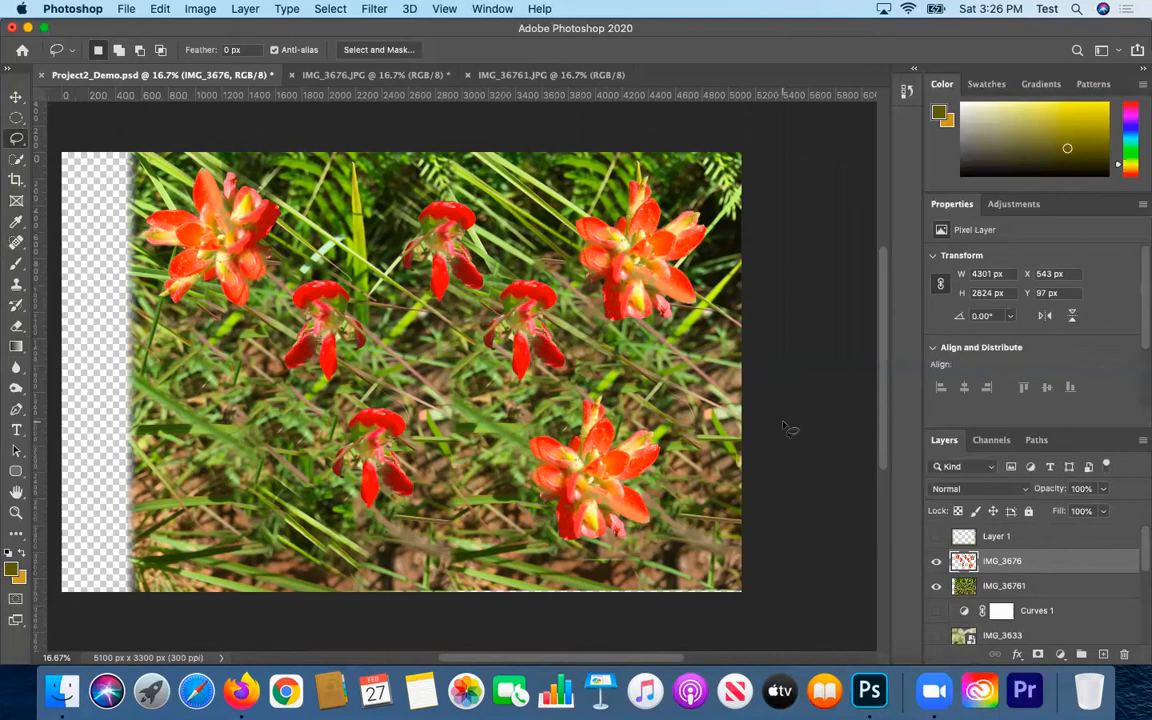
{"action": "left_click", "coordinate": [374, 9]}
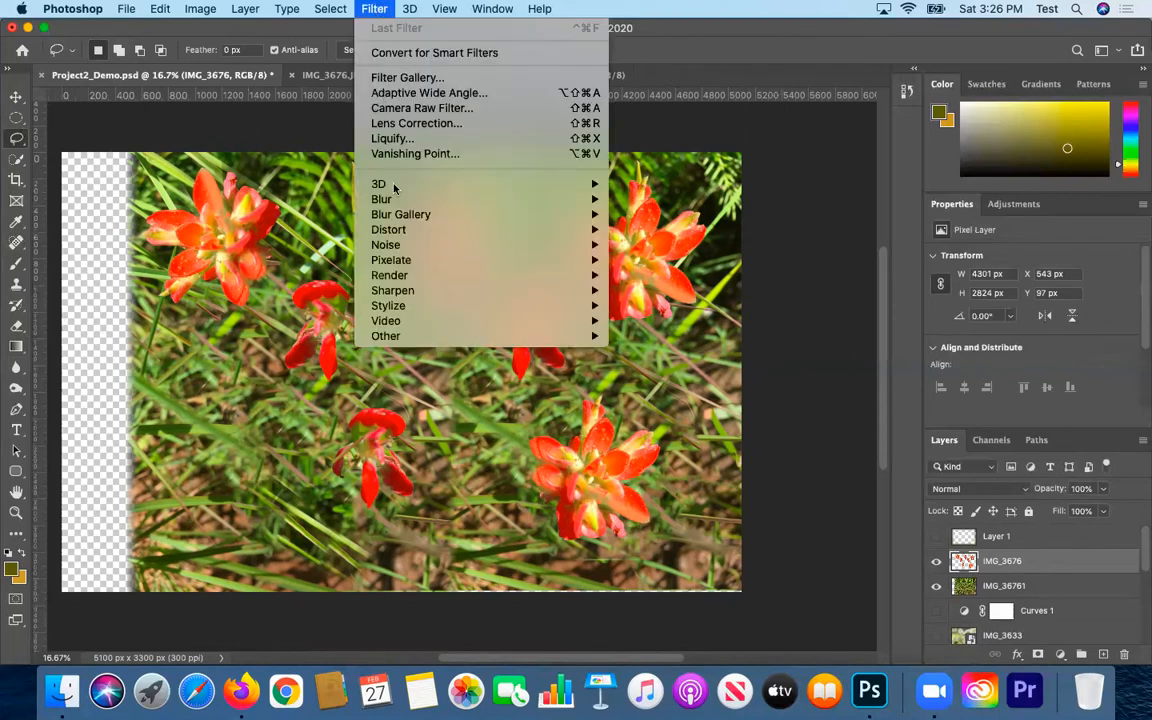
{"action": "mouse_move", "coordinate": [398, 204]}
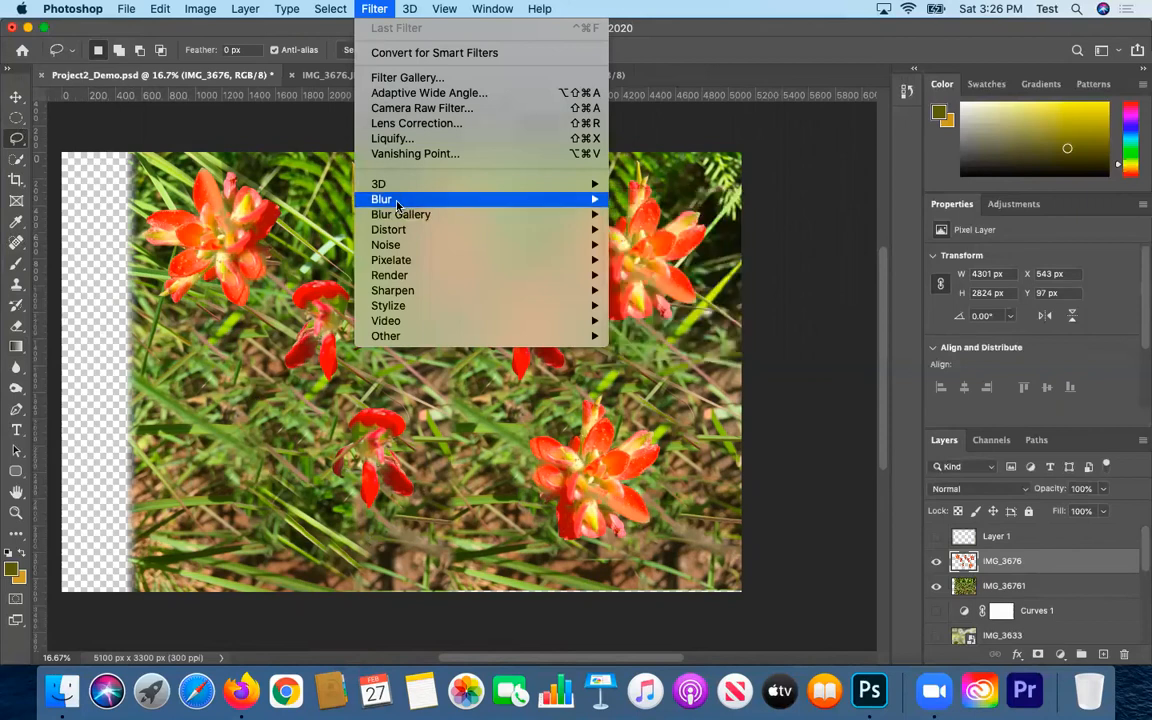
{"action": "left_click", "coordinate": [374, 7]}
{"action": "left_click", "coordinate": [1004, 586]}
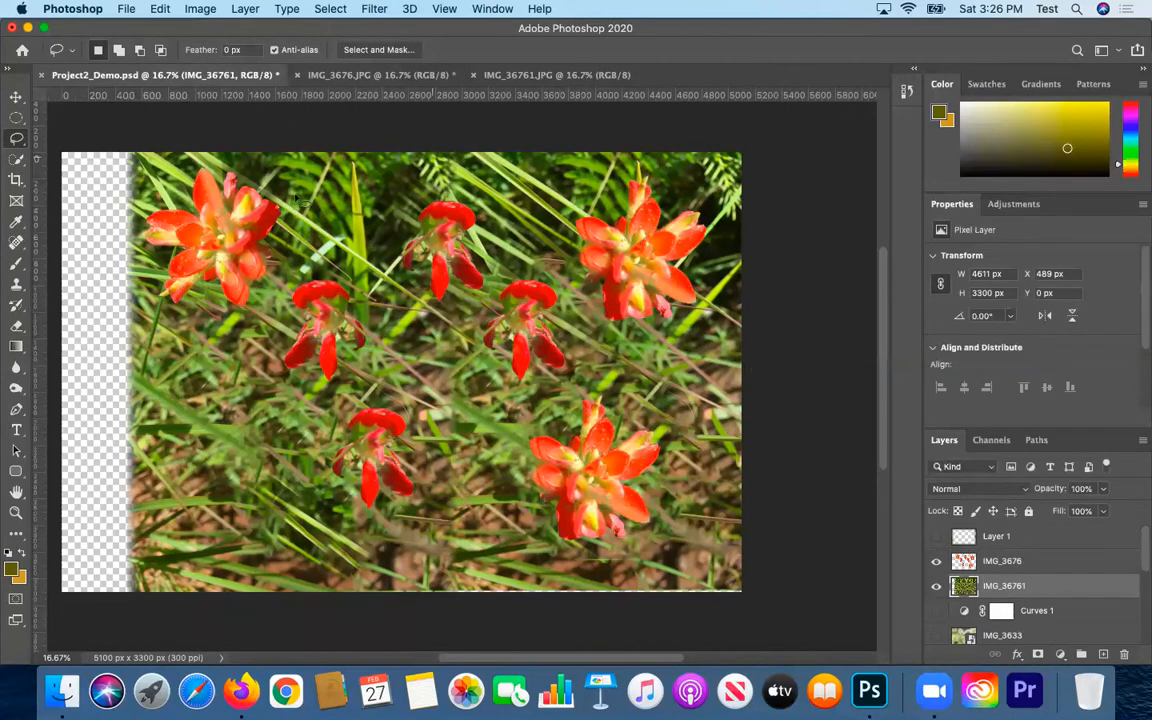
{"action": "left_click", "coordinate": [385, 8]}
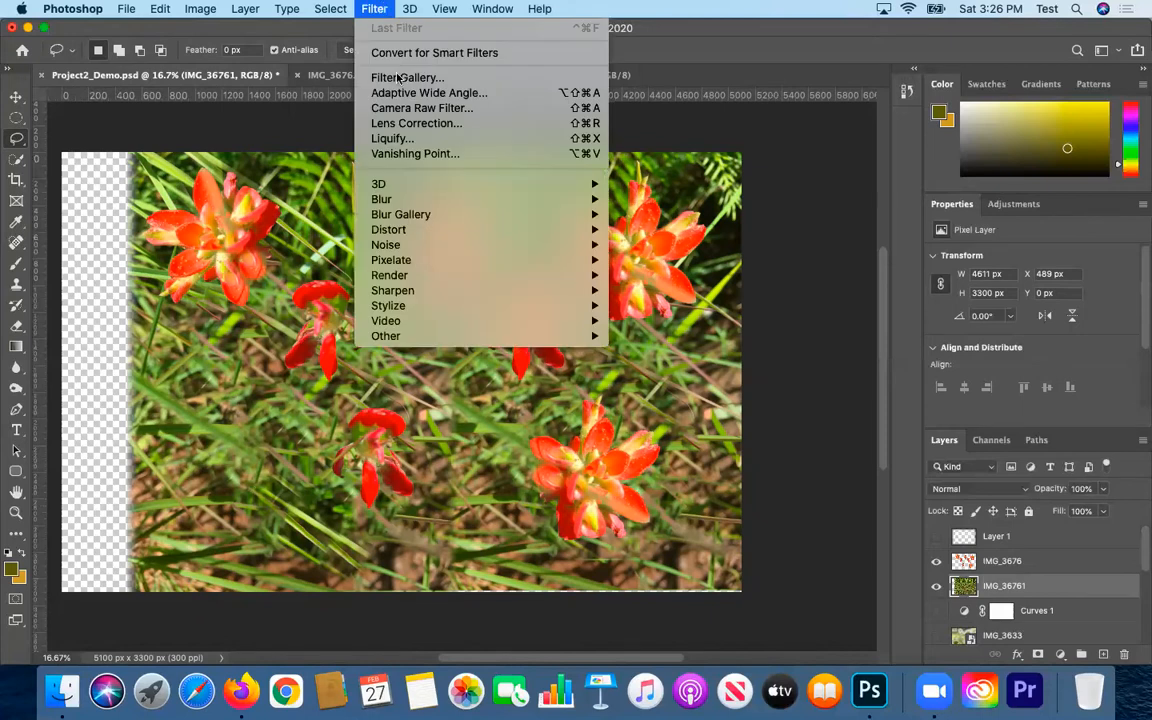
{"action": "left_click", "coordinate": [363, 8]}
Examine the individual pixels along the edge of the light green grass blade at 3200% magnification
{"action": "left_click", "coordinate": [15, 512]}
{"action": "left_click", "coordinate": [468, 178]}
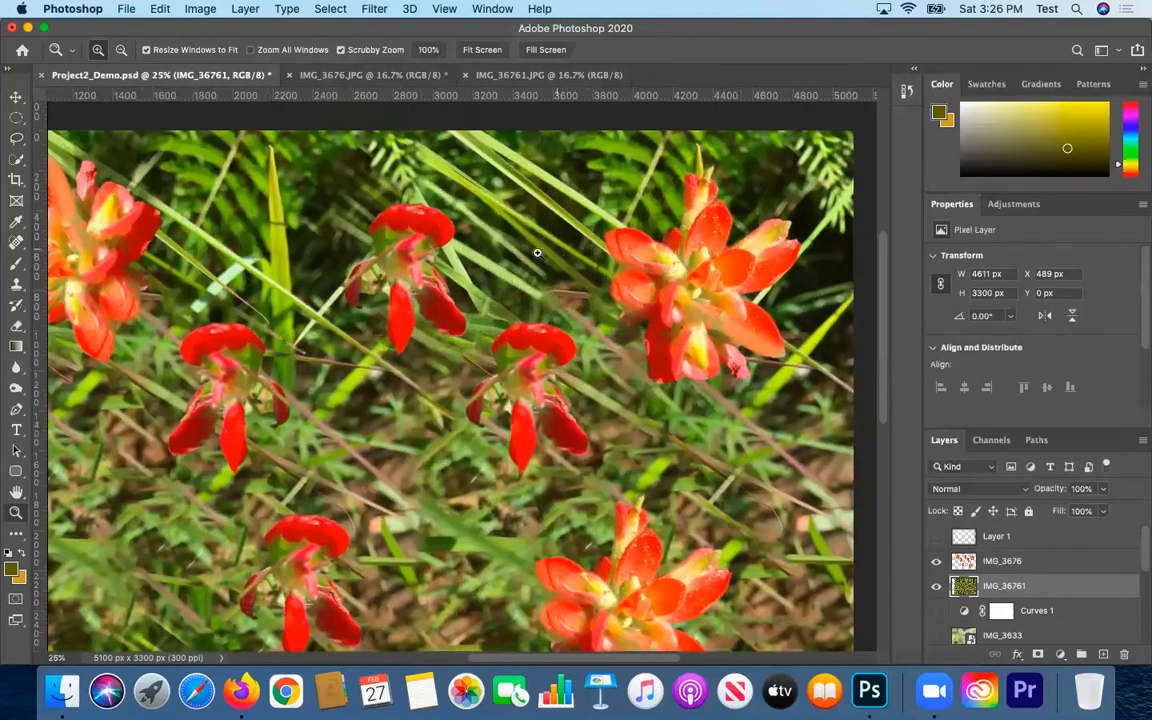
{"action": "left_click_drag", "start_coordinate": [475, 256], "coordinate": [442, 363]}
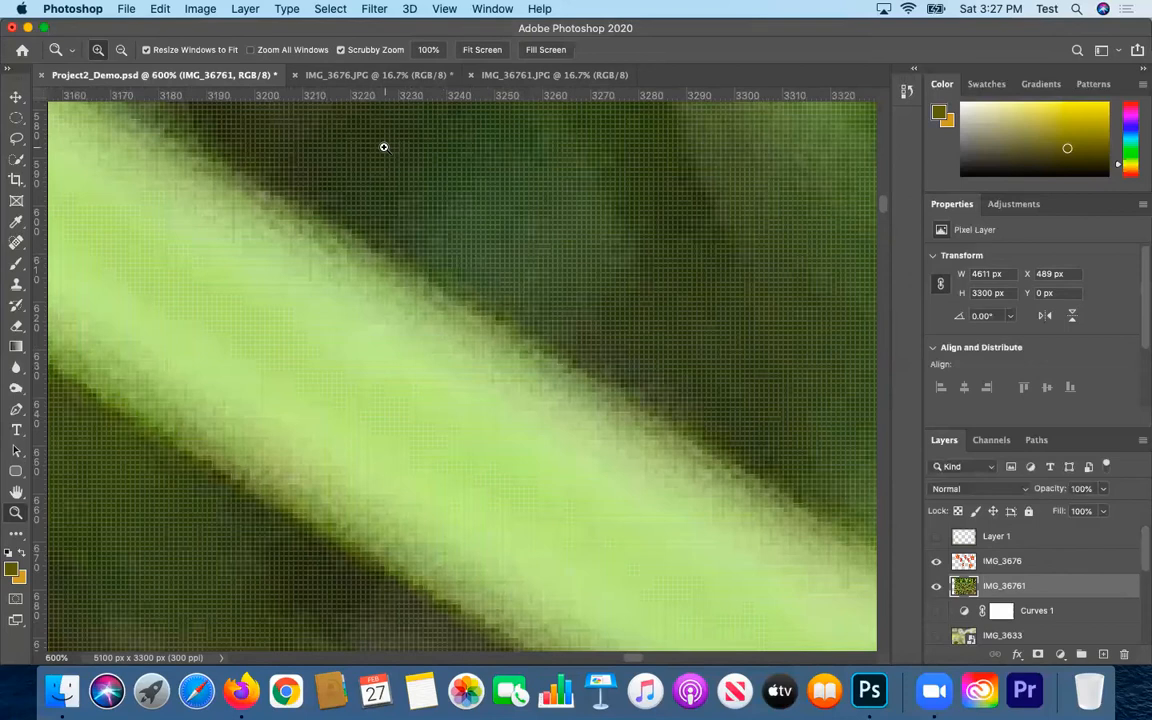
{"action": "left_click_drag", "start_coordinate": [355, 257], "coordinate": [420, 254]}
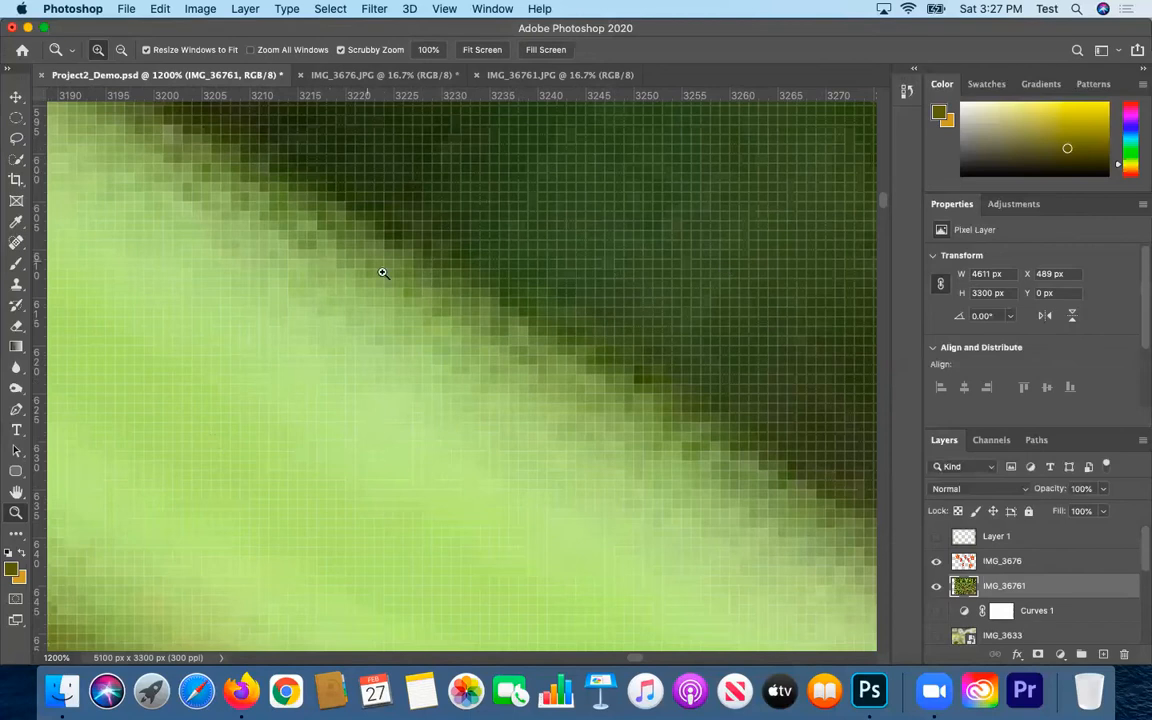
{"action": "left_click", "coordinate": [396, 321]}
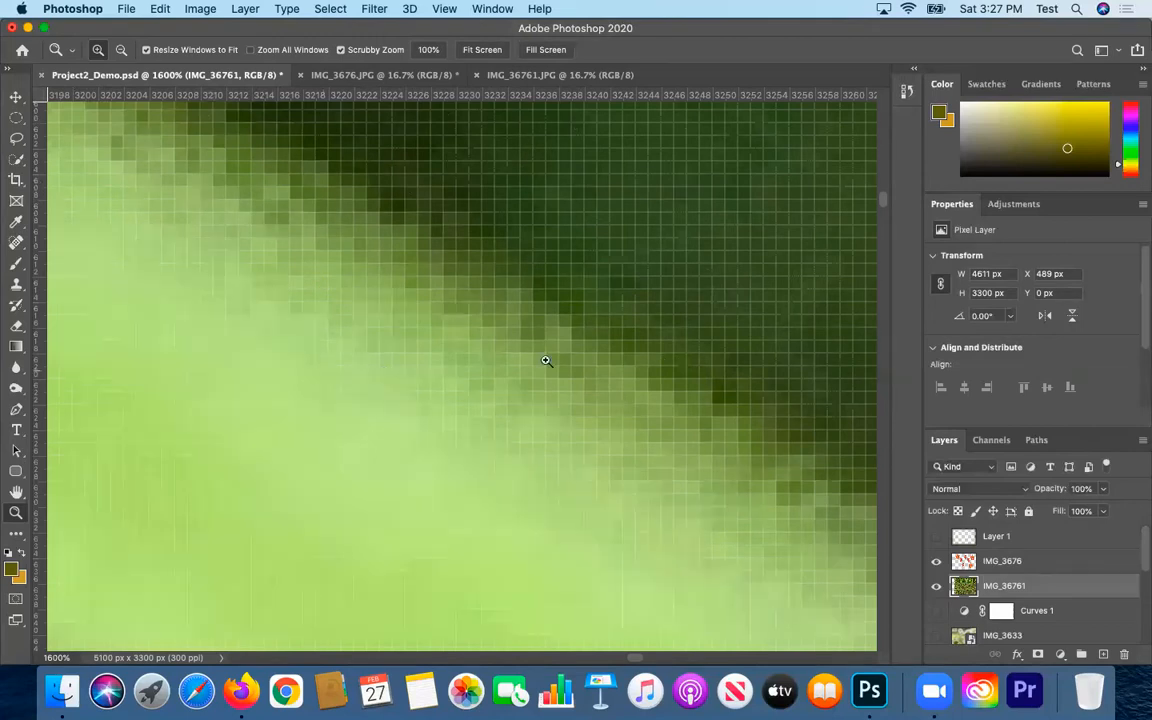
{"action": "left_click", "coordinate": [513, 261]}
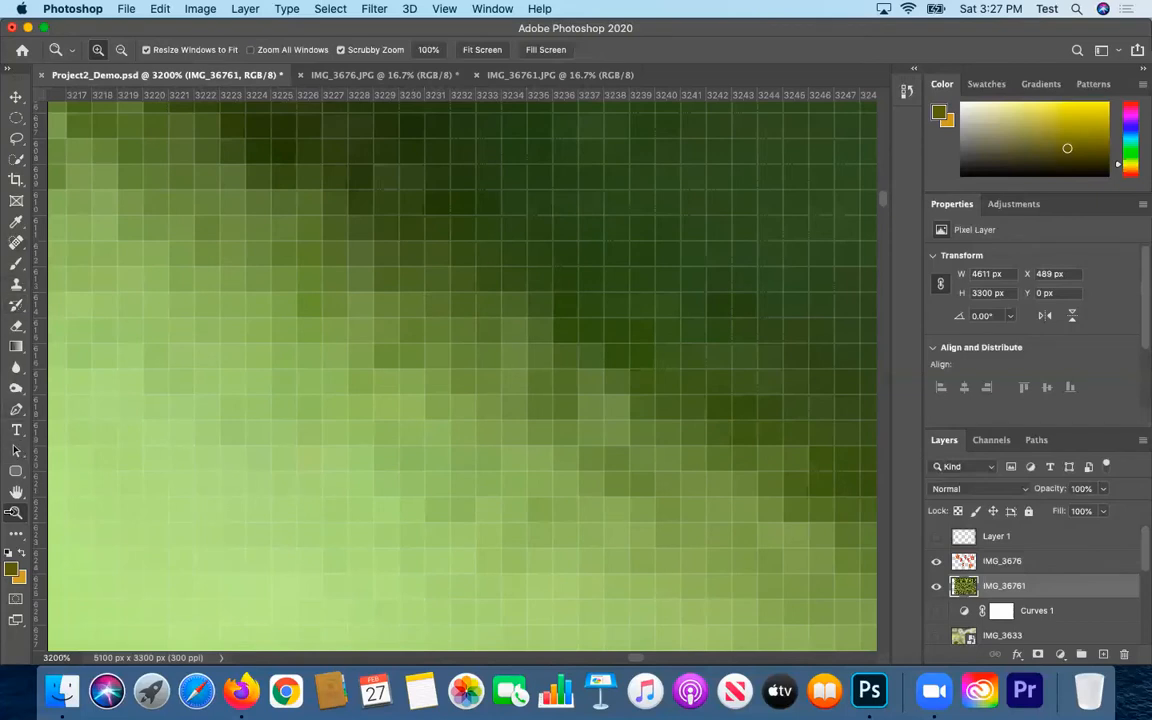
Sample a dark green pixel at the grass blade's edge as the foreground color and display the Info readout
{"action": "left_click", "coordinate": [17, 225]}
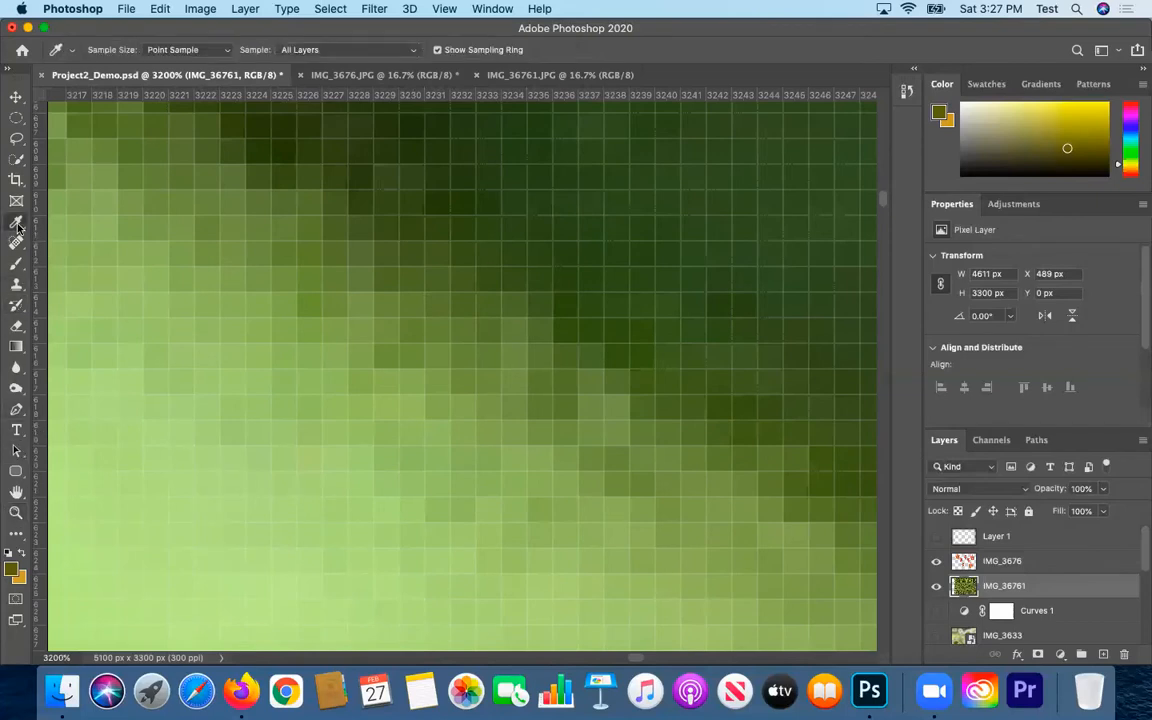
{"action": "left_click", "coordinate": [414, 253]}
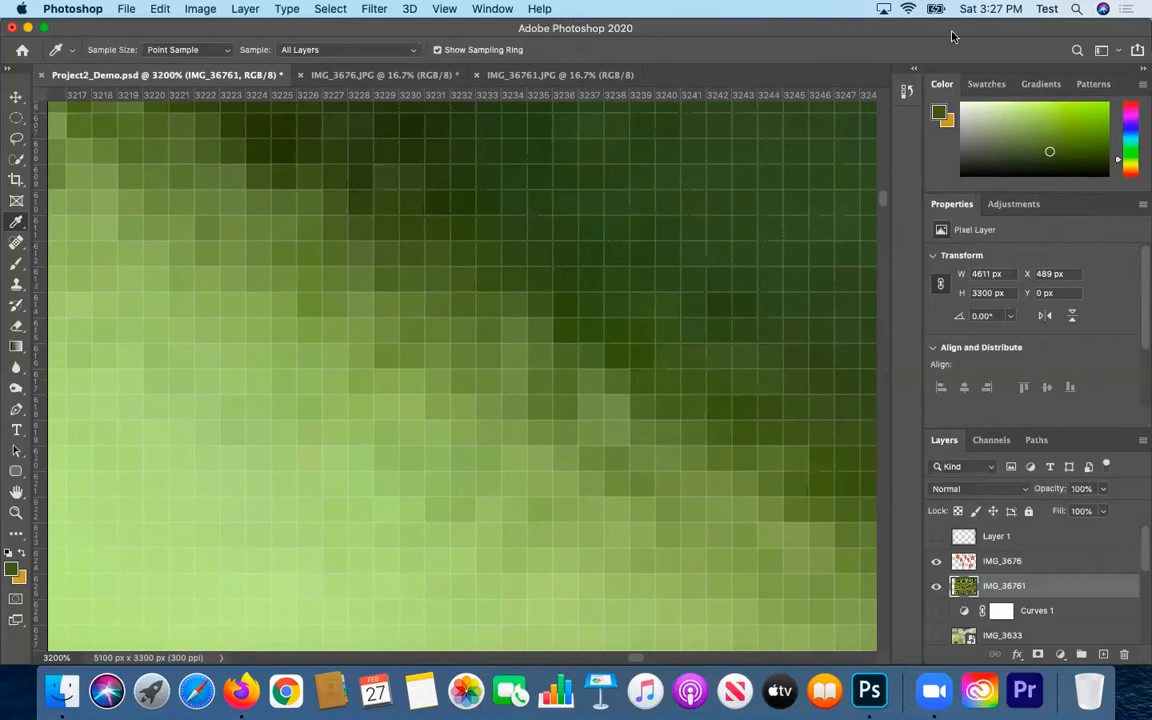
{"action": "left_click", "coordinate": [469, 12]}
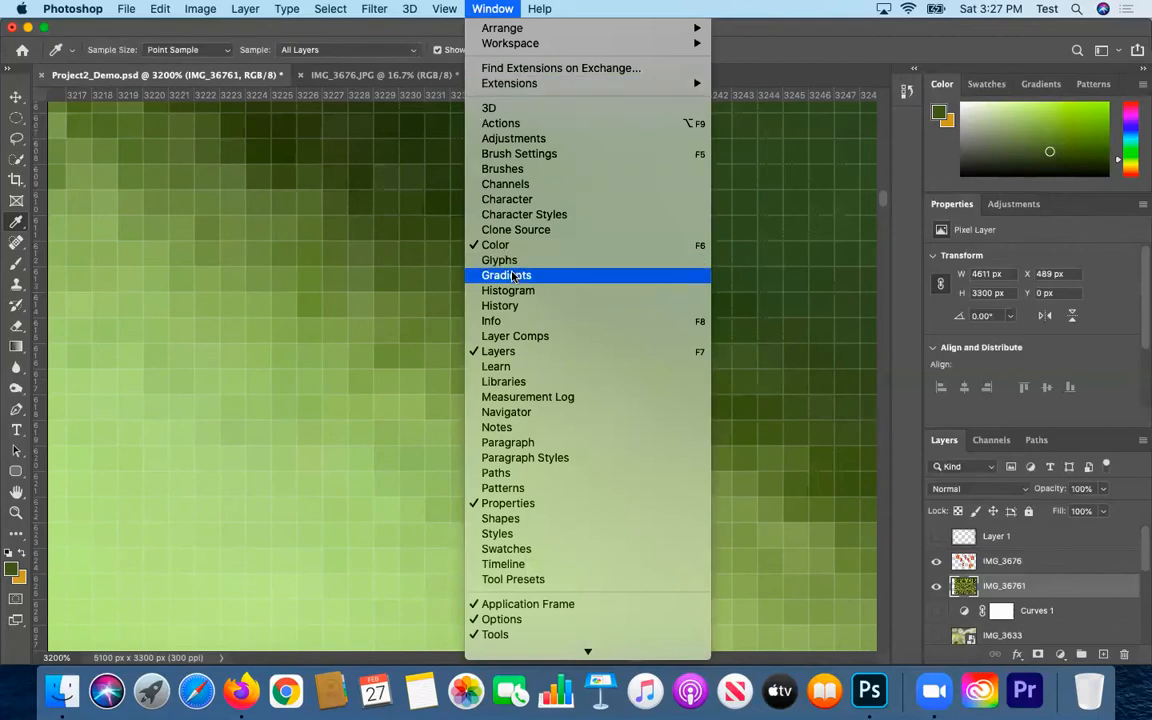
{"action": "left_click", "coordinate": [555, 320]}
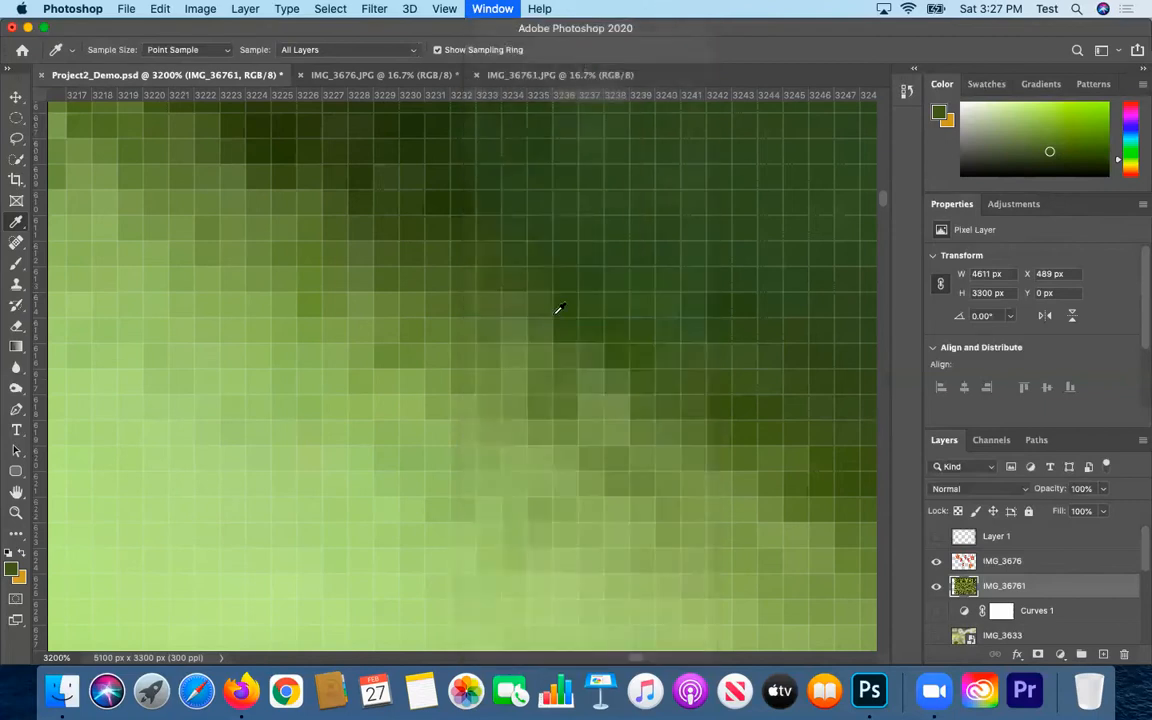
{"action": "left_click", "coordinate": [481, 8]}
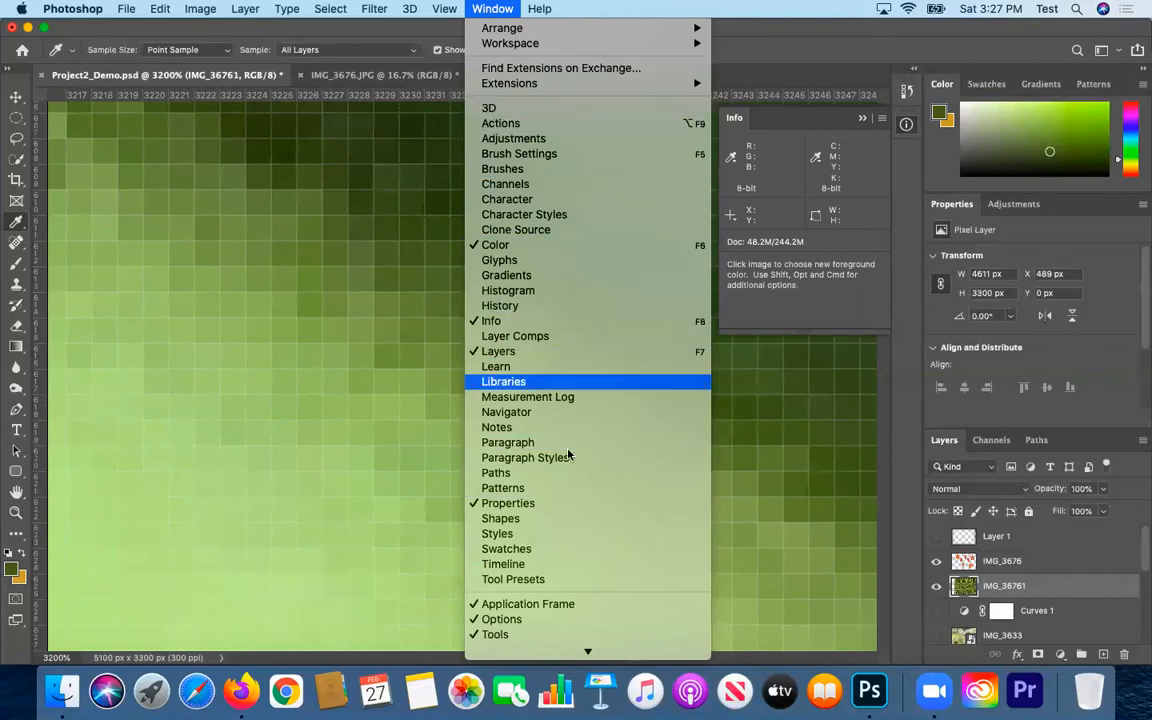
{"action": "left_click", "coordinate": [505, 8]}
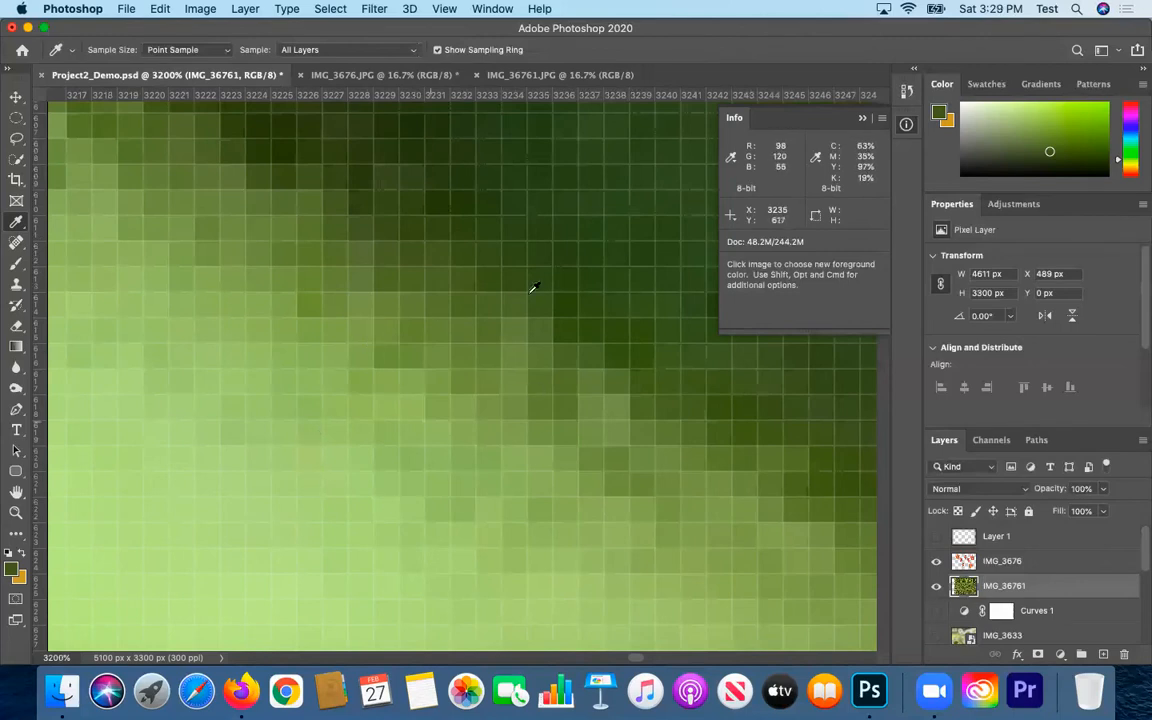
Select the whole canvas and apply the Blur More filter to the IMG_36761 layer
{"action": "left_click", "coordinate": [16, 512]}
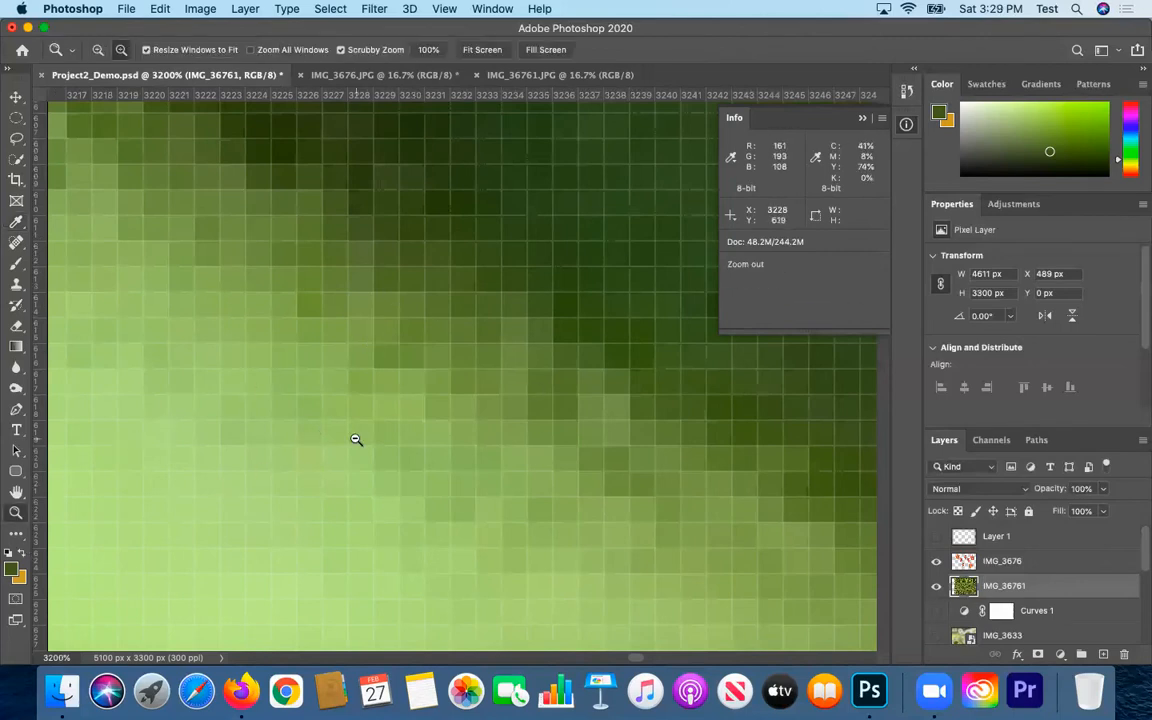
{"action": "left_click", "coordinate": [355, 440], "text": "alt"}
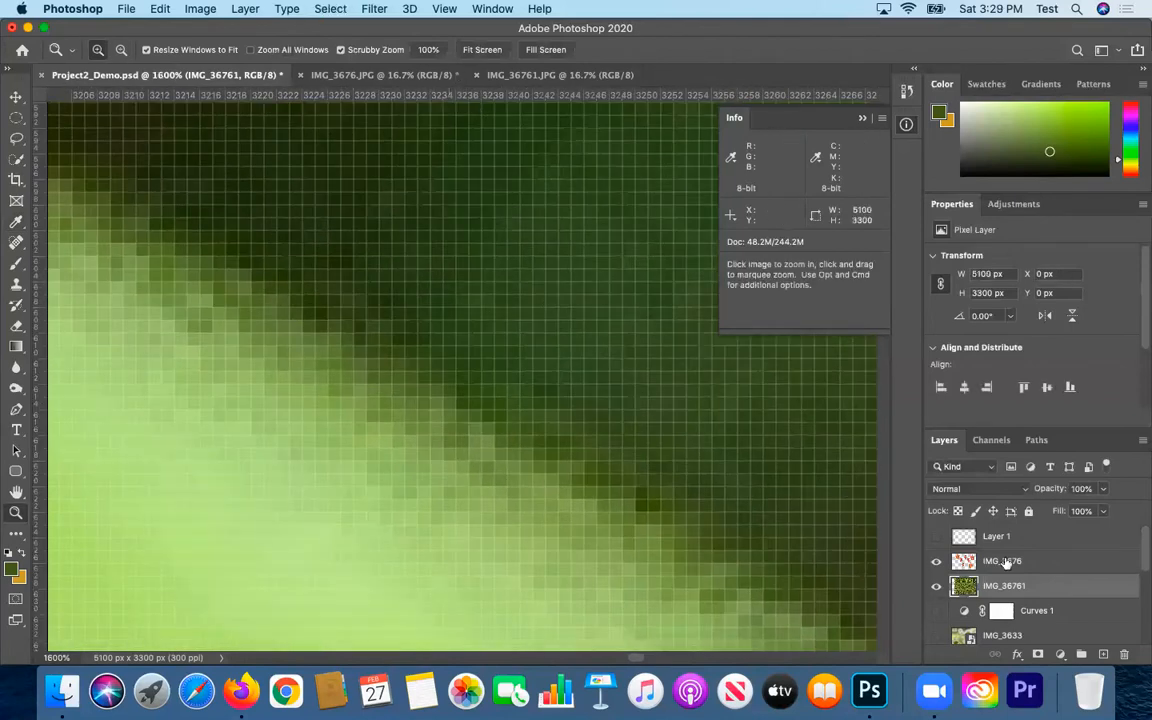
{"action": "left_click", "coordinate": [385, 9]}
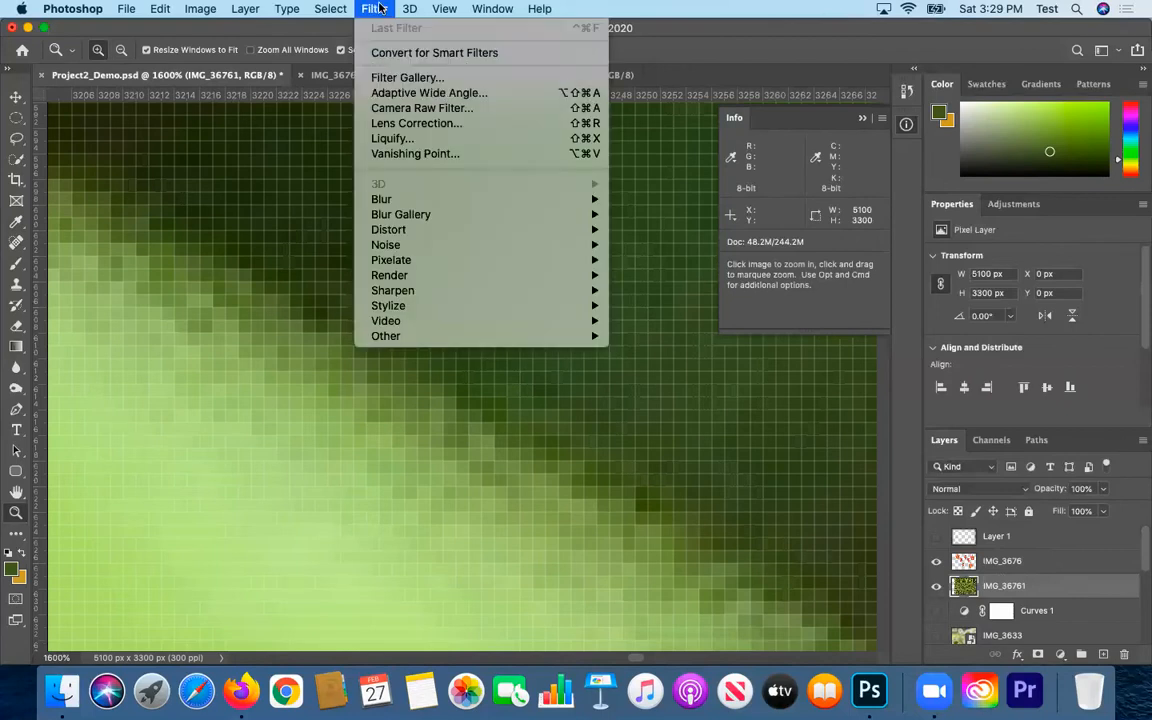
{"action": "mouse_move", "coordinate": [421, 203]}
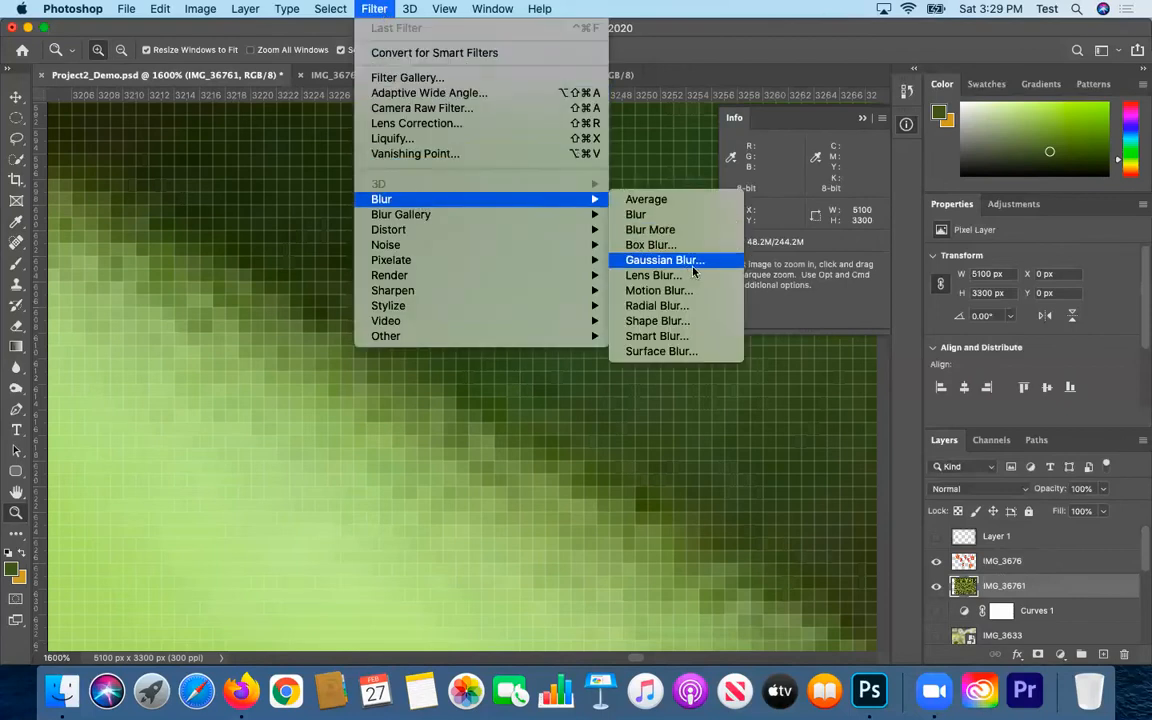
{"action": "left_click", "coordinate": [686, 230]}
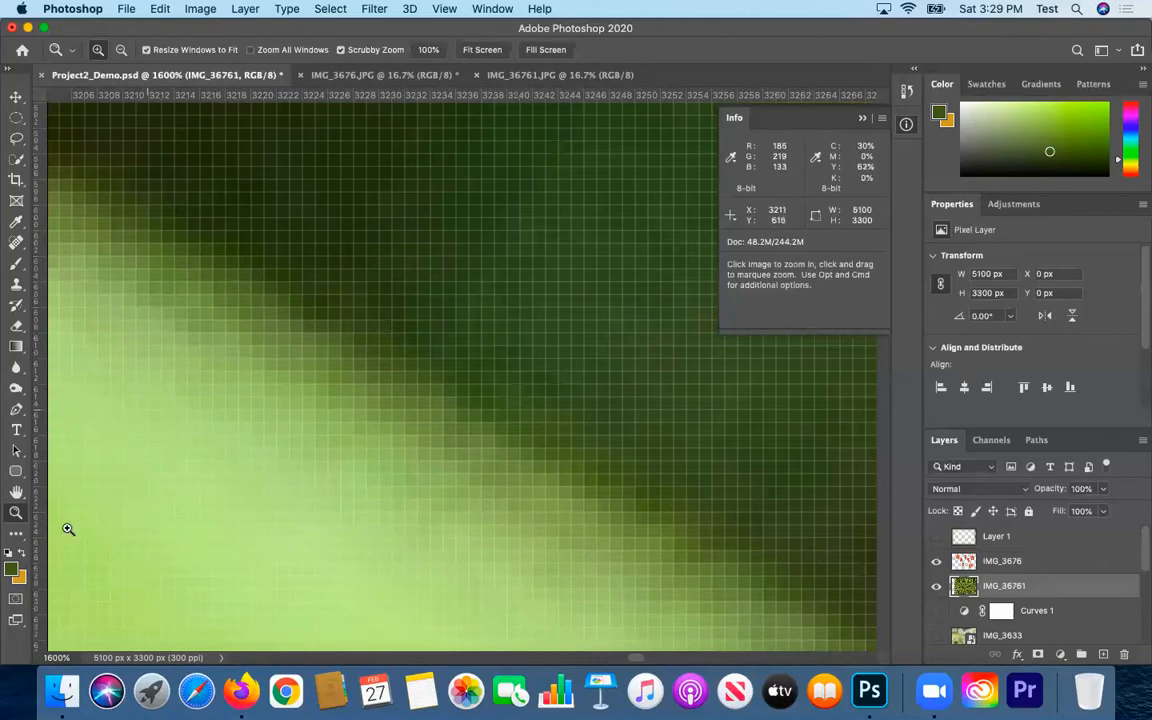
Examine the blurred grass around the flowers at 25% magnification
{"action": "left_click", "coordinate": [244, 480], "text": "alt"}
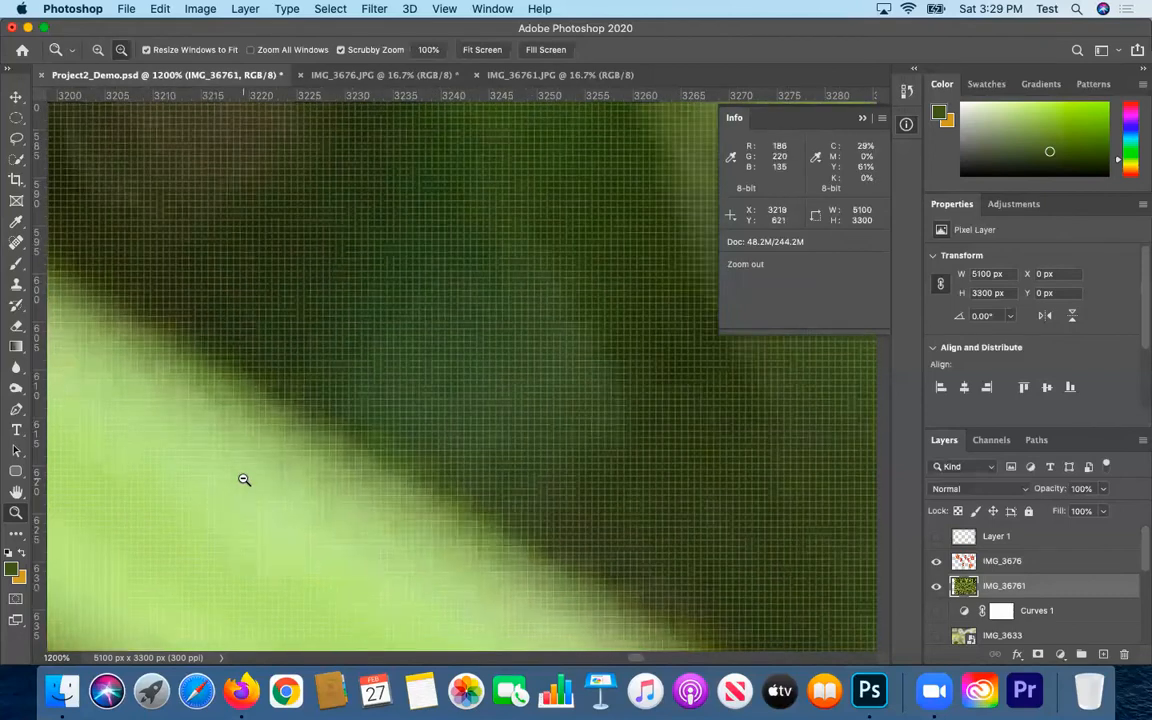
{"action": "left_click", "coordinate": [245, 490], "text": "alt"}
{"action": "left_click", "coordinate": [249, 509], "text": "alt"}
{"action": "left_click", "coordinate": [249, 510], "text": "alt"}
{"action": "left_click", "coordinate": [250, 510], "text": "alt"}
{"action": "left_click", "coordinate": [252, 509], "text": "alt"}
{"action": "left_click", "coordinate": [318, 488], "text": "alt"}
{"action": "left_click", "coordinate": [318, 488], "text": "alt"}
{"action": "left_click", "coordinate": [318, 489], "text": "alt"}
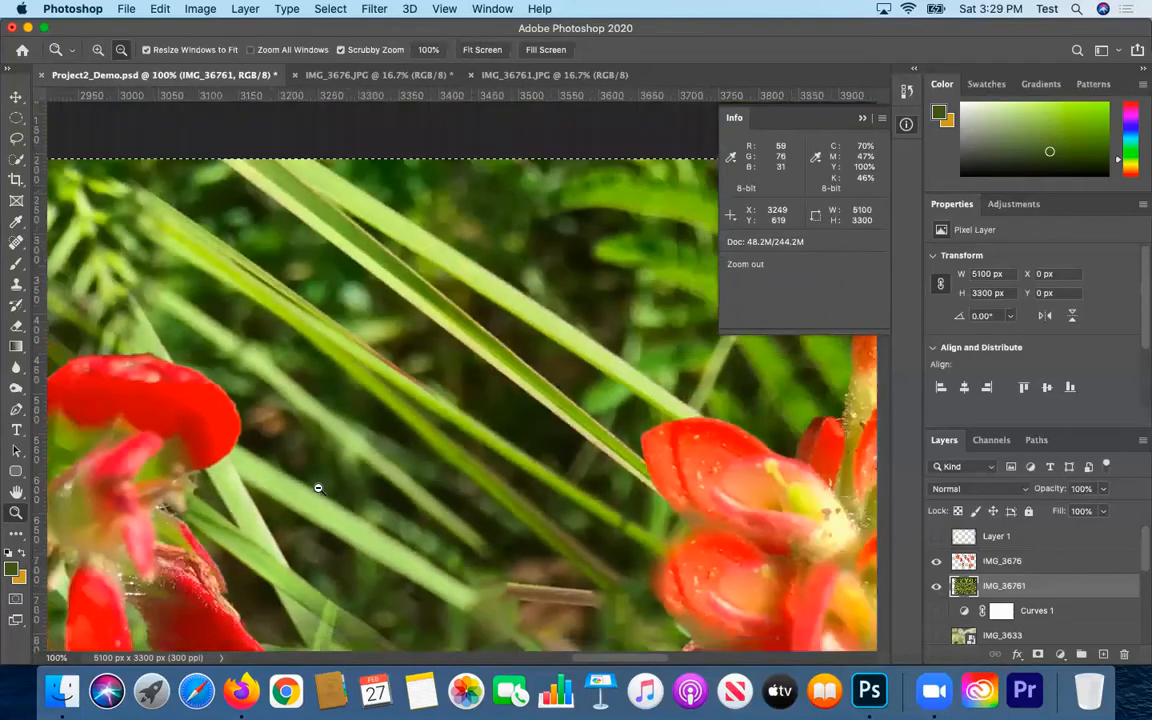
{"action": "left_click", "coordinate": [318, 488], "text": "alt"}
{"action": "left_click", "coordinate": [319, 487], "text": "alt"}
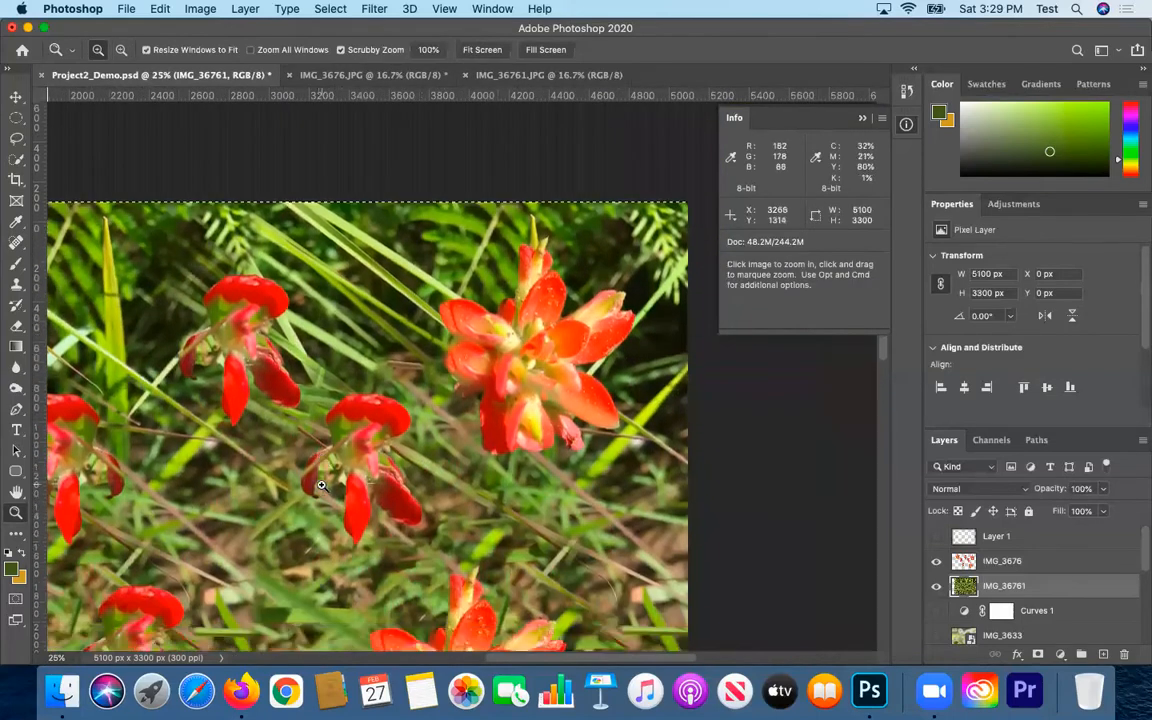
Apply the Blur More filter three more times to the IMG_36761 grass layer
{"action": "scroll", "coordinate": [322, 486], "scroll_direction": "down", "scroll_amount": 2}
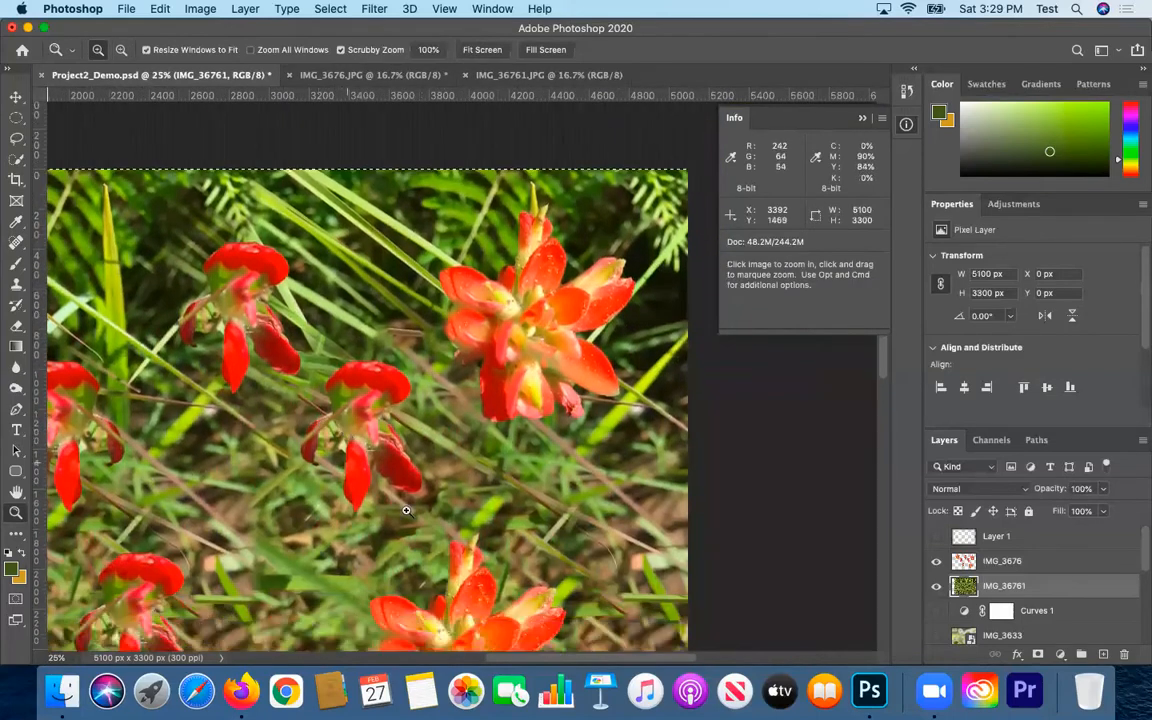
{"action": "left_click", "coordinate": [24, 493]}
{"action": "left_click_drag", "start_coordinate": [172, 479], "coordinate": [376, 380]}
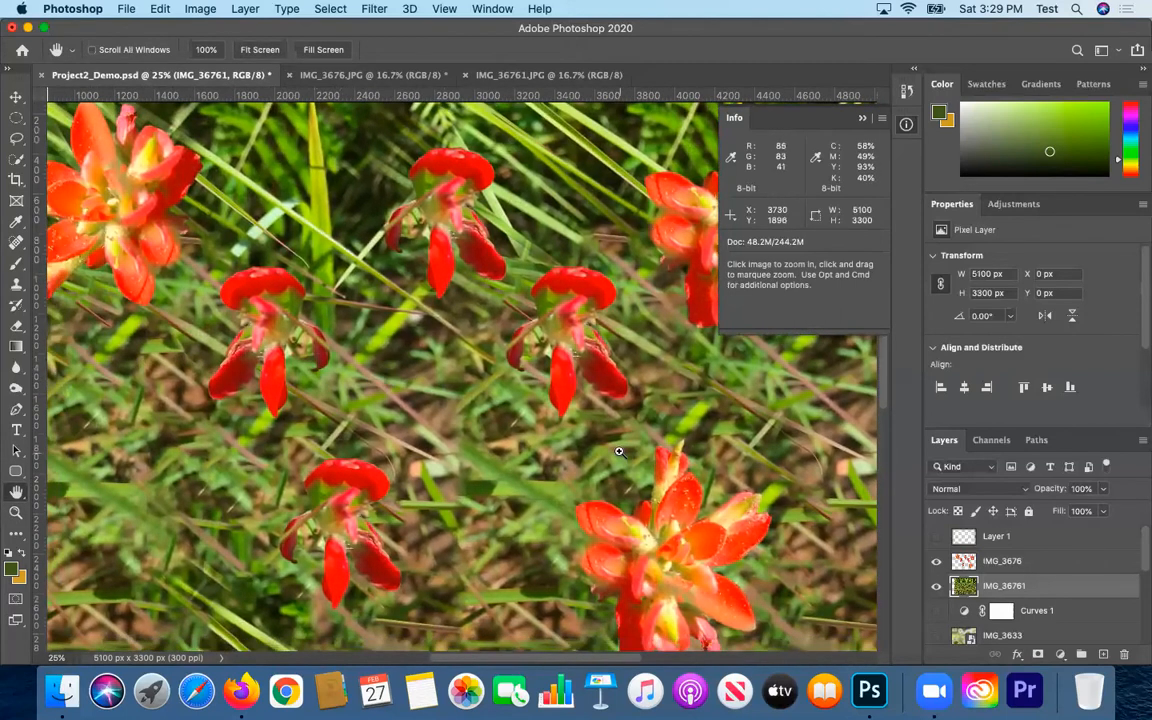
{"action": "left_click", "coordinate": [377, 9]}
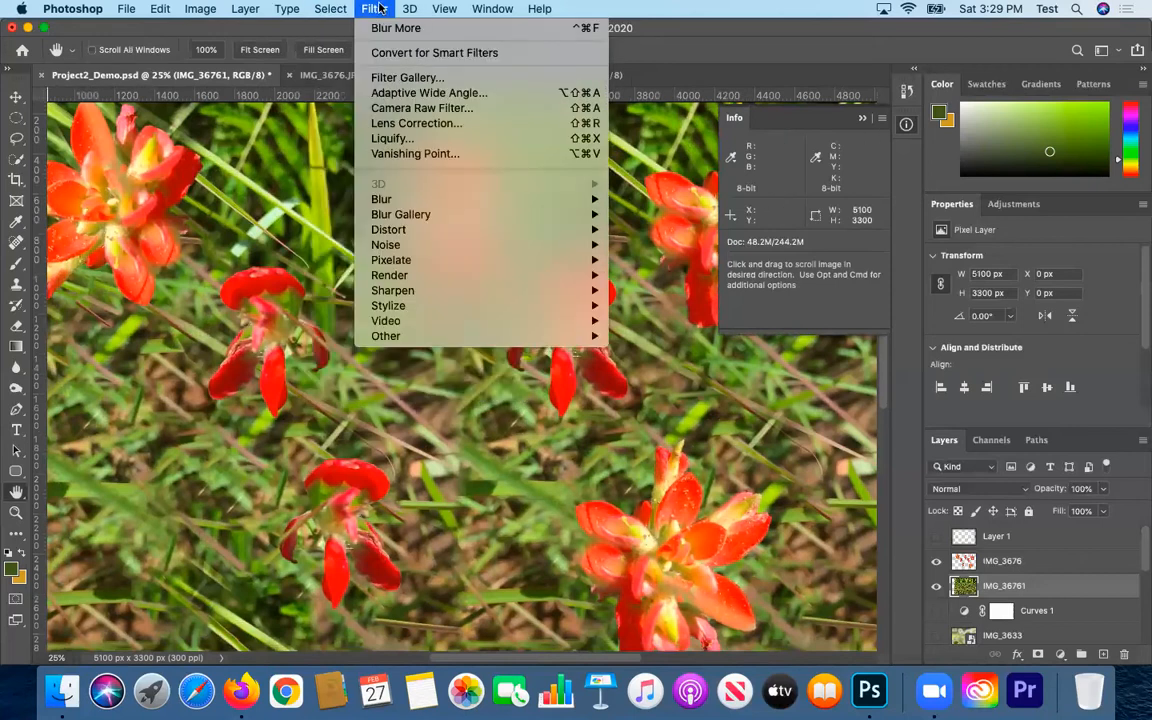
{"action": "left_click", "coordinate": [390, 27]}
{"action": "left_click", "coordinate": [375, 9]}
{"action": "left_click", "coordinate": [378, 27]}
{"action": "left_click", "coordinate": [374, 9]}
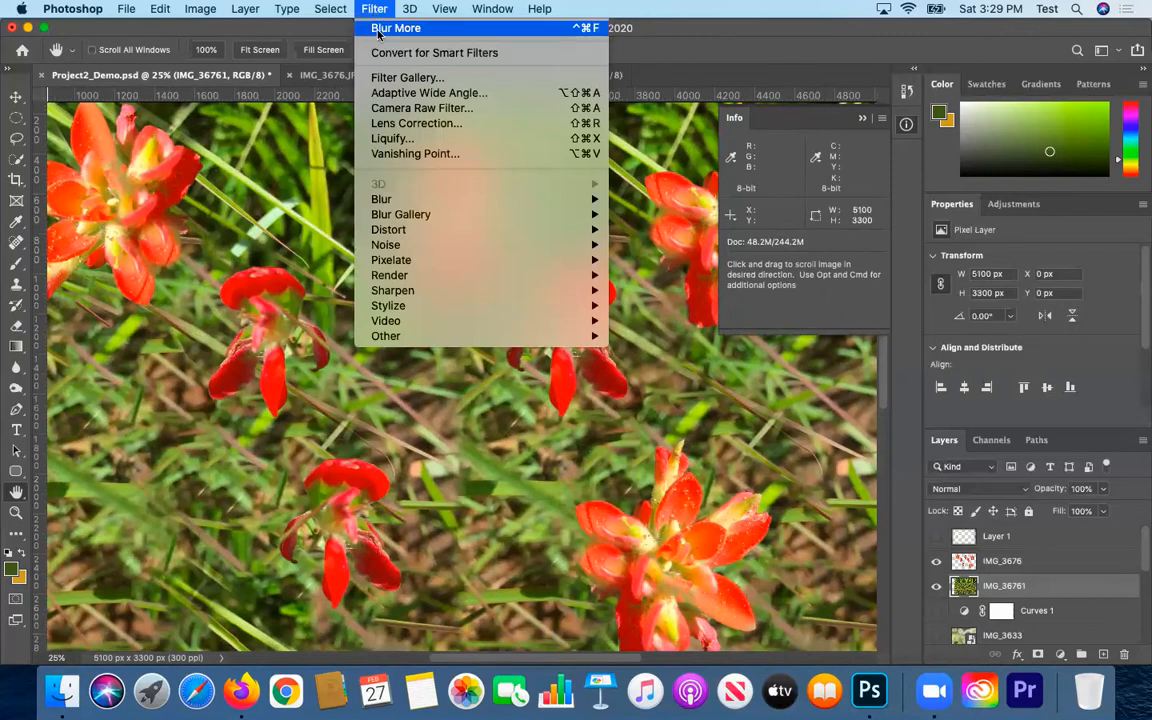
{"action": "left_click", "coordinate": [376, 29]}
{"action": "left_click_drag", "start_coordinate": [353, 118], "coordinate": [353, 223]}
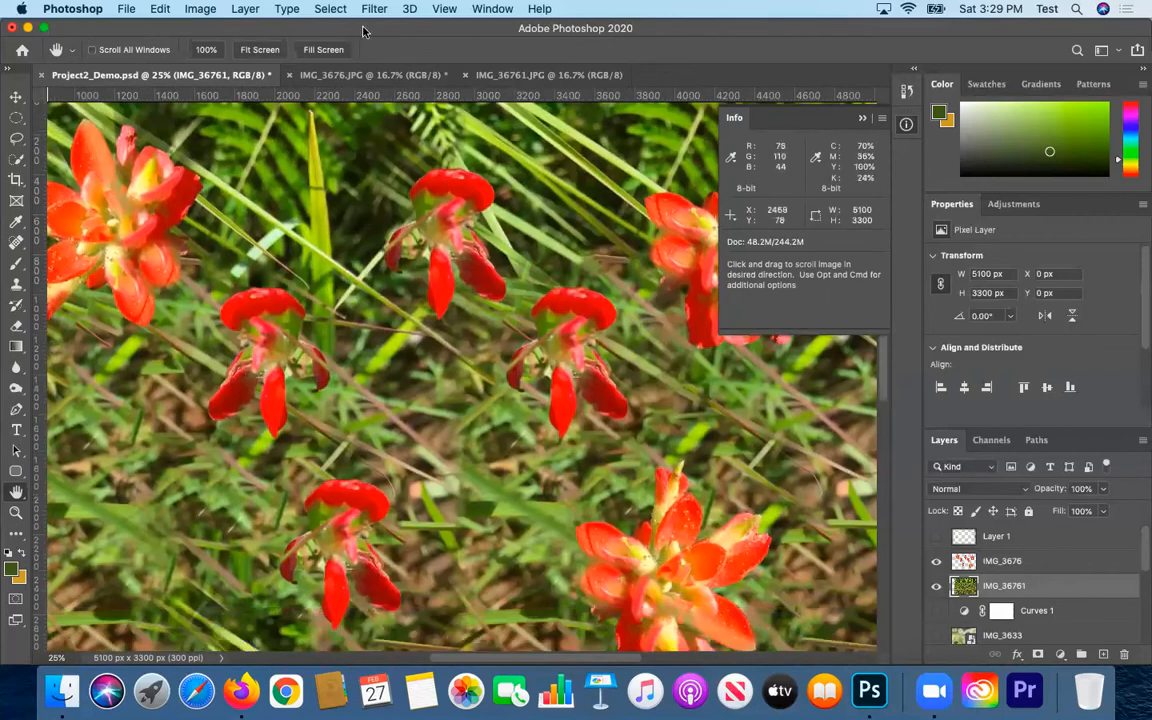
Try a Gaussian Blur with a 44.4-pixel radius on the grass layer, and undo it
{"action": "left_click", "coordinate": [366, 9]}
{"action": "mouse_move", "coordinate": [430, 200]}
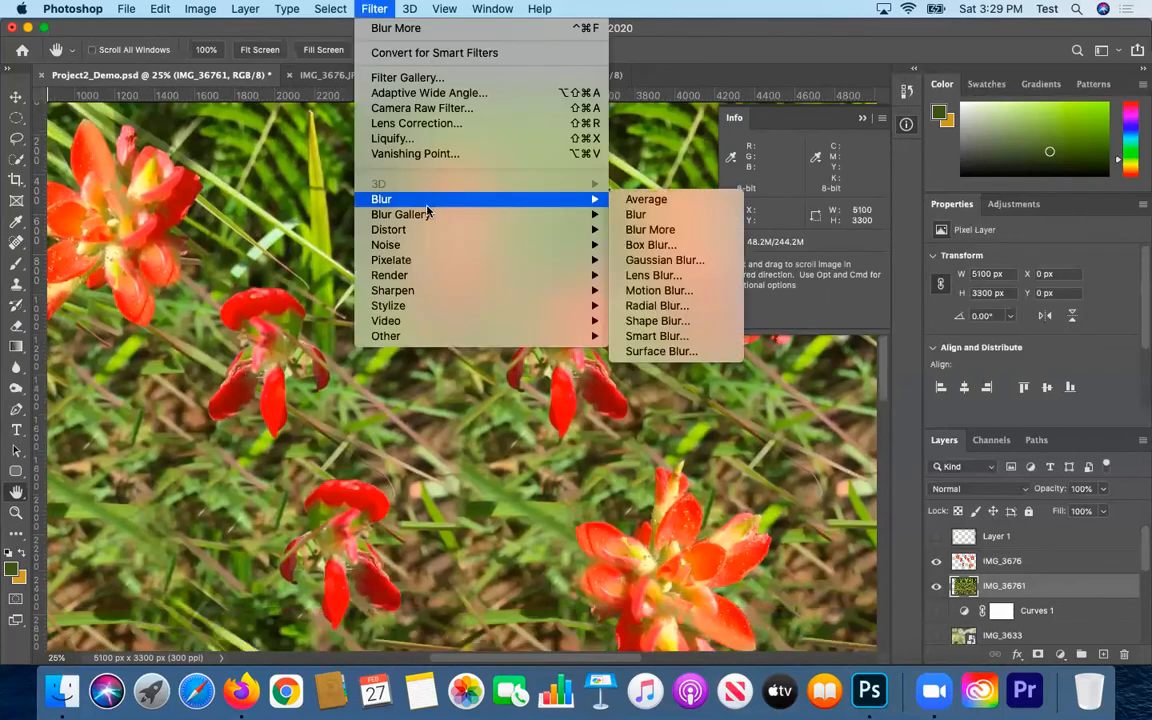
{"action": "left_click", "coordinate": [672, 262]}
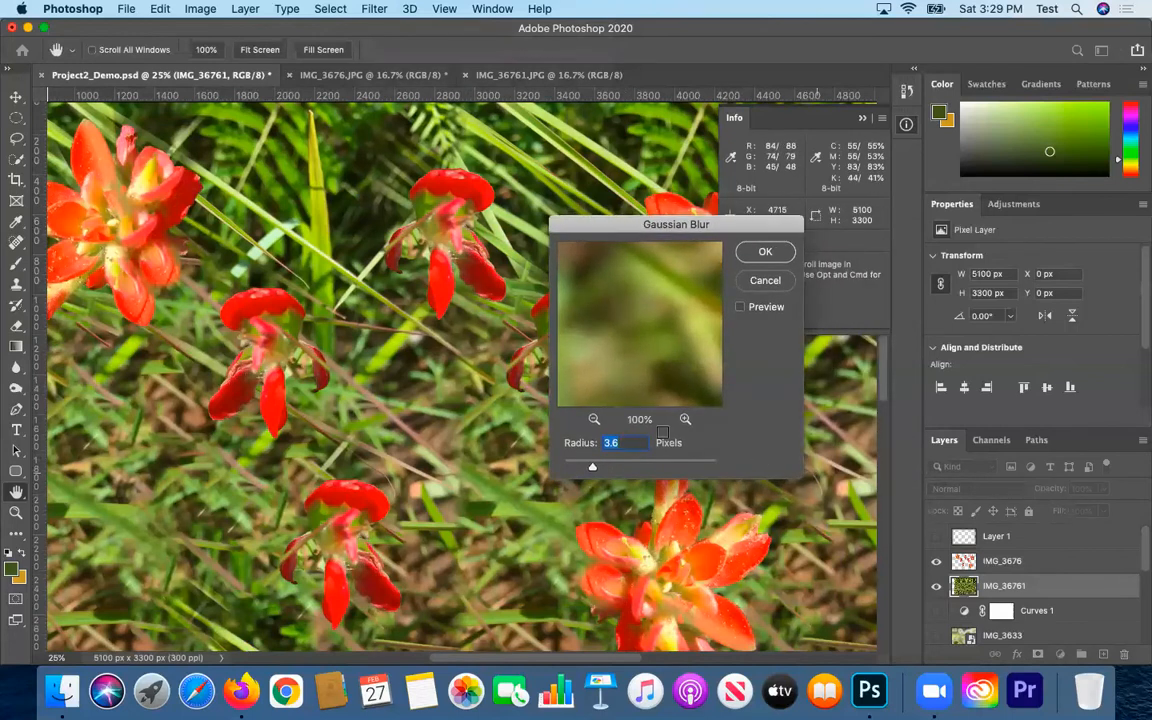
{"action": "left_click", "coordinate": [593, 419]}
{"action": "left_click", "coordinate": [593, 419]}
{"action": "left_click", "coordinate": [593, 419]}
{"action": "left_click", "coordinate": [593, 419]}
{"action": "left_click", "coordinate": [593, 419]}
{"action": "left_click", "coordinate": [593, 420]}
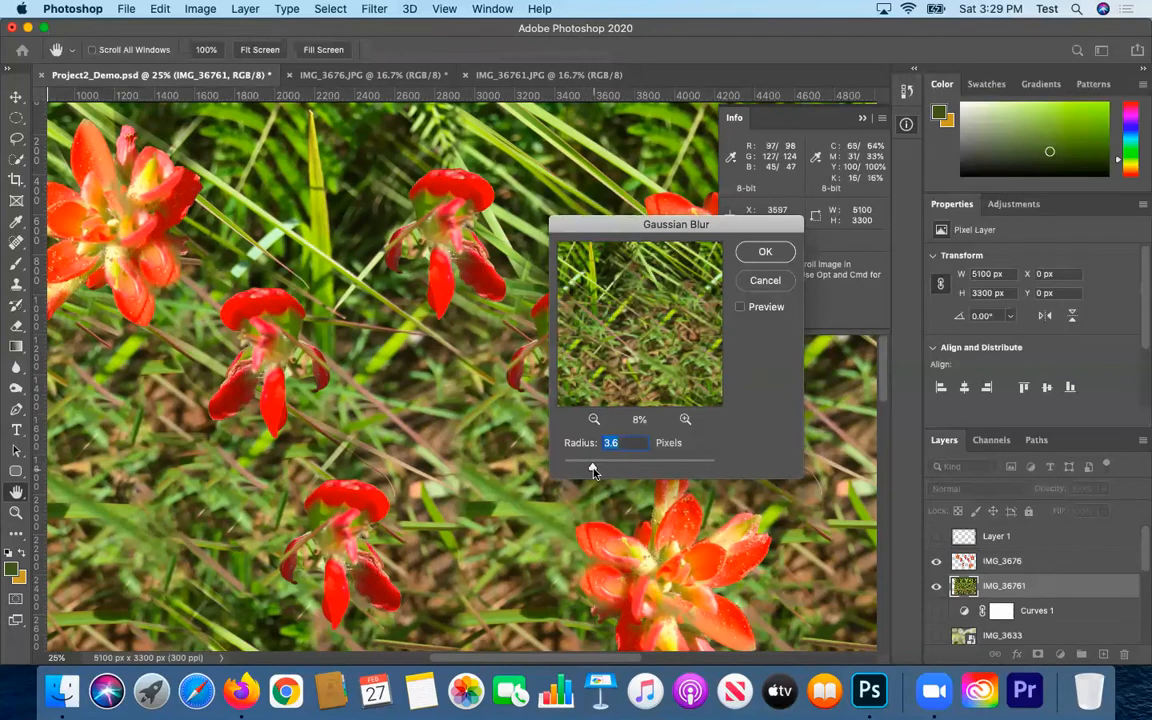
{"action": "left_click_drag", "start_coordinate": [591, 466], "coordinate": [651, 466]}
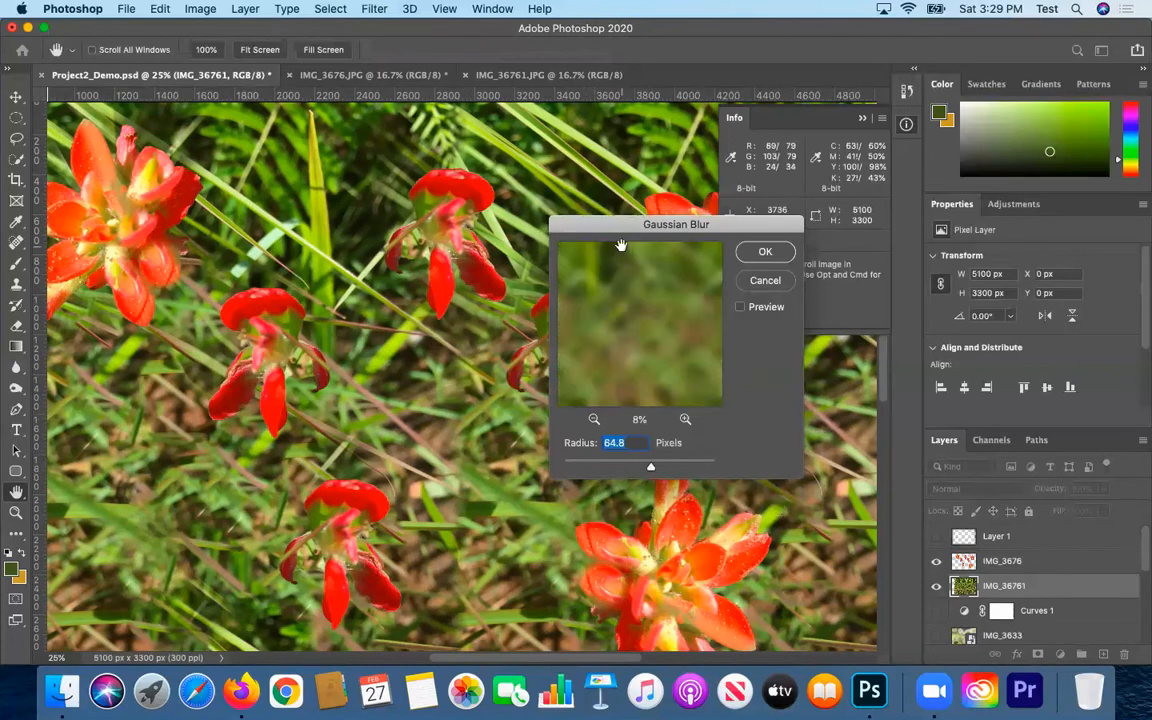
{"action": "mouse_move", "coordinate": [651, 466]}
{"action": "left_mouse_down"}
{"action": "mouse_move", "coordinate": [709, 467]}
{"action": "mouse_move", "coordinate": [618, 466]}
{"action": "mouse_move", "coordinate": [644, 466]}
{"action": "left_mouse_up"}
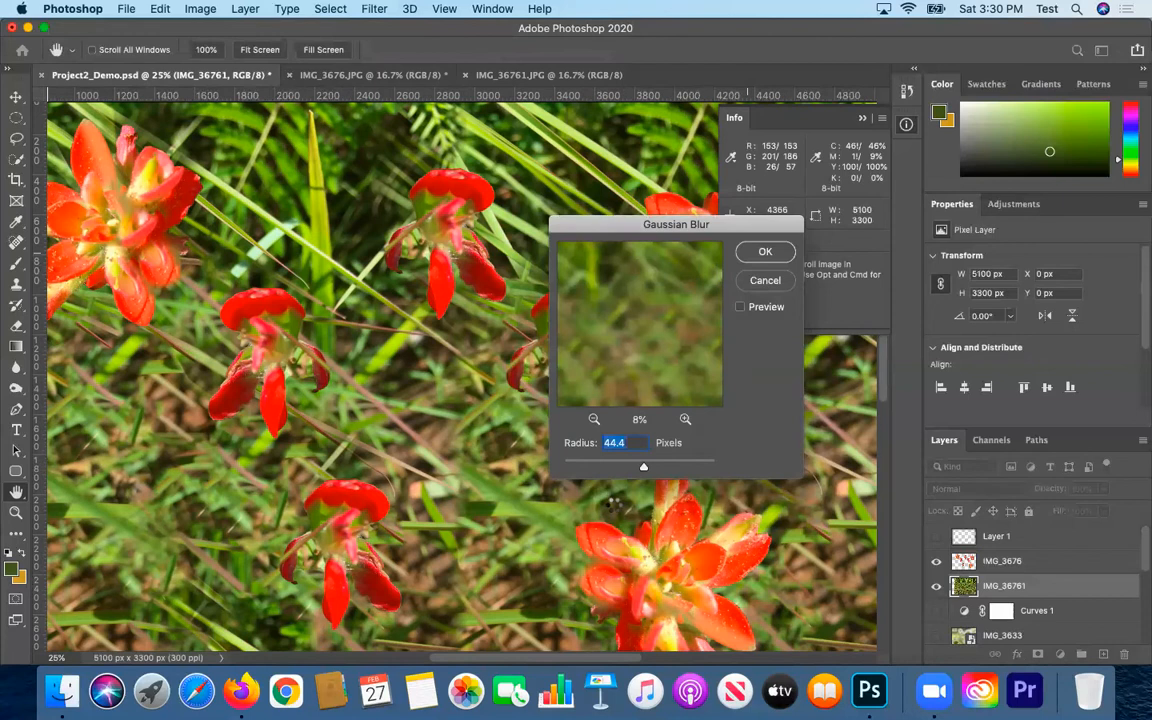
{"action": "key", "text": "Return"}
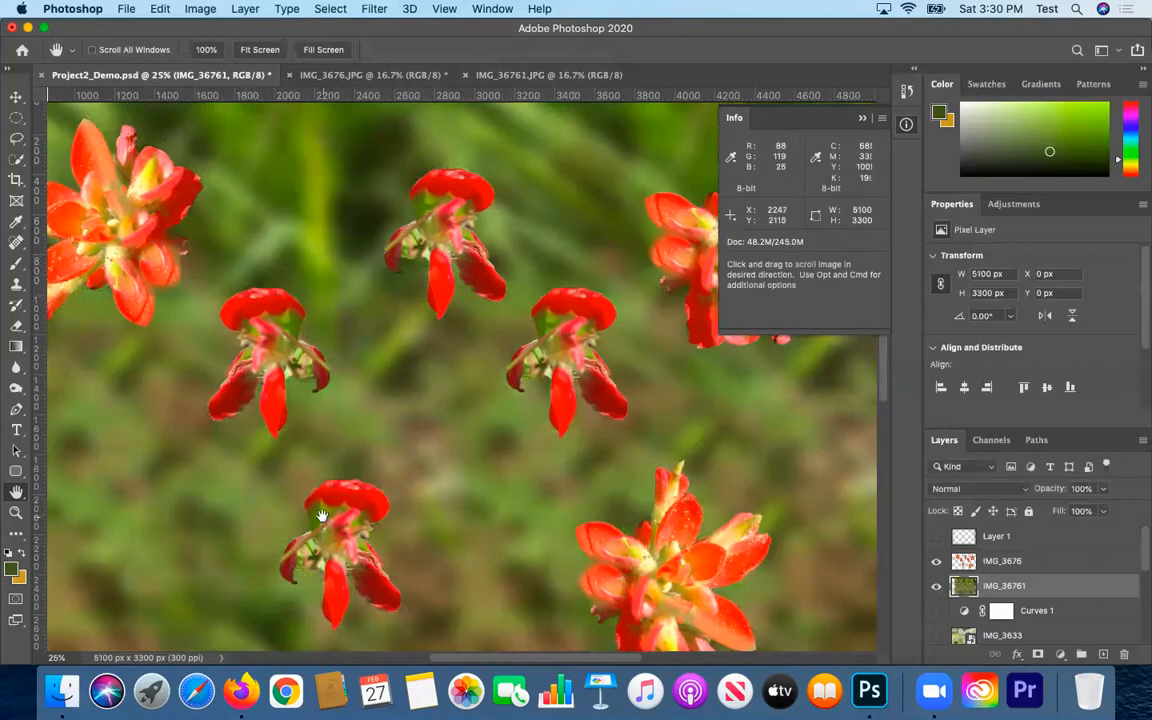
{"action": "key", "text": "super+z"}
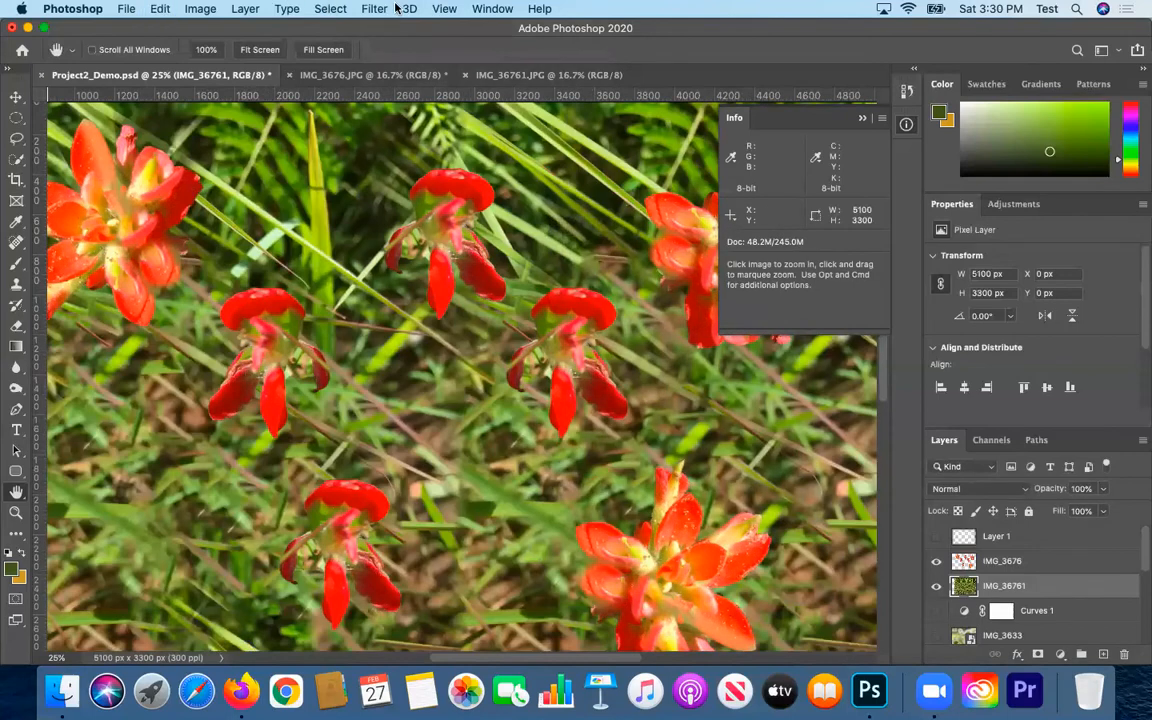
{"action": "key", "text": "super+shift+z"}
Apply a Gaussian Blur with an 8.7-pixel radius to the IMG_36761 grass layer
{"action": "left_click", "coordinate": [376, 8]}
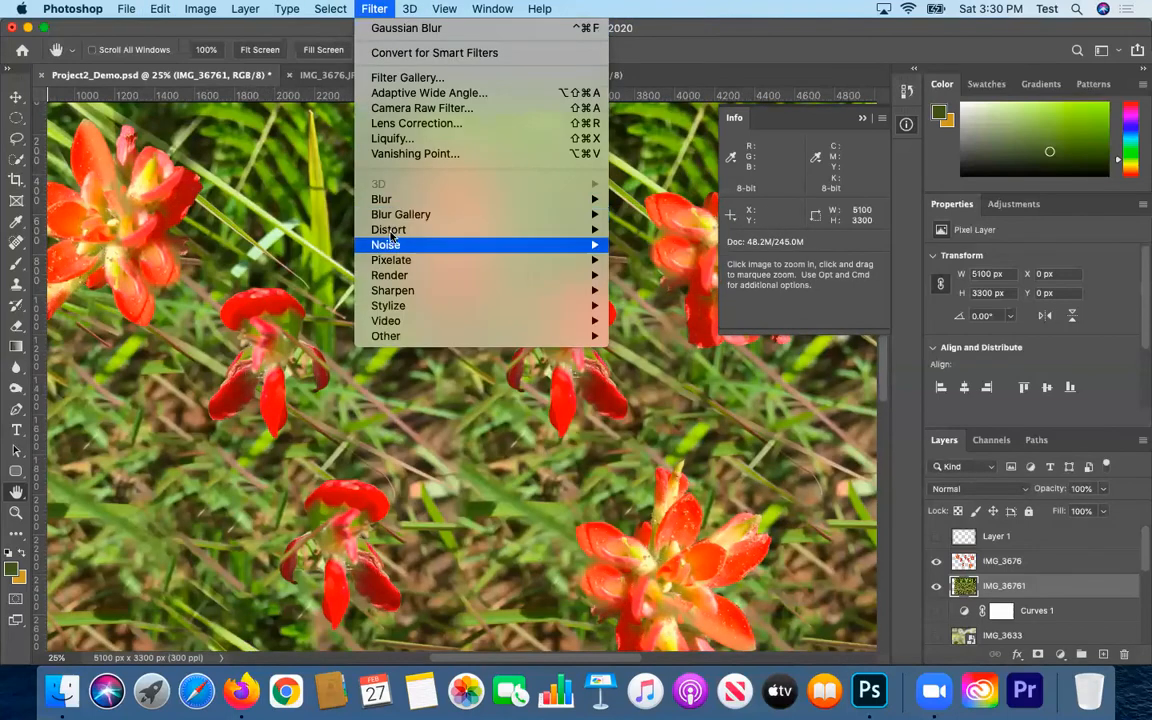
{"action": "mouse_move", "coordinate": [420, 199]}
{"action": "left_click", "coordinate": [663, 260]}
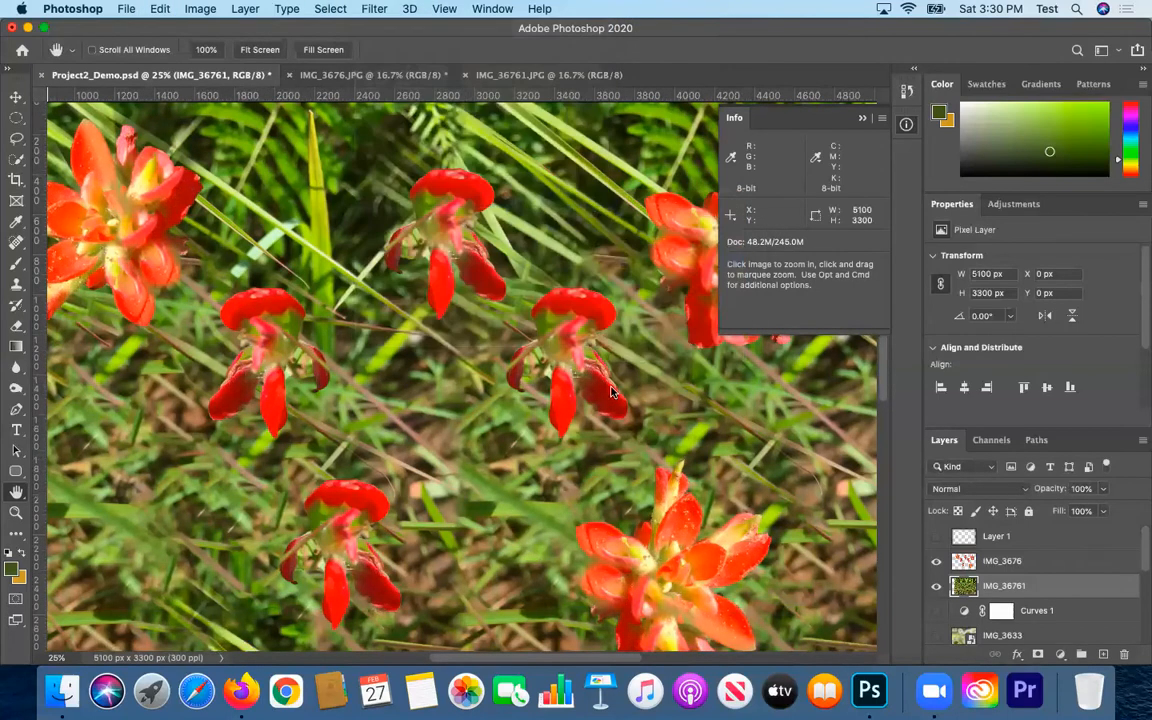
{"action": "left_click", "coordinate": [613, 462]}
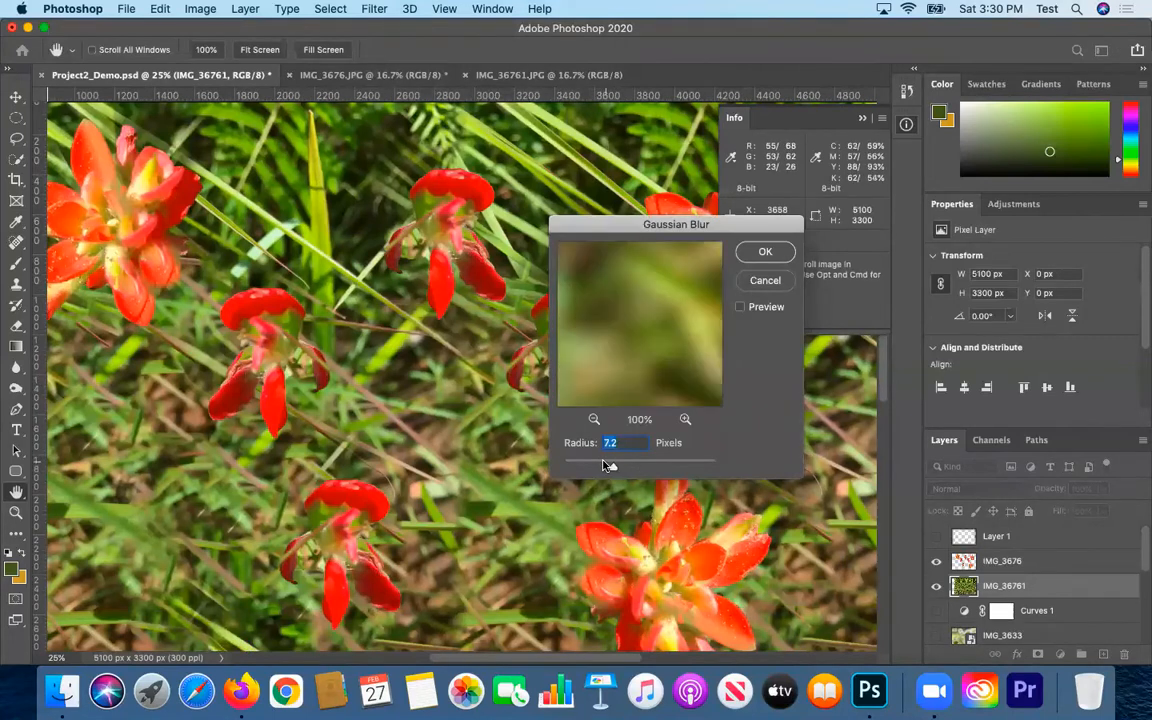
{"action": "left_click", "coordinate": [590, 463]}
{"action": "left_click", "coordinate": [591, 419]}
{"action": "left_click", "coordinate": [591, 419]}
{"action": "left_click", "coordinate": [591, 419]}
{"action": "left_click", "coordinate": [591, 419]}
{"action": "left_click", "coordinate": [591, 419]}
{"action": "left_click", "coordinate": [591, 419]}
{"action": "mouse_move", "coordinate": [590, 465]}
{"action": "left_mouse_down"}
{"action": "mouse_move", "coordinate": [632, 463]}
{"action": "mouse_move", "coordinate": [610, 465]}
{"action": "left_mouse_up"}
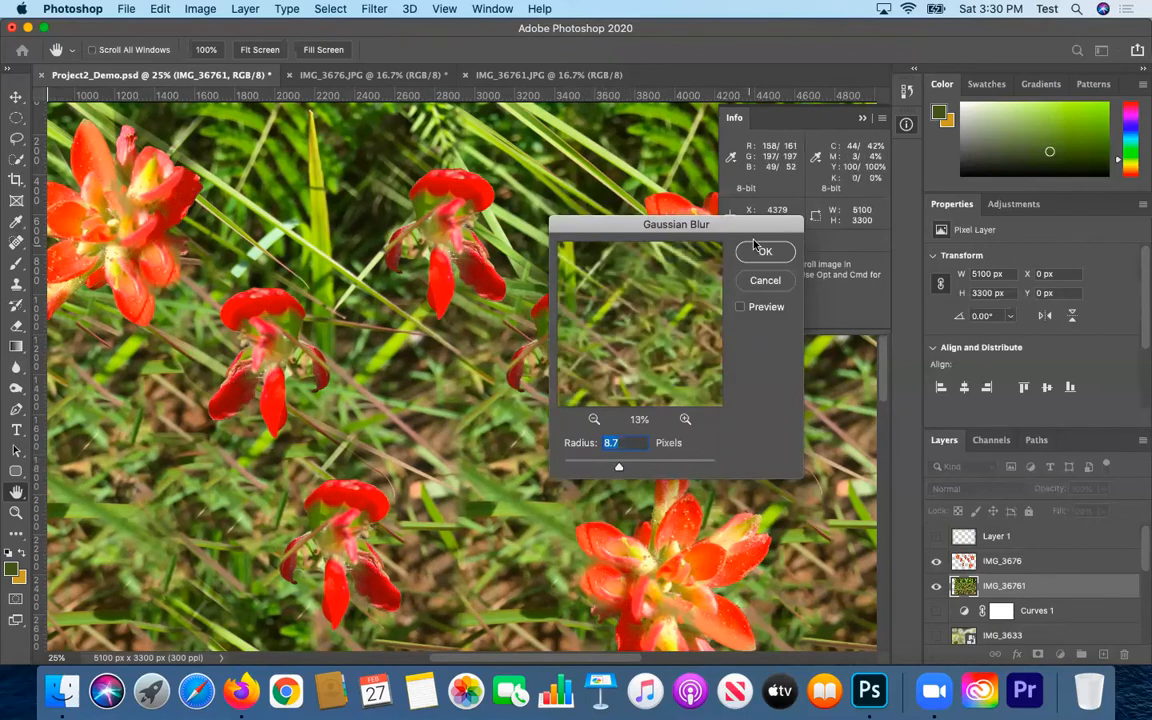
{"action": "key", "text": "Return"}
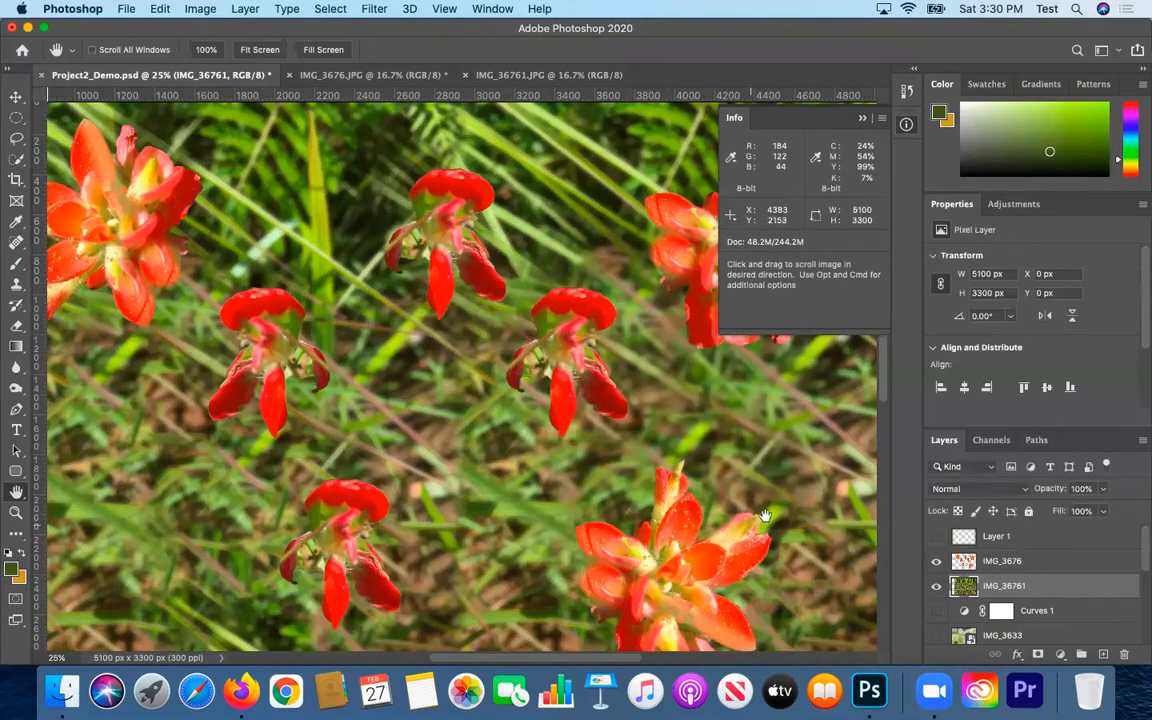
{"action": "left_click", "coordinate": [380, 10]}
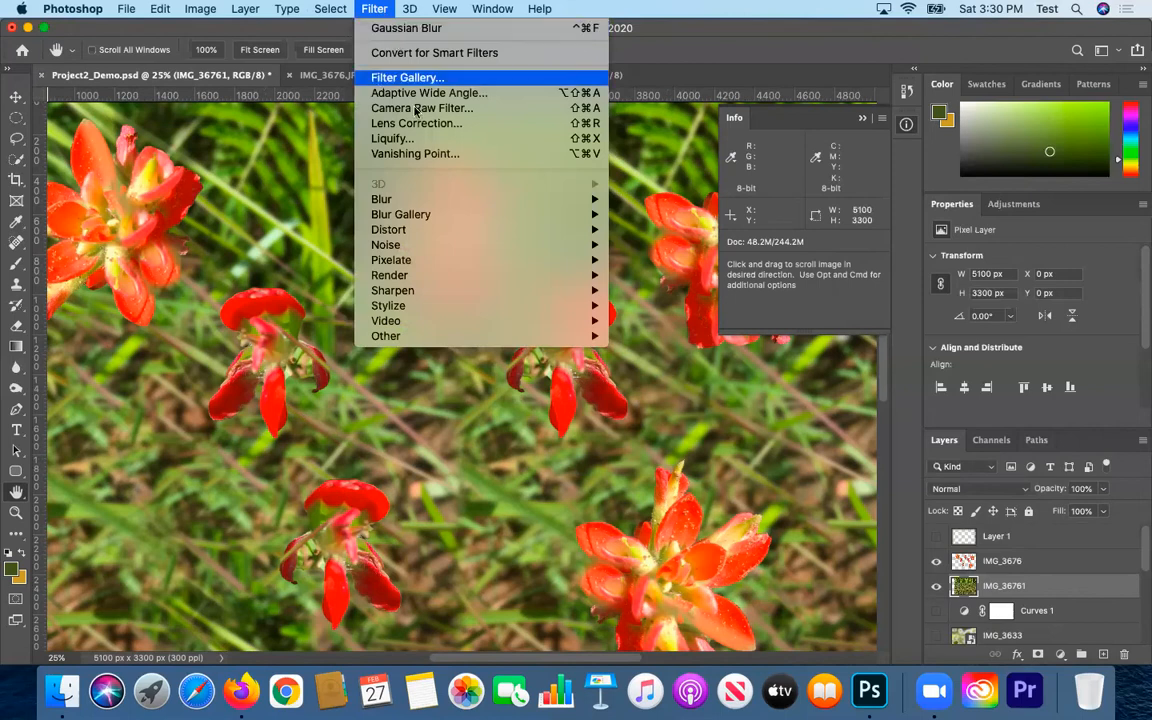
{"action": "mouse_move", "coordinate": [428, 257]}
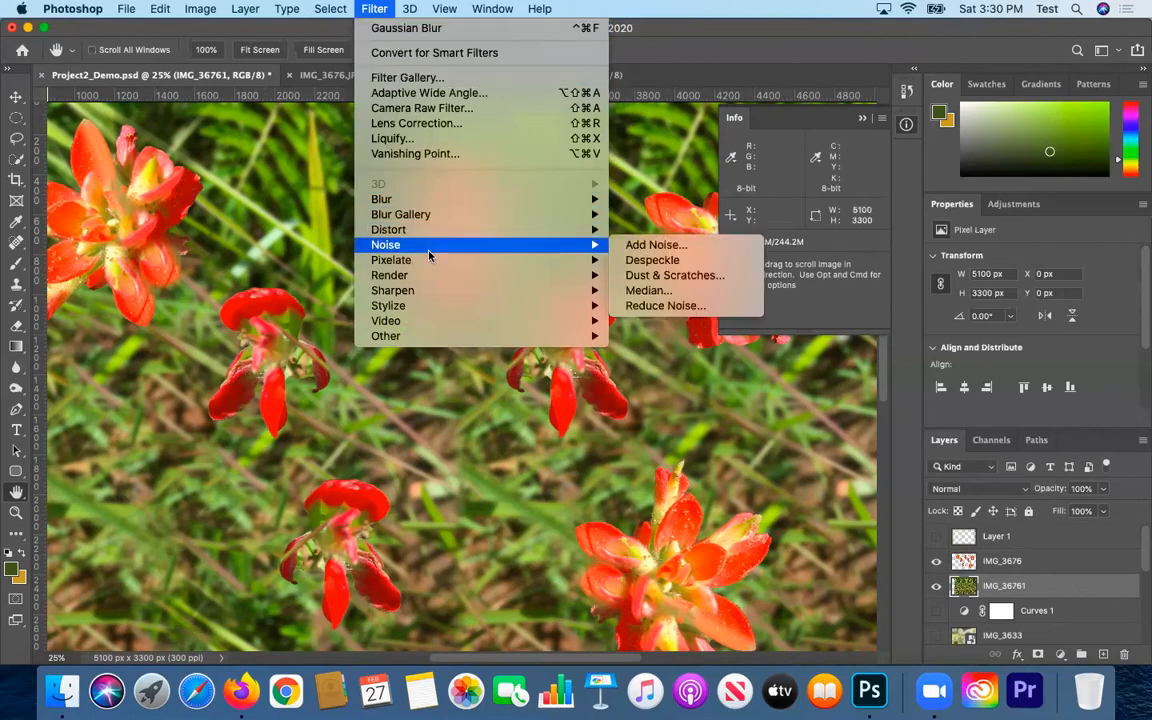
{"action": "mouse_move", "coordinate": [418, 308]}
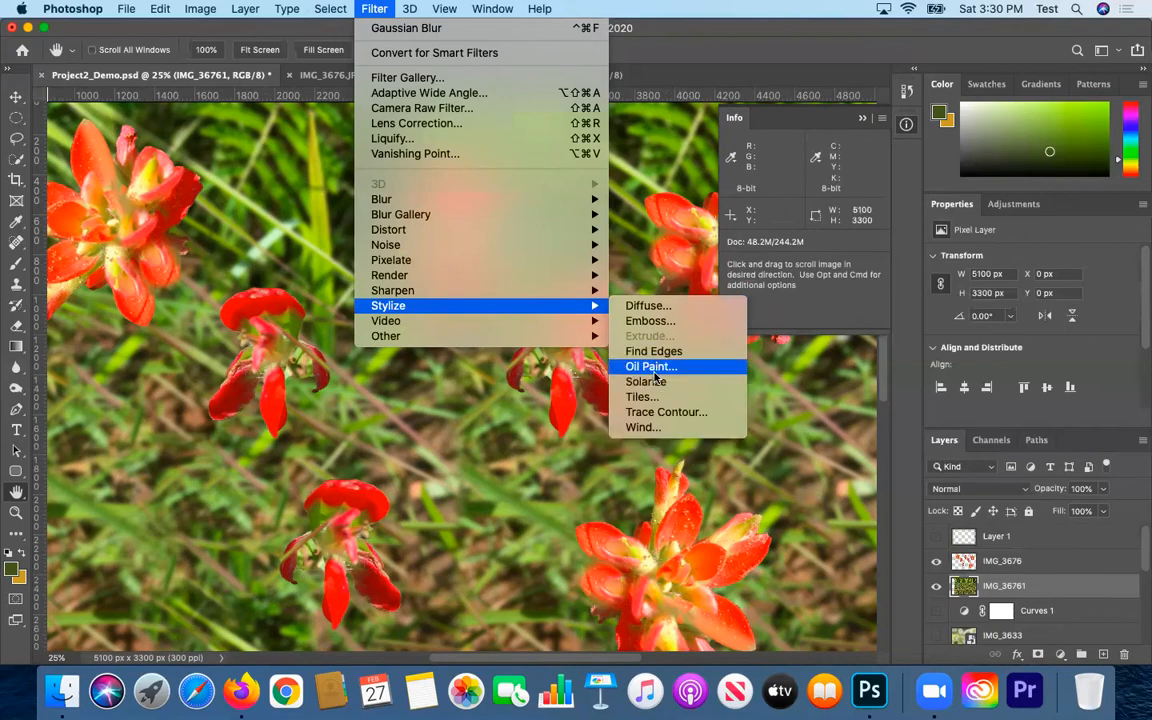
{"action": "left_click", "coordinate": [993, 566]}
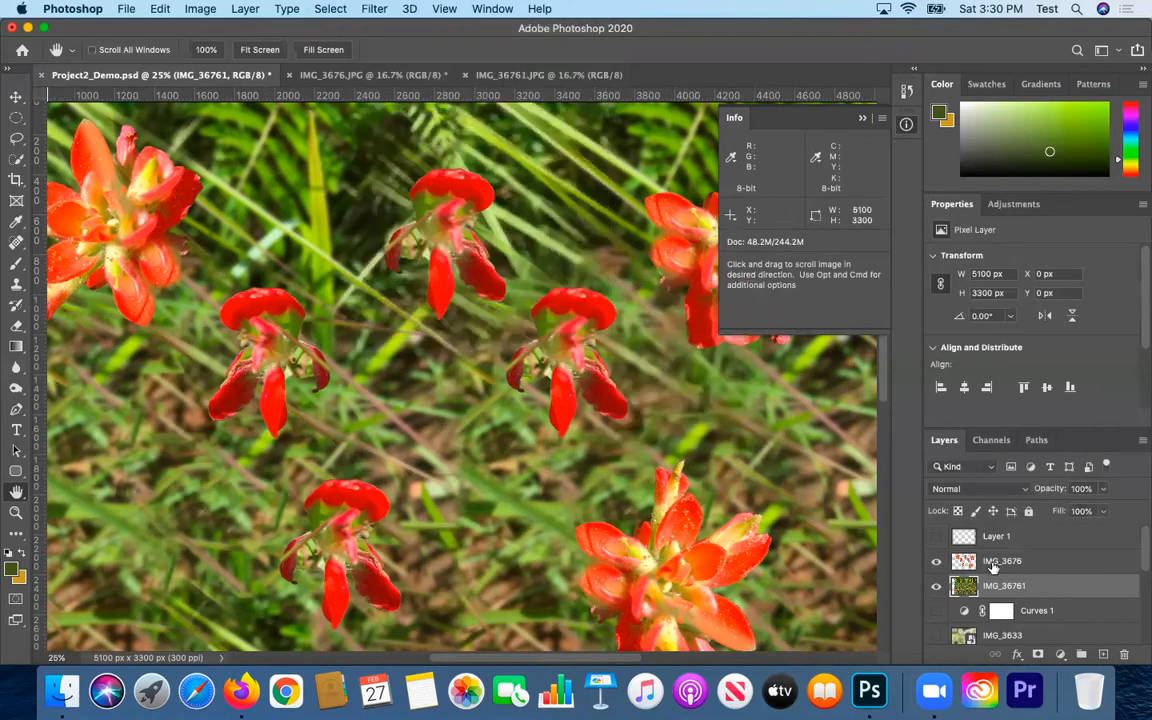
Start the Oil Paint filter on the IMG_3676 flower layer and bring a red flower into its preview
{"action": "left_click", "coordinate": [1006, 562]}
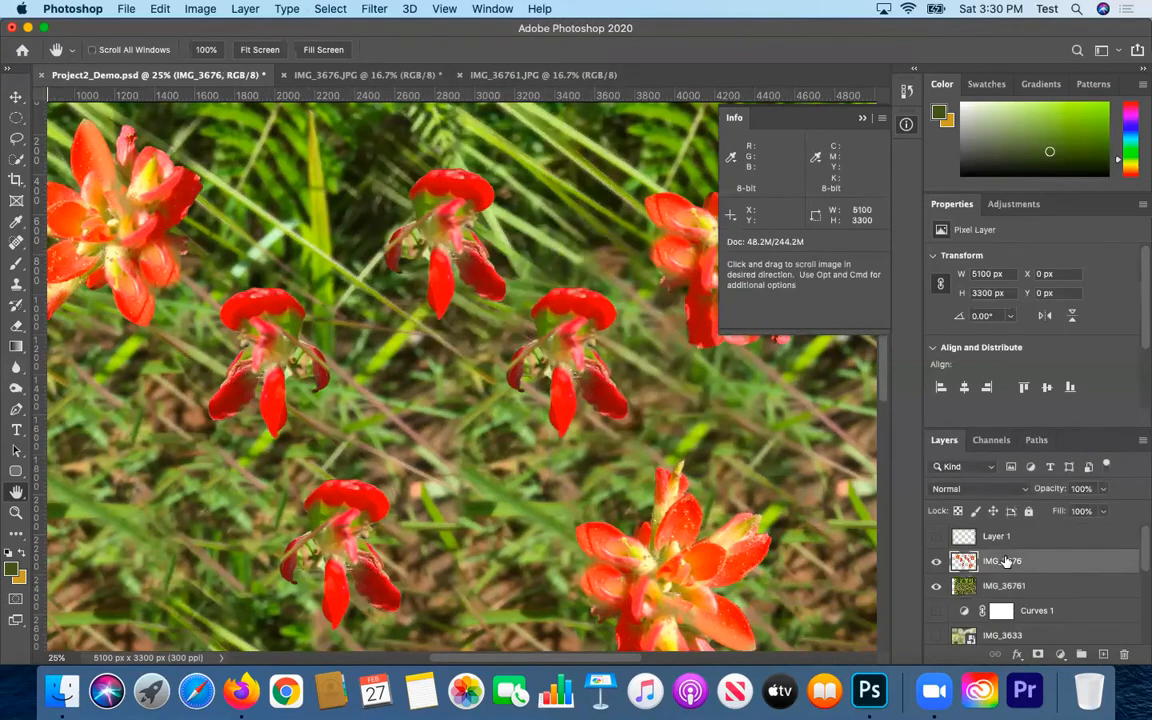
{"action": "left_click", "coordinate": [370, 9]}
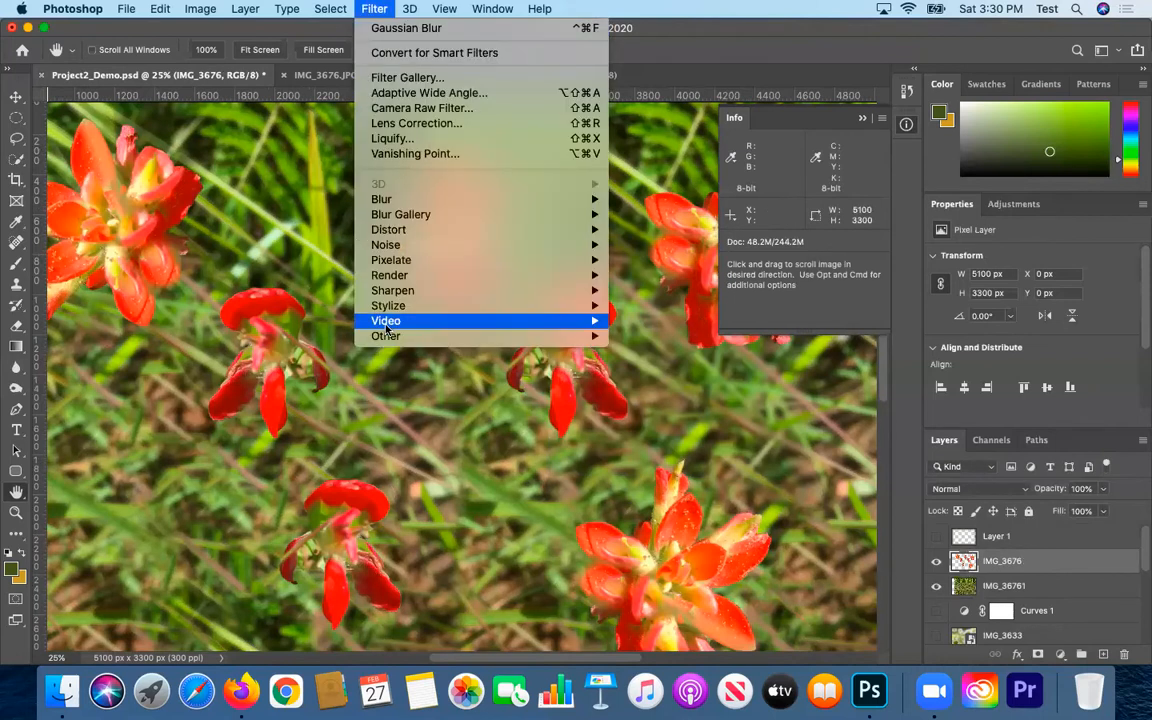
{"action": "mouse_move", "coordinate": [383, 307]}
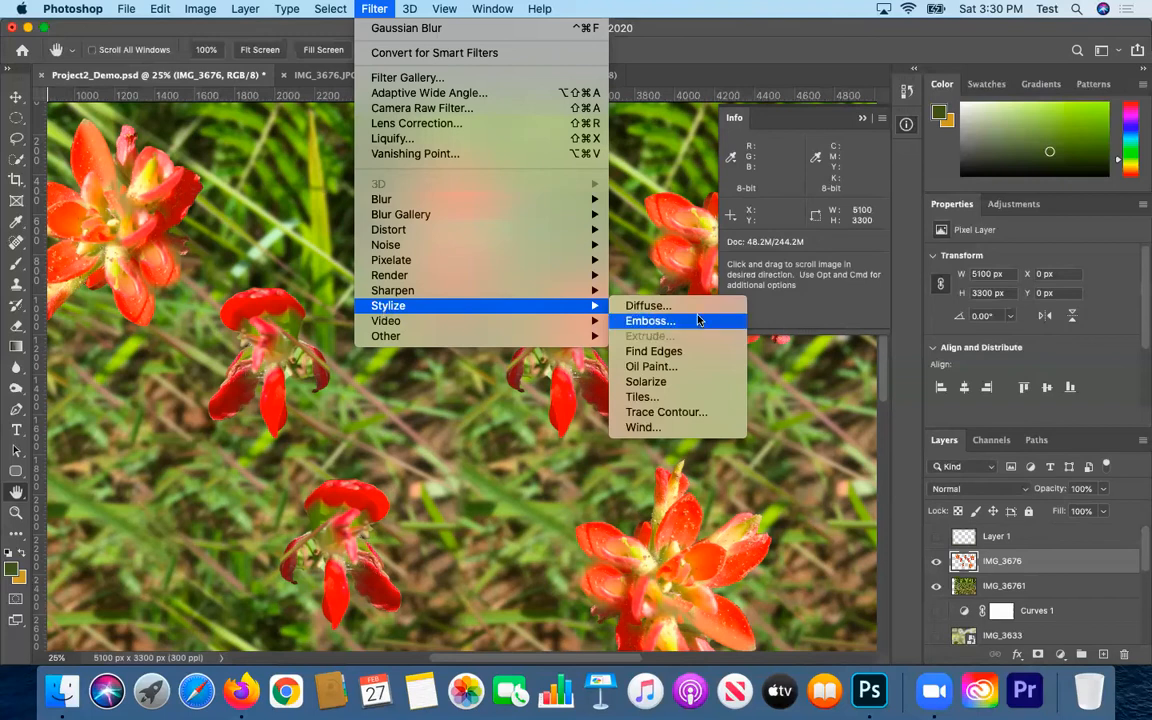
{"action": "left_click", "coordinate": [688, 368]}
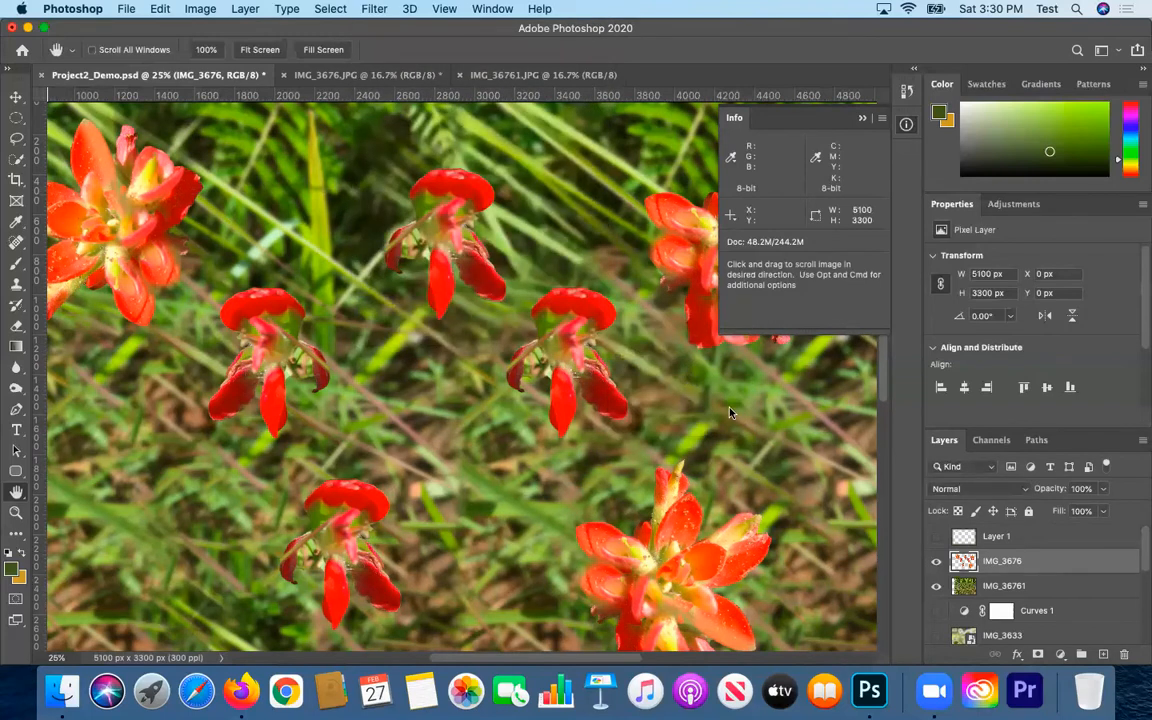
{"action": "left_click_drag", "start_coordinate": [955, 142], "coordinate": [463, 108]}
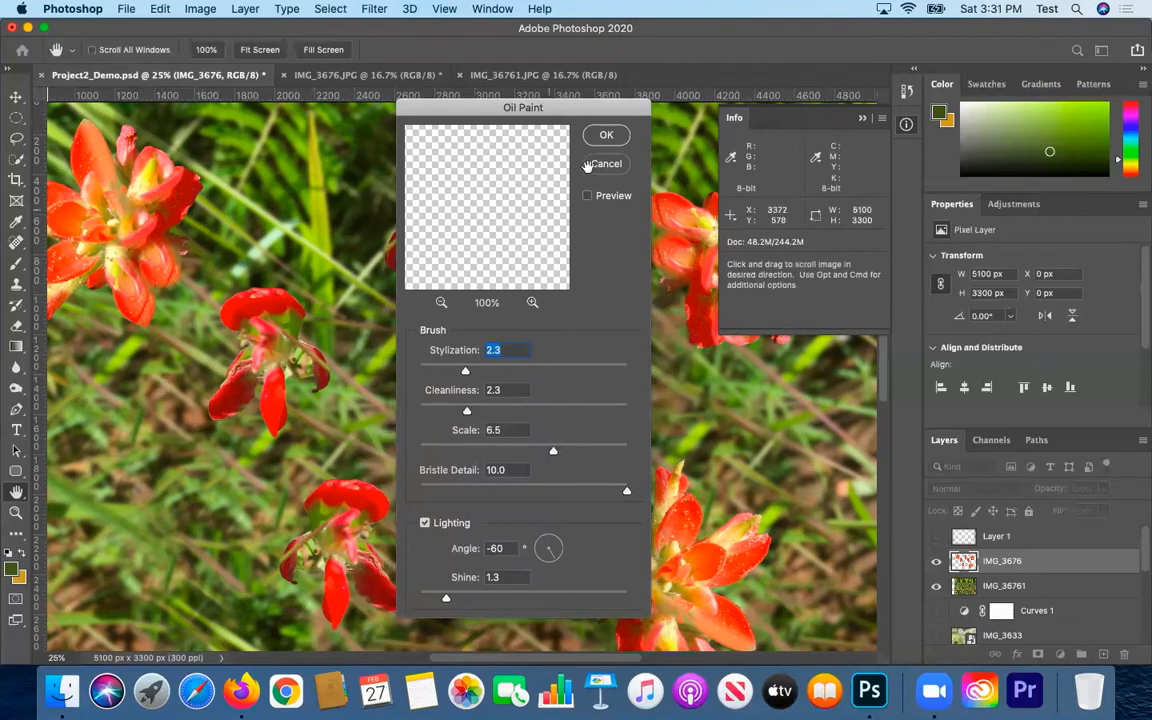
{"action": "scroll", "coordinate": [180, 272], "scroll_direction": "up", "scroll_amount": 2}
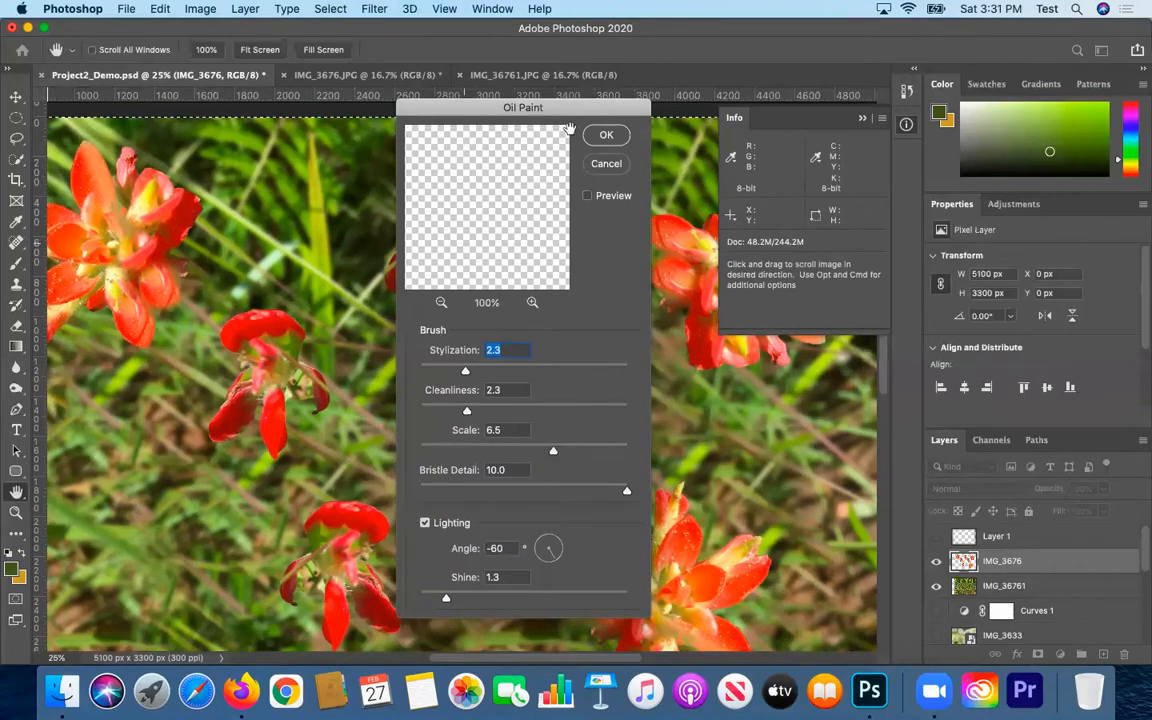
{"action": "left_click_drag", "start_coordinate": [469, 247], "coordinate": [540, 159]}
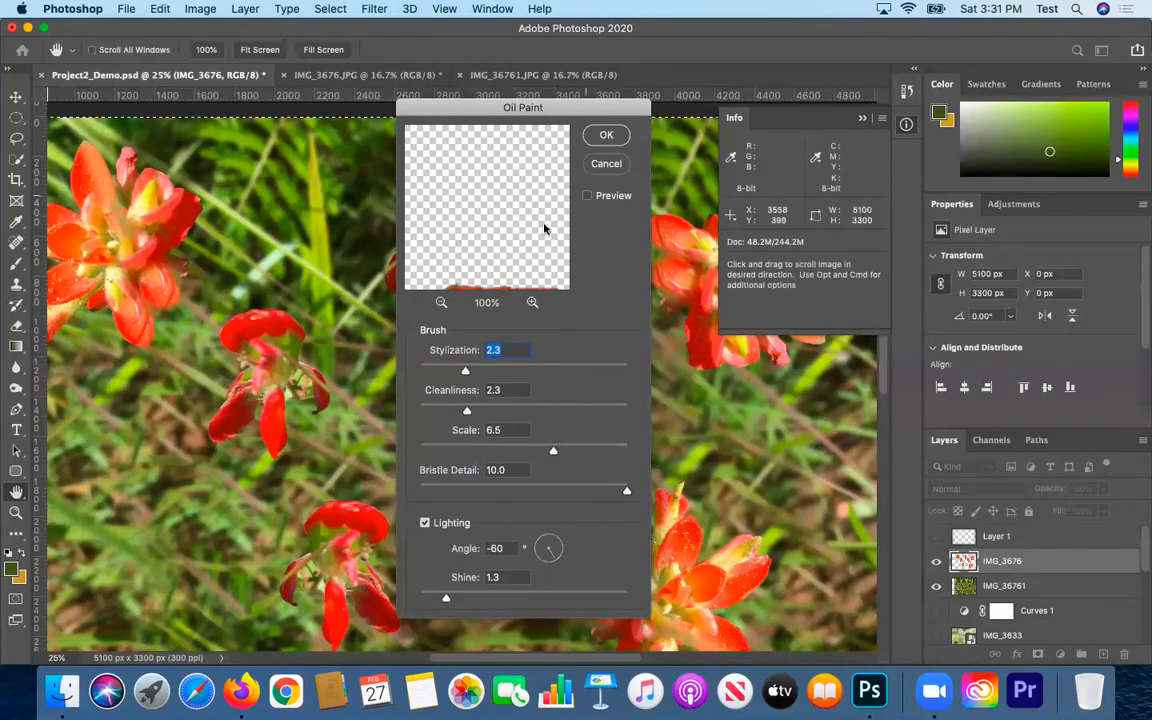
{"action": "mouse_move", "coordinate": [510, 224]}
{"action": "left_mouse_down"}
{"action": "mouse_move", "coordinate": [531, 259]}
{"action": "mouse_move", "coordinate": [476, 185]}
{"action": "left_mouse_up"}
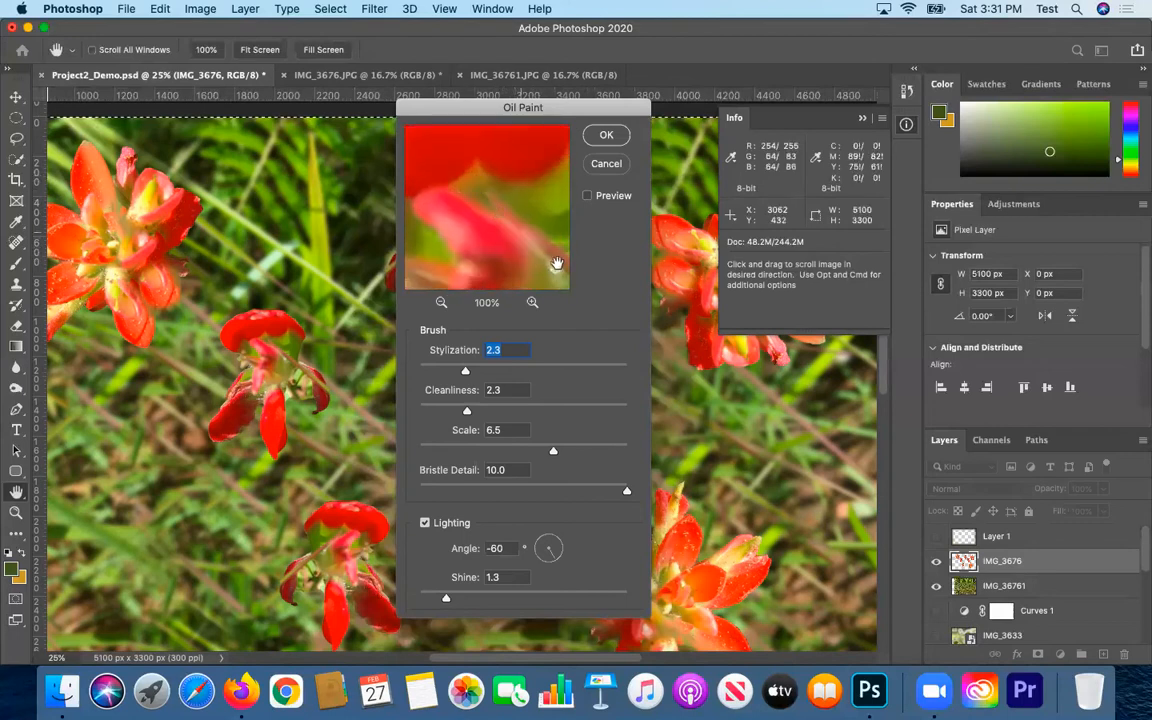
Set the Oil Paint brush to Stylization 7.5, Scale 9.3 and Cleanliness 0.7, and apply it to the flowers
{"action": "left_click_drag", "start_coordinate": [465, 371], "coordinate": [574, 372]}
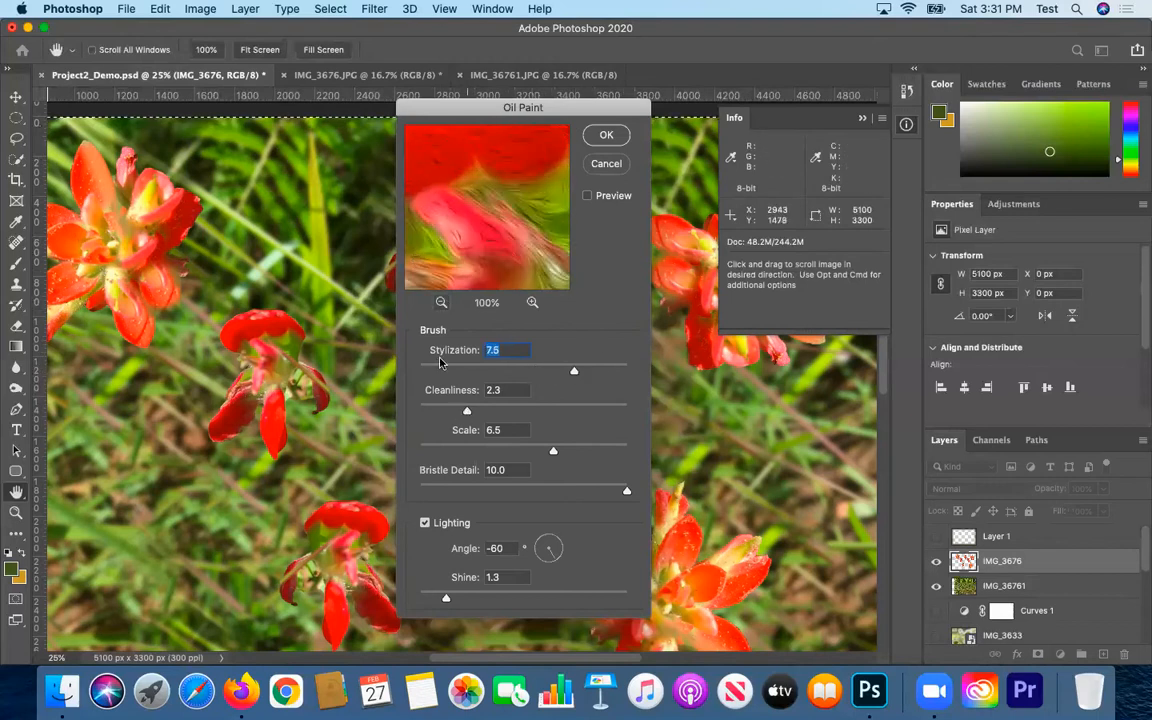
{"action": "left_click_drag", "start_coordinate": [556, 447], "coordinate": [613, 456]}
{"action": "left_click_drag", "start_coordinate": [466, 413], "coordinate": [433, 411]}
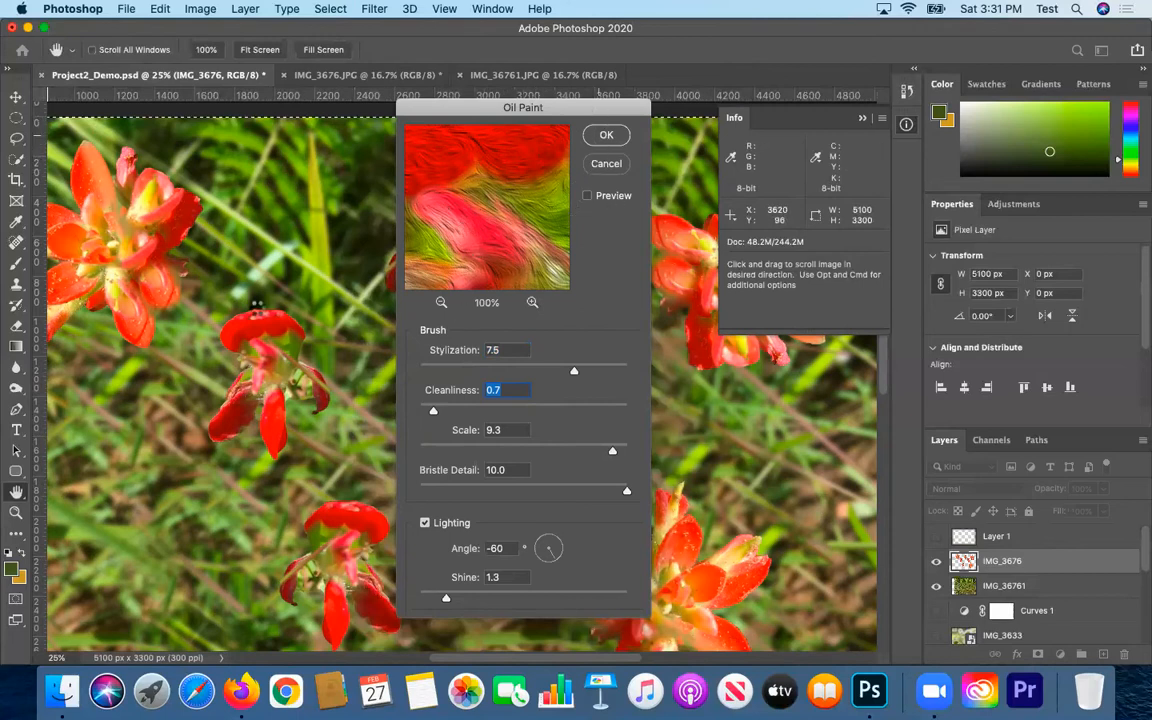
{"action": "key", "text": "Return"}
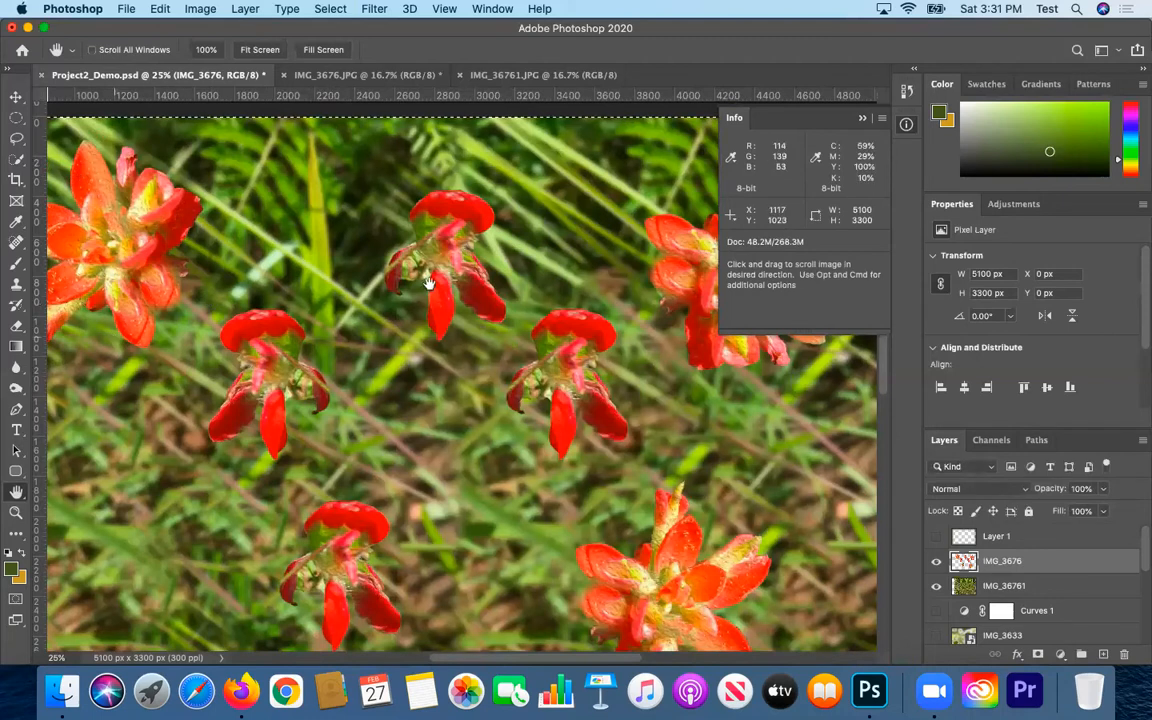
Repeat the Oil Paint filter with the same settings on the IMG_36761 grass layer
{"action": "left_click", "coordinate": [1010, 586]}
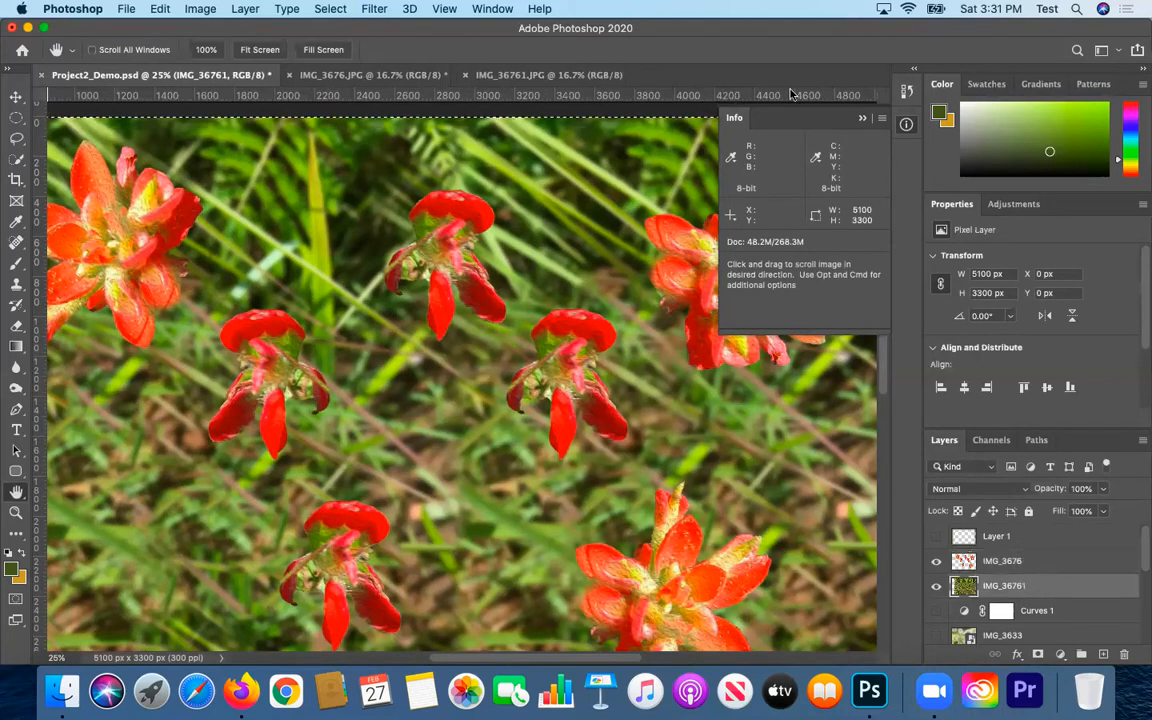
{"action": "left_click", "coordinate": [372, 10]}
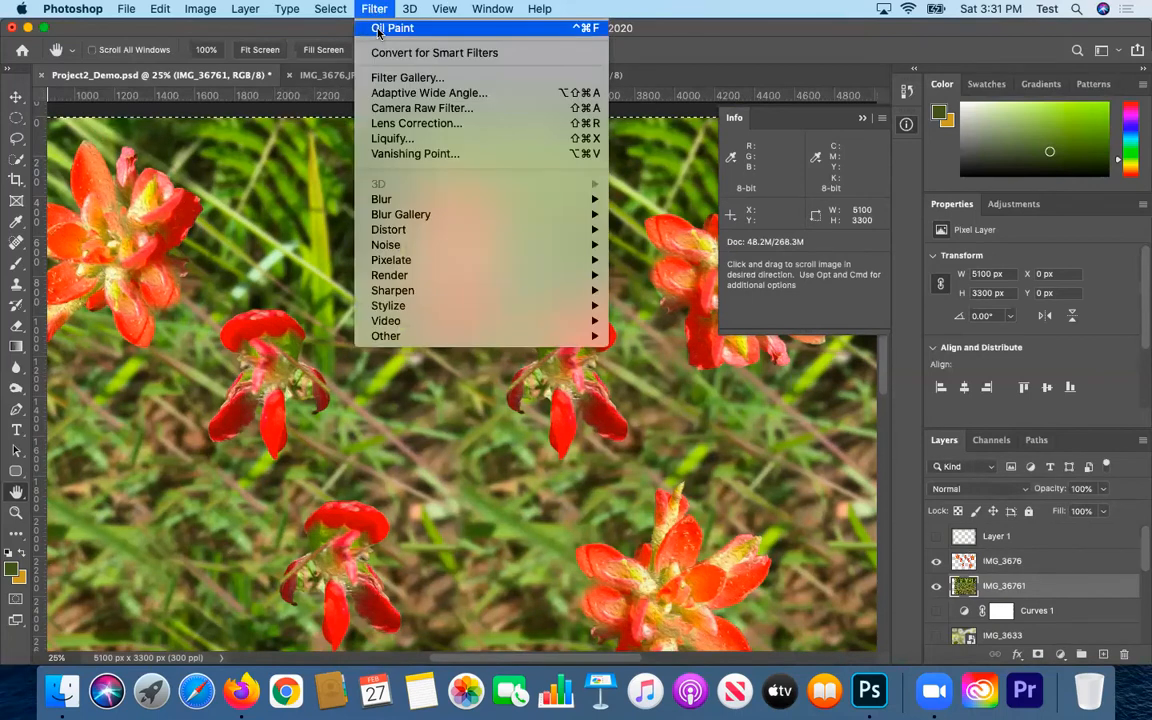
{"action": "left_click", "coordinate": [417, 33]}
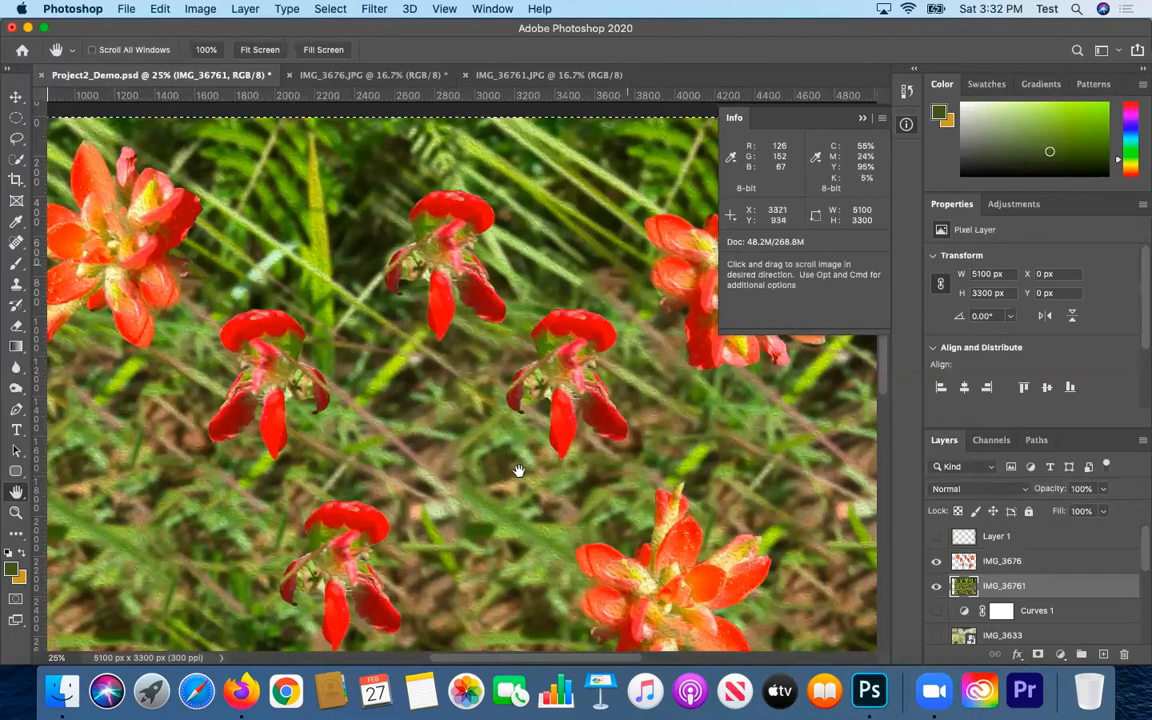
Clear the selection around the canvas and check the oil-painted flowers and grass across the whole composite
{"action": "scroll", "coordinate": [557, 471], "scroll_direction": "down", "scroll_amount": 3}
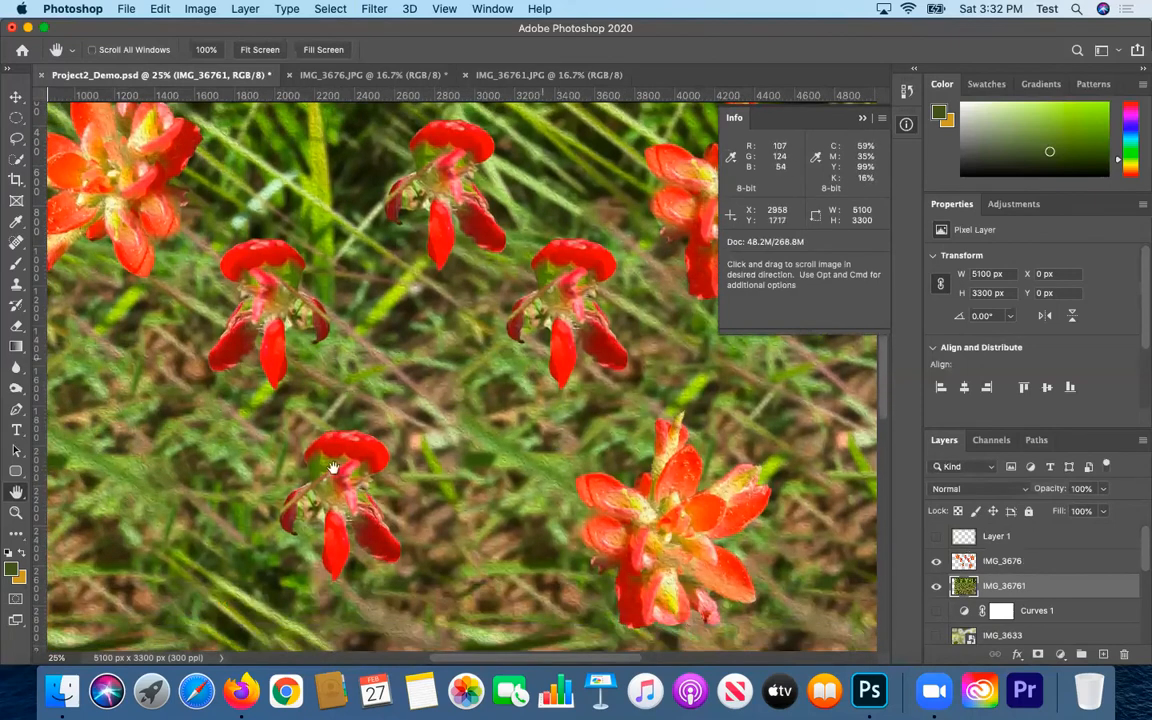
{"action": "scroll", "coordinate": [410, 400], "scroll_direction": "down", "scroll_amount": 5}
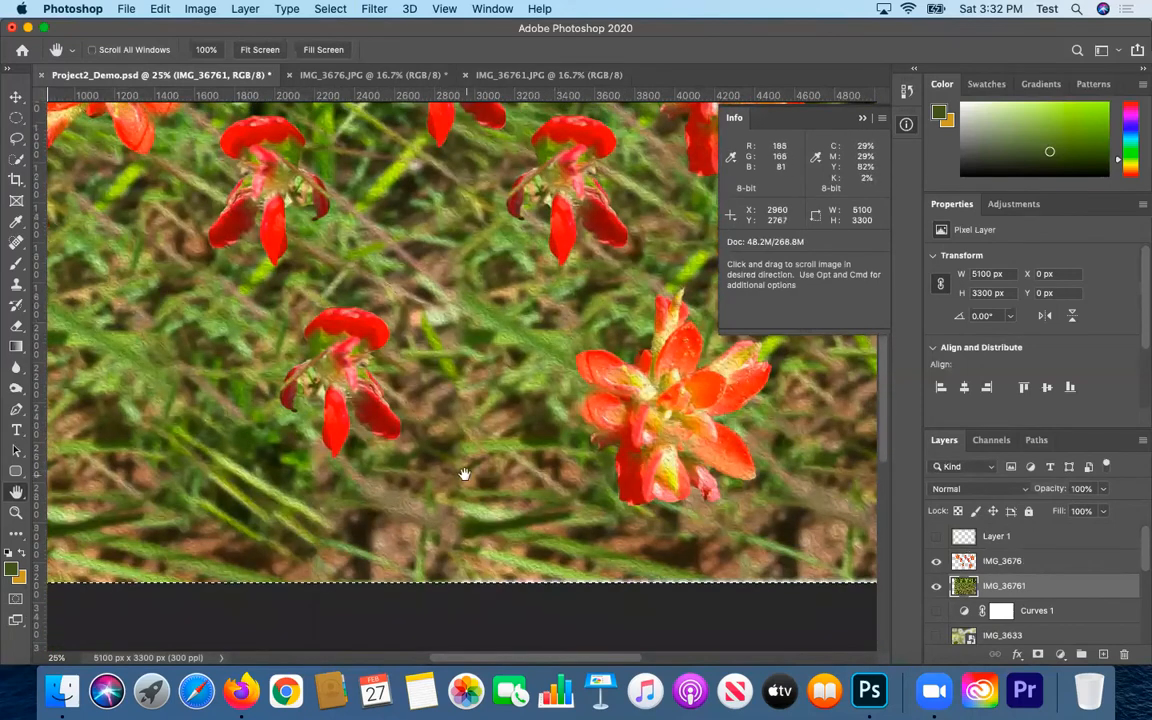
{"action": "key", "text": "super+d"}
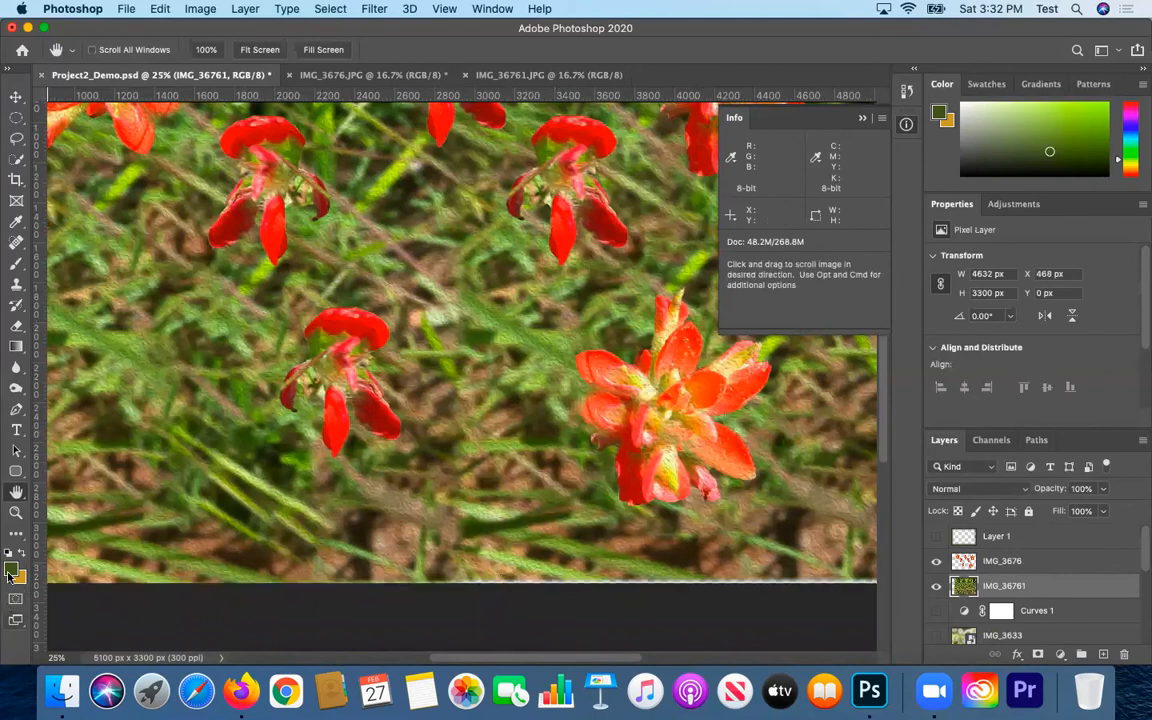
{"action": "left_click", "coordinate": [18, 516]}
{"action": "left_click", "coordinate": [512, 450], "text": "alt"}
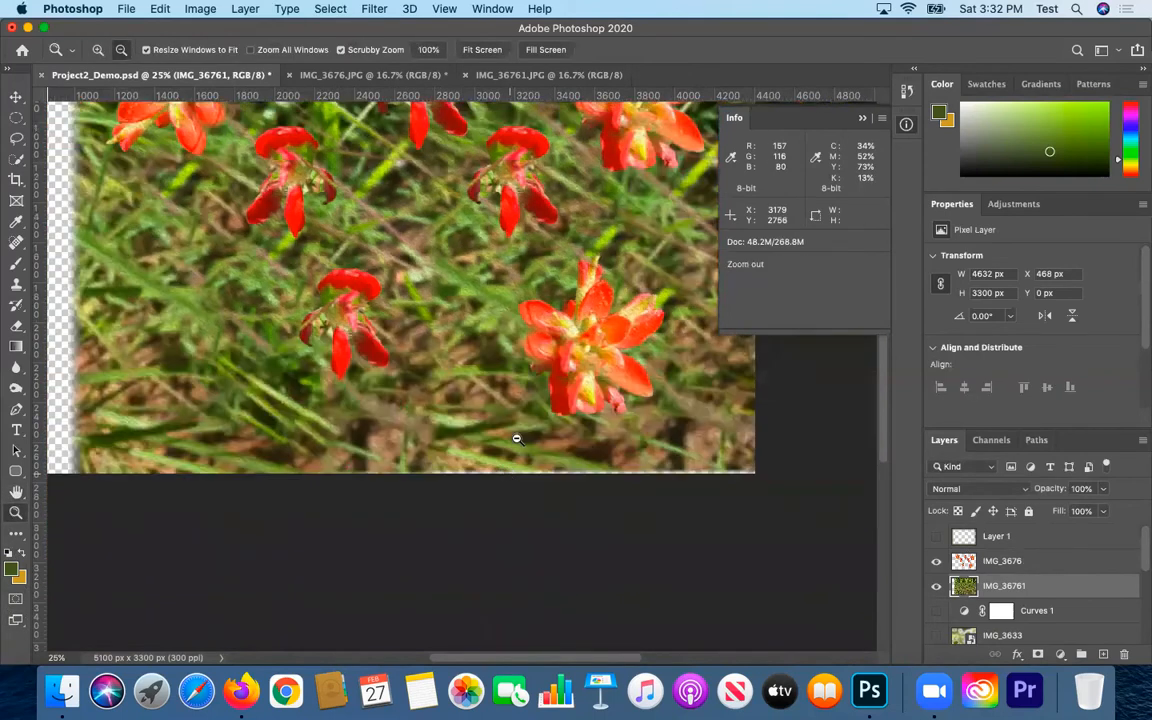
{"action": "scroll", "coordinate": [461, 349], "scroll_direction": "up", "scroll_amount": 5}
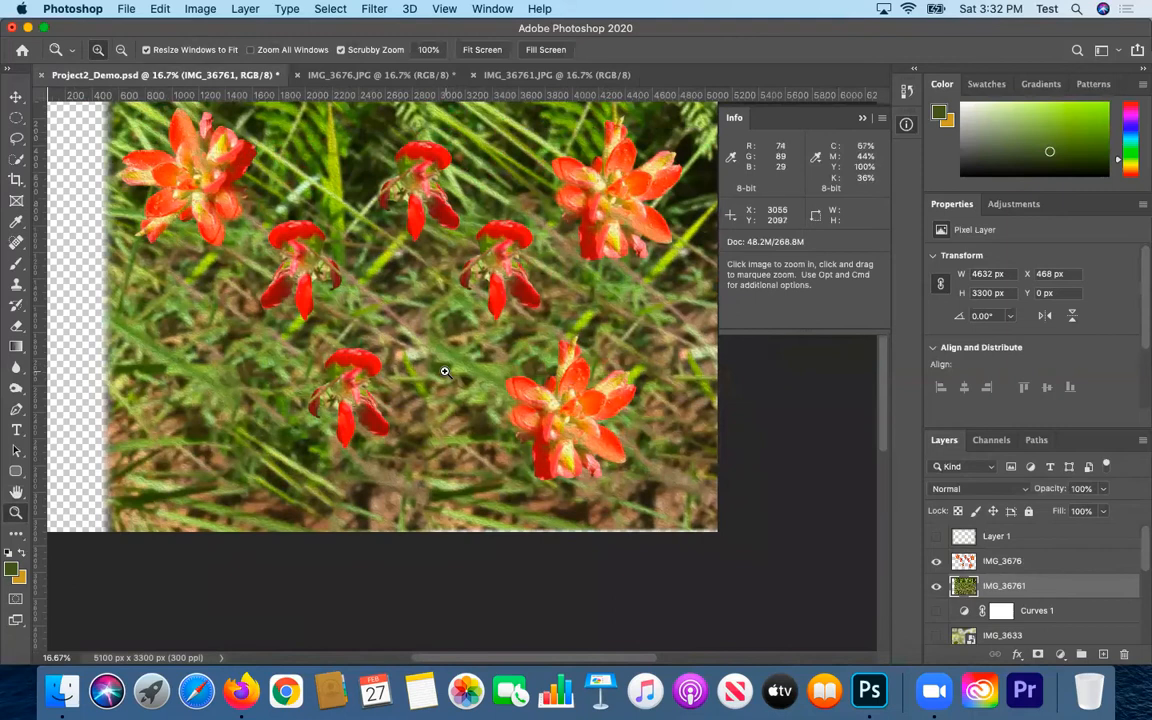
{"action": "scroll", "coordinate": [445, 372], "scroll_direction": "up", "scroll_amount": 1}
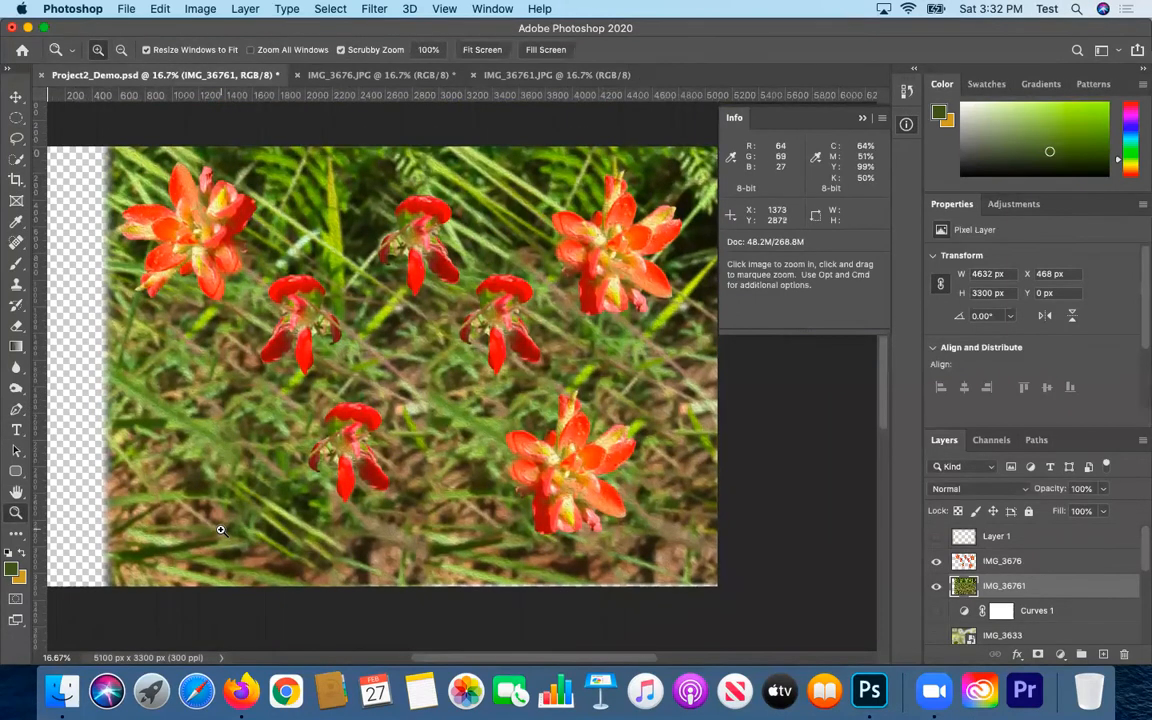
Apply the Smart Sharpen filter with an increased Amount to the IMG_36761 grass layer
{"action": "left_click", "coordinate": [375, 9]}
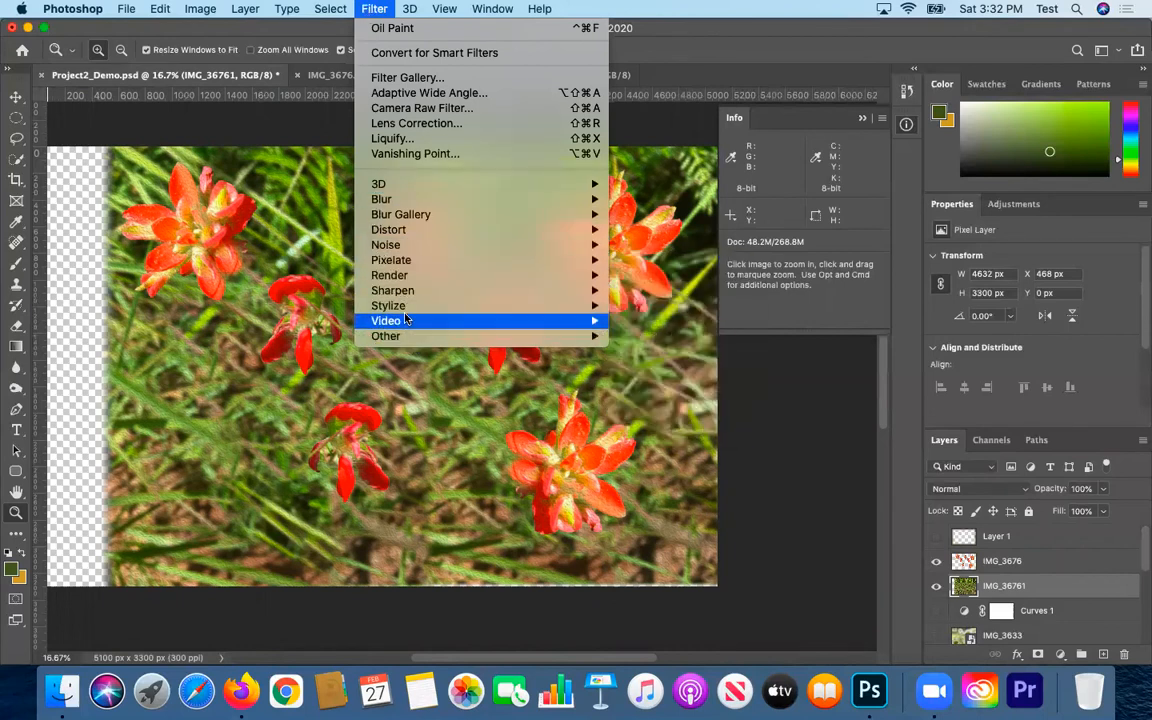
{"action": "mouse_move", "coordinate": [402, 326]}
{"action": "mouse_move", "coordinate": [409, 296]}
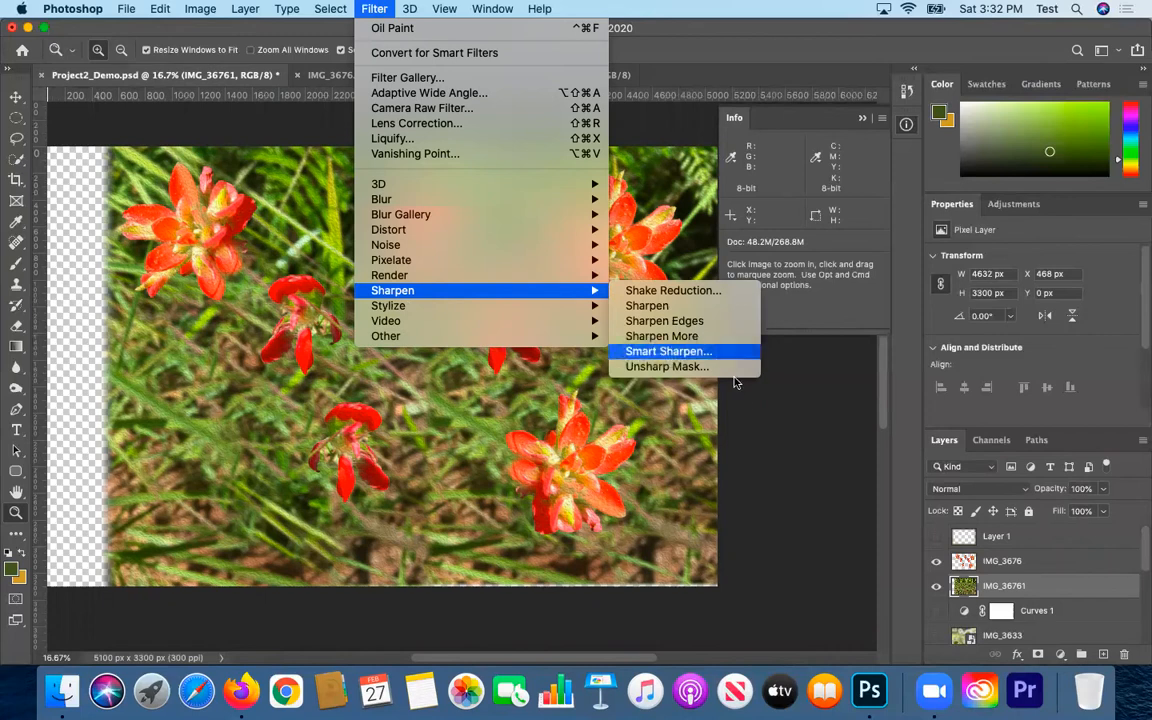
{"action": "left_click", "coordinate": [668, 351]}
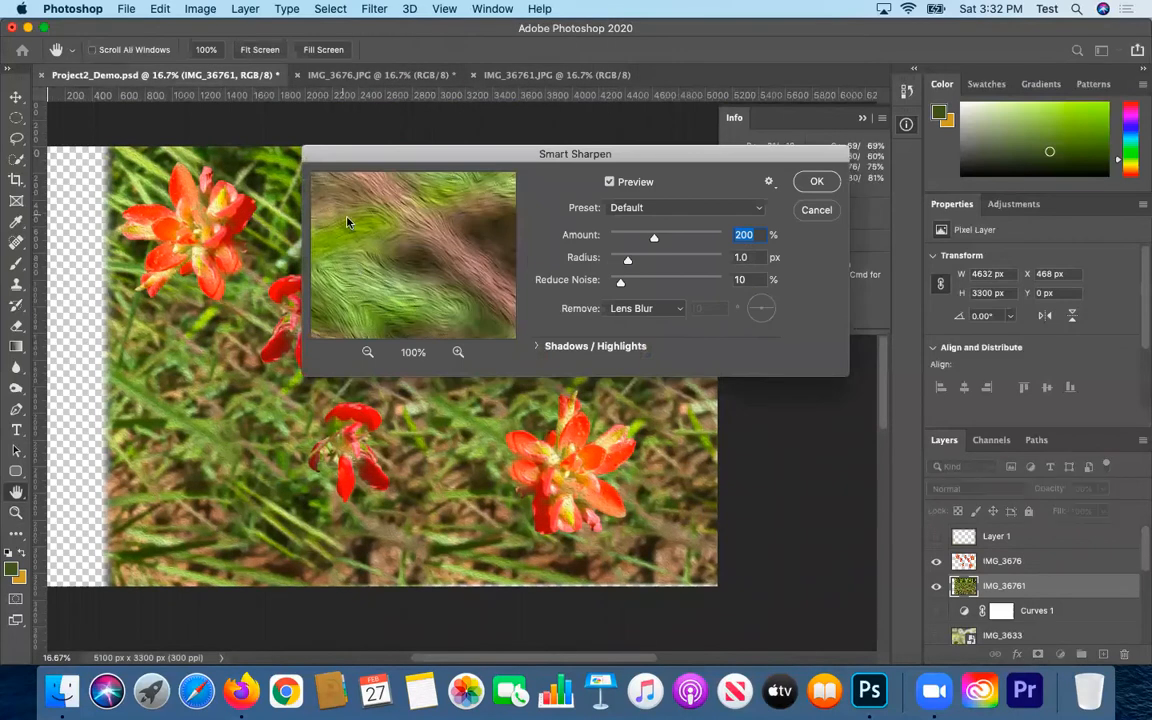
{"action": "left_click_drag", "start_coordinate": [347, 221], "coordinate": [363, 228]}
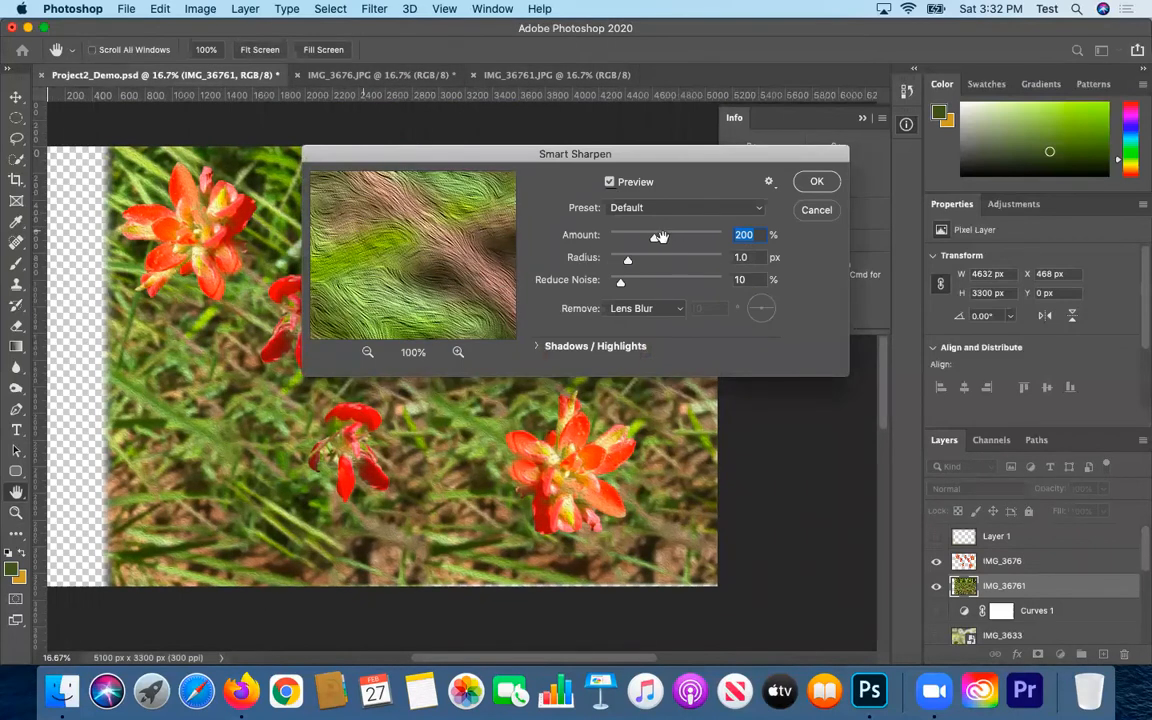
{"action": "left_click_drag", "start_coordinate": [654, 238], "coordinate": [687, 254]}
{"action": "key", "text": "Return"}
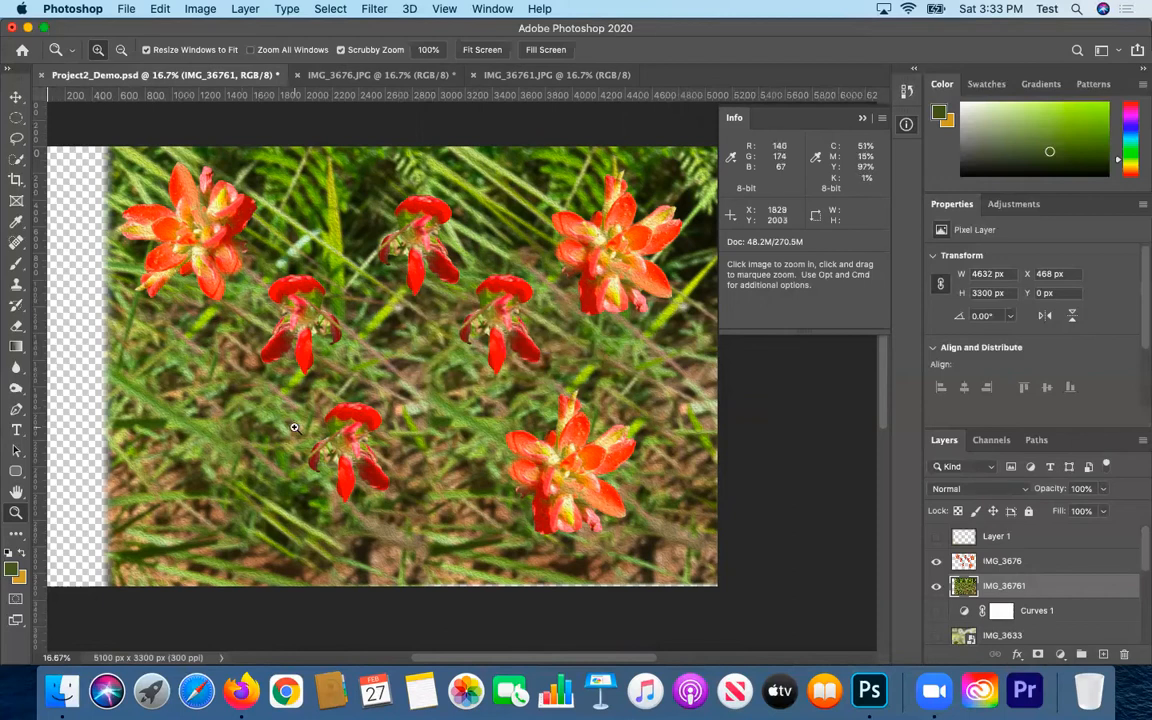
Make the IMG_3676 flower layer the active layer
{"action": "left_click", "coordinate": [375, 8]}
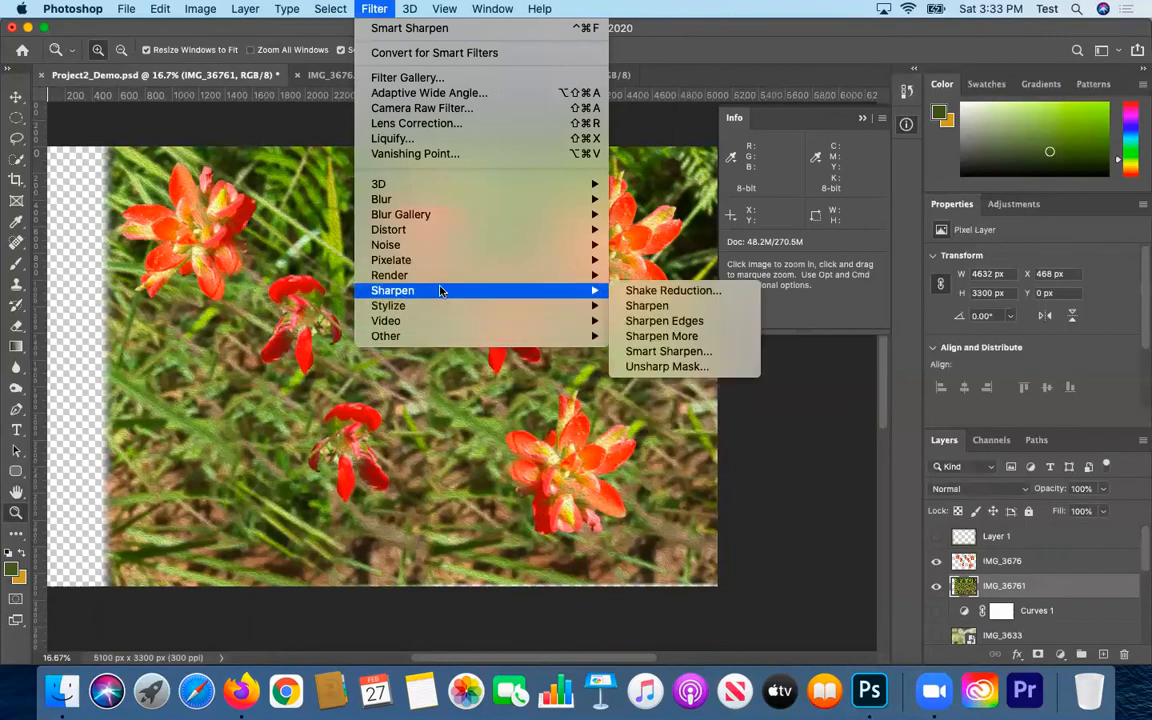
{"action": "mouse_move", "coordinate": [448, 260]}
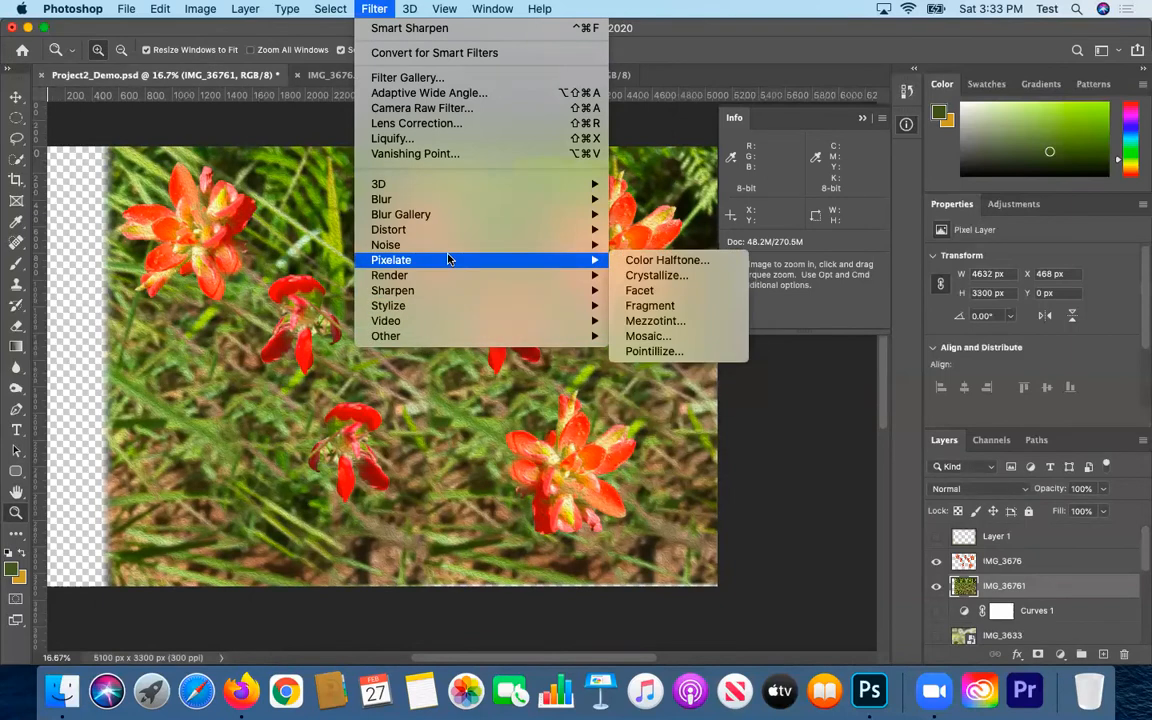
{"action": "left_click", "coordinate": [1020, 593]}
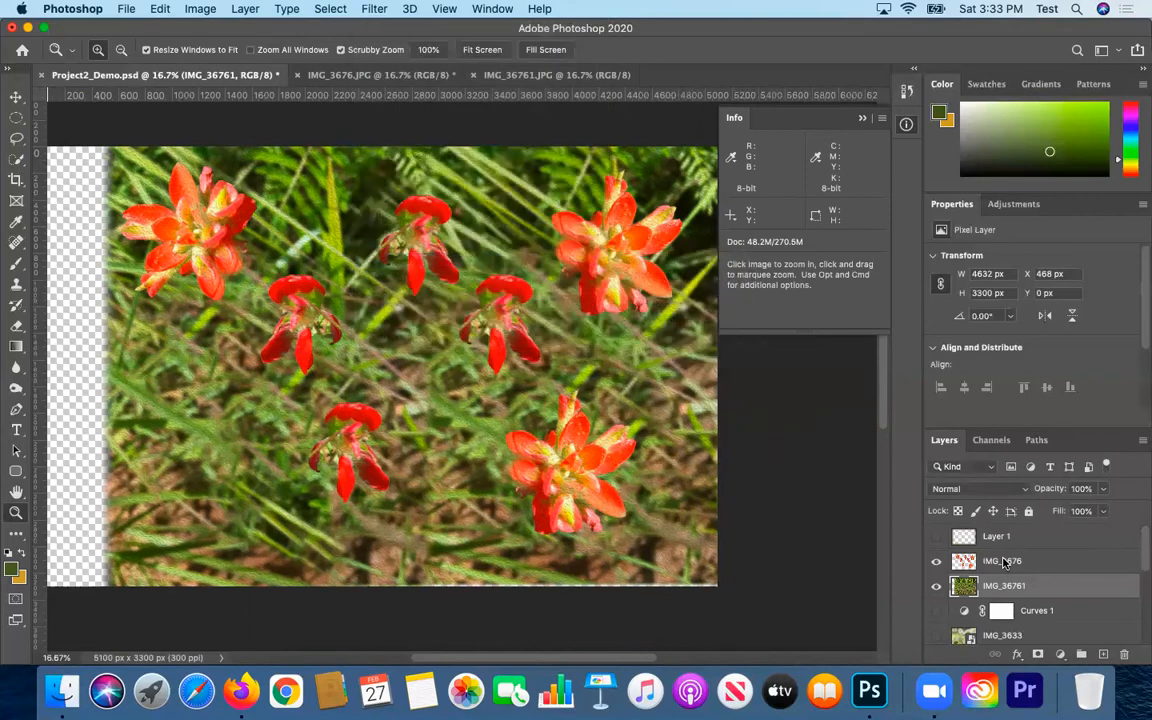
{"action": "left_click", "coordinate": [1015, 560]}
{"action": "left_click", "coordinate": [380, 9]}
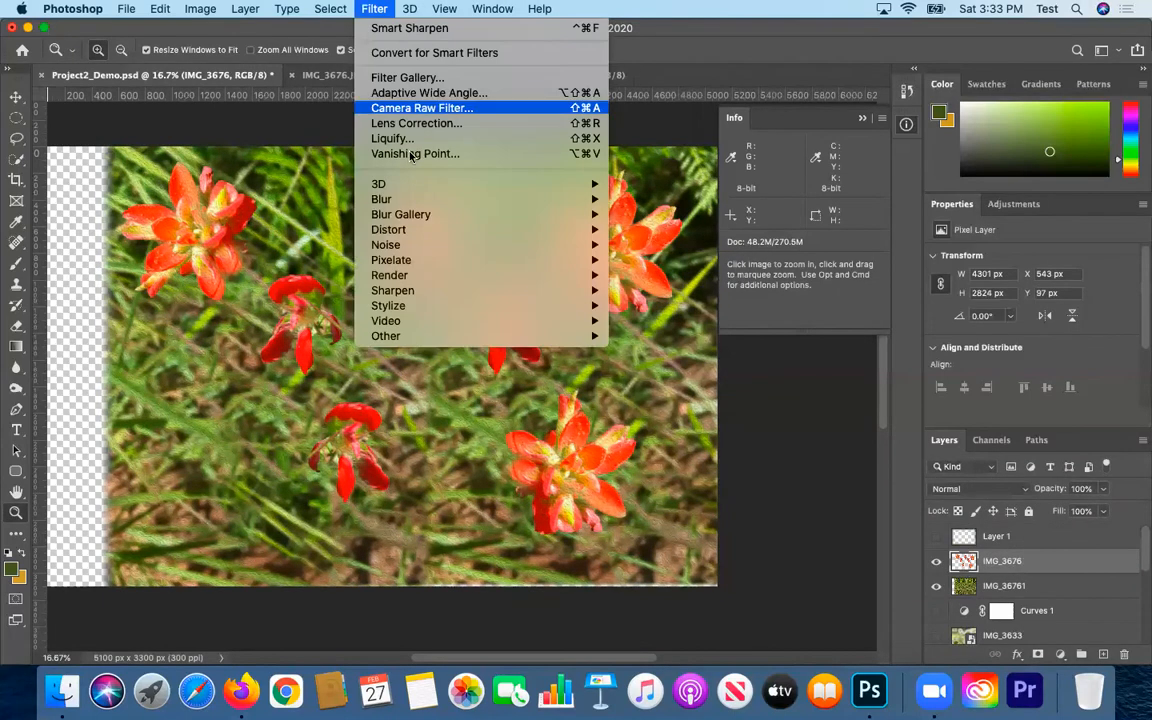
{"action": "mouse_move", "coordinate": [509, 262]}
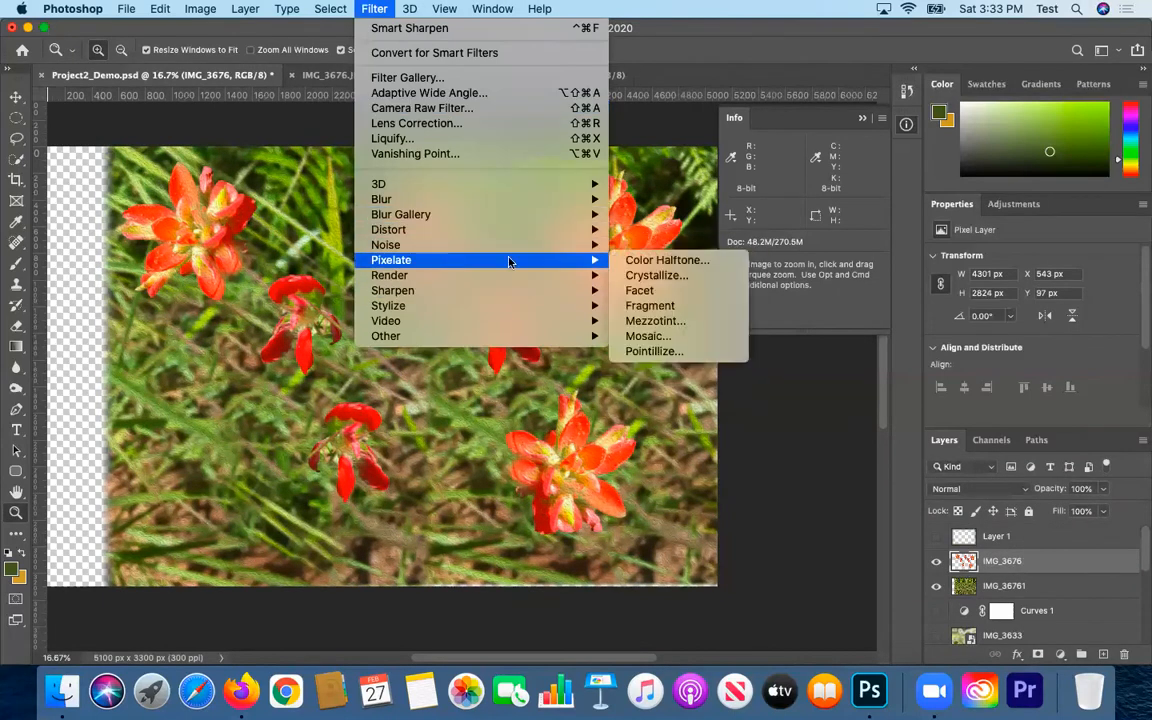
{"action": "left_click", "coordinate": [712, 335]}
{"action": "left_click_drag", "start_coordinate": [509, 215], "coordinate": [620, 258]}
{"action": "left_click_drag", "start_coordinate": [512, 184], "coordinate": [560, 293]}
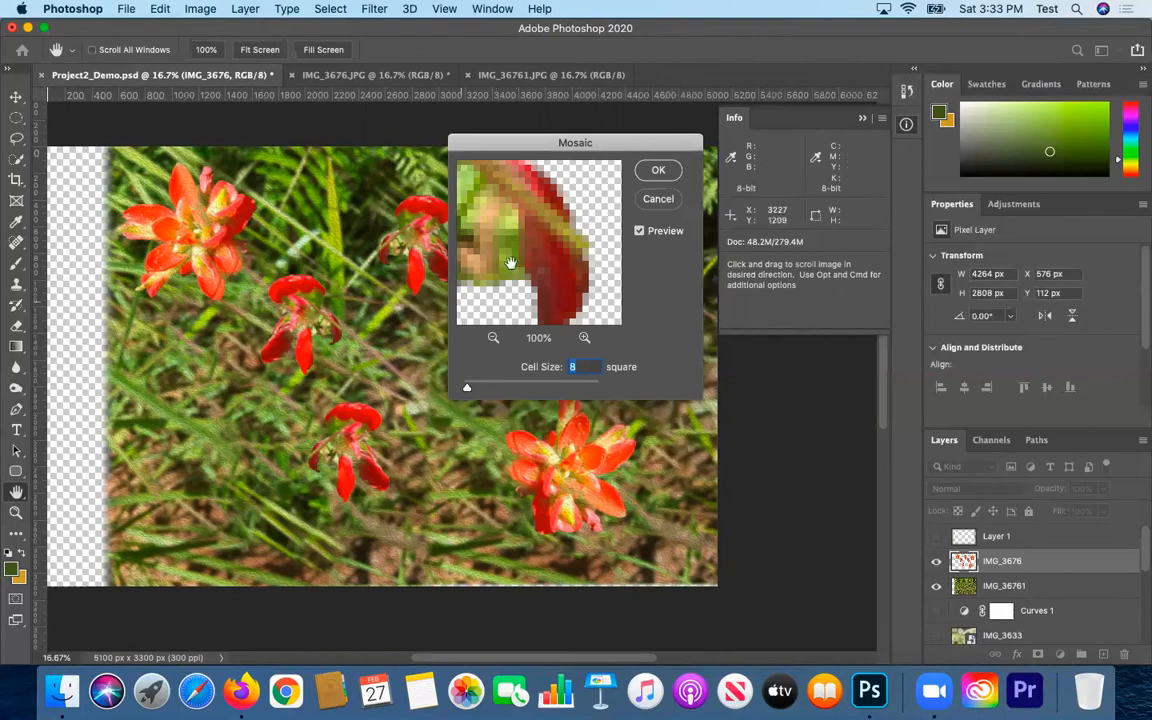
{"action": "mouse_move", "coordinate": [471, 390]}
{"action": "left_mouse_down"}
{"action": "mouse_move", "coordinate": [591, 392]}
{"action": "mouse_move", "coordinate": [470, 390]}
{"action": "left_mouse_up"}
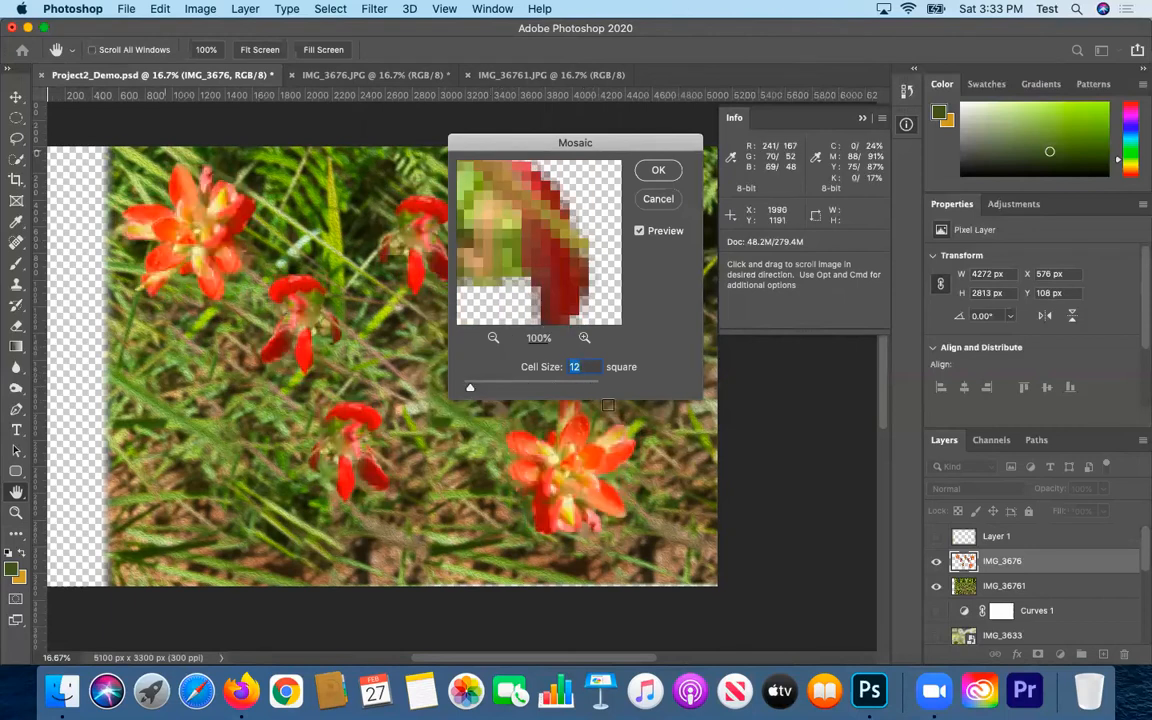
{"action": "left_click_drag", "start_coordinate": [470, 390], "coordinate": [462, 388]}
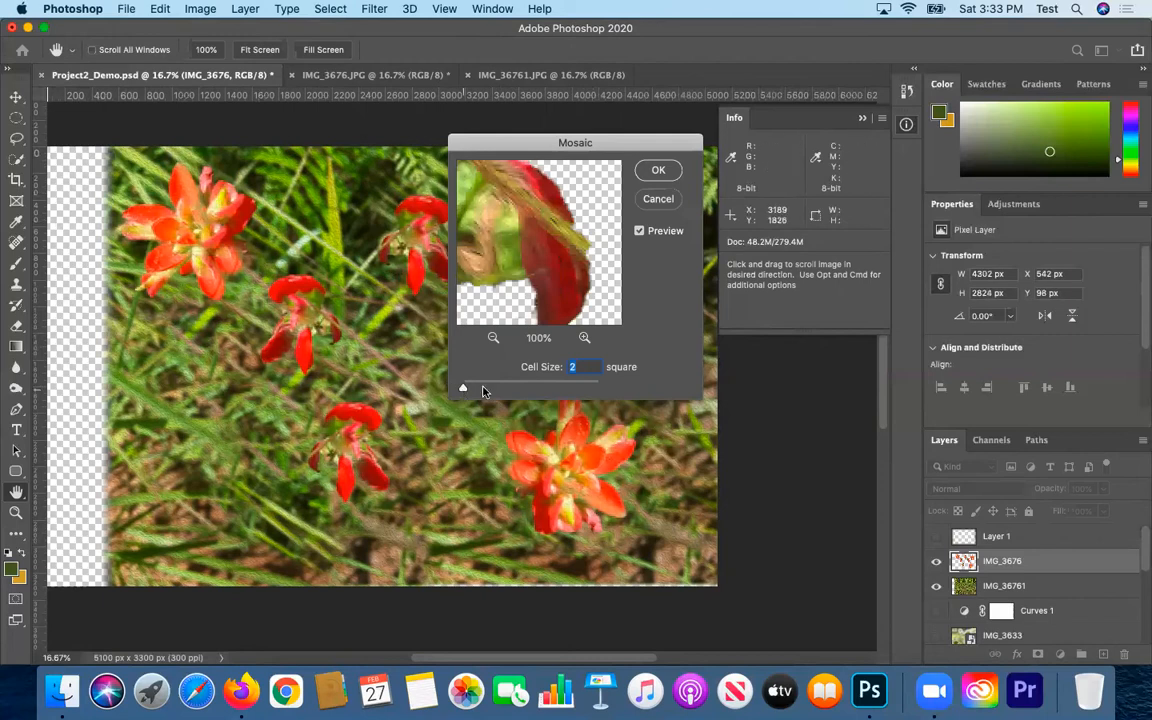
{"action": "left_click_drag", "start_coordinate": [461, 390], "coordinate": [493, 387]}
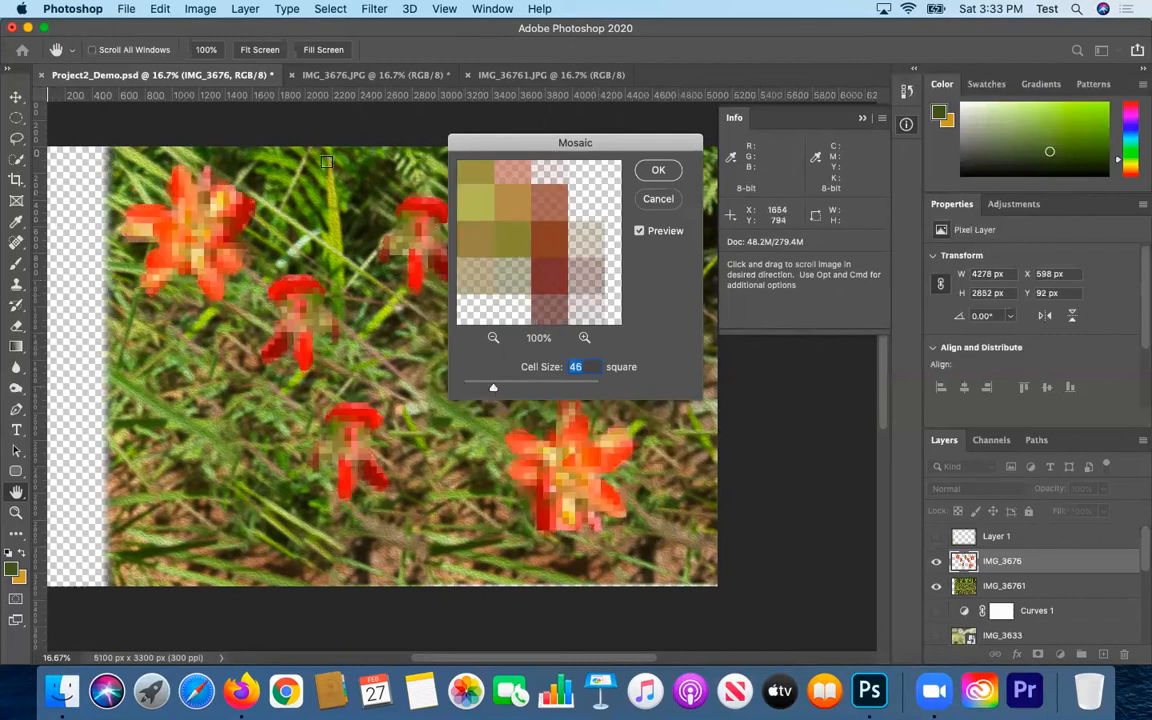
{"action": "left_click", "coordinate": [658, 198]}
Apply the Crystallize filter with a cell size of 53 to the IMG_3676 flower layer
{"action": "left_click", "coordinate": [378, 9]}
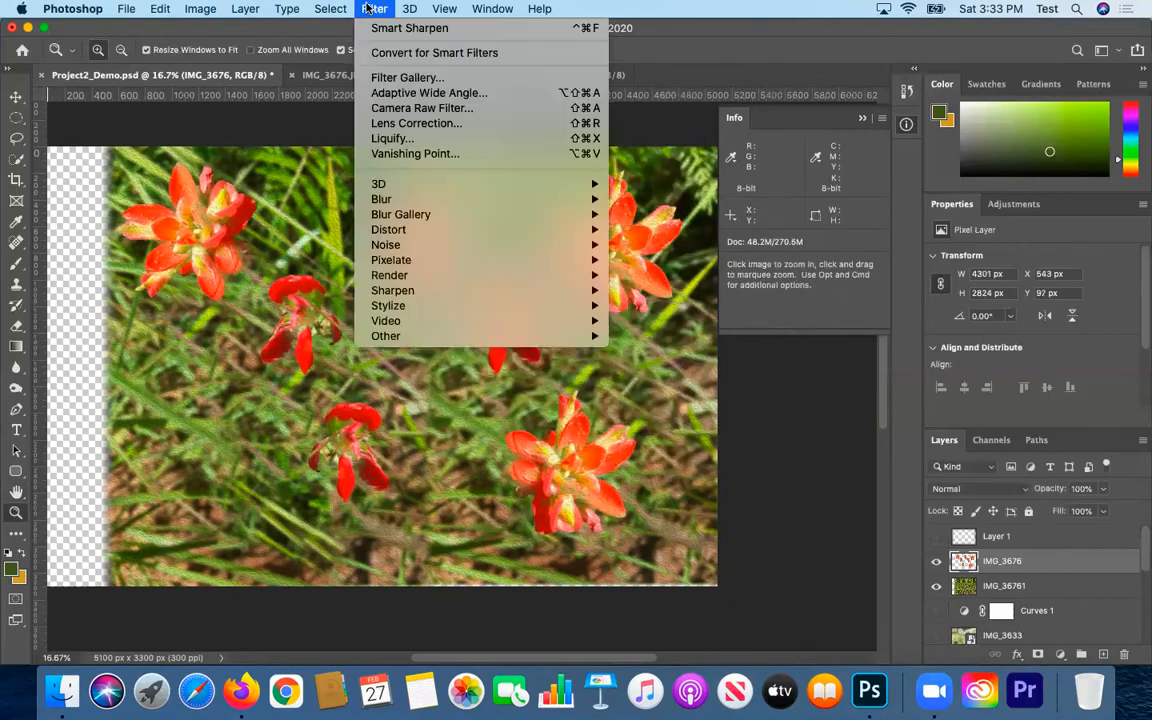
{"action": "mouse_move", "coordinate": [423, 262]}
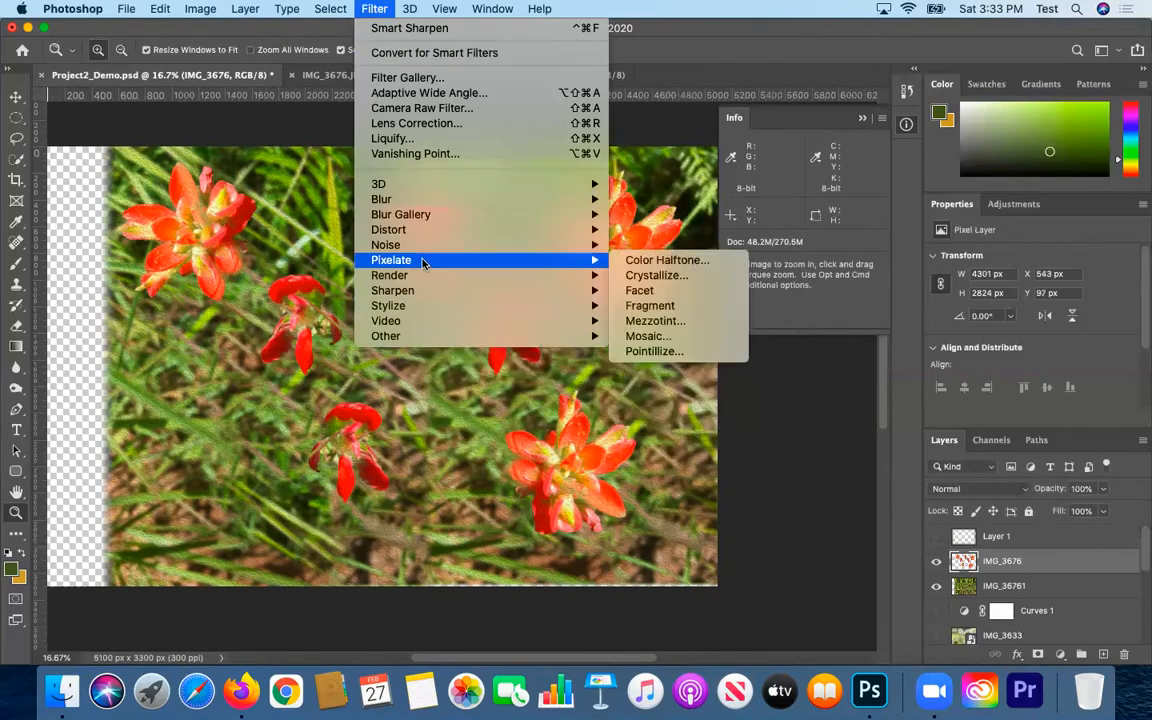
{"action": "left_click", "coordinate": [657, 275]}
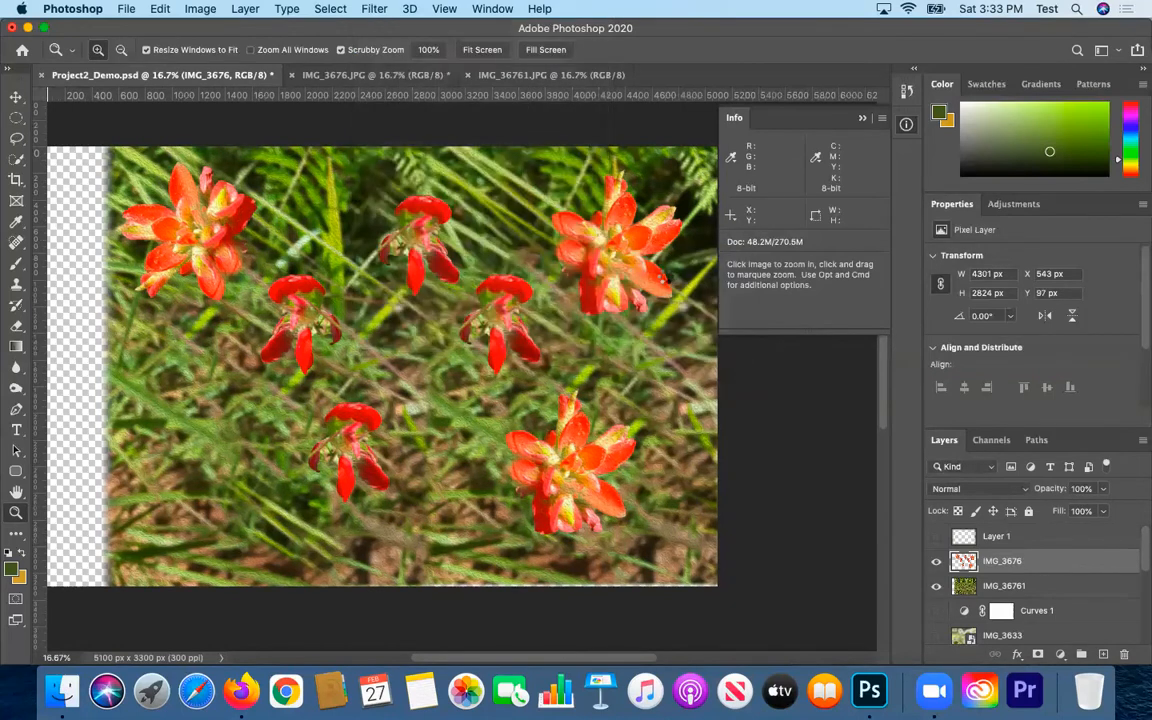
{"action": "left_click_drag", "start_coordinate": [577, 316], "coordinate": [437, 272]}
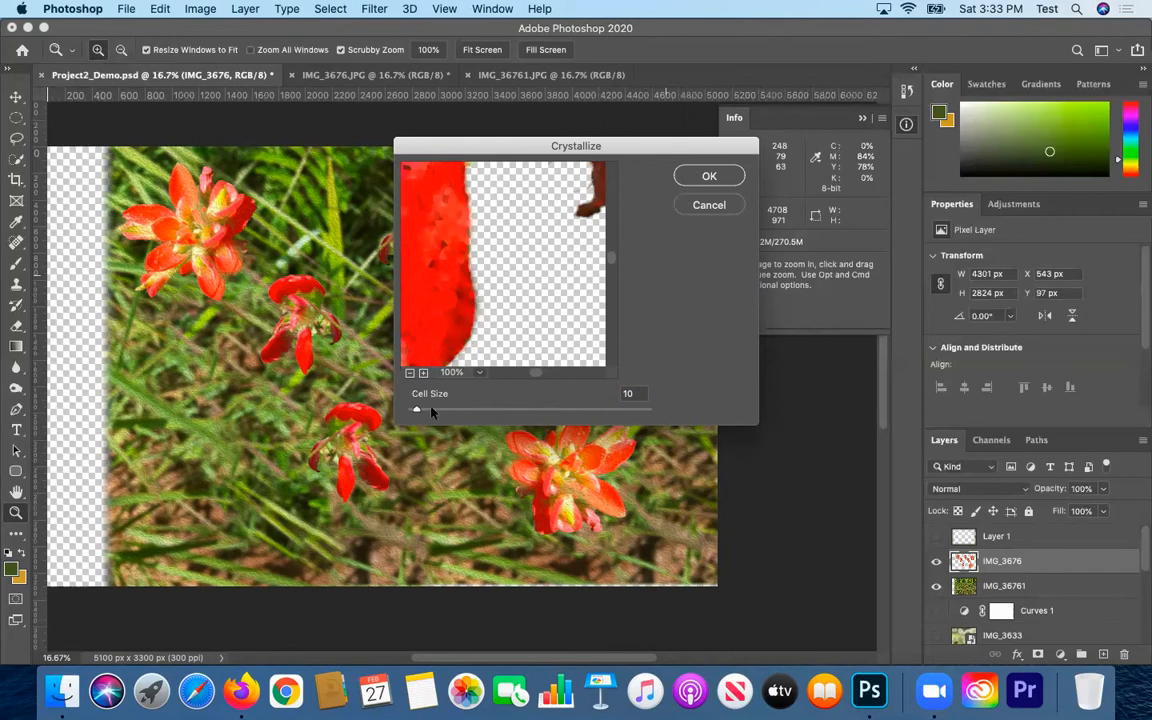
{"action": "left_click_drag", "start_coordinate": [415, 412], "coordinate": [449, 413]}
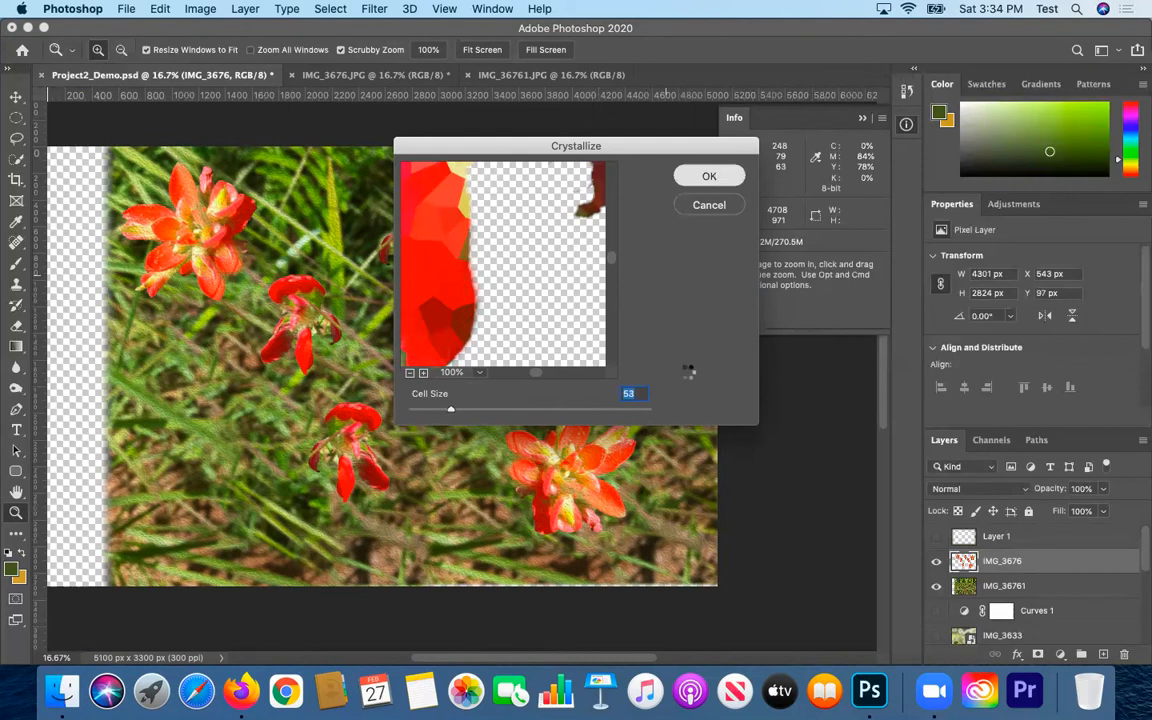
{"action": "key", "text": "Return"}
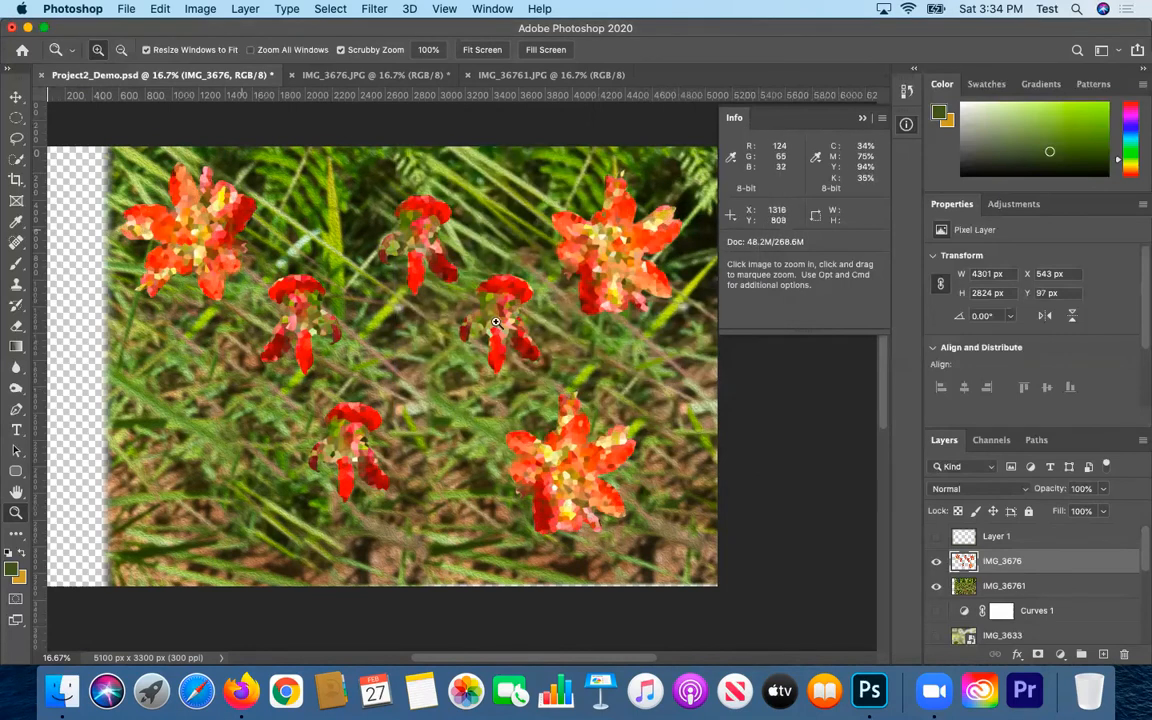
Repeat the Crystallize filter with the same cell size on the IMG_36761 grass layer
{"action": "left_click", "coordinate": [1021, 588]}
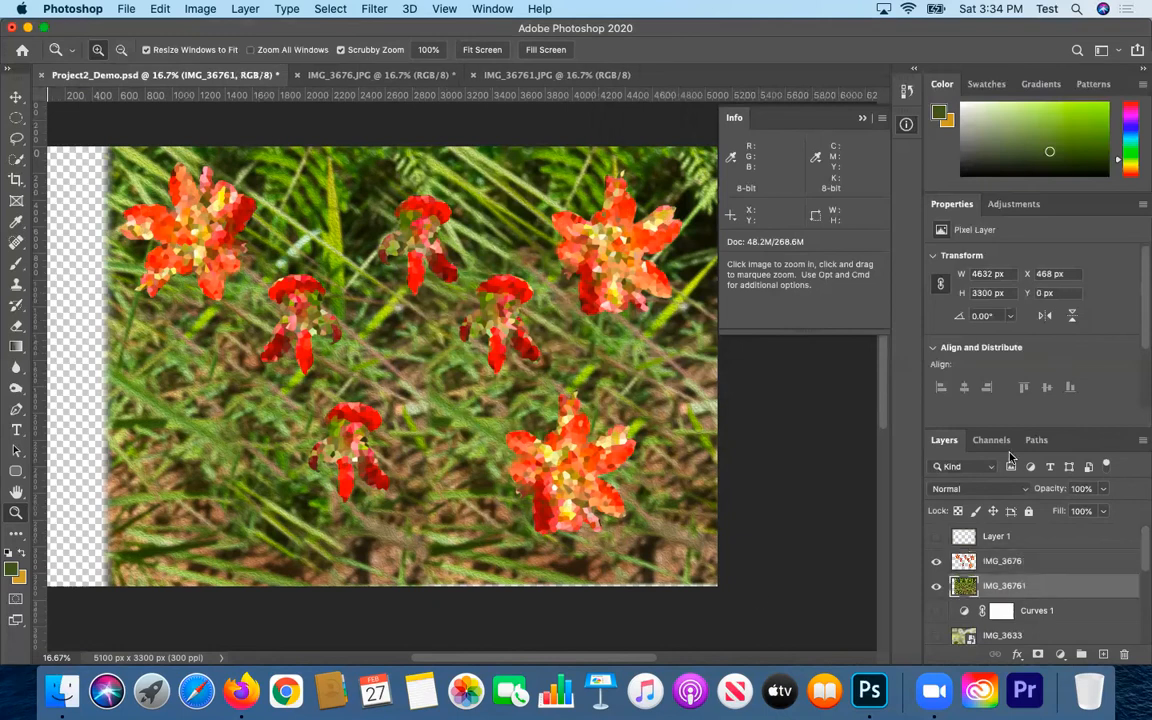
{"action": "left_click", "coordinate": [329, 9]}
{"action": "left_click", "coordinate": [386, 28]}
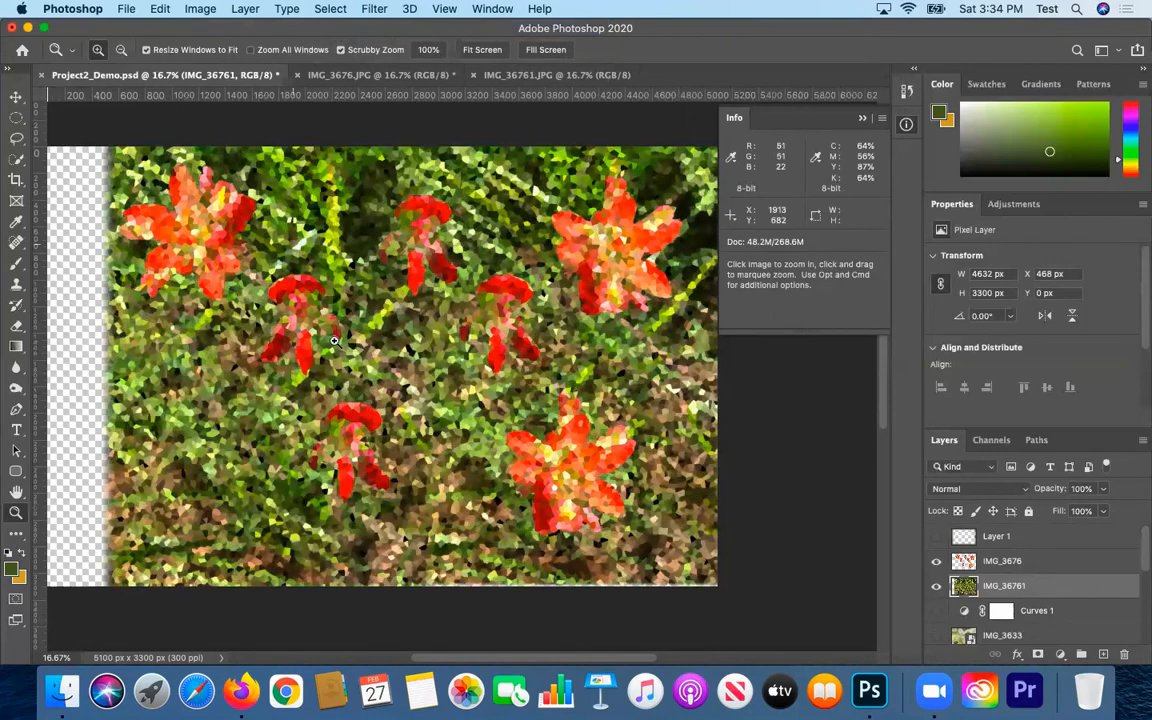
{"action": "left_click", "coordinate": [373, 8]}
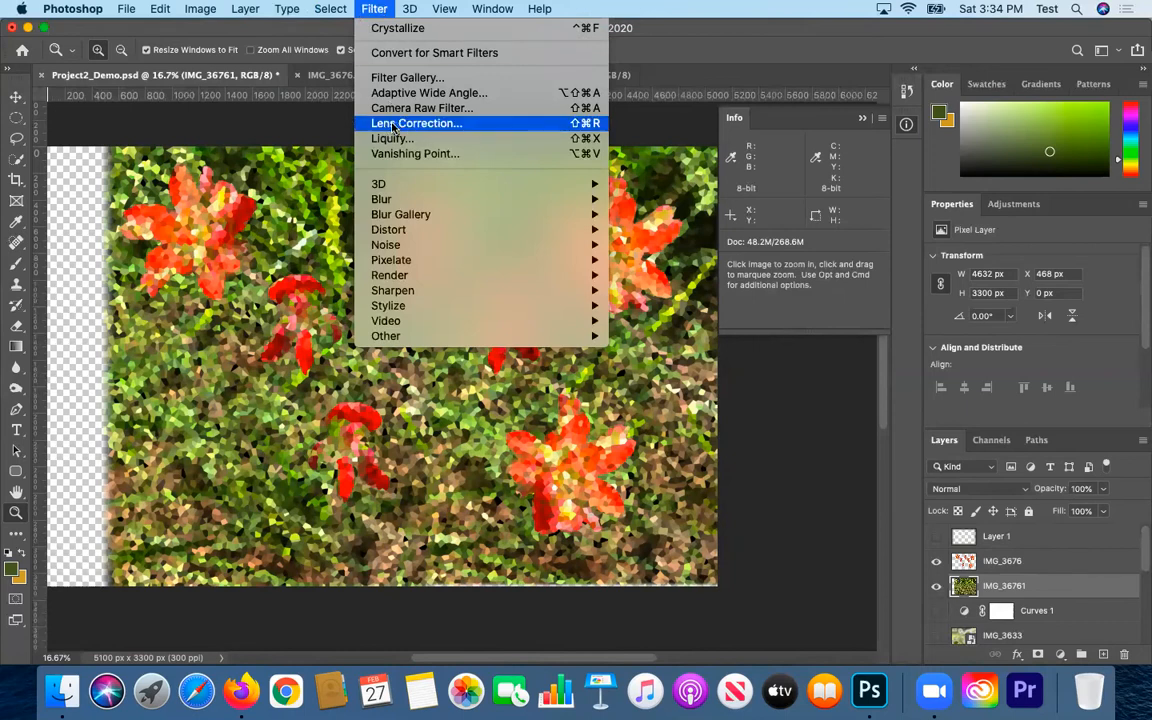
{"action": "left_click", "coordinate": [366, 9]}
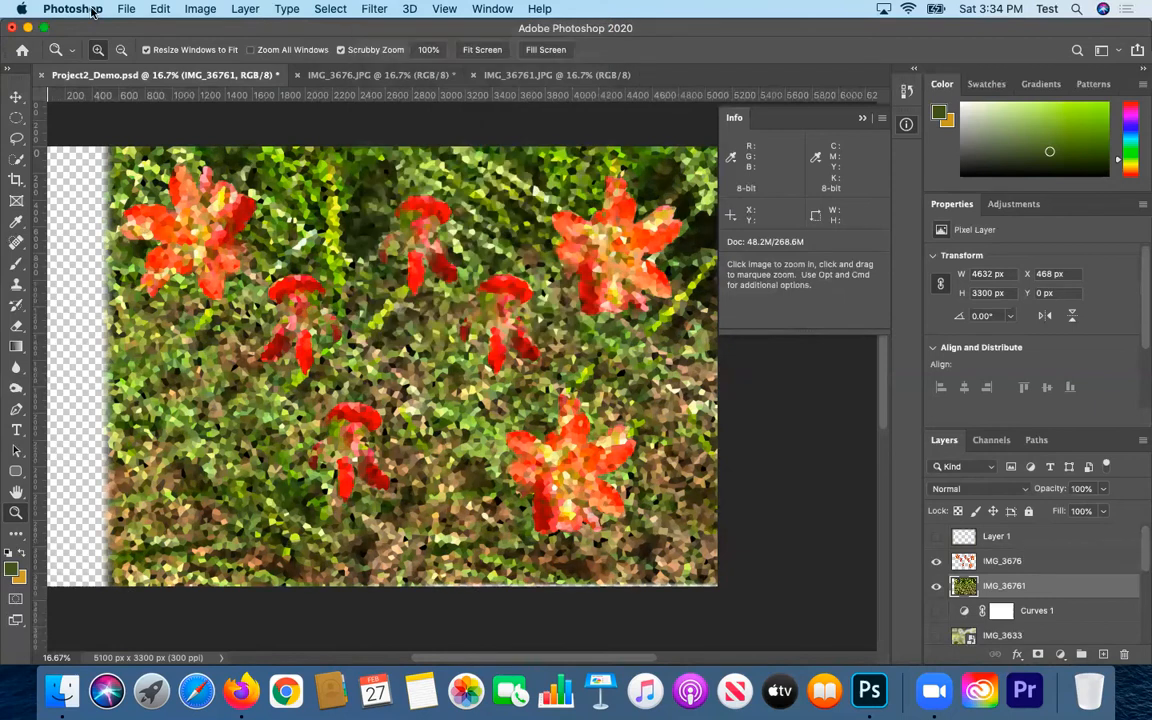
Place IMG_3668.JPG from the Photoshop_Tutorial folder as an embedded image above the grass layer at its default size and position
{"action": "left_click", "coordinate": [118, 9]}
{"action": "left_click", "coordinate": [180, 317]}
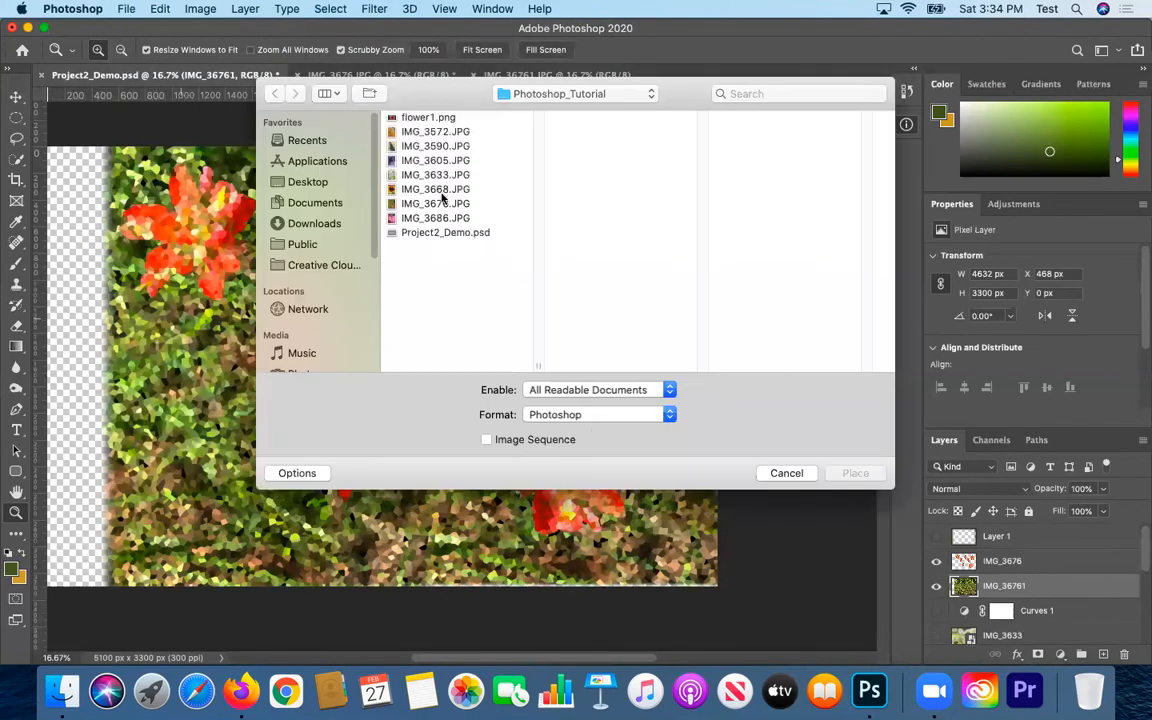
{"action": "left_click", "coordinate": [432, 219]}
{"action": "left_click", "coordinate": [424, 190]}
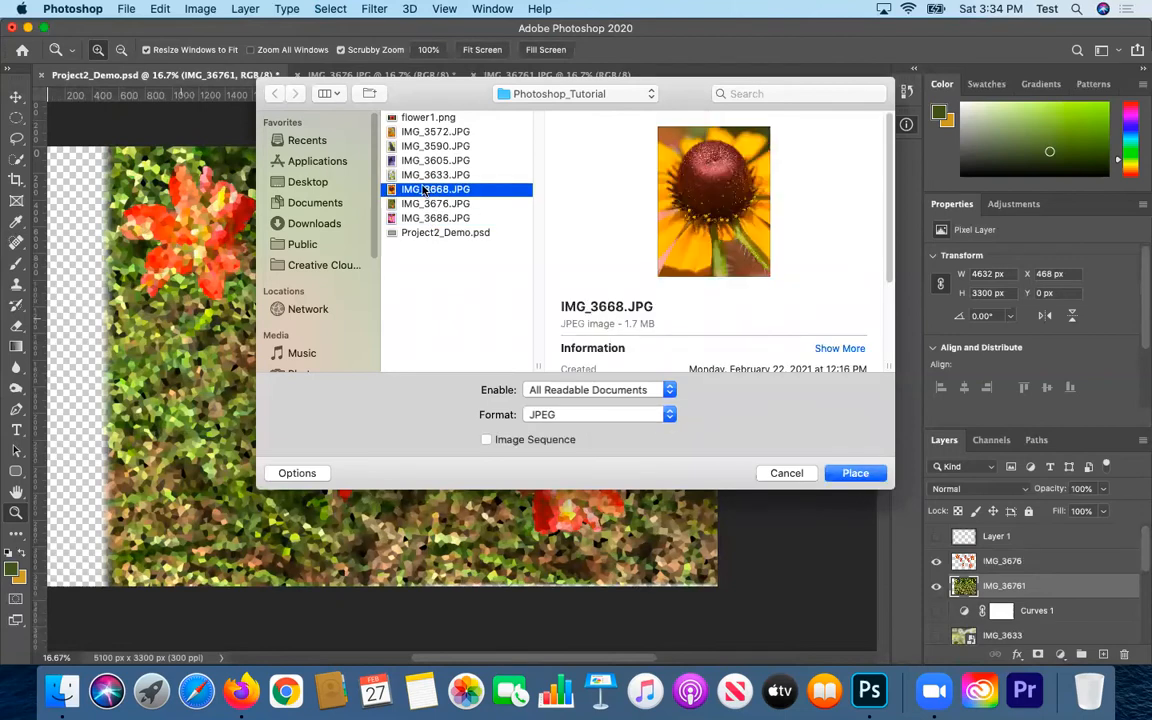
{"action": "left_click", "coordinate": [876, 472]}
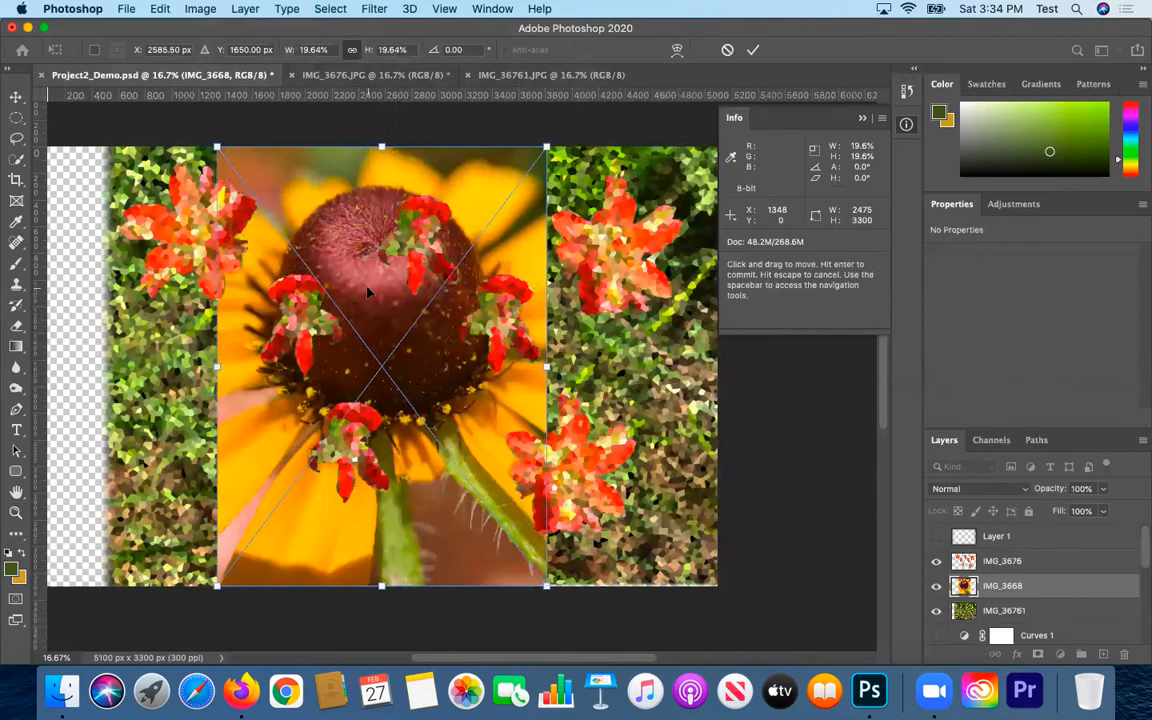
{"action": "key", "text": "Return"}
Open the placed IMG_3668 smart object's contents and adjust the flower's bulge with the Remove Distortion tool in Lens Correction
{"action": "key", "text": "z"}
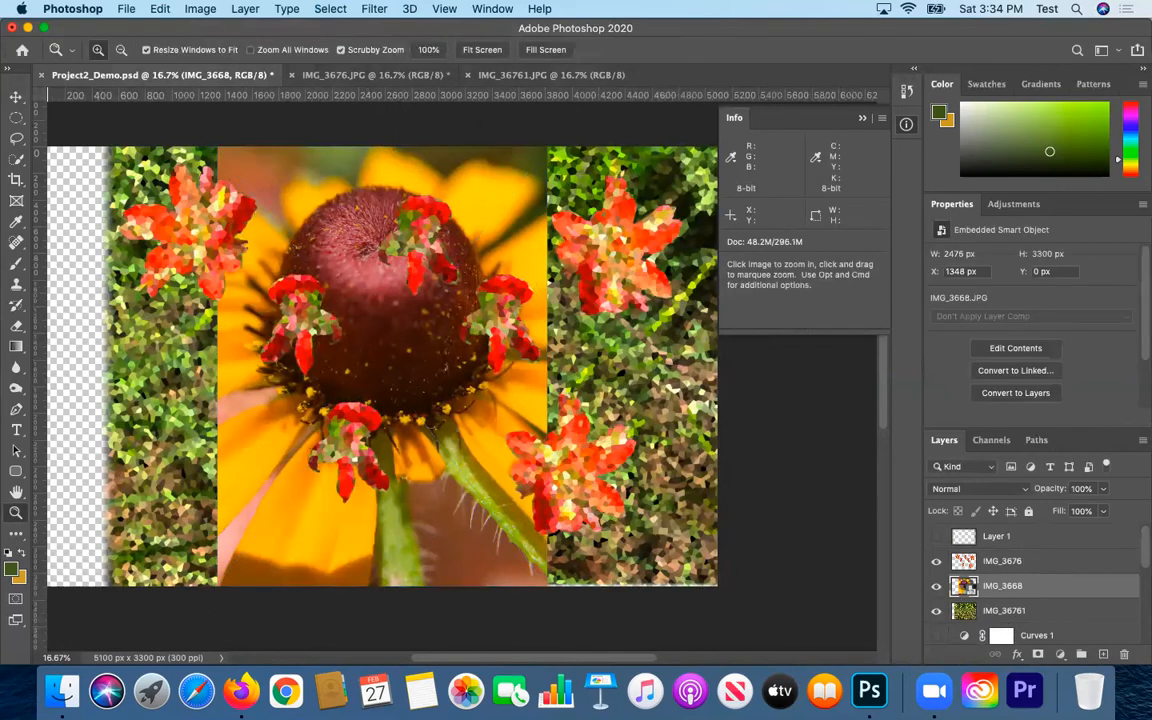
{"action": "double_click", "coordinate": [965, 588]}
{"action": "left_click", "coordinate": [378, 8]}
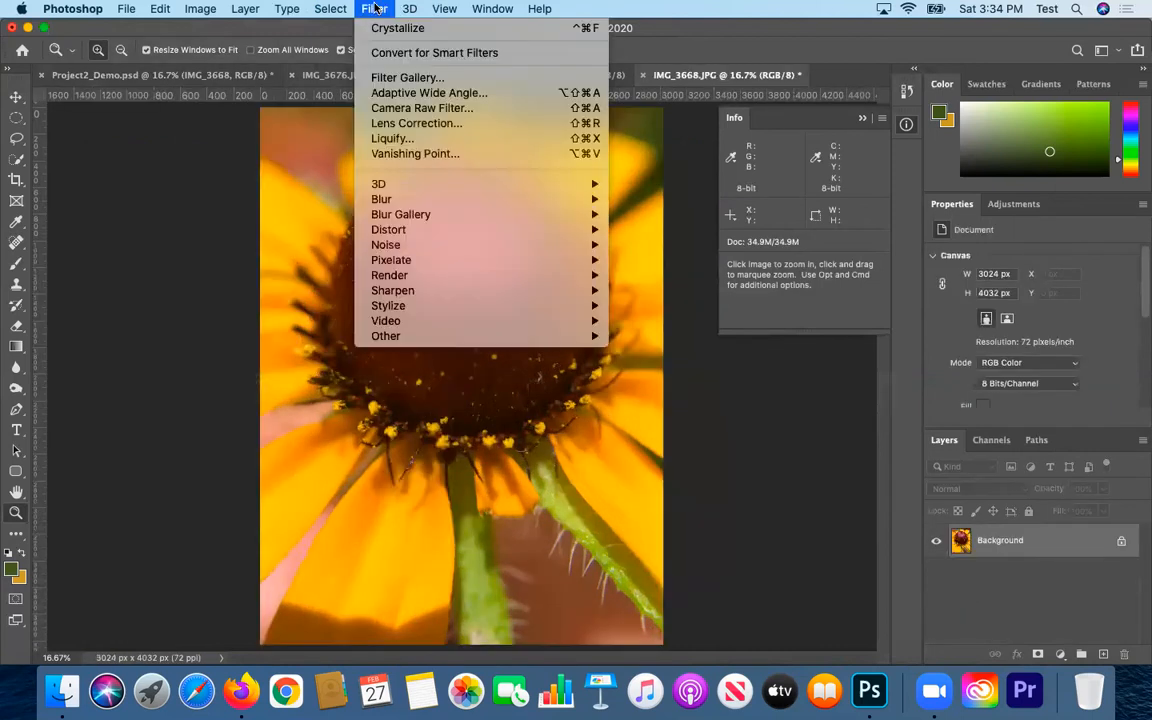
{"action": "left_click", "coordinate": [350, 116]}
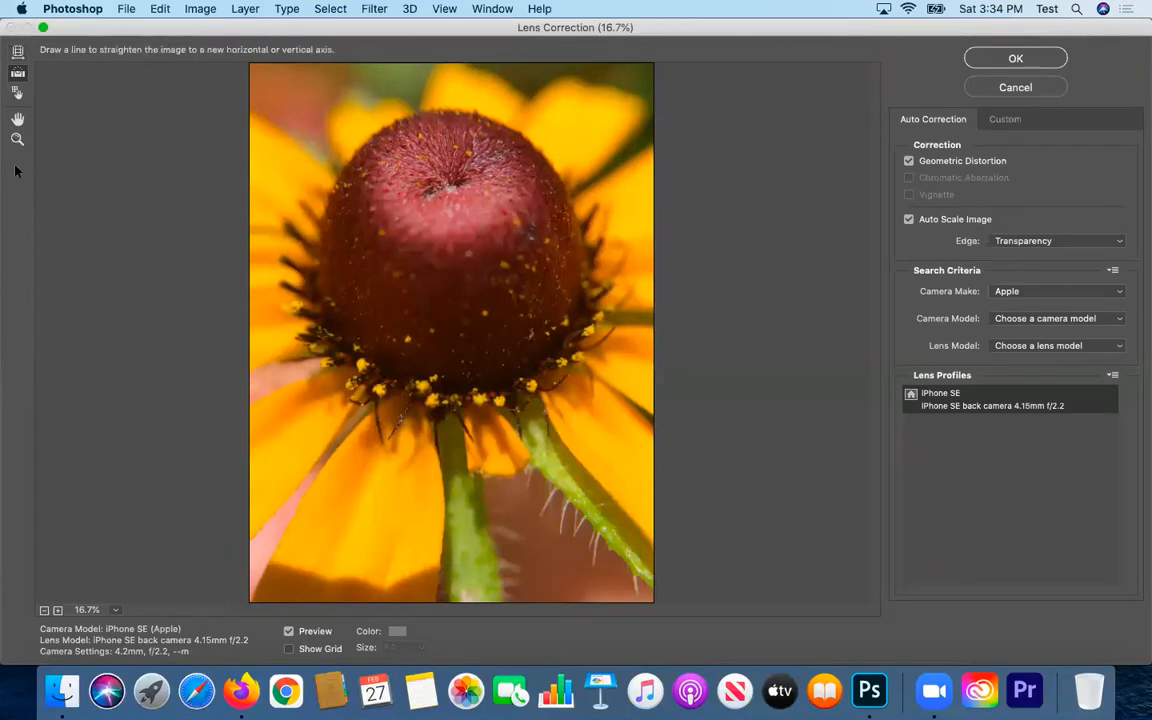
{"action": "left_click", "coordinate": [18, 52]}
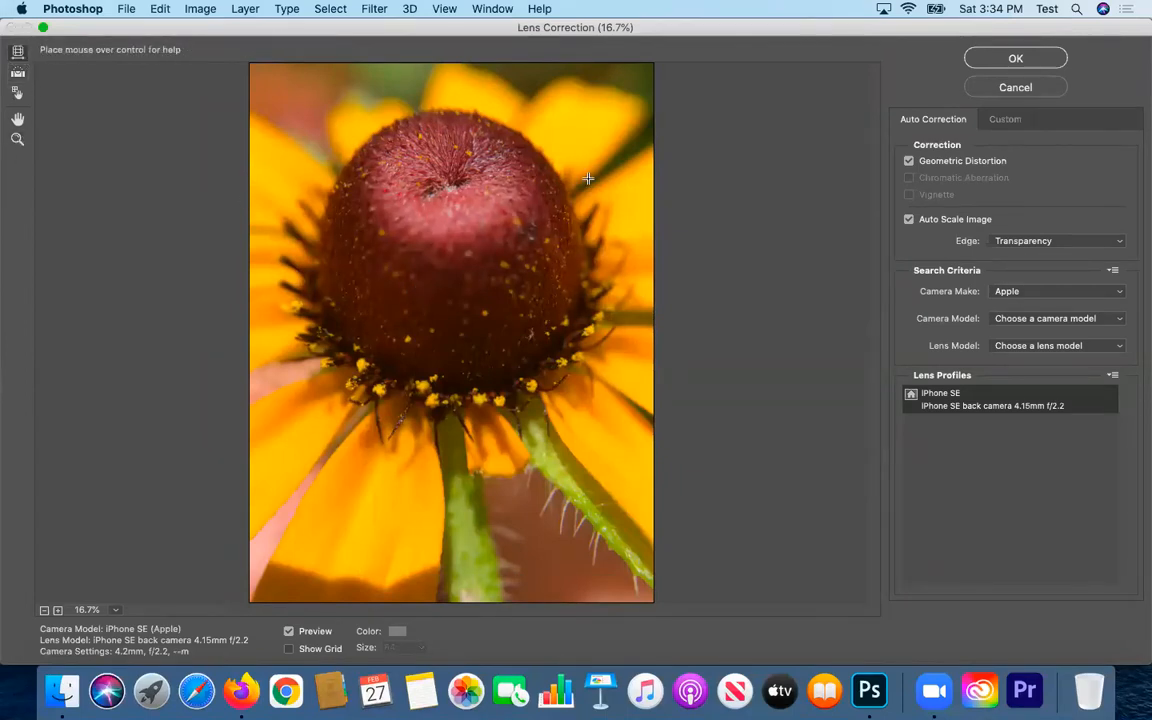
{"action": "left_click_drag", "start_coordinate": [597, 176], "coordinate": [516, 214]}
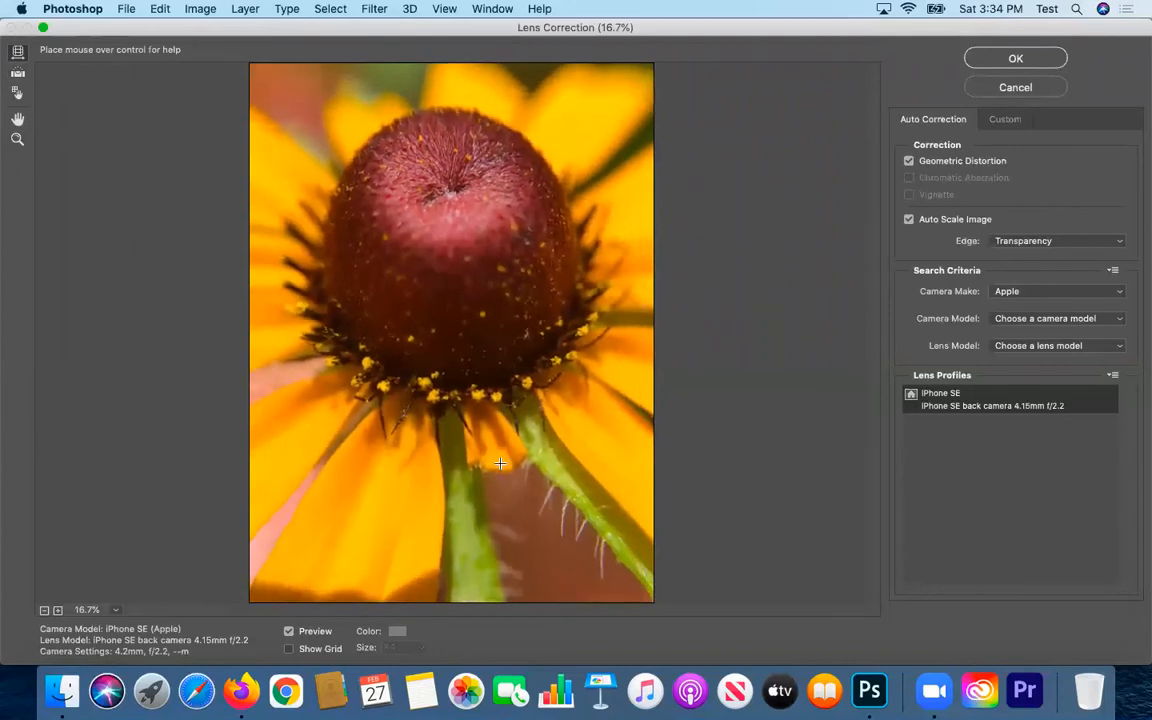
{"action": "left_click_drag", "start_coordinate": [571, 141], "coordinate": [442, 350]}
{"action": "left_click_drag", "start_coordinate": [369, 471], "coordinate": [353, 516]}
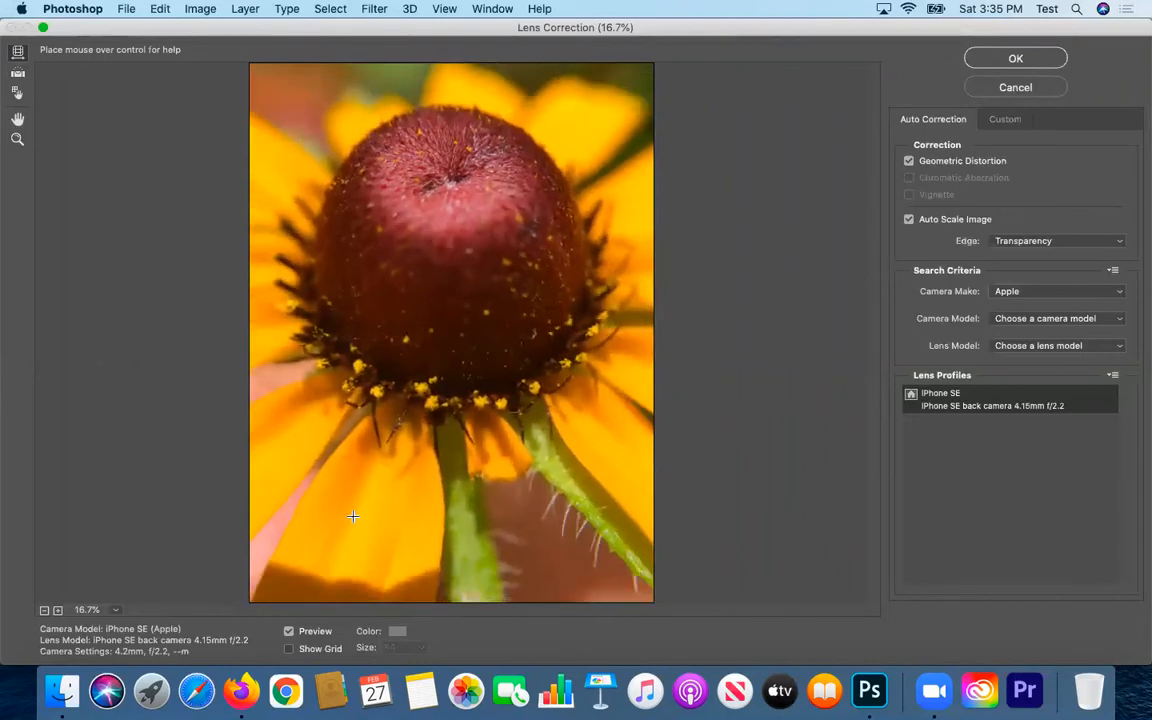
{"action": "left_click_drag", "start_coordinate": [530, 322], "coordinate": [522, 321]}
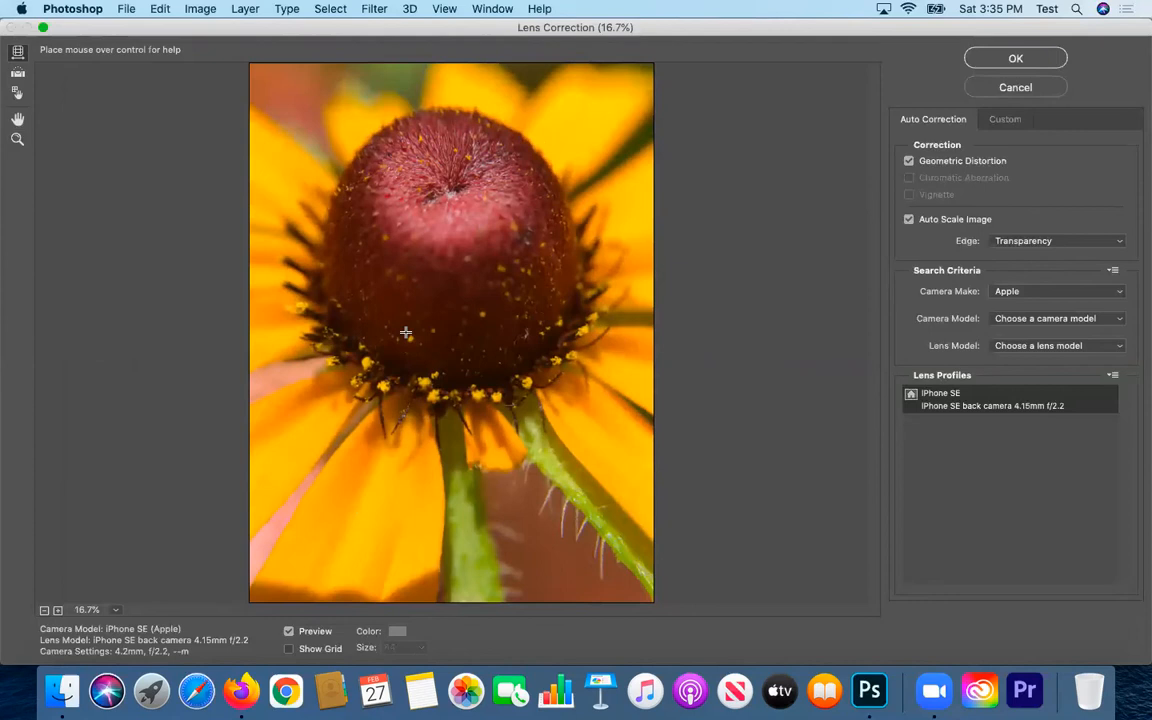
Straighten the flower image using reference lines across the flower and along its stem, and apply the Lens Correction
{"action": "left_click", "coordinate": [18, 72]}
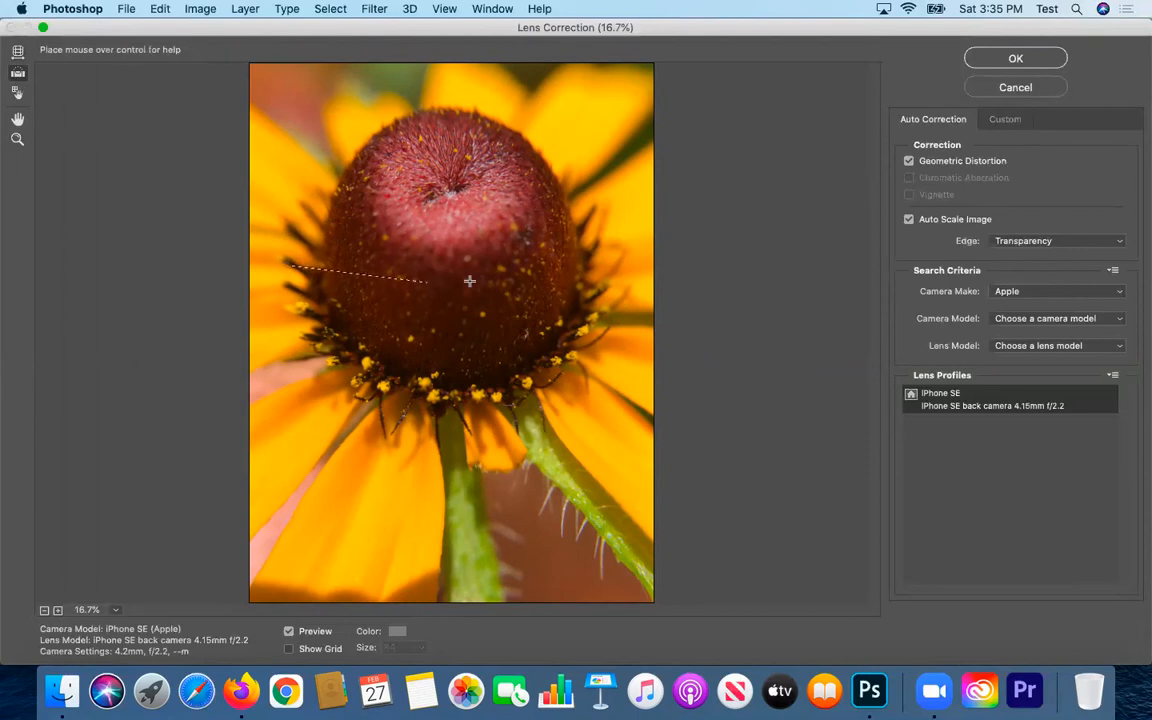
{"action": "left_click_drag", "start_coordinate": [627, 233], "coordinate": [626, 291]}
{"action": "left_click_drag", "start_coordinate": [258, 204], "coordinate": [628, 215]}
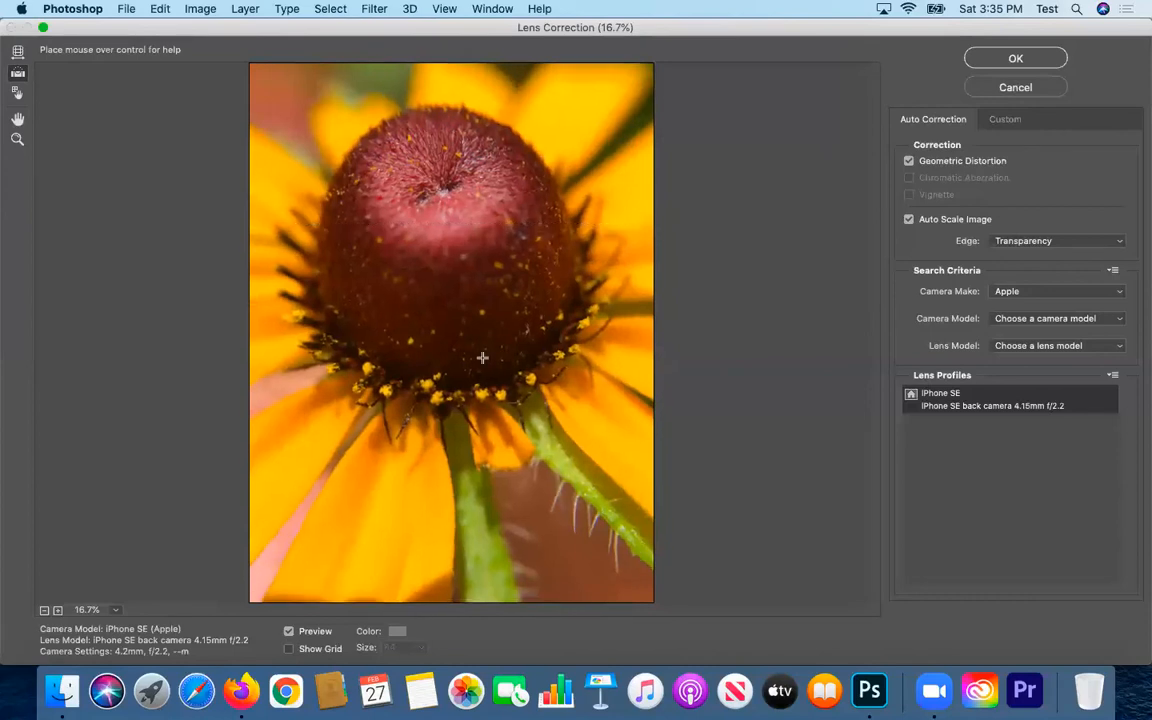
{"action": "left_click_drag", "start_coordinate": [476, 401], "coordinate": [521, 609]}
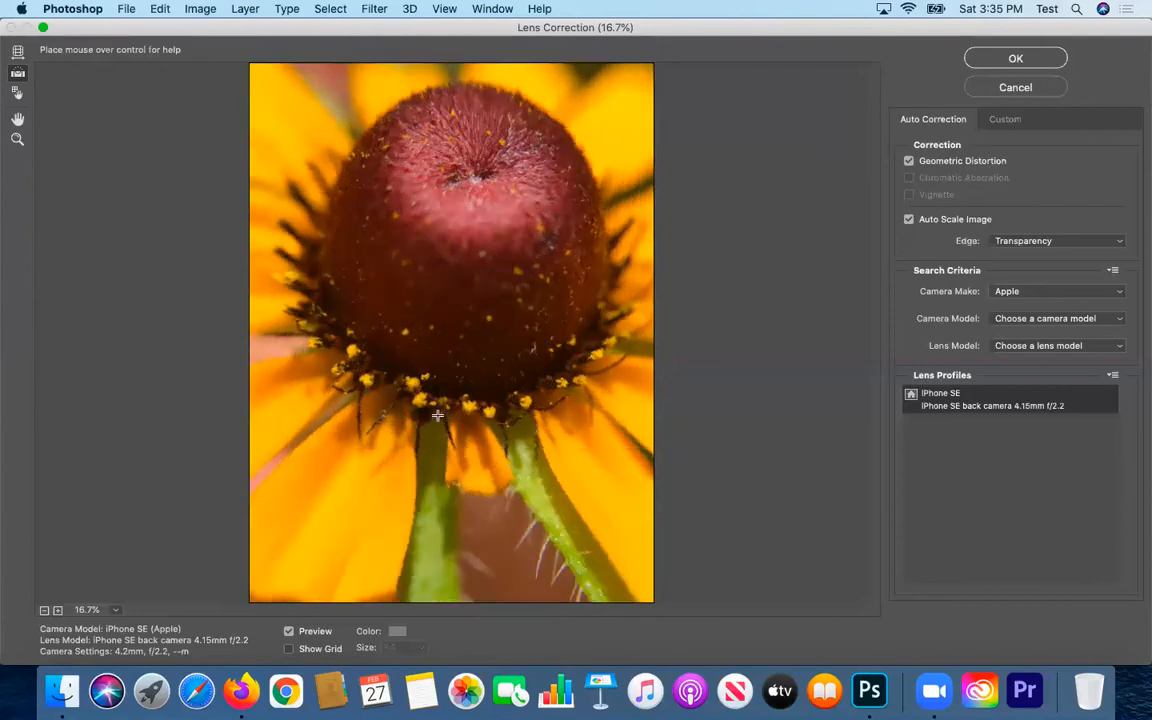
{"action": "left_click_drag", "start_coordinate": [434, 495], "coordinate": [432, 626]}
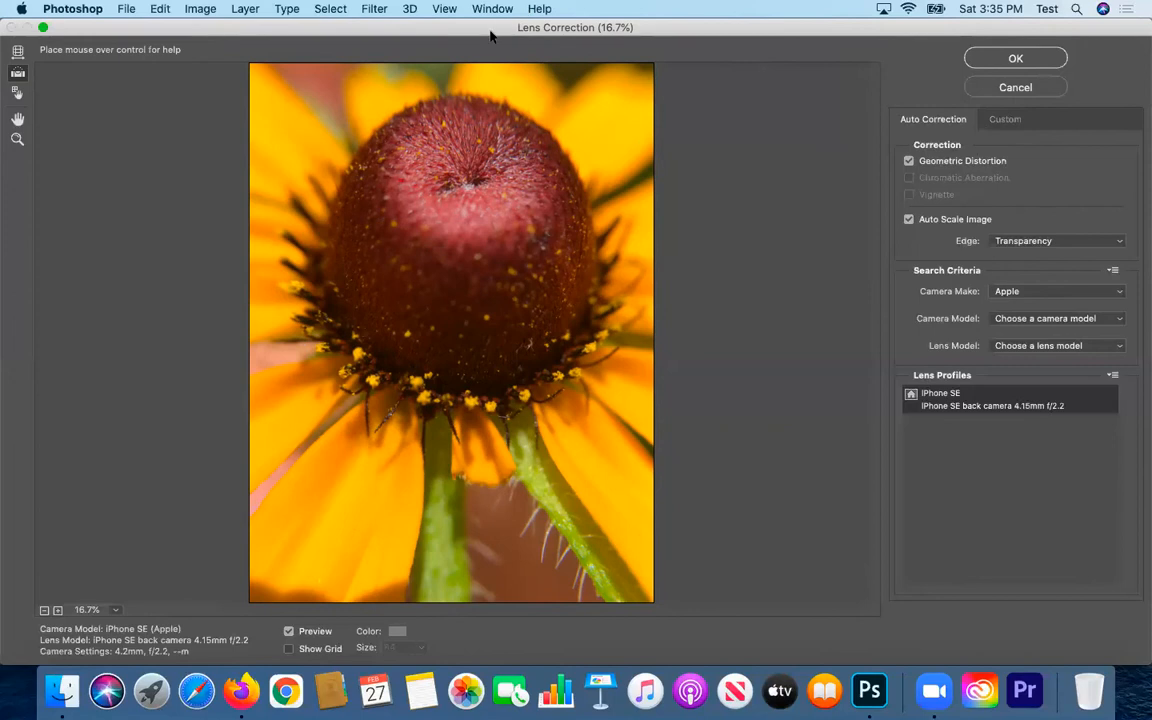
{"action": "left_click", "coordinate": [1015, 58]}
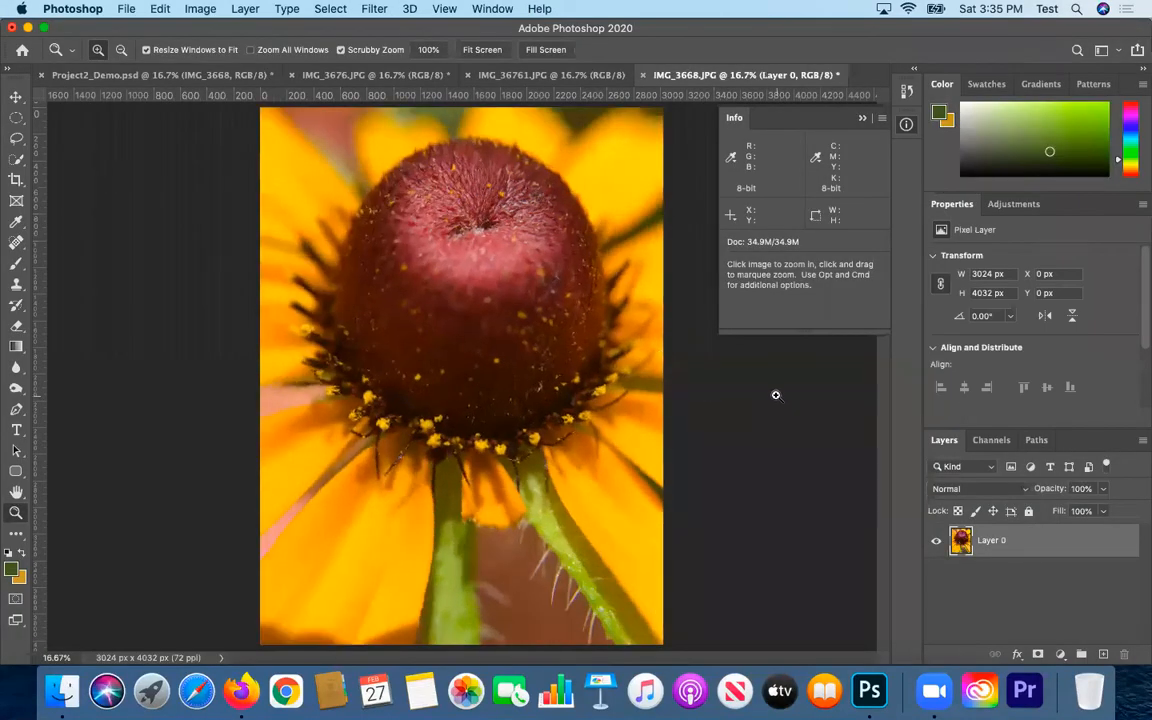
Try to save the unflattened IMG_3668.JPG contents and check the flower in the Project2_Demo.psd composite
{"action": "left_click", "coordinate": [124, 9]}
{"action": "left_click", "coordinate": [172, 178]}
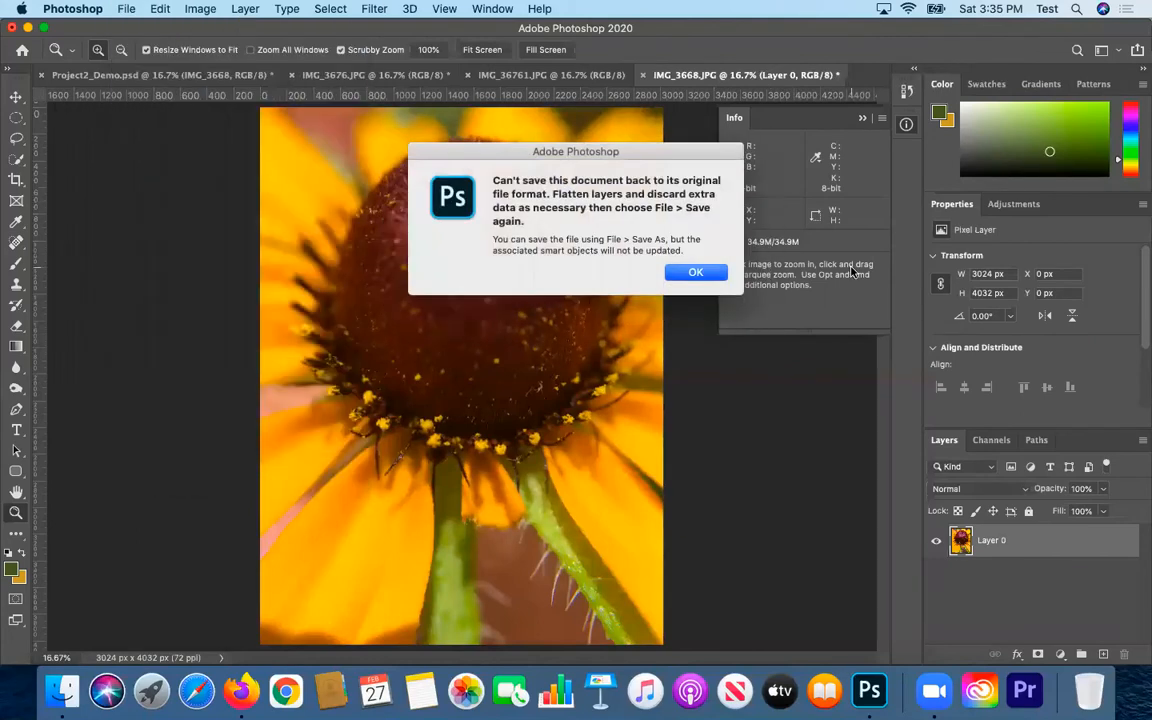
{"action": "left_click", "coordinate": [694, 273]}
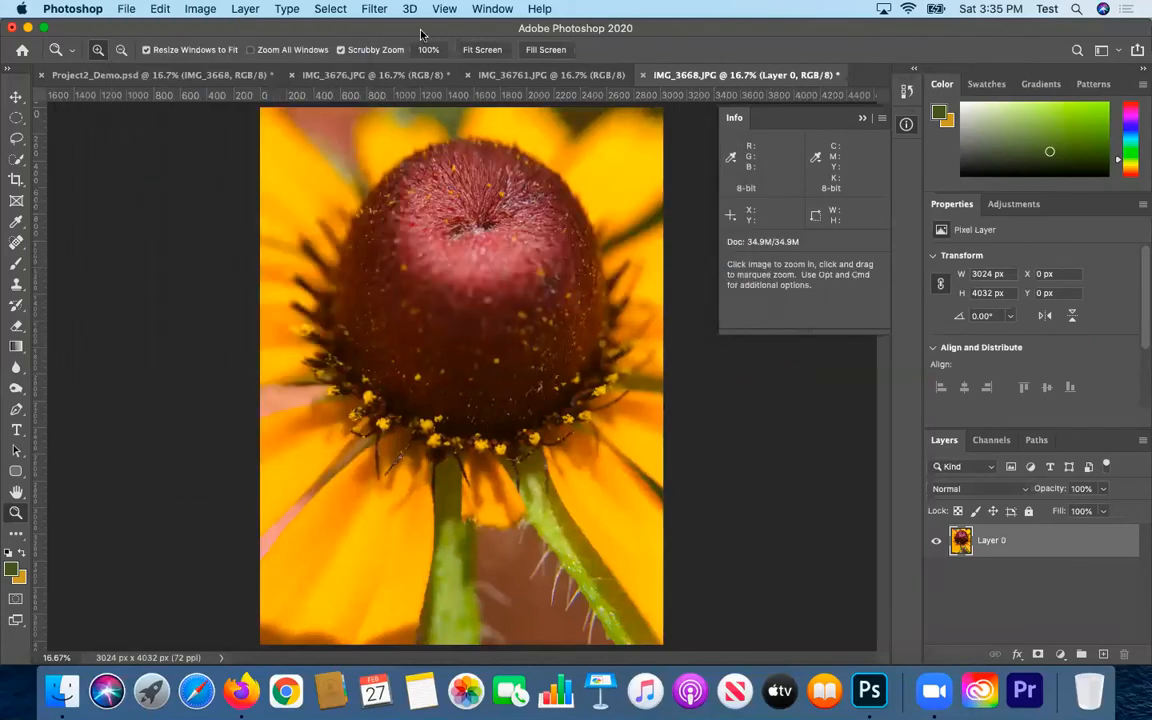
{"action": "left_click", "coordinate": [224, 78]}
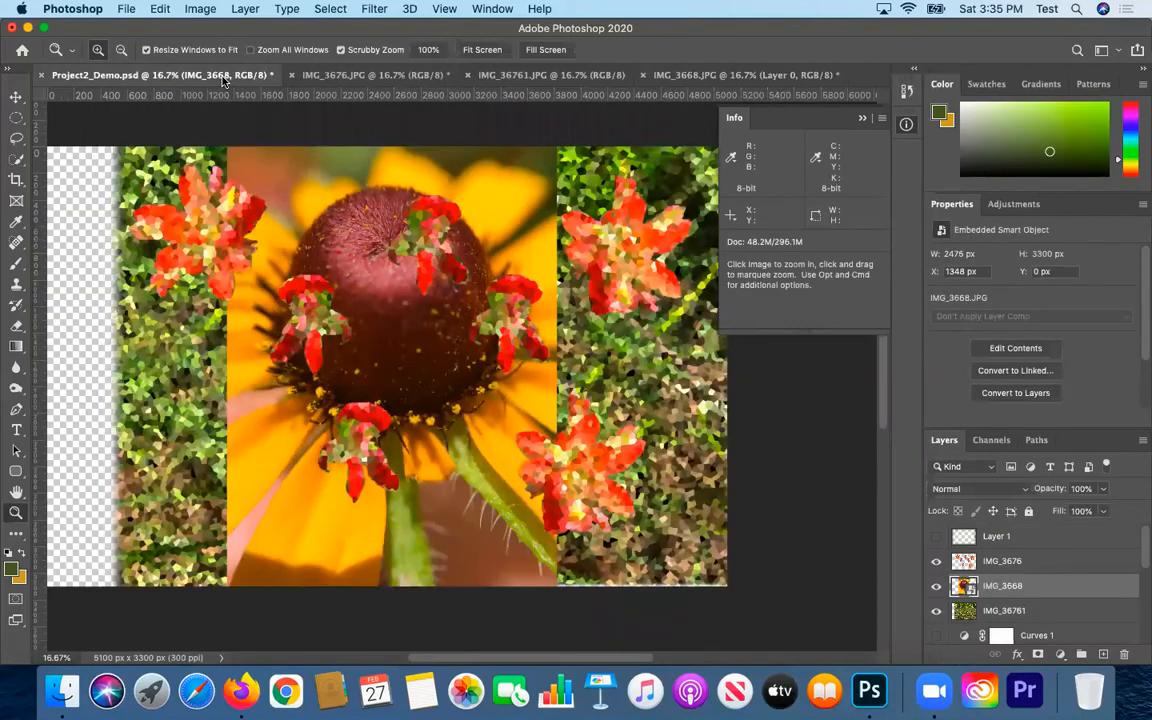
{"action": "left_click", "coordinate": [684, 70]}
{"action": "left_click", "coordinate": [126, 9]}
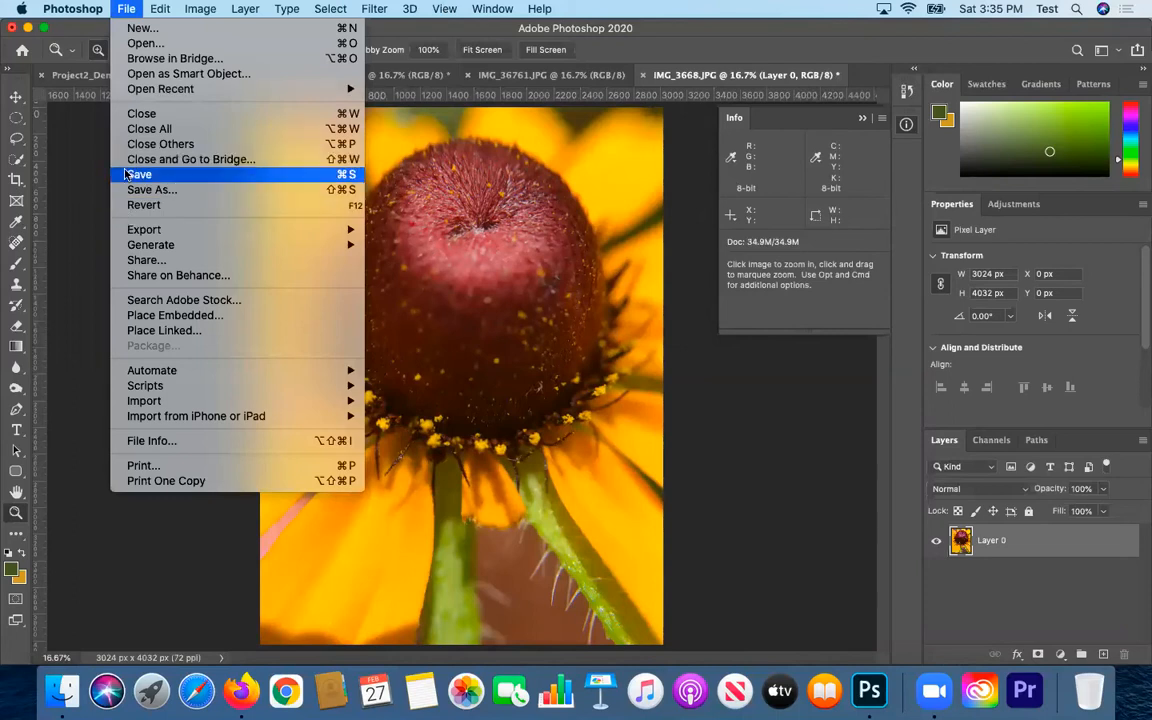
{"action": "left_click", "coordinate": [126, 9]}
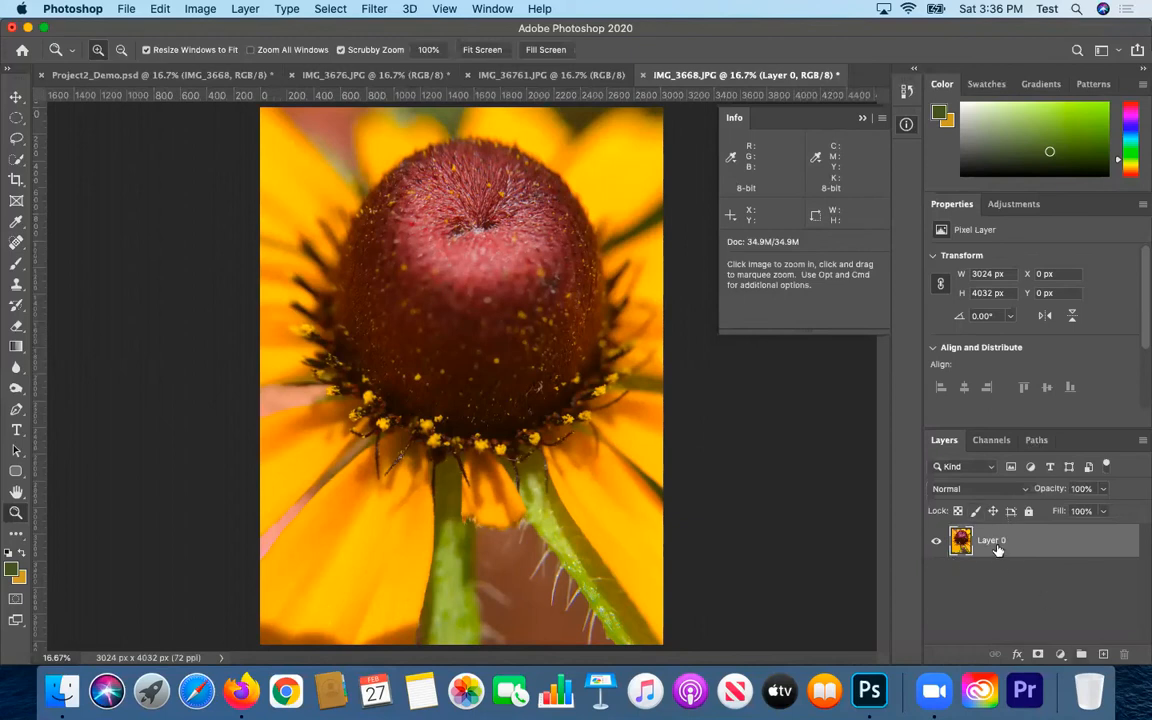
Flatten the corrected IMG_3668.JPG and save it as a baseline standard JPEG at maximum quality 12
{"action": "left_click", "coordinate": [243, 9]}
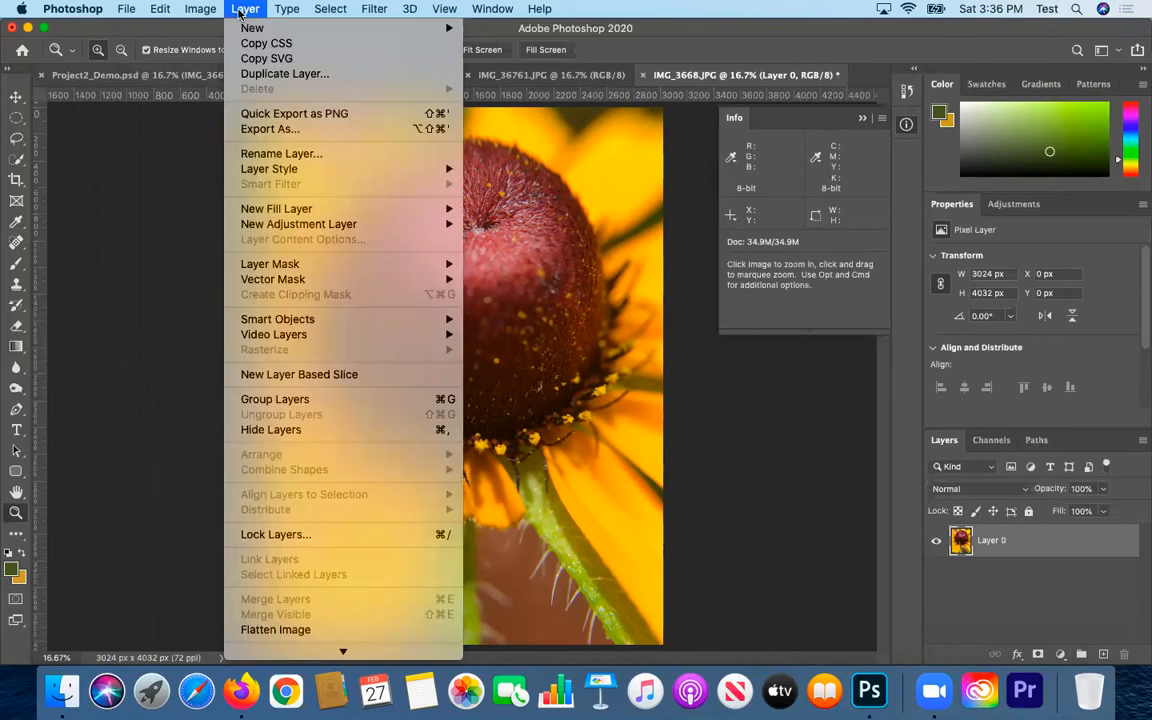
{"action": "left_click", "coordinate": [348, 630]}
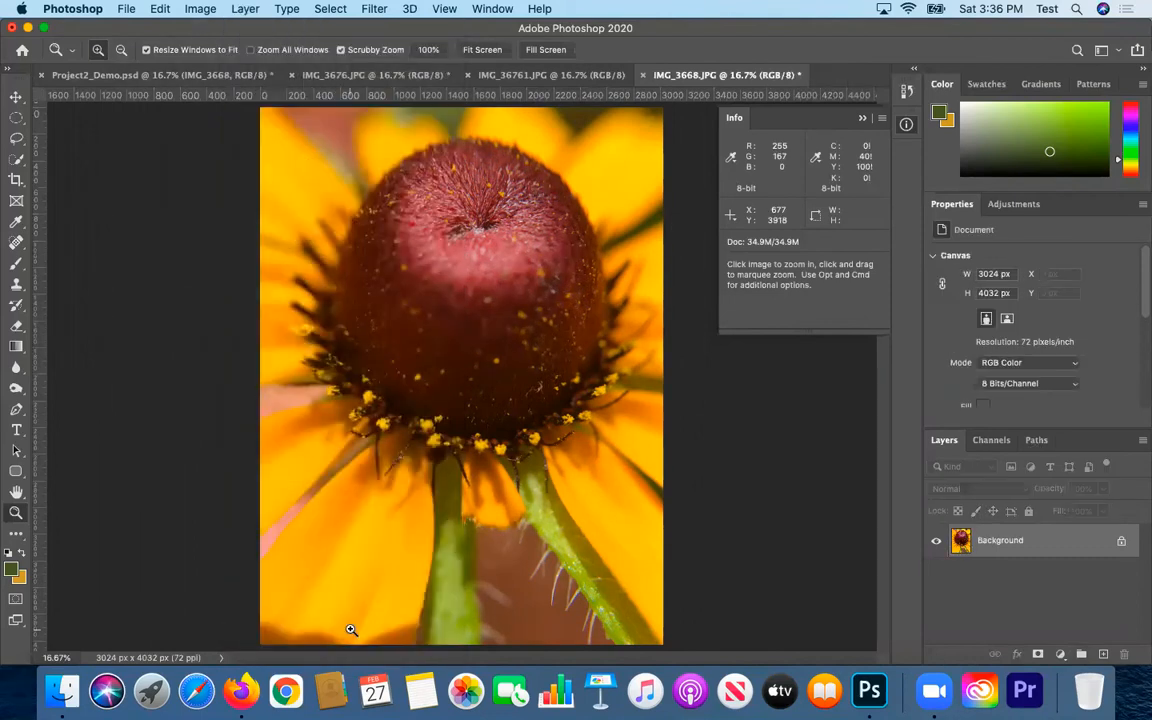
{"action": "left_click", "coordinate": [126, 8]}
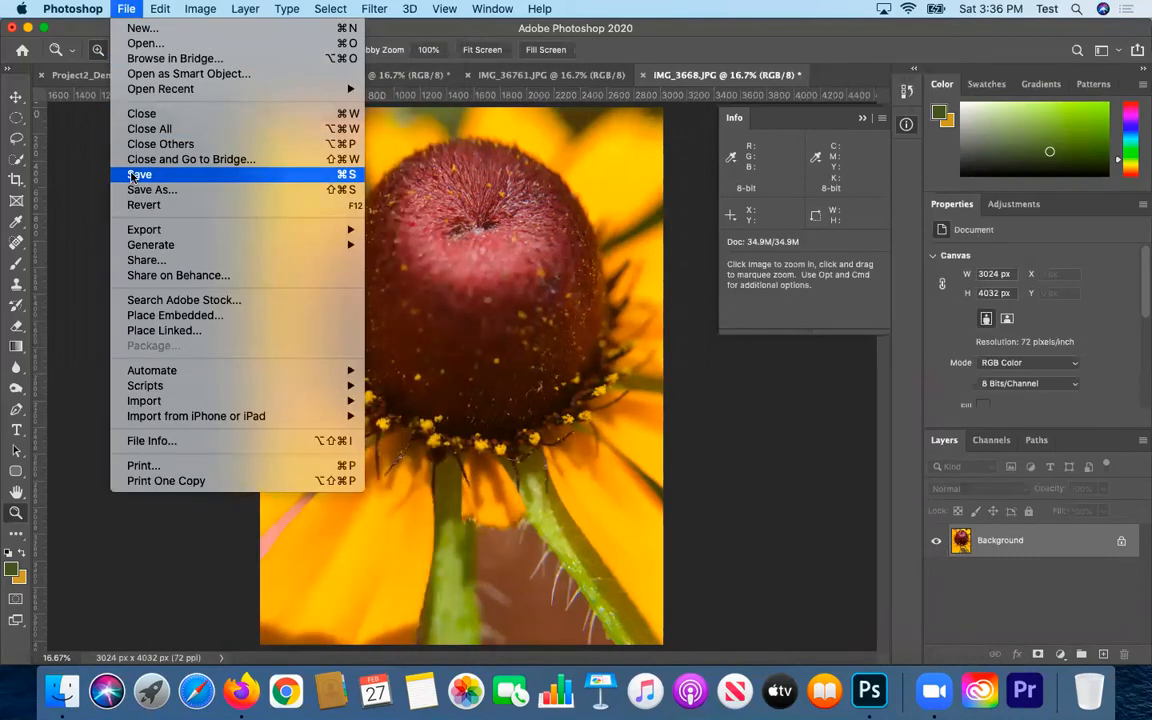
{"action": "left_click", "coordinate": [129, 172]}
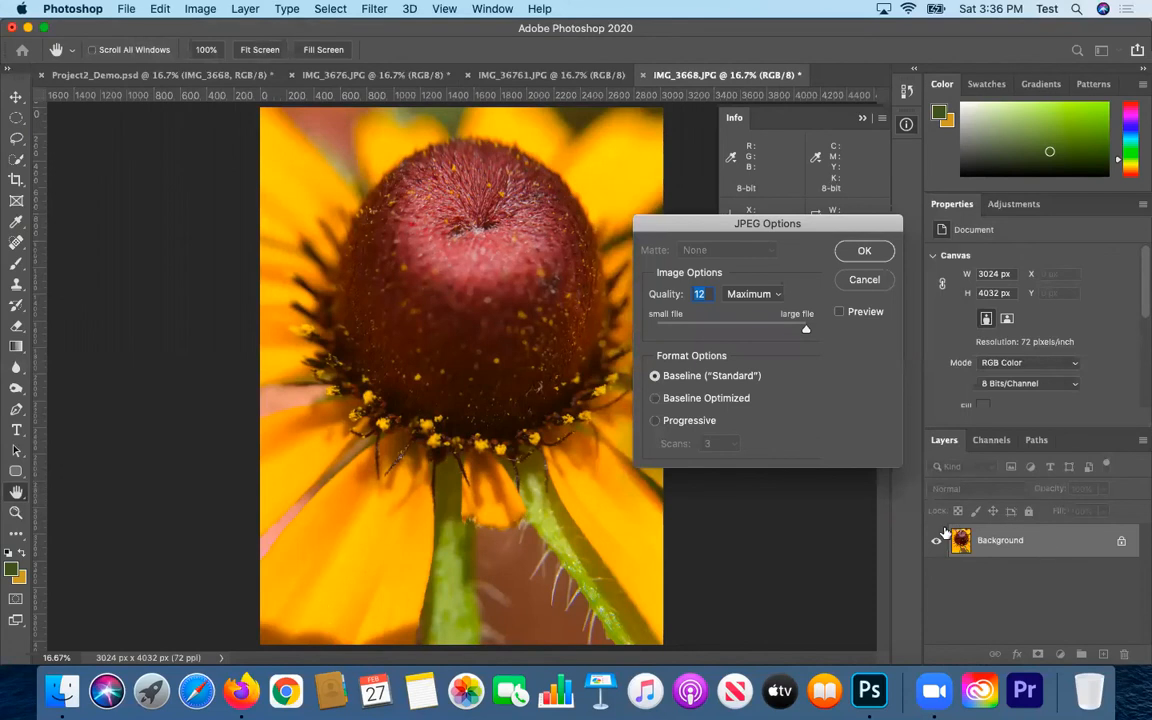
{"action": "left_click", "coordinate": [864, 252]}
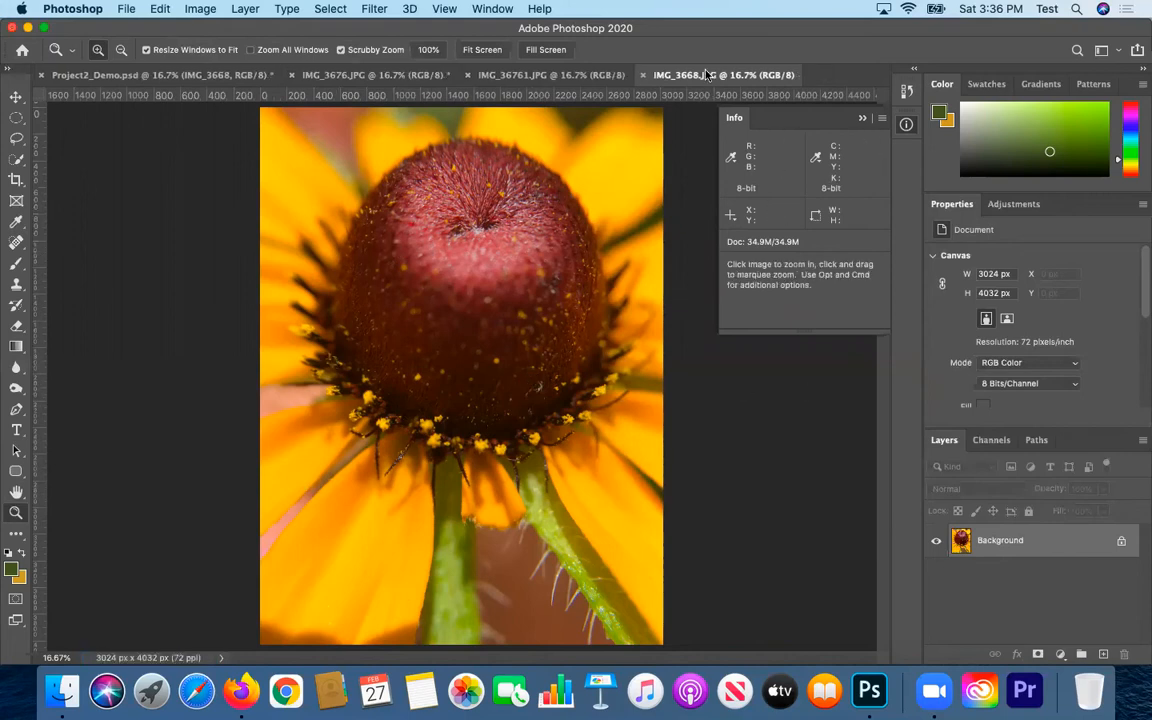
Return to the Project2_Demo.psd composite from the saved IMG_3668.JPG
{"action": "left_click", "coordinate": [108, 75]}
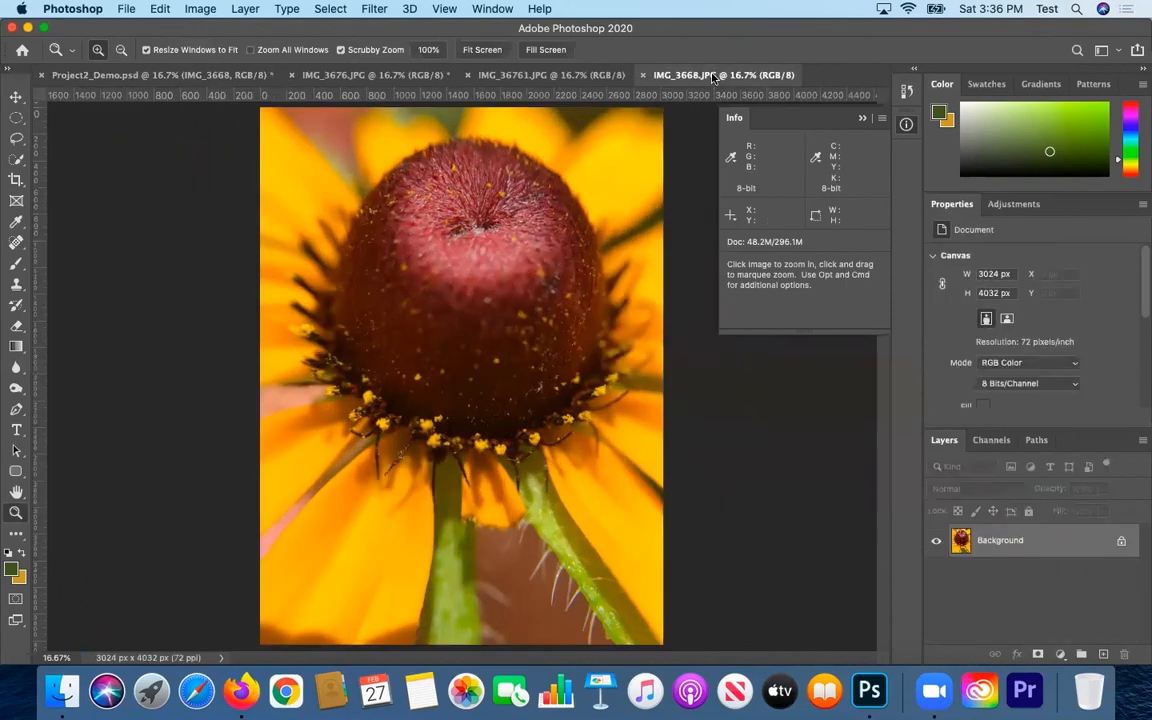
{"action": "left_click", "coordinate": [700, 75]}
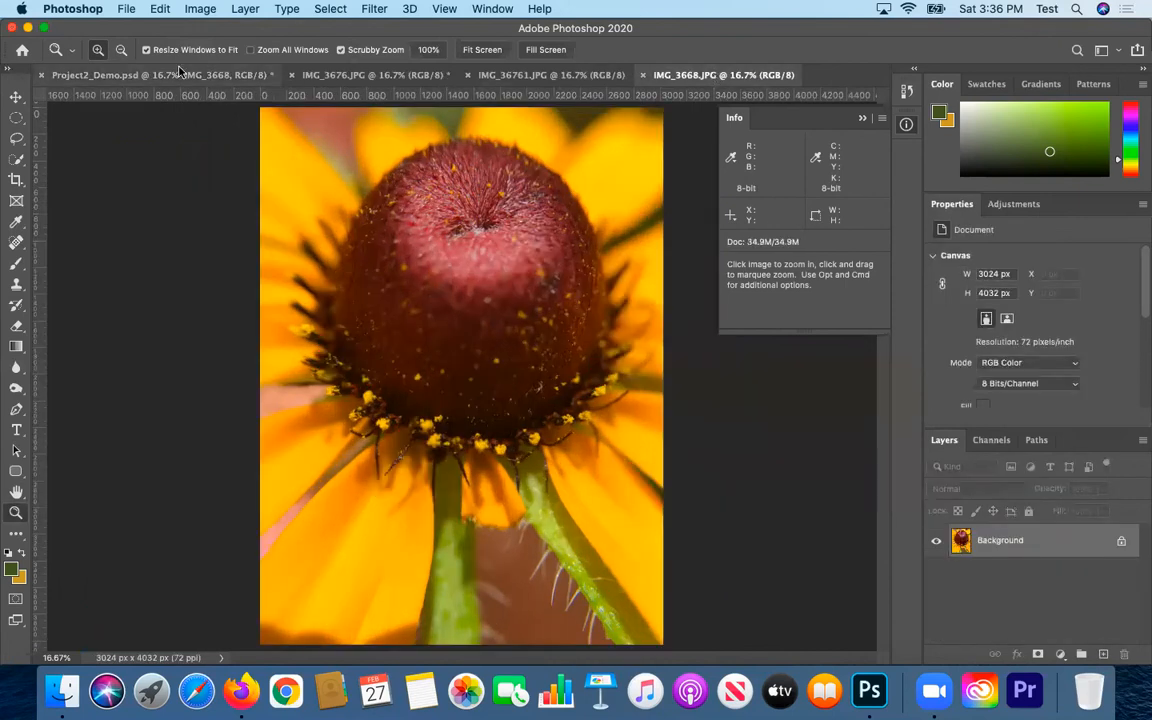
{"action": "left_click", "coordinate": [124, 9]}
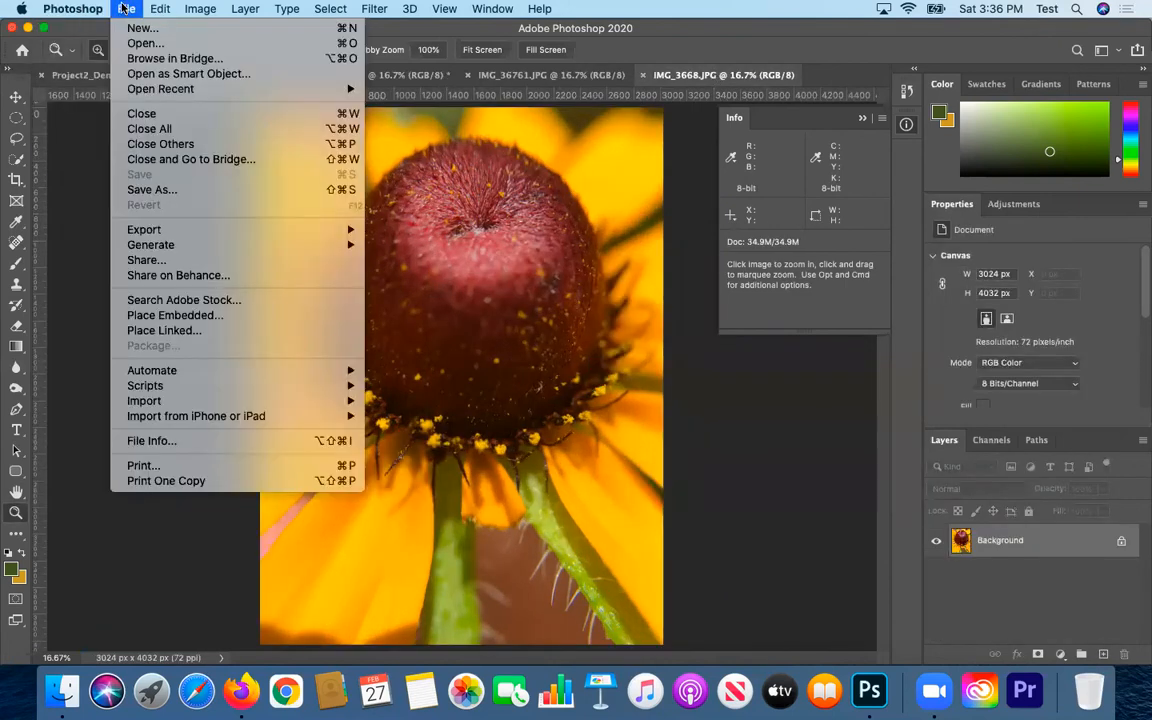
{"action": "left_click", "coordinate": [107, 73]}
{"action": "left_click", "coordinate": [107, 75]}
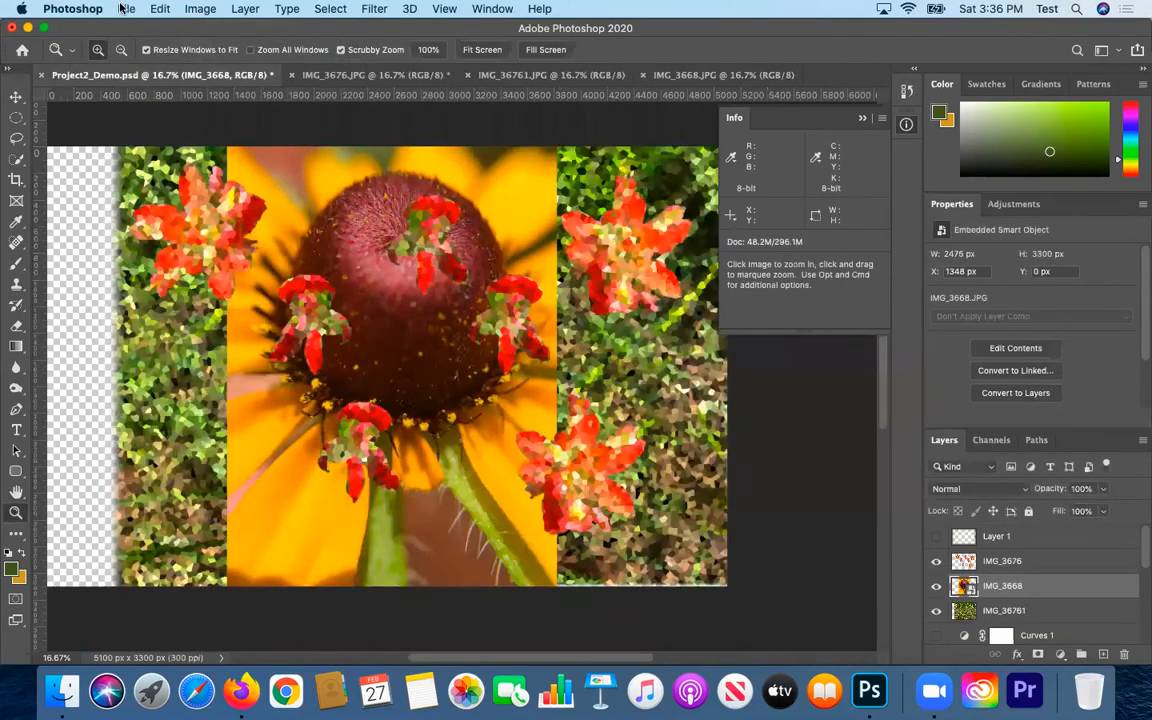
Hide the IMG_3668 layer and merge the visible IMG_3676 flower layer with the IMG_36761 grass layer
{"action": "left_click", "coordinate": [937, 586]}
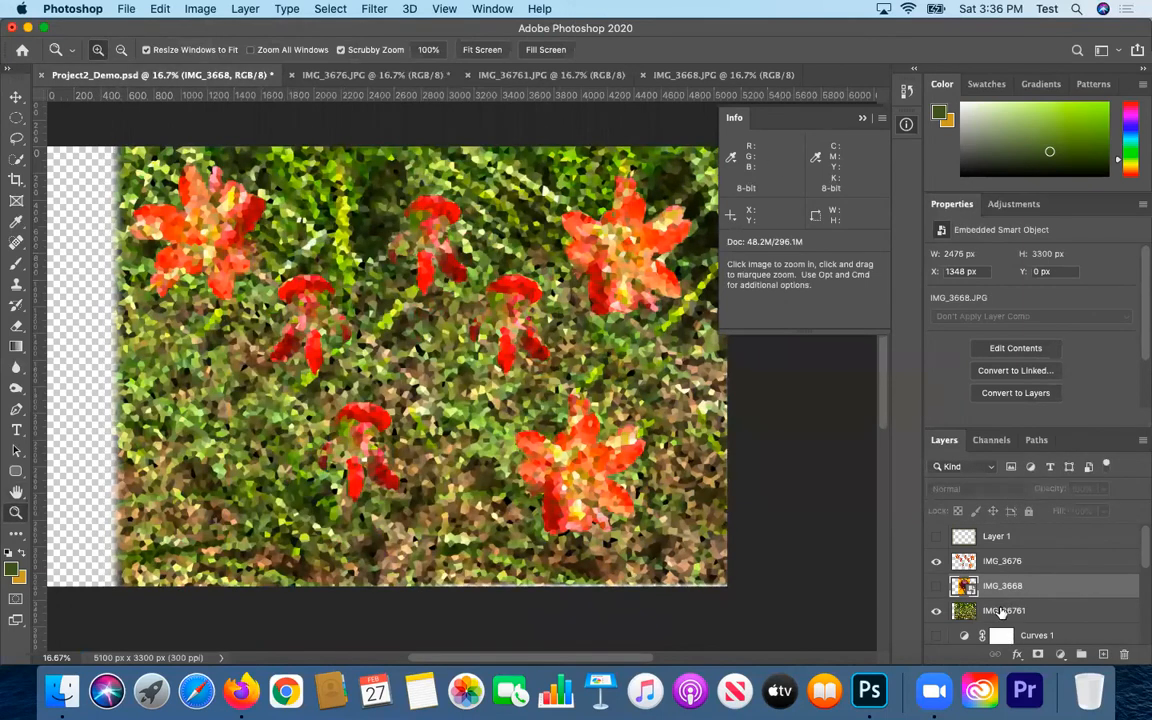
{"action": "left_click", "coordinate": [1000, 611]}
{"action": "left_click", "coordinate": [1003, 561]}
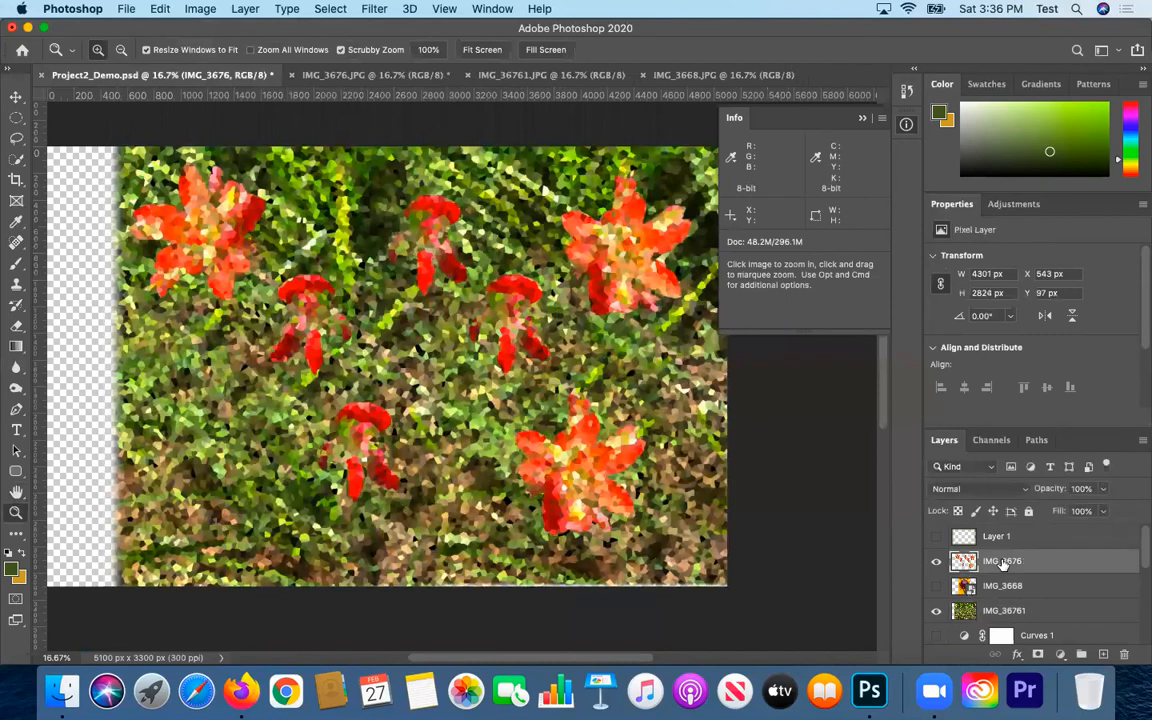
{"action": "scroll", "coordinate": [1010, 603], "scroll_direction": "down", "scroll_amount": 2}
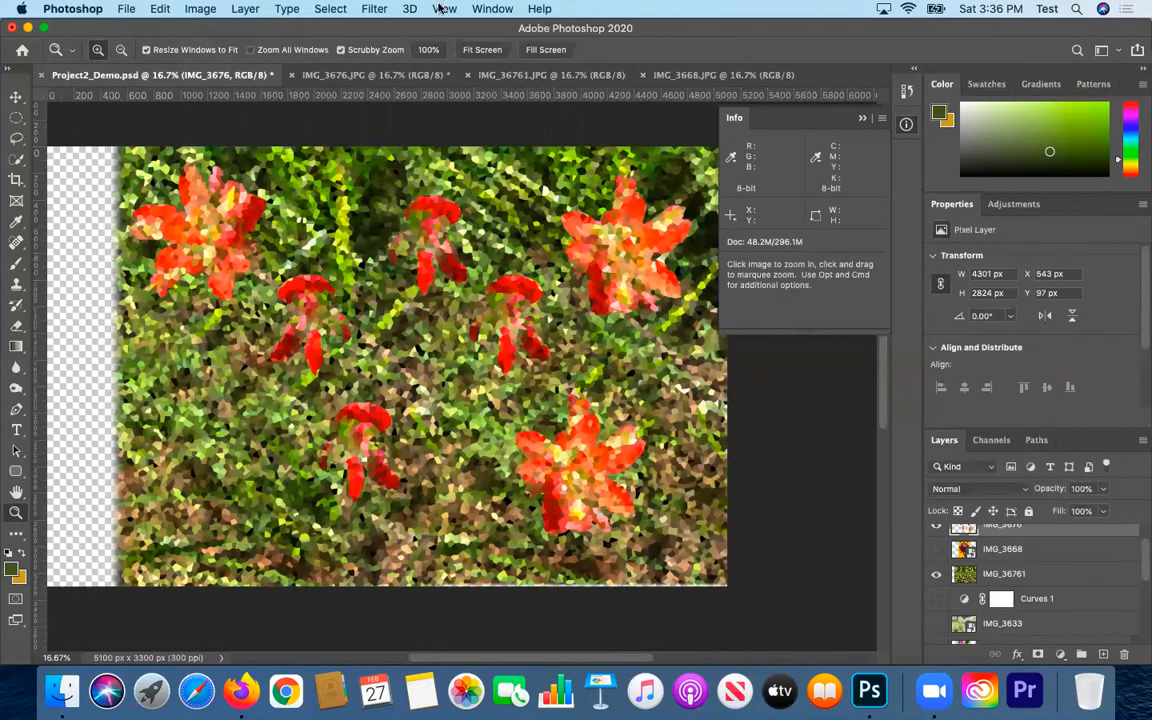
{"action": "left_click", "coordinate": [204, 9]}
{"action": "mouse_move", "coordinate": [250, 9]}
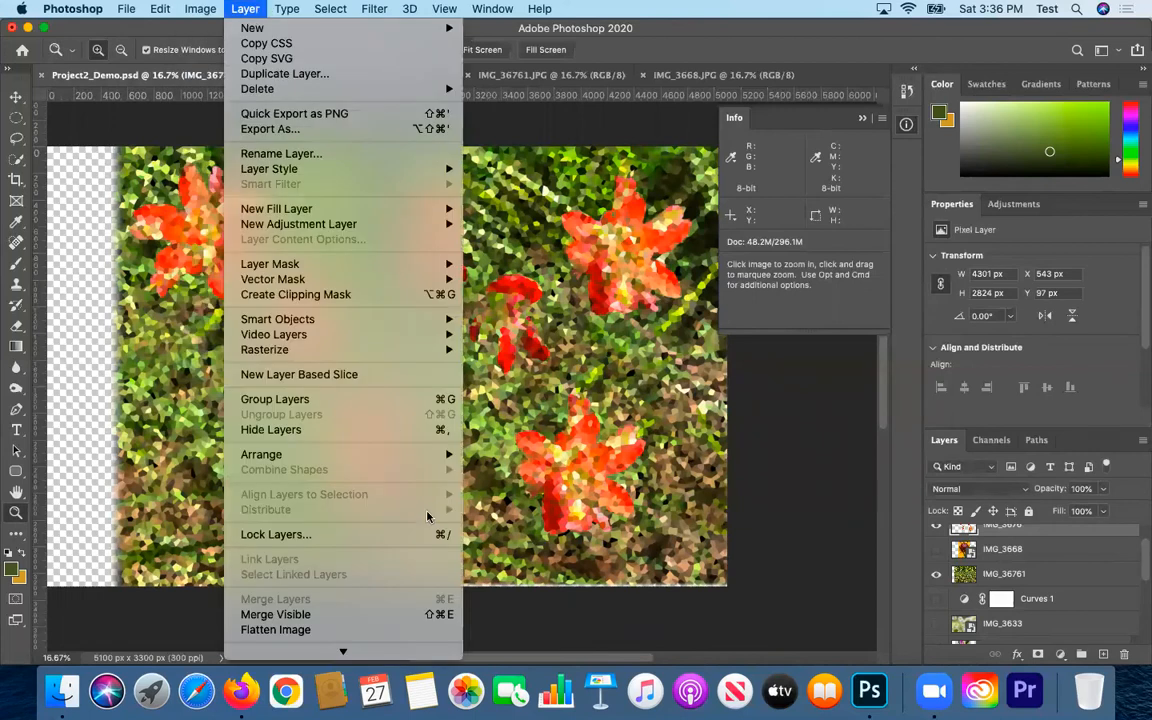
{"action": "left_click", "coordinate": [355, 615]}
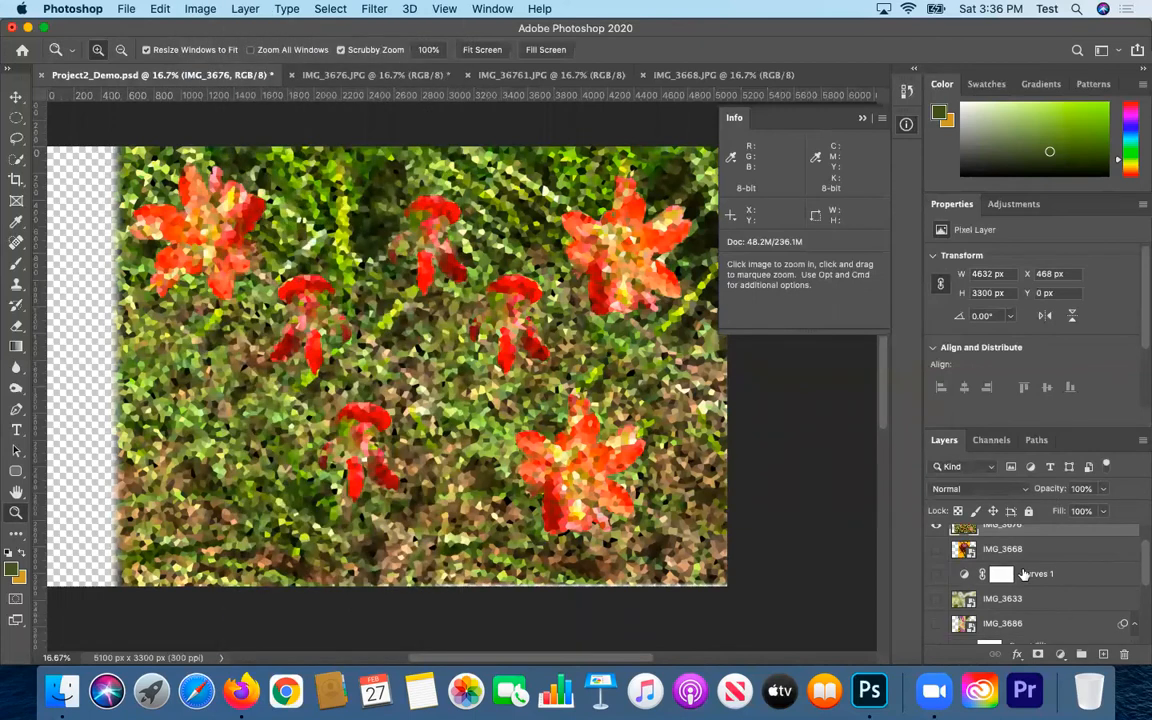
Make the IMG_3633, IMG_3686 and IMG_3672 layers visible beneath the merged layer
{"action": "scroll", "coordinate": [1134, 556], "scroll_direction": "down", "scroll_amount": 1}
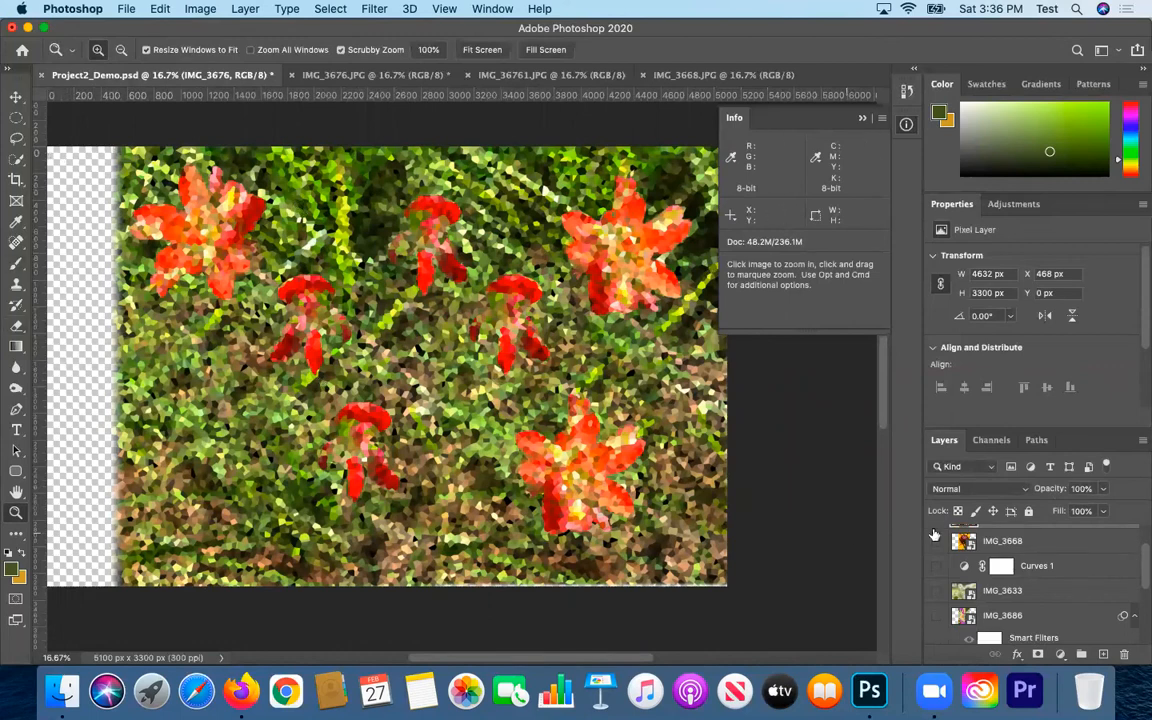
{"action": "left_click", "coordinate": [937, 592]}
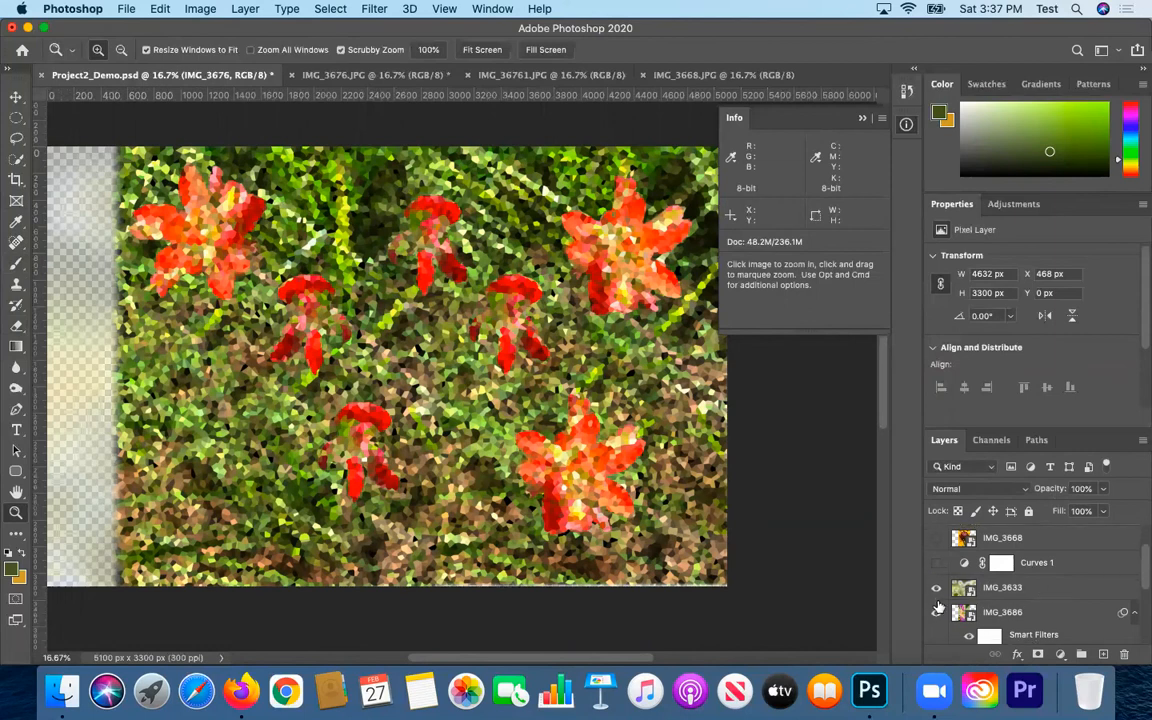
{"action": "scroll", "coordinate": [944, 615], "scroll_direction": "down", "scroll_amount": 3}
{"action": "left_click", "coordinate": [938, 622]}
{"action": "scroll", "coordinate": [938, 606], "scroll_direction": "down", "scroll_amount": 1}
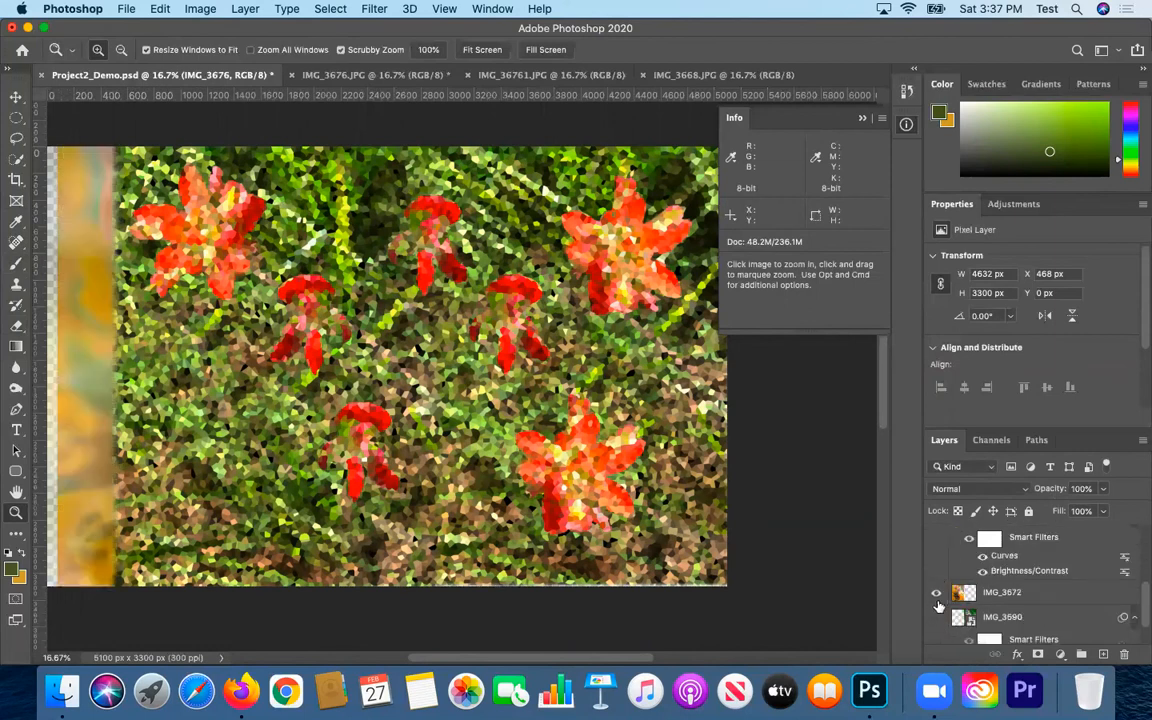
{"action": "scroll", "coordinate": [1035, 595], "scroll_direction": "up", "scroll_amount": 5}
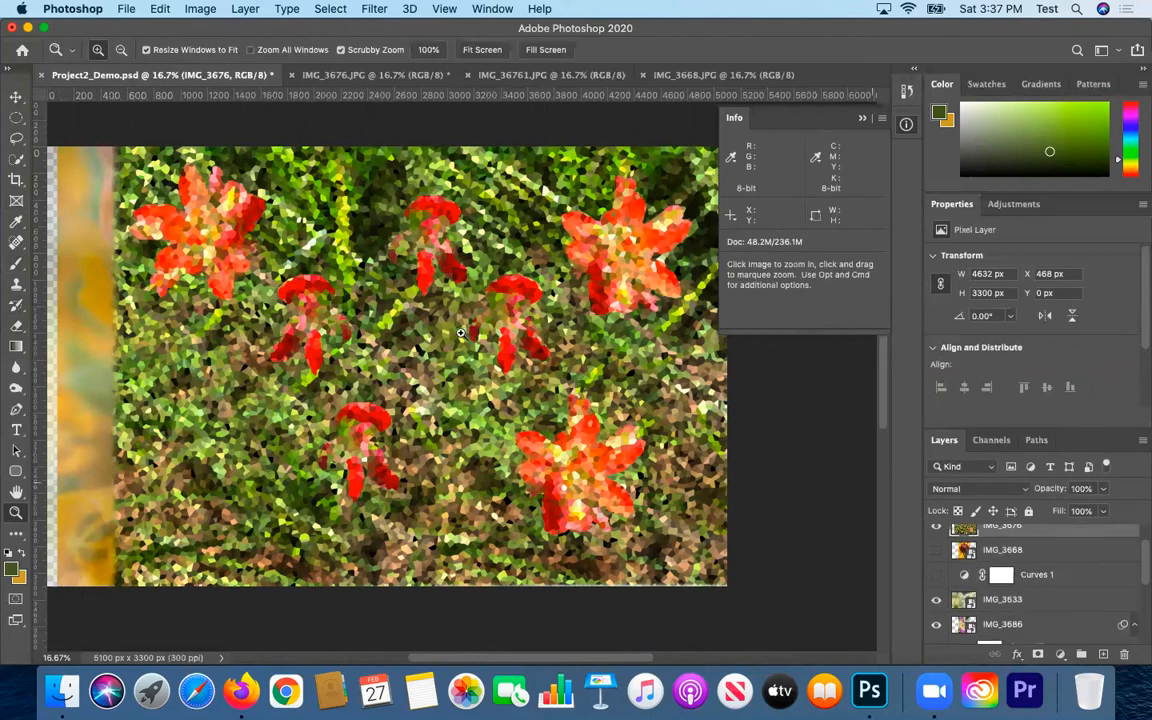
Move the merged IMG_3676 layer 234 px to the left and make the Layer 1 border visible
{"action": "key", "text": "v"}
{"action": "left_click_drag", "start_coordinate": [500, 352], "coordinate": [463, 355]}
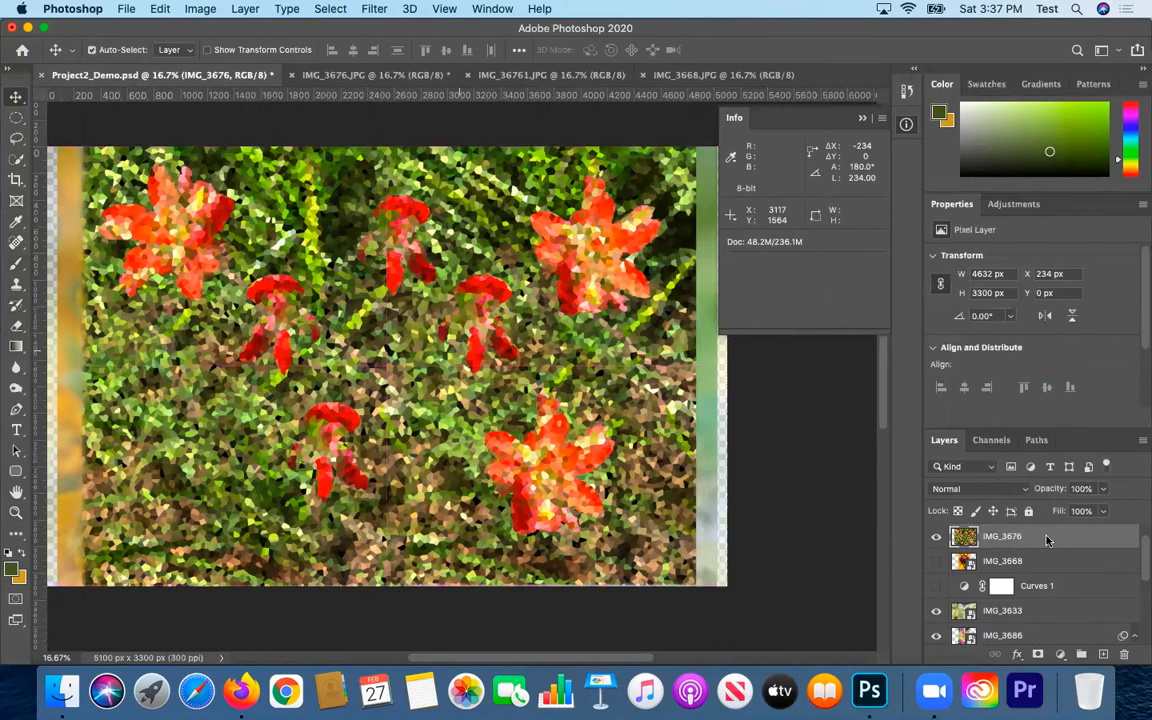
{"action": "scroll", "coordinate": [988, 605], "scroll_direction": "up", "scroll_amount": 2}
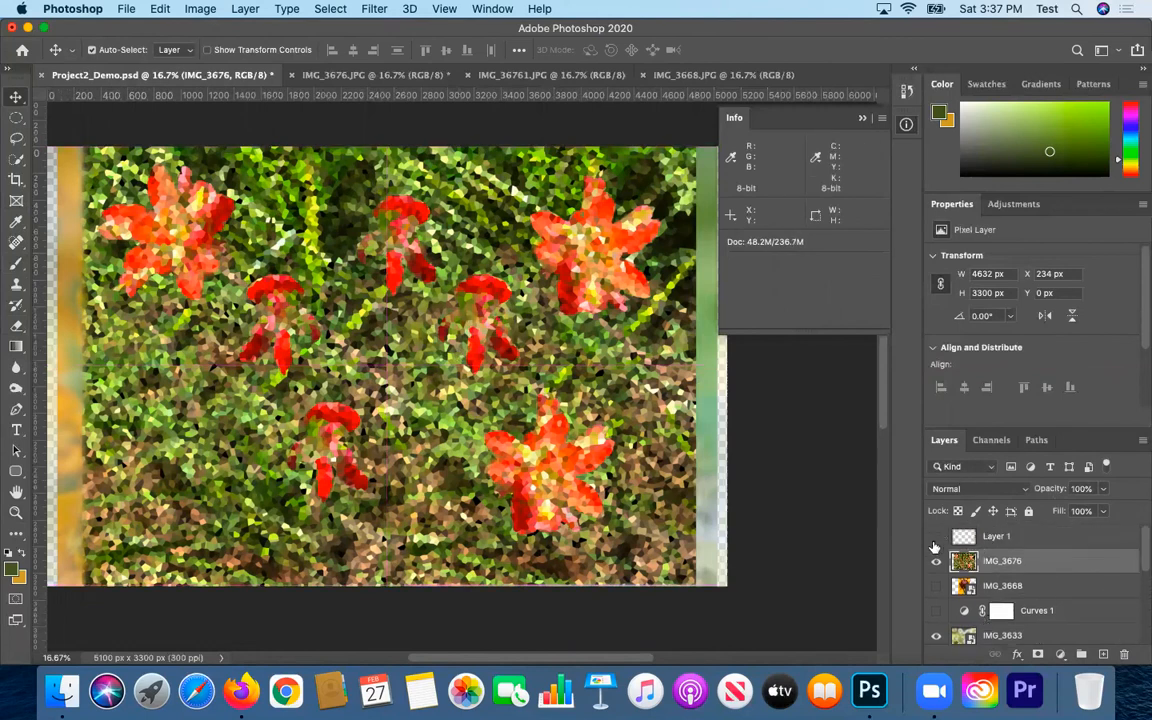
{"action": "left_click", "coordinate": [936, 537]}
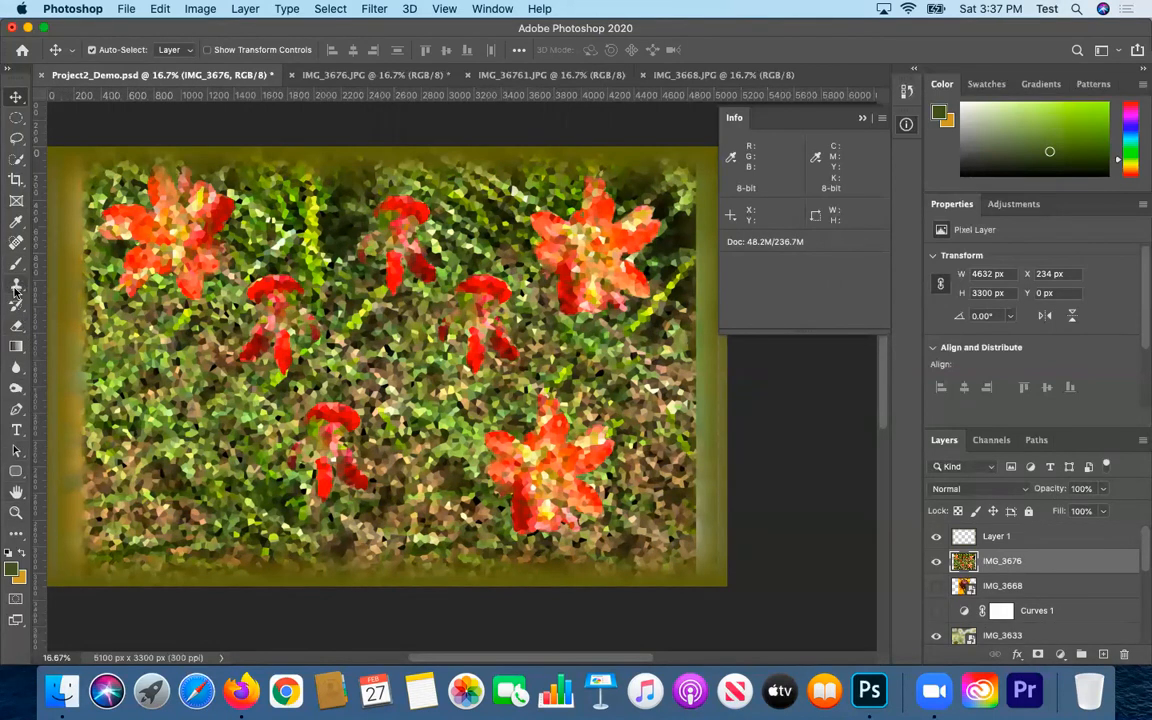
Try erasing a wide wavy band across the IMG_3676 layer with the Eraser at size 900, and undo it
{"action": "left_click", "coordinate": [16, 327]}
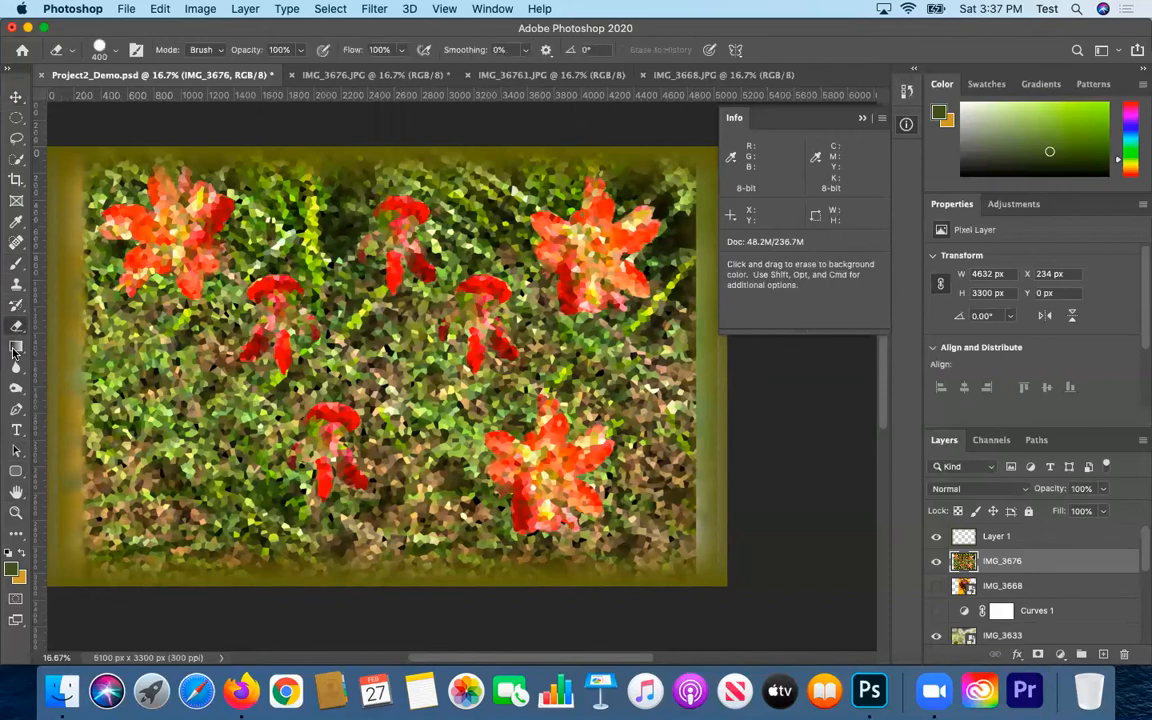
{"action": "key", "text": "bracketright"}
{"action": "key", "text": "bracketright"}
{"action": "key", "text": "bracketright"}
{"action": "key", "text": "bracketright"}
{"action": "key", "text": "bracketright"}
{"action": "key", "text": "bracketright"}
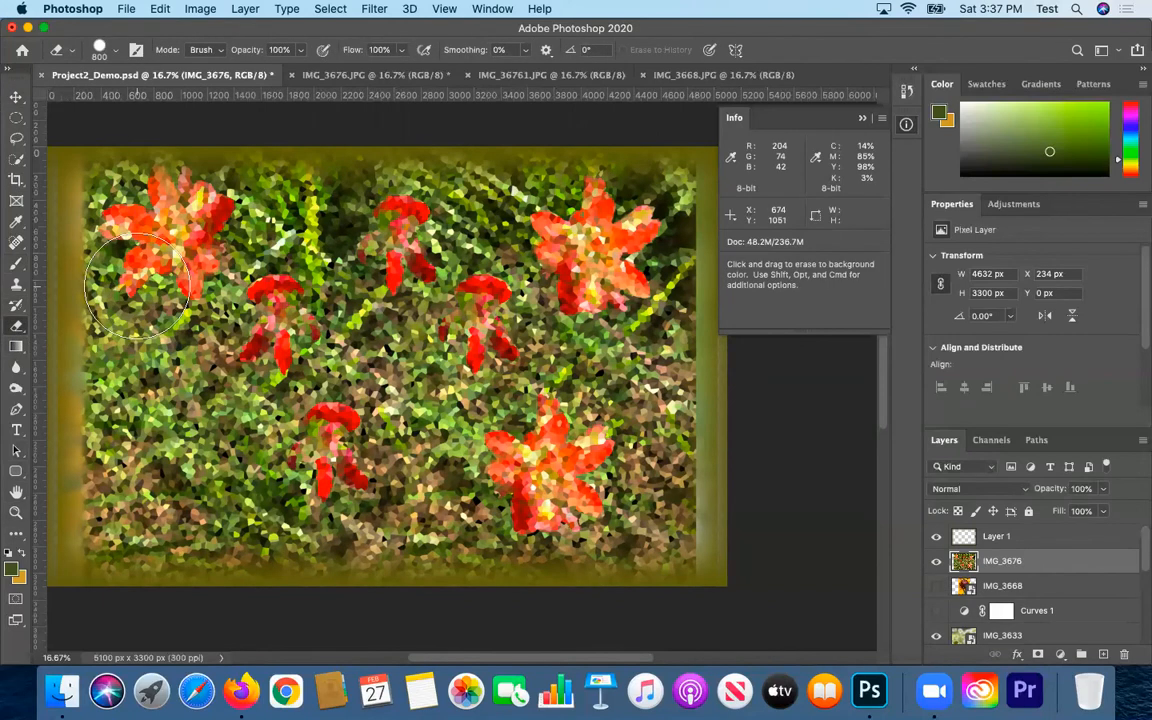
{"action": "mouse_move", "coordinate": [140, 215]}
{"action": "left_mouse_down"}
{"action": "mouse_move", "coordinate": [140, 375]}
{"action": "mouse_move", "coordinate": [445, 280]}
{"action": "mouse_move", "coordinate": [490, 390]}
{"action": "mouse_move", "coordinate": [700, 480]}
{"action": "left_mouse_up"}
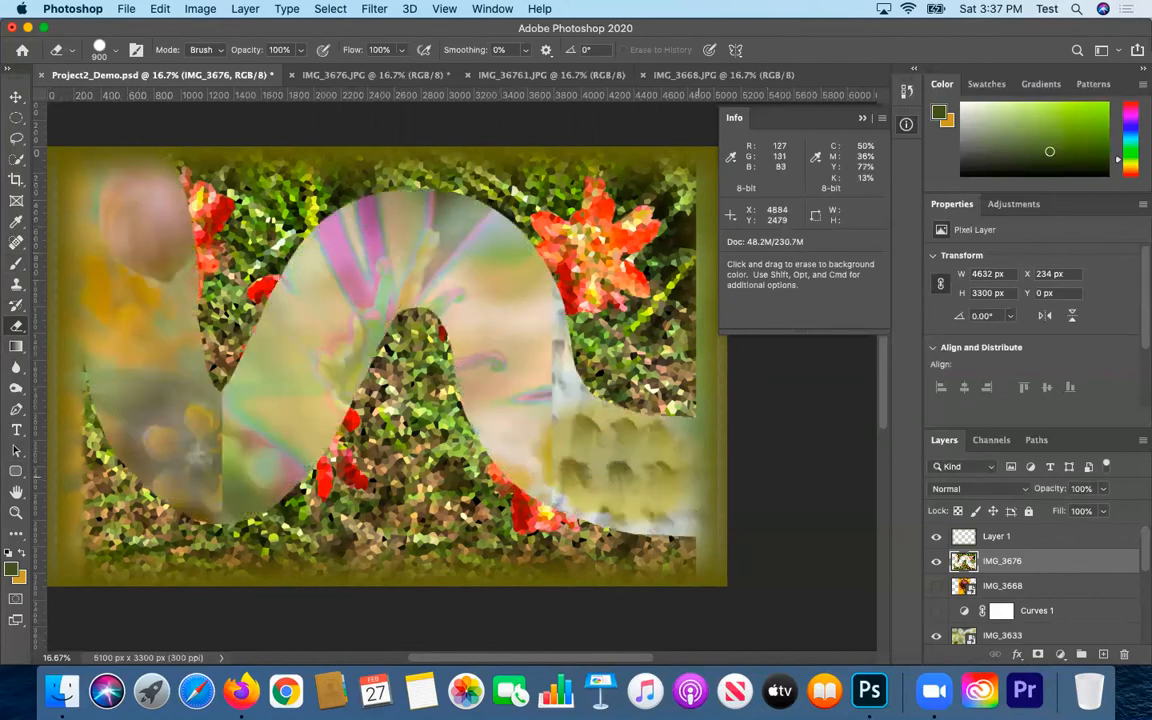
{"action": "key", "text": "super+z"}
Try erasing diagonal zigzag streaks across the IMG_3676 layer with the Eraser at size 400, and undo the last stroke
{"action": "key", "text": "bracketleft"}
{"action": "key", "text": "bracketleft"}
{"action": "key", "text": "bracketleft"}
{"action": "key", "text": "bracketleft"}
{"action": "key", "text": "bracketleft"}
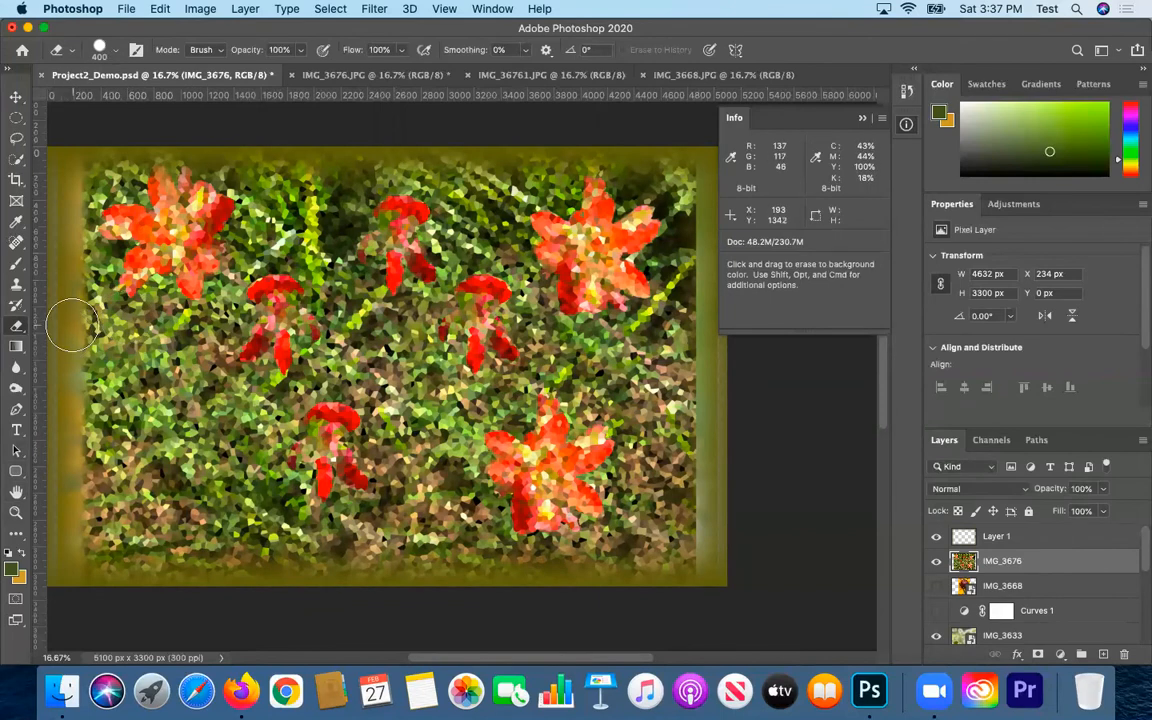
{"action": "mouse_move", "coordinate": [76, 268]}
{"action": "left_mouse_down"}
{"action": "mouse_move", "coordinate": [242, 140]}
{"action": "mouse_move", "coordinate": [68, 372]}
{"action": "mouse_move", "coordinate": [343, 229]}
{"action": "mouse_move", "coordinate": [560, 175]}
{"action": "left_mouse_up"}
{"action": "mouse_move", "coordinate": [338, 413]}
{"action": "left_mouse_down"}
{"action": "mouse_move", "coordinate": [381, 452]}
{"action": "mouse_move", "coordinate": [722, 291]}
{"action": "mouse_move", "coordinate": [515, 582]}
{"action": "mouse_move", "coordinate": [651, 506]}
{"action": "mouse_move", "coordinate": [855, 470]}
{"action": "left_mouse_up"}
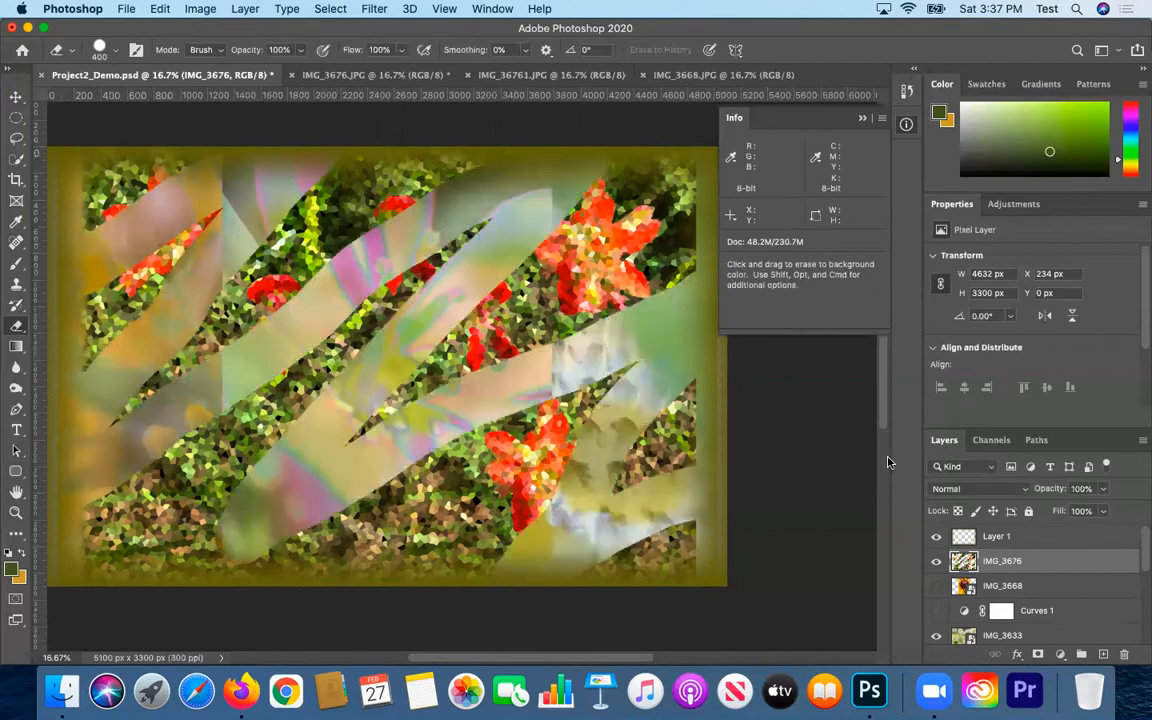
{"action": "key", "text": "super+z"}
Try erasing long curved diagonal bands from the IMG_3676 layer with the size 400 Eraser, and undo them all
{"action": "mouse_move", "coordinate": [725, 493]}
{"action": "left_mouse_down"}
{"action": "mouse_move", "coordinate": [715, 504]}
{"action": "mouse_move", "coordinate": [720, 334]}
{"action": "mouse_move", "coordinate": [551, 396]}
{"action": "mouse_move", "coordinate": [618, 198]}
{"action": "mouse_move", "coordinate": [127, 491]}
{"action": "left_mouse_up"}
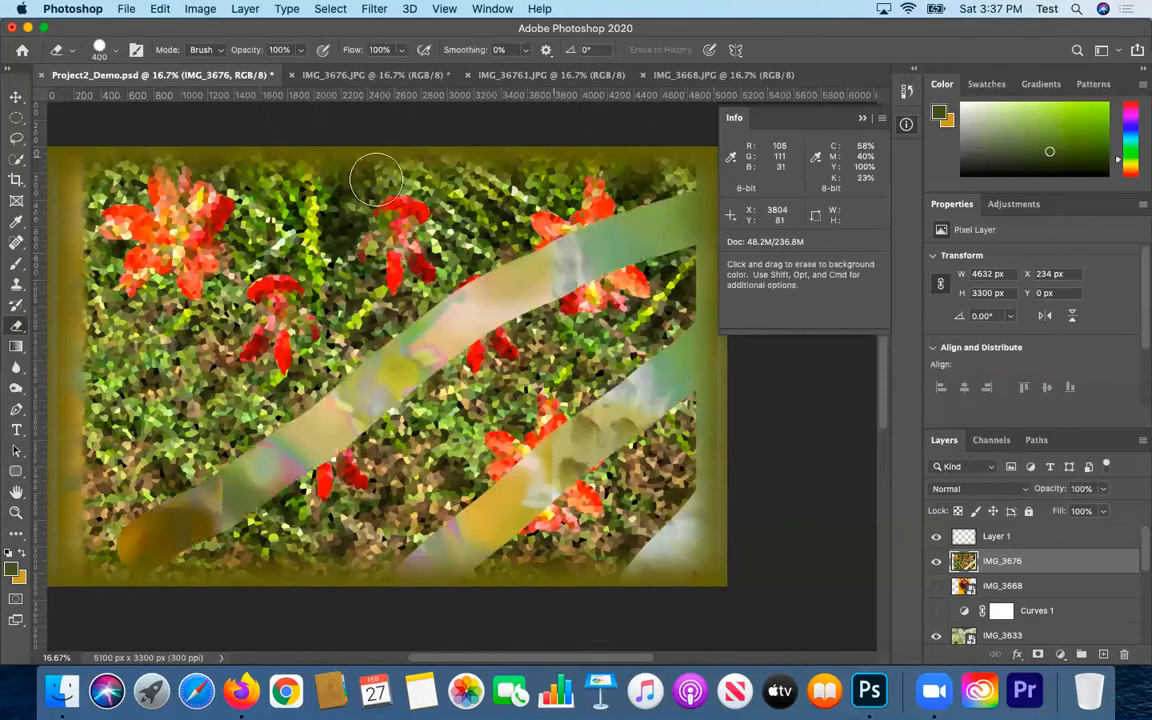
{"action": "left_click_drag", "start_coordinate": [376, 178], "coordinate": [90, 280]}
{"action": "mouse_move", "coordinate": [280, 293]}
{"action": "left_mouse_down"}
{"action": "mouse_move", "coordinate": [128, 330]}
{"action": "mouse_move", "coordinate": [100, 360]}
{"action": "left_mouse_up"}
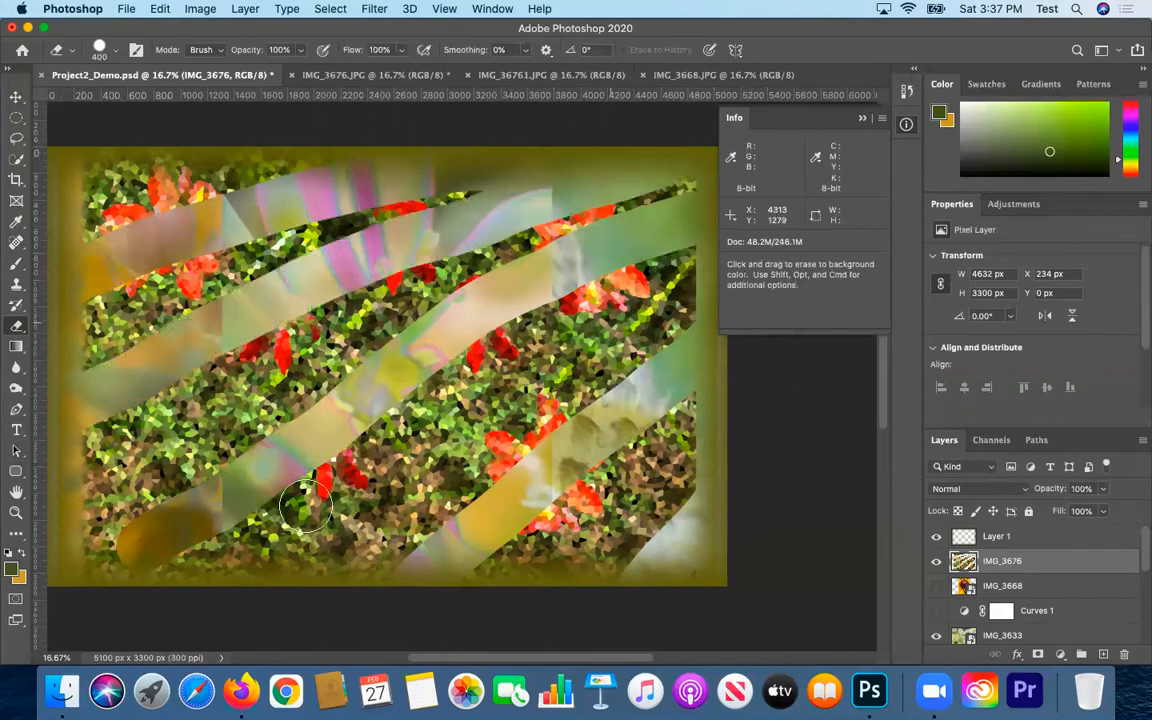
{"action": "key", "text": "super+z"}
{"action": "key", "text": "super+z"}
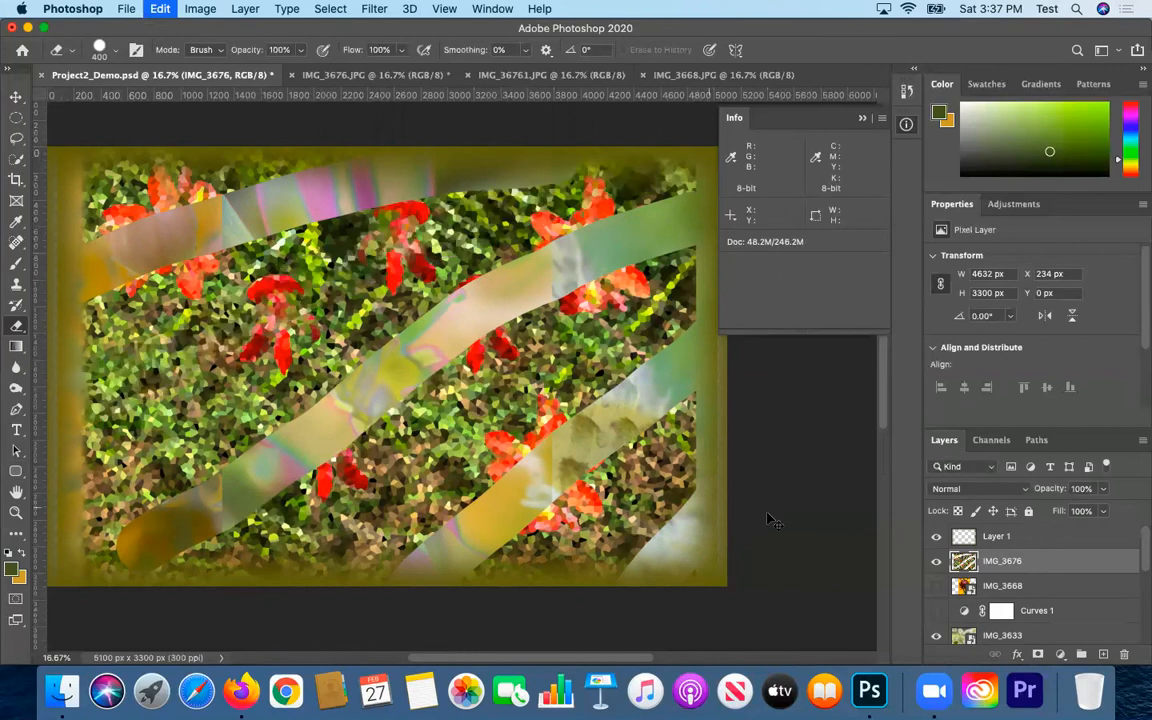
{"action": "key", "text": "super+z"}
{"action": "key", "text": "super+z"}
{"action": "key", "text": "super+z"}
{"action": "key", "text": "super+z"}
{"action": "key", "text": "super+z"}
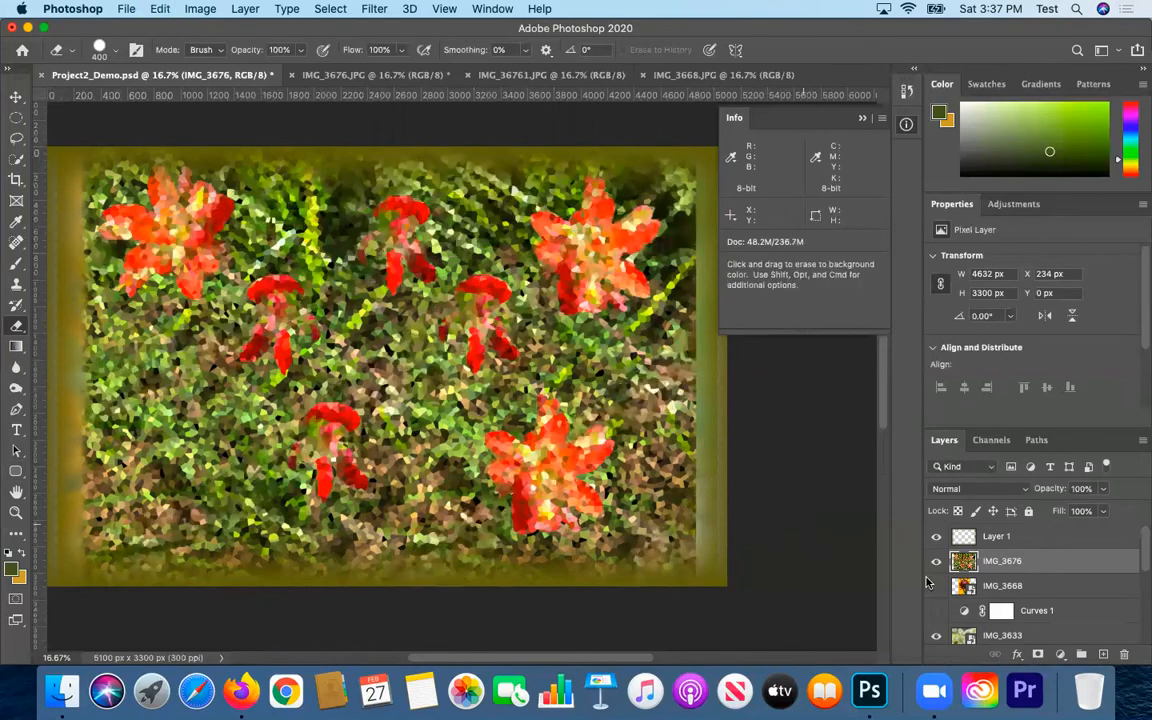
Reduce the Eraser brush size to 175
{"action": "key", "text": "bracketleft"}
{"action": "key", "text": "bracketleft"}
{"action": "key", "text": "bracketleft"}
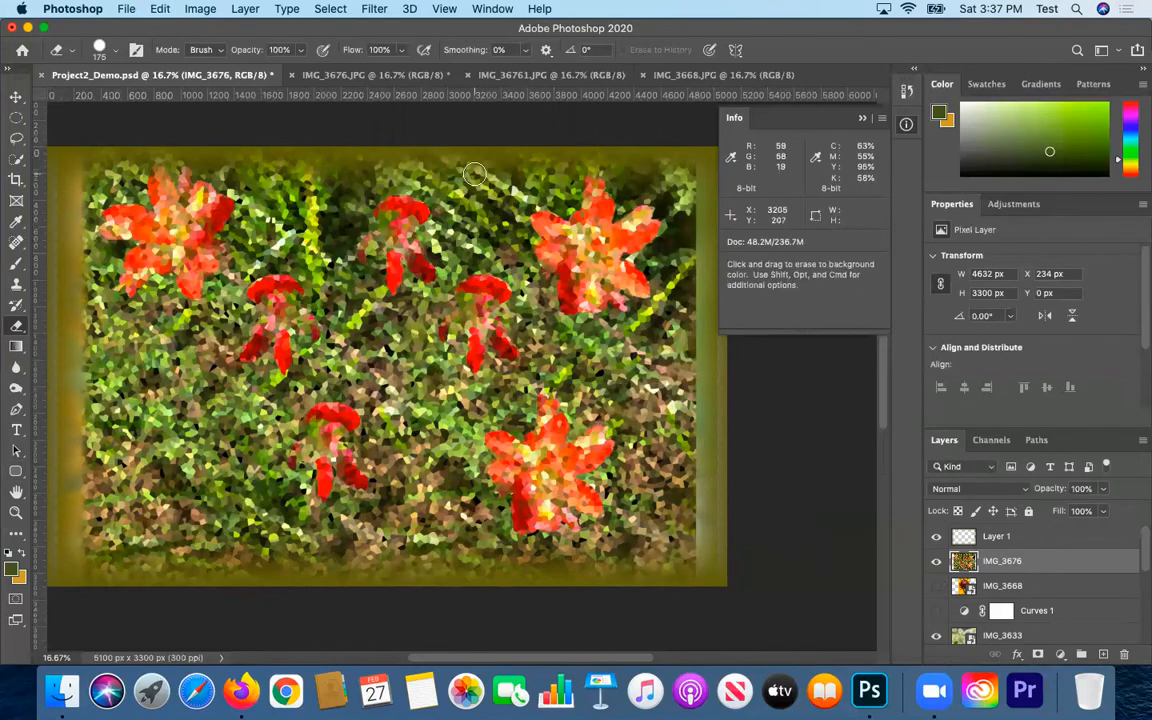
Try erasing connected vertical stripes from the right half of the IMG_3676 layer, and undo the strokes and Layer 1's visibility change
{"action": "left_click_drag", "start_coordinate": [640, 141], "coordinate": [659, 610]}
{"action": "mouse_move", "coordinate": [580, 147]}
{"action": "left_mouse_down"}
{"action": "mouse_move", "coordinate": [530, 460]}
{"action": "mouse_move", "coordinate": [555, 624]}
{"action": "left_mouse_up"}
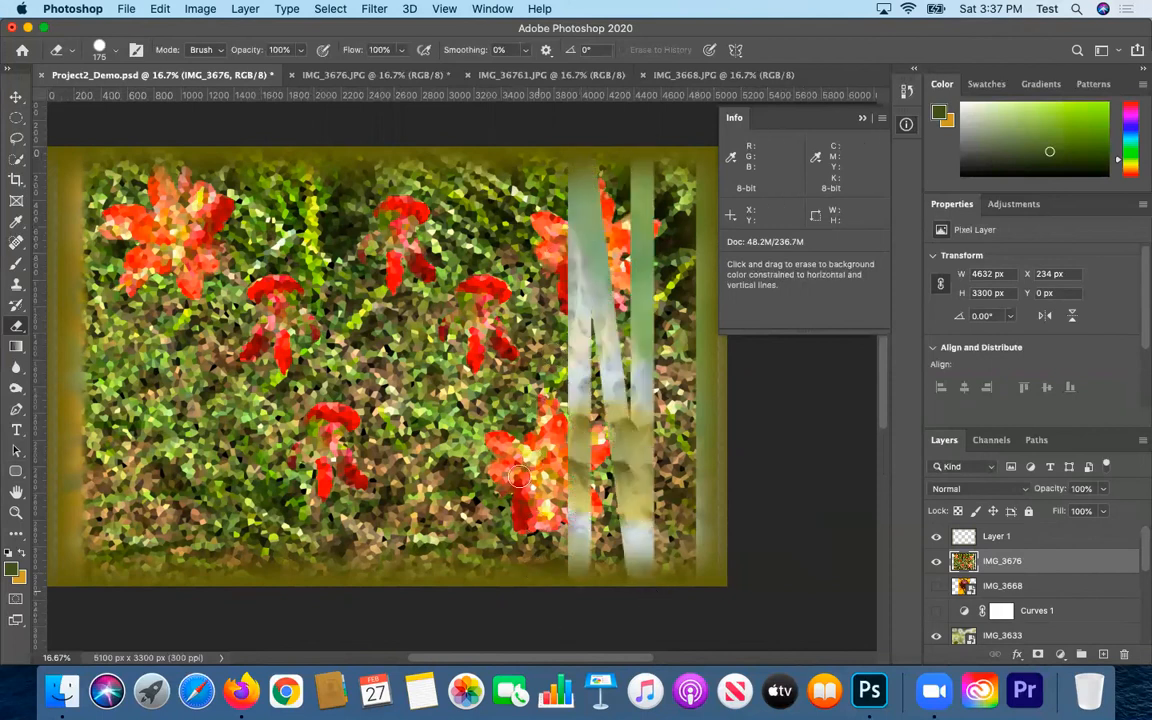
{"action": "mouse_move", "coordinate": [495, 132]}
{"action": "left_mouse_down"}
{"action": "mouse_move", "coordinate": [469, 285]}
{"action": "mouse_move", "coordinate": [472, 594]}
{"action": "left_mouse_up"}
{"action": "mouse_move", "coordinate": [428, 138]}
{"action": "left_mouse_down"}
{"action": "mouse_move", "coordinate": [393, 408]}
{"action": "mouse_move", "coordinate": [399, 643]}
{"action": "left_mouse_up"}
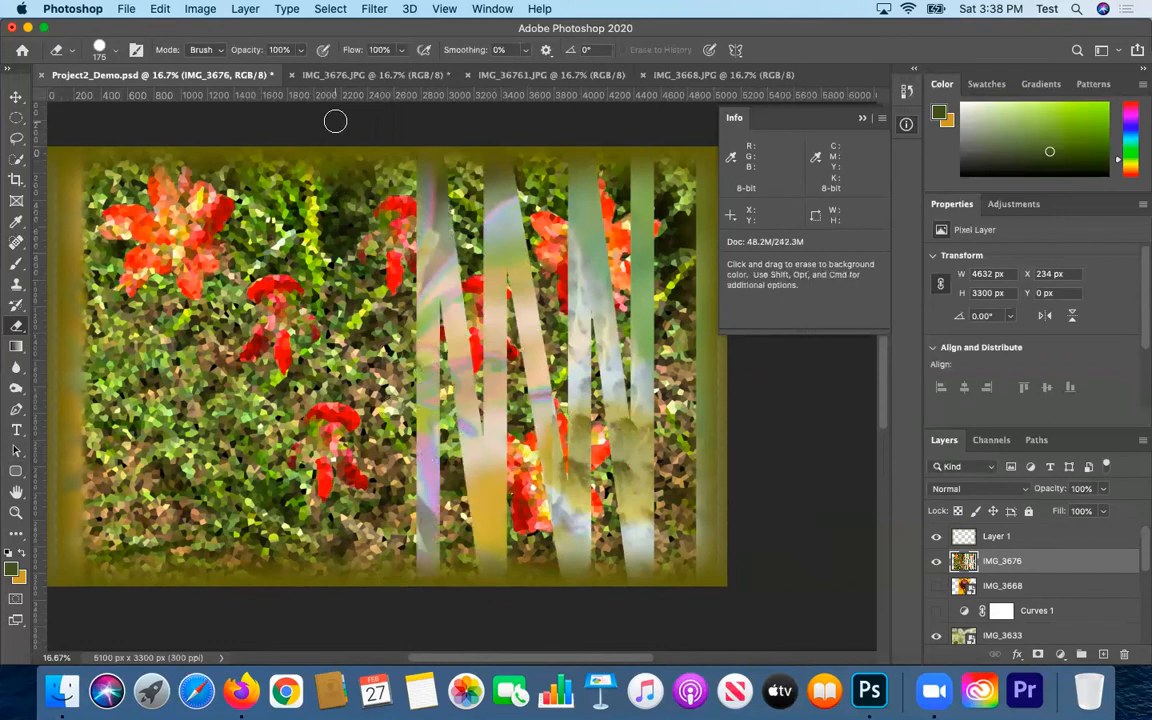
{"action": "key", "text": "super+z"}
{"action": "key", "text": "super+z"}
{"action": "key", "text": "super+z"}
{"action": "key", "text": "super+z"}
{"action": "key", "text": "super+z"}
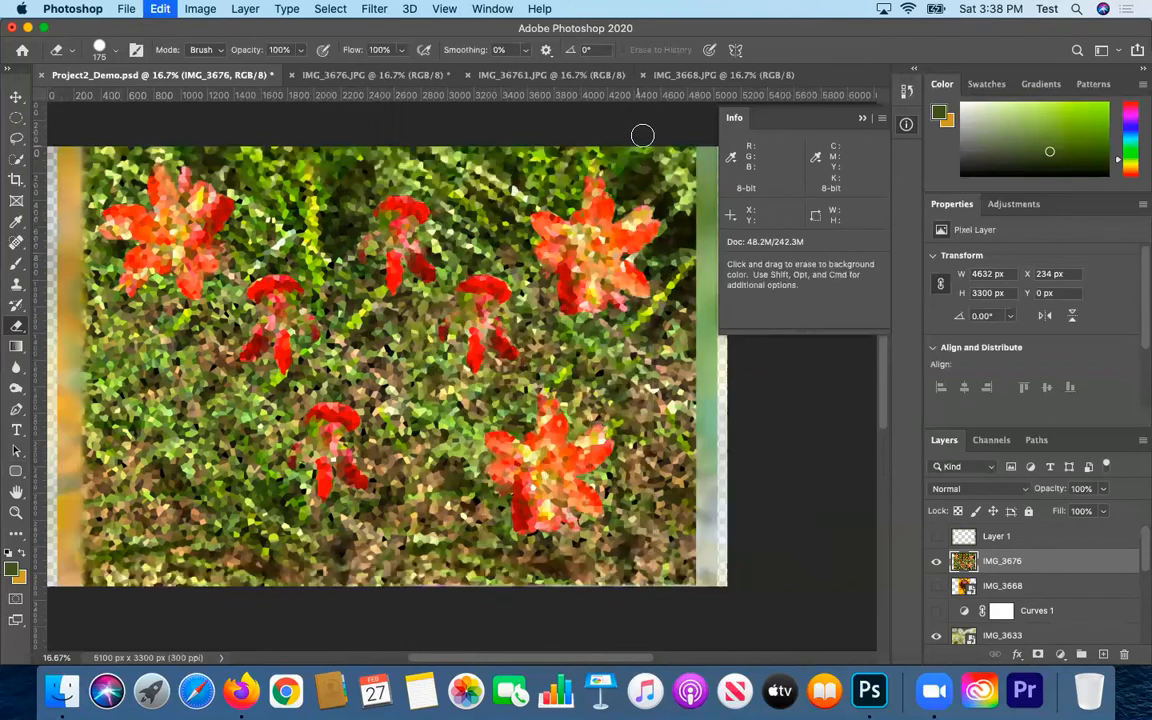
Erase four separate straight vertical stripes through the right half of the IMG_3676 layer, undoing any slanted strokes
{"action": "left_click_drag", "start_coordinate": [638, 138], "coordinate": [625, 604]}
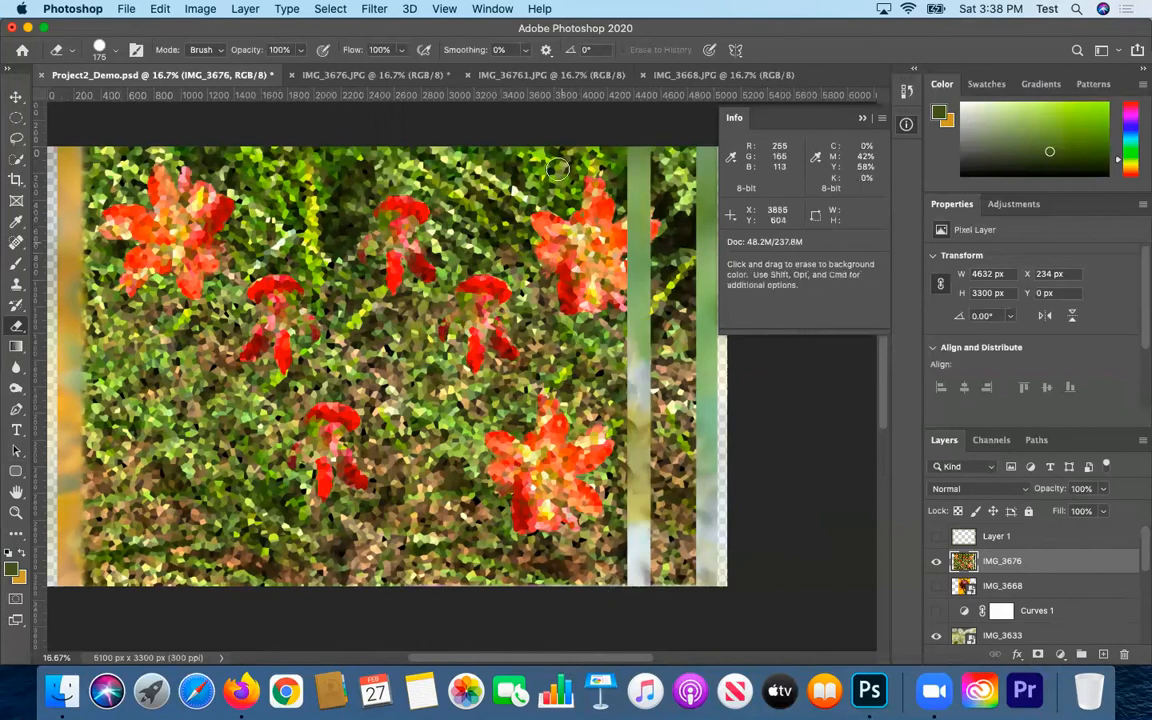
{"action": "left_click_drag", "start_coordinate": [568, 135], "coordinate": [530, 520]}
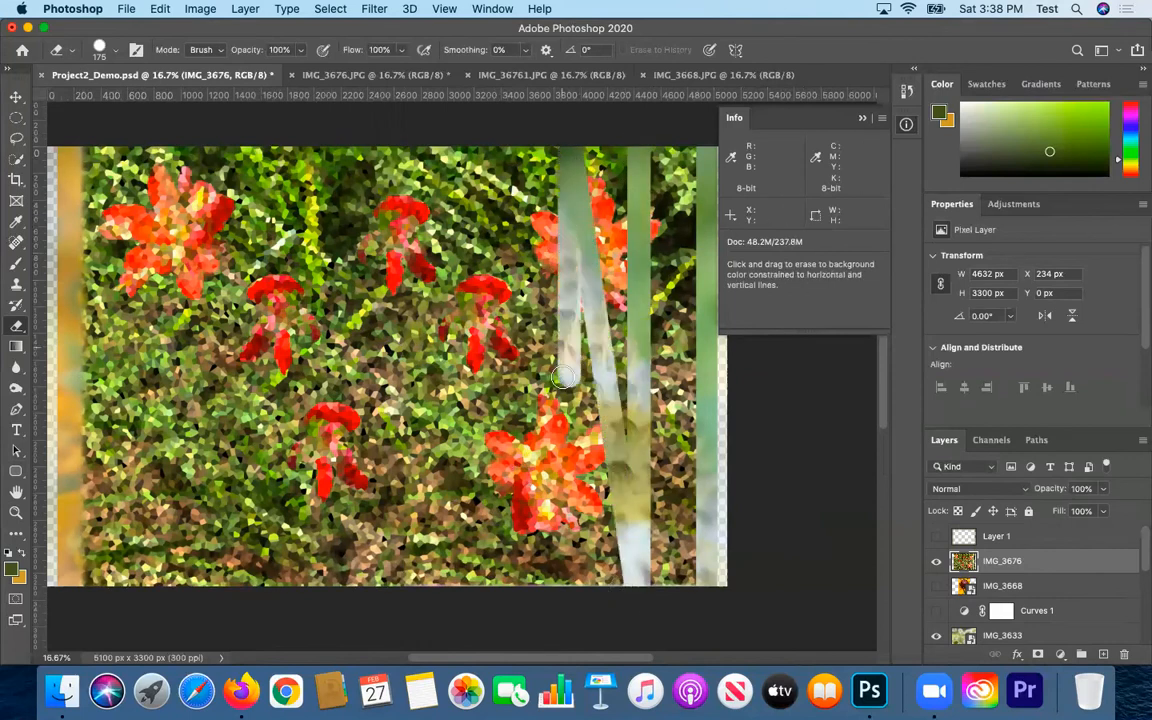
{"action": "key", "text": "super+z"}
{"action": "left_click_drag", "start_coordinate": [559, 130], "coordinate": [556, 599]}
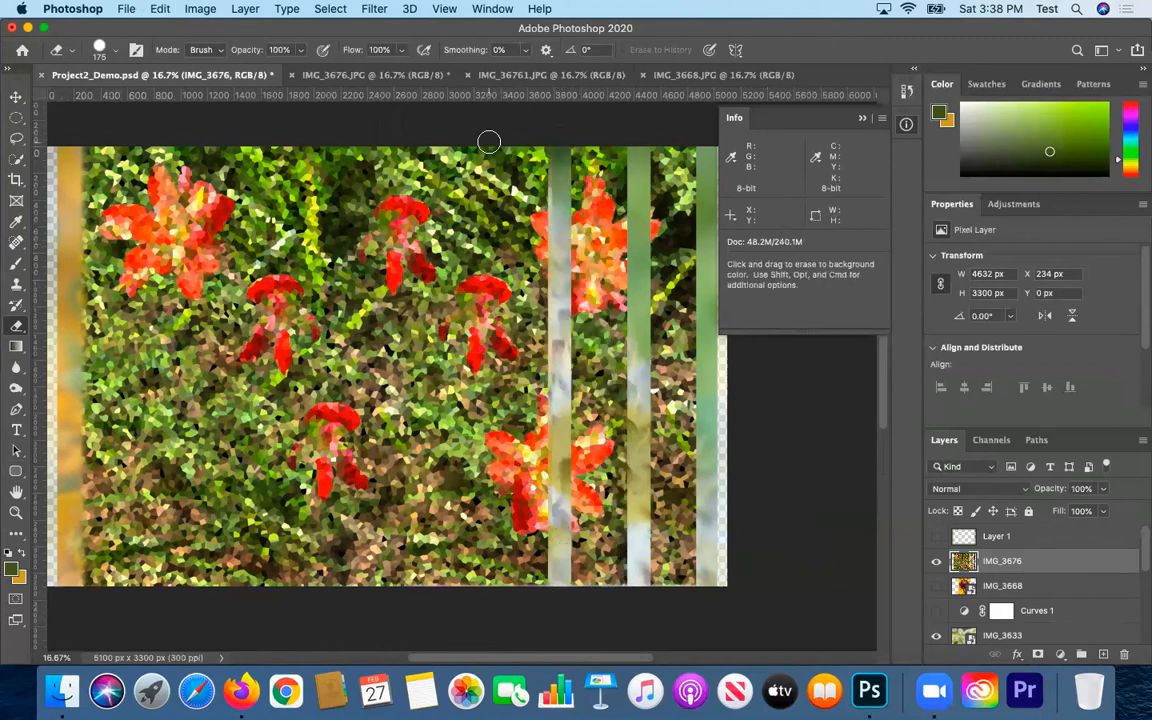
{"action": "left_click_drag", "start_coordinate": [489, 150], "coordinate": [476, 508]}
{"action": "key", "text": "super+z"}
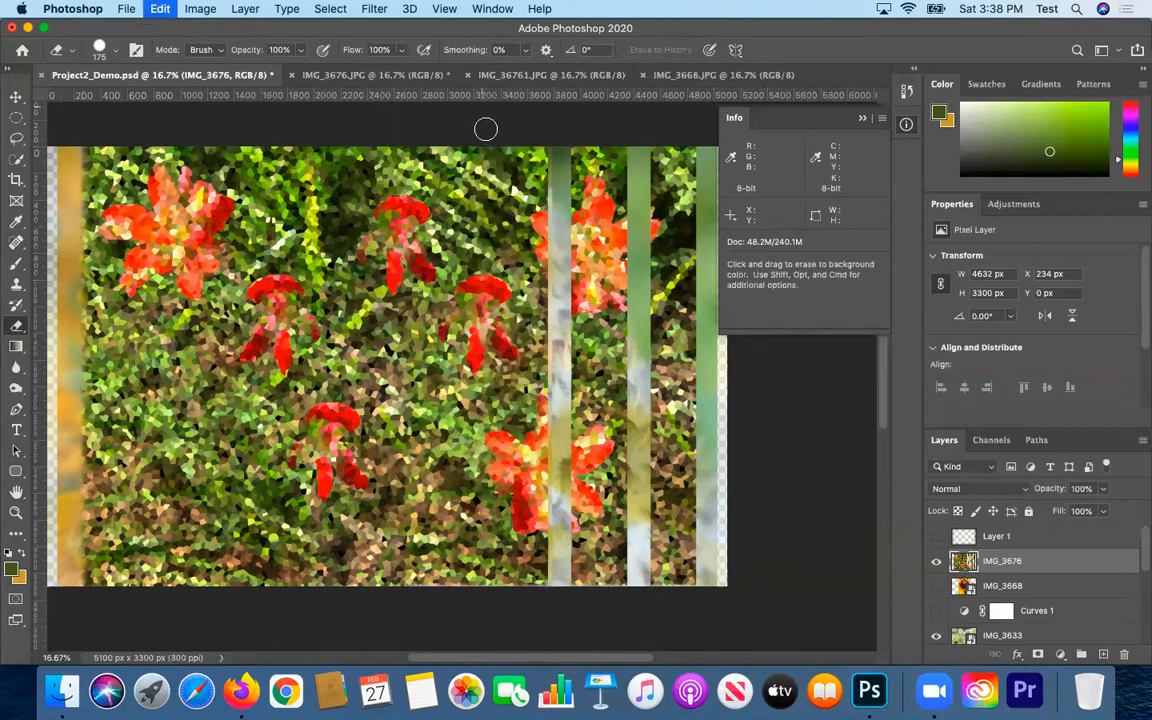
{"action": "left_click_drag", "start_coordinate": [487, 134], "coordinate": [478, 590]}
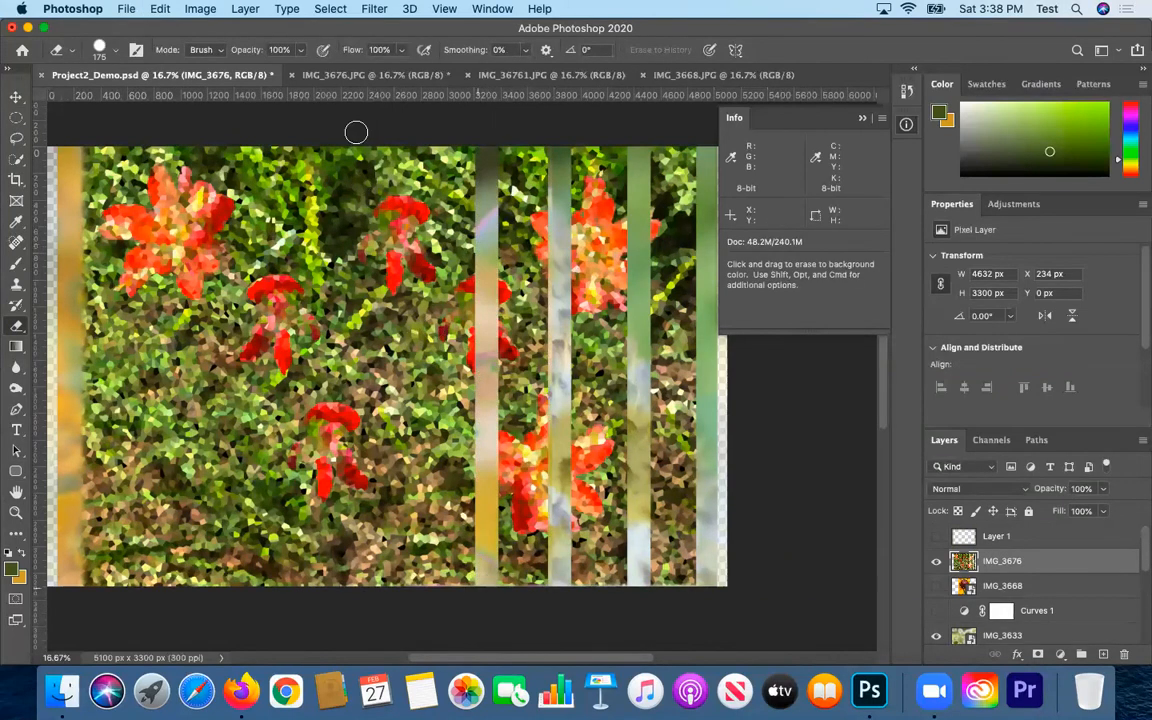
{"action": "left_click_drag", "start_coordinate": [408, 160], "coordinate": [402, 585]}
Erase five more straight vertical stripes through the left half of the IMG_3676 layer, redoing the uneven one
{"action": "scroll", "coordinate": [390, 500], "scroll_direction": "down", "scroll_amount": 3}
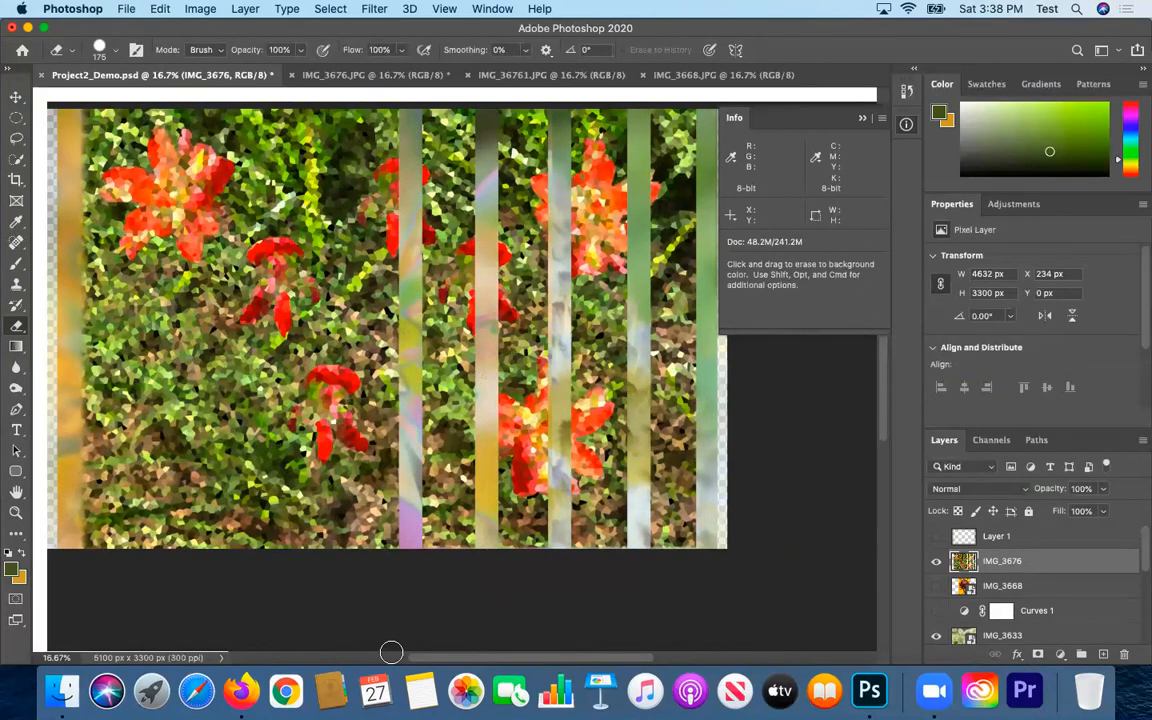
{"action": "scroll", "coordinate": [384, 340], "scroll_direction": "up", "scroll_amount": 3}
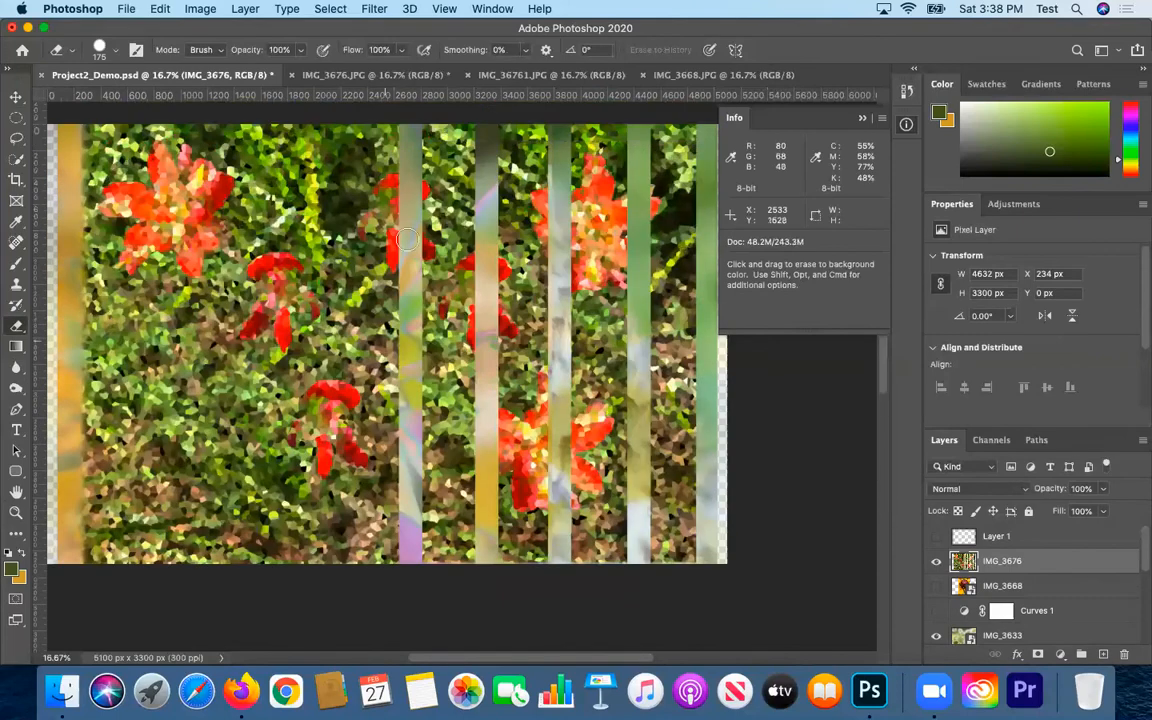
{"action": "left_click_drag", "start_coordinate": [343, 113], "coordinate": [341, 568]}
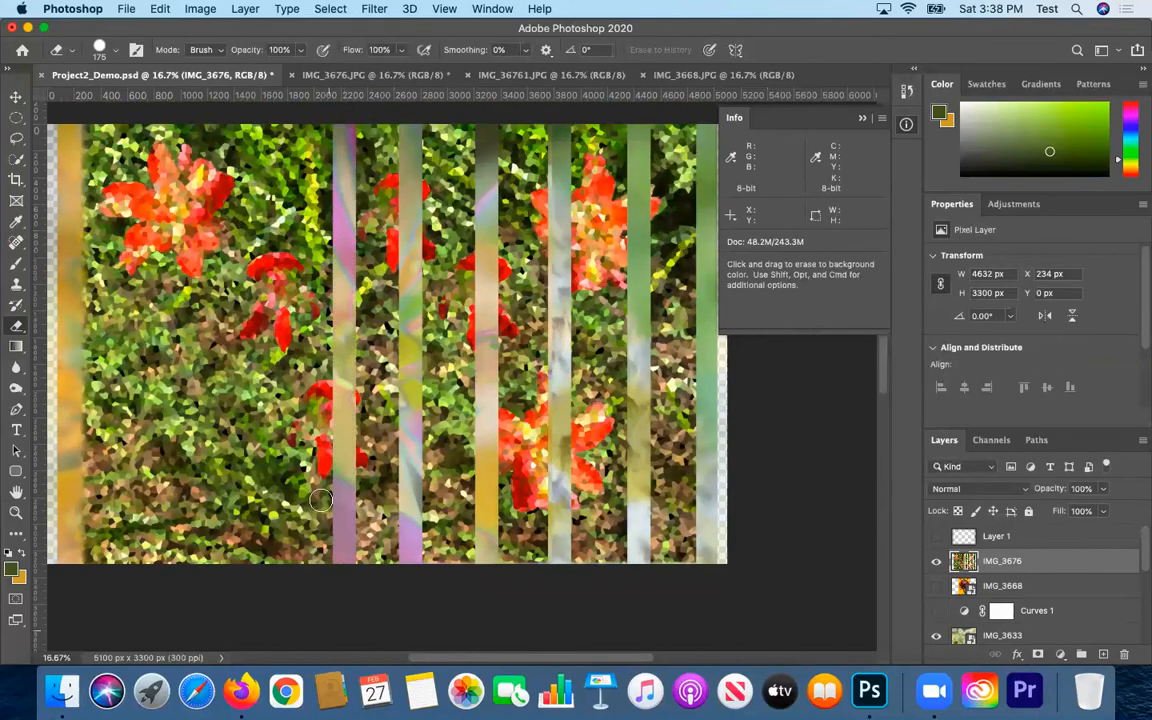
{"action": "left_click_drag", "start_coordinate": [278, 121], "coordinate": [252, 576]}
{"action": "key", "text": "super+z"}
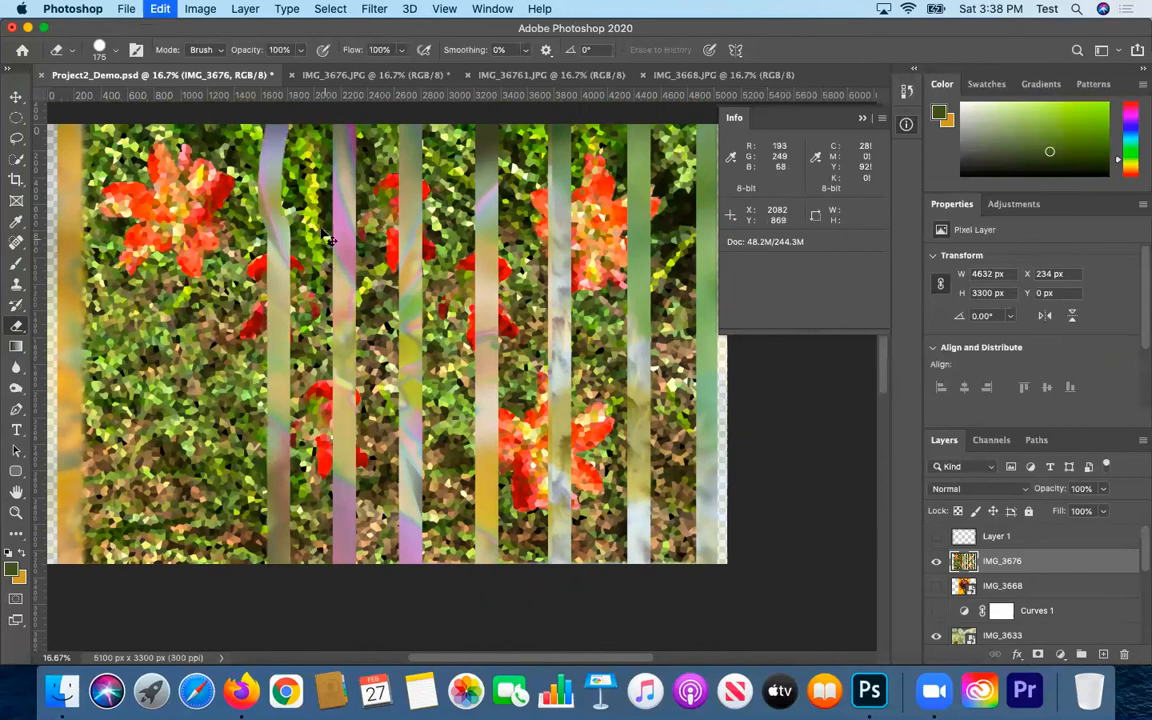
{"action": "left_click_drag", "start_coordinate": [284, 116], "coordinate": [283, 571]}
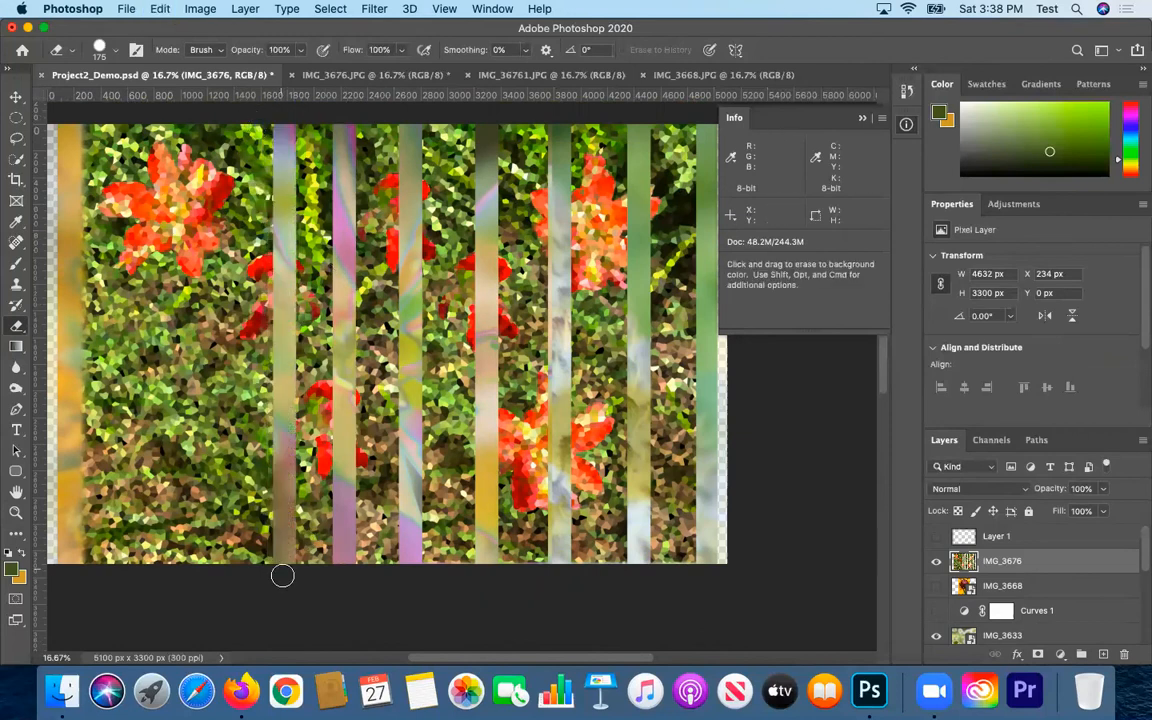
{"action": "mouse_move", "coordinate": [232, 116]}
{"action": "left_mouse_down"}
{"action": "mouse_move", "coordinate": [232, 500]}
{"action": "mouse_move", "coordinate": [218, 590]}
{"action": "left_mouse_up"}
{"action": "left_click_drag", "start_coordinate": [165, 117], "coordinate": [170, 580]}
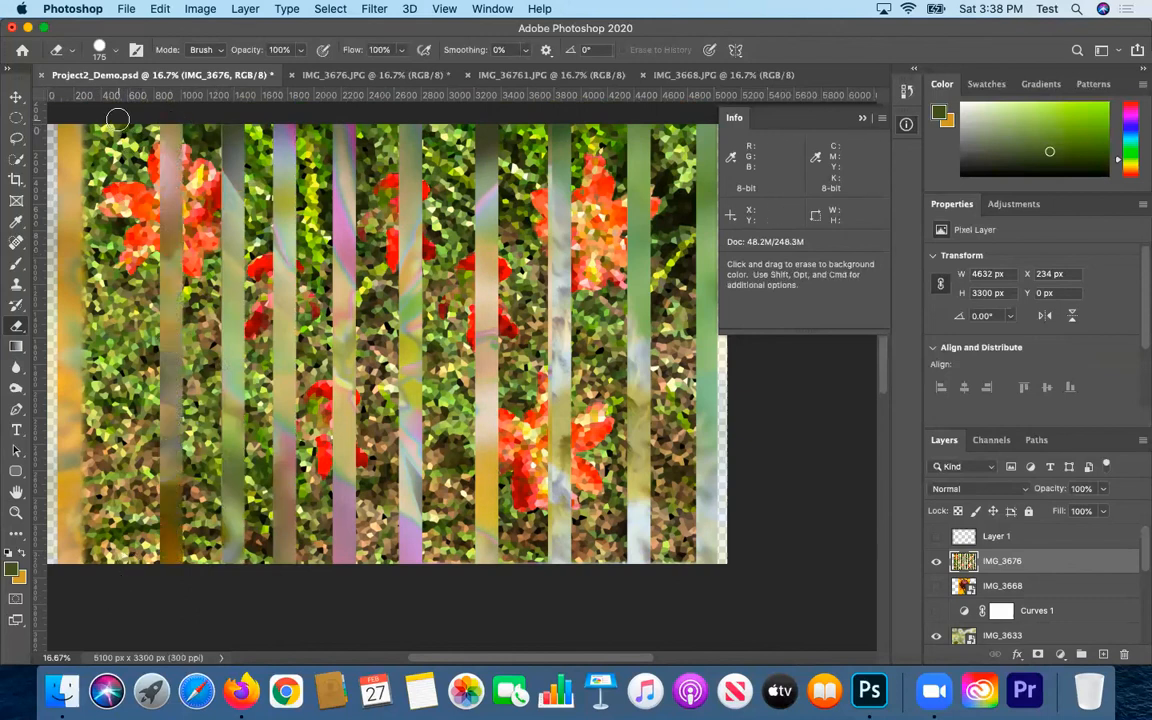
{"action": "left_click_drag", "start_coordinate": [117, 119], "coordinate": [62, 599]}
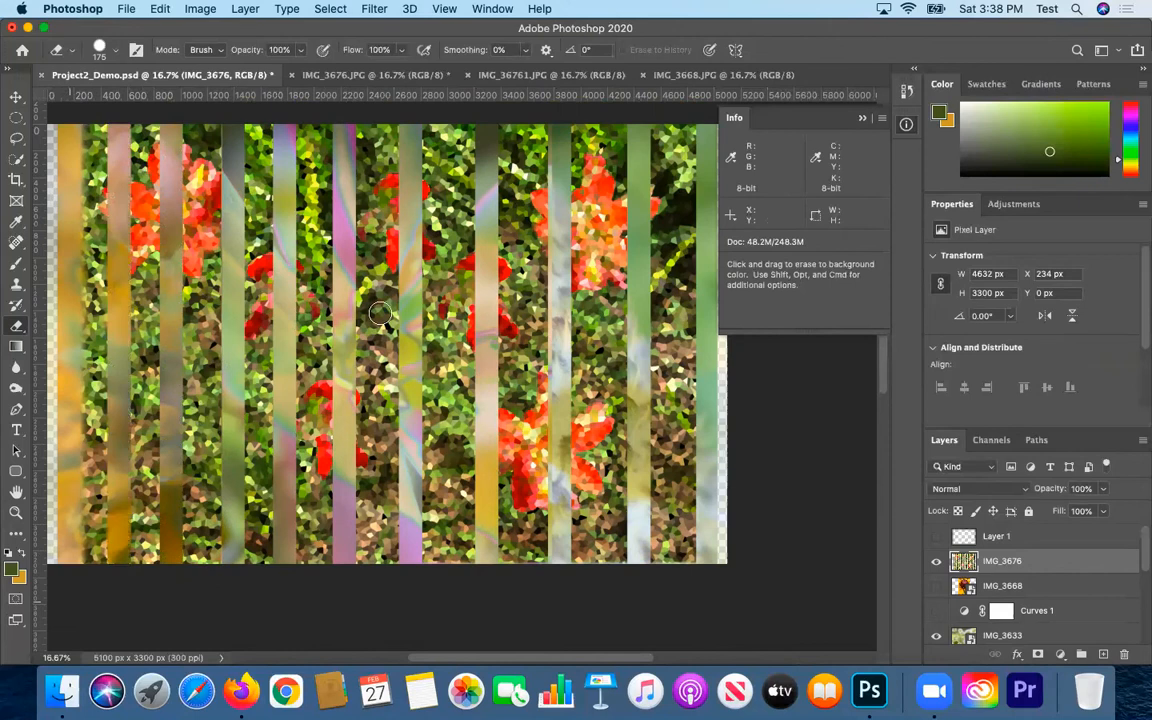
Erase a straight vertical strip along the right edge of the IMG_3676 layer and make the Layer 1 border visible
{"action": "left_click", "coordinate": [669, 143], "text": "shift"}
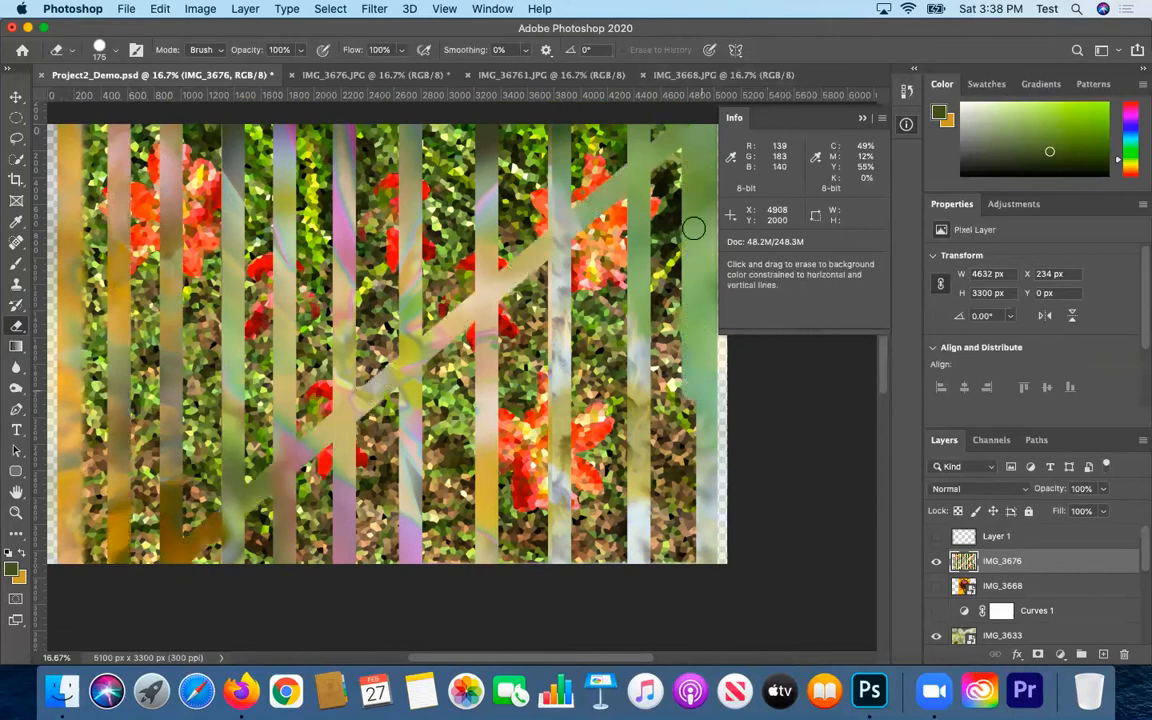
{"action": "key", "text": "super+z"}
{"action": "mouse_move", "coordinate": [627, 108]}
{"action": "left_mouse_down"}
{"action": "mouse_move", "coordinate": [611, 437]}
{"action": "mouse_move", "coordinate": [591, 560]}
{"action": "left_mouse_up"}
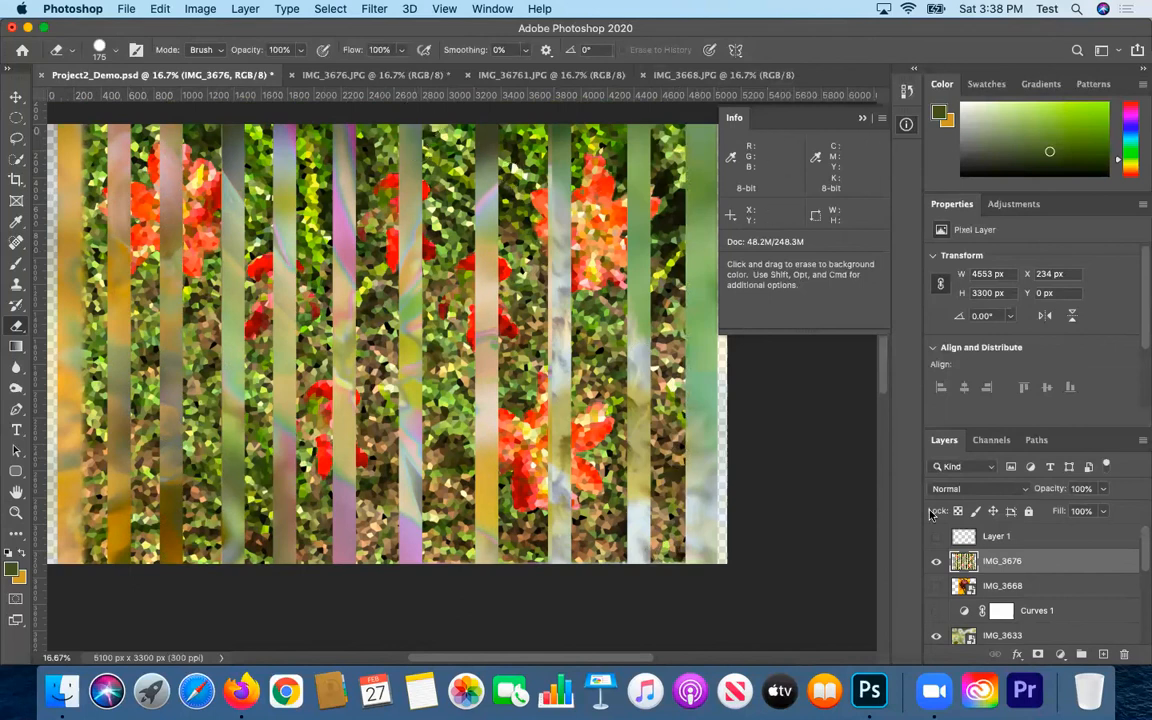
{"action": "left_click", "coordinate": [937, 535]}
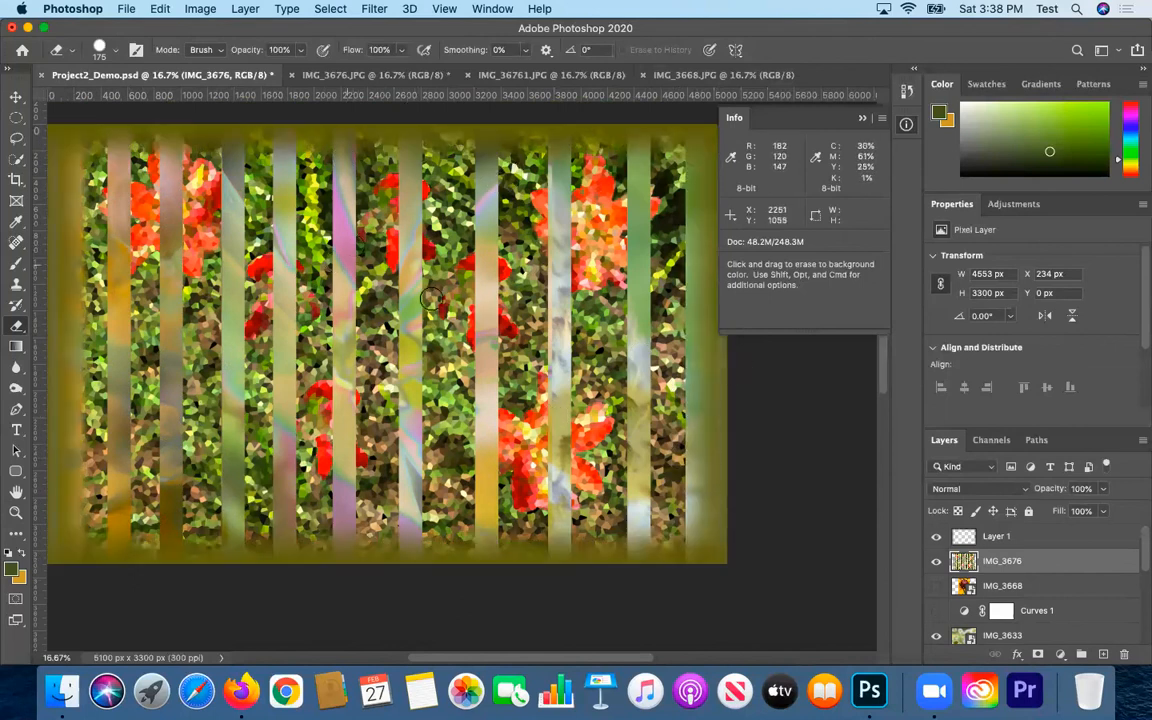
Flatten all layers of the composite into a single background, discarding the hidden layers
{"action": "scroll", "coordinate": [1065, 620], "scroll_direction": "down", "scroll_amount": 5}
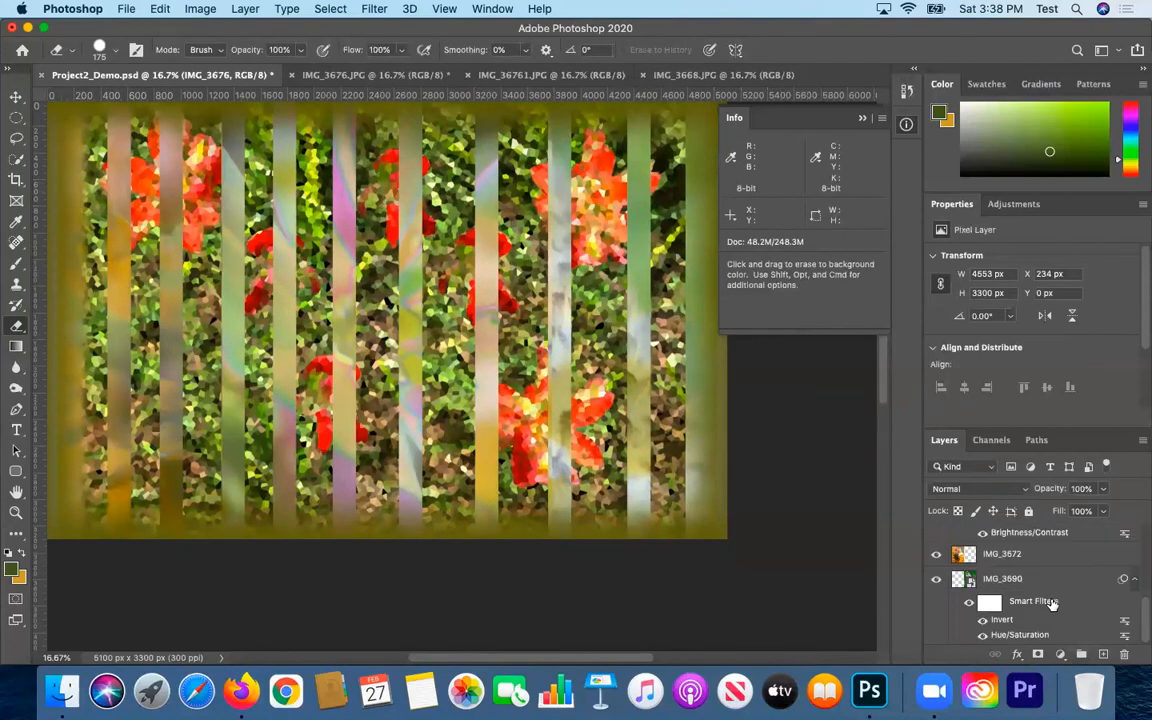
{"action": "left_click", "coordinate": [245, 9]}
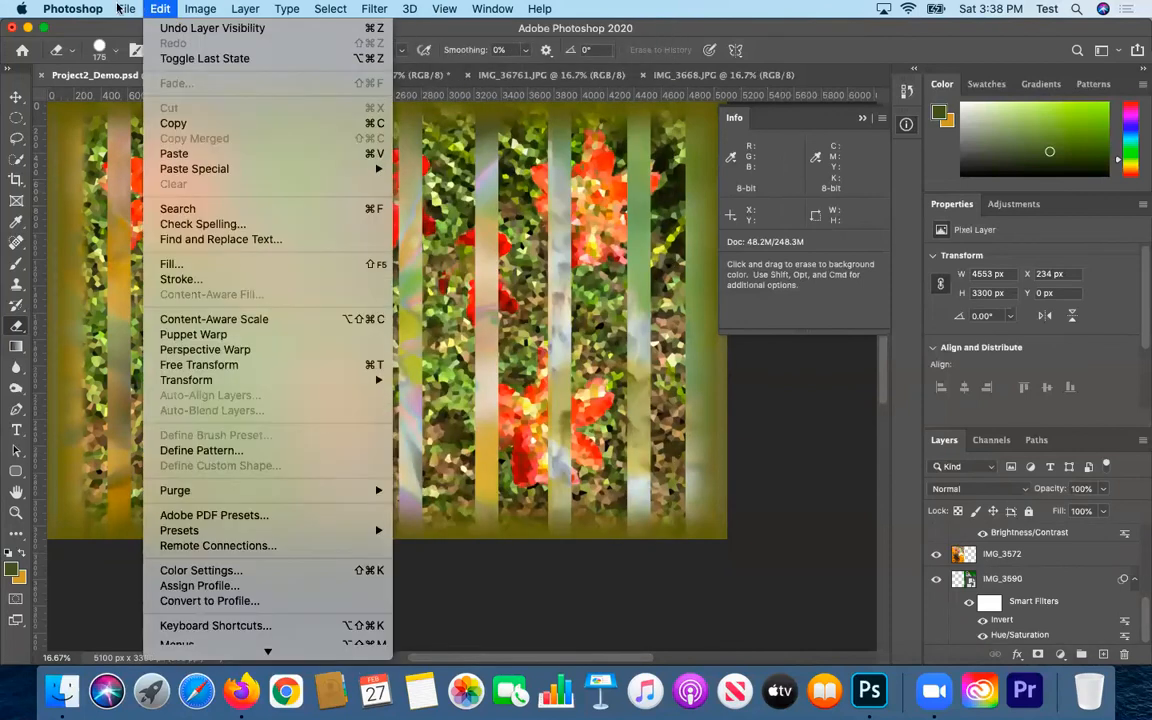
{"action": "mouse_move", "coordinate": [120, 16]}
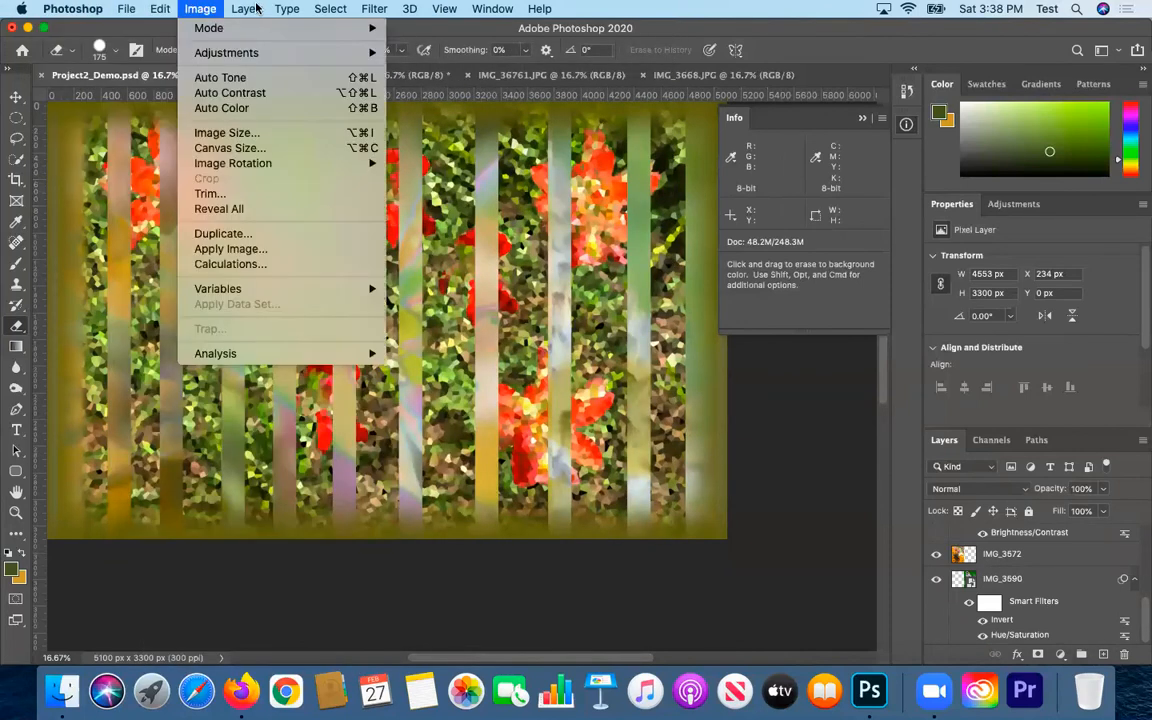
{"action": "mouse_move", "coordinate": [245, 9]}
{"action": "left_click", "coordinate": [352, 623]}
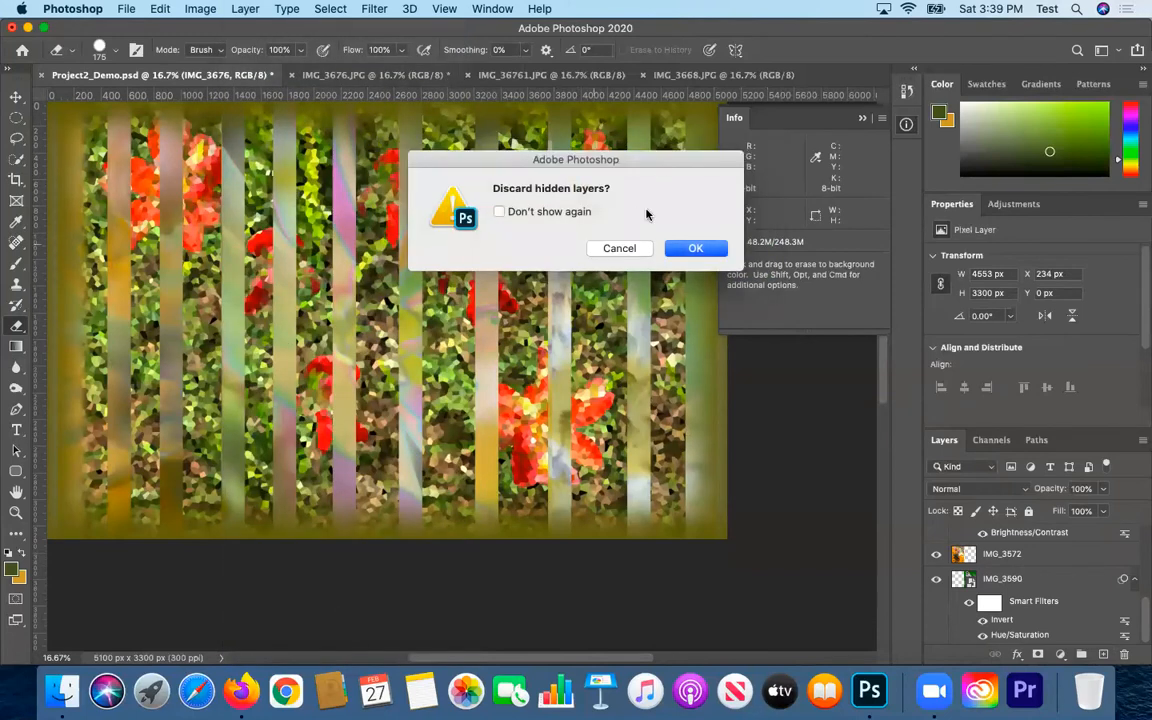
{"action": "left_click", "coordinate": [682, 248]}
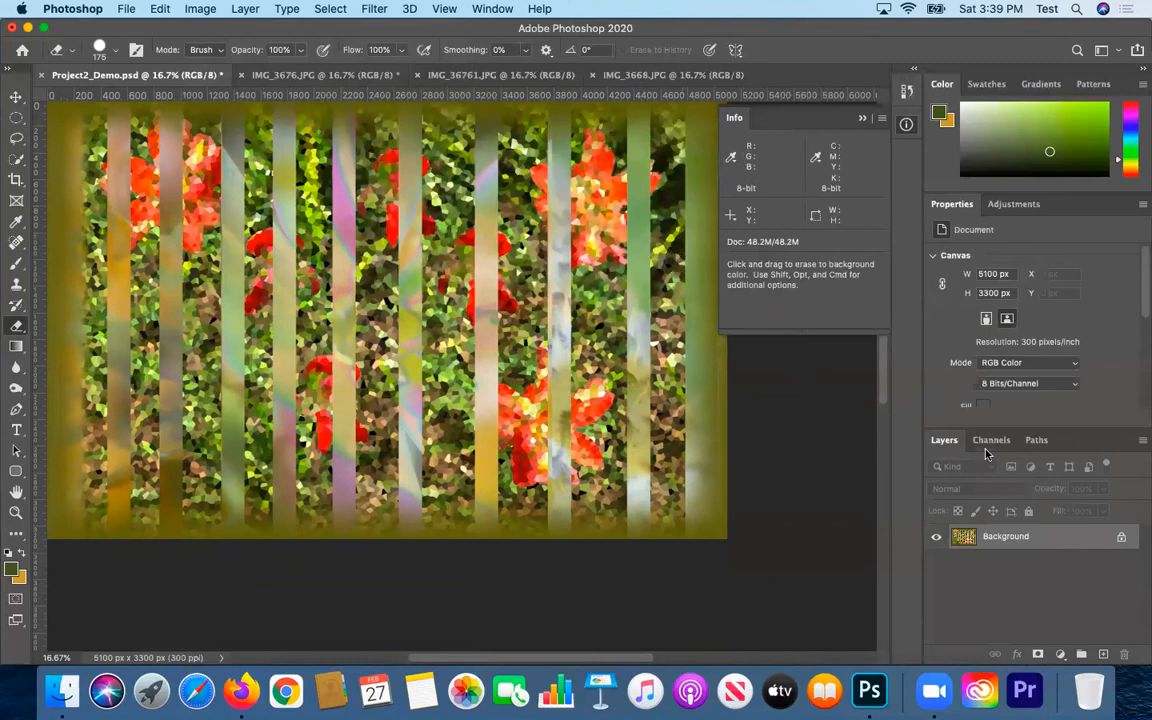
Start saving the flattened composite as a separate file in the Photoshop_Tutorial folder, with JPEG as the format
{"action": "left_click", "coordinate": [126, 8]}
{"action": "left_click", "coordinate": [150, 189]}
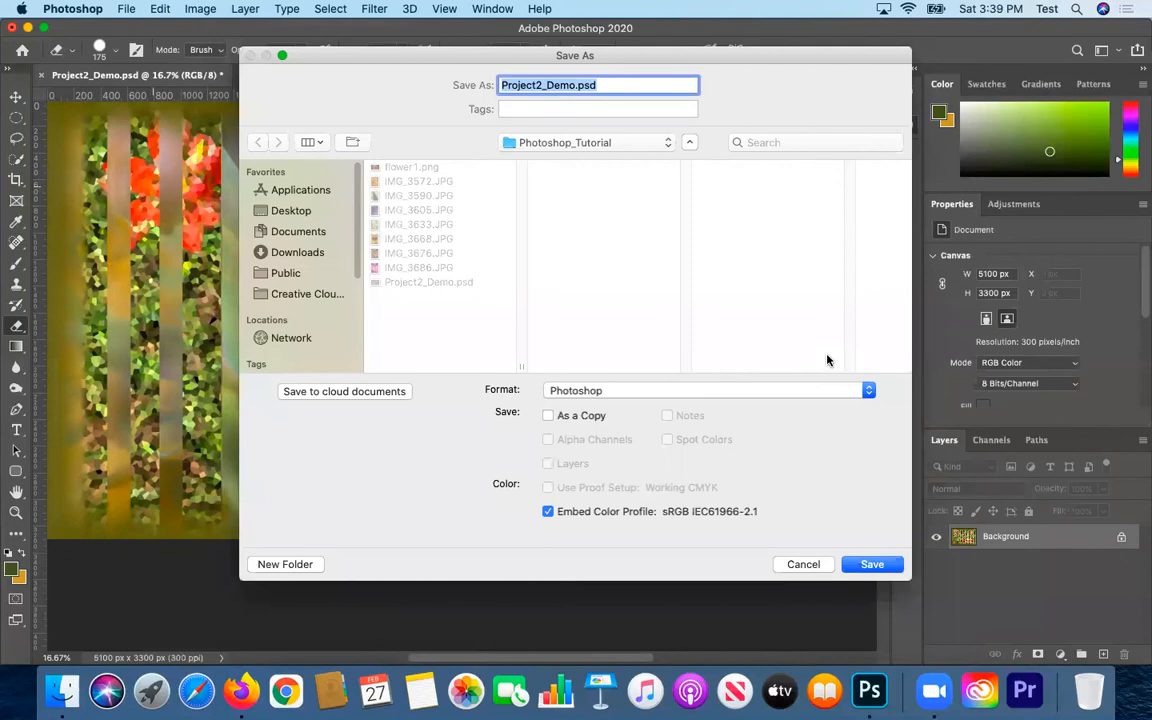
{"action": "left_click", "coordinate": [577, 85]}
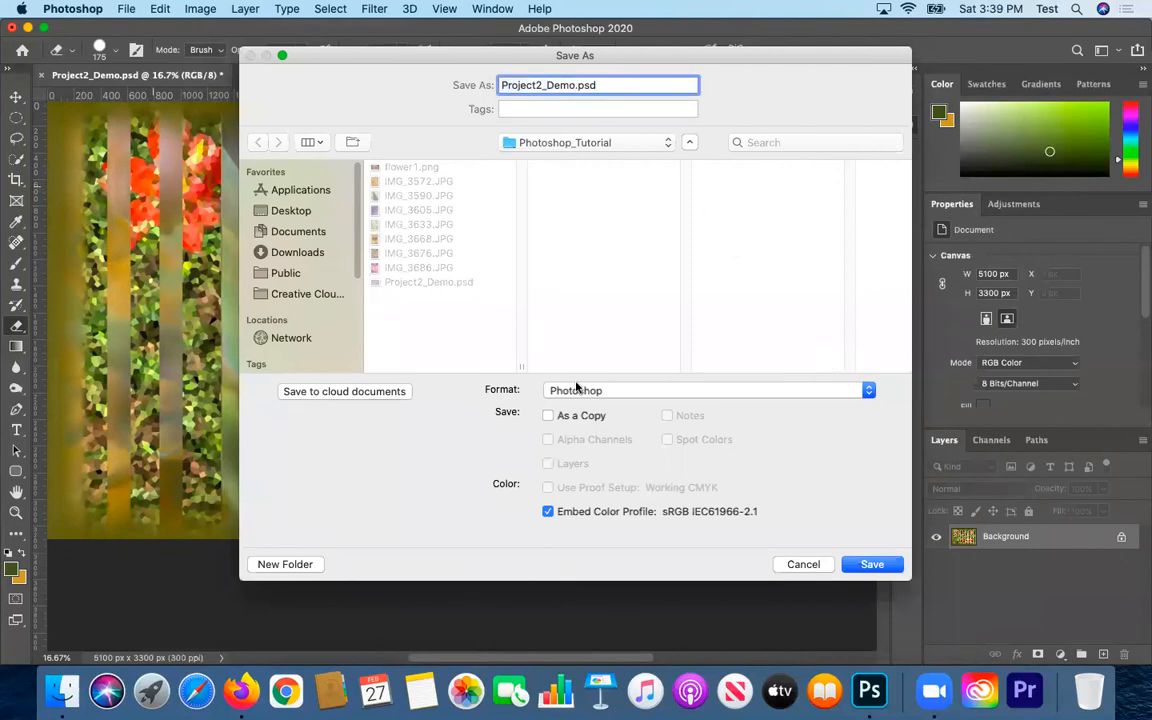
{"action": "left_click", "coordinate": [576, 390]}
{"action": "left_click", "coordinate": [583, 474]}
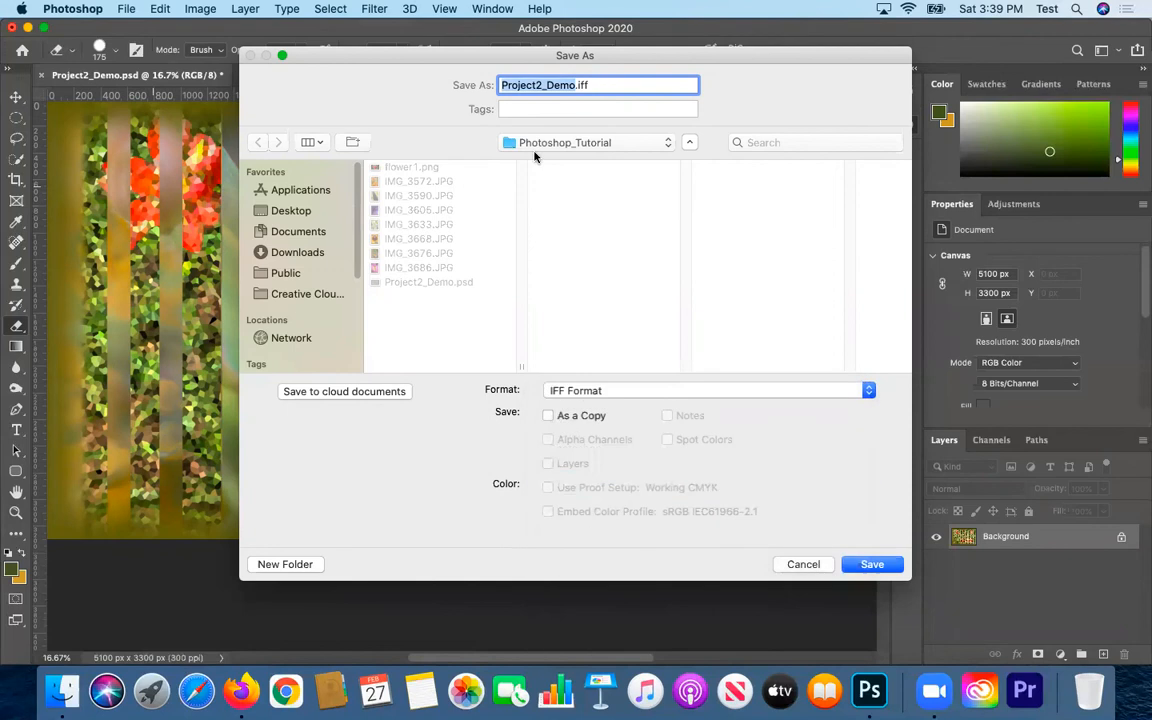
{"action": "left_click", "coordinate": [594, 391]}
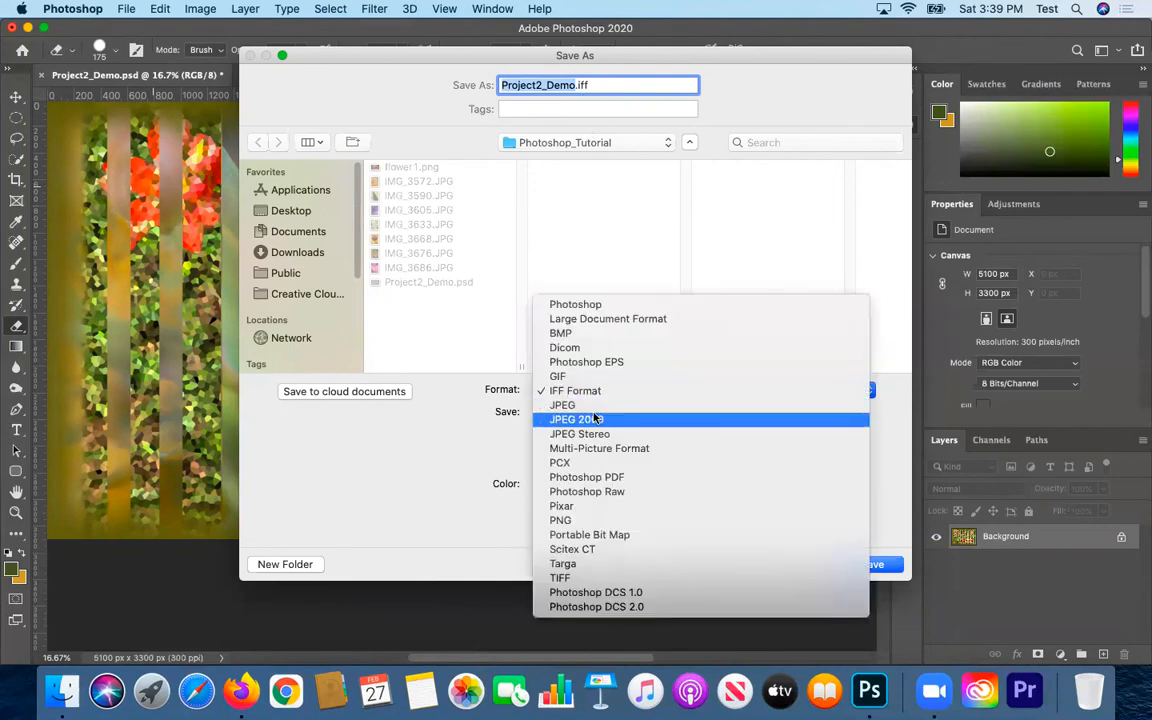
{"action": "left_click", "coordinate": [594, 405]}
Name the JPEG file Project2.jpg and save it with the default JPEG options
{"action": "left_click", "coordinate": [577, 85]}
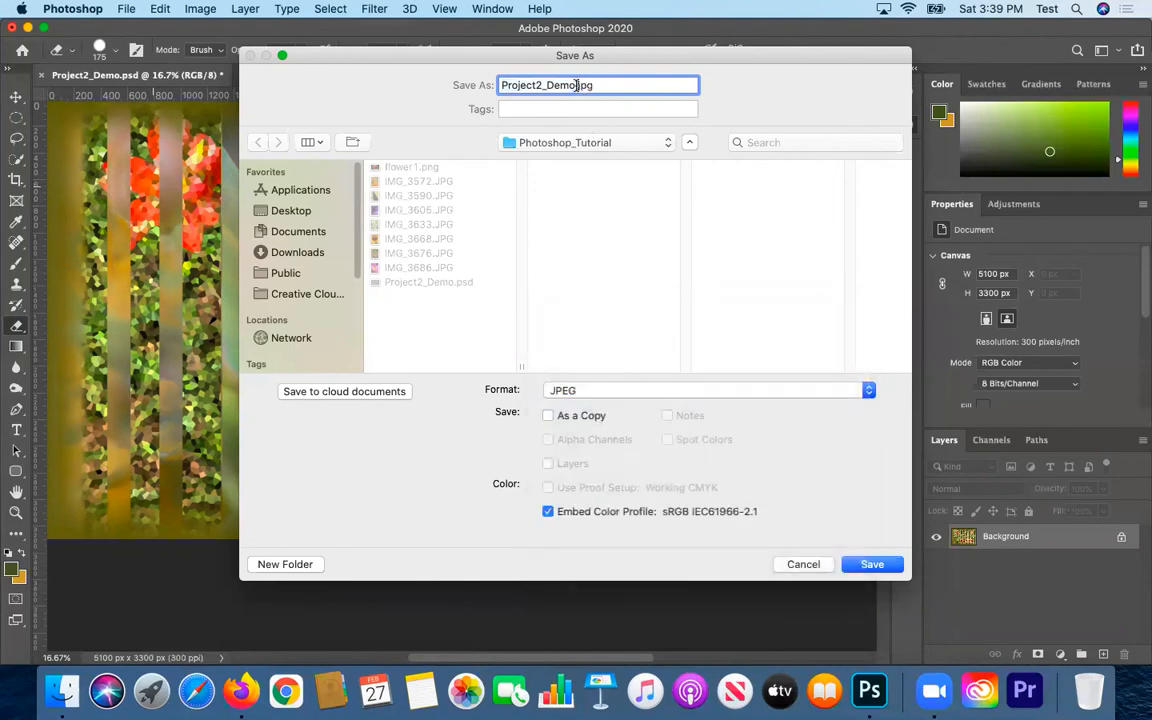
{"action": "key", "text": "BackSpace"}
{"action": "key", "text": "BackSpace"}
{"action": "key", "text": "BackSpace"}
{"action": "key", "text": "BackSpace"}
{"action": "key", "text": "BackSpace"}
{"action": "key", "text": "Return"}
{"action": "key", "text": "Return"}
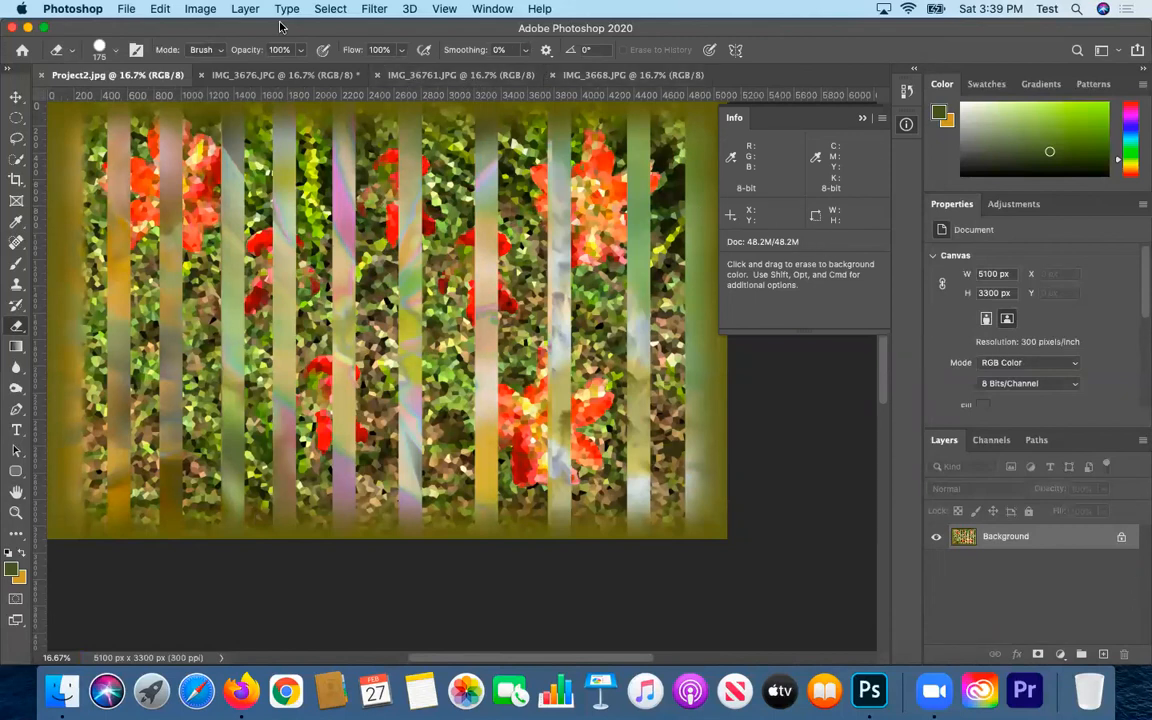
Try resizing the flattened image proportionally to 8 inches wide, and undo the resize
{"action": "left_click", "coordinate": [198, 8]}
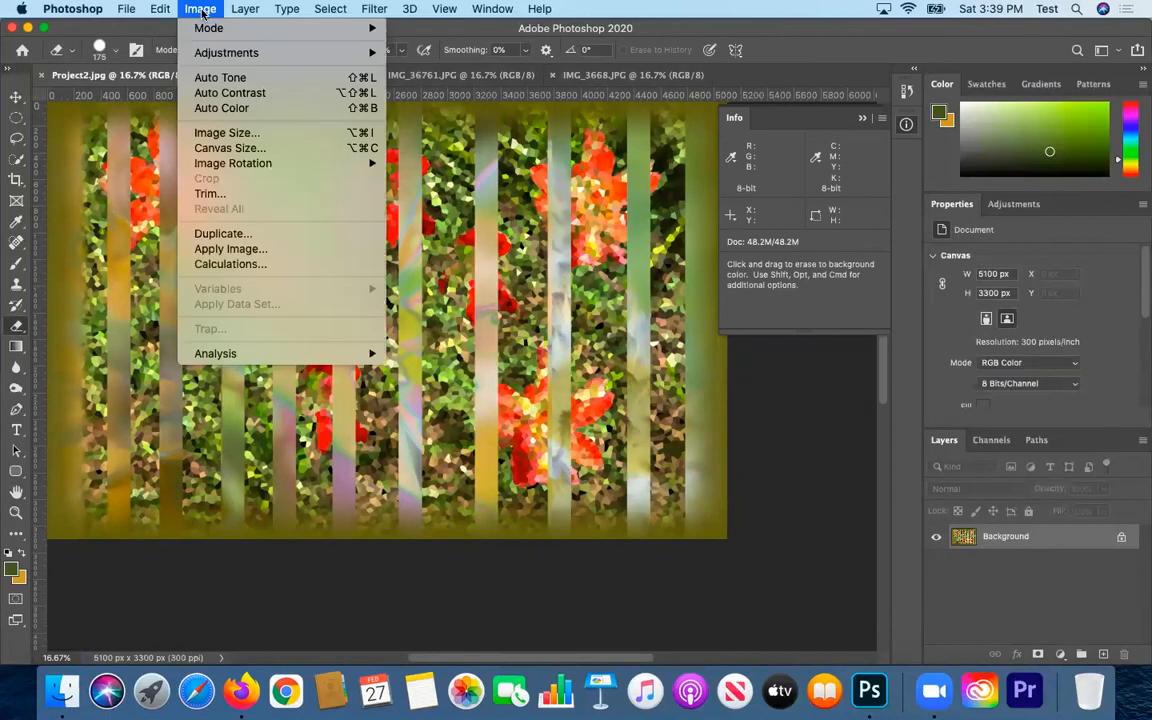
{"action": "left_click", "coordinate": [215, 133]}
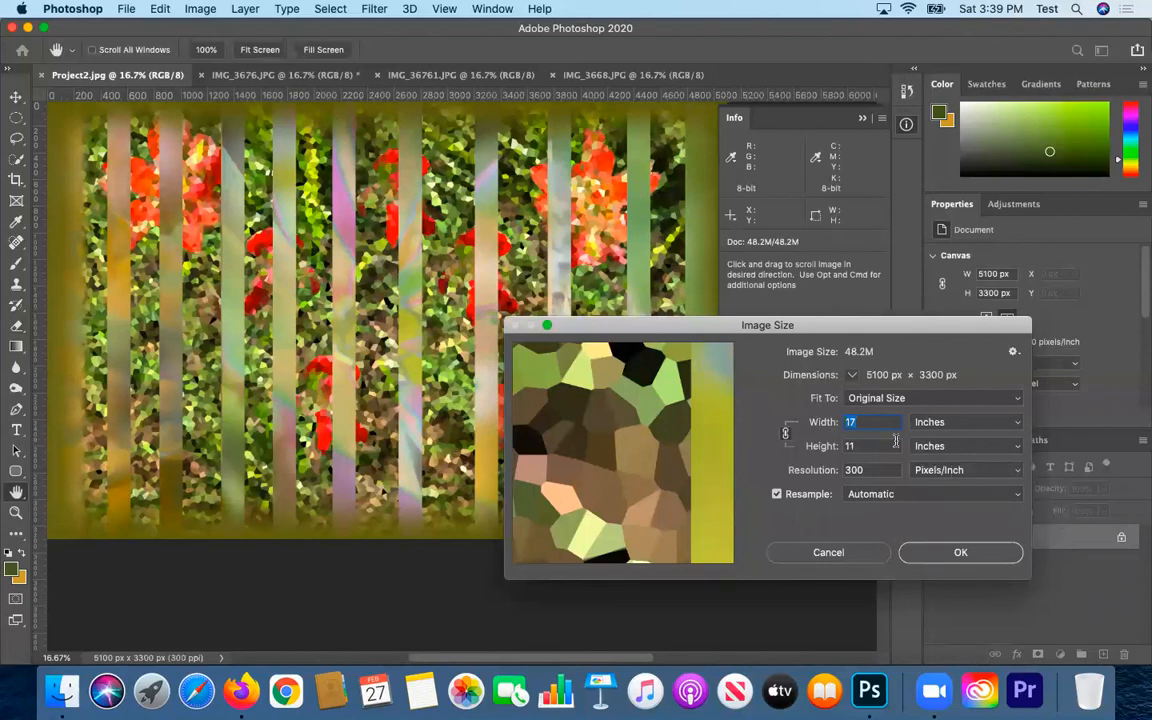
{"action": "type", "text": "9"}
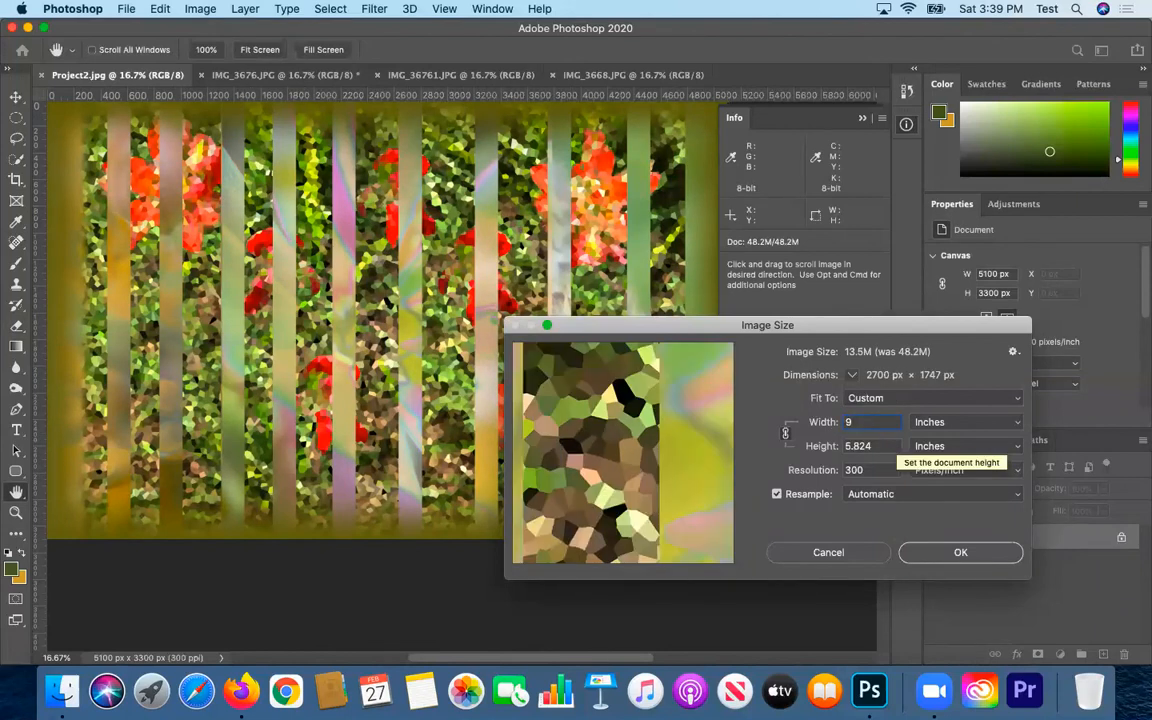
{"action": "key", "text": "BackSpace"}
{"action": "type", "text": "8"}
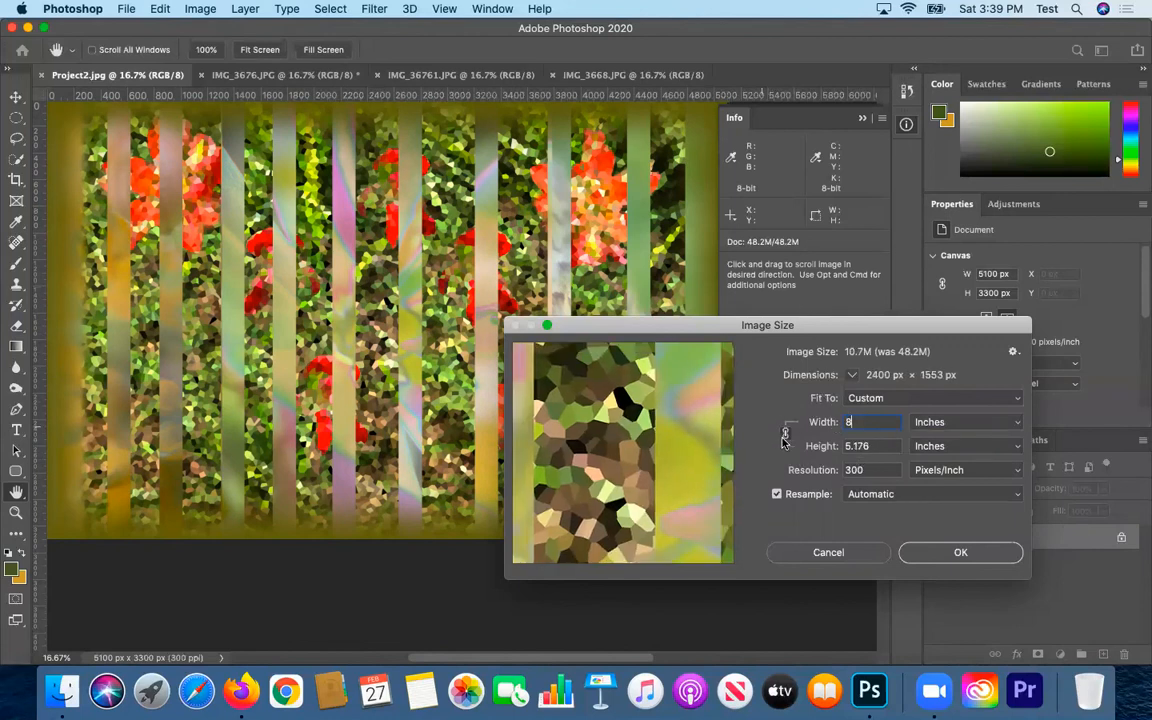
{"action": "left_click", "coordinate": [937, 554]}
{"action": "key", "text": "e"}
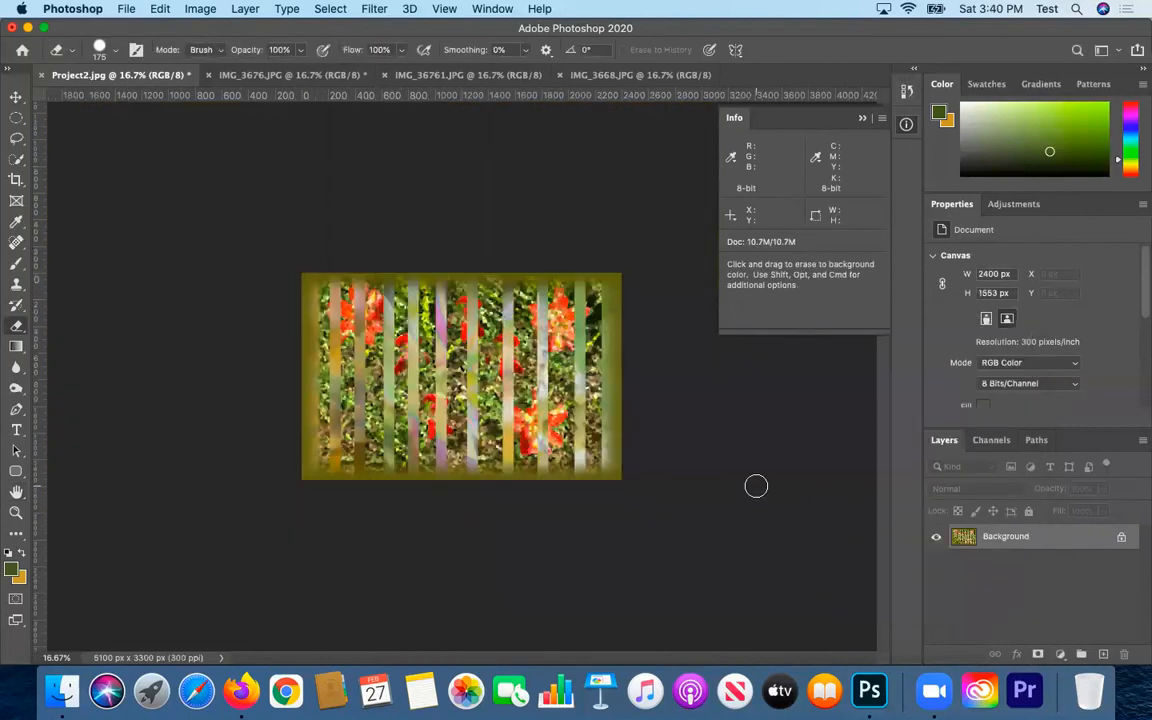
{"action": "key", "text": "super+z"}
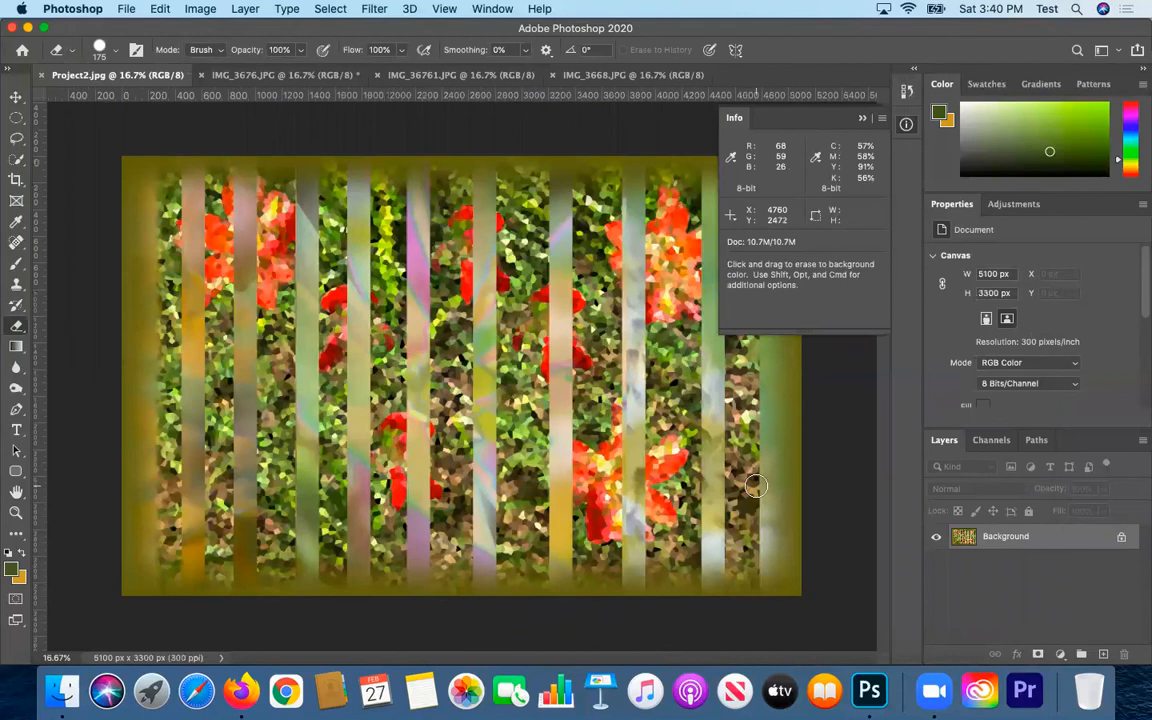
Resize the whole image to 8 inches wide at 300 pixels/inch, keeping its proportions
{"action": "left_click", "coordinate": [113, 8]}
{"action": "left_click", "coordinate": [115, 6]}
{"action": "left_click", "coordinate": [188, 8]}
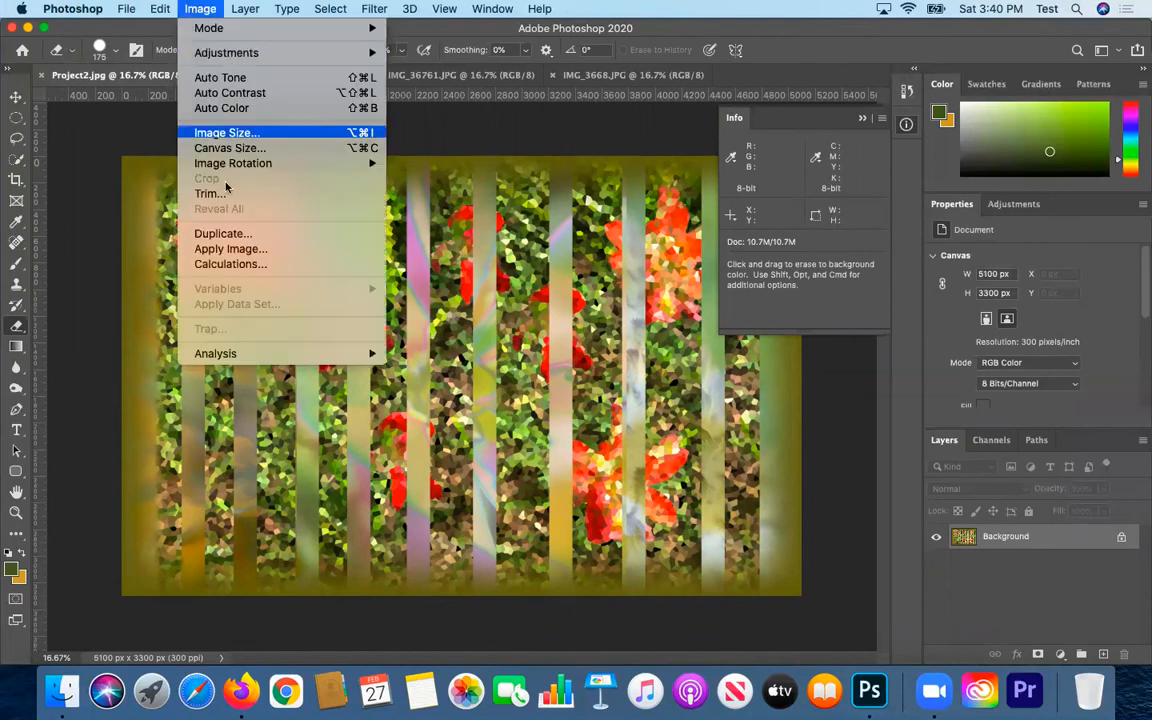
{"action": "left_click", "coordinate": [240, 135]}
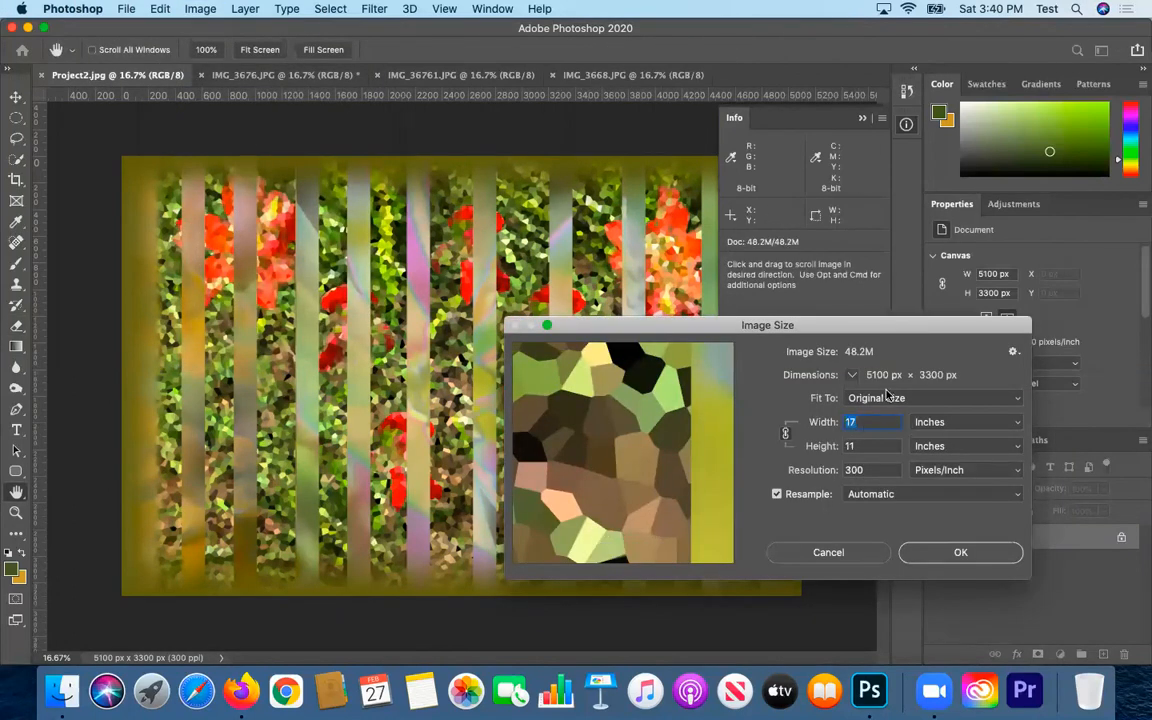
{"action": "type", "text": "8"}
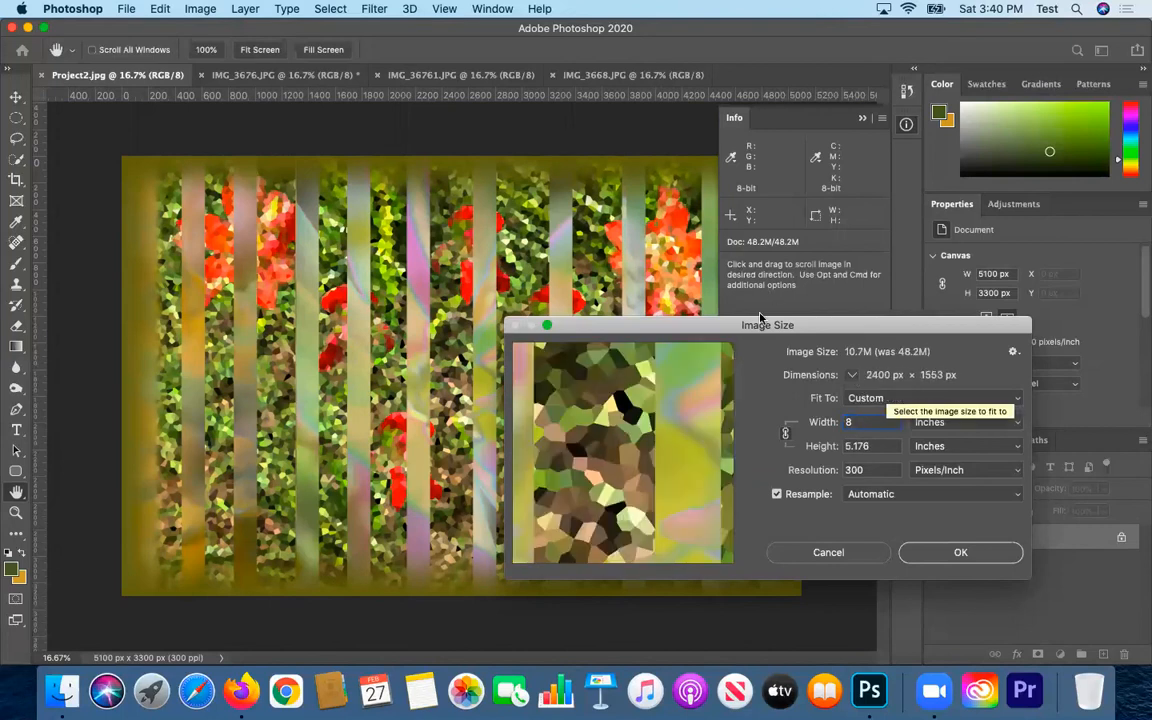
{"action": "left_click", "coordinate": [948, 553]}
Save the resized image as a separate JPEG named Project2_cr.jpg at quality 12 (Maximum), Baseline (Standard)
{"action": "left_click", "coordinate": [135, 9]}
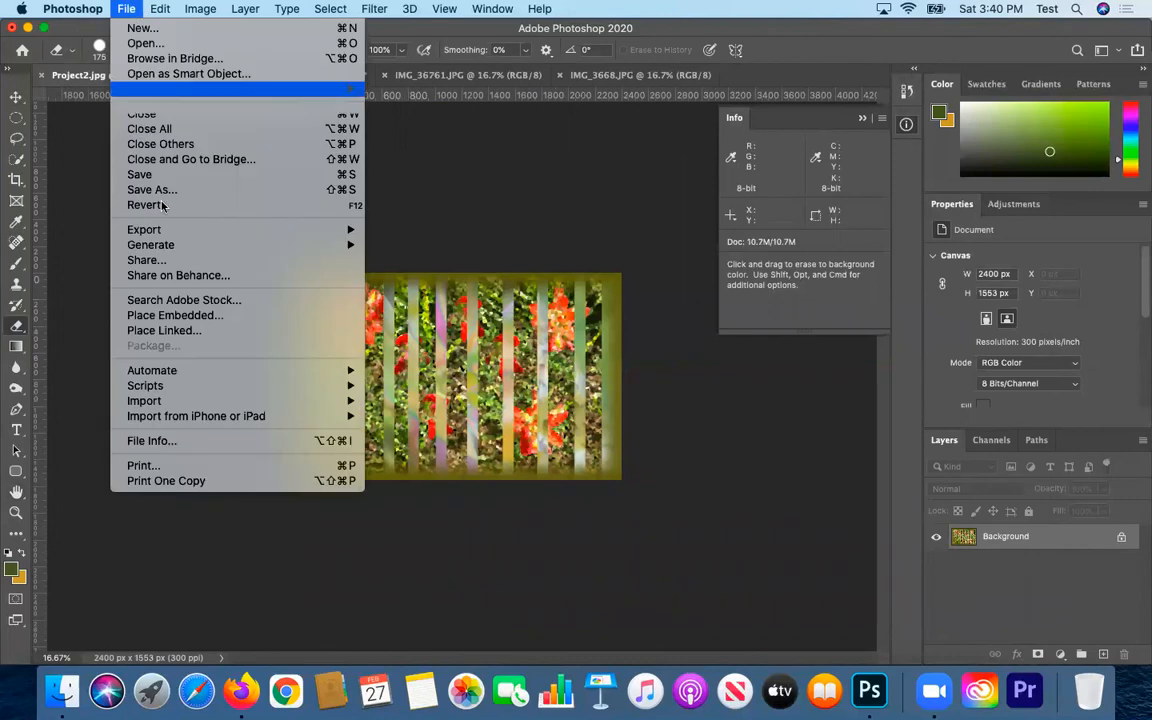
{"action": "left_click", "coordinate": [359, 239]}
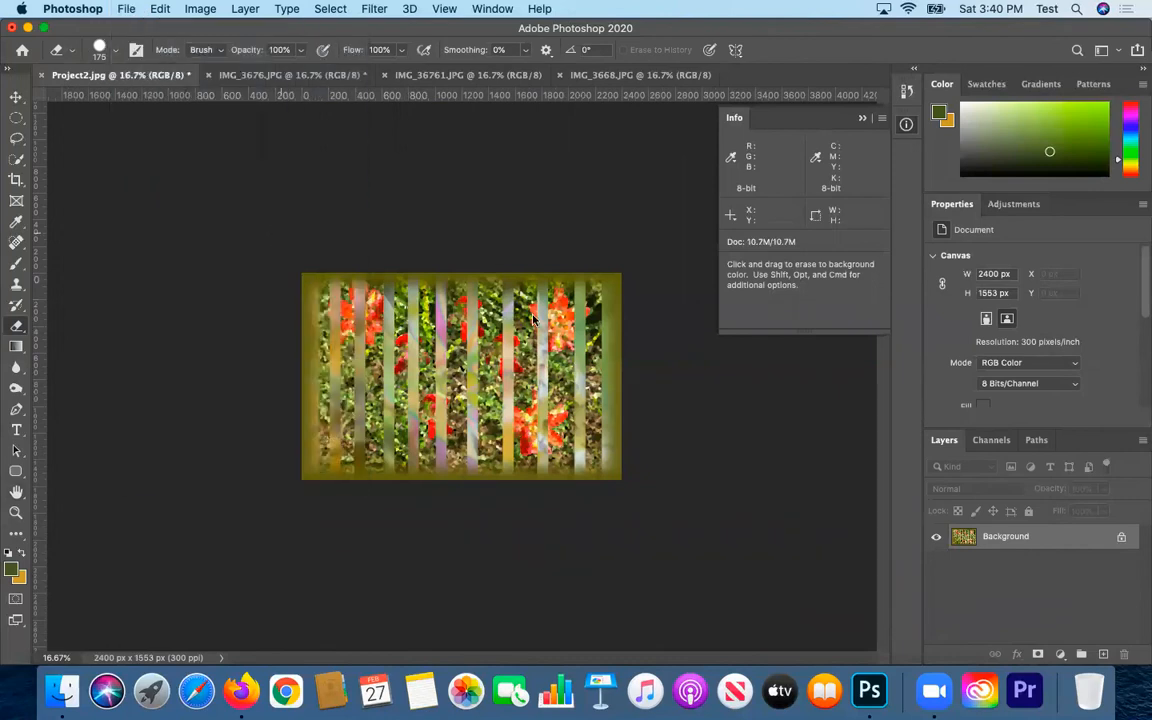
{"action": "left_click", "coordinate": [540, 86]}
{"action": "type", "text": "_c"}
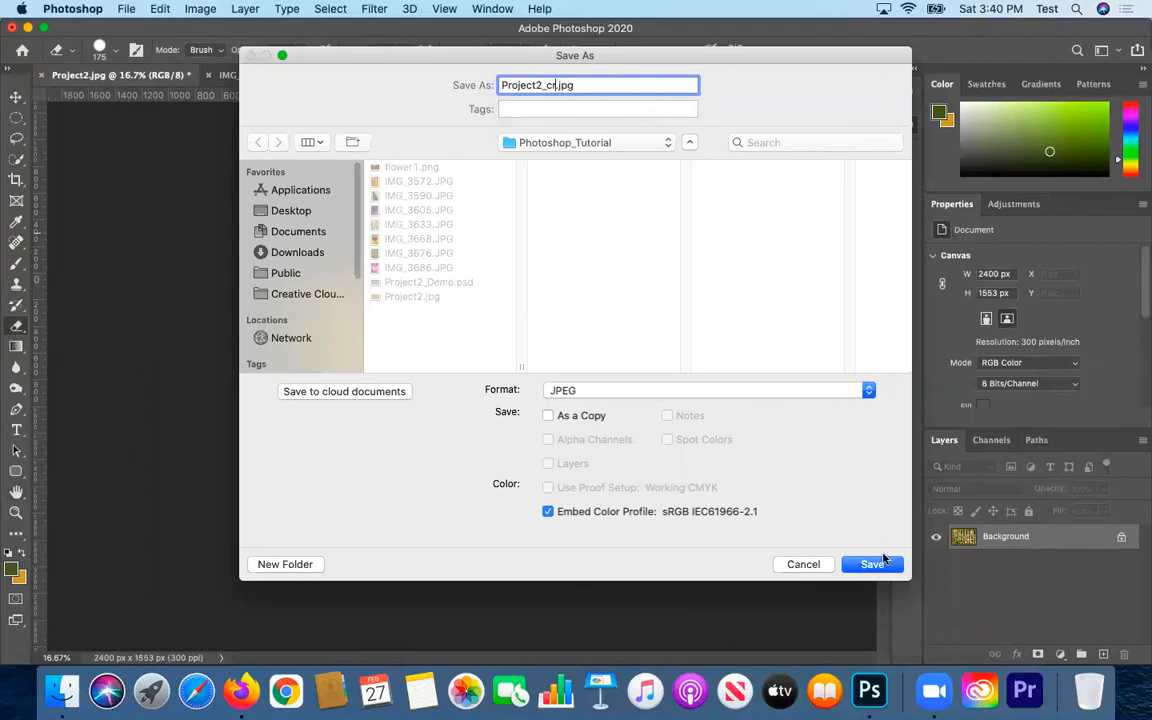
{"action": "type", "text": "r"}
{"action": "left_click", "coordinate": [885, 565]}
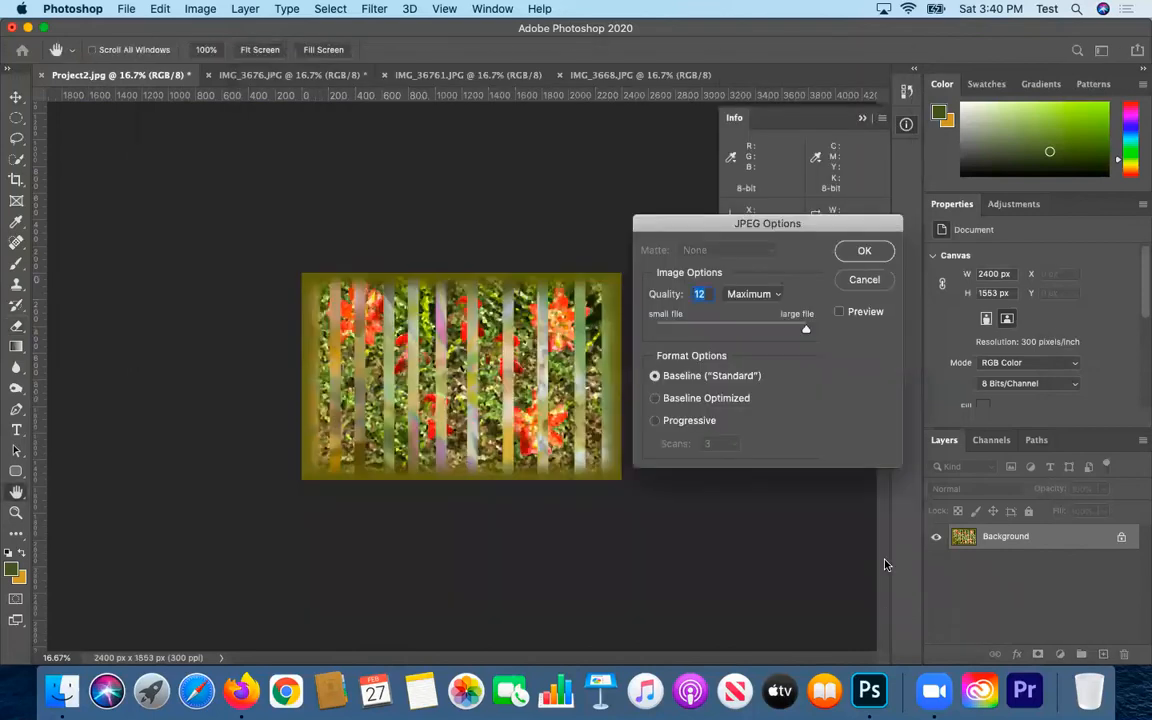
{"action": "left_click", "coordinate": [864, 250]}
{"action": "key", "text": "e"}
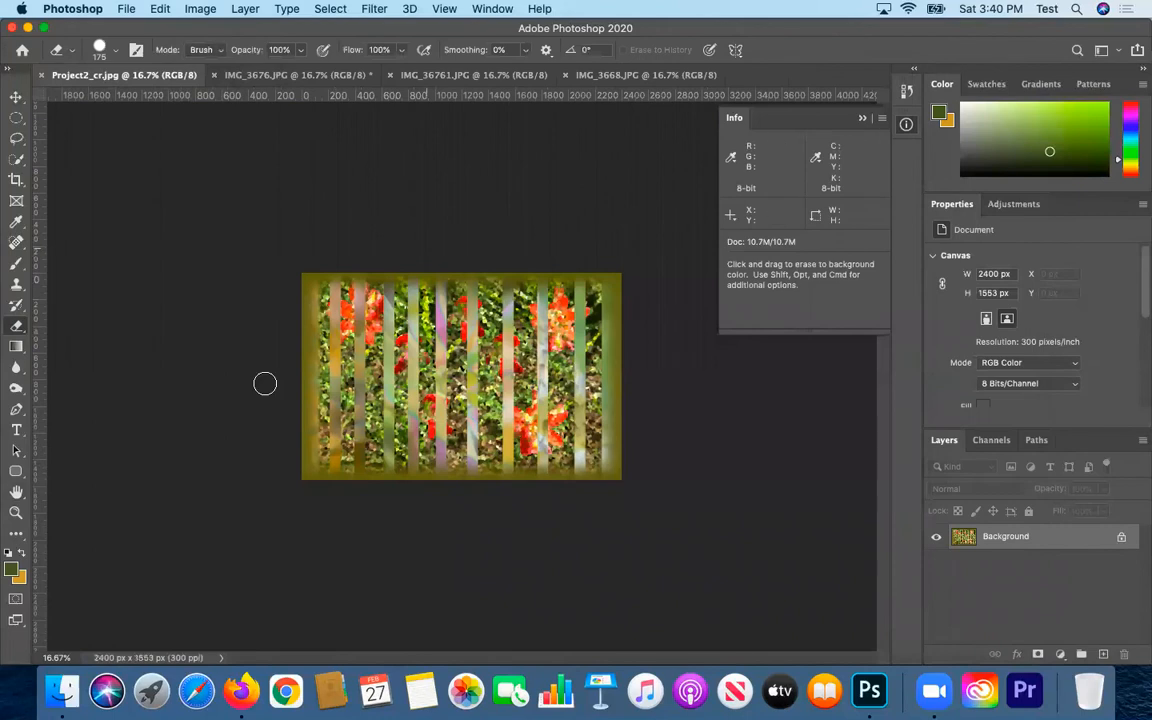